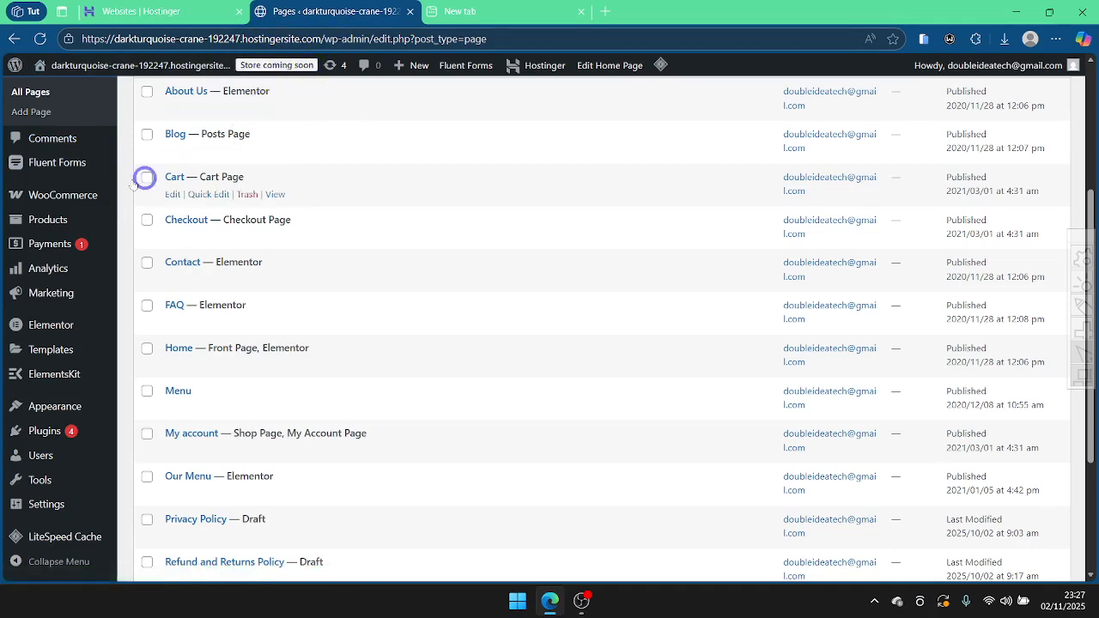
pyautogui.scroll(3, 170, 172)
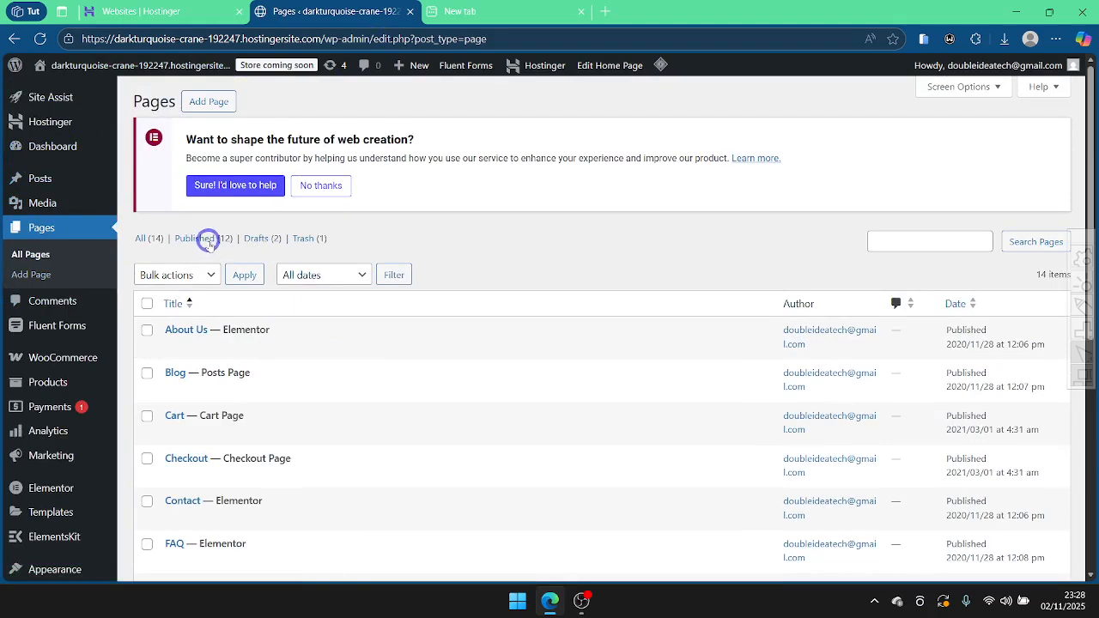
pyautogui.scroll(-3, 198, 238)
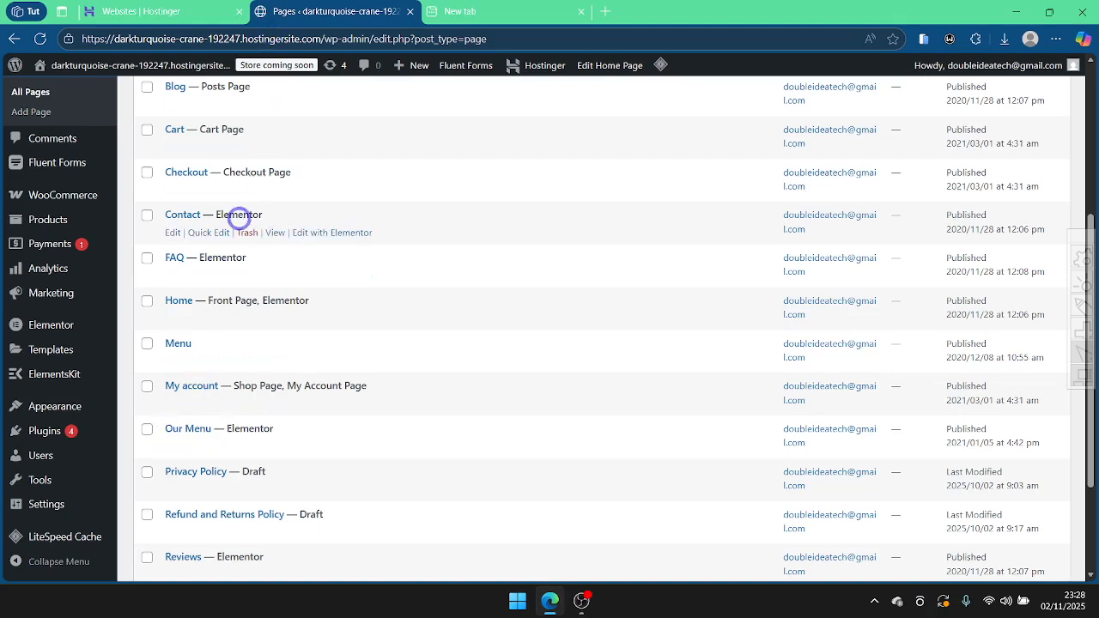
pyautogui.scroll(2, 166, 238)
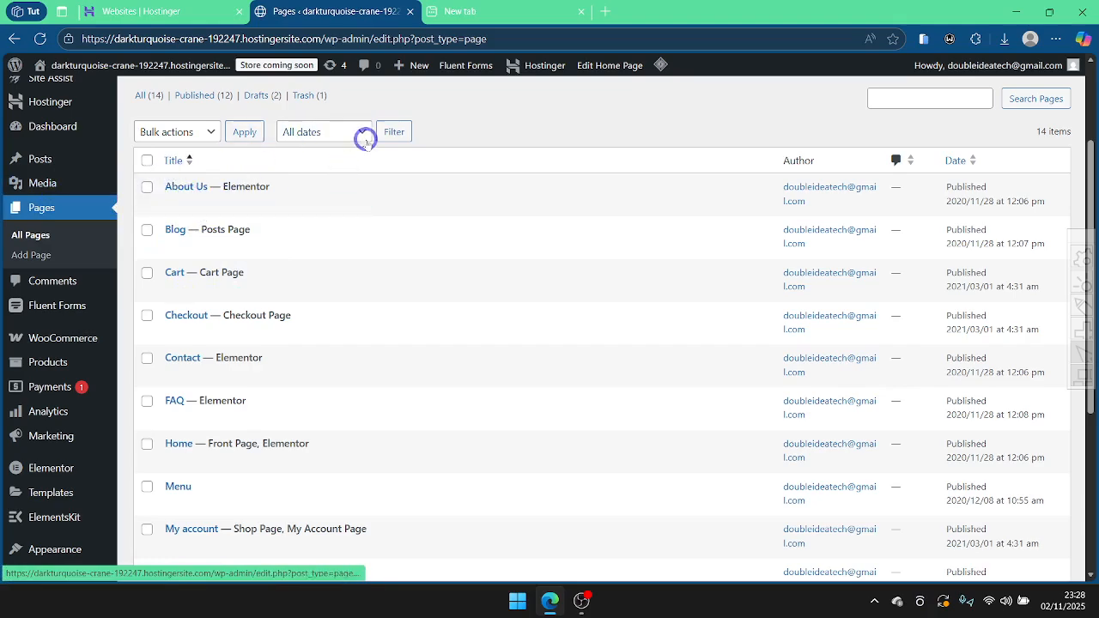
pyautogui.scroll(-3, 224, 214)
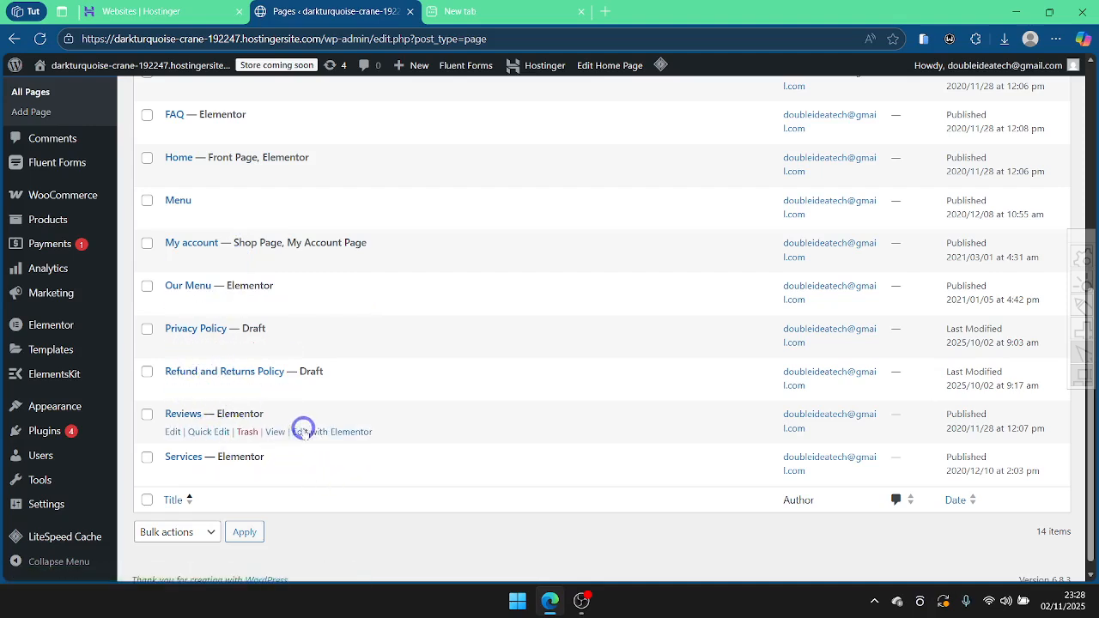
# Step: Add a new page to the site and title it Practical
pyautogui.scroll(5, 316, 352)
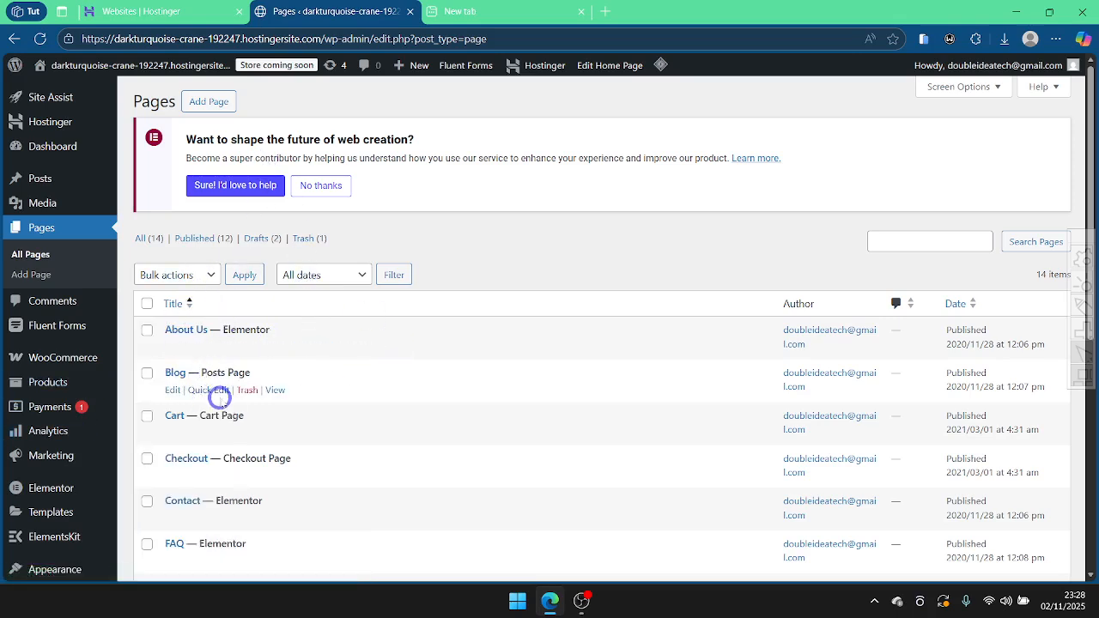
pyautogui.click(209, 102)
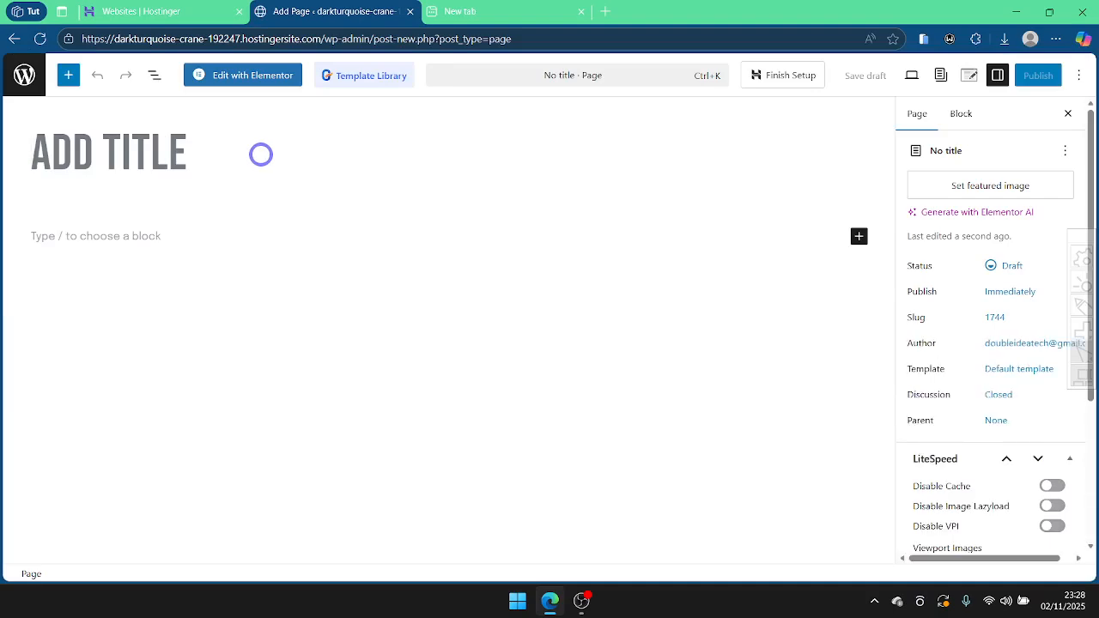
pyautogui.write('Pra')
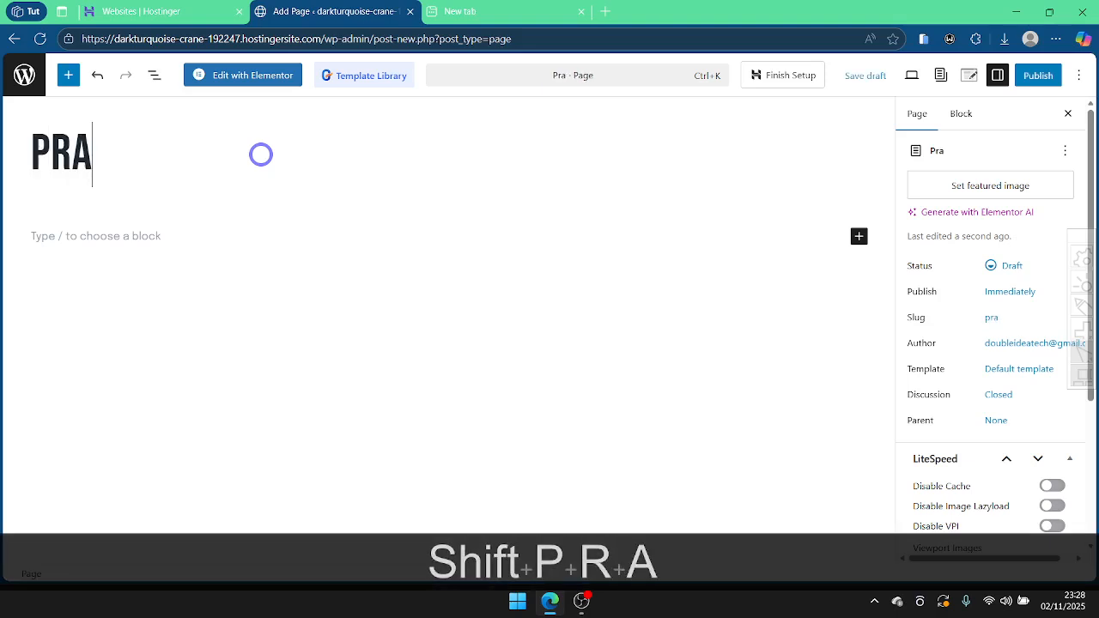
pyautogui.write('ctical')
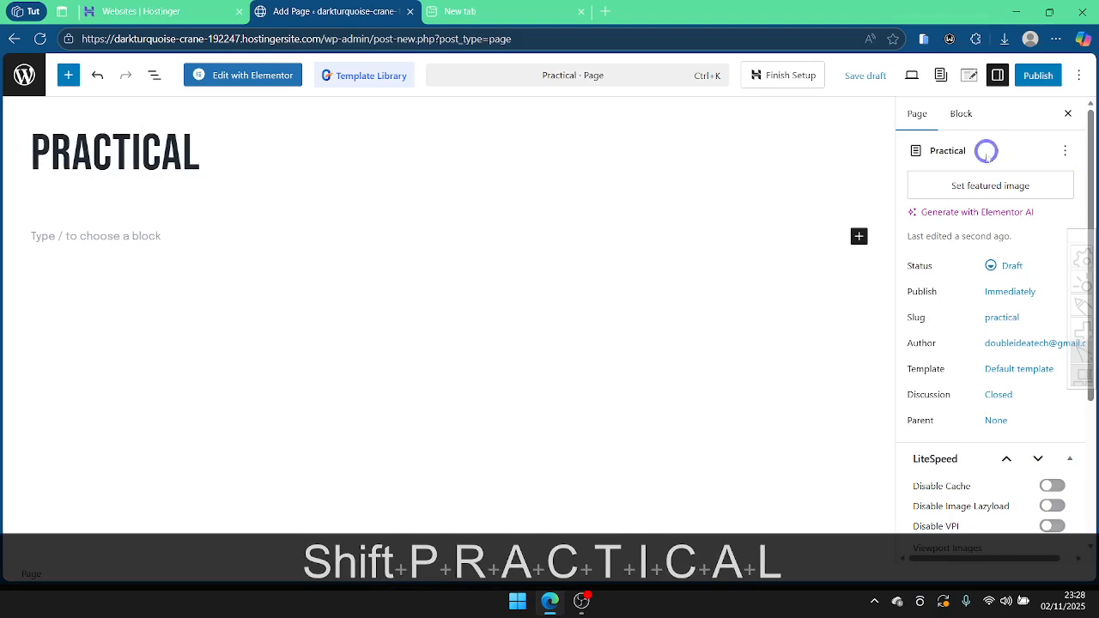
# Step: Set the new page's template to Elementor Canvas and publish the page immediately
pyautogui.click(998, 368)
pyautogui.click(788, 448)
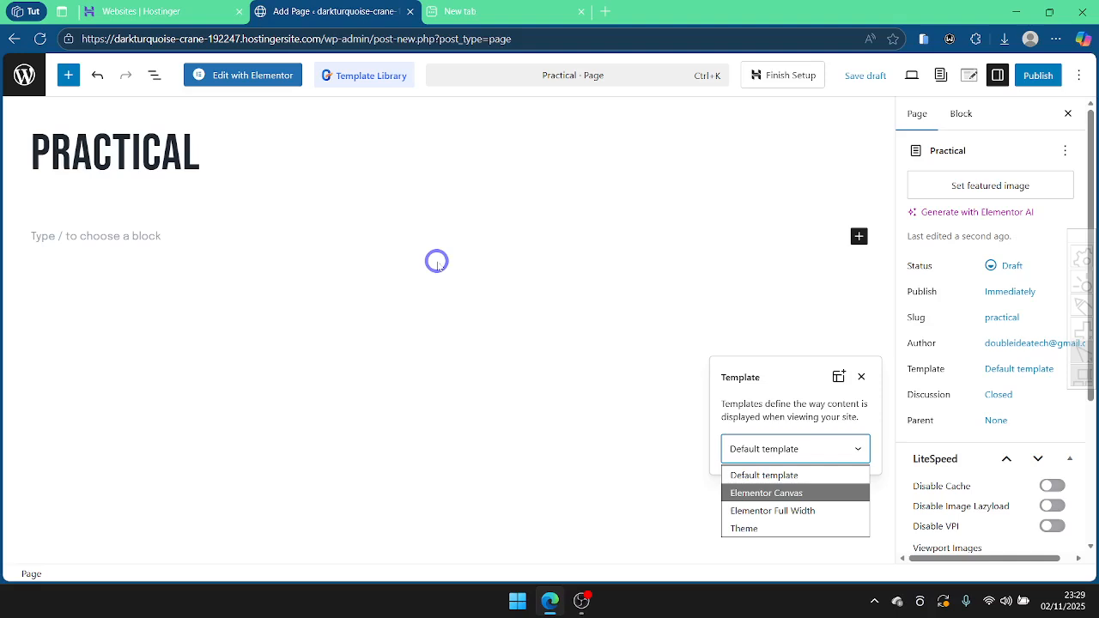
pyautogui.click(787, 496)
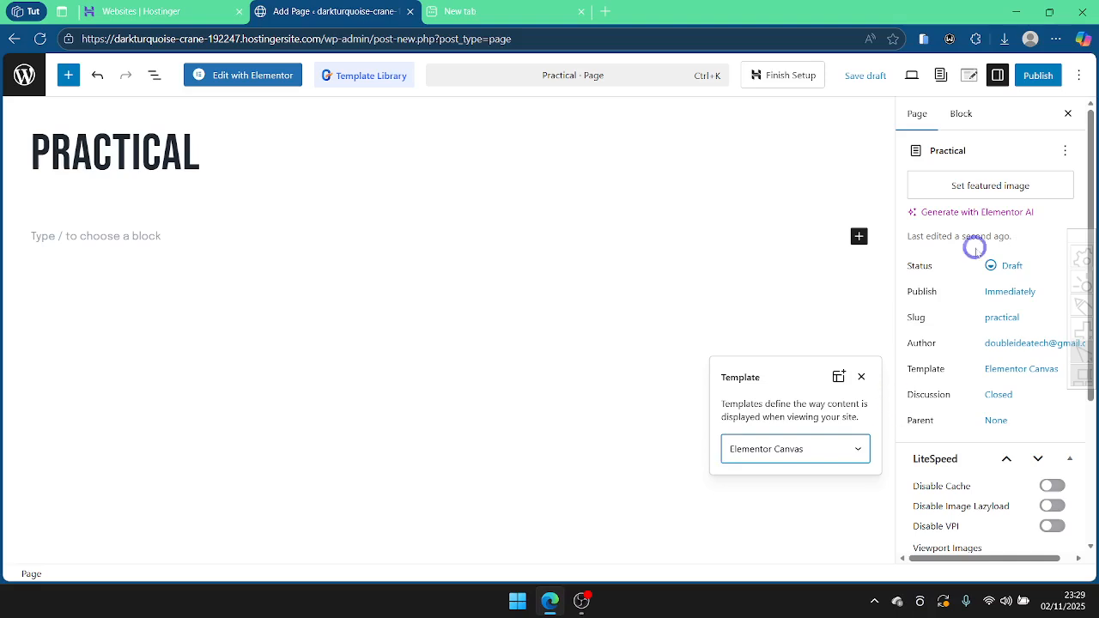
pyautogui.click(1038, 76)
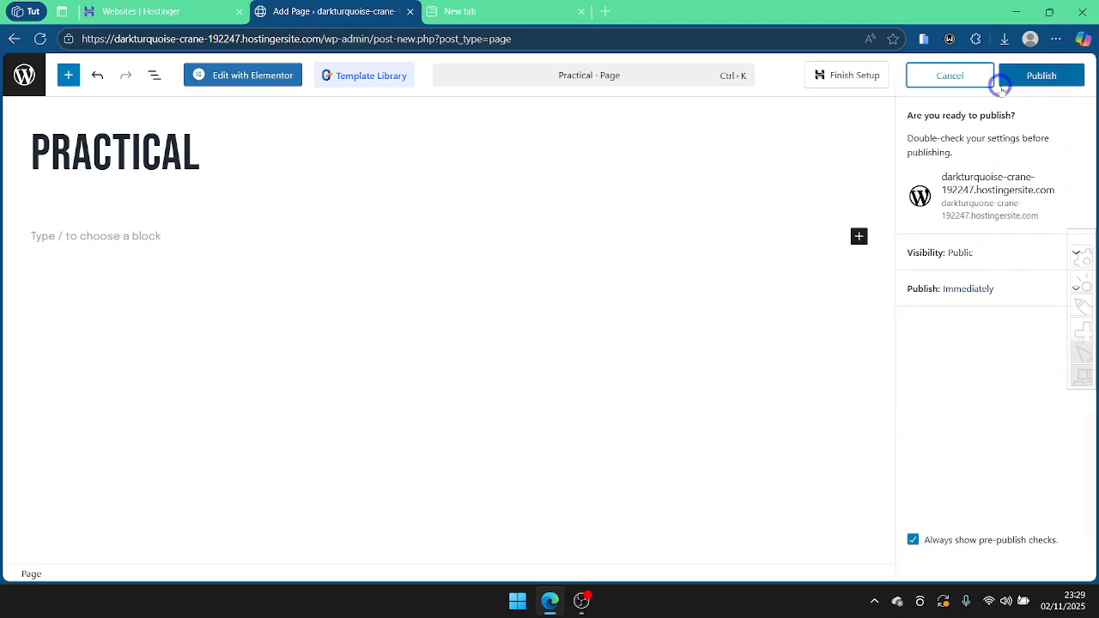
pyautogui.click(1016, 82)
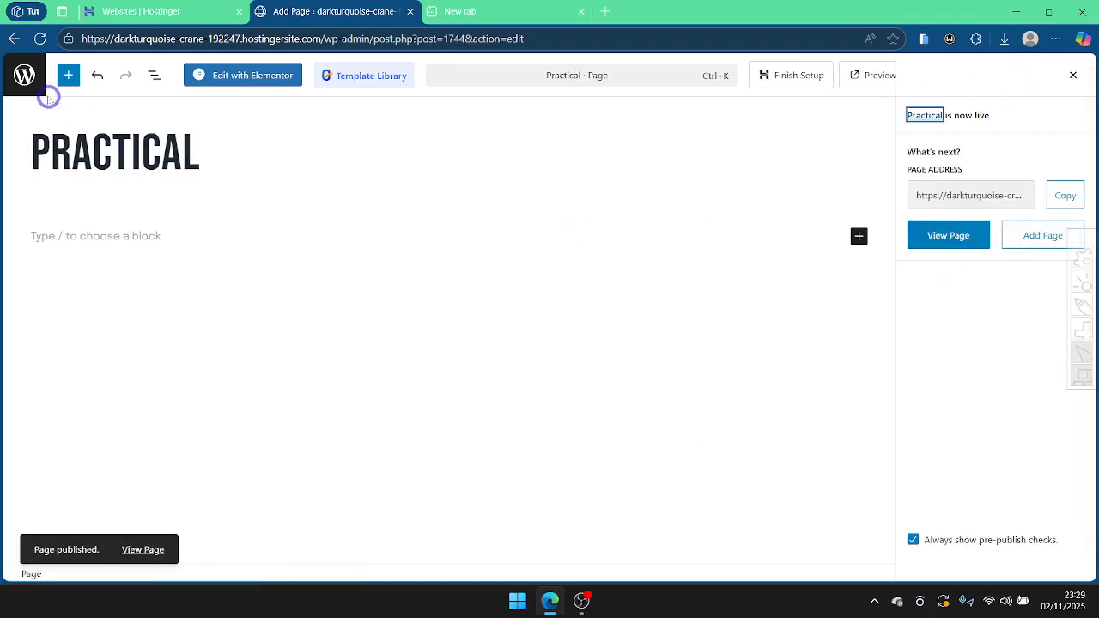
# Step: Return to the list of pages and open the Practical page for editing in a new browser tab
pyautogui.click(26, 79)
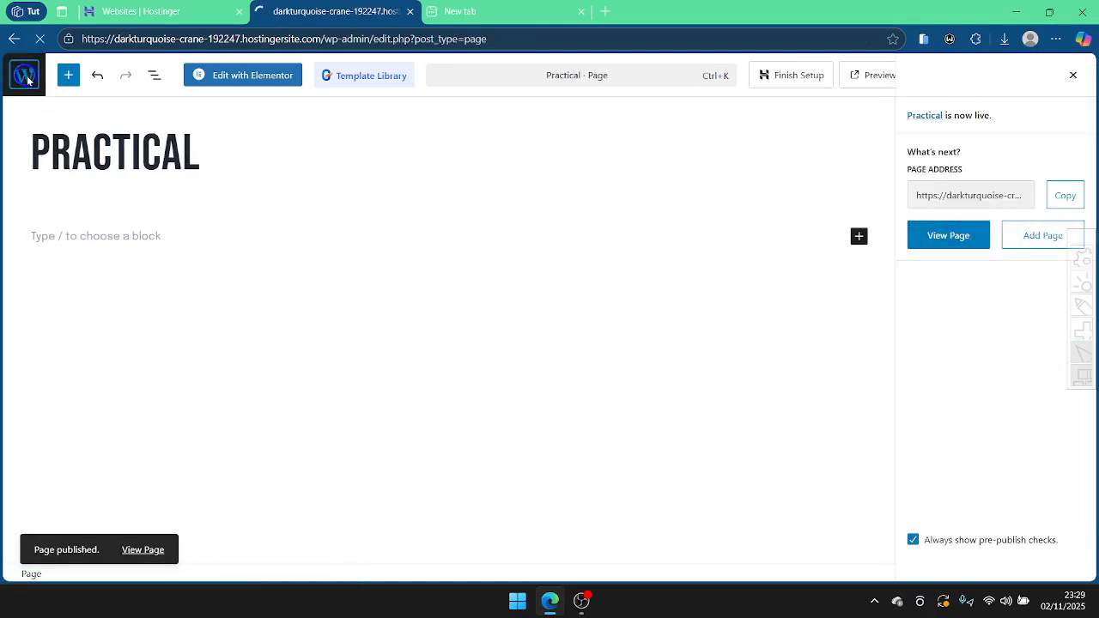
pyautogui.scroll(-5, 270, 286)
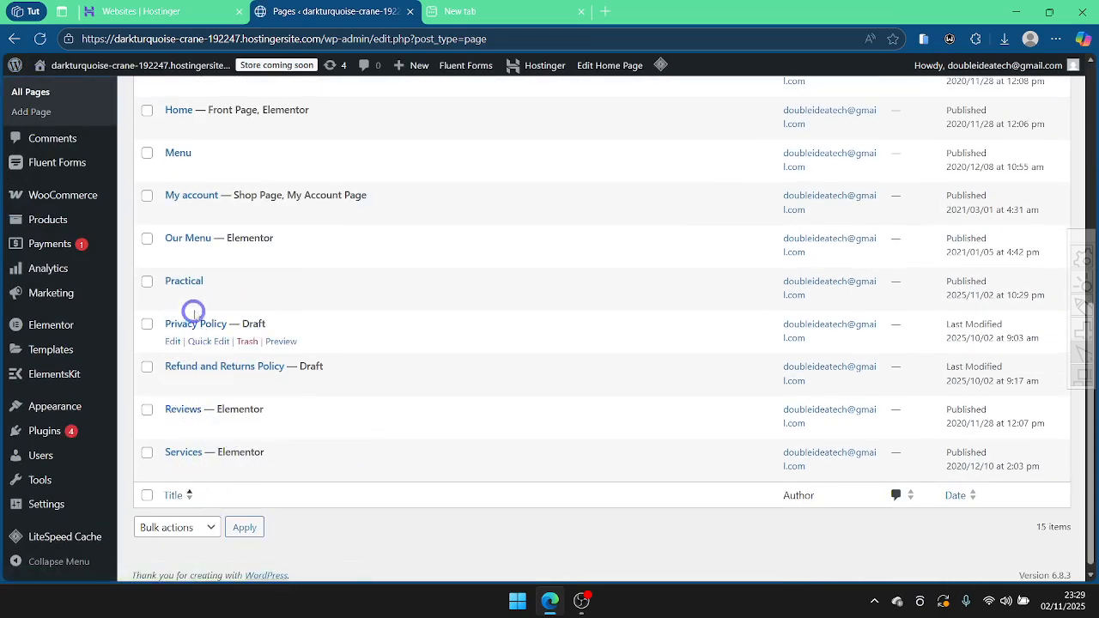
pyautogui.rightClick(172, 297)
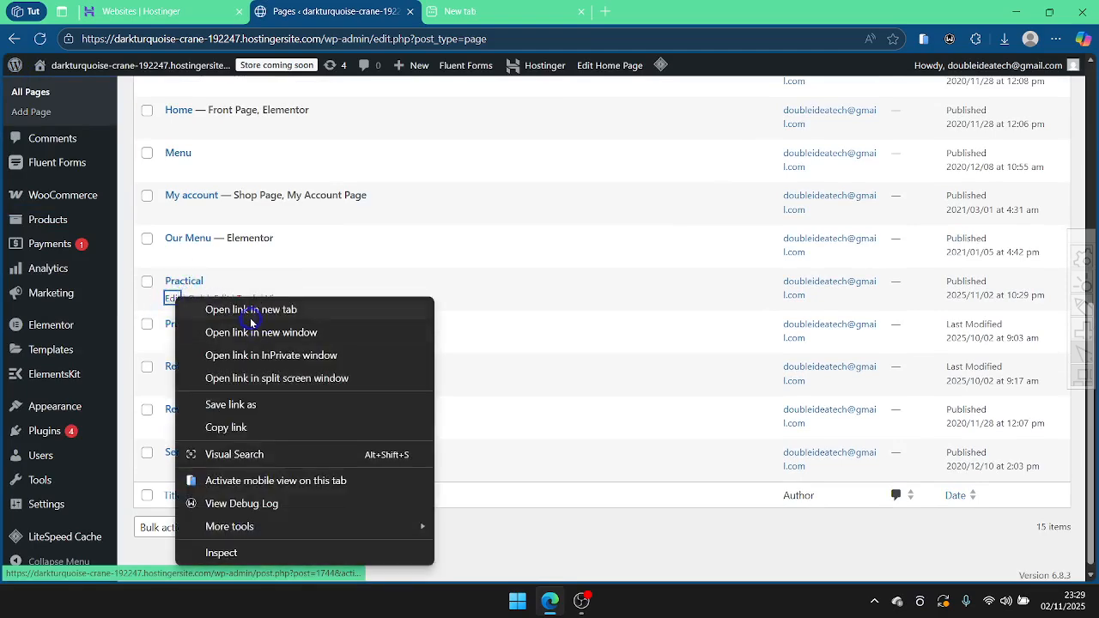
pyautogui.click(246, 311)
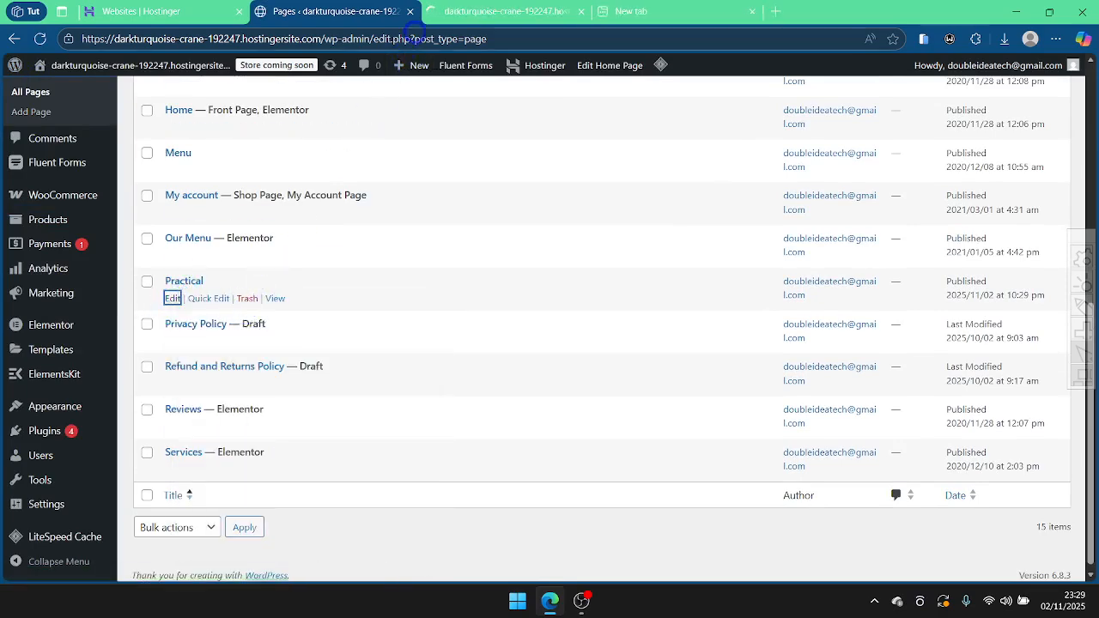
pyautogui.click(464, 11)
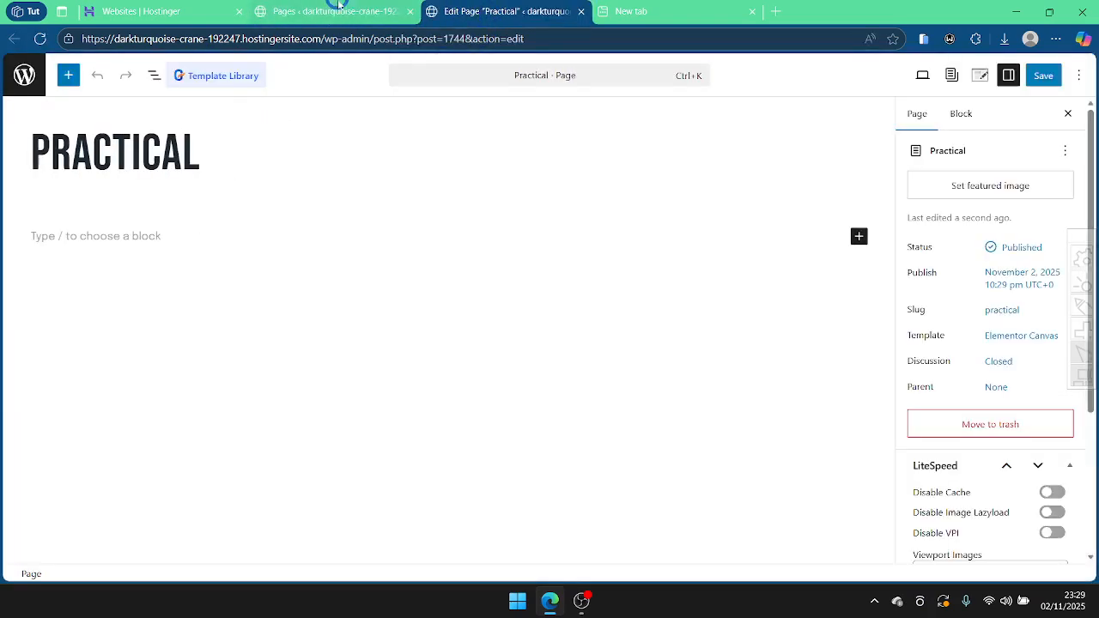
# Step: Switch the Practical page from the WordPress editor to editing with Elementor and bring its Elementor editor into view
pyautogui.click(327, 10)
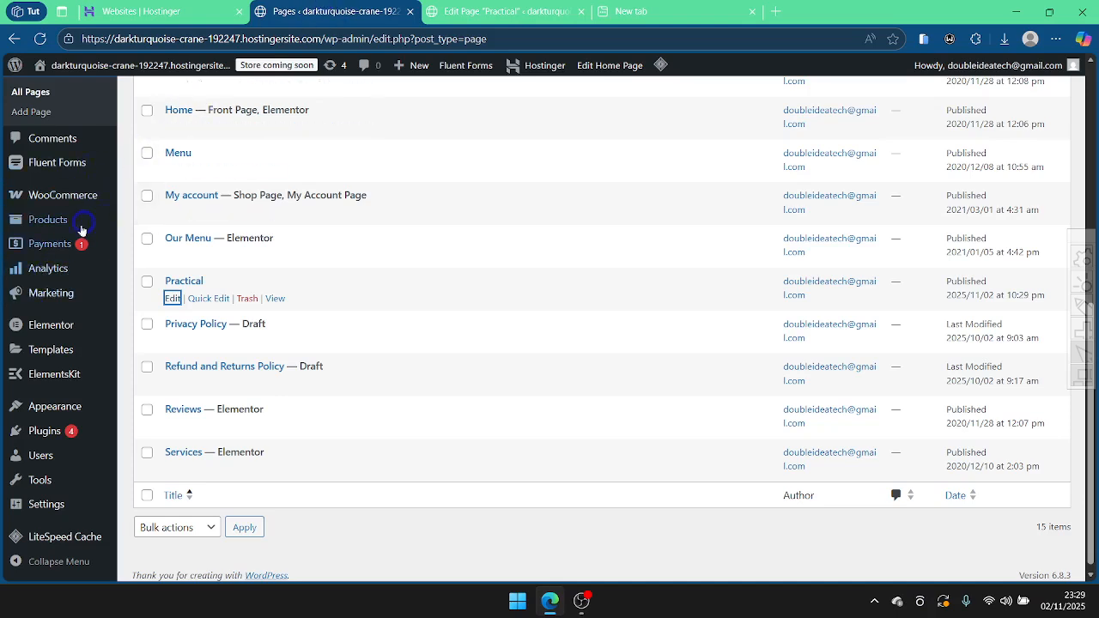
pyautogui.click(502, 11)
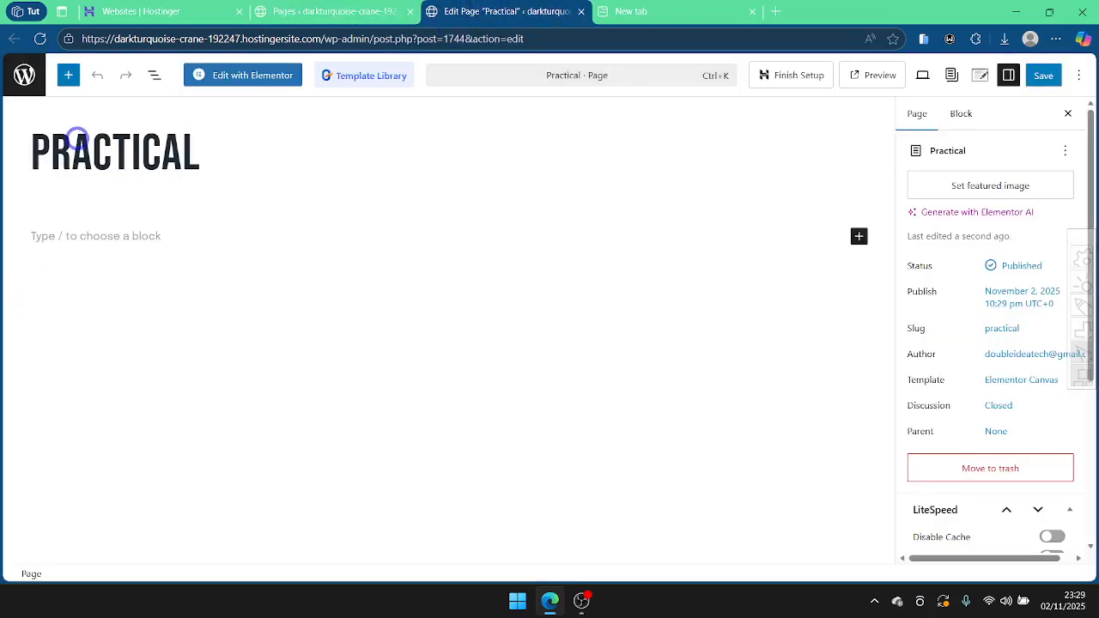
pyautogui.click(231, 76)
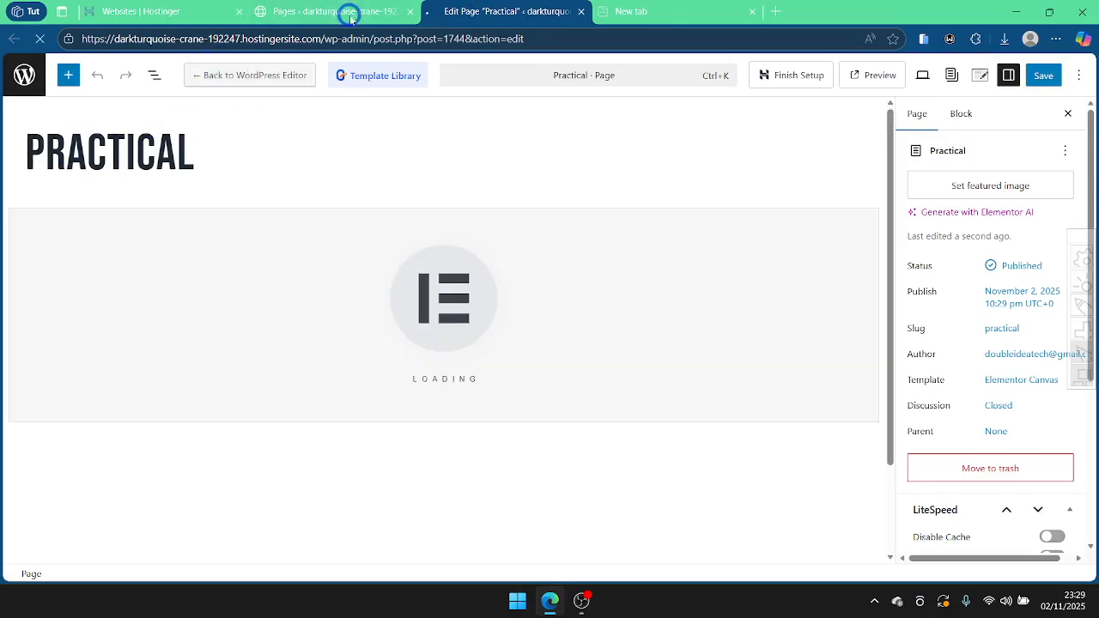
pyautogui.click(343, 12)
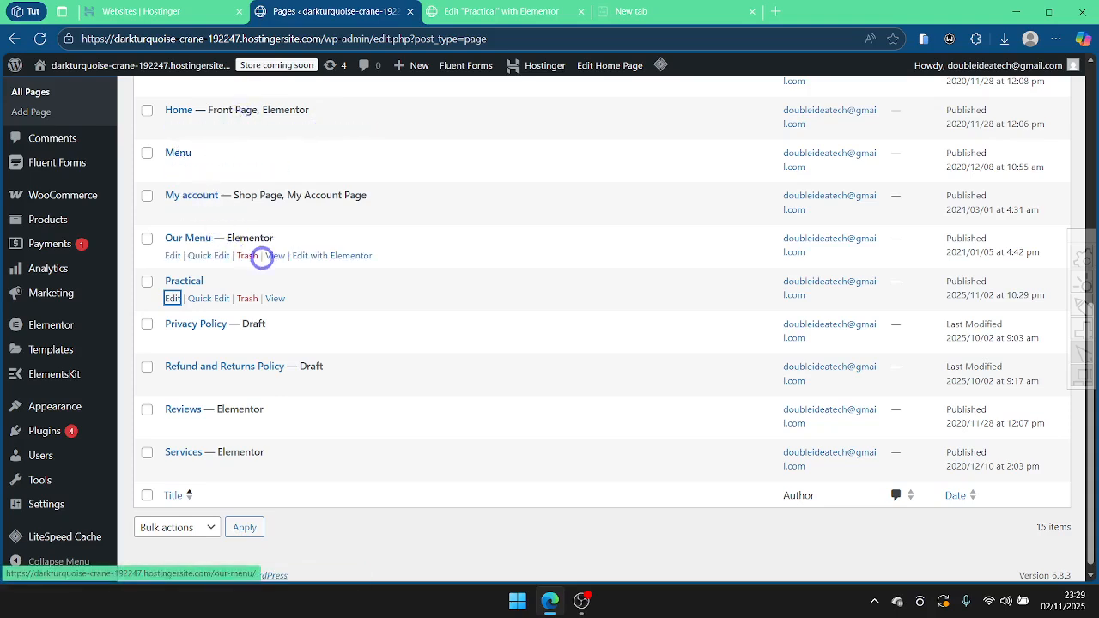
pyautogui.click(453, 7)
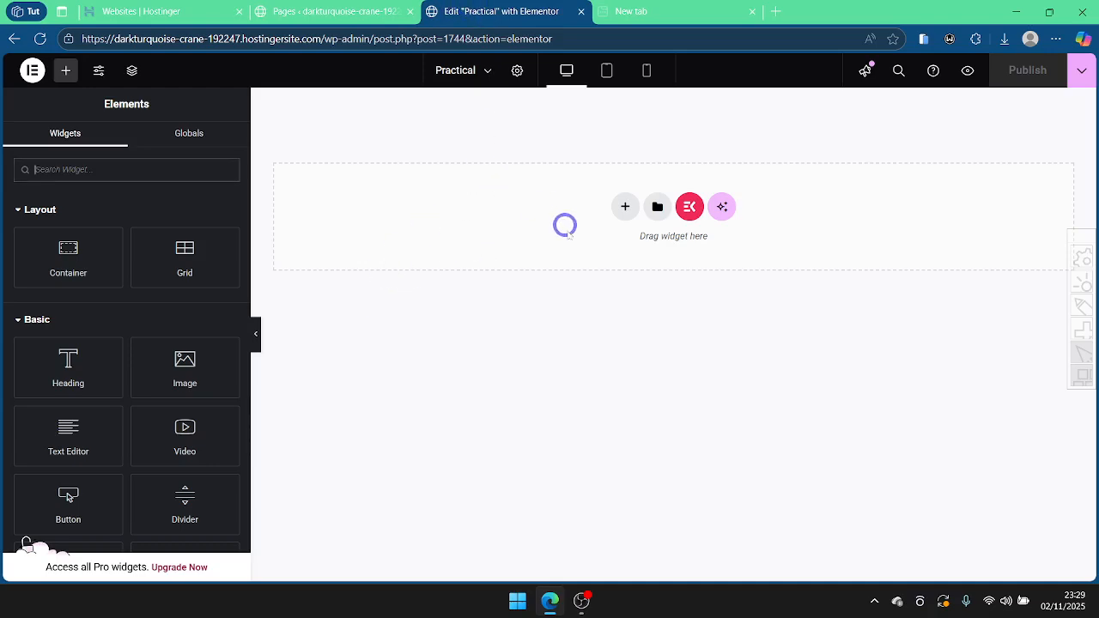
# Step: Reload the list of pages to check the Practical page's entry, and return to its Elementor editor
pyautogui.click(283, 8)
pyautogui.click(39, 39)
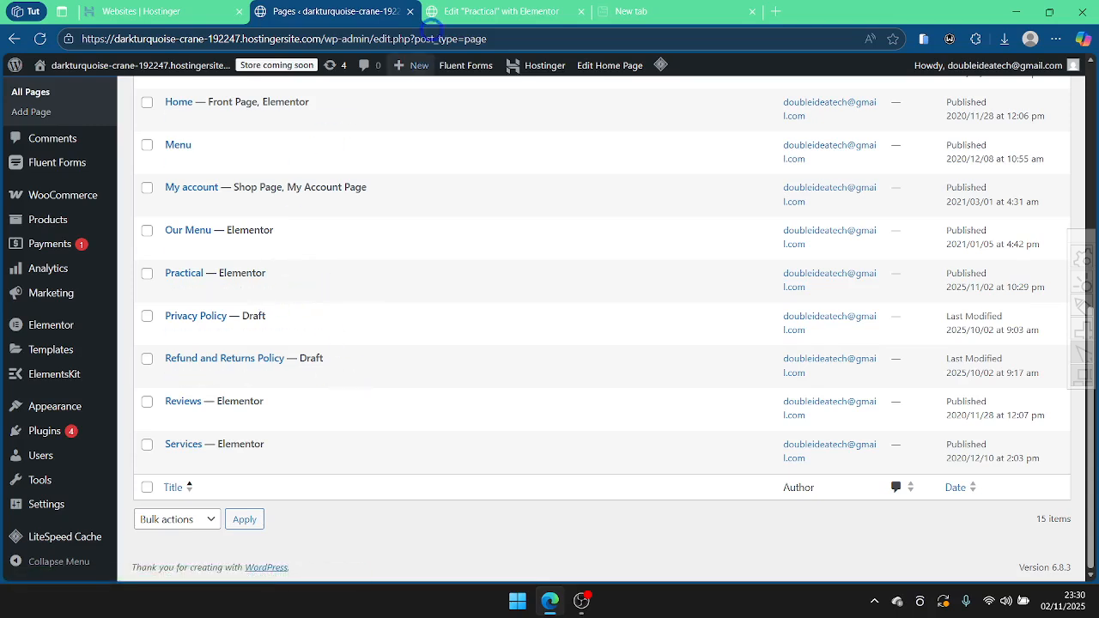
pyautogui.click(473, 7)
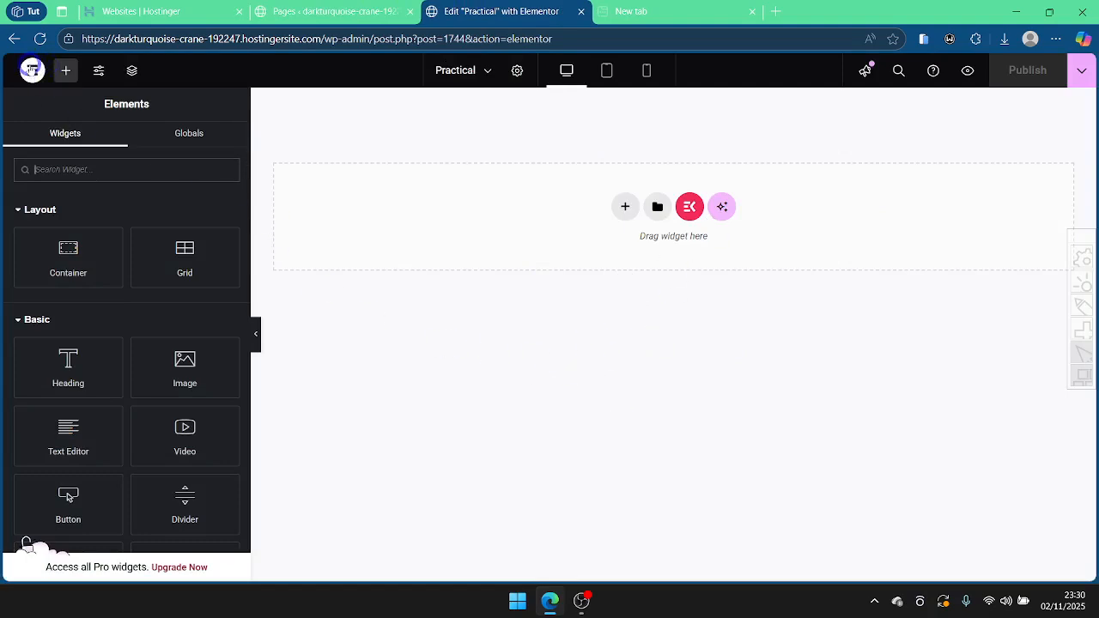
# Step: Change the Practical page's layout to Elementor Full Width in its page settings
pyautogui.click(517, 71)
pyautogui.scroll(-2, 162, 448)
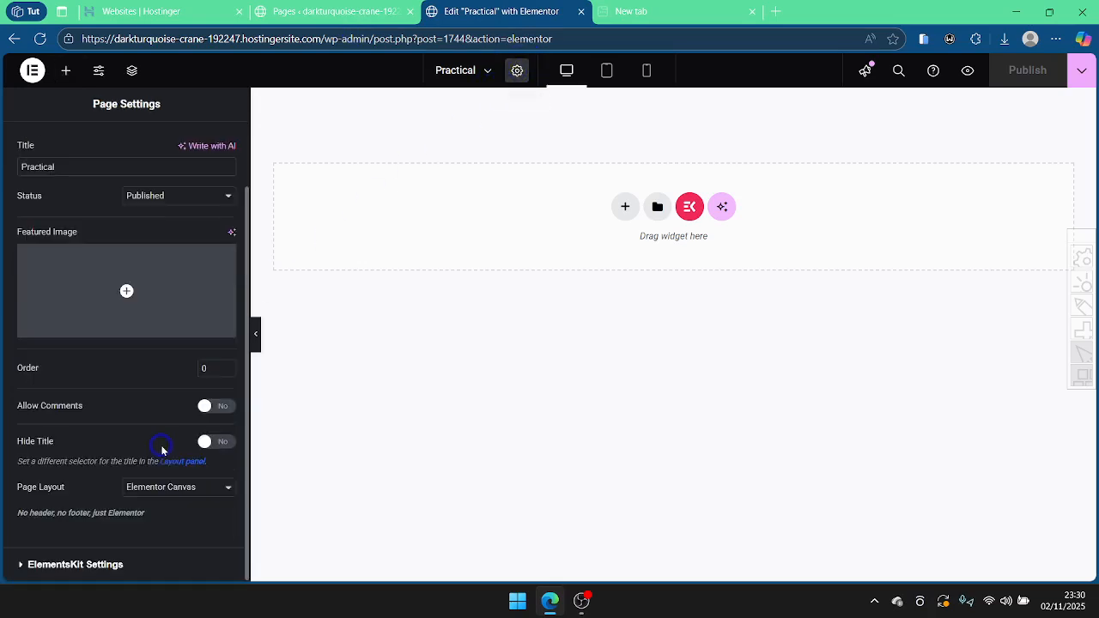
pyautogui.click(170, 486)
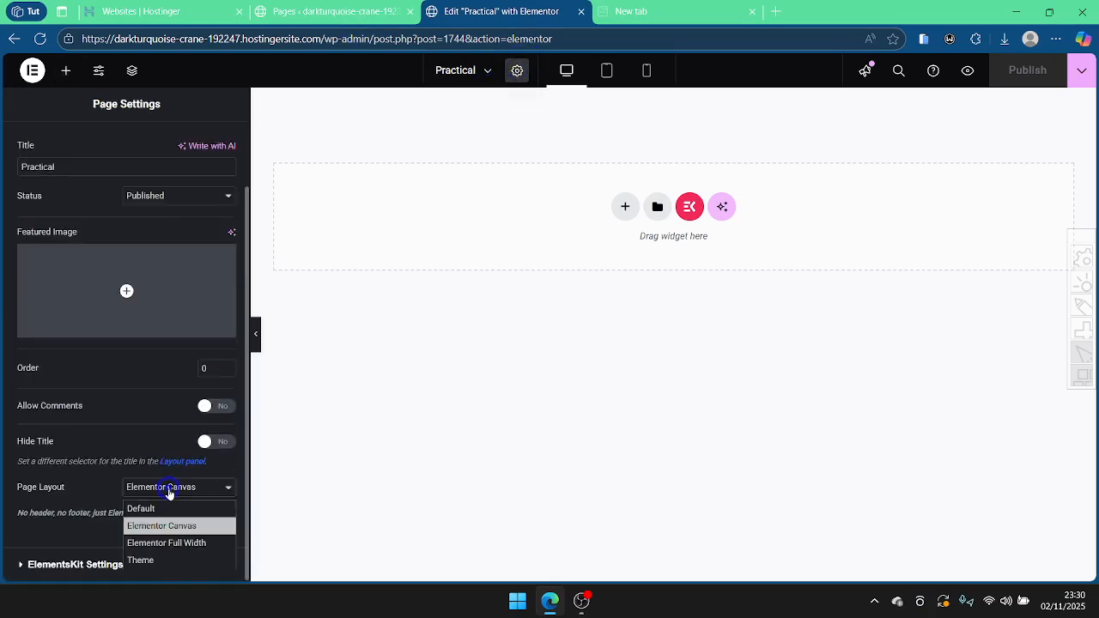
pyautogui.click(175, 547)
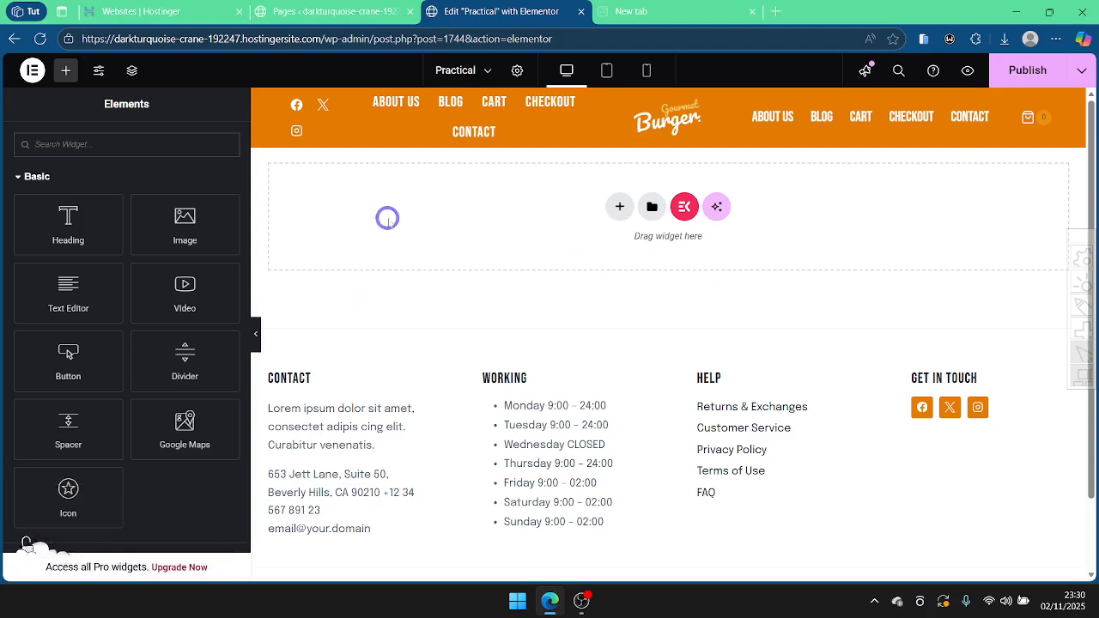
# Step: Open the Home page with Elementor in a new browser tab and arrange its tab before the Practical editor's tab
pyautogui.click(343, 5)
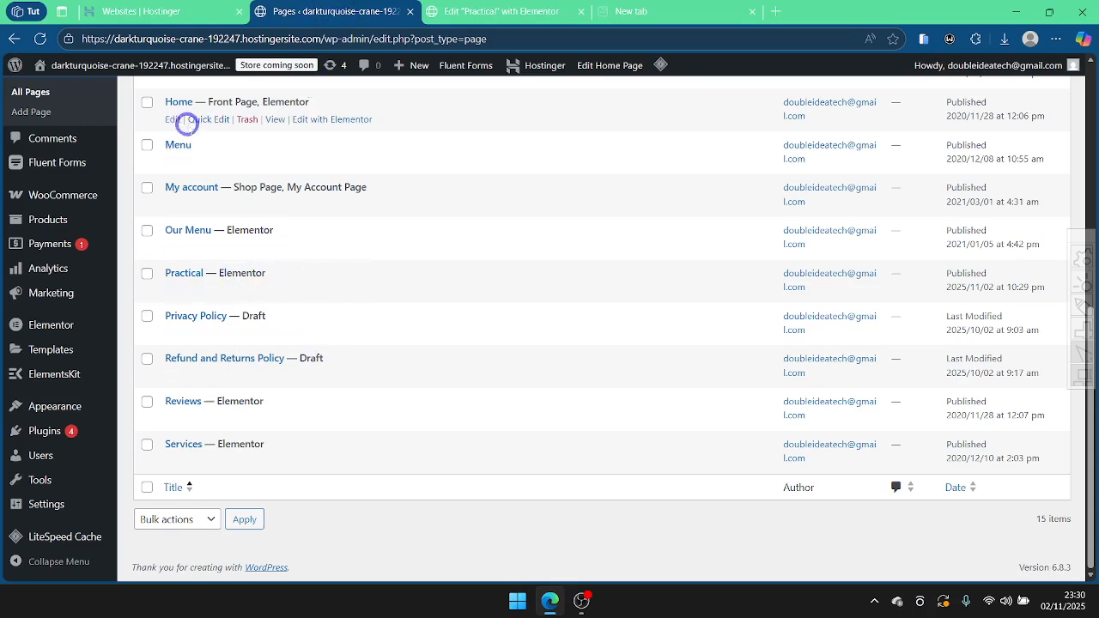
pyautogui.rightClick(309, 120)
pyautogui.click(353, 133)
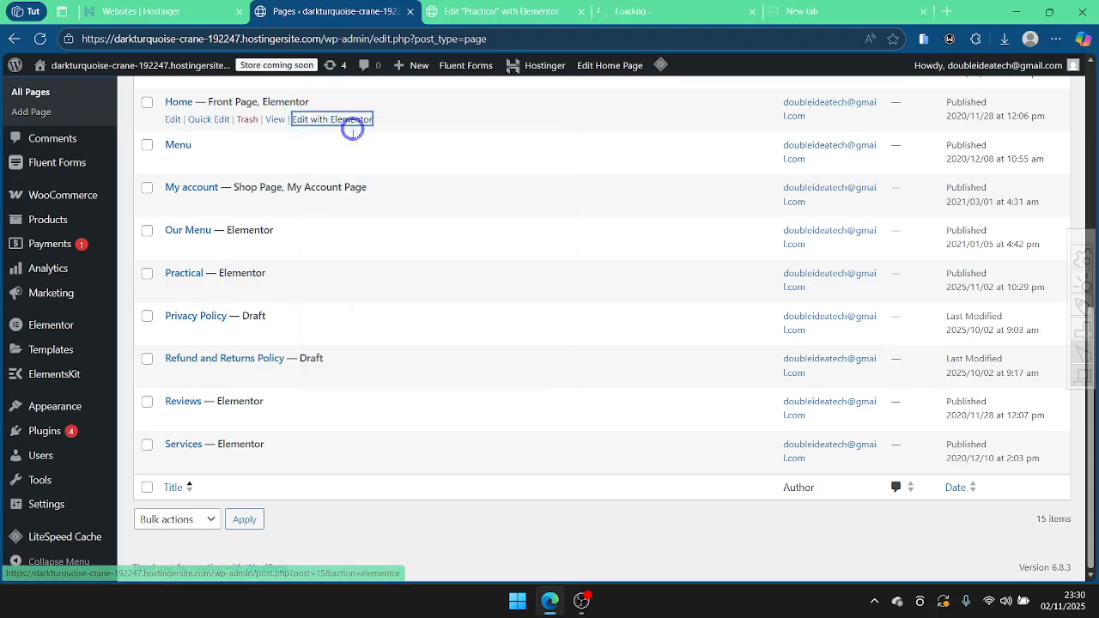
pyautogui.moveTo(506, 8); pyautogui.dragTo(611, 10)
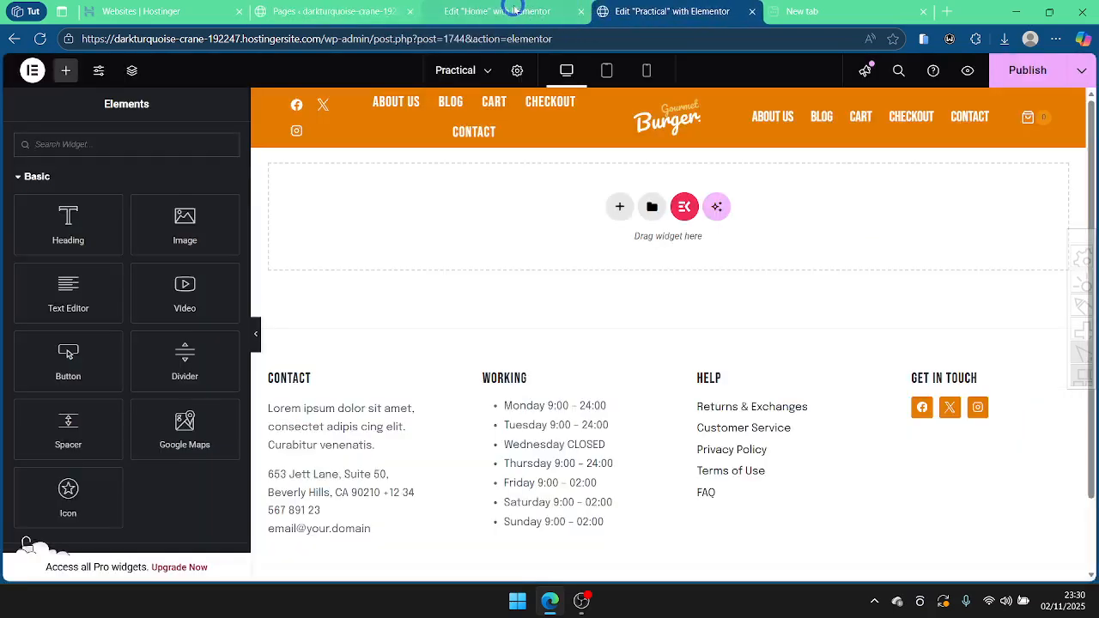
pyautogui.click(494, 11)
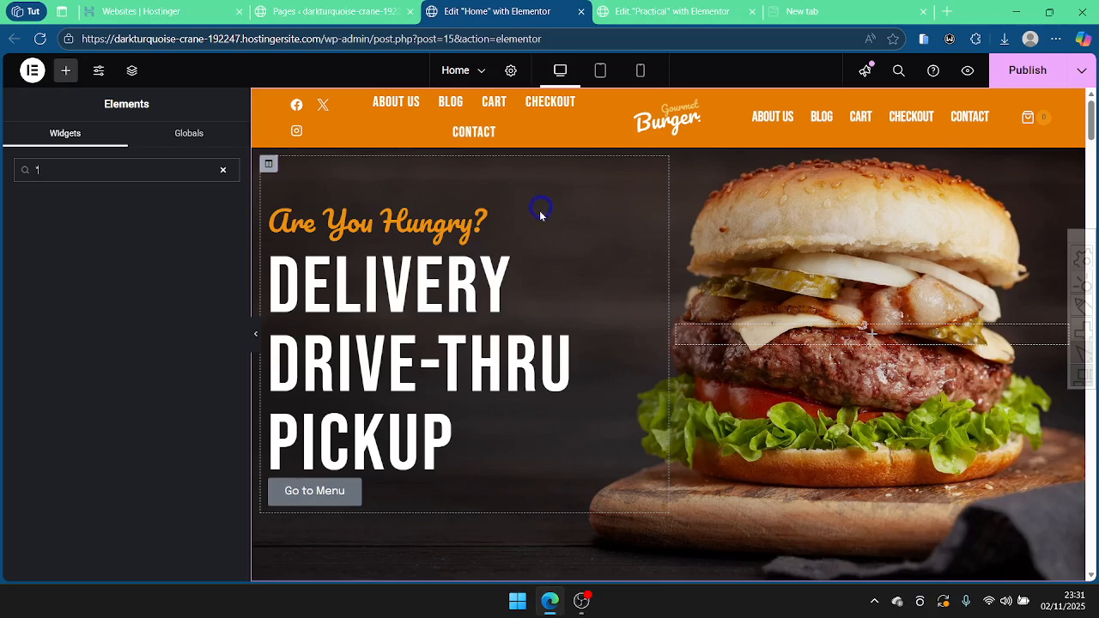
# Step: Clear the widget search in the Home editor and narrow the elements panel in both the Home and Practical editors
pyautogui.click(224, 172)
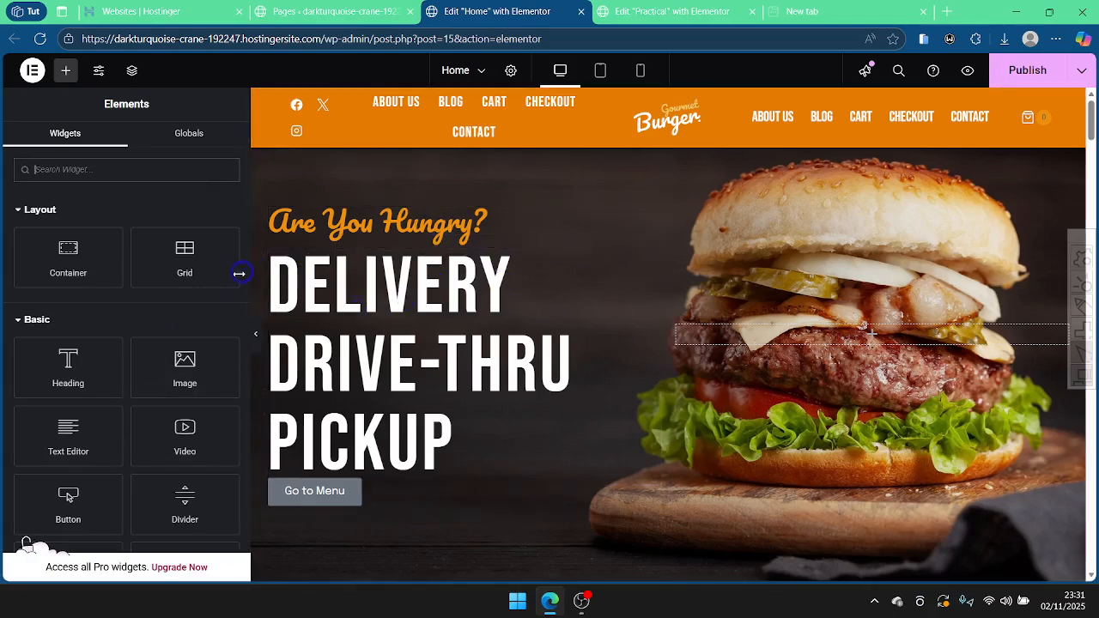
pyautogui.moveTo(247, 272); pyautogui.dragTo(89, 305)
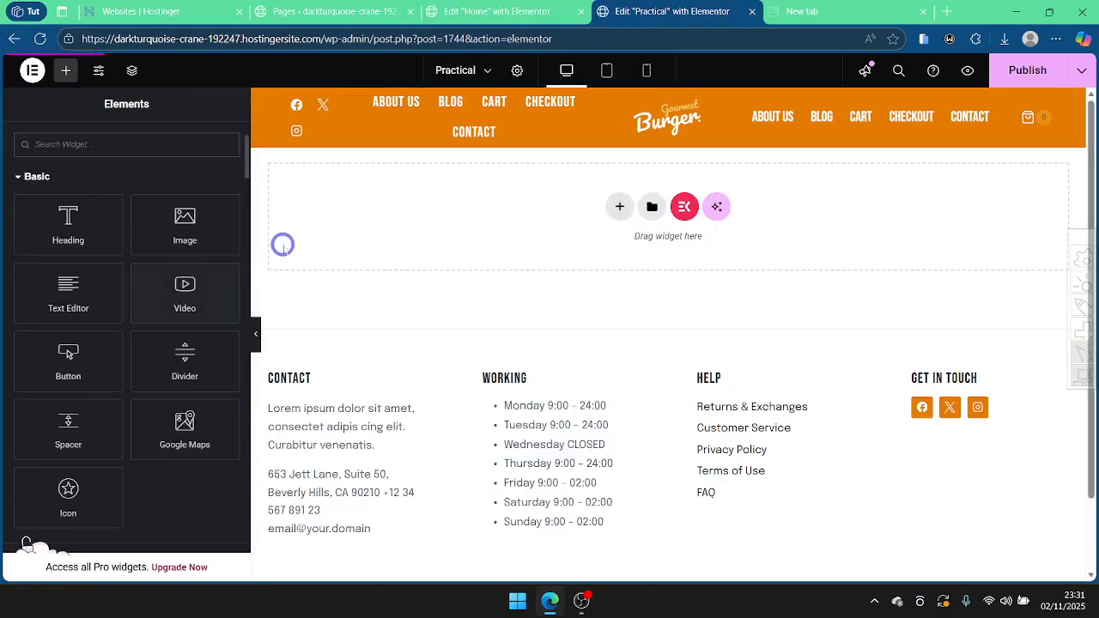
pyautogui.moveTo(250, 242); pyautogui.dragTo(35, 292)
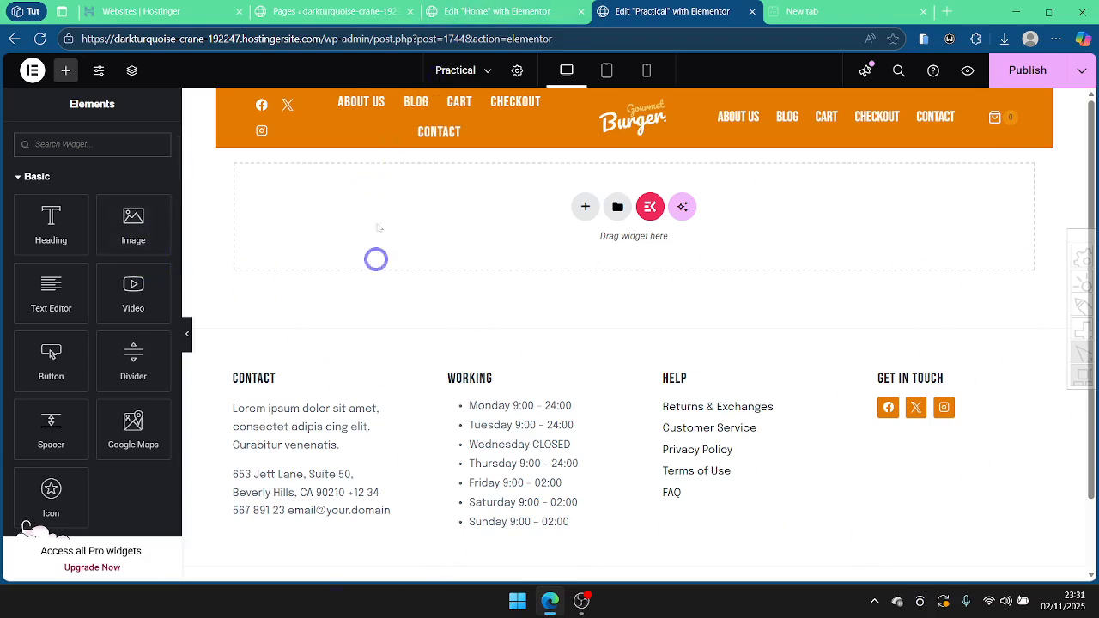
pyautogui.click(494, 11)
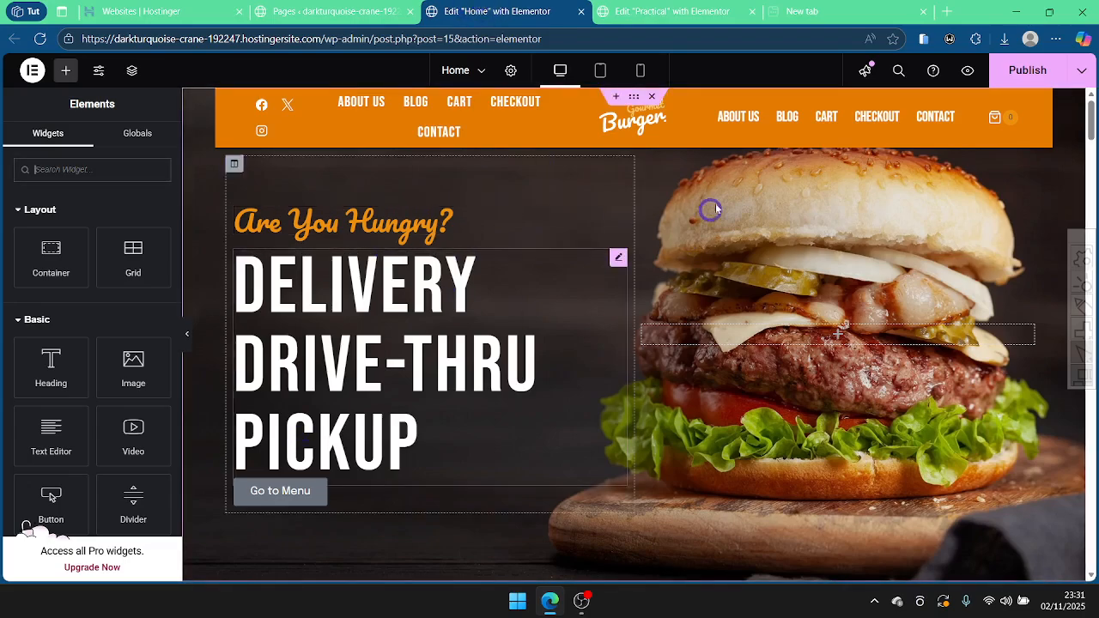
# Step: Look over the Home page from the hero section down to the food categories and promotional offers
pyautogui.scroll(-4, 552, 489)
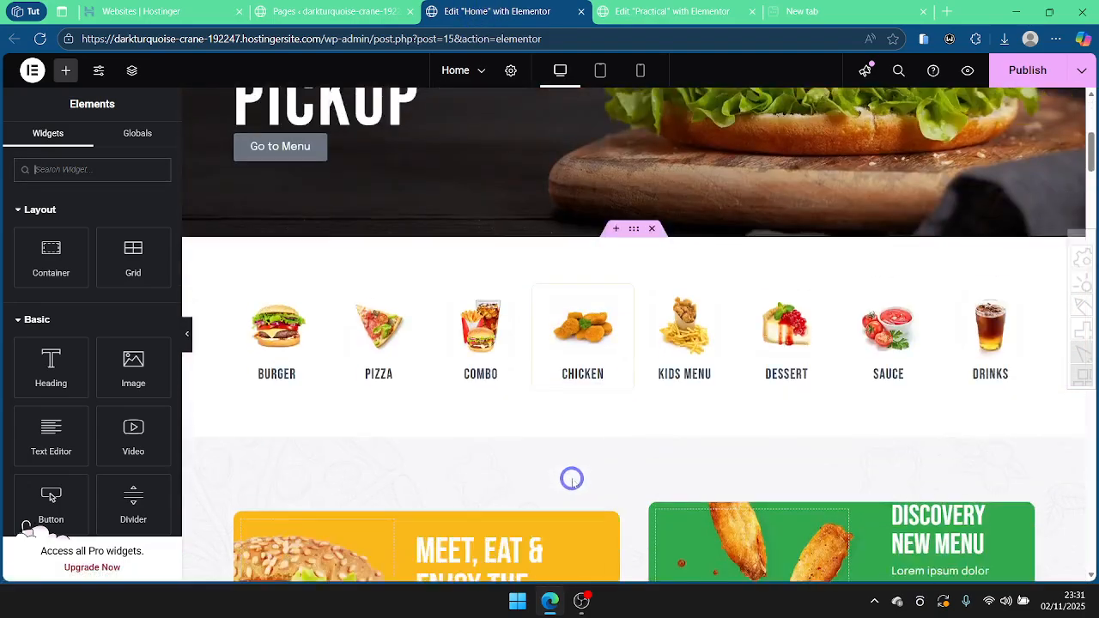
pyautogui.scroll(-4, 572, 480)
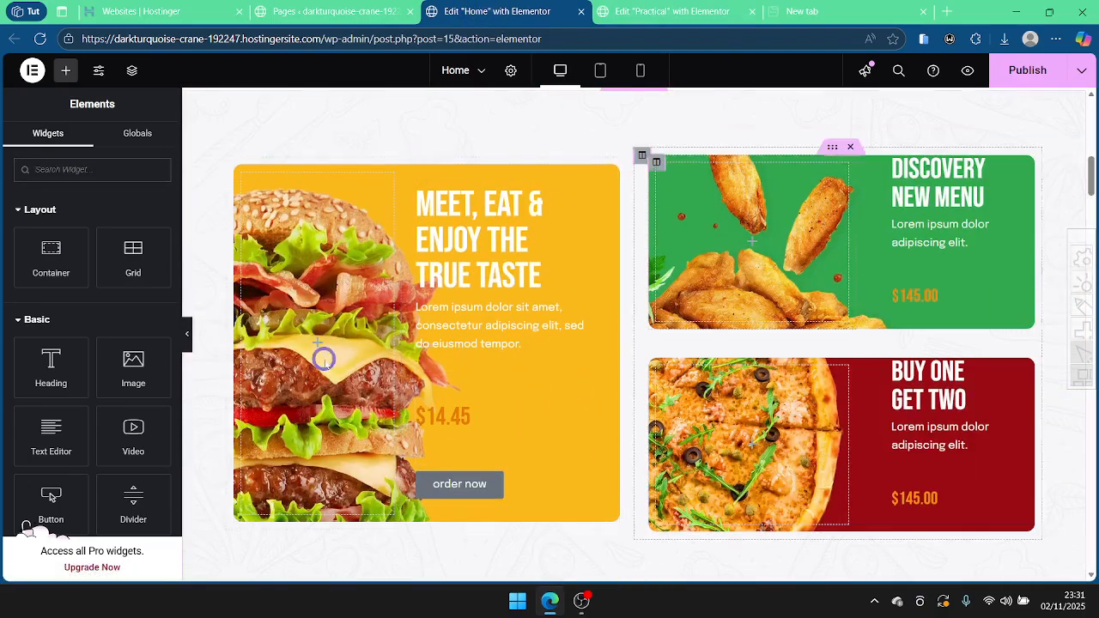
pyautogui.scroll(8, 595, 283)
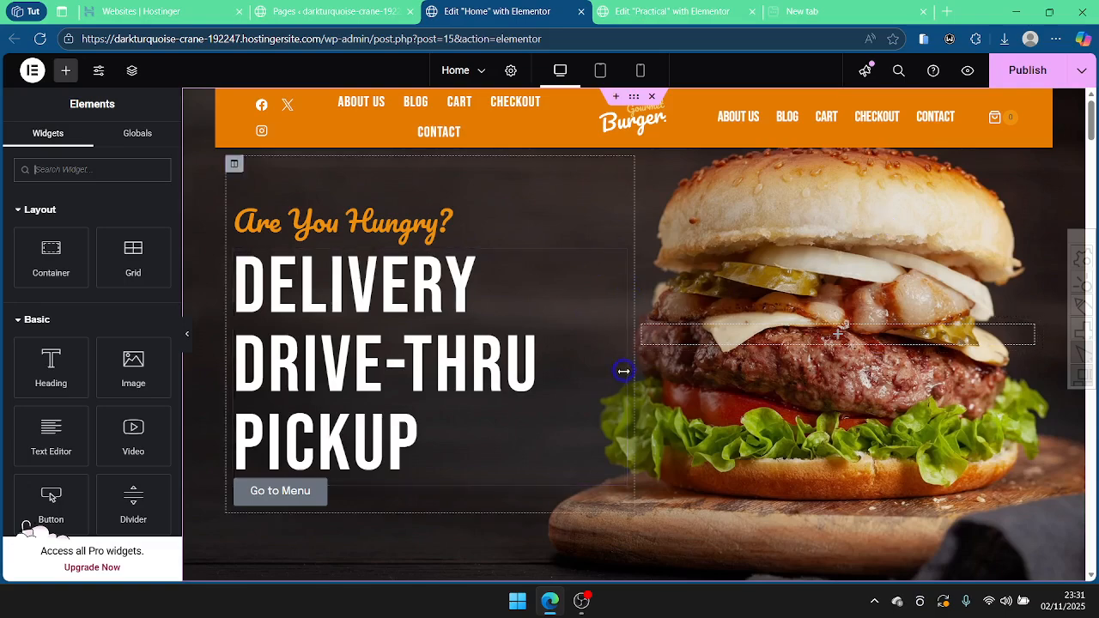
pyautogui.scroll(-3, 633, 360)
pyautogui.scroll(3, 515, 258)
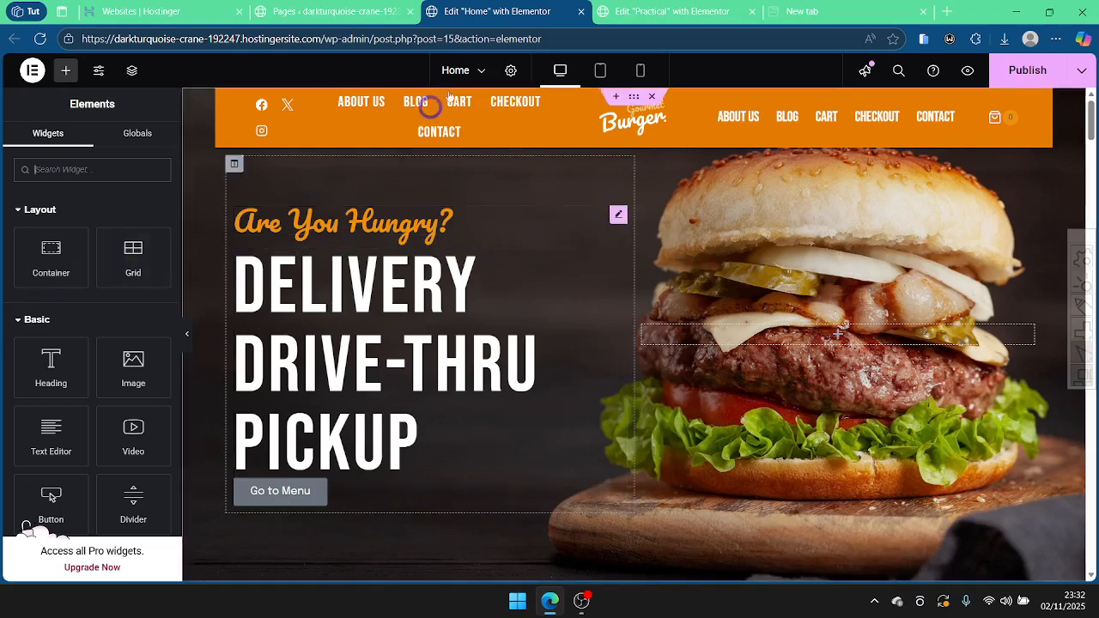
pyautogui.scroll(-2, 520, 330)
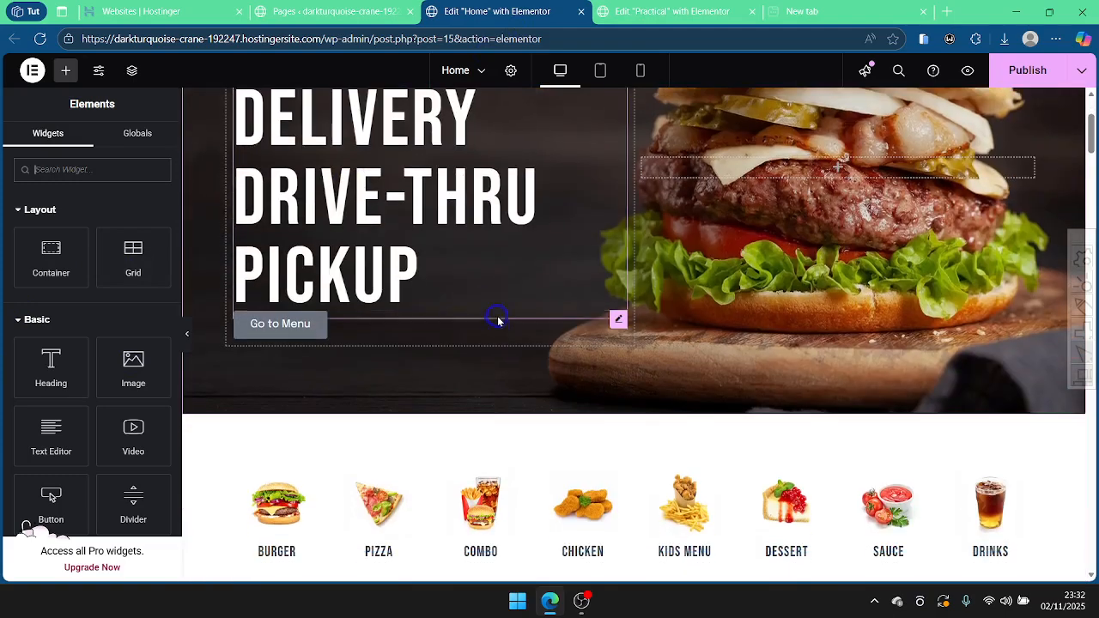
pyautogui.scroll(2, 518, 309)
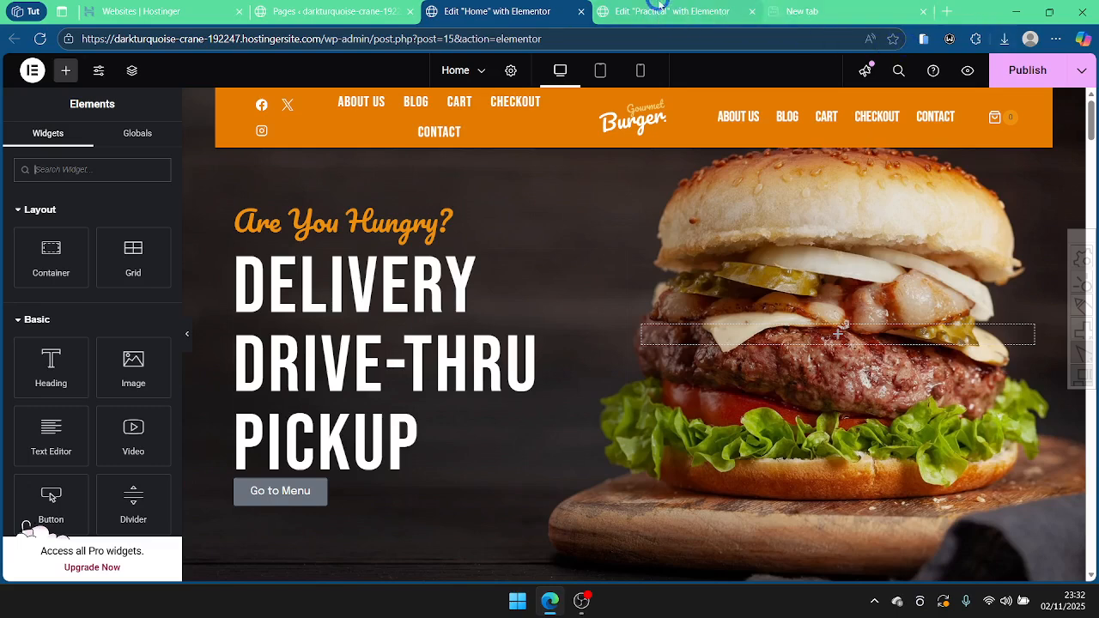
# Step: Show the Home page's structure, inspect the Hero section's layout settings, and return to the Practical page's editor
pyautogui.moveTo(660, 4)
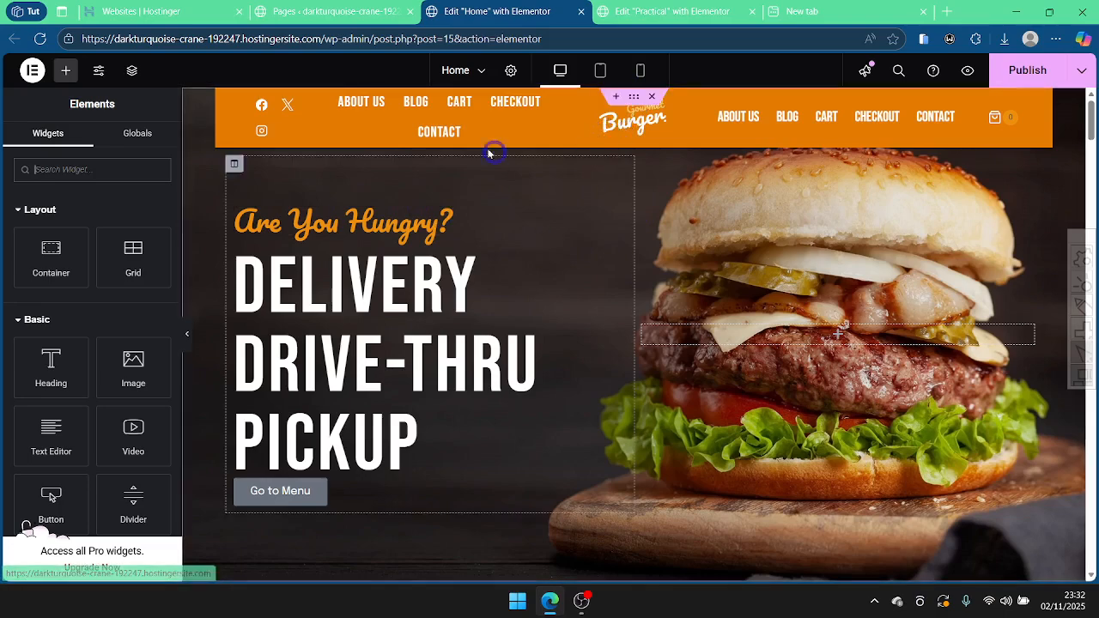
pyautogui.click(130, 72)
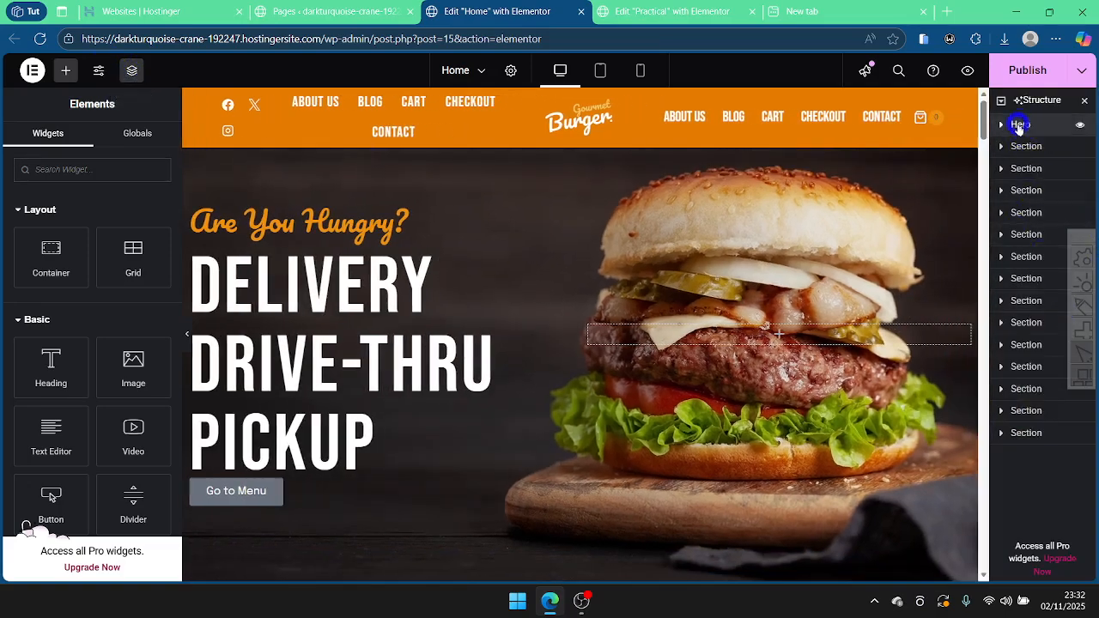
pyautogui.click(1020, 125)
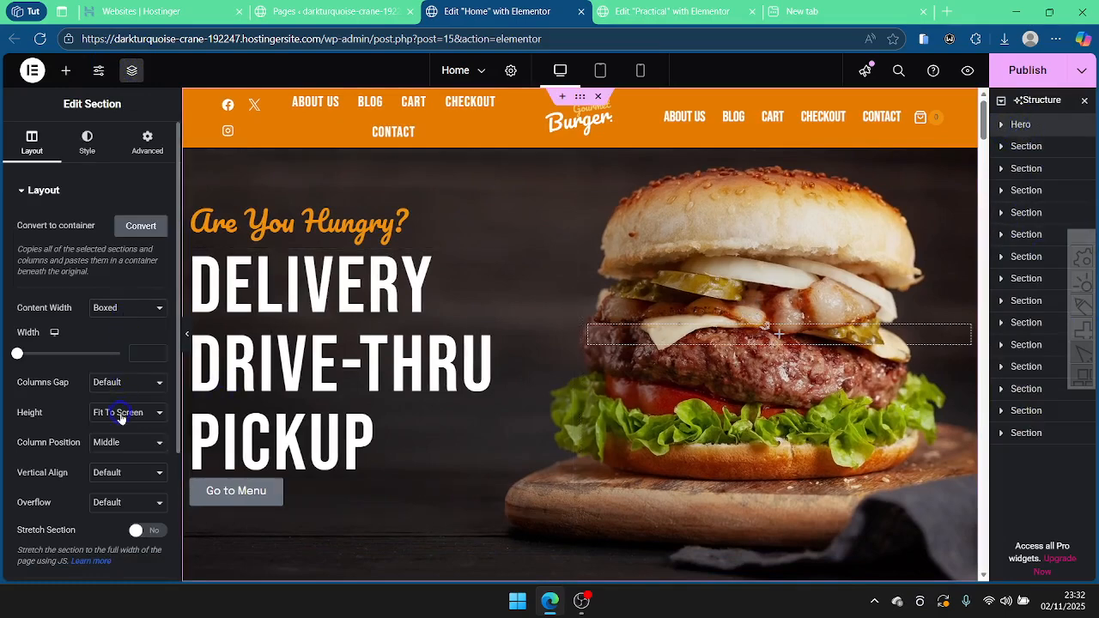
pyautogui.click(631, 5)
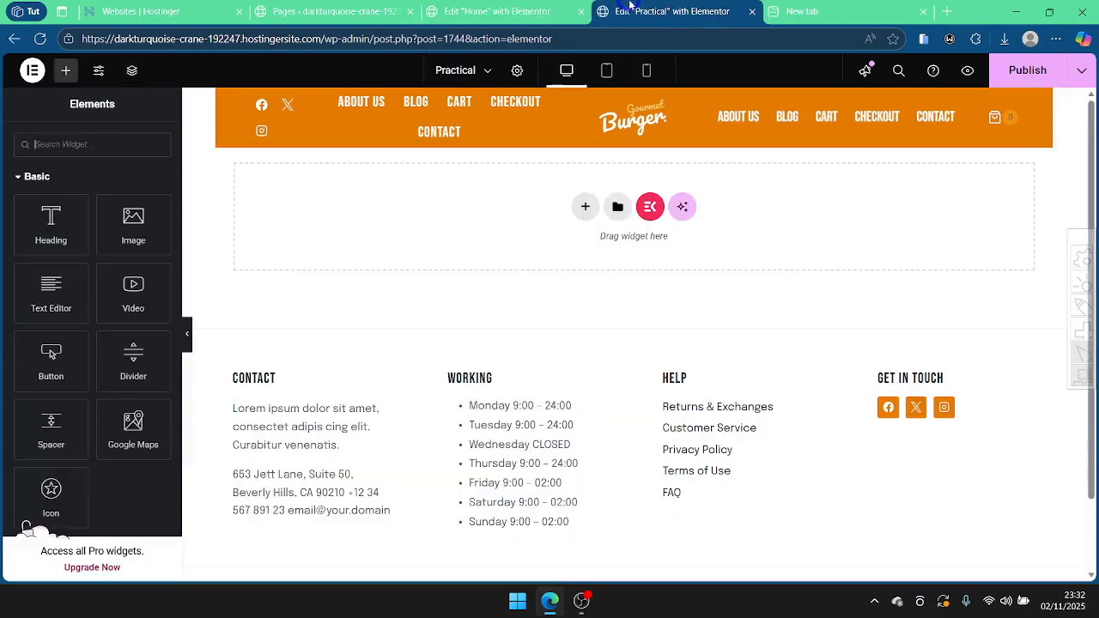
pyautogui.click(585, 207)
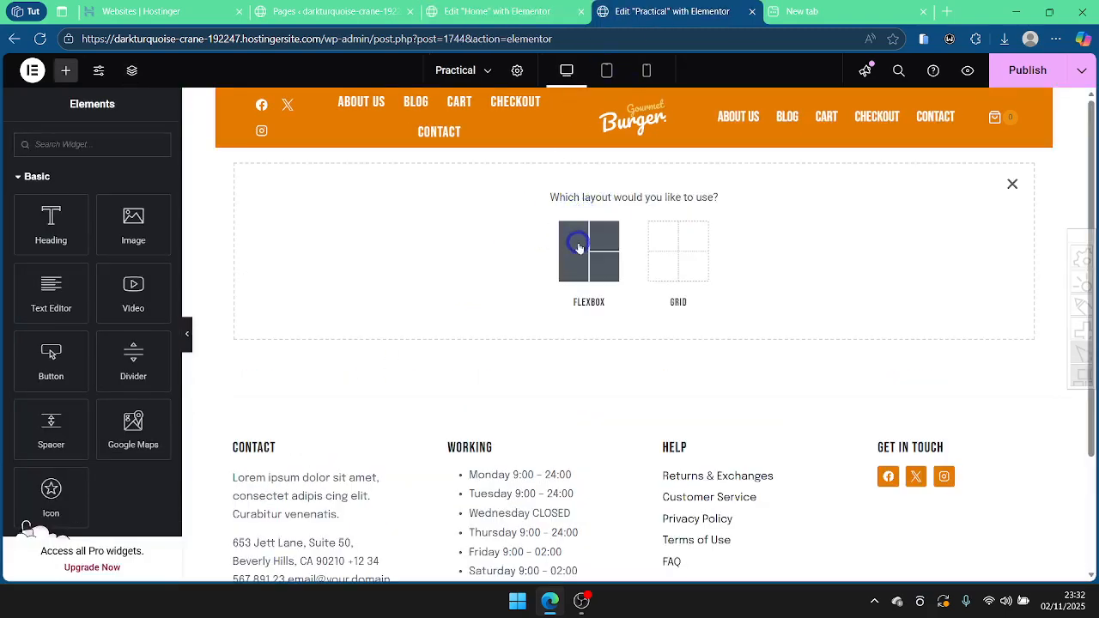
pyautogui.click(579, 246)
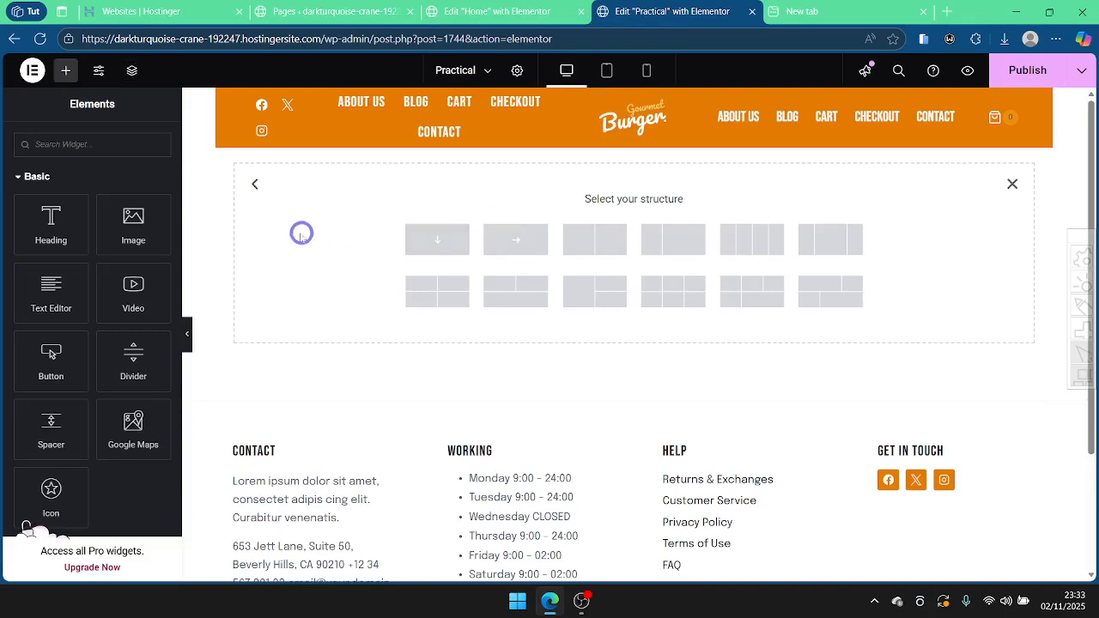
pyautogui.doubleClick(254, 184)
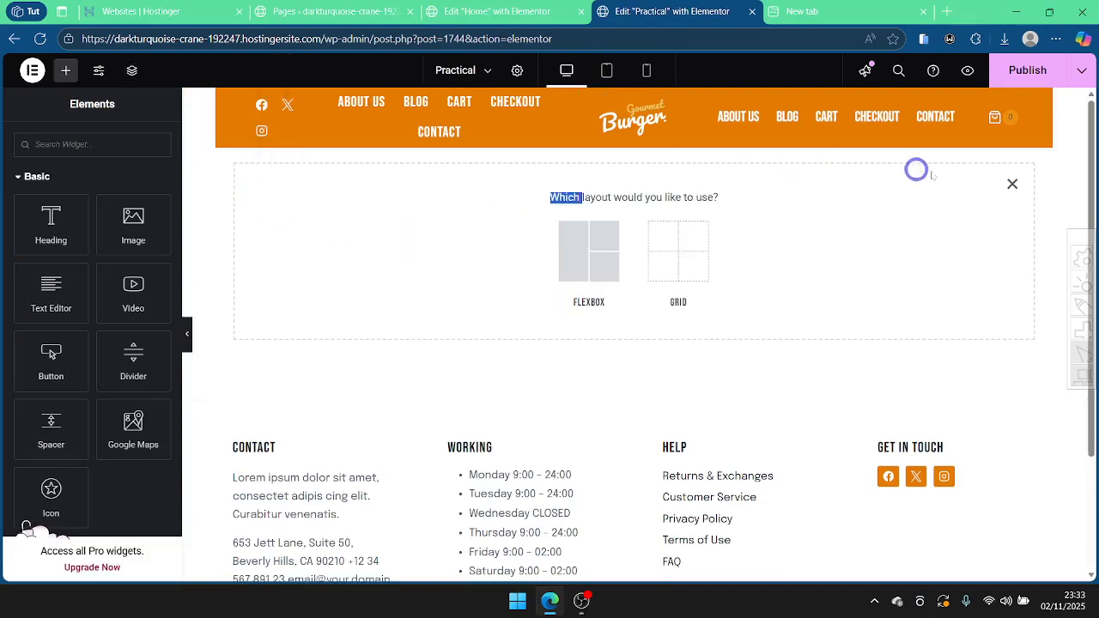
pyautogui.click(1013, 184)
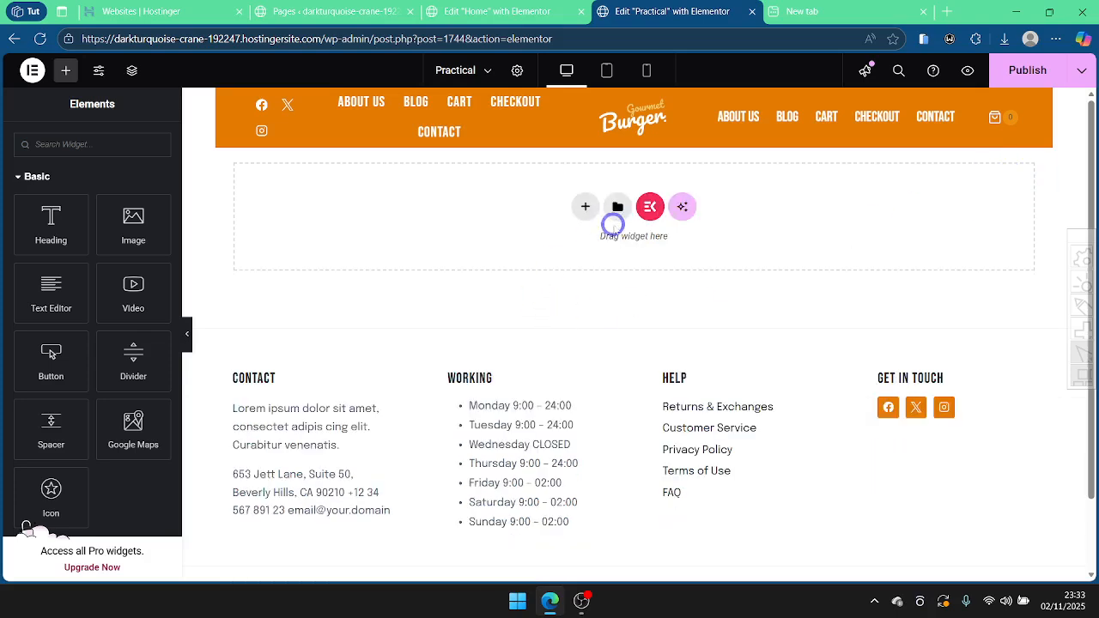
# Step: Add a Flexbox container with a single downward column structure to the Practical page
pyautogui.click(584, 207)
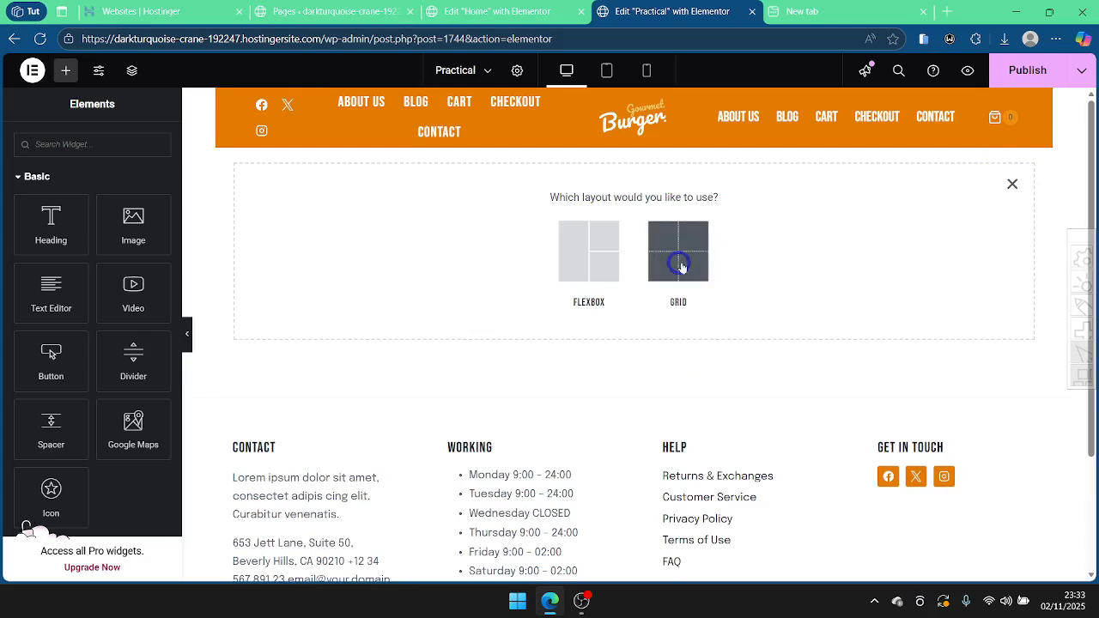
pyautogui.click(579, 248)
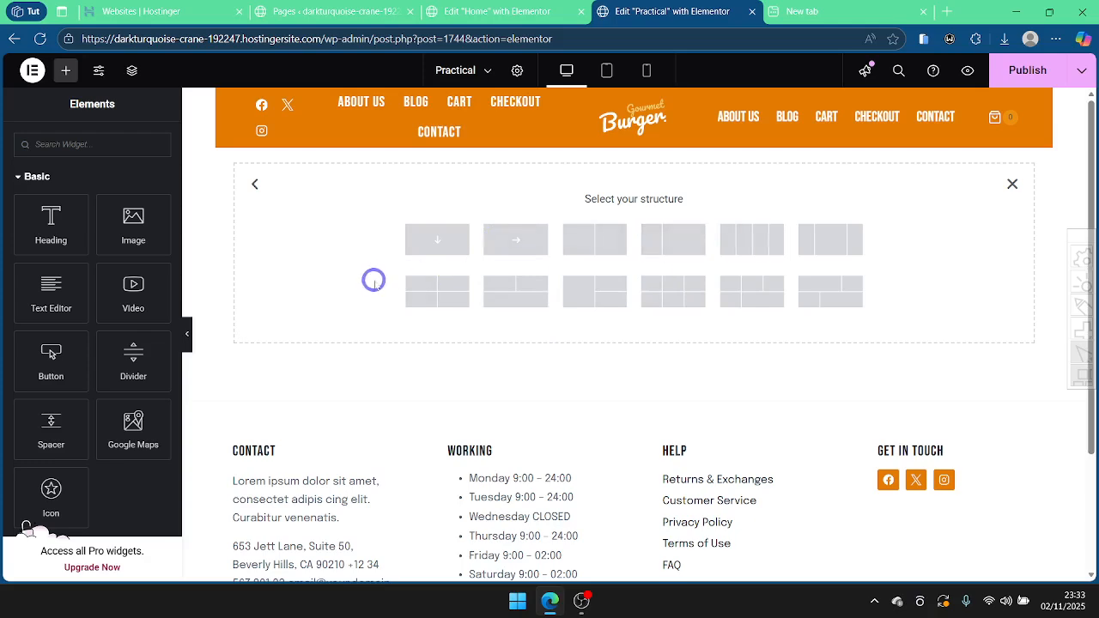
pyautogui.click(436, 241)
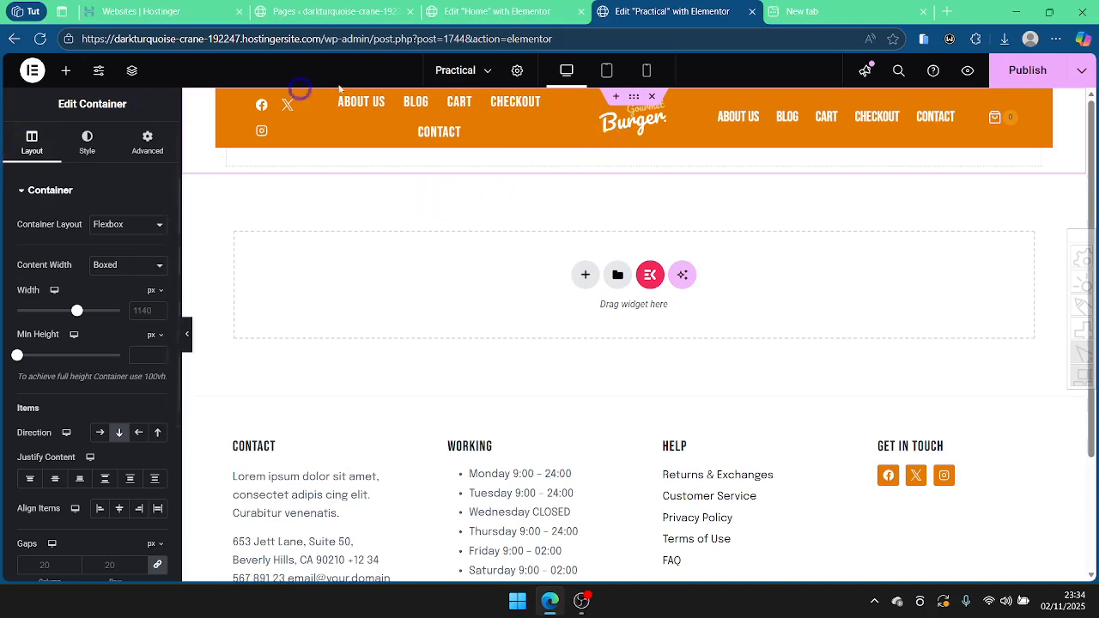
# Step: Show the Practical page's structure, widen its view to inspect the container's entry, and narrow it again
pyautogui.click(131, 73)
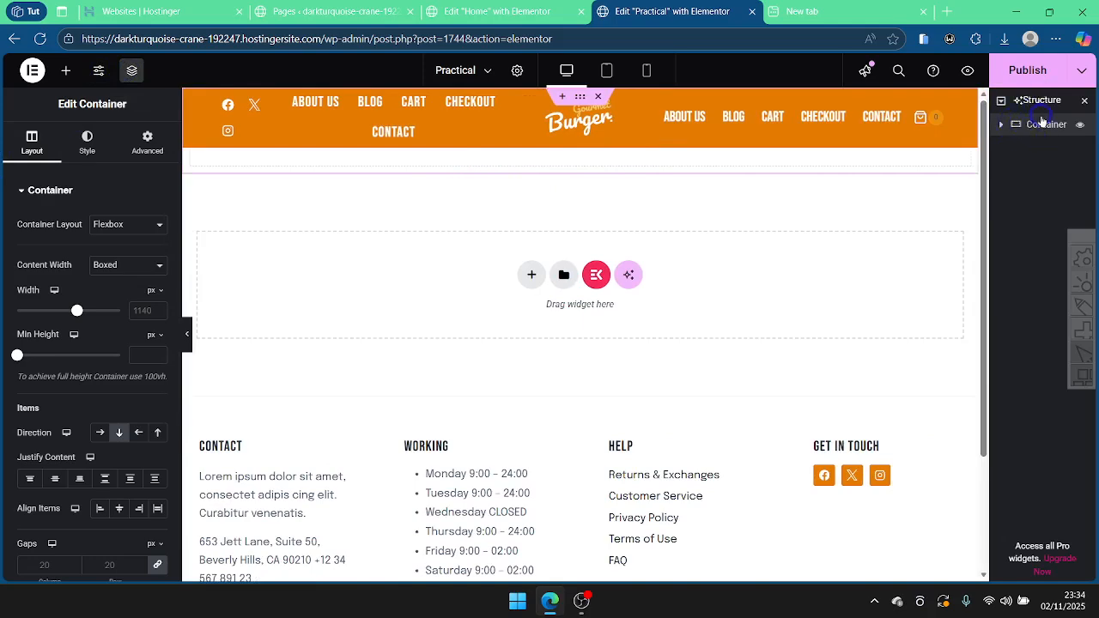
pyautogui.moveTo(992, 175); pyautogui.dragTo(811, 226)
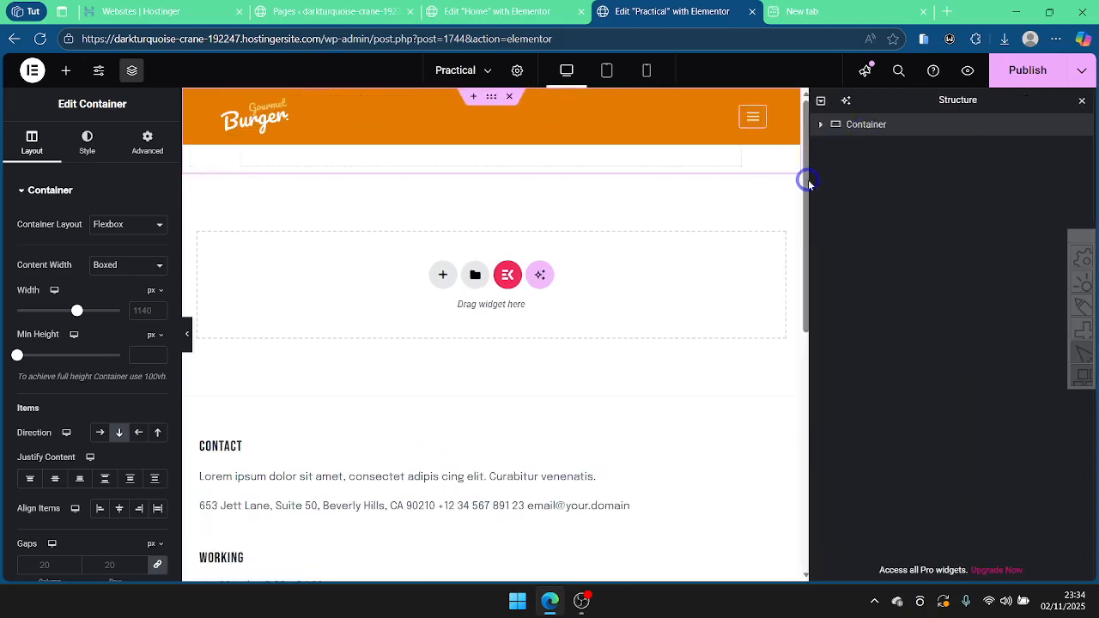
pyautogui.moveTo(811, 183); pyautogui.dragTo(1094, 148)
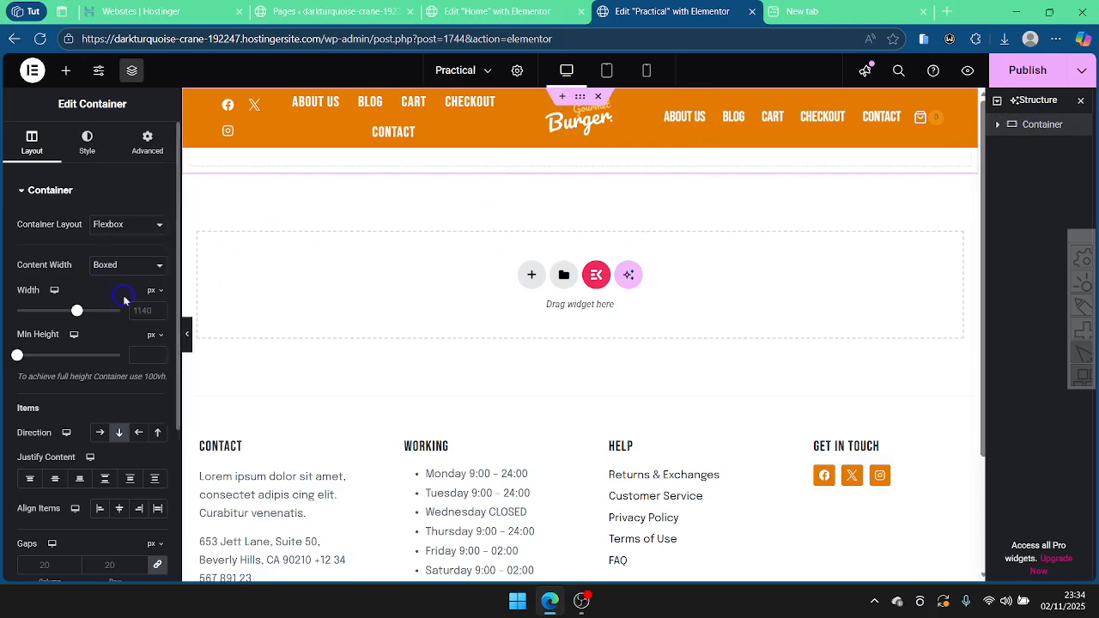
# Step: Add a second Flexbox container with a single downward column below the first and rename it hero
pyautogui.click(532, 275)
pyautogui.click(530, 313)
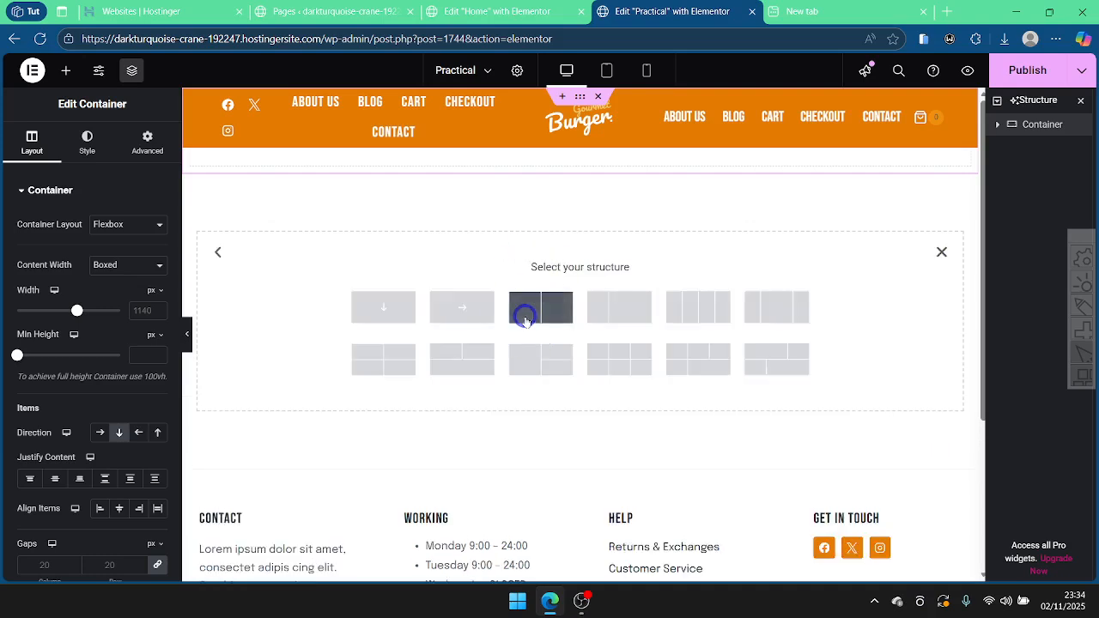
pyautogui.click(391, 315)
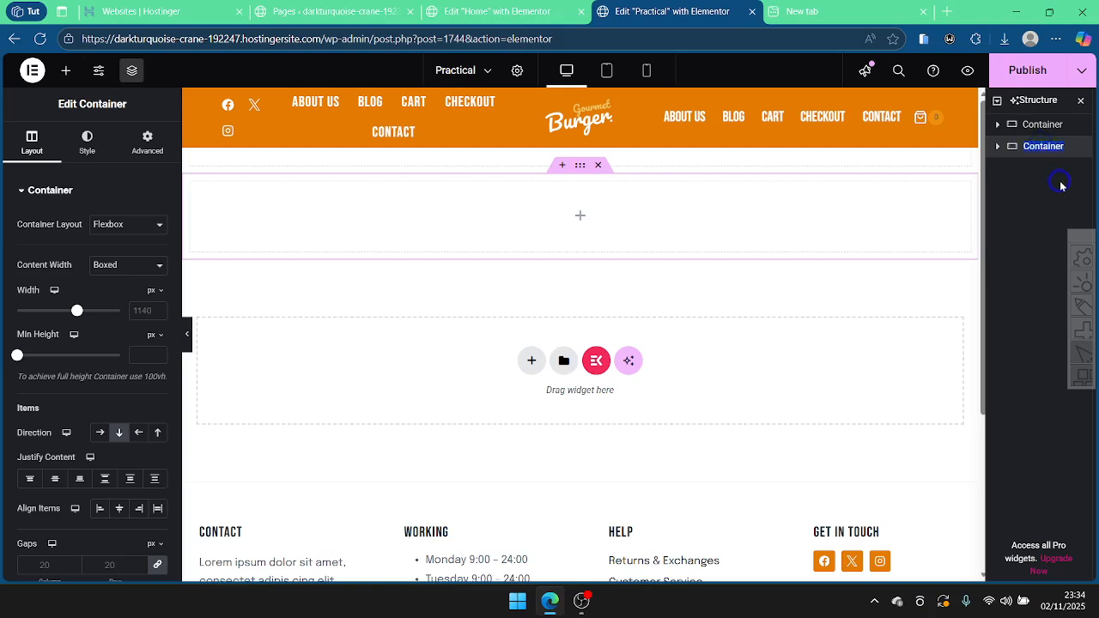
pyautogui.write('hero')
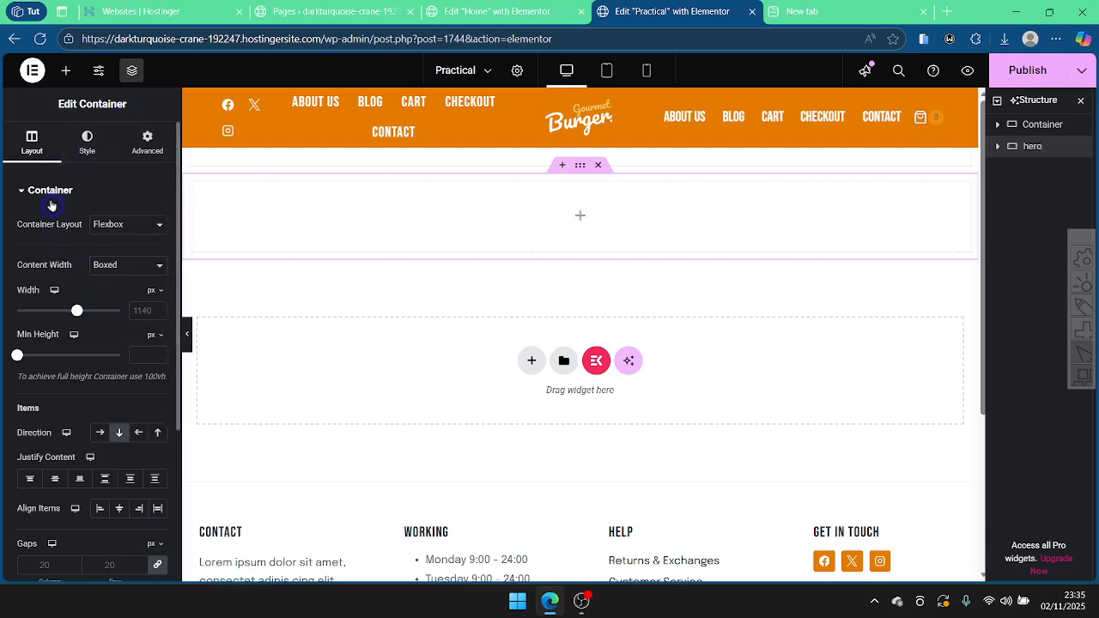
# Step: Look through the hero container's style, advanced and layout settings
pyautogui.click(89, 138)
pyautogui.click(139, 146)
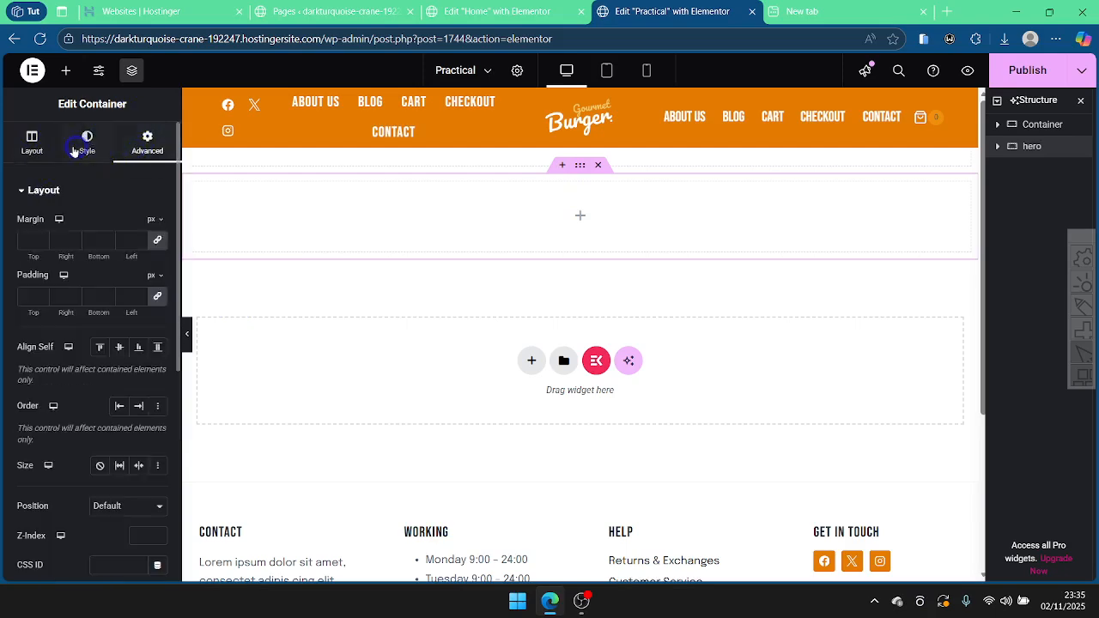
pyautogui.click(31, 138)
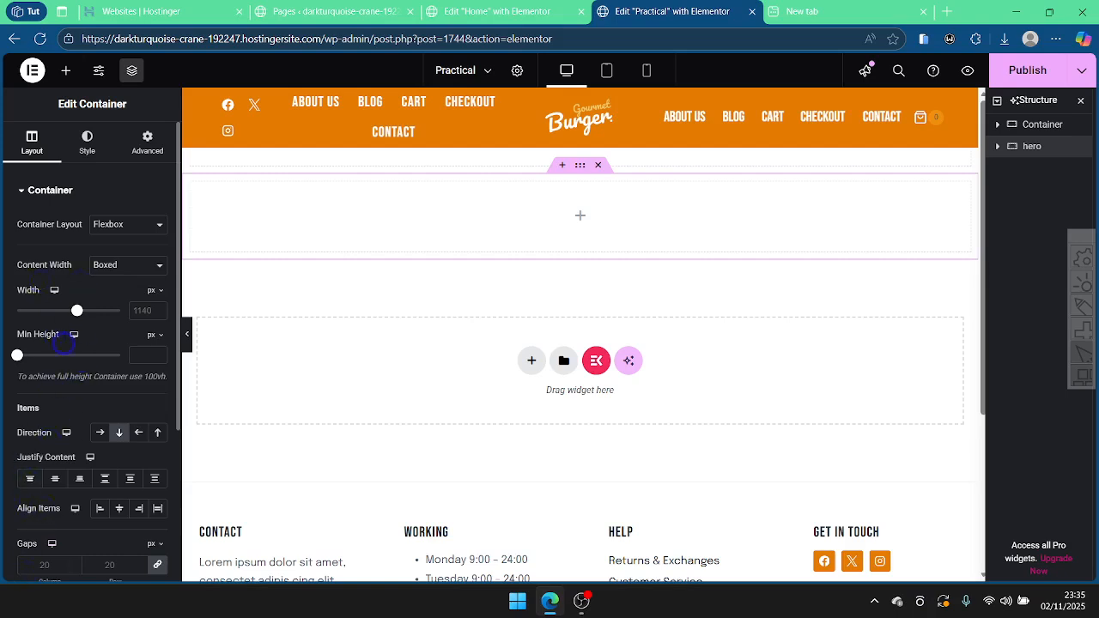
pyautogui.click(86, 142)
pyautogui.click(141, 150)
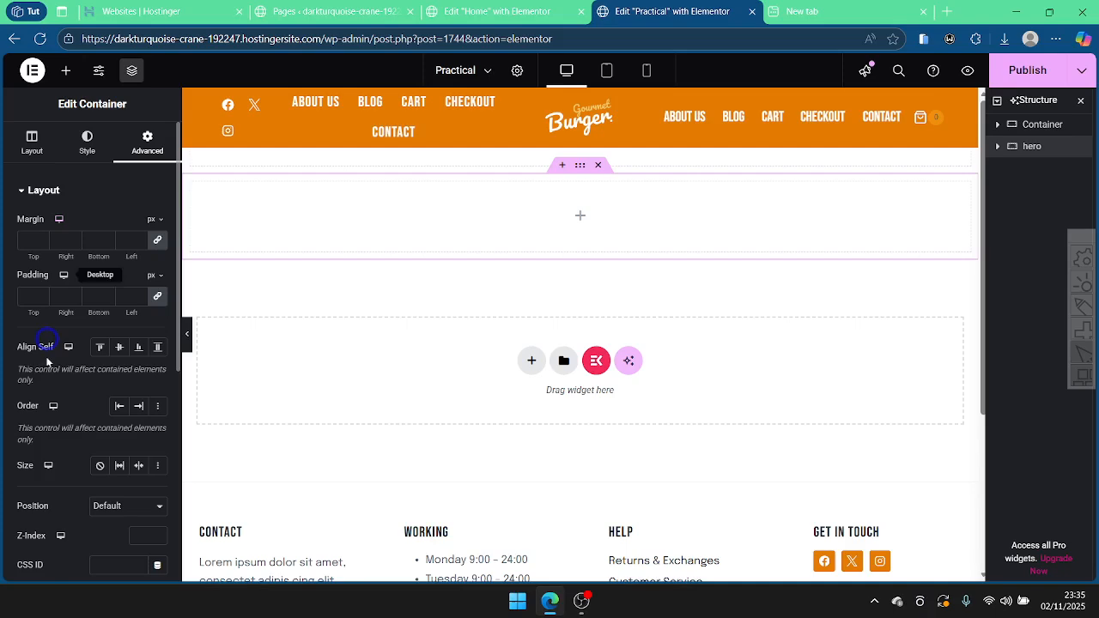
pyautogui.click(36, 151)
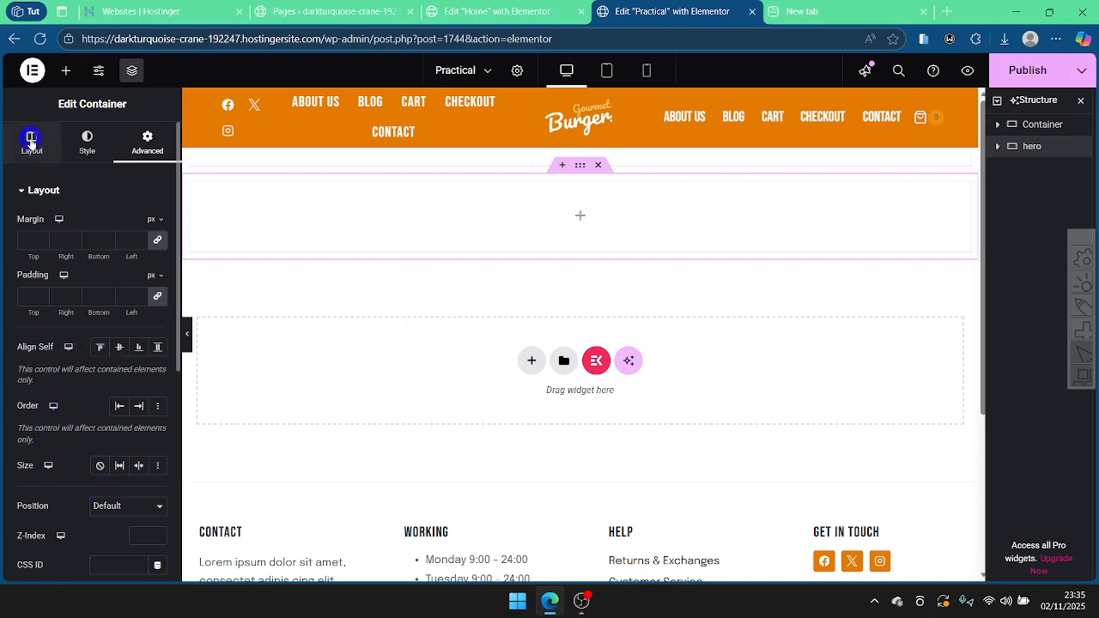
# Step: Set the hero container's content width to Full Width in its layout settings
pyautogui.click(112, 230)
pyautogui.click(108, 239)
pyautogui.click(108, 263)
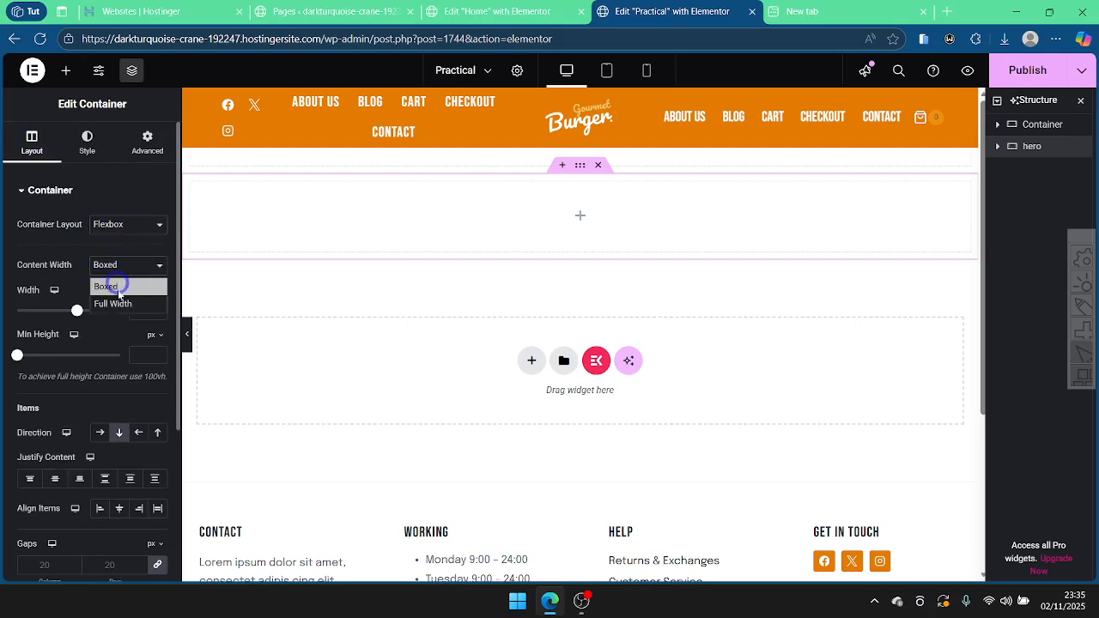
pyautogui.click(113, 304)
# Step: Switch to the Home page's editor, hide its side panels, and compare how wide the content of its sections spreads
pyautogui.click(471, 9)
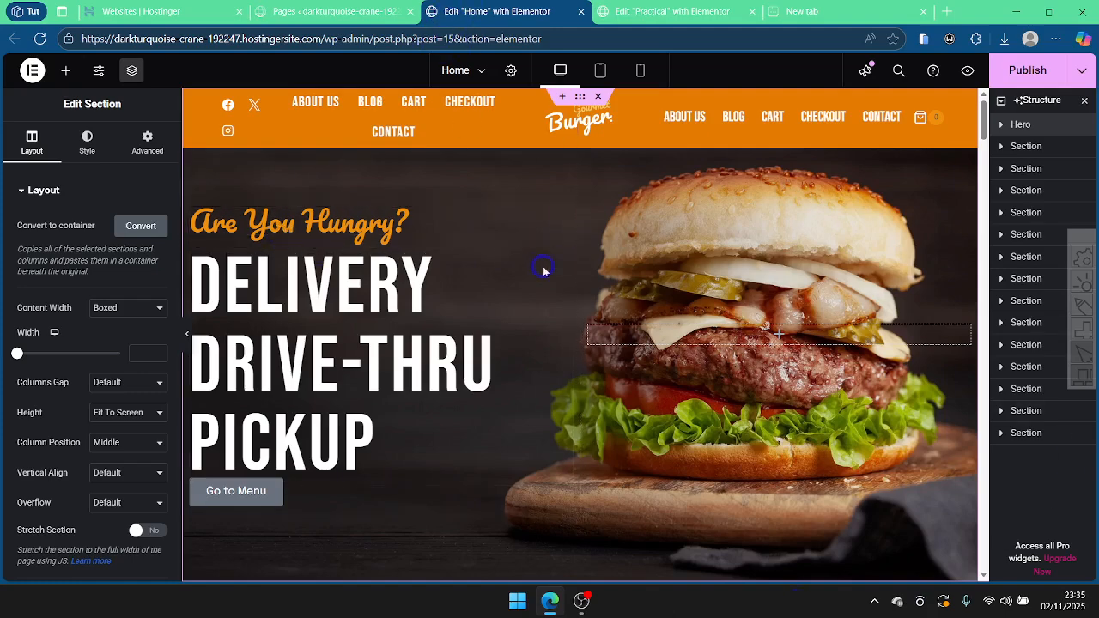
pyautogui.scroll(-5, 704, 258)
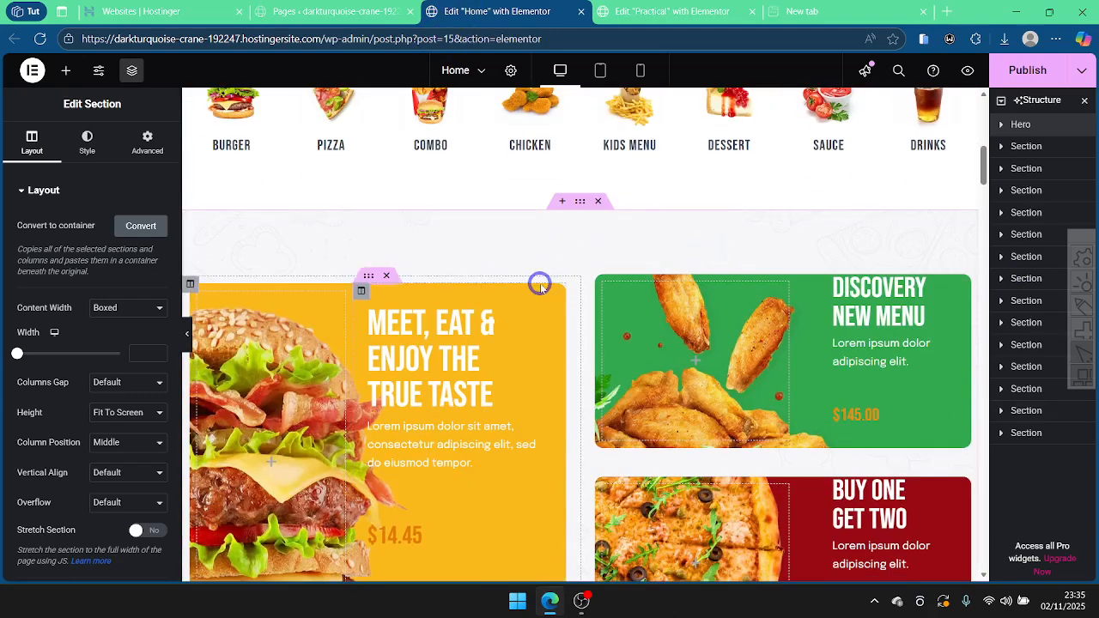
pyautogui.click(186, 333)
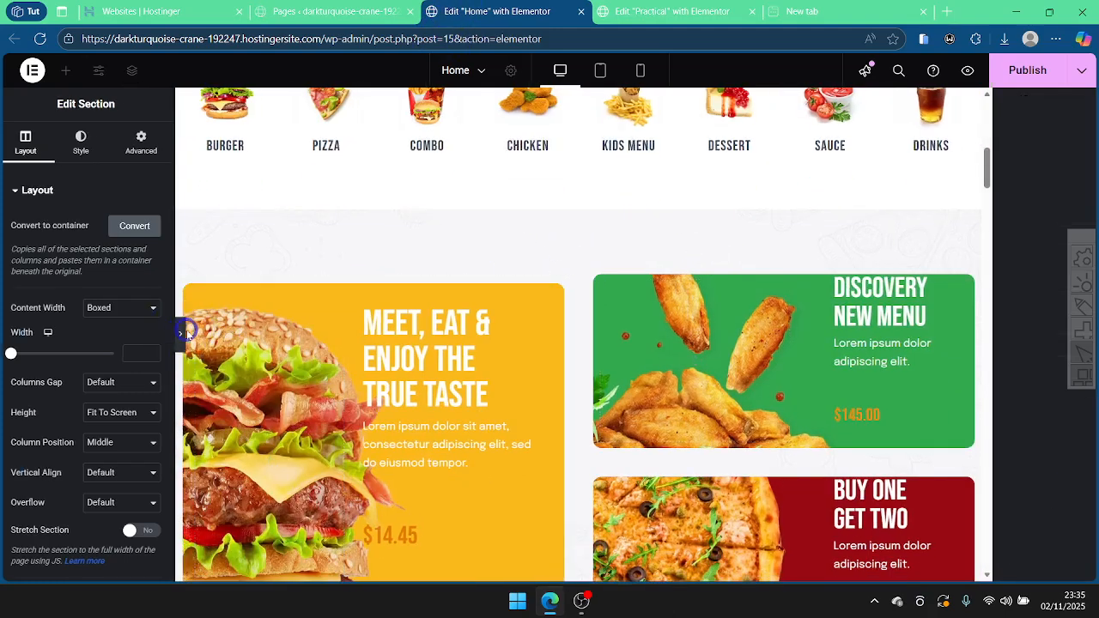
pyautogui.scroll(5, 269, 358)
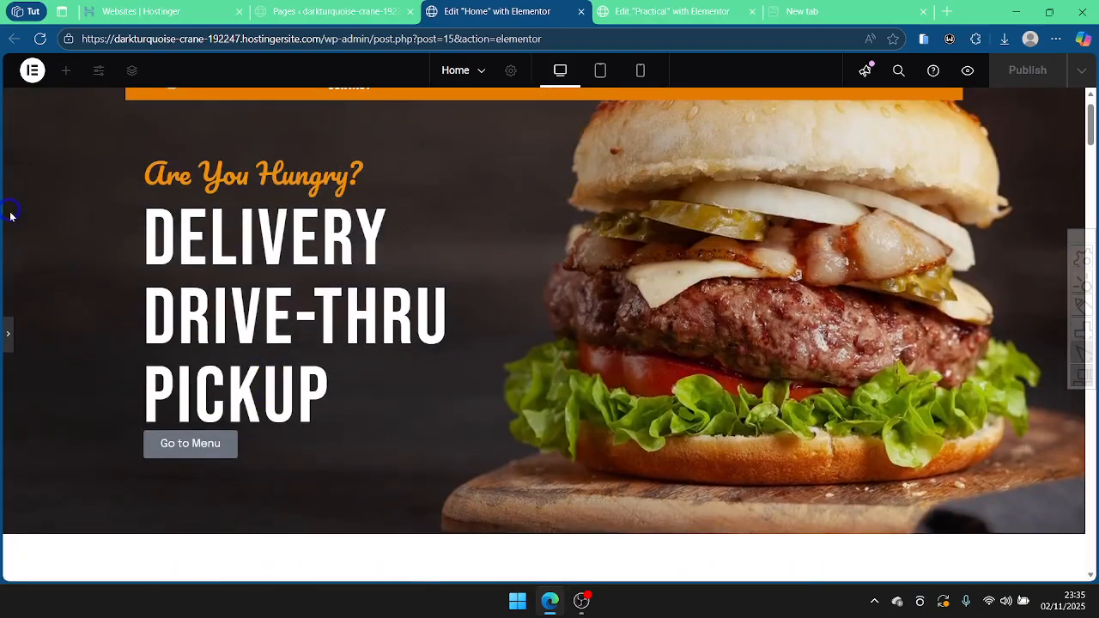
pyautogui.scroll(-8, 871, 319)
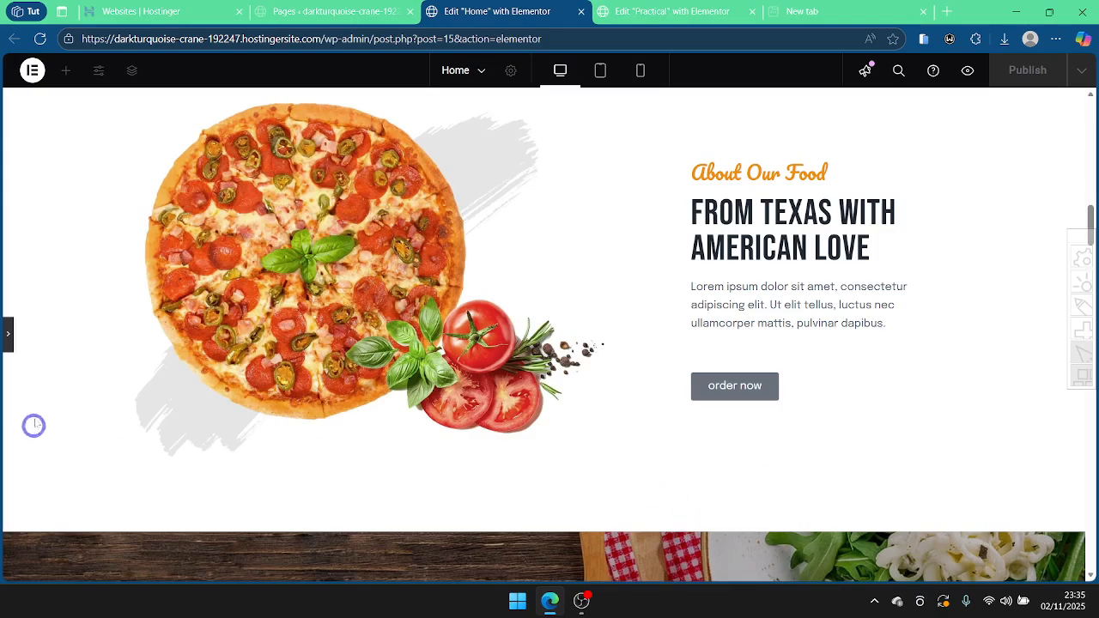
pyautogui.scroll(-2, 720, 453)
pyautogui.scroll(-8, 720, 455)
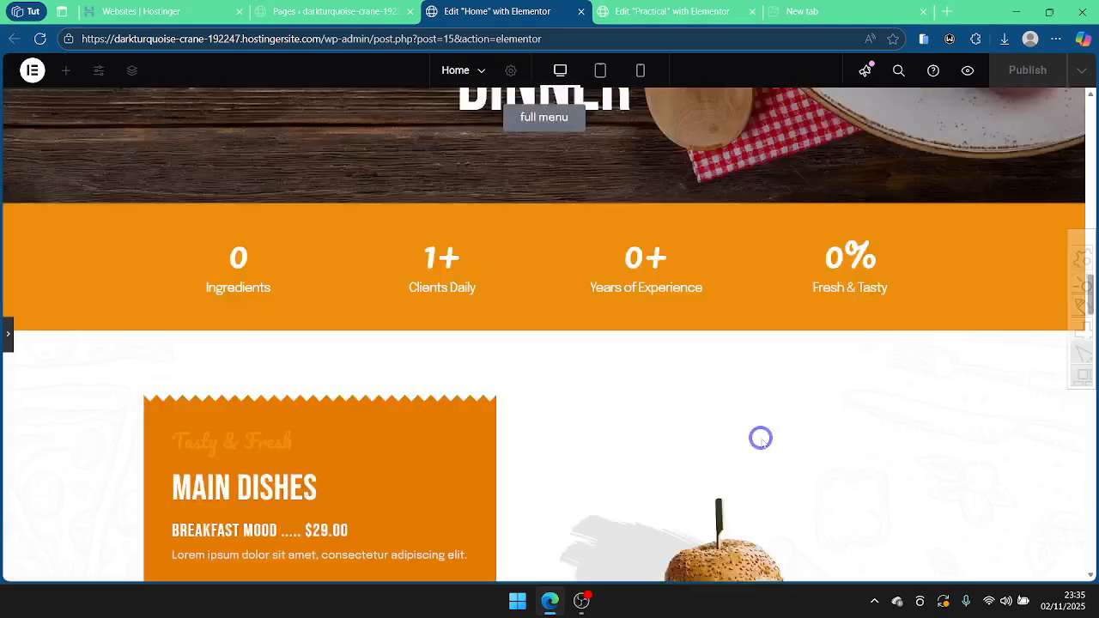
pyautogui.scroll(10, 692, 395)
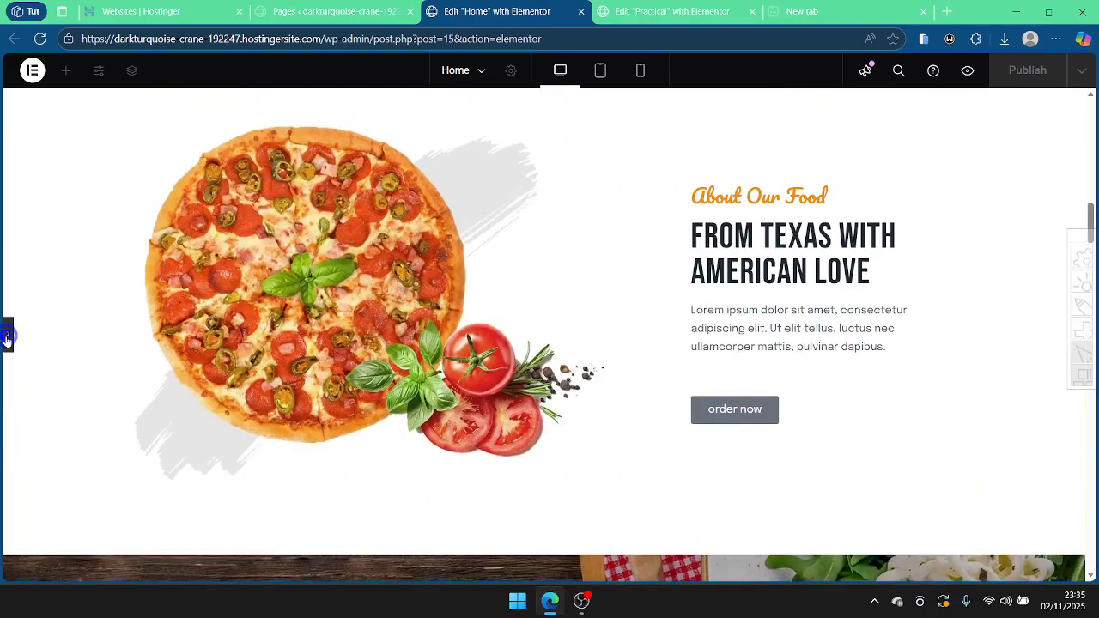
# Step: Return to the Practical page's editor and set the hero container's minimum height to 90 vh
pyautogui.click(603, 11)
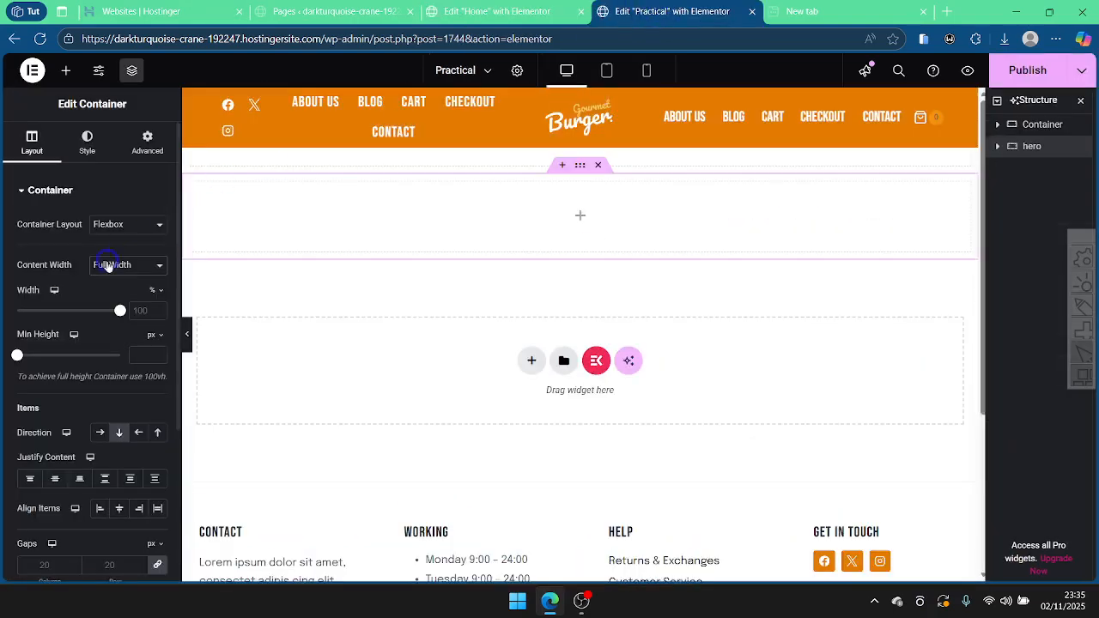
pyautogui.click(105, 262)
pyautogui.click(109, 262)
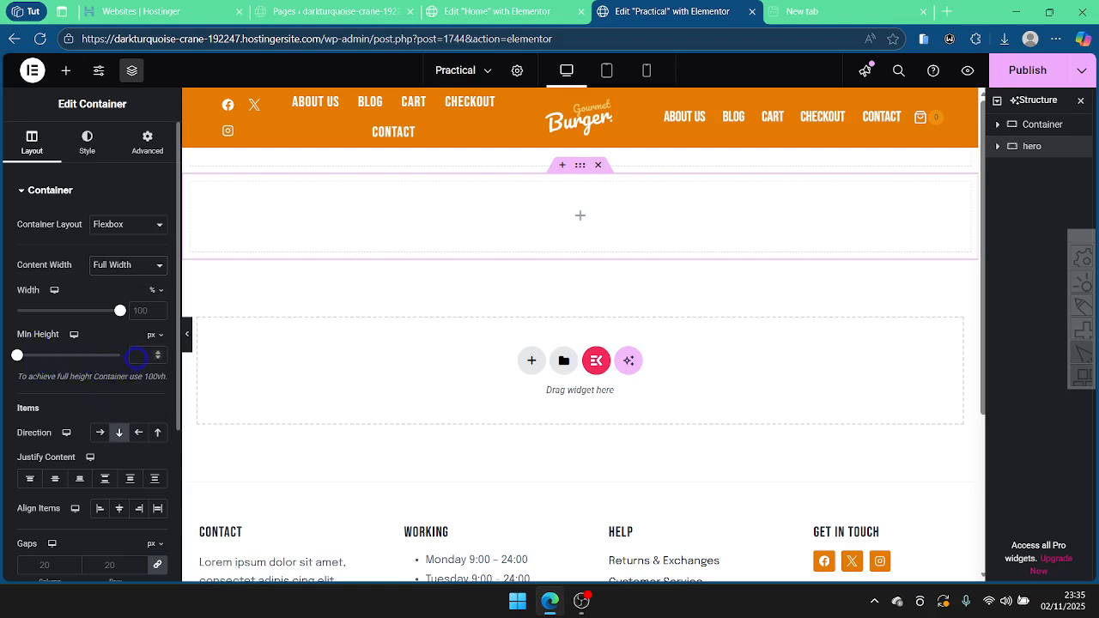
pyautogui.click(155, 336)
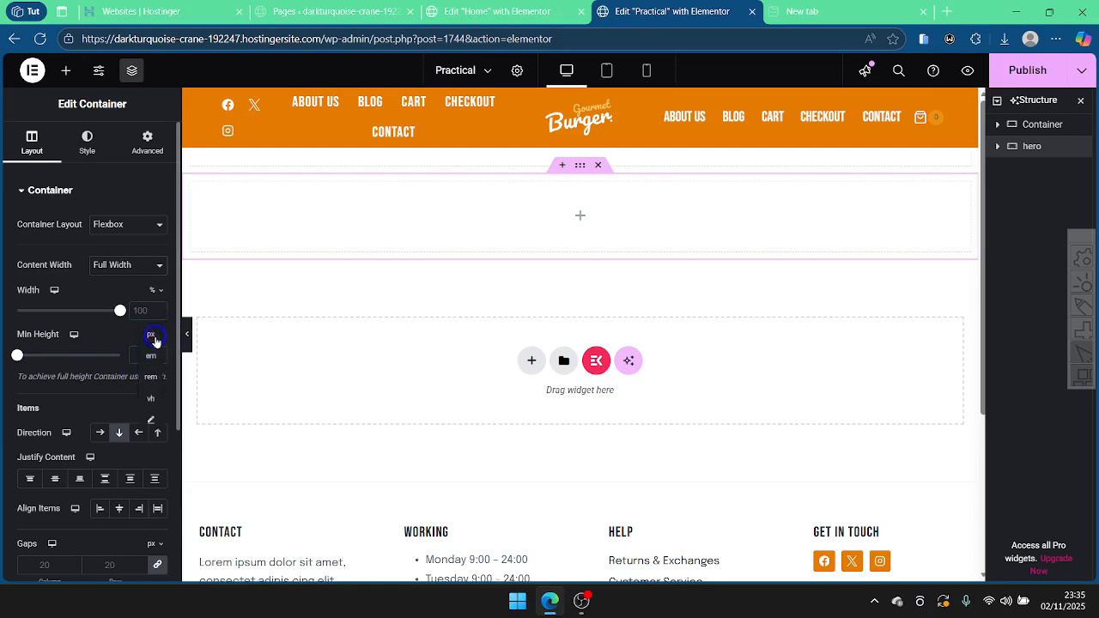
pyautogui.click(150, 399)
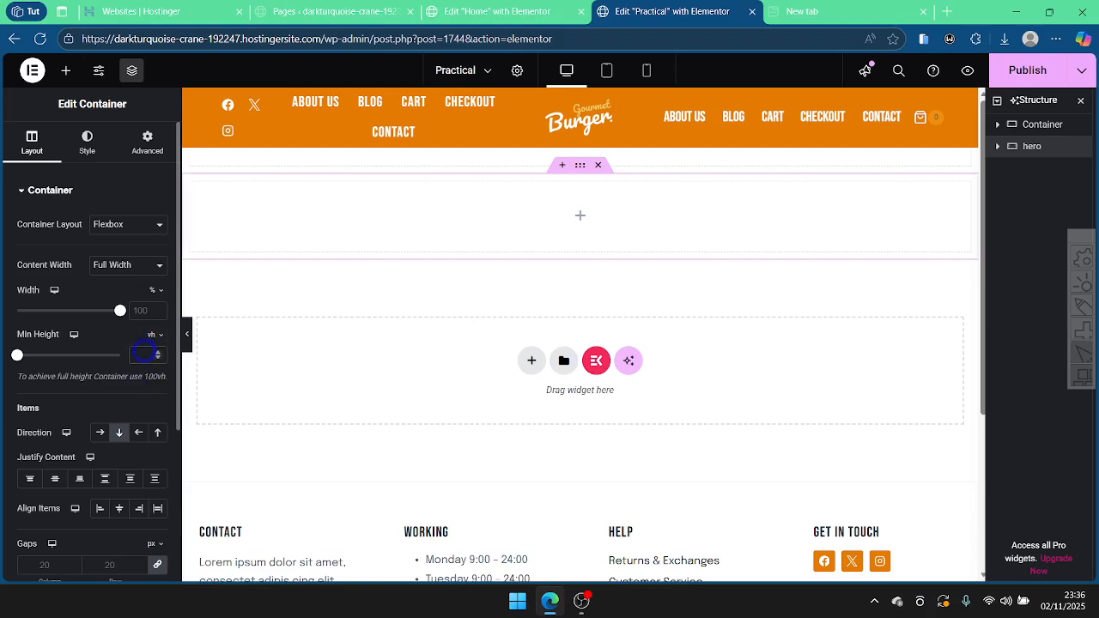
pyautogui.write('90')
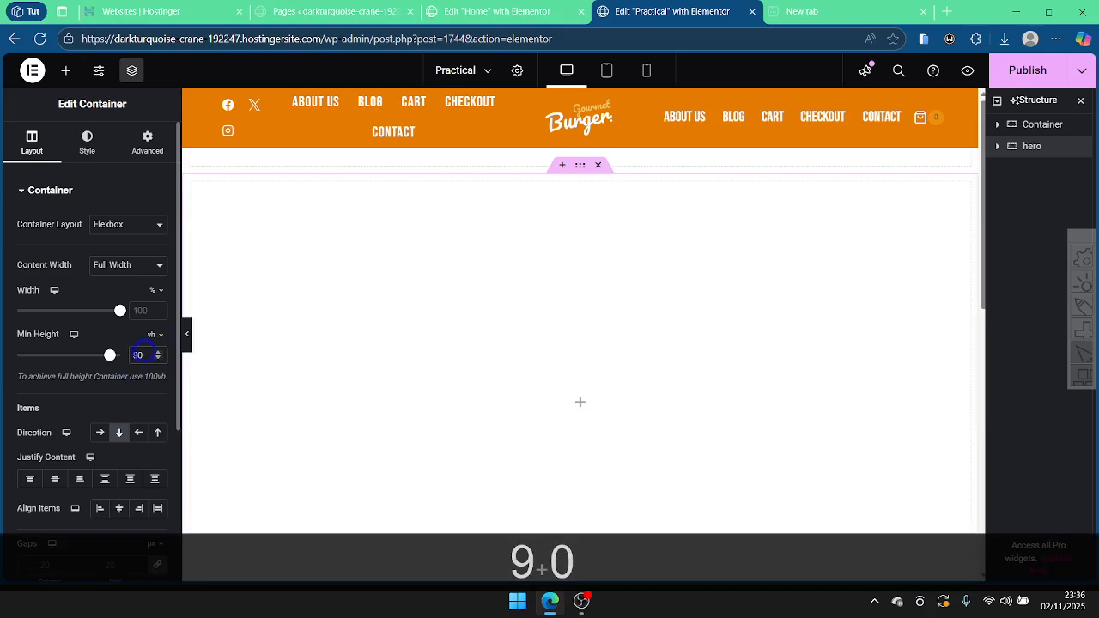
# Step: Check how much of the view the hero container fills and compare it with the hero section on the Home page
pyautogui.scroll(-3, 143, 354)
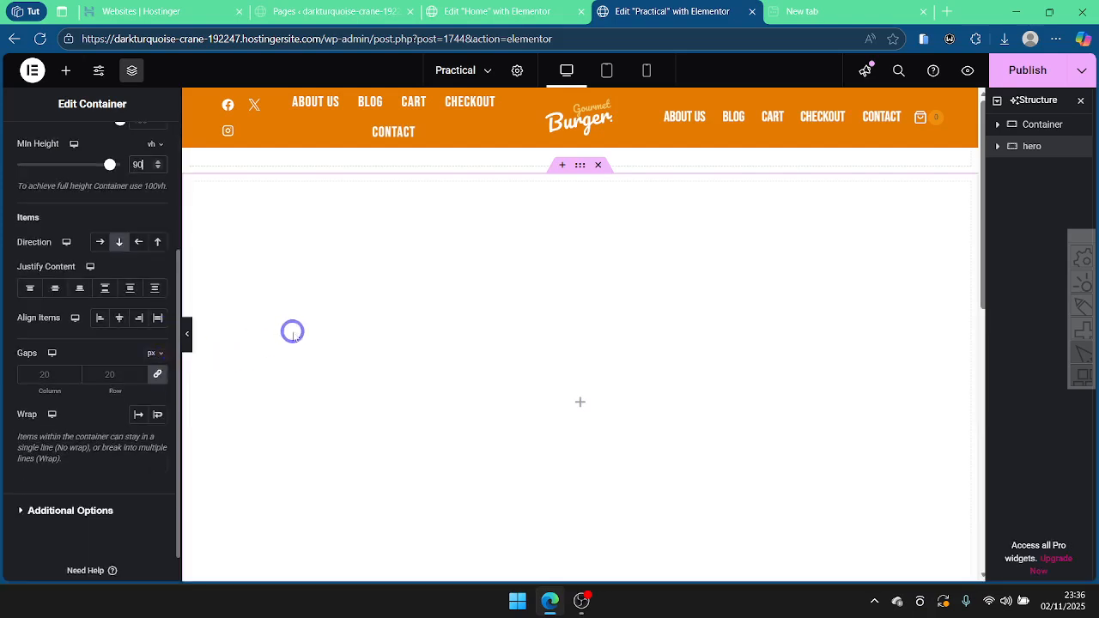
pyautogui.scroll(-1, 569, 285)
pyautogui.scroll(1, 570, 284)
pyautogui.scroll(-2, 569, 285)
pyautogui.scroll(3, 570, 284)
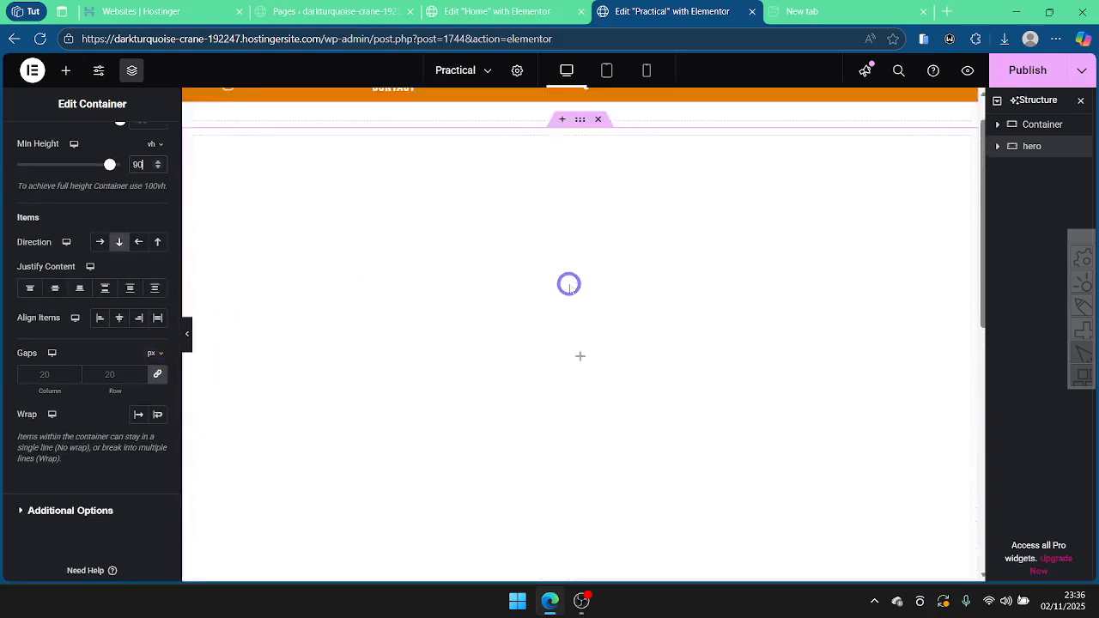
pyautogui.hotkey('ctrl', 'shift', 'Tab')
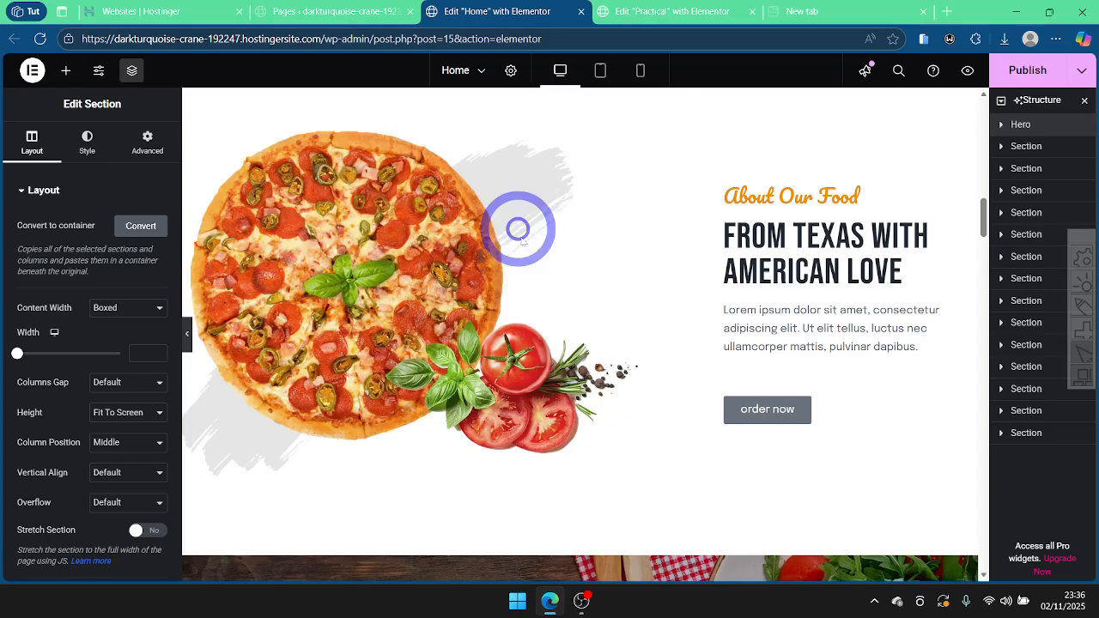
pyautogui.scroll(10, 548, 271)
pyautogui.scroll(-3, 618, 155)
pyautogui.scroll(2, 619, 155)
pyautogui.scroll(6, 620, 154)
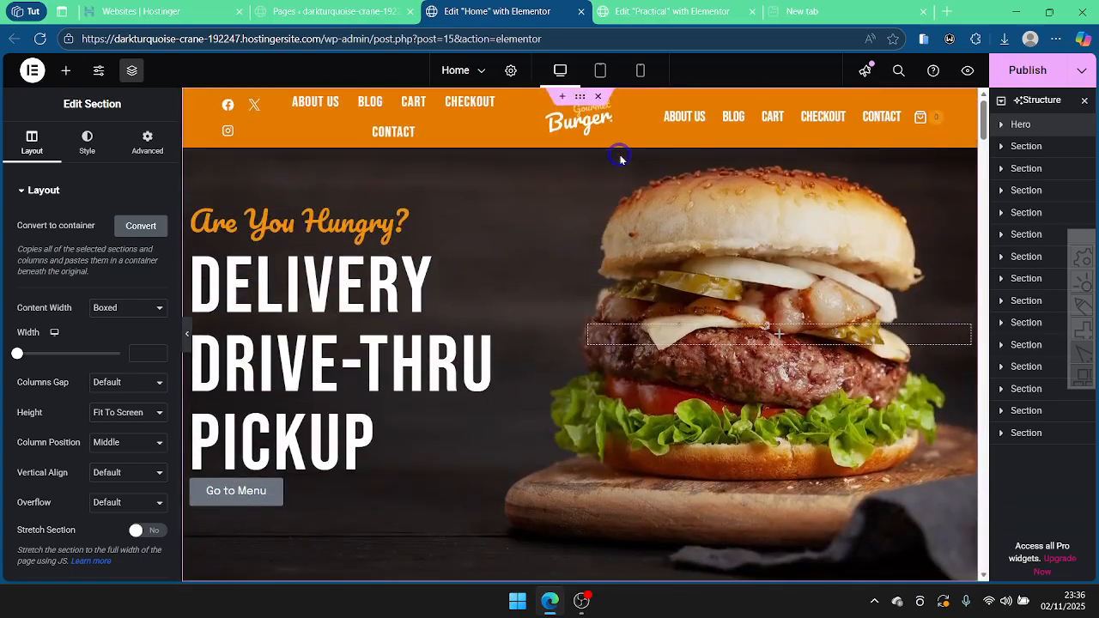
pyautogui.hotkey('ctrl', 'Tab')
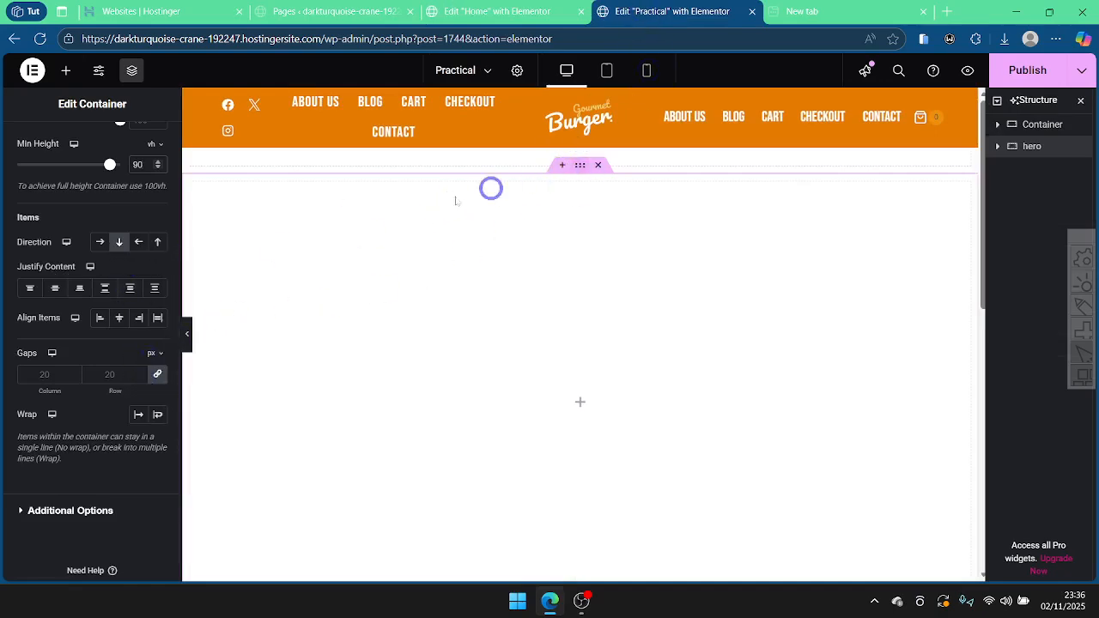
# Step: Set the hero container's minimum height to 80 vh and check its size against the Home page's hero
pyautogui.scroll(3, 75, 171)
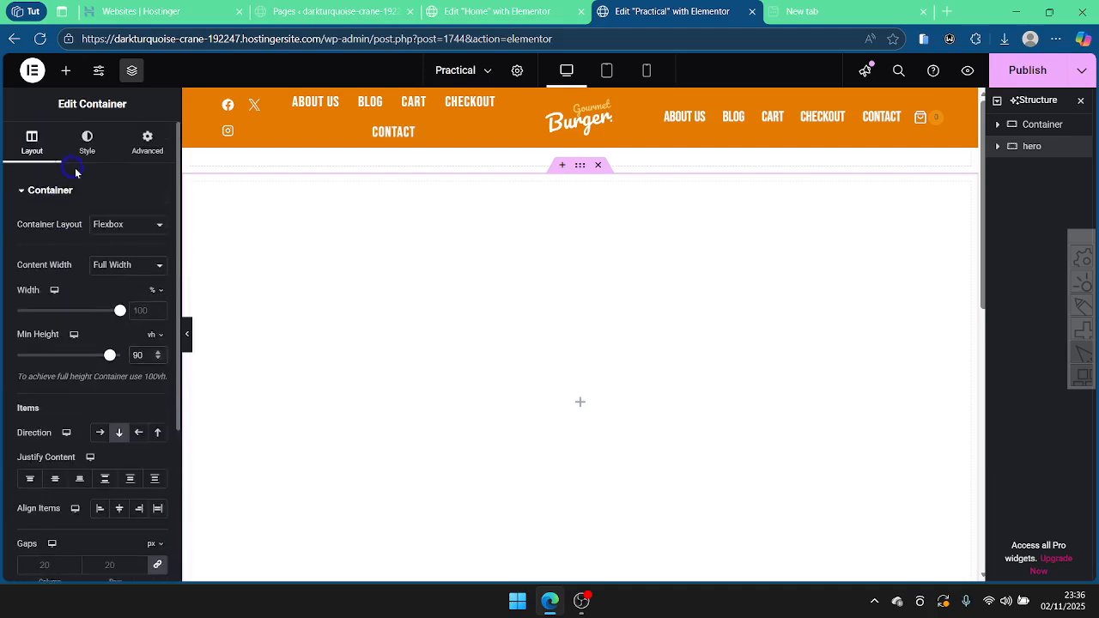
pyautogui.scroll(-2, 150, 254)
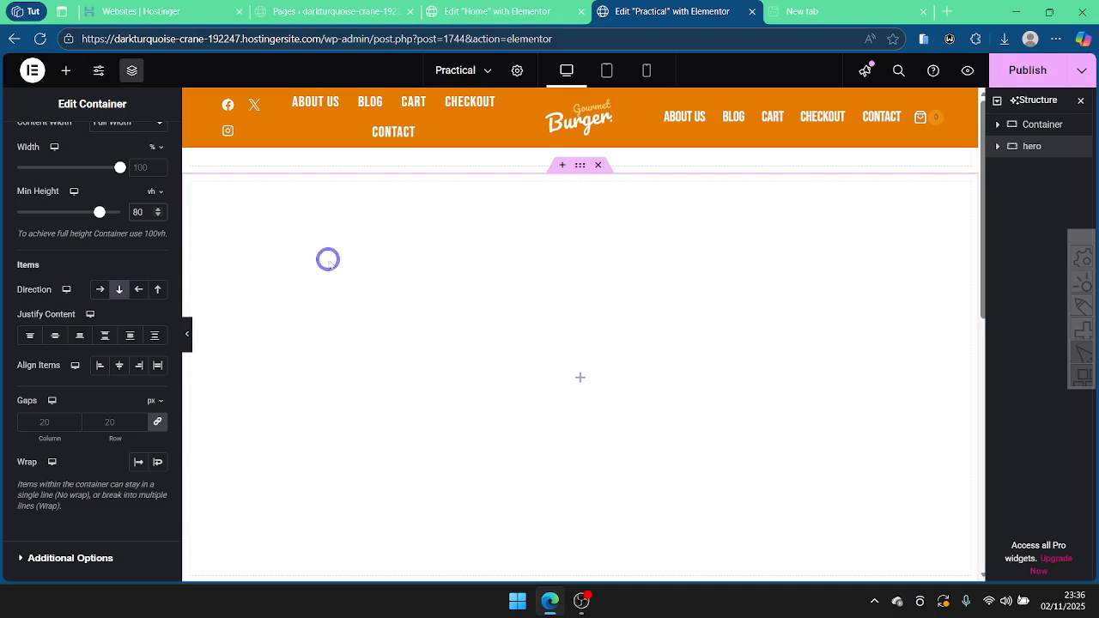
pyautogui.scroll(-3, 614, 249)
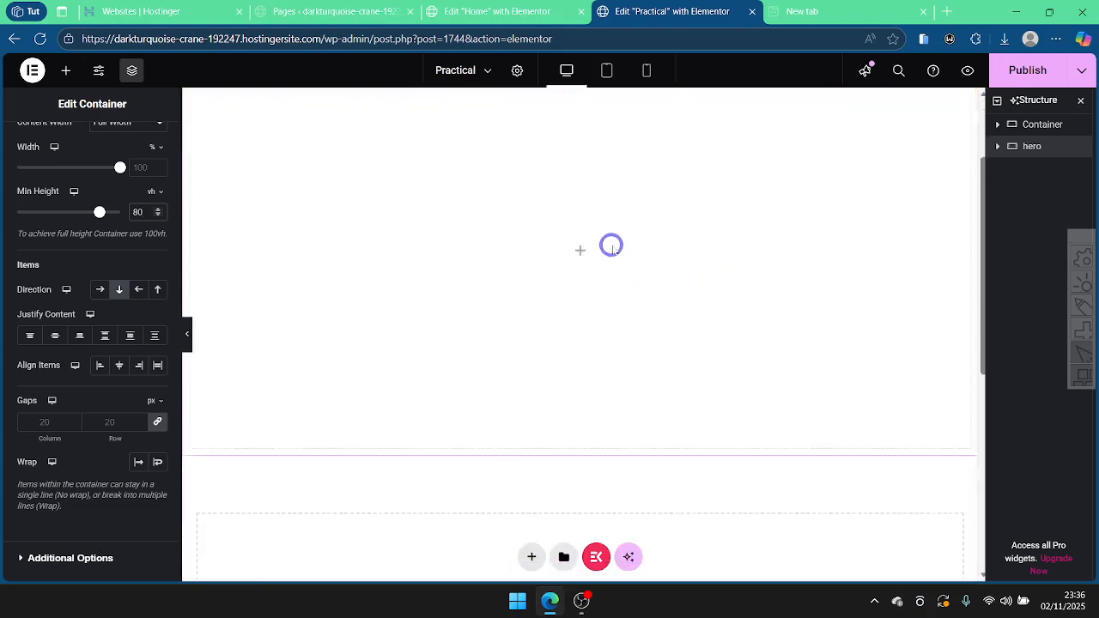
pyautogui.scroll(3, 618, 239)
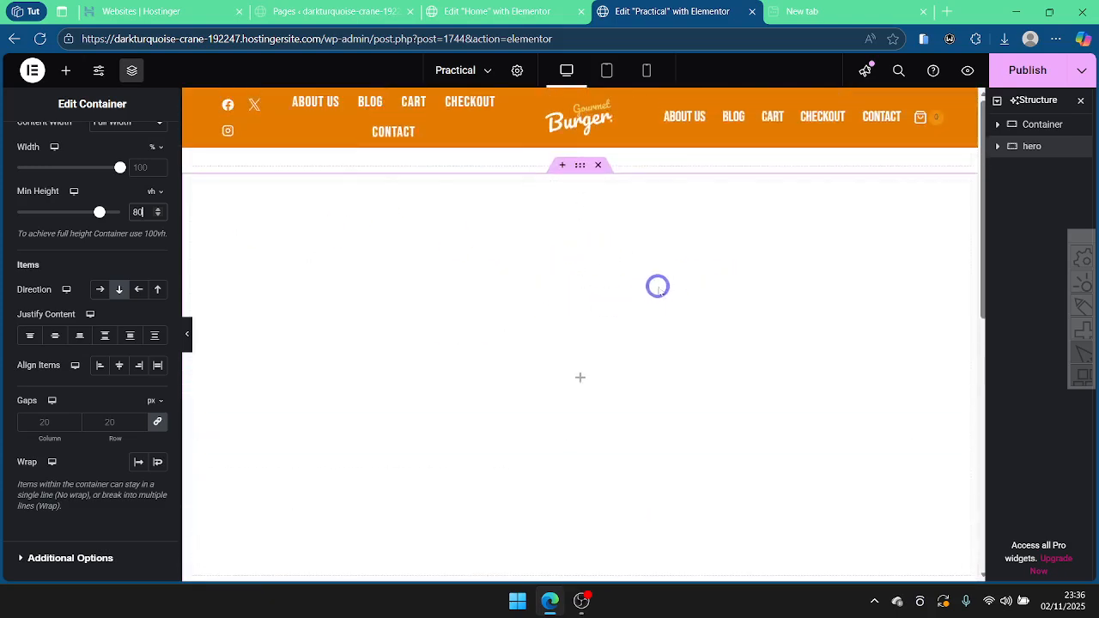
pyautogui.scroll(-3, 651, 282)
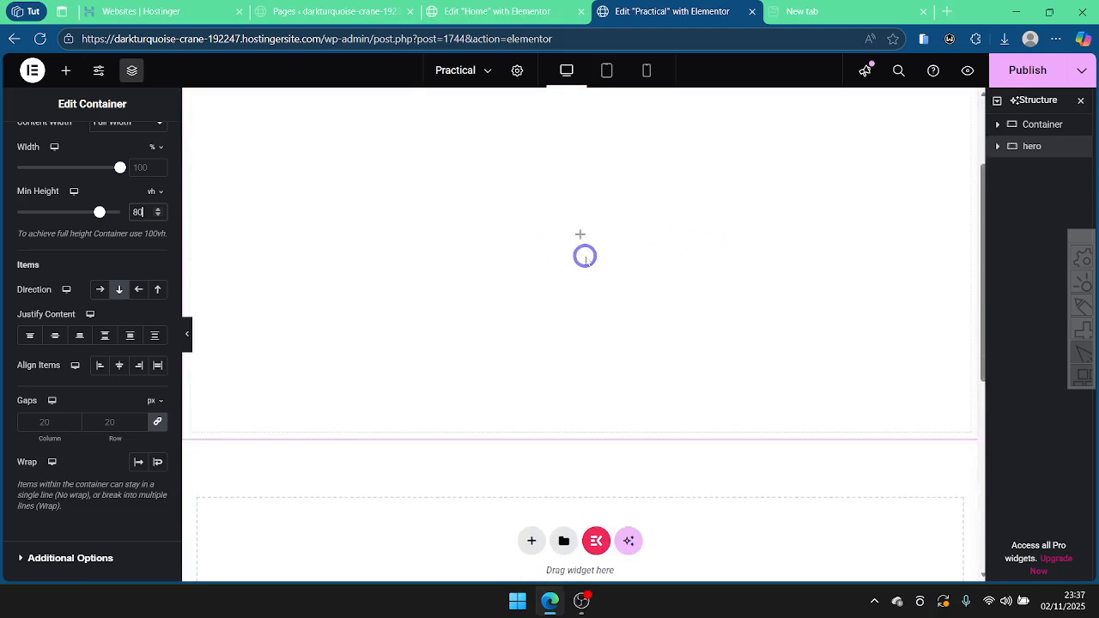
pyautogui.scroll(3, 587, 255)
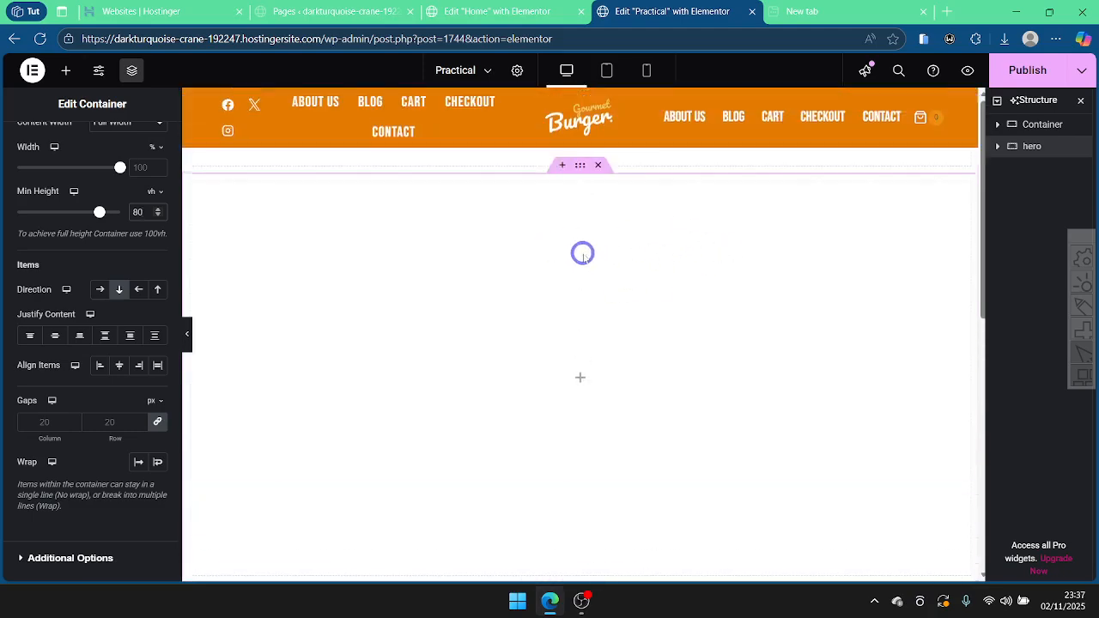
pyautogui.click(524, 6)
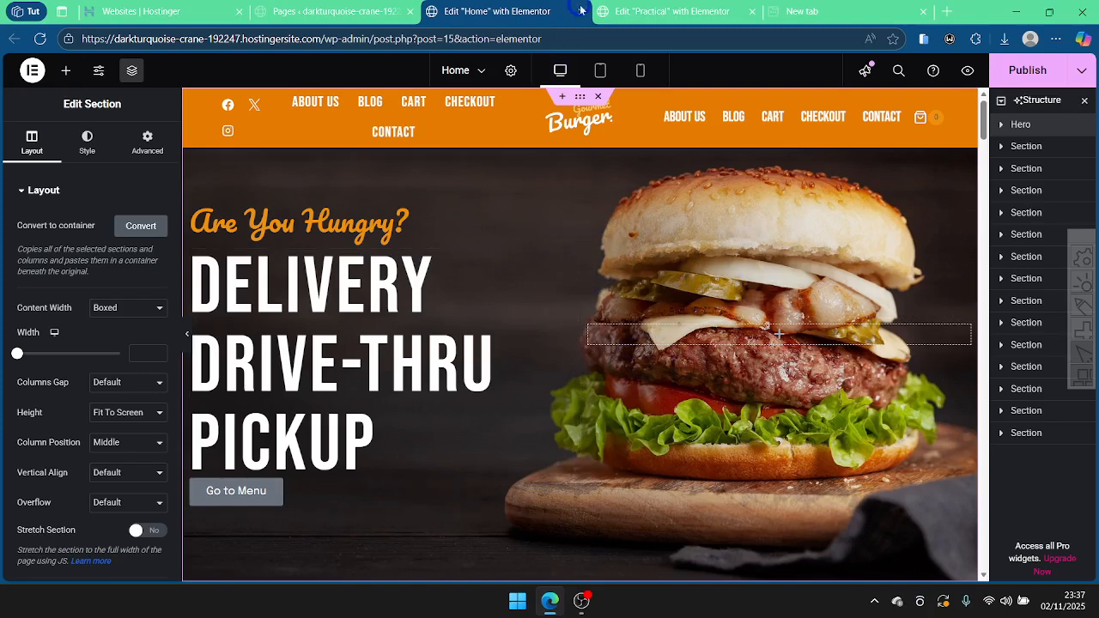
pyautogui.click(652, 11)
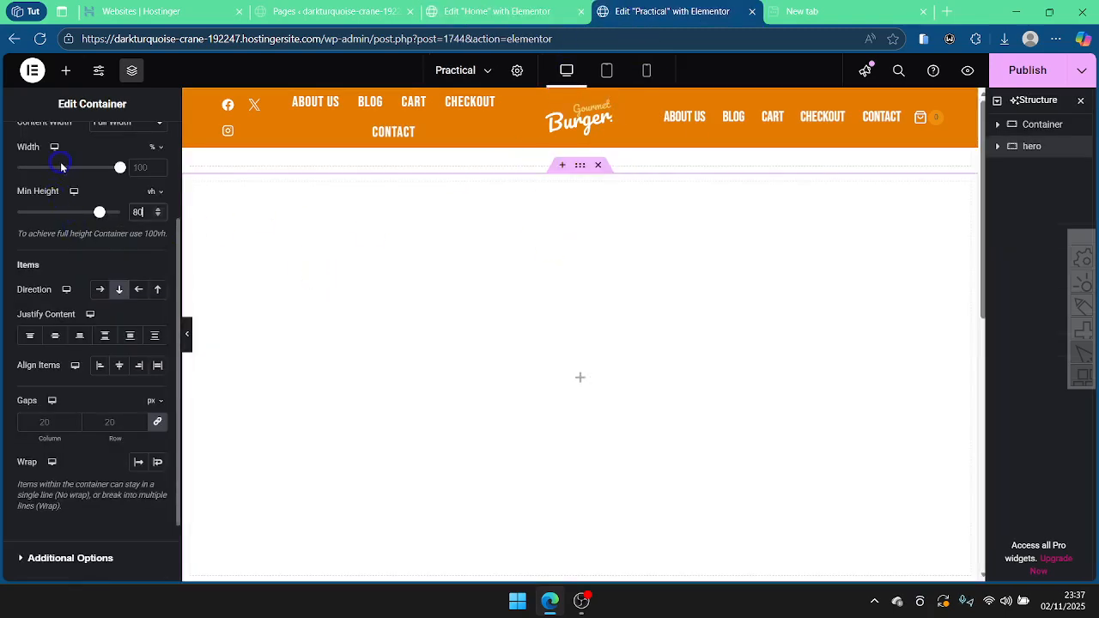
# Step: Set the hero container's normal background type to Classic in its style settings and open the media library for its image
pyautogui.scroll(3, 67, 169)
pyautogui.click(88, 144)
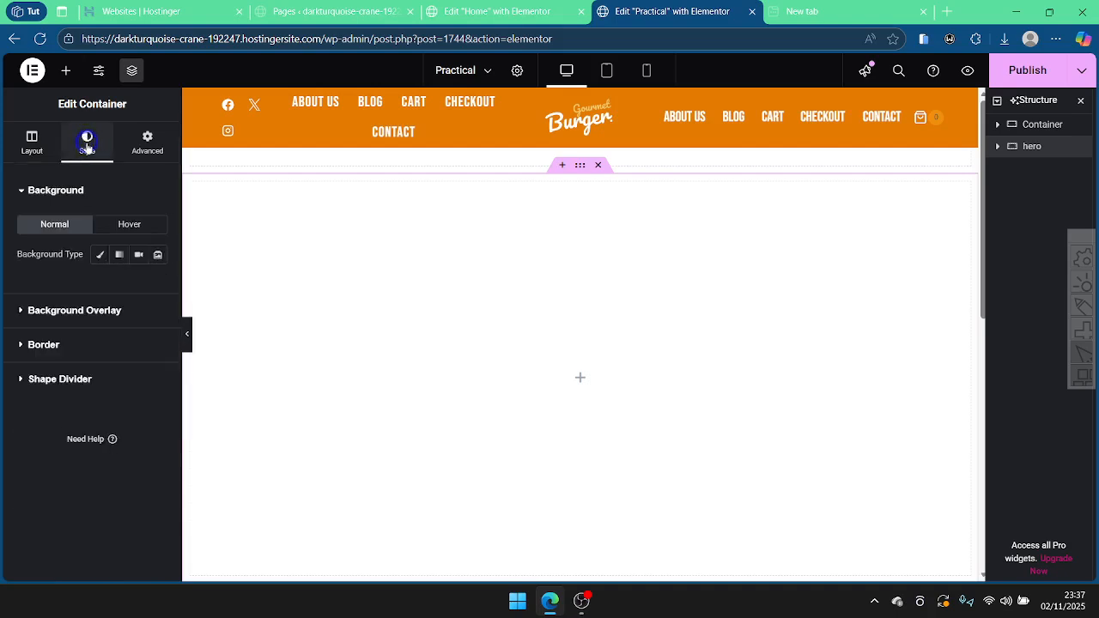
pyautogui.click(100, 256)
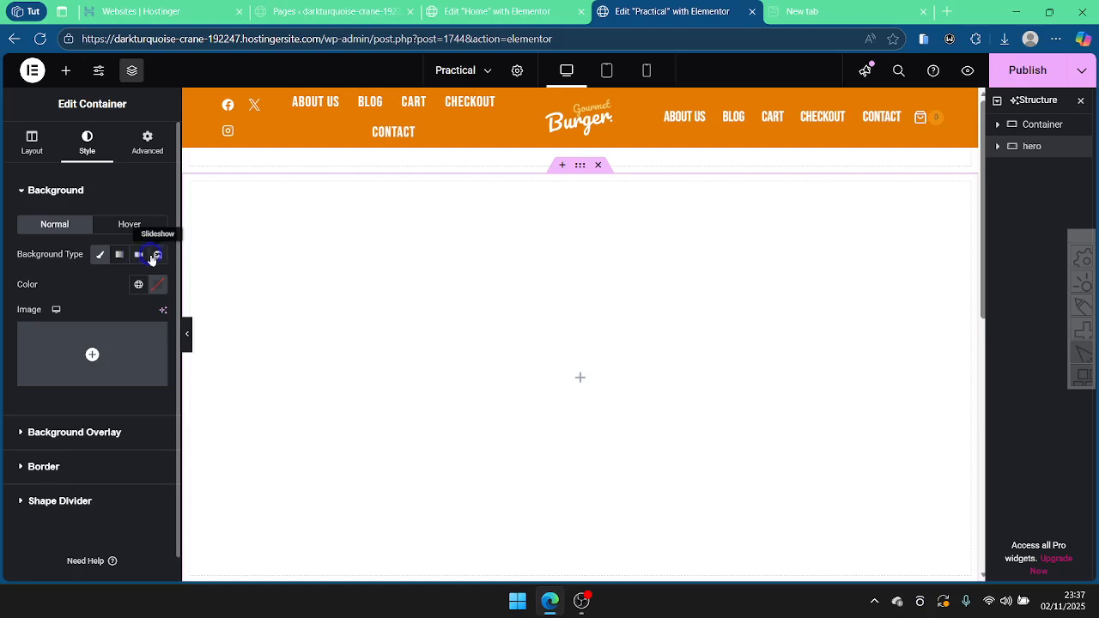
pyautogui.click(90, 347)
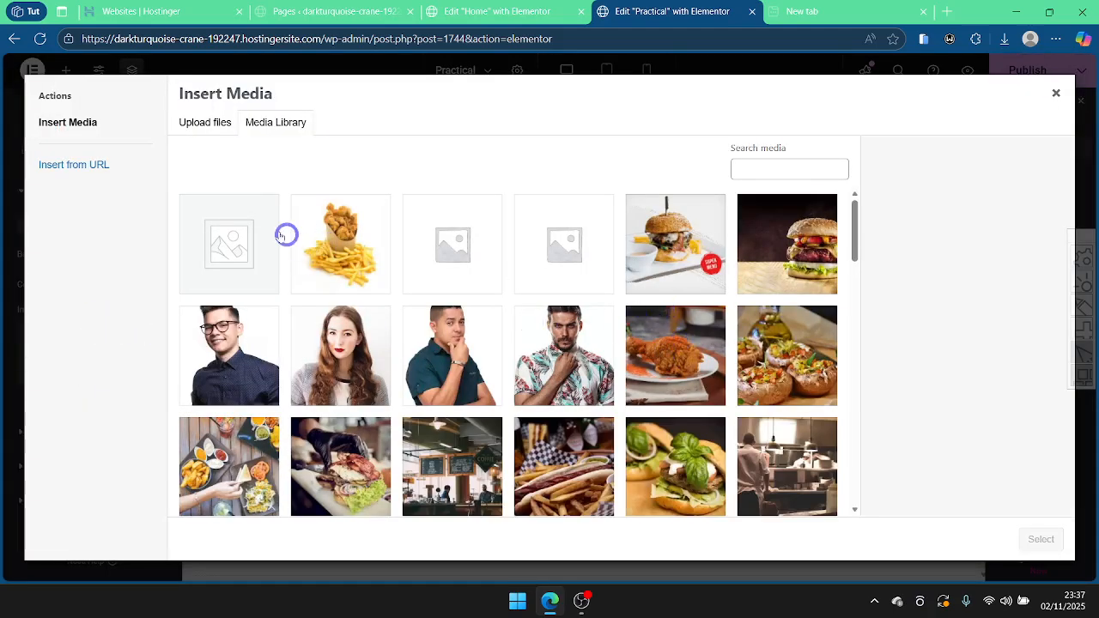
# Step: Compare the dark hamburger image in the library with the Home page's hero and look up that hero's background file name
pyautogui.click(479, 7)
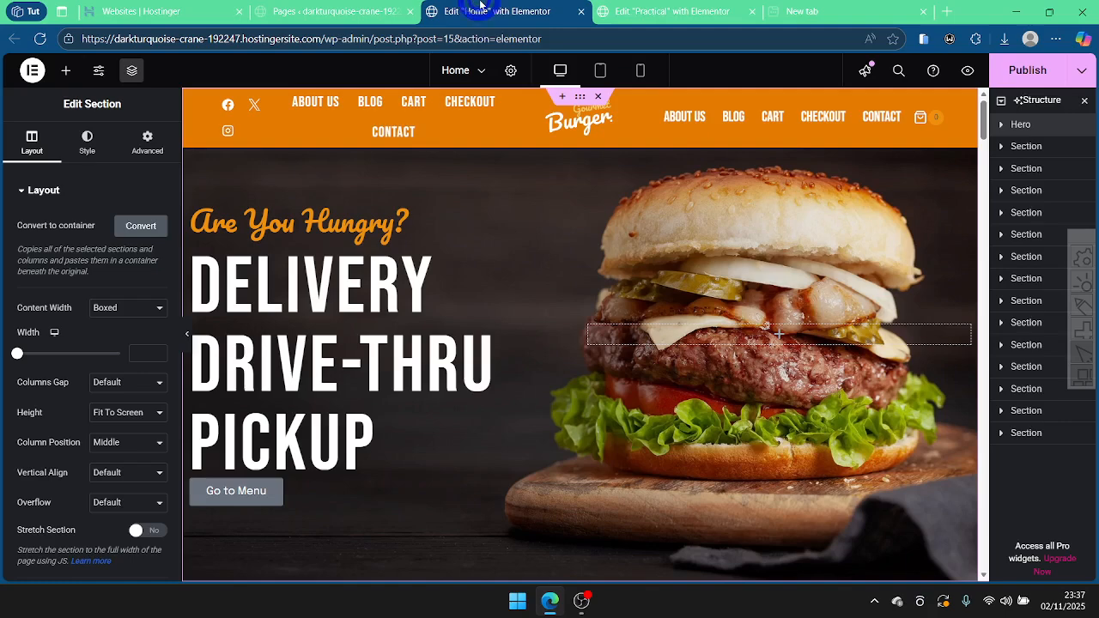
pyautogui.click(641, 8)
pyautogui.click(760, 262)
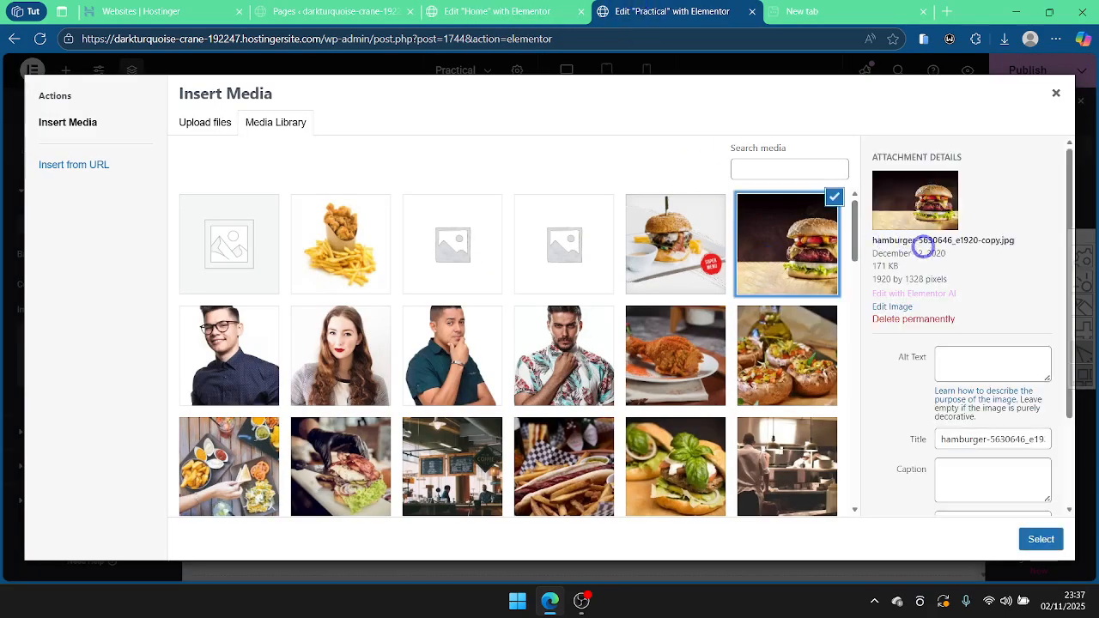
pyautogui.click(533, 7)
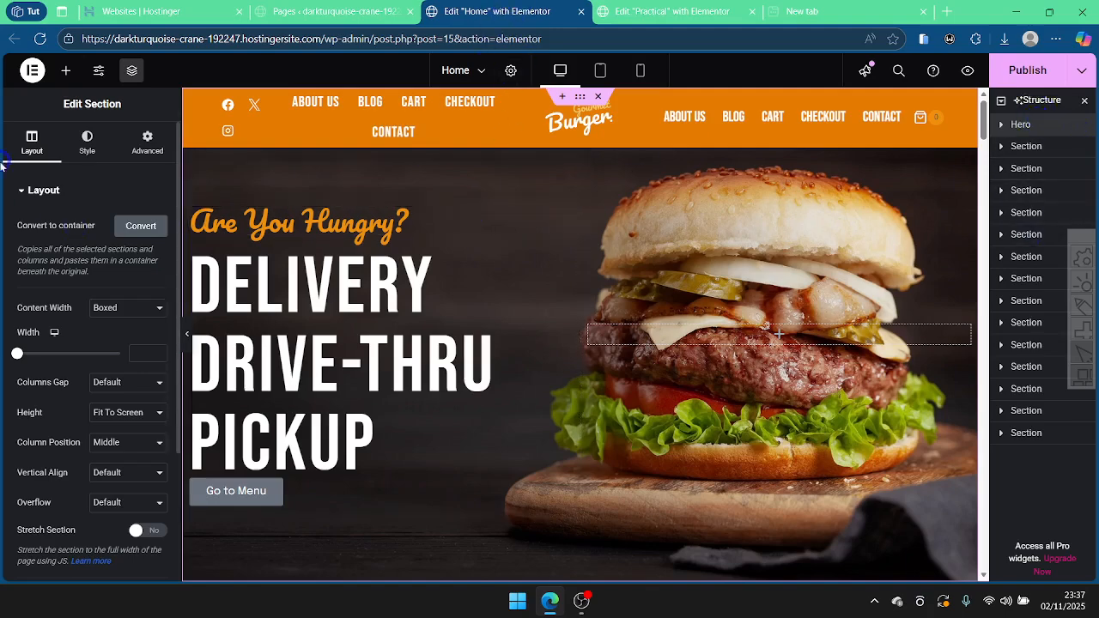
pyautogui.click(87, 142)
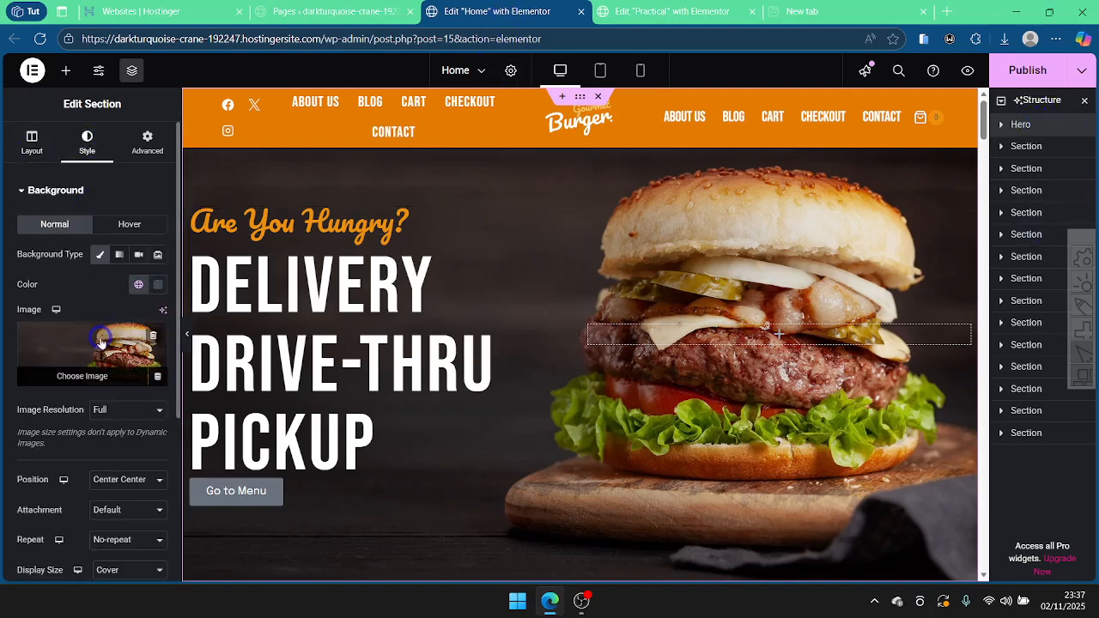
pyautogui.click(125, 352)
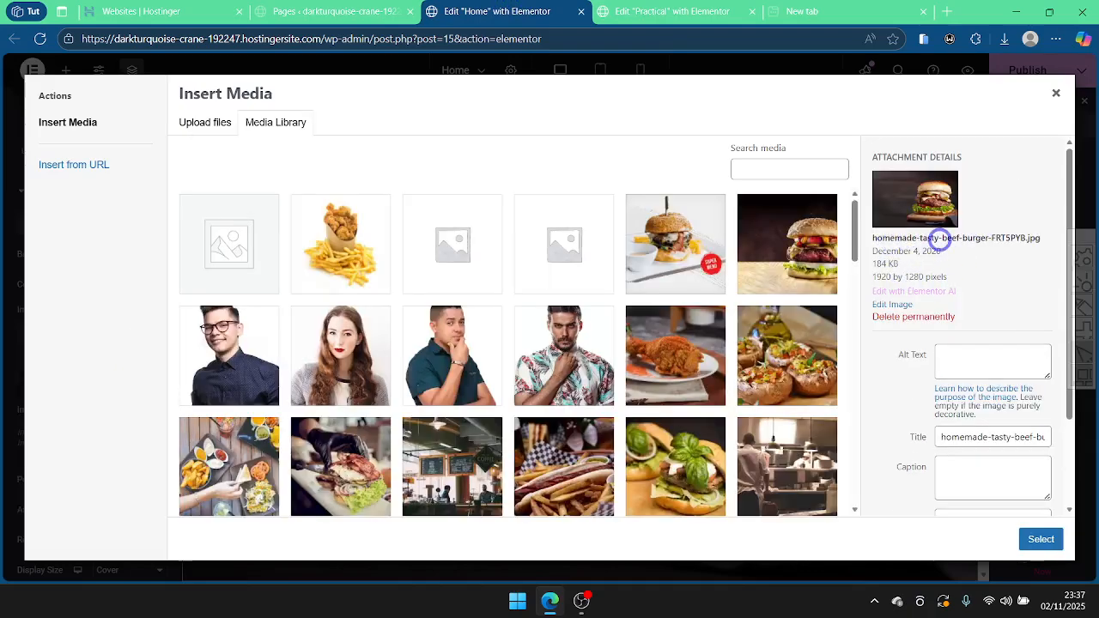
# Step: Search the Practical page's media library for "hom" and set homemade-tasty-beef-burger-FRT5PYB.jpg as the hero container's background image
pyautogui.click(642, 11)
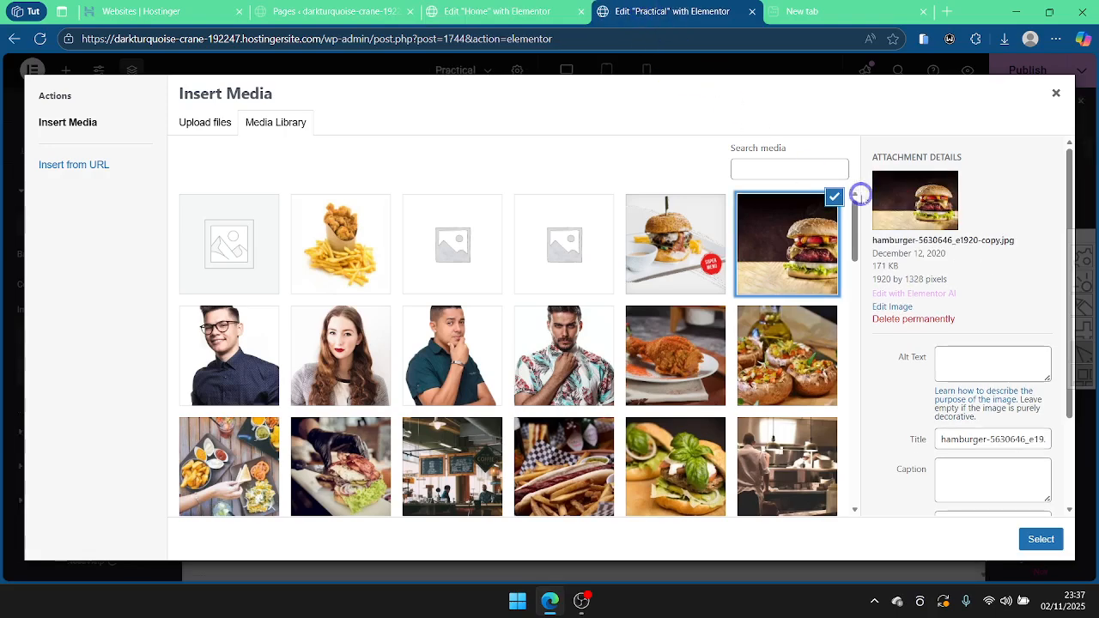
pyautogui.click(790, 163)
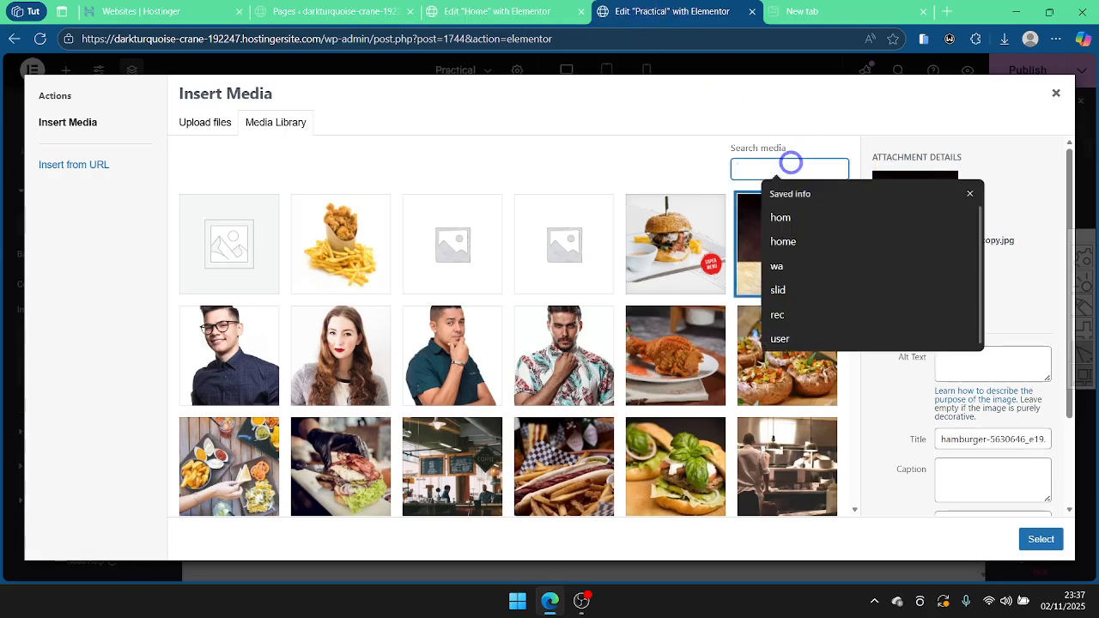
pyautogui.write('hom')
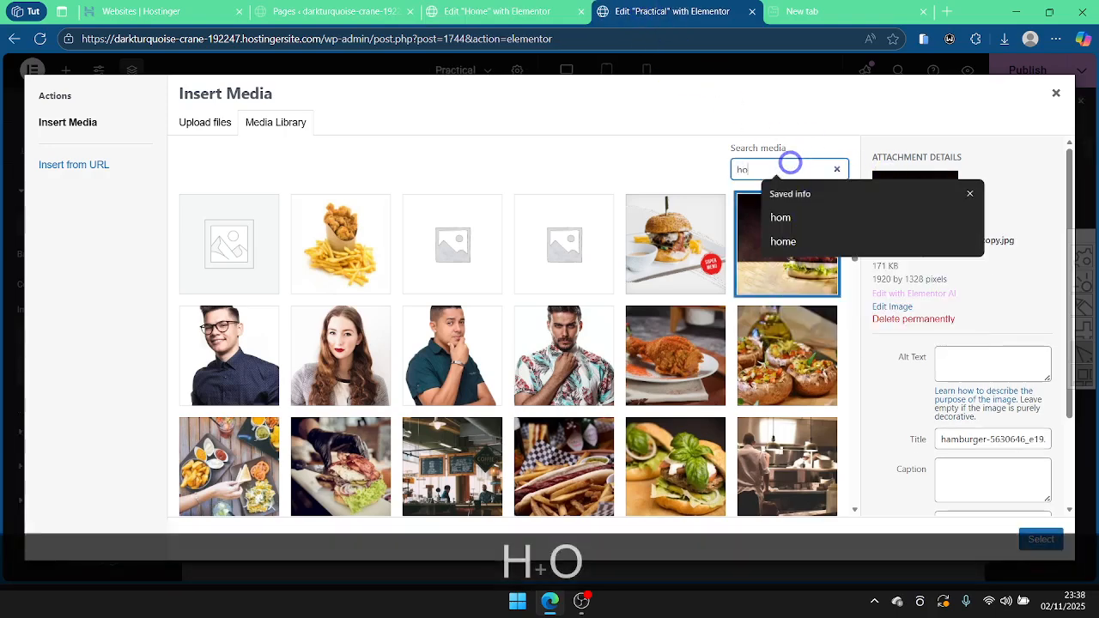
pyautogui.click(233, 266)
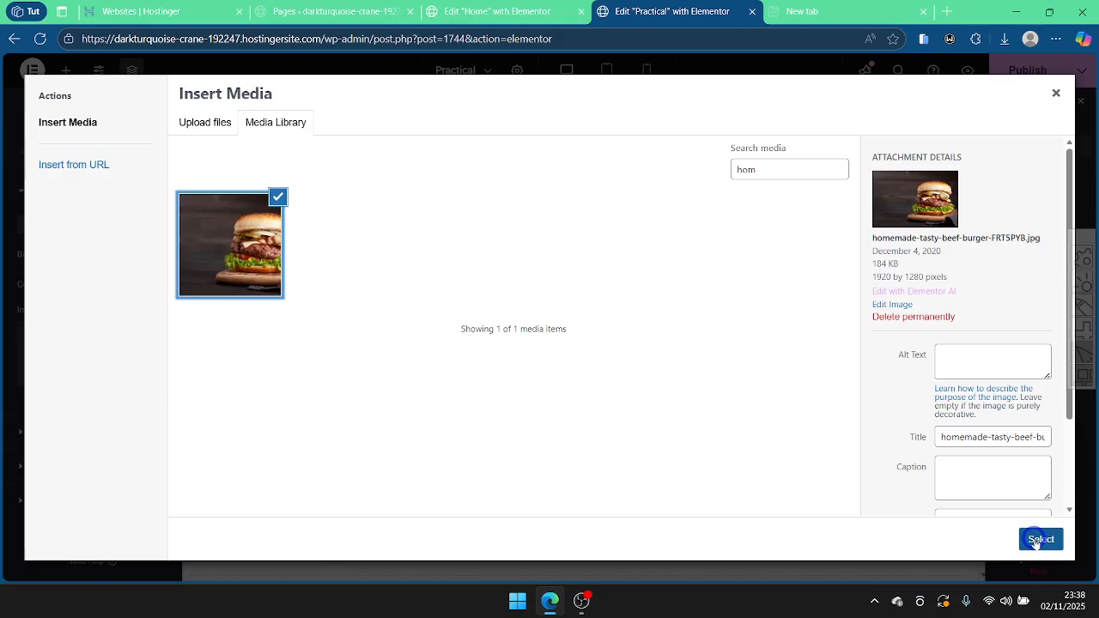
pyautogui.click(1039, 539)
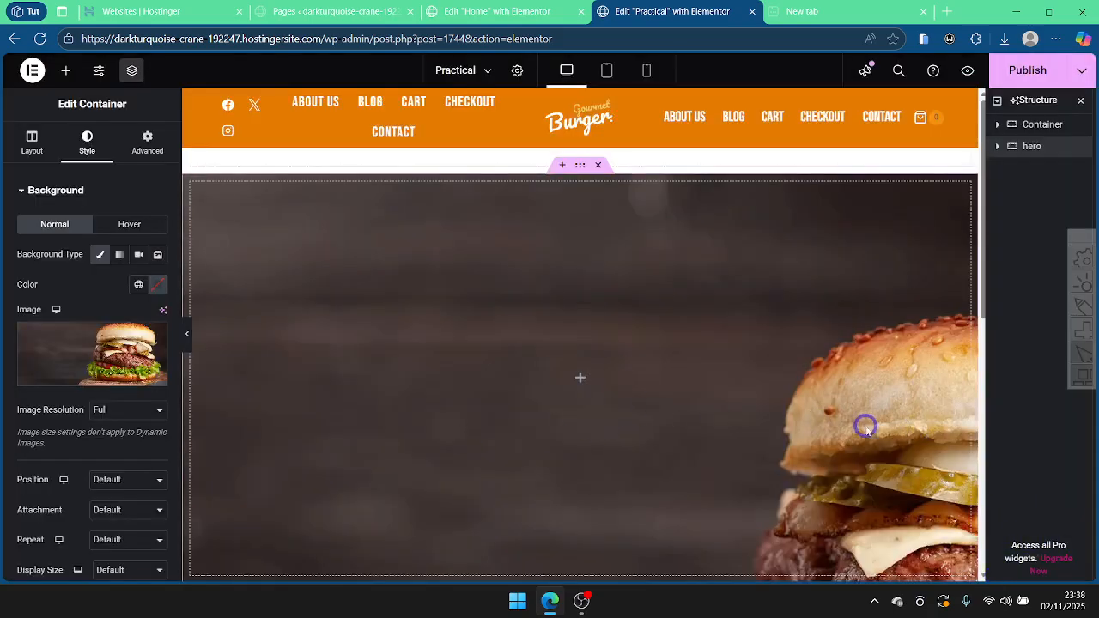
# Step: Compare the hero container's background image and its display settings with those of the Home page's hero section
pyautogui.scroll(-2, 746, 377)
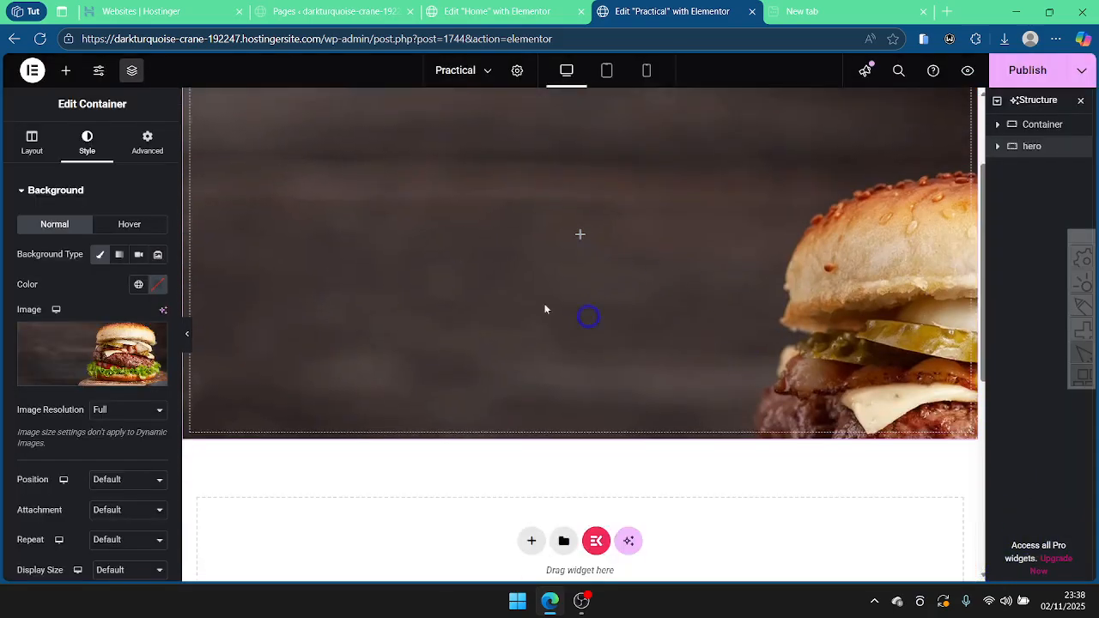
pyautogui.click(480, 10)
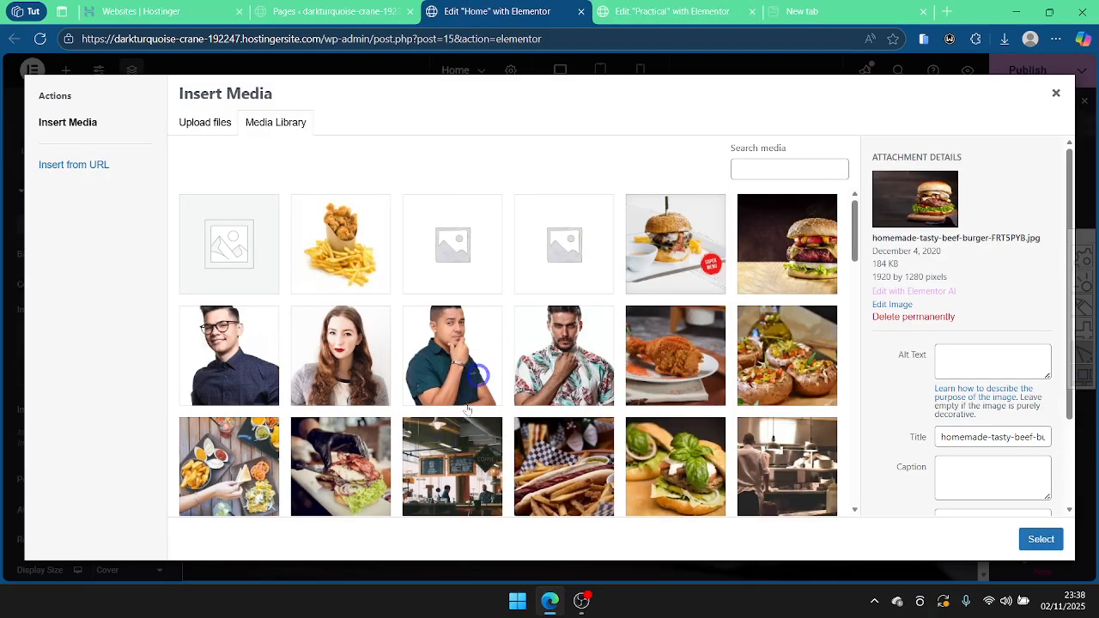
pyautogui.click(1056, 92)
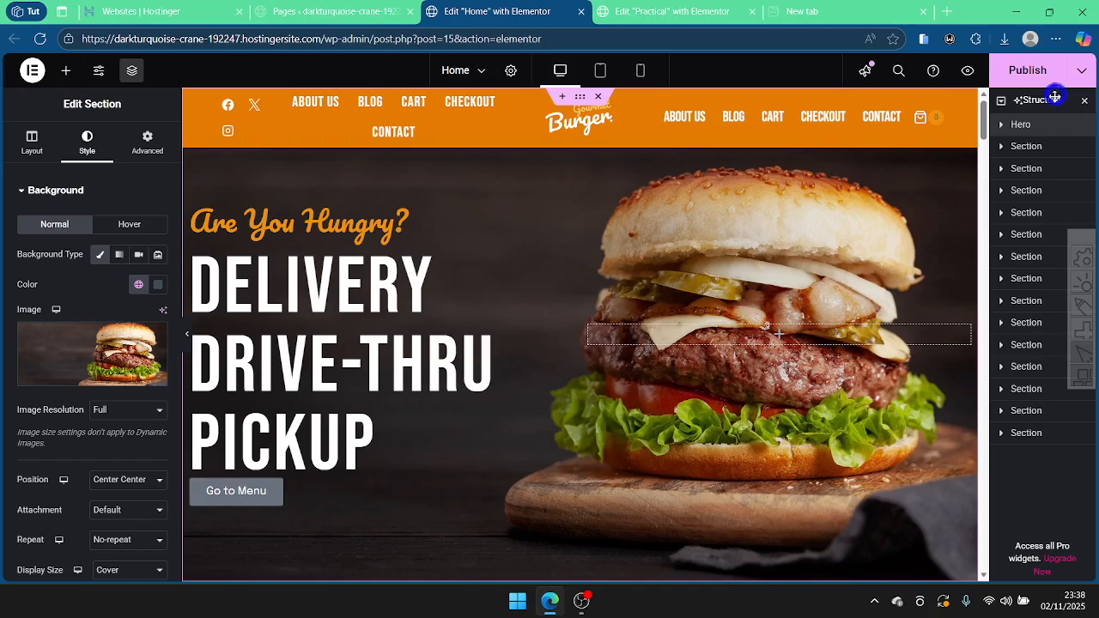
pyautogui.click(666, 12)
pyautogui.scroll(-1, 56, 372)
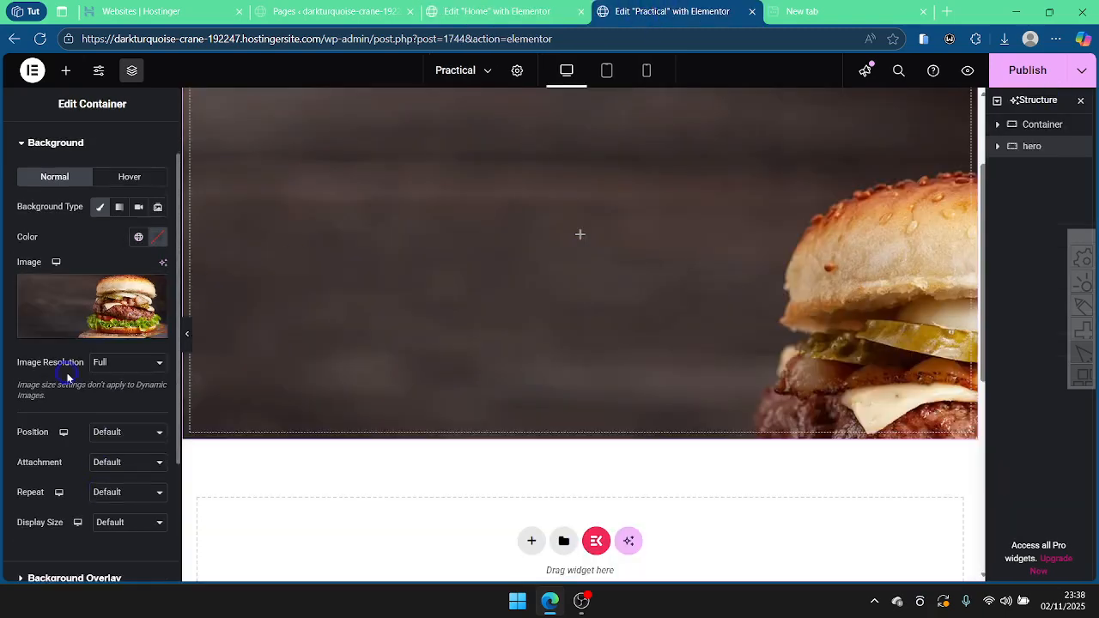
# Step: Set the position of the hero container's background image to Center Center
pyautogui.click(108, 433)
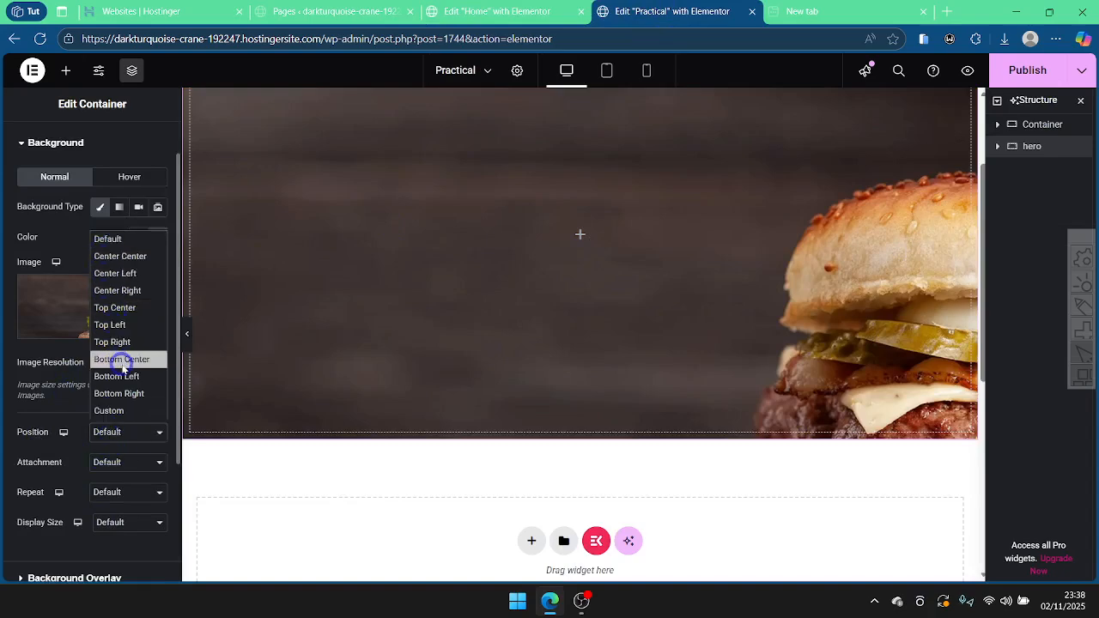
pyautogui.click(107, 262)
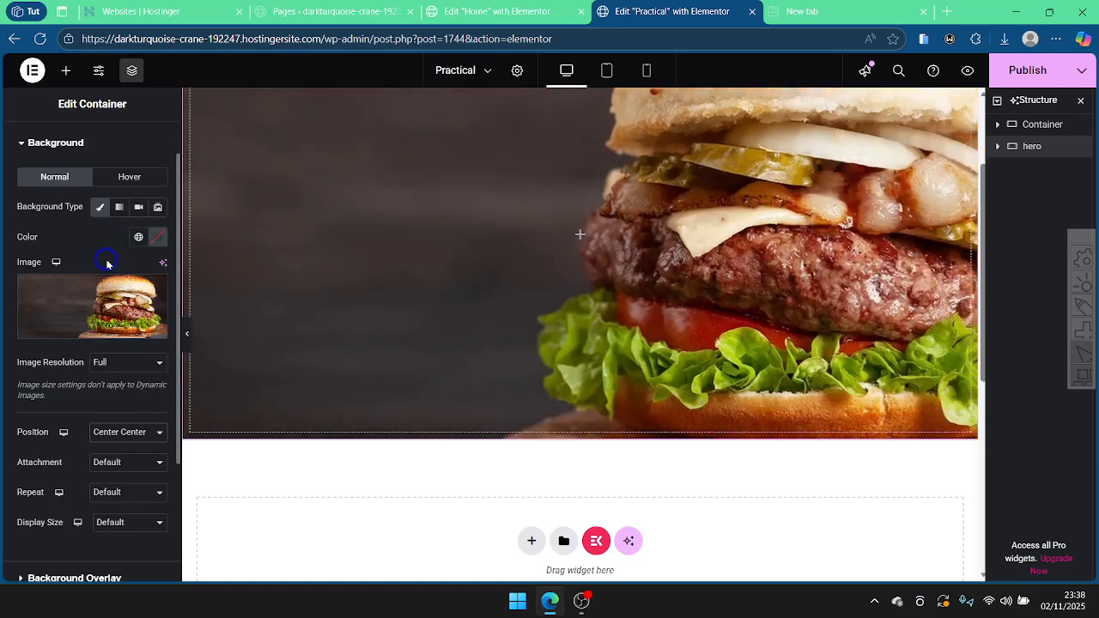
pyautogui.click(137, 435)
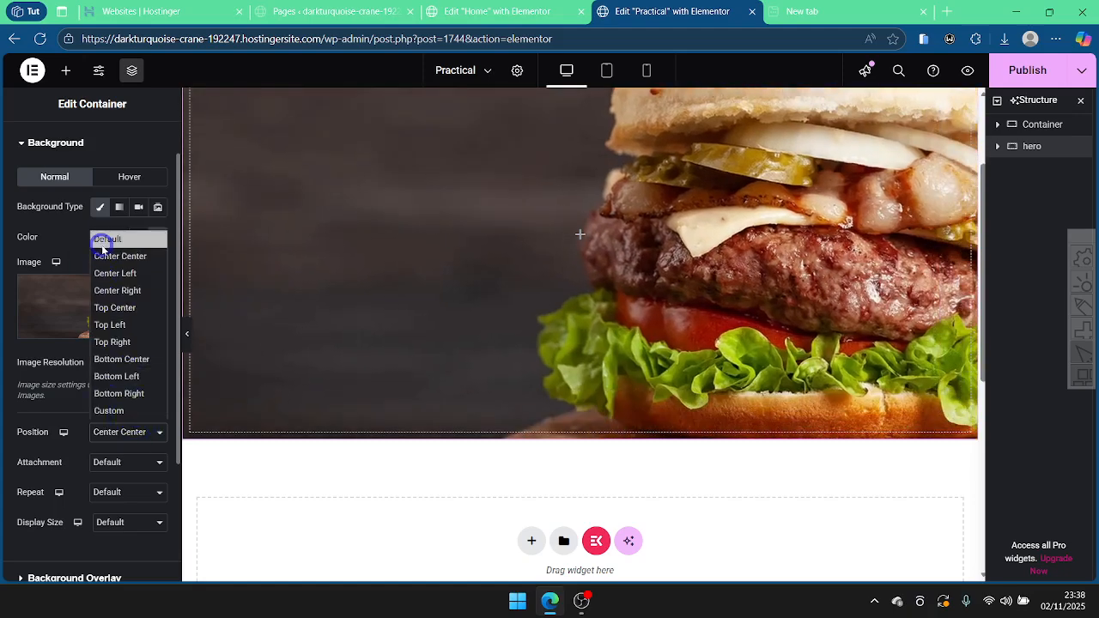
pyautogui.click(122, 446)
pyautogui.scroll(2, 478, 335)
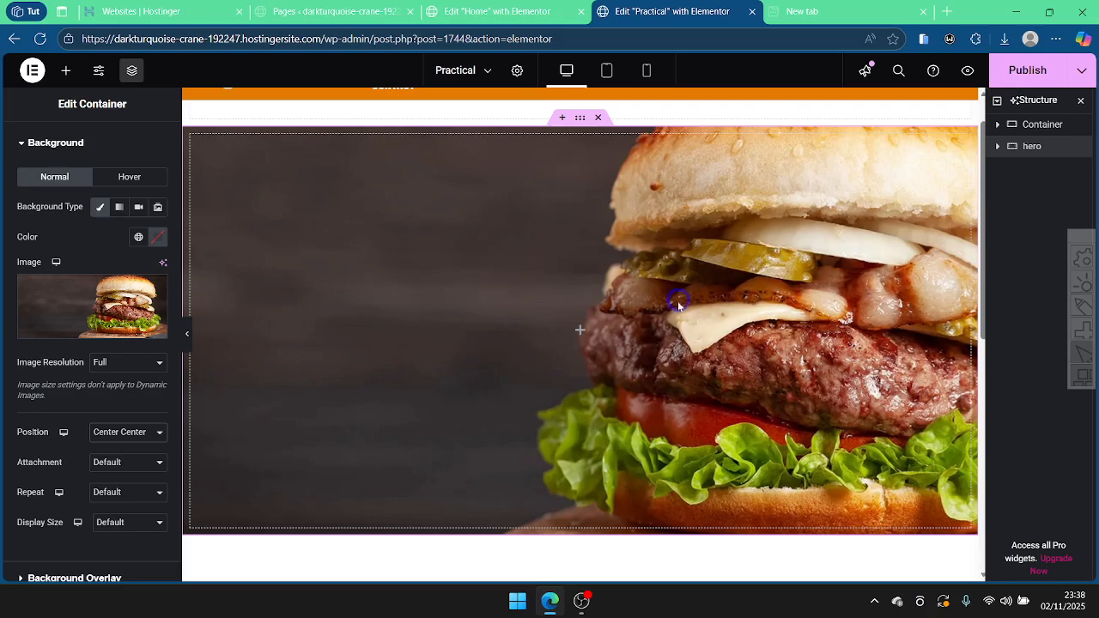
# Step: Match the Home page's hero by setting the hero container's background image to No-repeat with a Cover display size
pyautogui.click(494, 10)
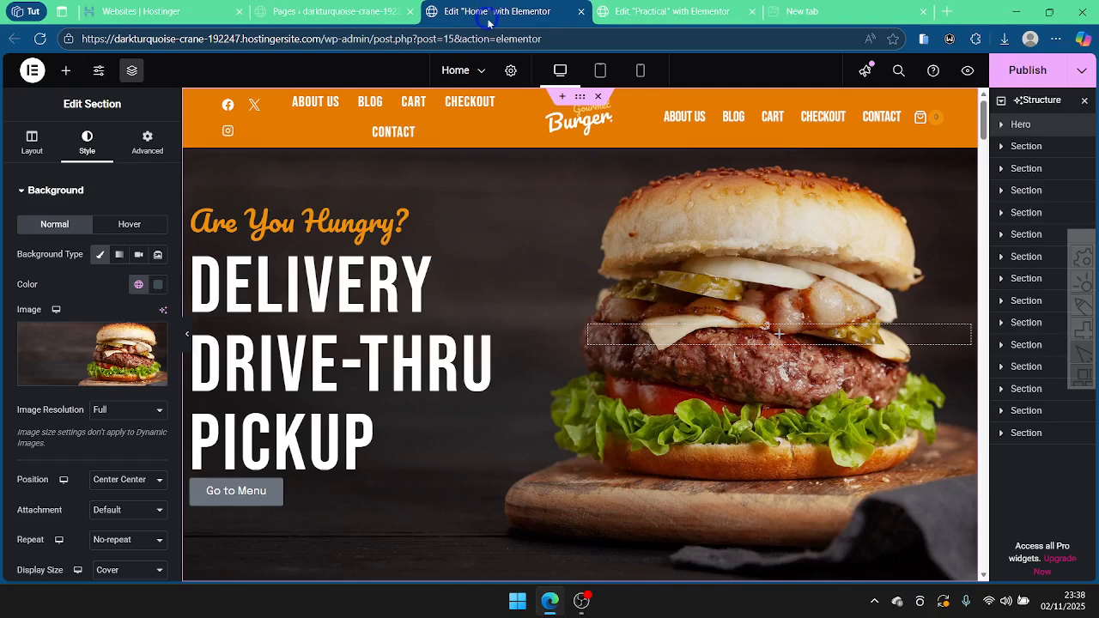
pyautogui.click(636, 11)
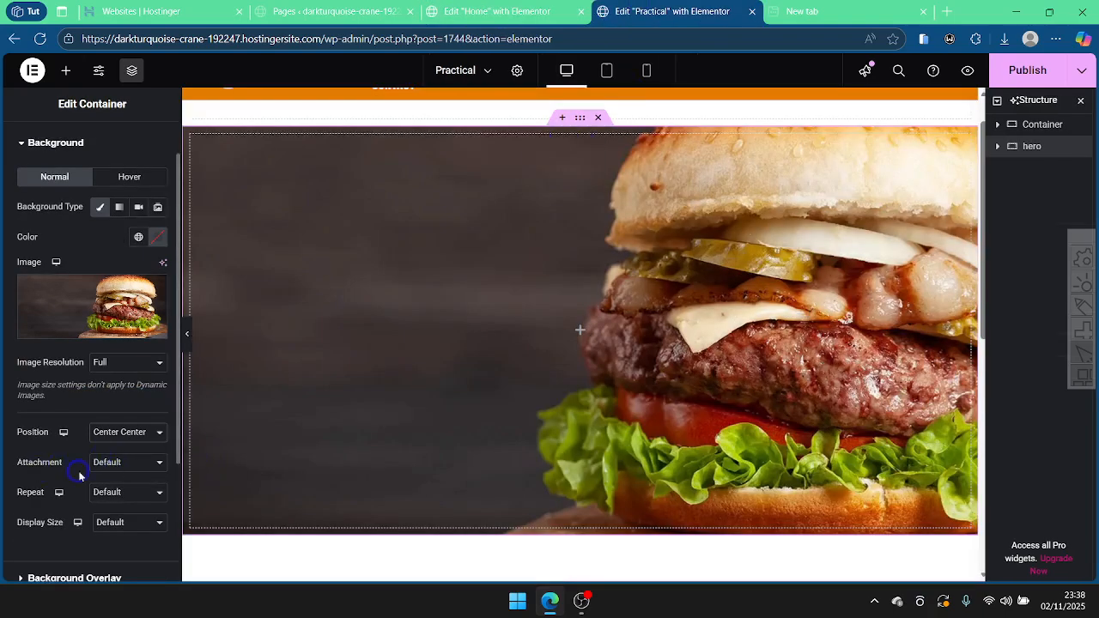
pyautogui.click(123, 498)
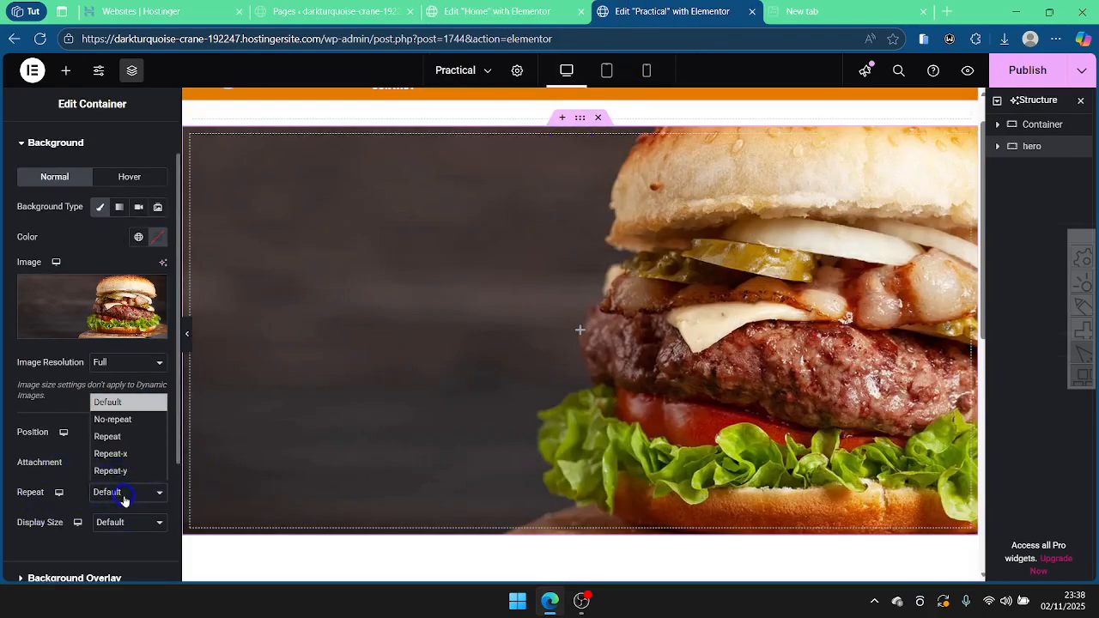
pyautogui.click(117, 419)
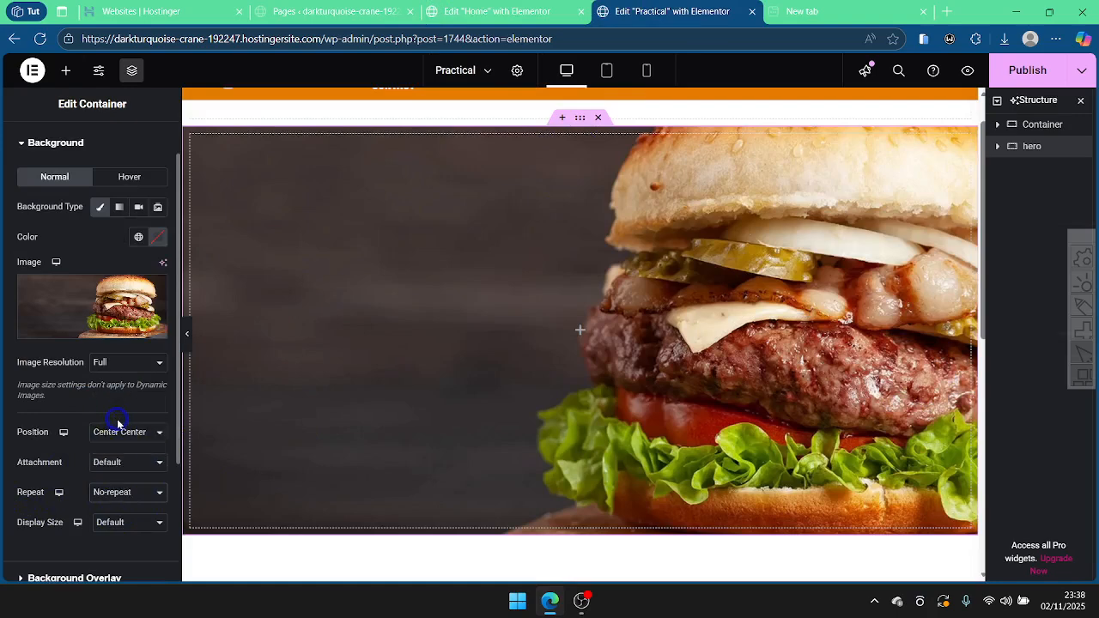
pyautogui.click(114, 524)
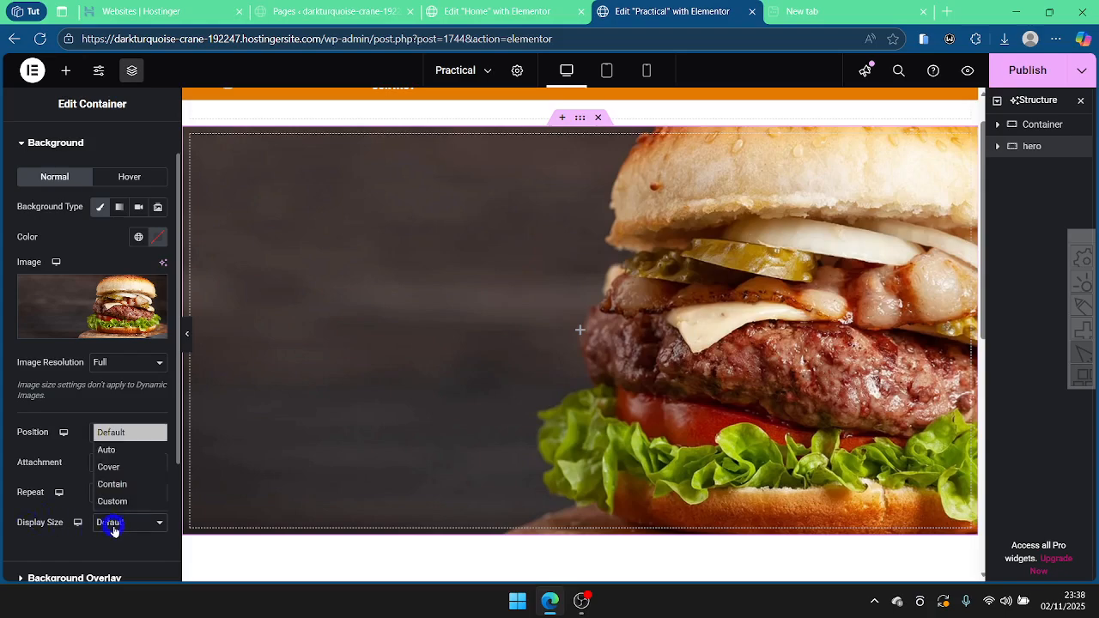
pyautogui.click(120, 471)
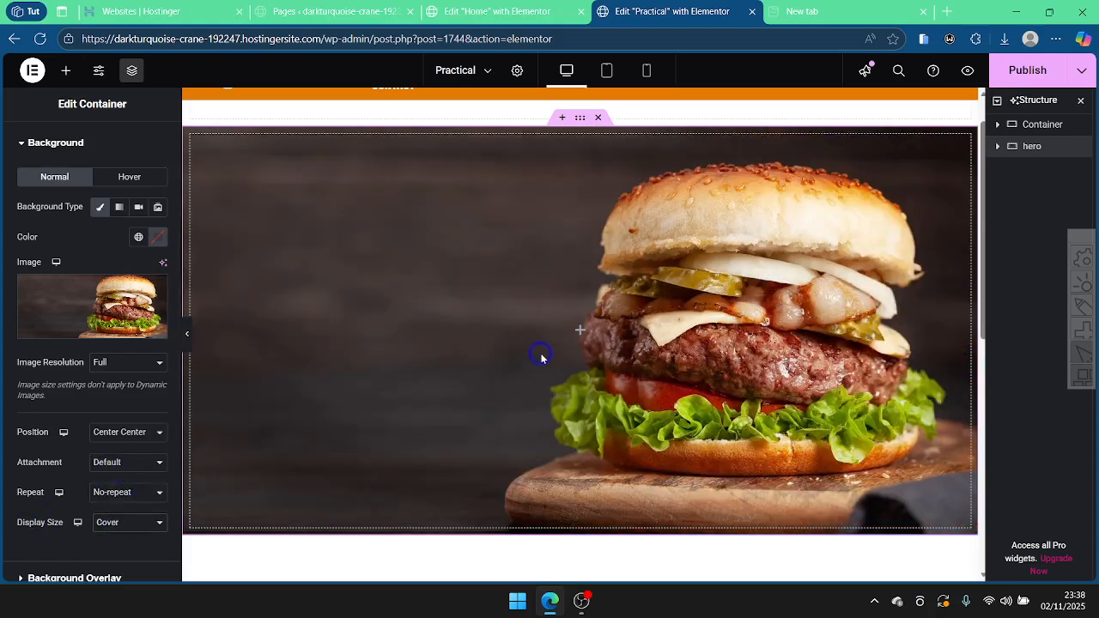
# Step: Compare the Practical page's hero container with the Home page's hero section, including its headings and button
pyautogui.click(543, 7)
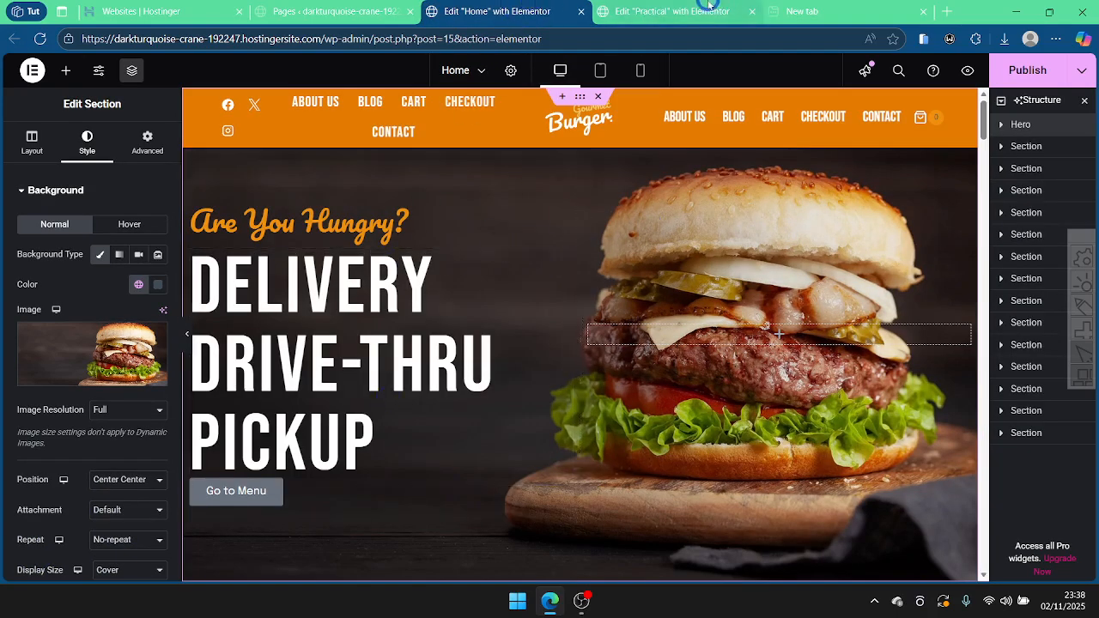
pyautogui.click(678, 7)
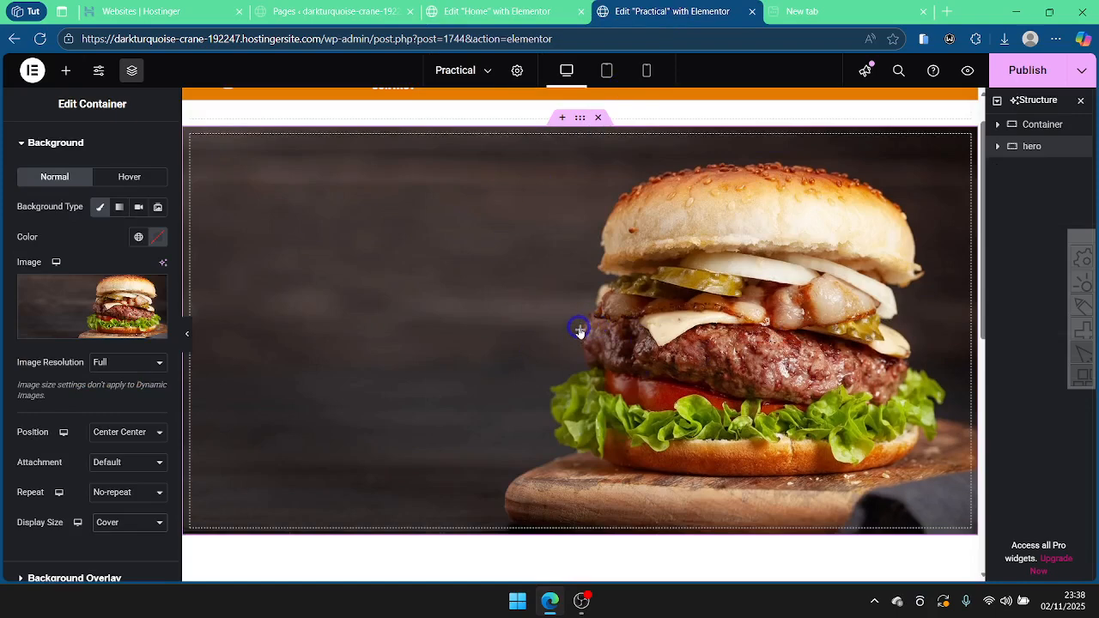
pyautogui.click(502, 11)
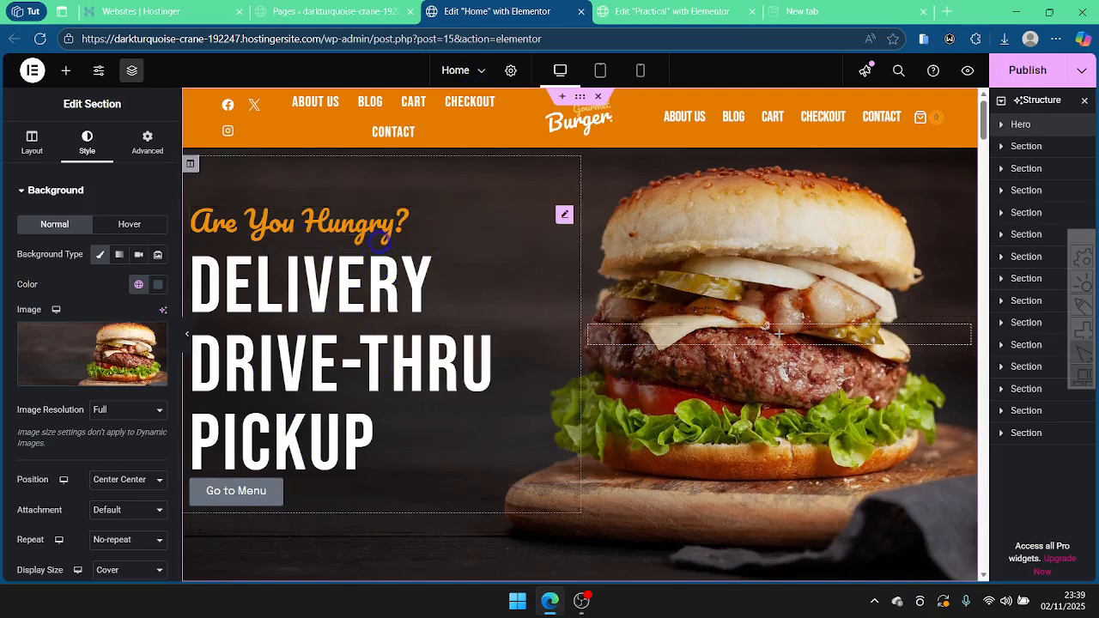
pyautogui.hotkey('ctrl', 'Tab')
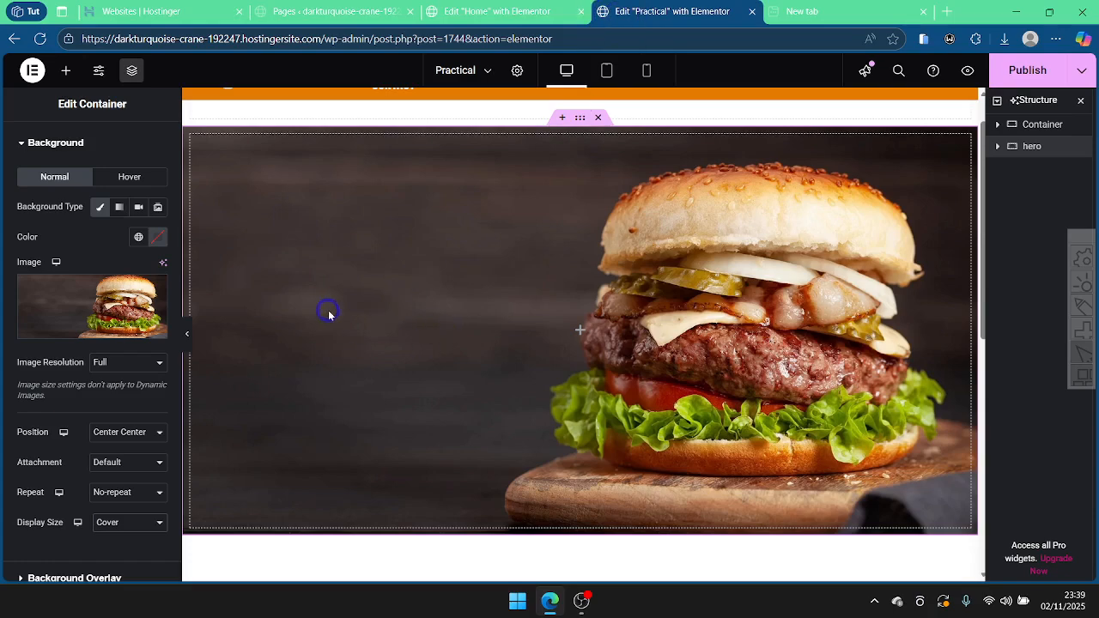
pyautogui.click(516, 7)
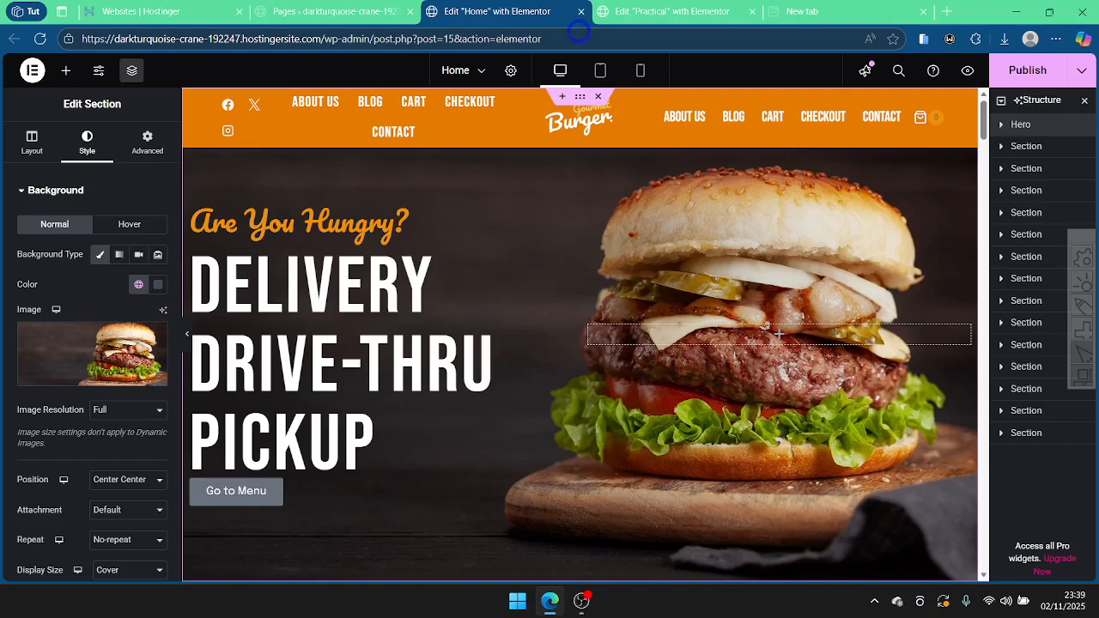
pyautogui.click(660, 6)
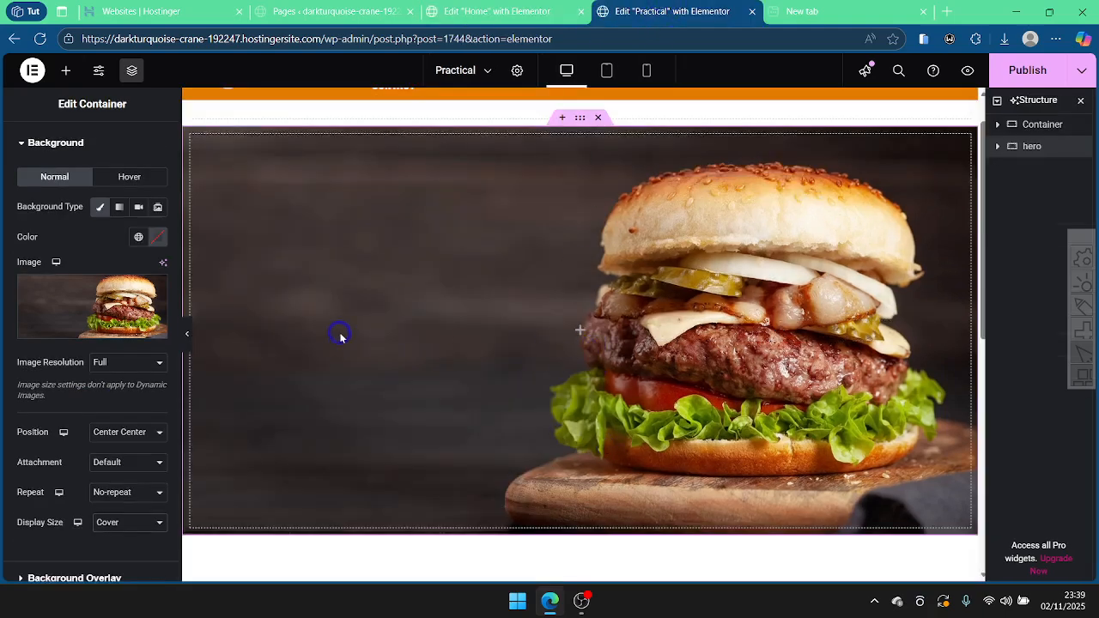
# Step: Add a Flexbox container with two equal columns below the hero container
pyautogui.scroll(-2, 597, 421)
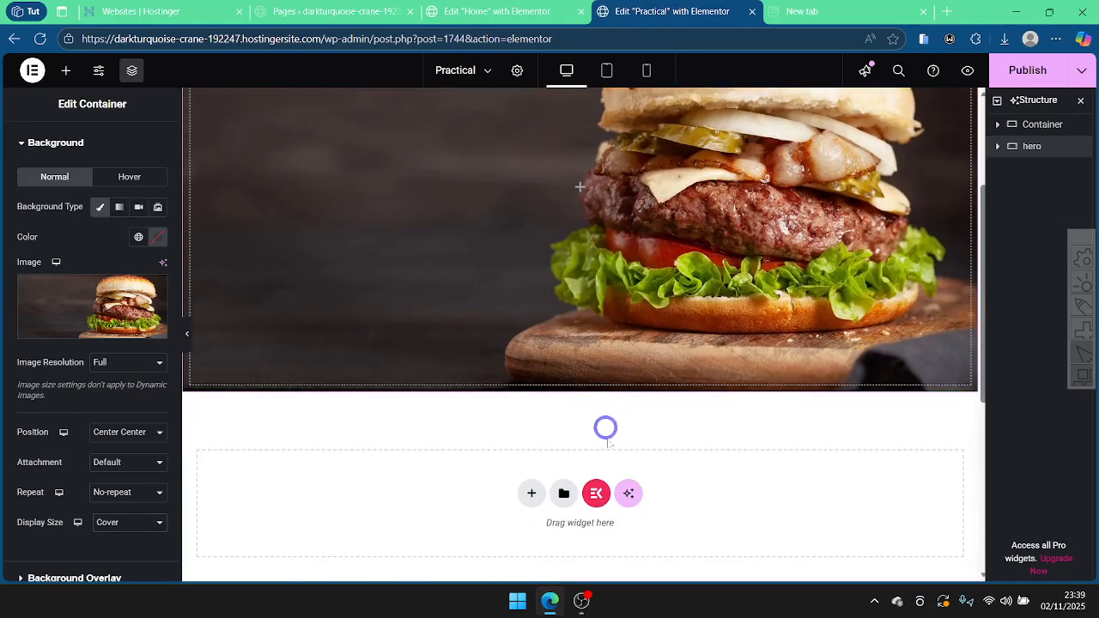
pyautogui.scroll(1, 596, 360)
pyautogui.scroll(-1, 592, 347)
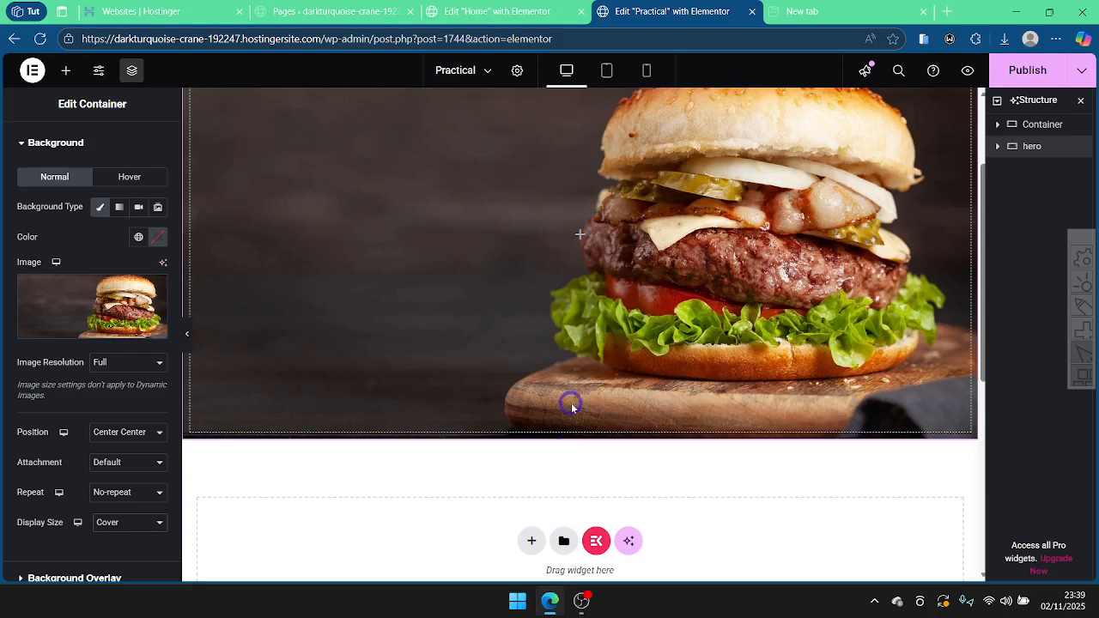
pyautogui.click(530, 536)
pyautogui.click(538, 567)
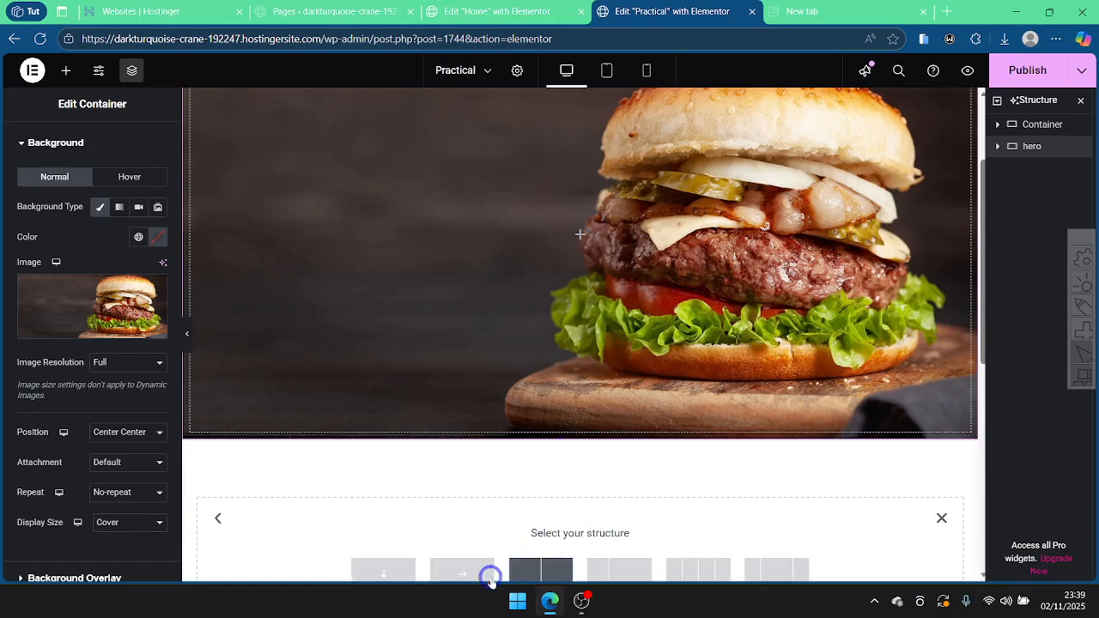
pyautogui.scroll(1, 500, 513)
pyautogui.scroll(-3, 510, 504)
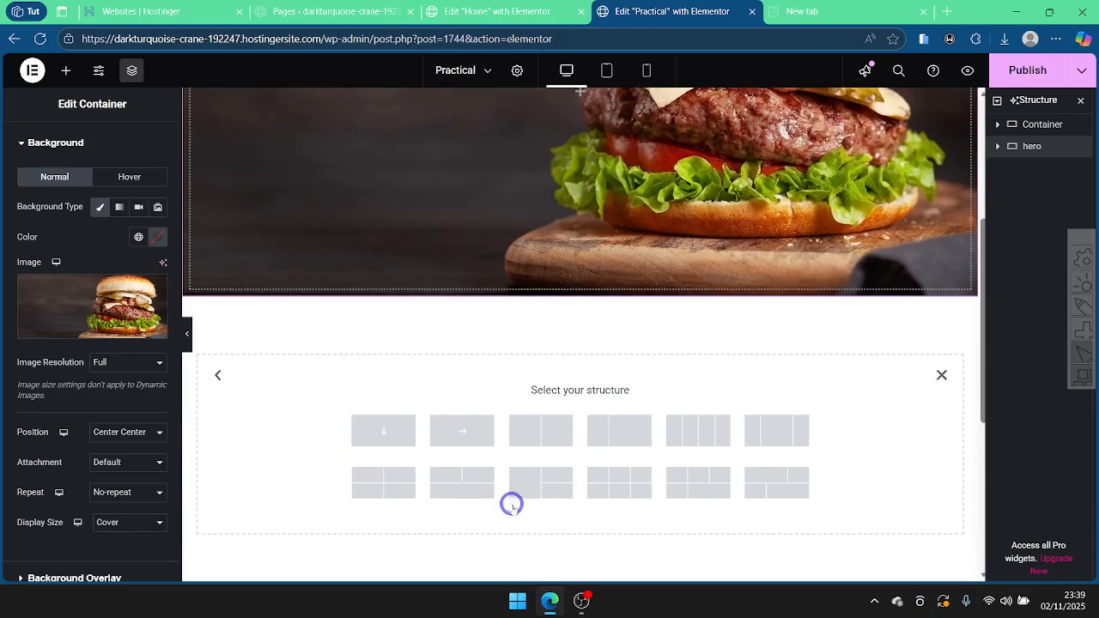
pyautogui.click(541, 440)
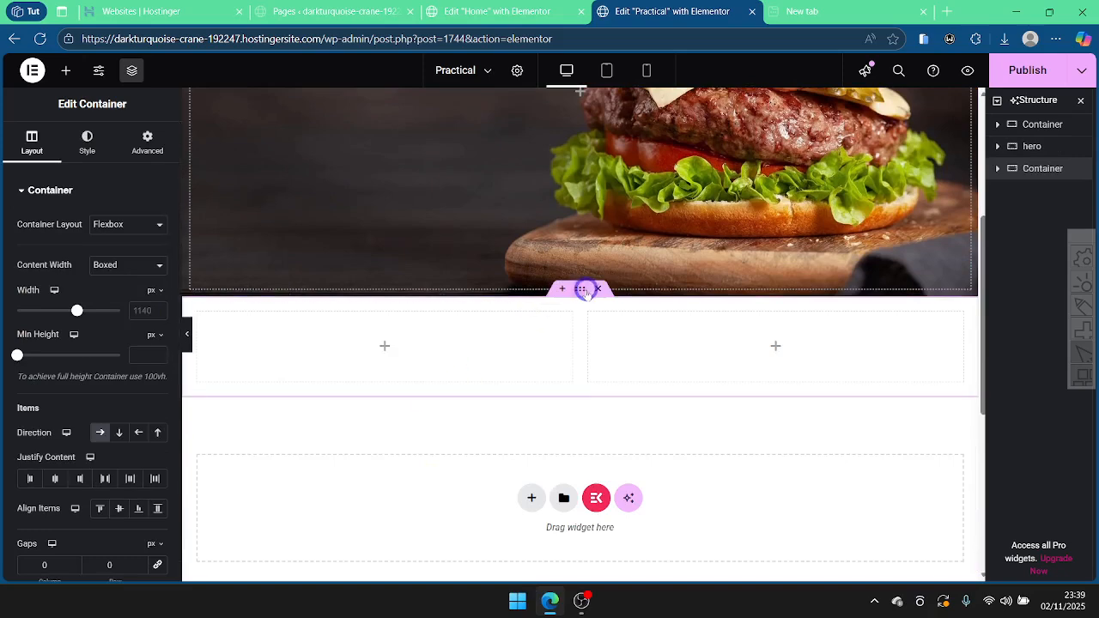
# Step: Give the new two-column container a Classic background using the dark hamburger image from the media library
pyautogui.click(73, 148)
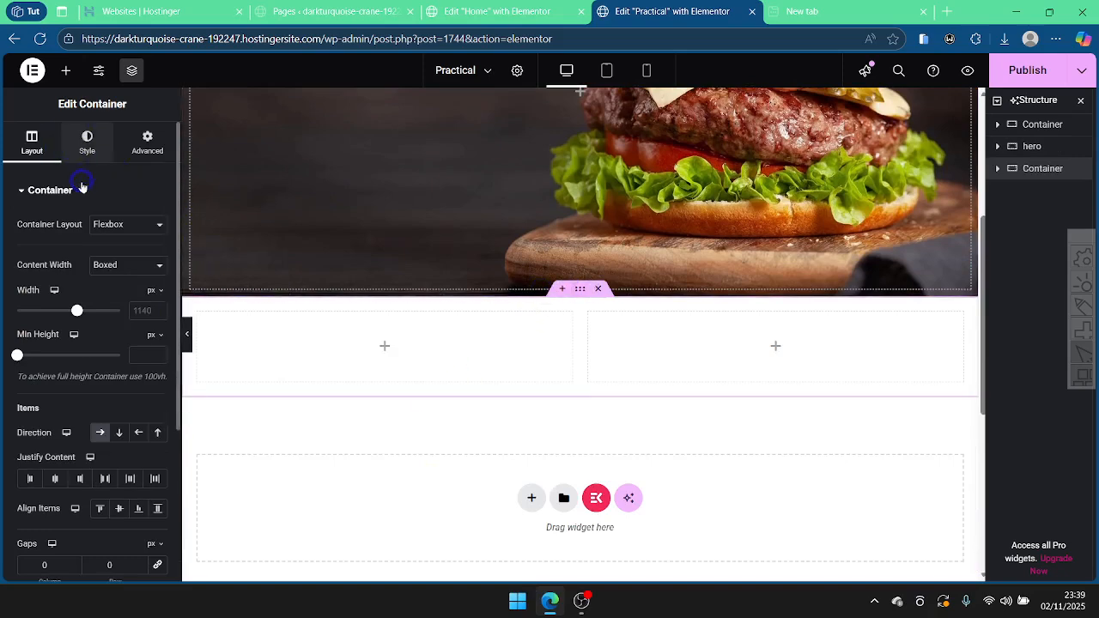
pyautogui.click(100, 254)
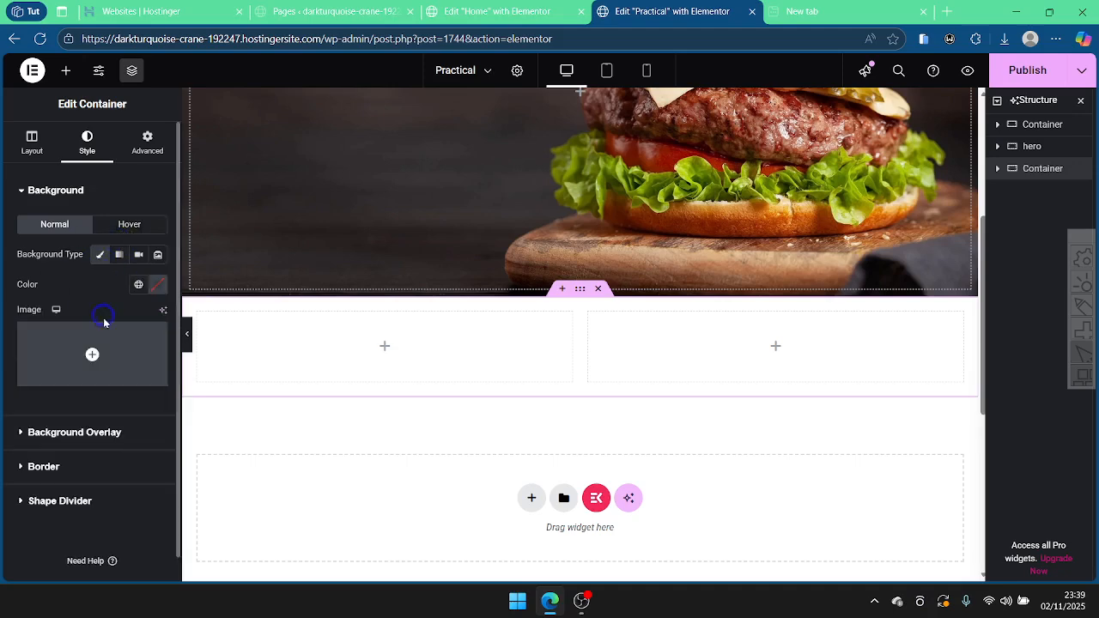
pyautogui.click(91, 350)
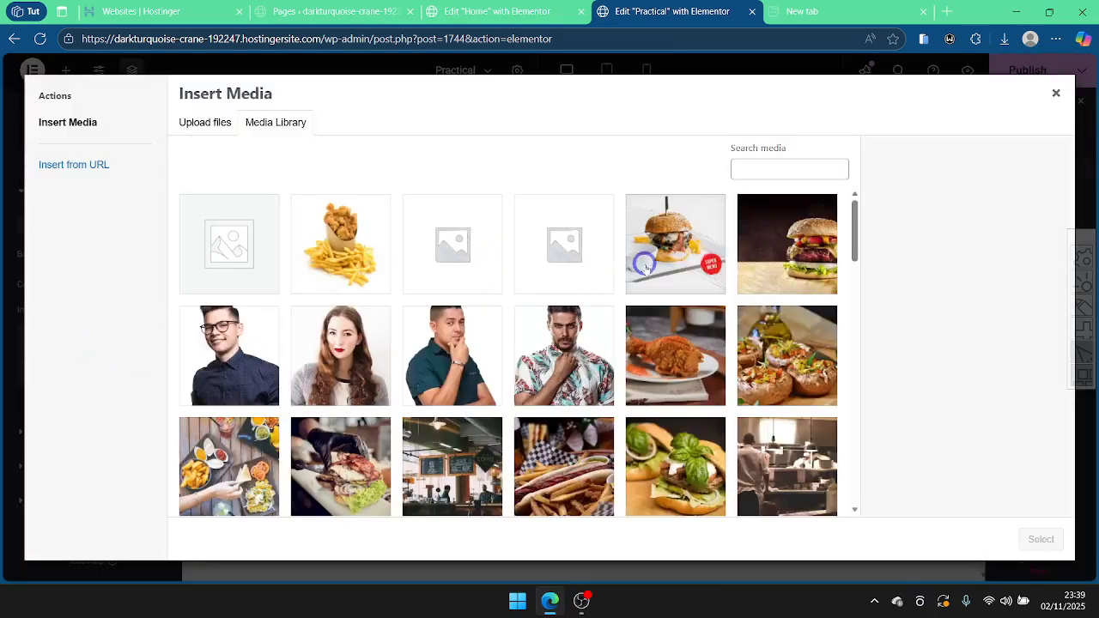
pyautogui.click(769, 244)
pyautogui.click(1040, 539)
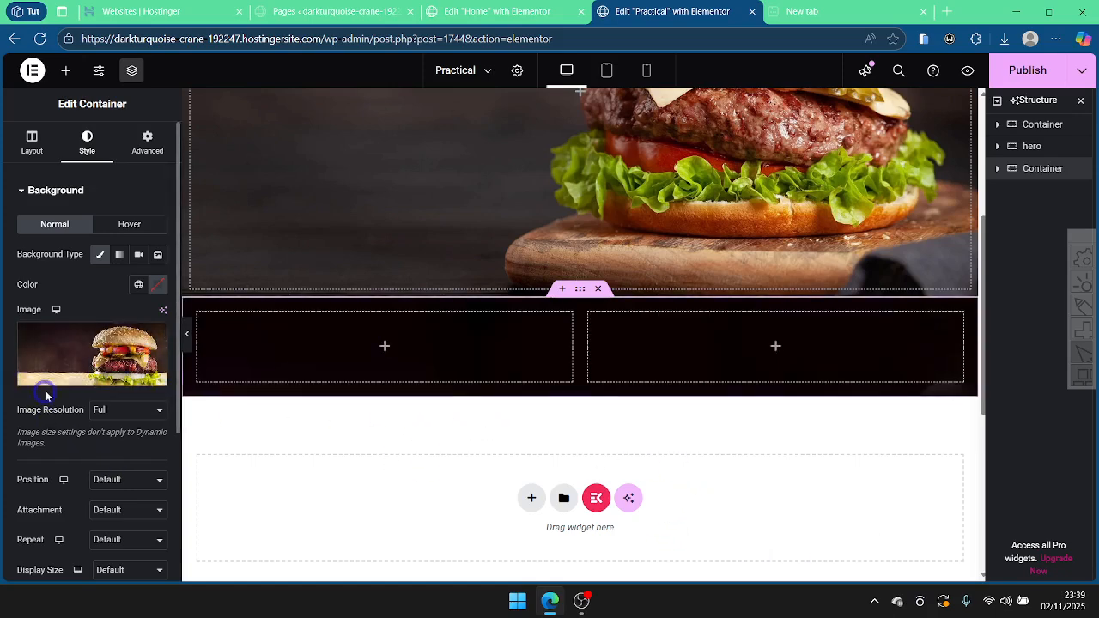
pyautogui.scroll(-1, 90, 421)
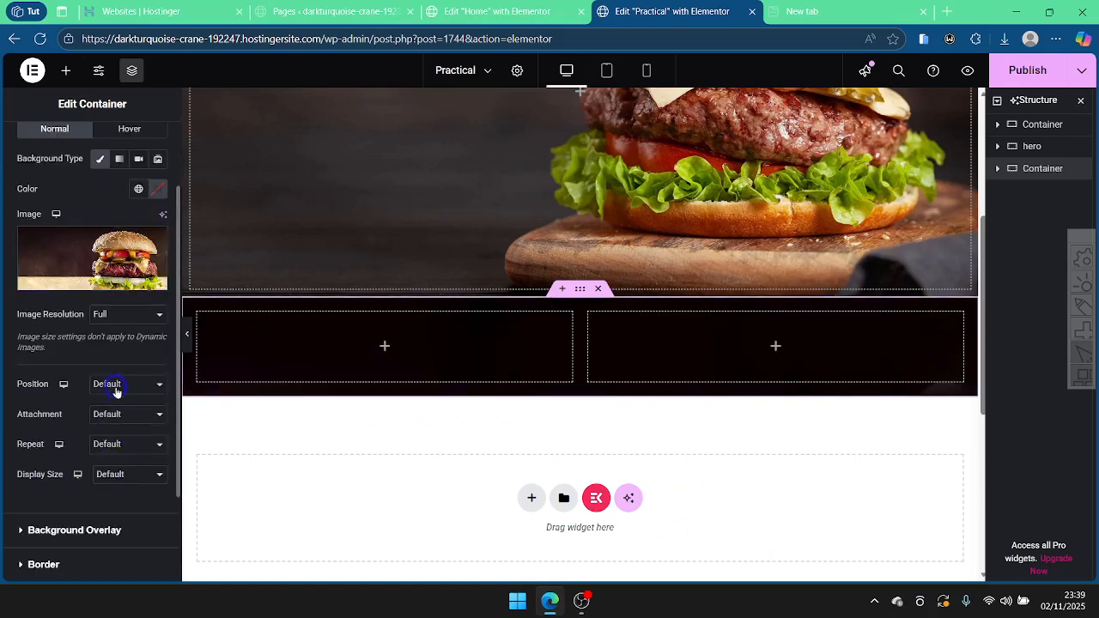
pyautogui.scroll(1, 52, 223)
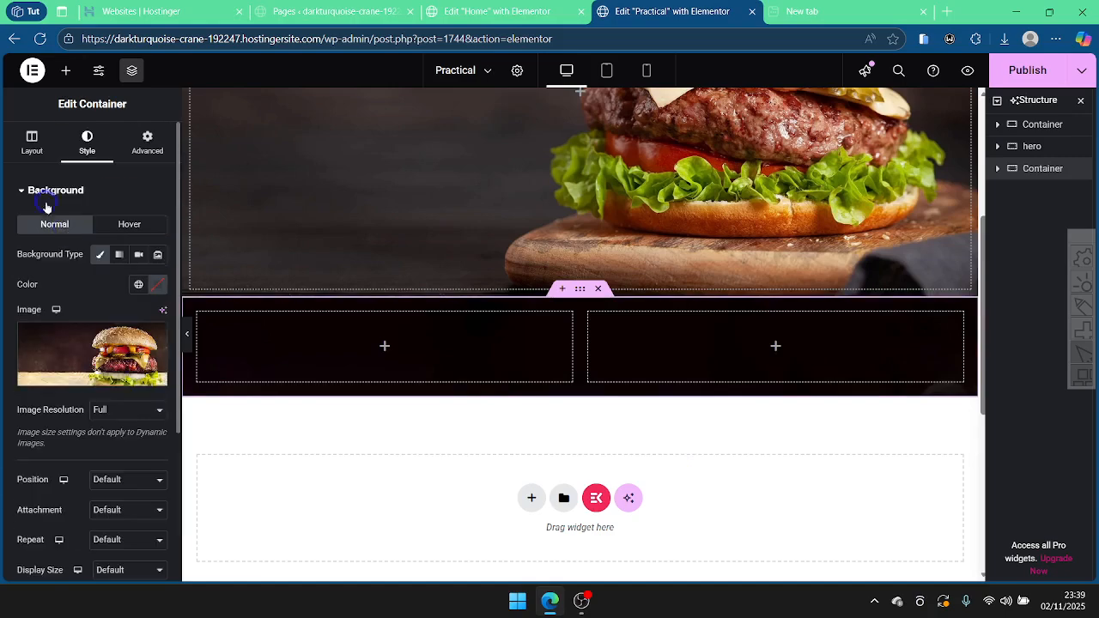
# Step: Set the two-column container's minimum height to 570 px in its layout settings
pyautogui.click(32, 141)
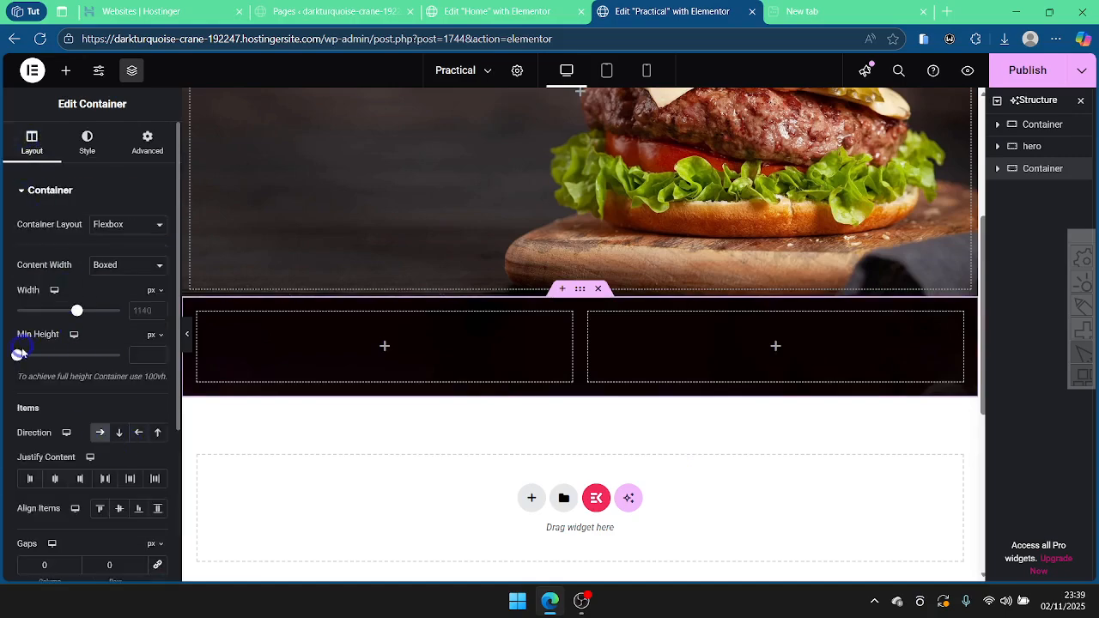
pyautogui.moveTo(18, 356); pyautogui.dragTo(57, 355)
pyautogui.scroll(-2, 515, 348)
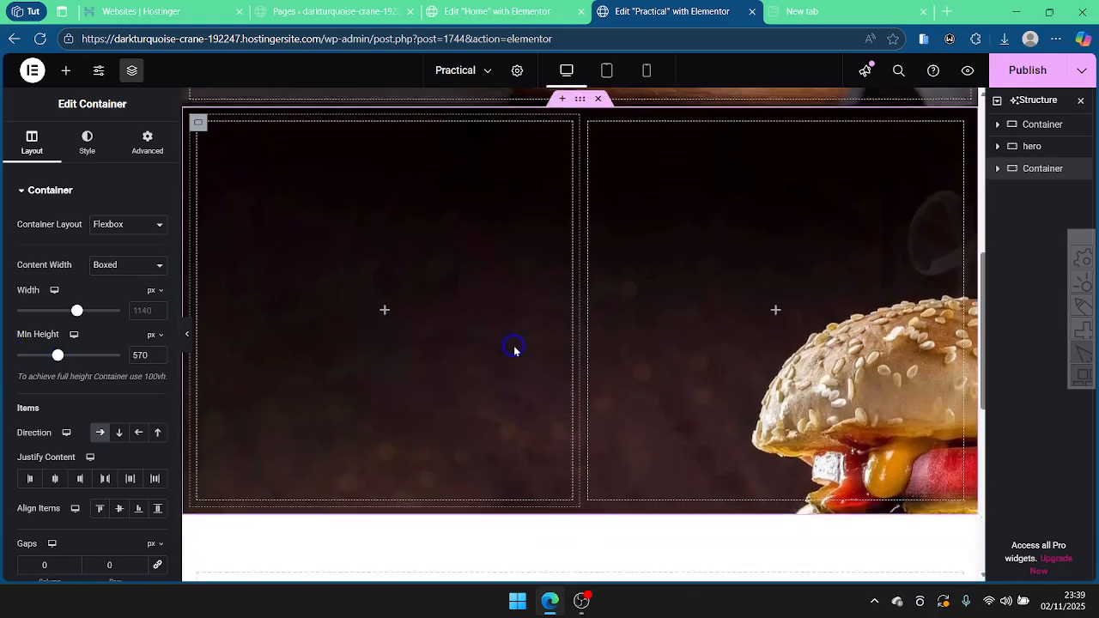
pyautogui.press('shift')
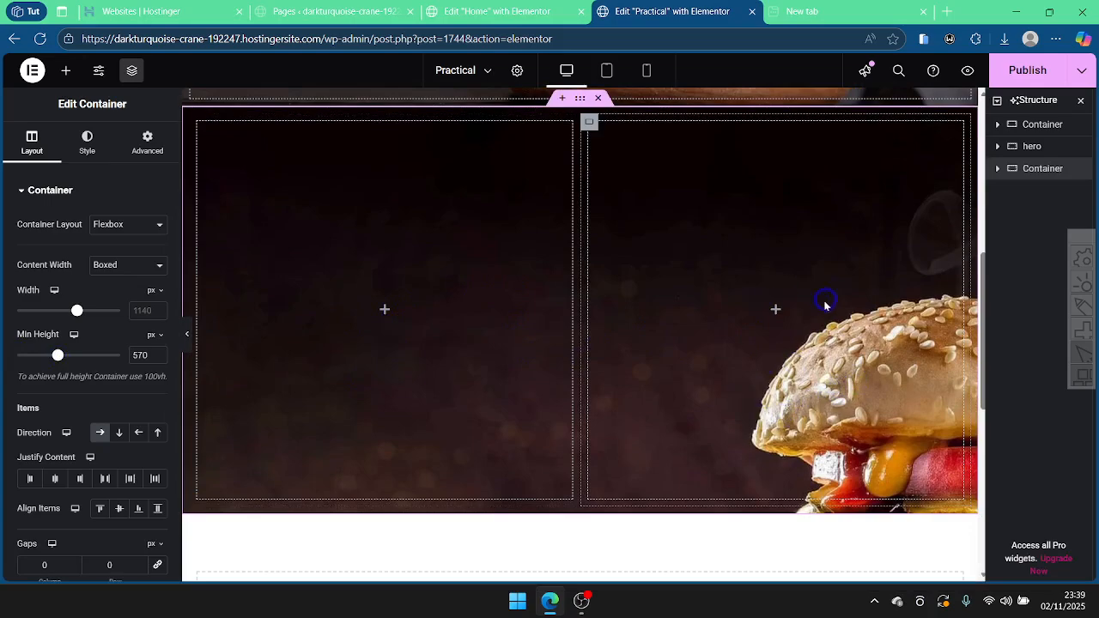
pyautogui.scroll(3, 827, 303)
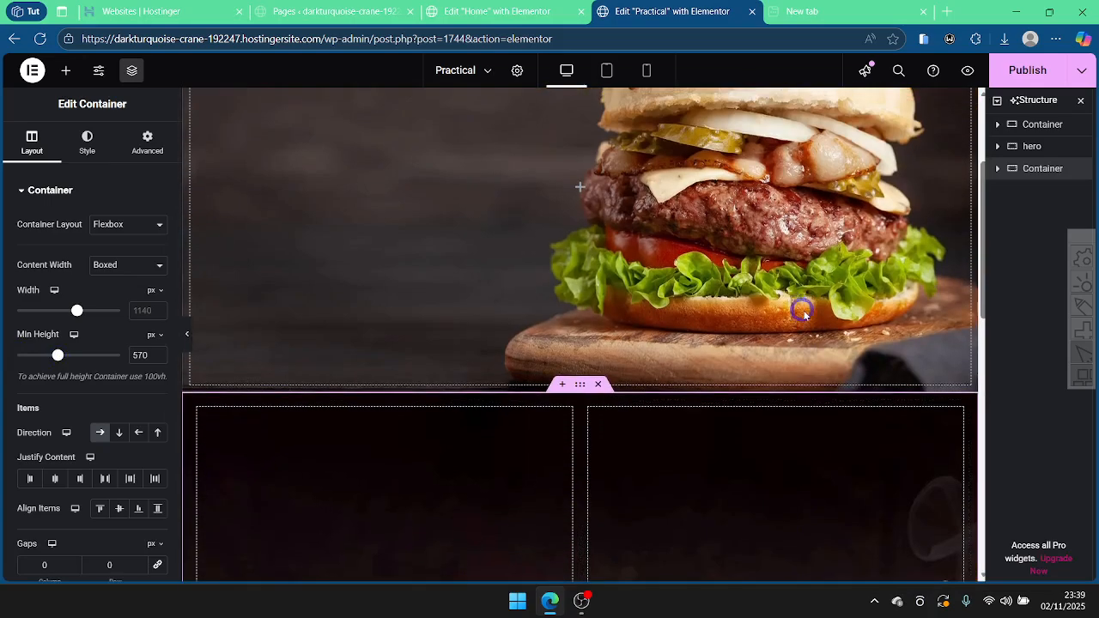
# Step: Set the two-column container's background image to No-repeat with a Cover display size
pyautogui.click(97, 159)
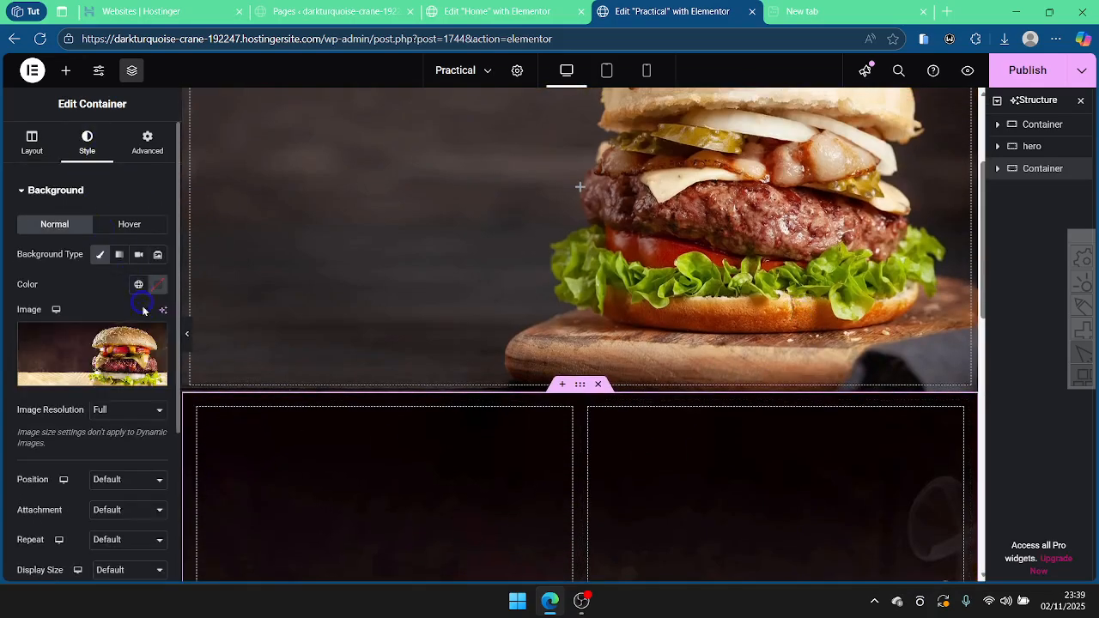
pyautogui.click(123, 542)
pyautogui.click(127, 468)
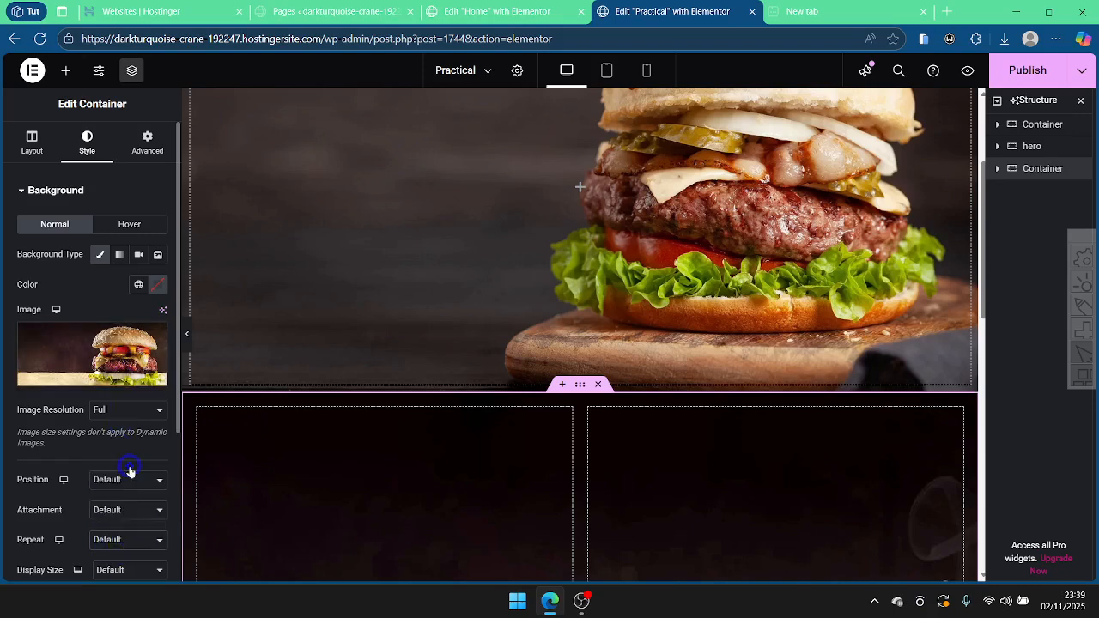
pyautogui.click(121, 570)
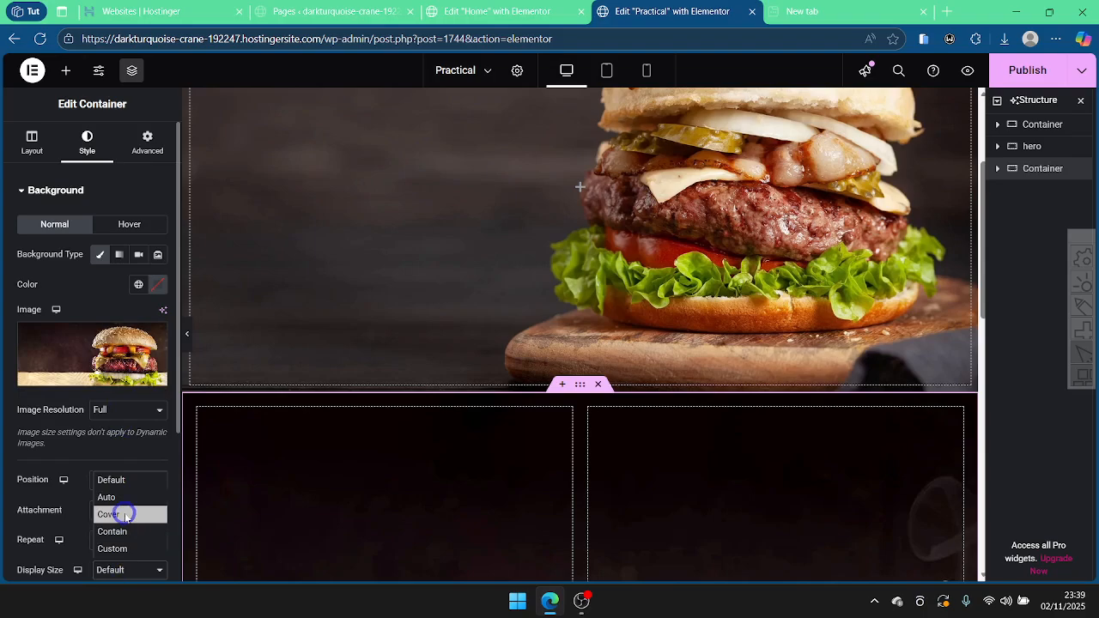
pyautogui.click(126, 515)
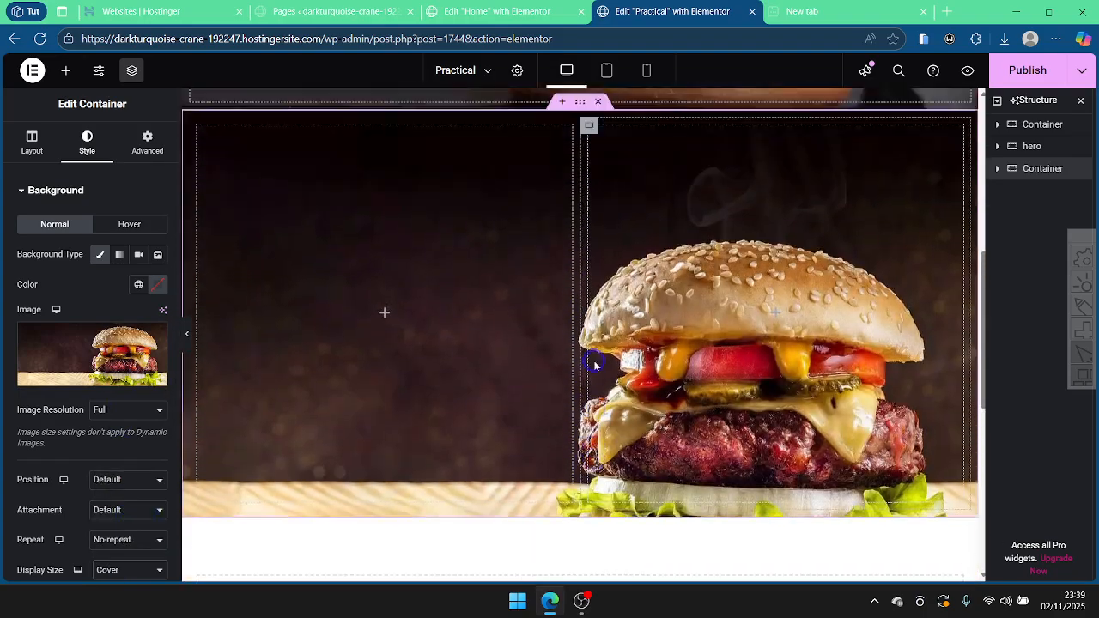
# Step: Delete the two-column container below the hero container
pyautogui.scroll(-5, 595, 363)
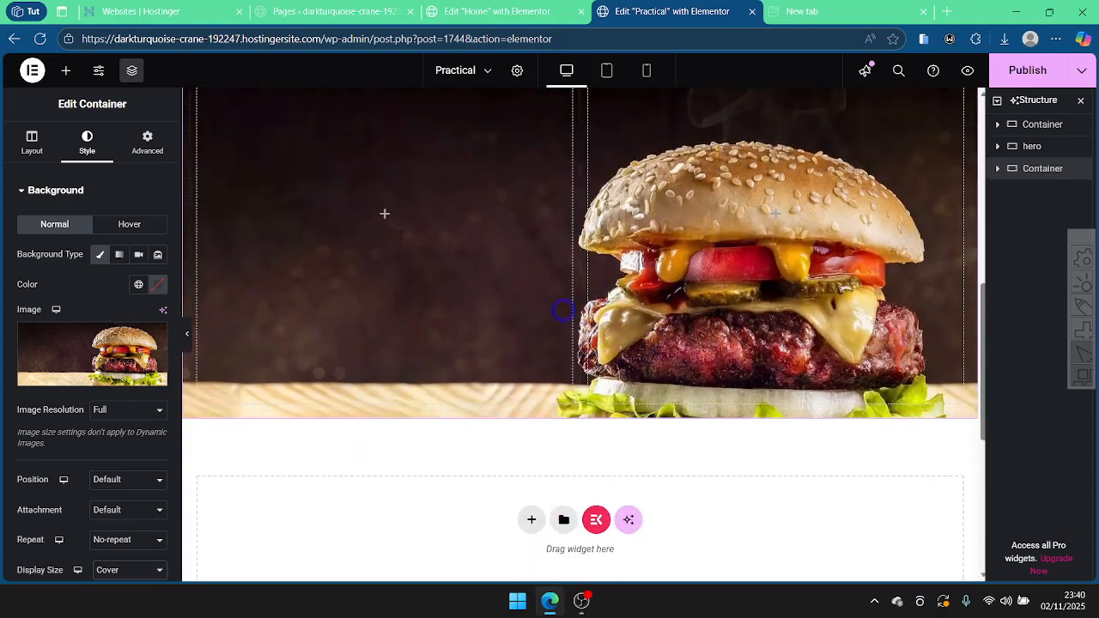
pyautogui.scroll(3, 456, 304)
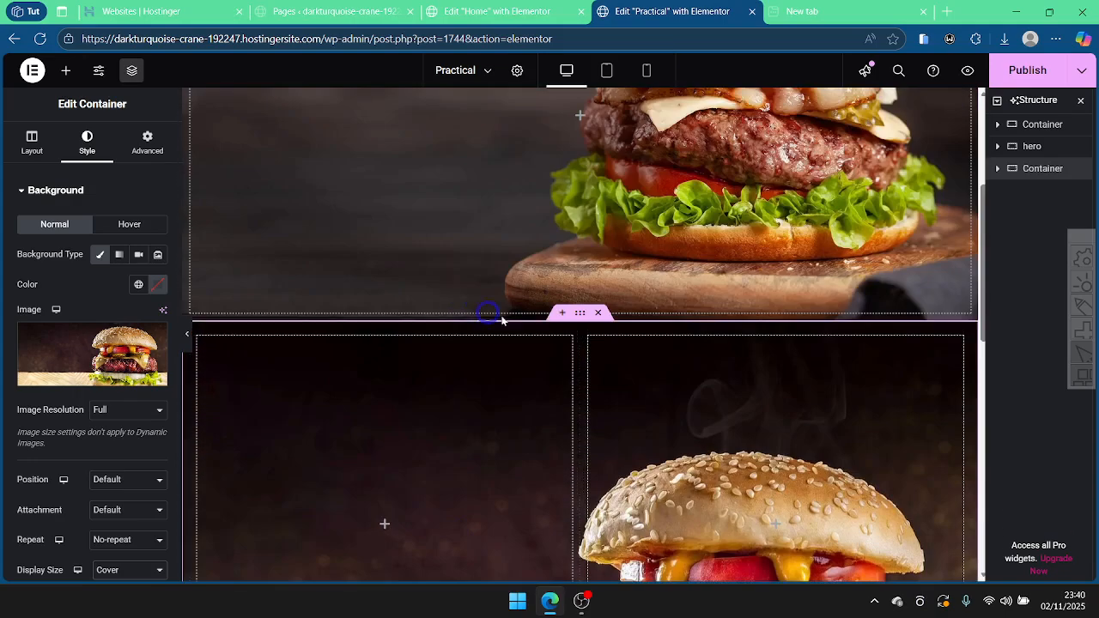
pyautogui.click(598, 314)
pyautogui.scroll(3, 541, 184)
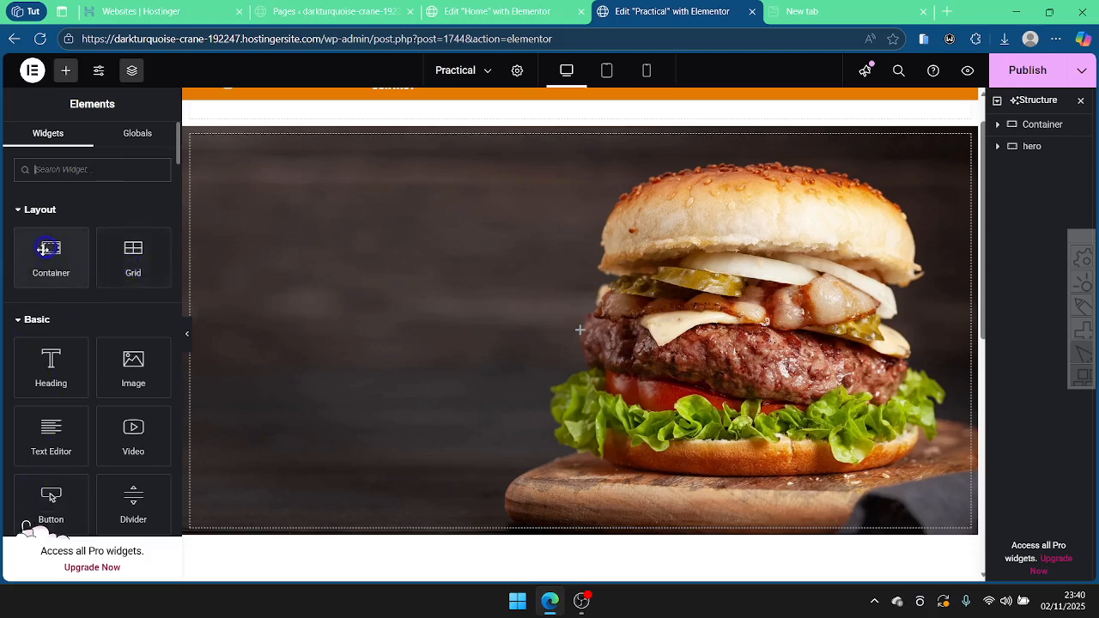
# Step: Add a container inside the hero, narrow its boxed width to 689 px and justify its content to Start
pyautogui.moveTo(50, 249); pyautogui.dragTo(481, 312)
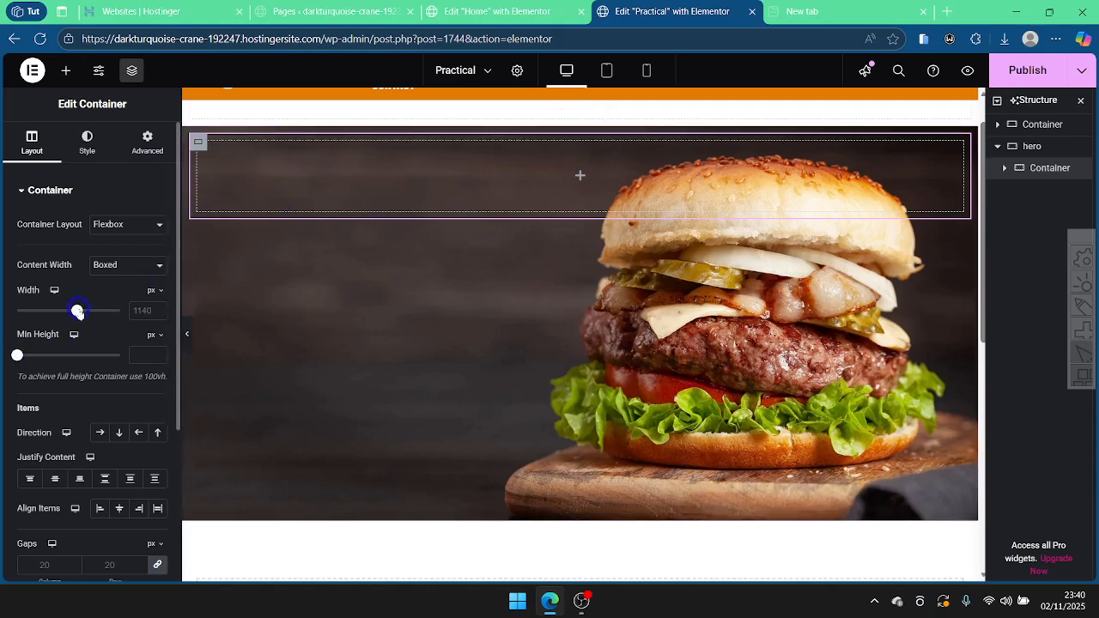
pyautogui.moveTo(77, 312); pyautogui.dragTo(33, 314)
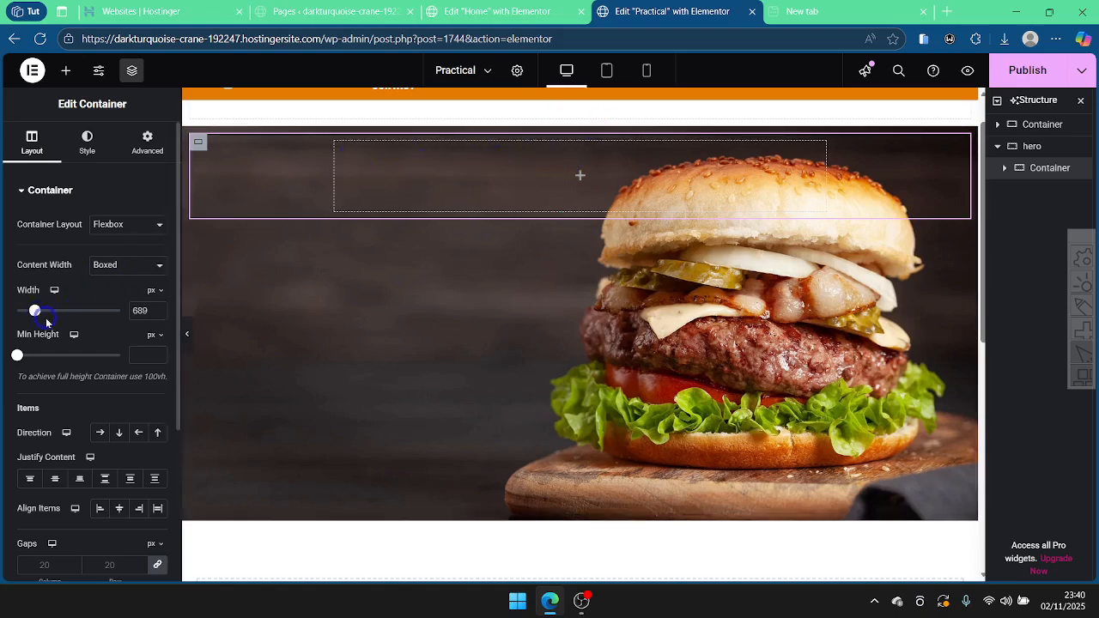
pyautogui.click(29, 483)
pyautogui.click(36, 486)
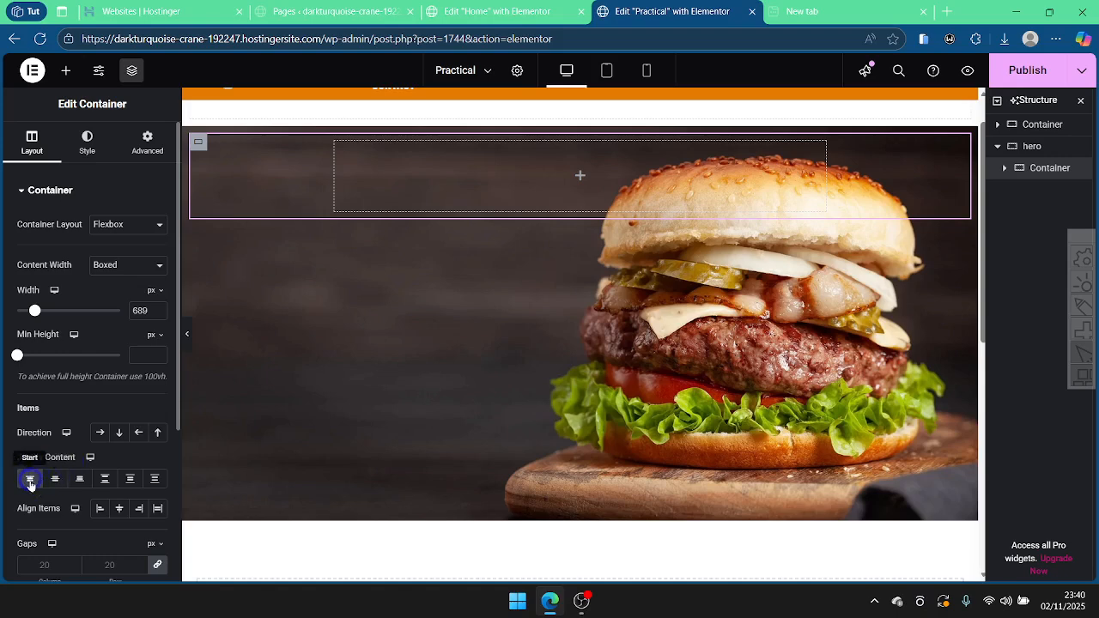
pyautogui.click(571, 131)
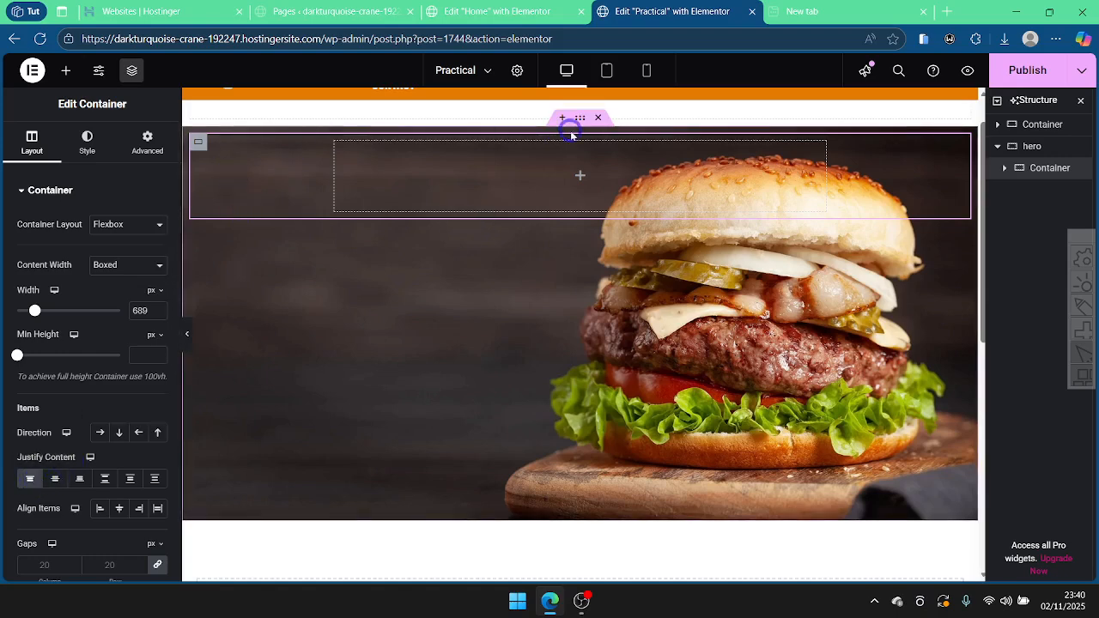
# Step: Clear the custom width of the container inside the hero to restore its default
pyautogui.click(146, 310)
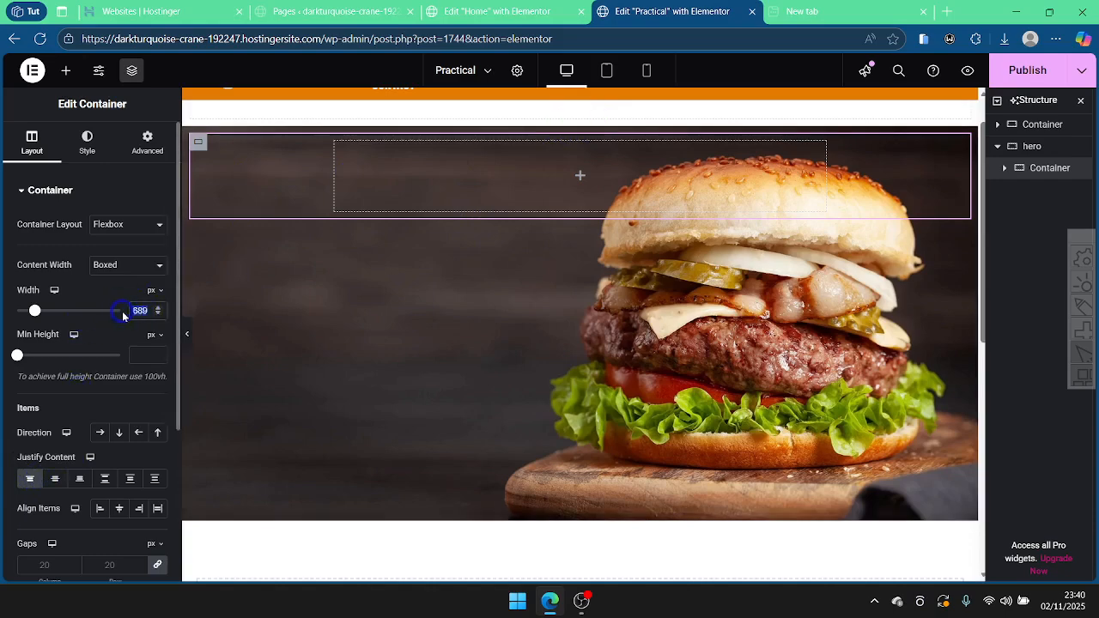
pyautogui.press('BackSpace')
pyautogui.click(505, 219)
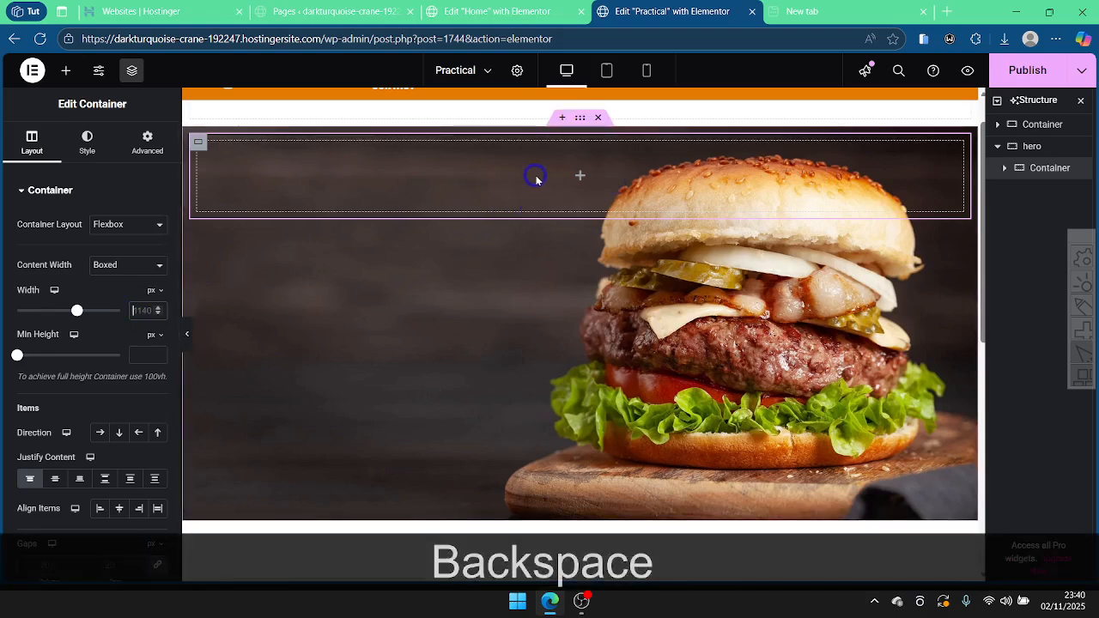
# Step: Nest another container inside the hero's inner container and set its width to 50%
pyautogui.click(65, 70)
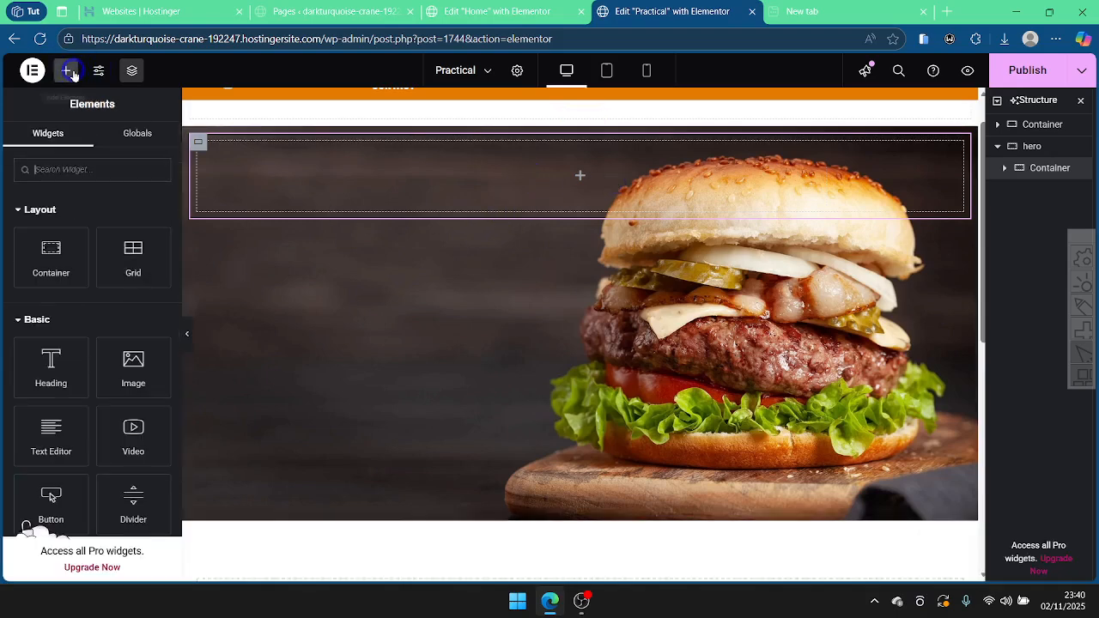
pyautogui.moveTo(54, 278); pyautogui.dragTo(496, 175)
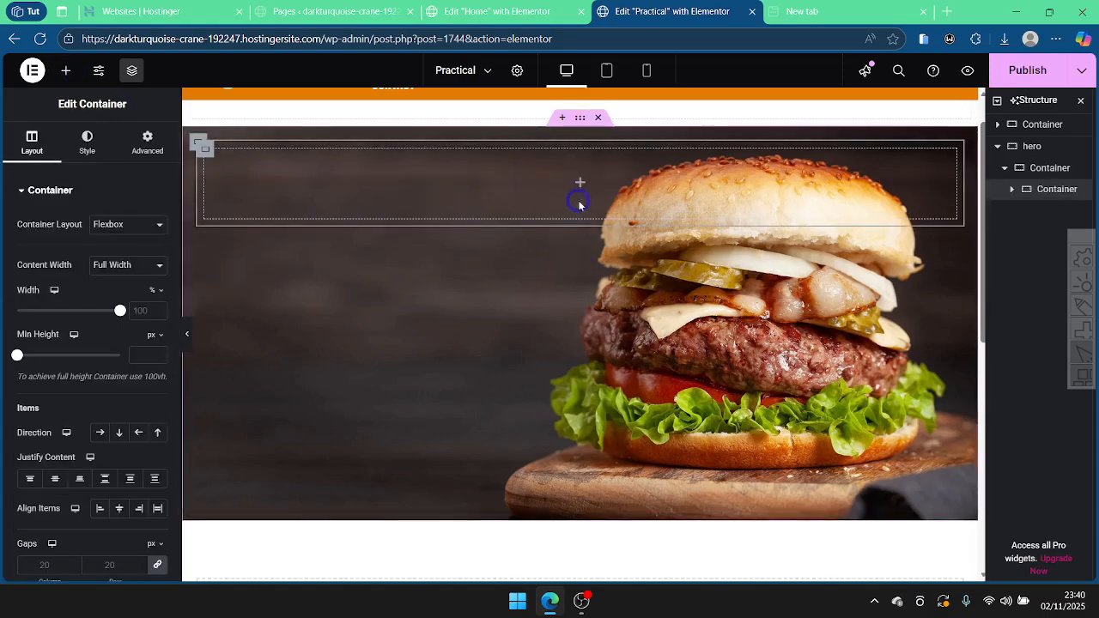
pyautogui.moveTo(121, 314); pyautogui.dragTo(69, 314)
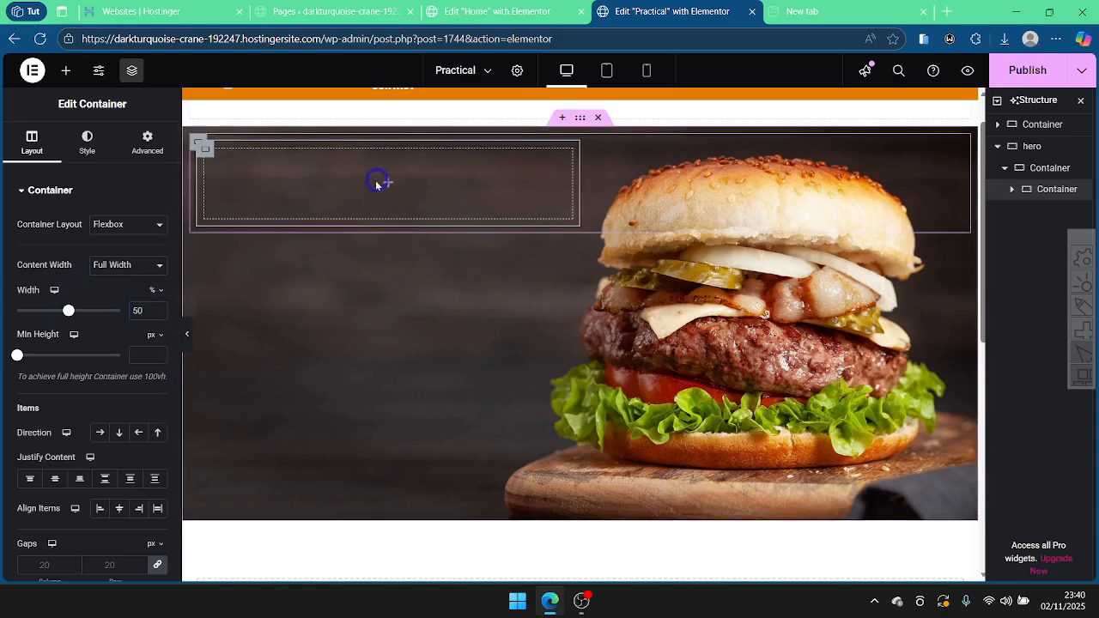
# Step: Set the hero container's Justify Content and Align Items to Center
pyautogui.click(580, 119)
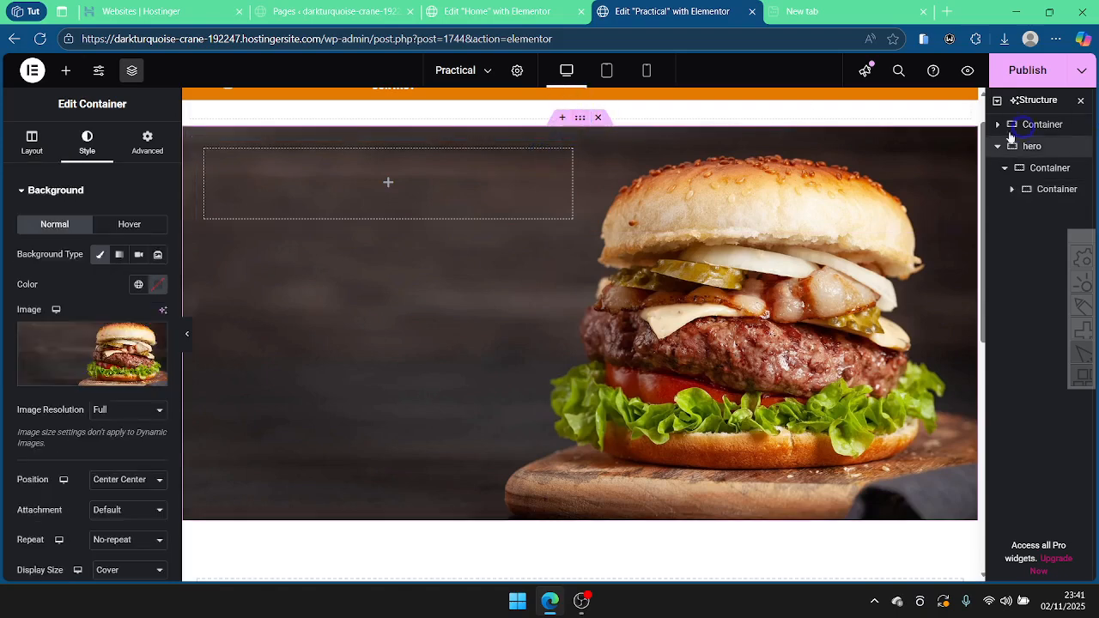
pyautogui.click(33, 142)
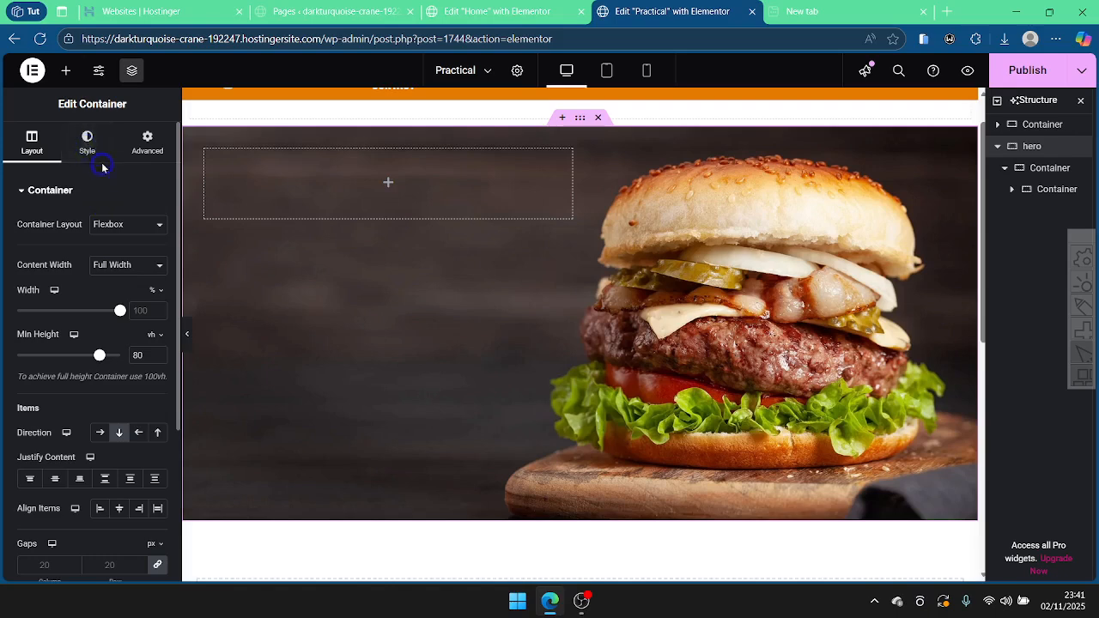
pyautogui.click(51, 485)
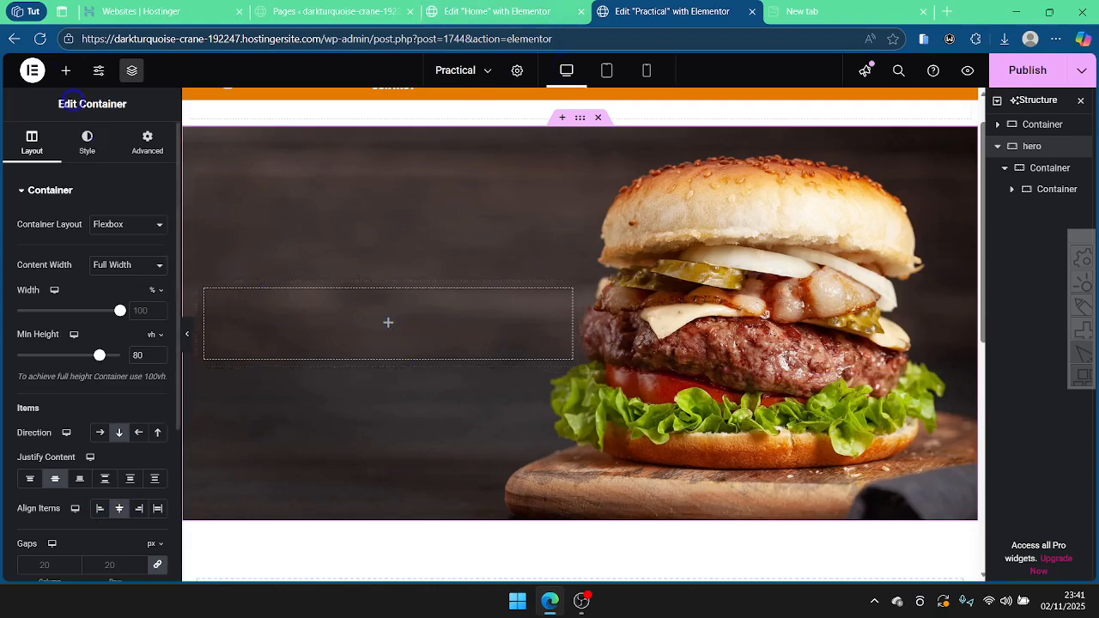
# Step: Check the Home page's hero text, then add a Heading widget to the 50% wide container on the Practical page
pyautogui.click(67, 70)
pyautogui.moveTo(49, 369); pyautogui.dragTo(49, 371)
pyautogui.click(507, 8)
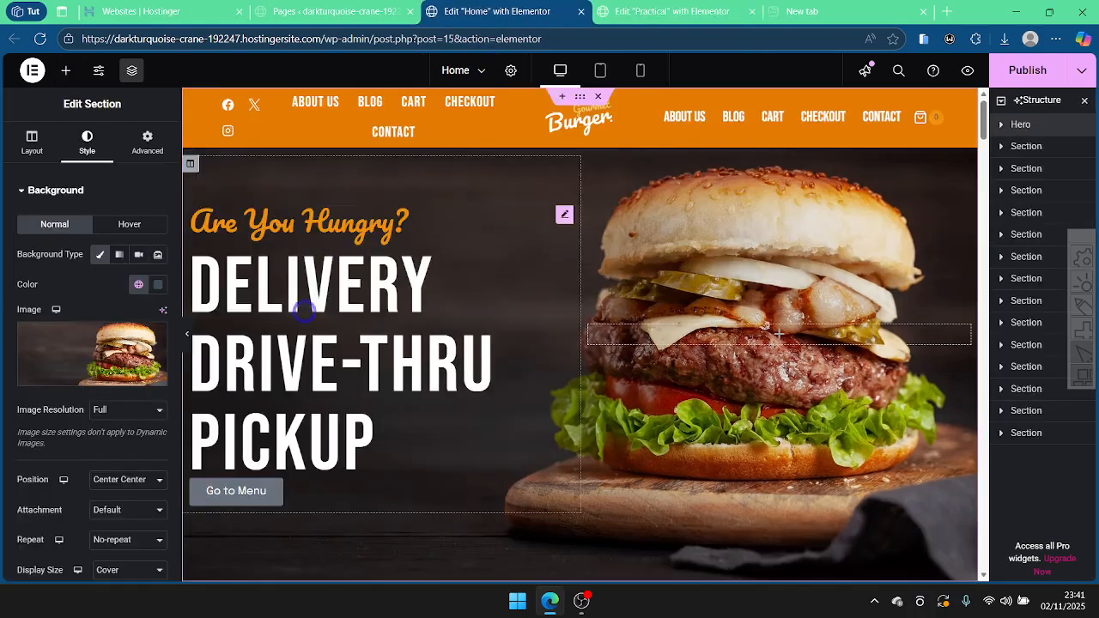
pyautogui.click(653, 11)
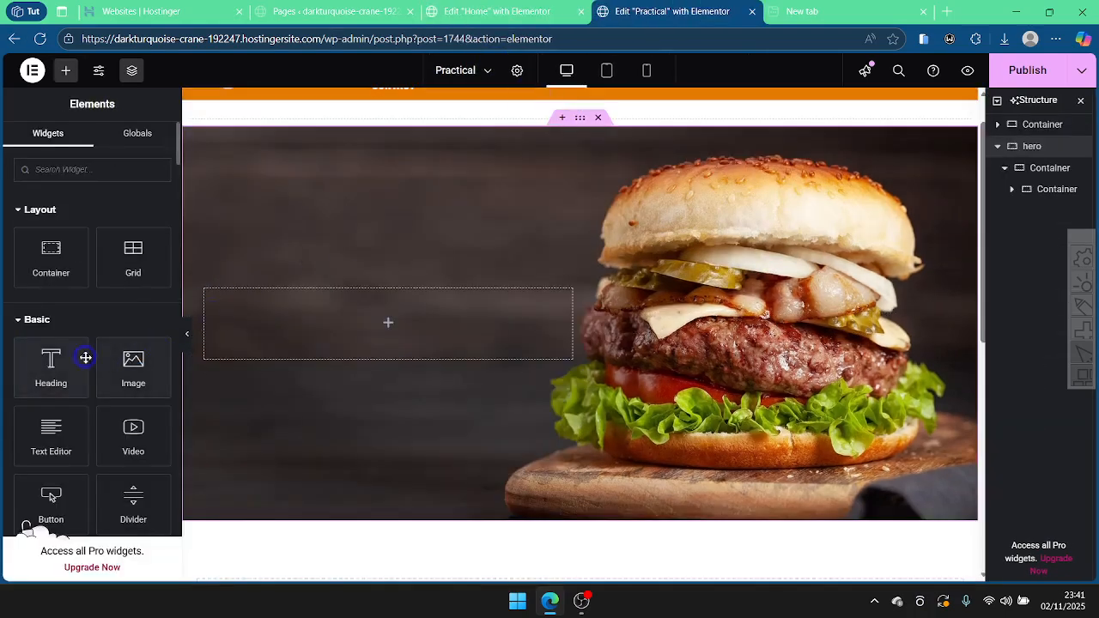
pyautogui.moveTo(51, 365); pyautogui.dragTo(388, 340)
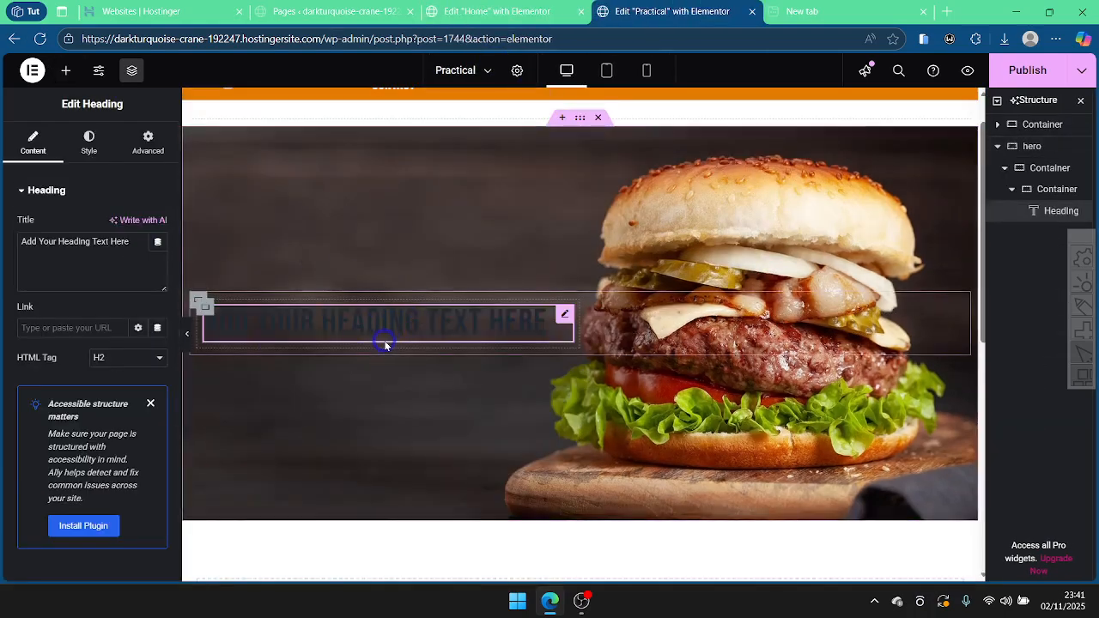
# Step: Copy the title "Are you hungry?" from the Home page's hero heading and replace the new heading's placeholder text with it
pyautogui.click(498, 11)
pyautogui.click(299, 220)
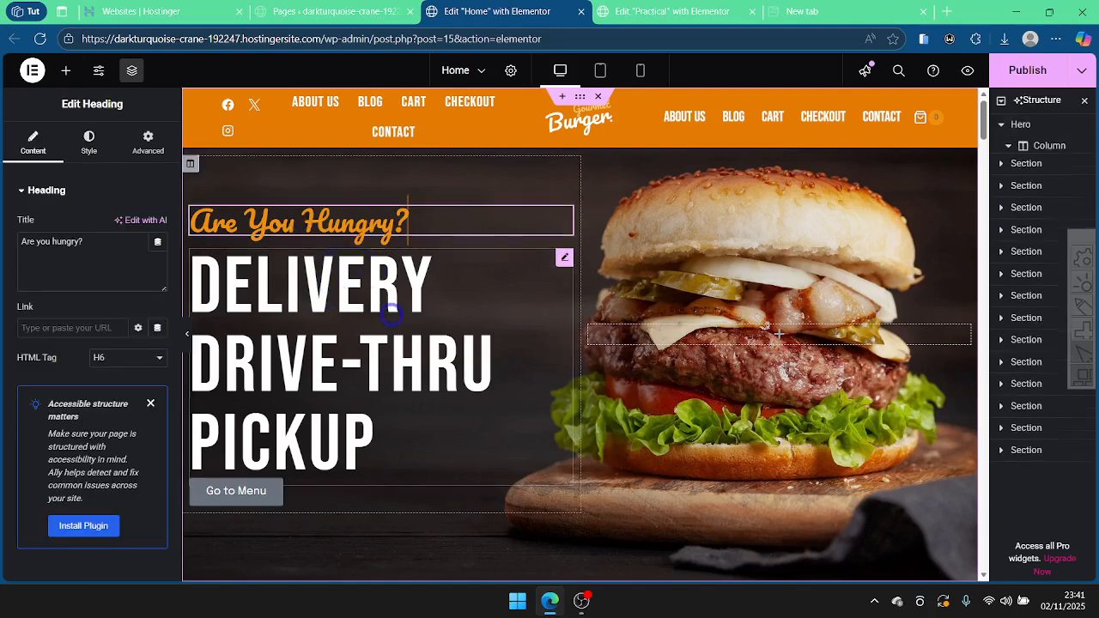
pyautogui.moveTo(83, 241); pyautogui.dragTo(30, 245)
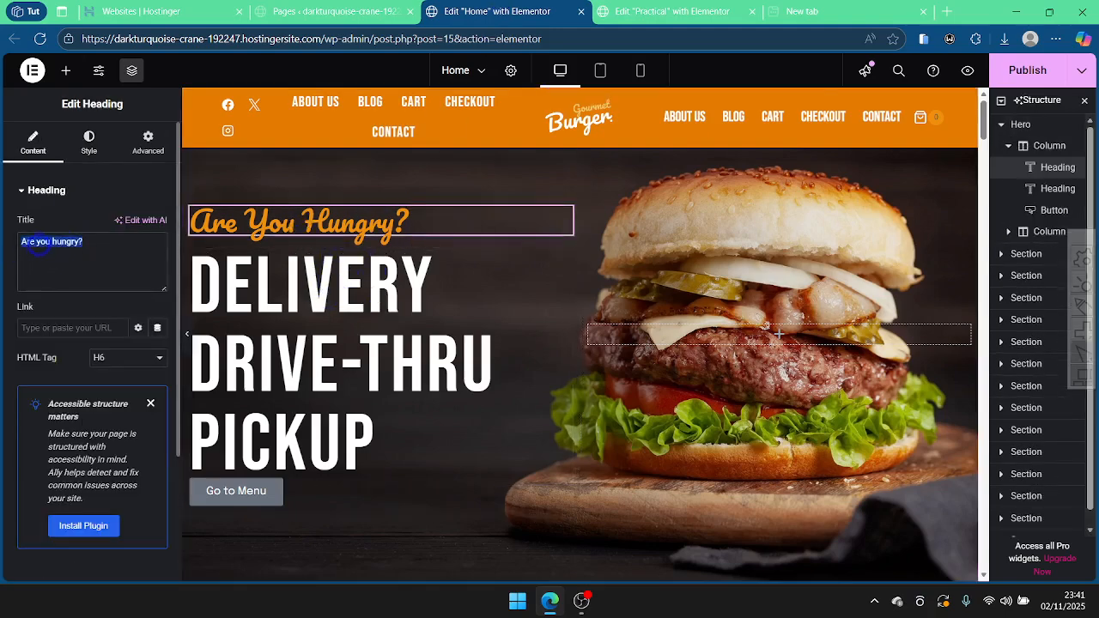
pyautogui.rightClick(41, 246)
pyautogui.click(97, 306)
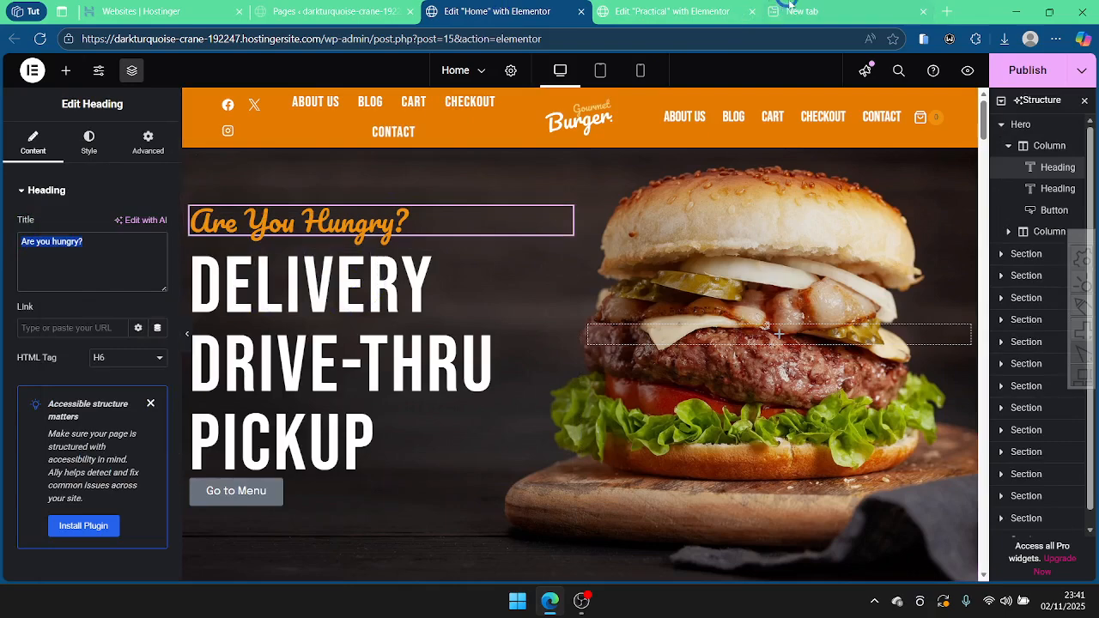
pyautogui.click(674, 11)
pyautogui.moveTo(126, 249); pyautogui.dragTo(22, 251)
pyautogui.rightClick(52, 241)
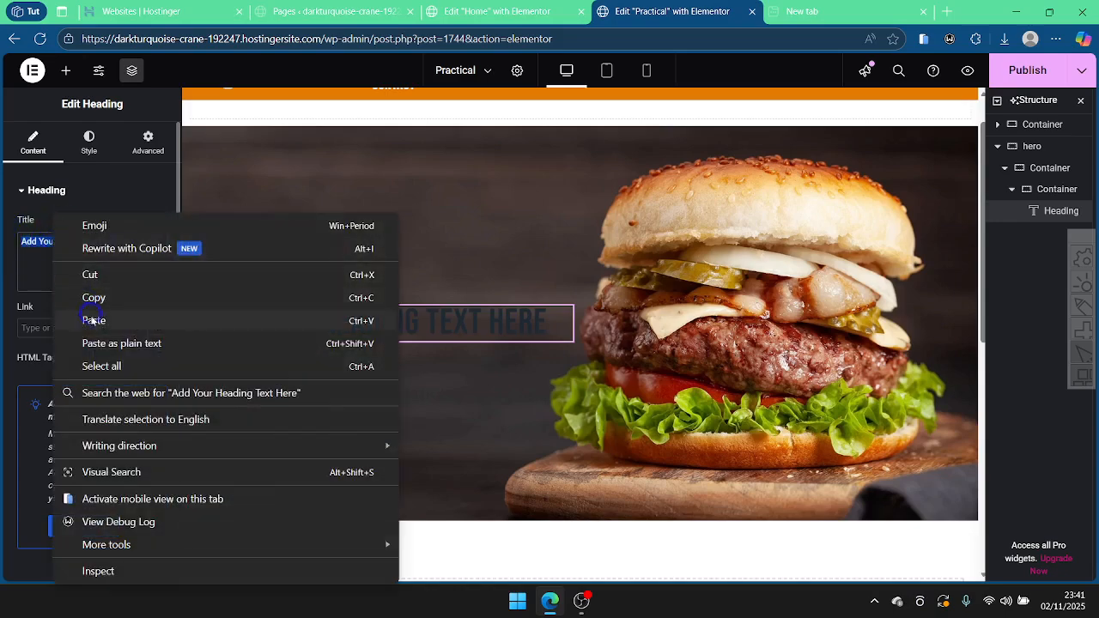
pyautogui.click(94, 323)
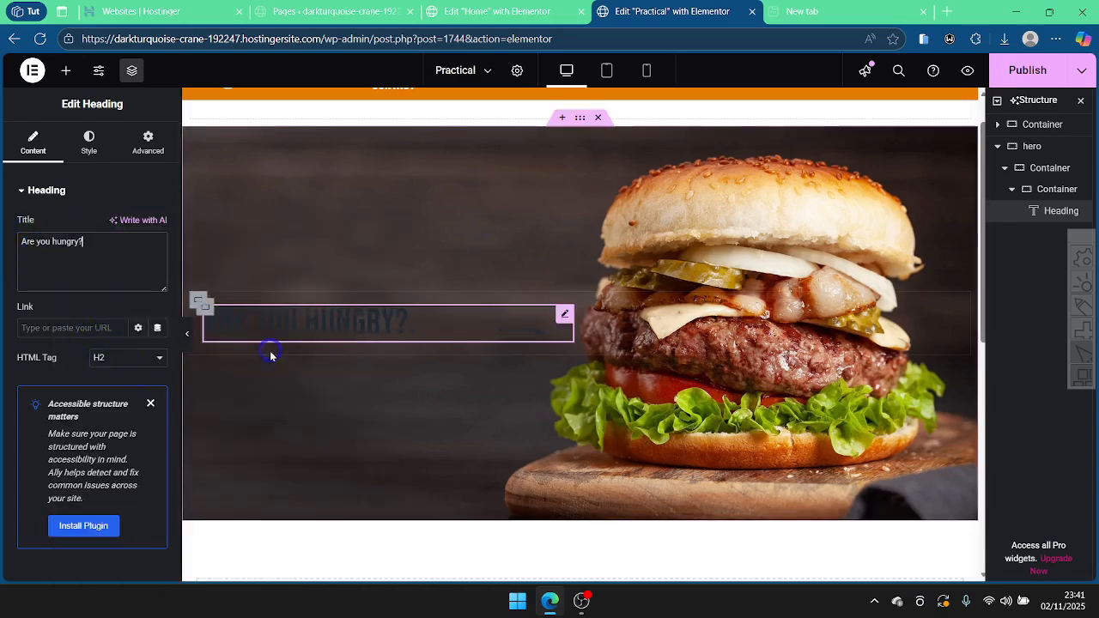
# Step: Set the "Are you hungry?" heading's text color to the global Theme Accent color
pyautogui.click(90, 146)
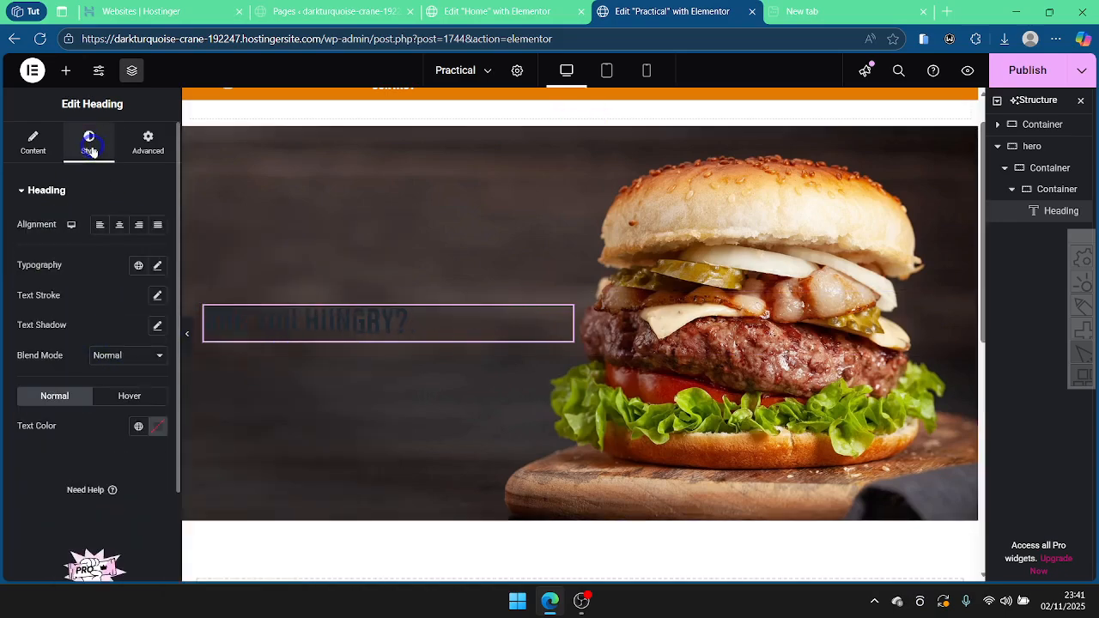
pyautogui.click(155, 396)
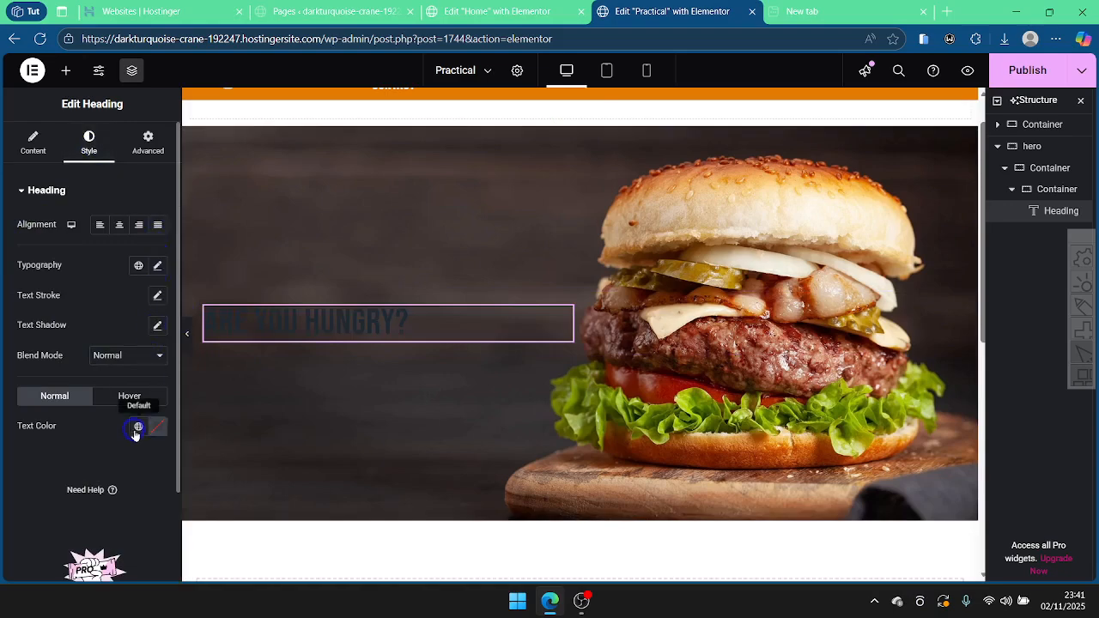
pyautogui.click(137, 427)
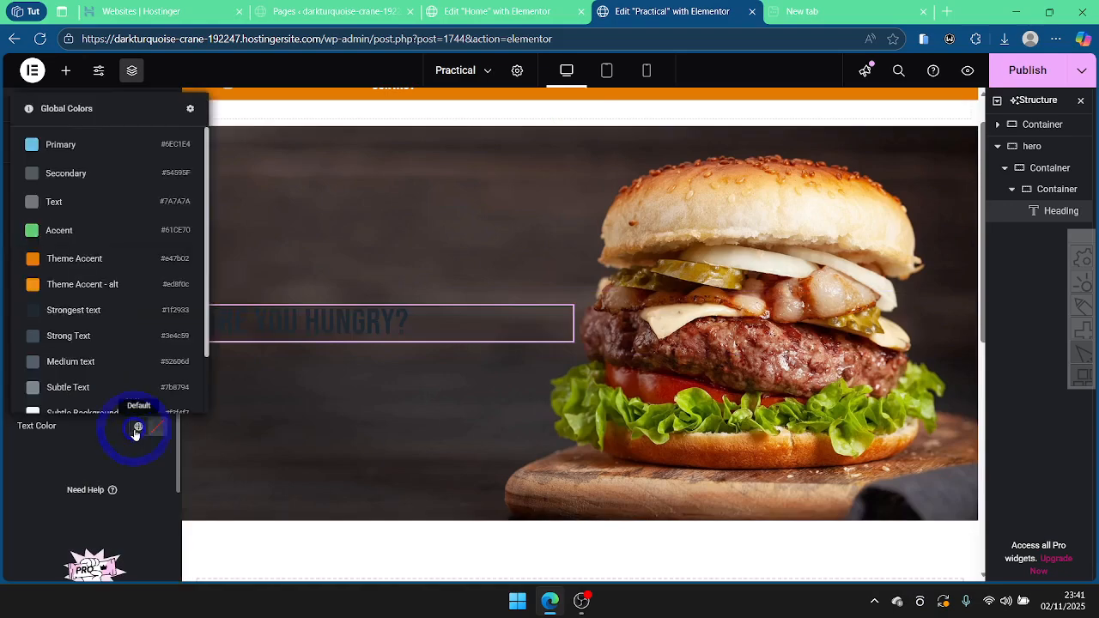
pyautogui.click(72, 258)
# Step: Compare the heading with the Home page's original and inspect the original's typography settings, then return to the Practical page
pyautogui.click(498, 11)
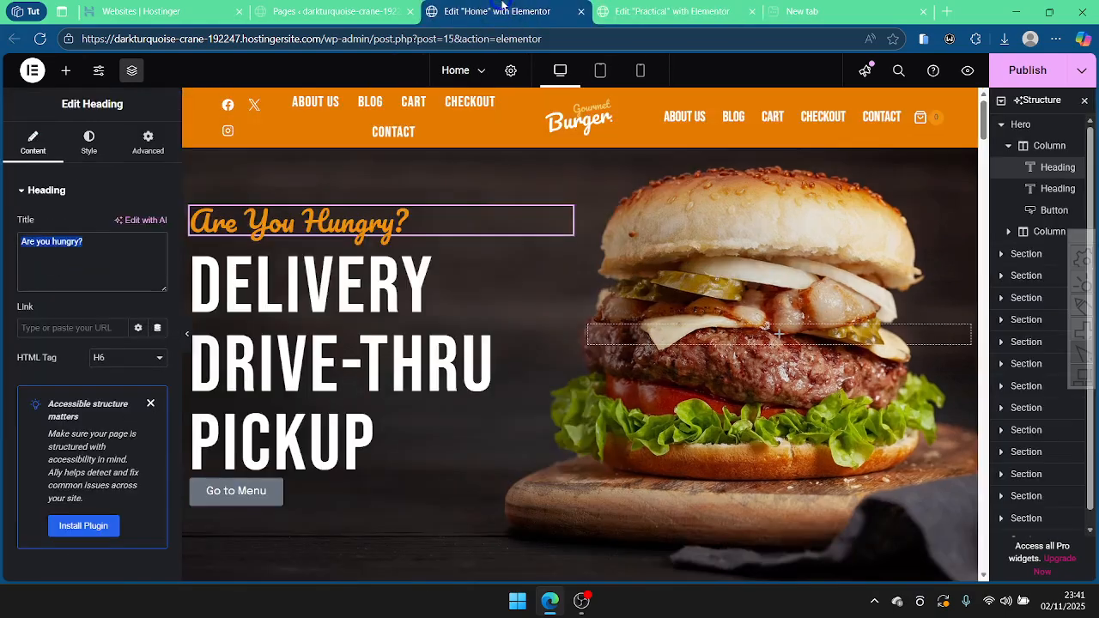
pyautogui.click(658, 10)
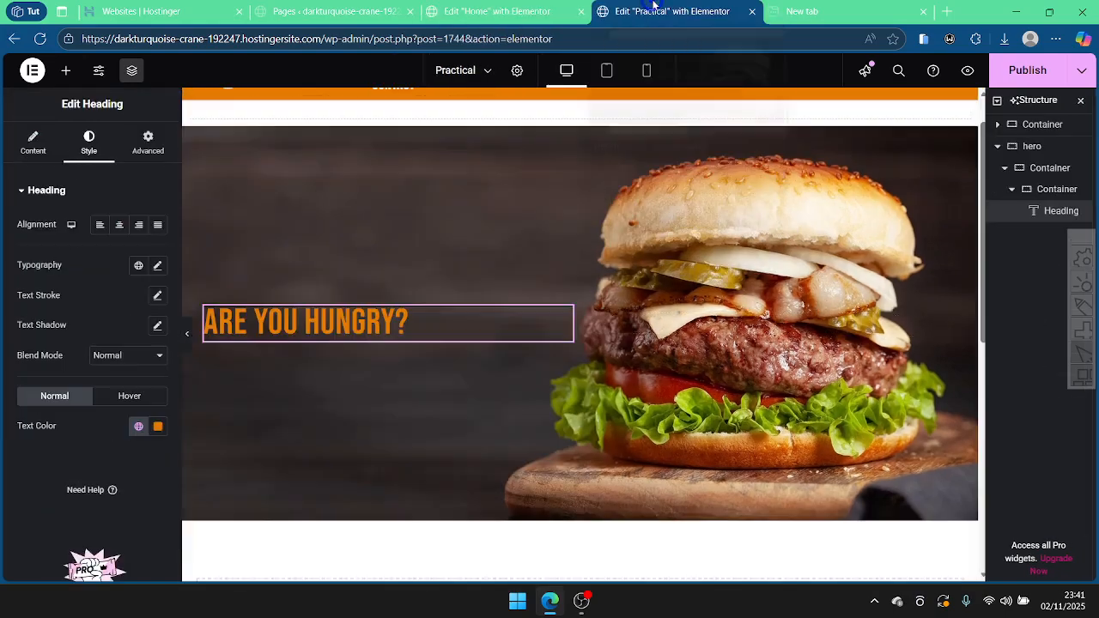
pyautogui.click(524, 12)
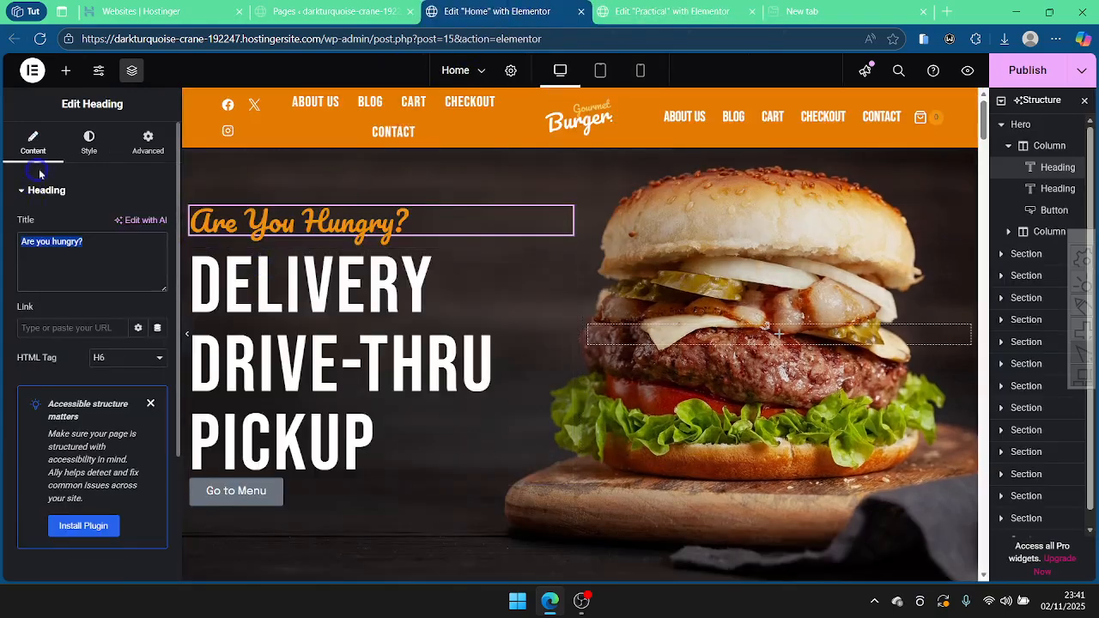
pyautogui.click(89, 142)
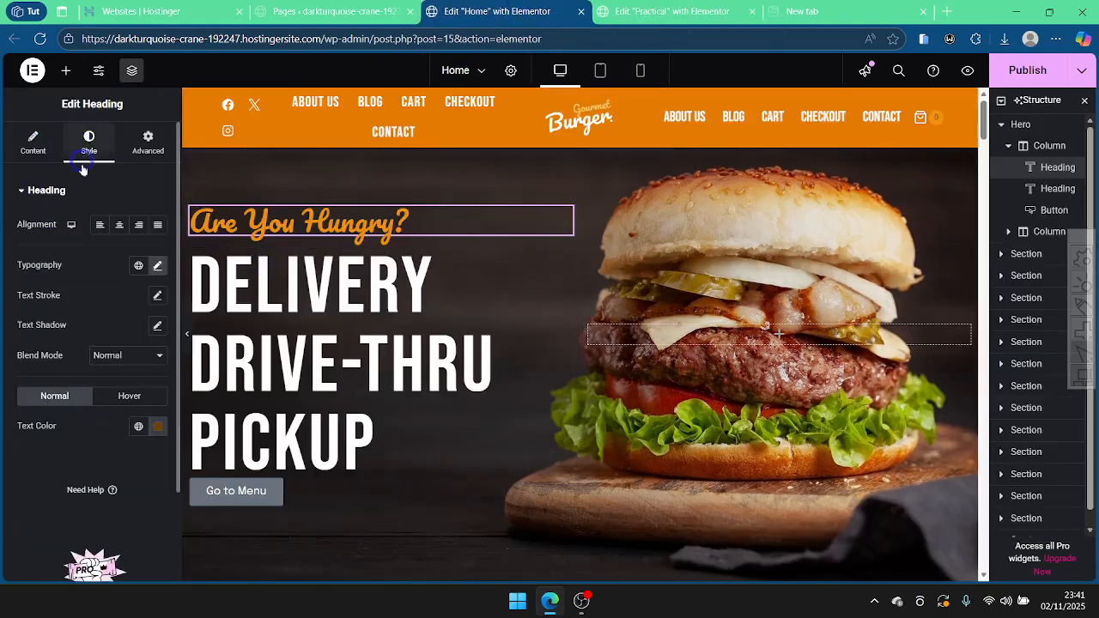
pyautogui.click(157, 265)
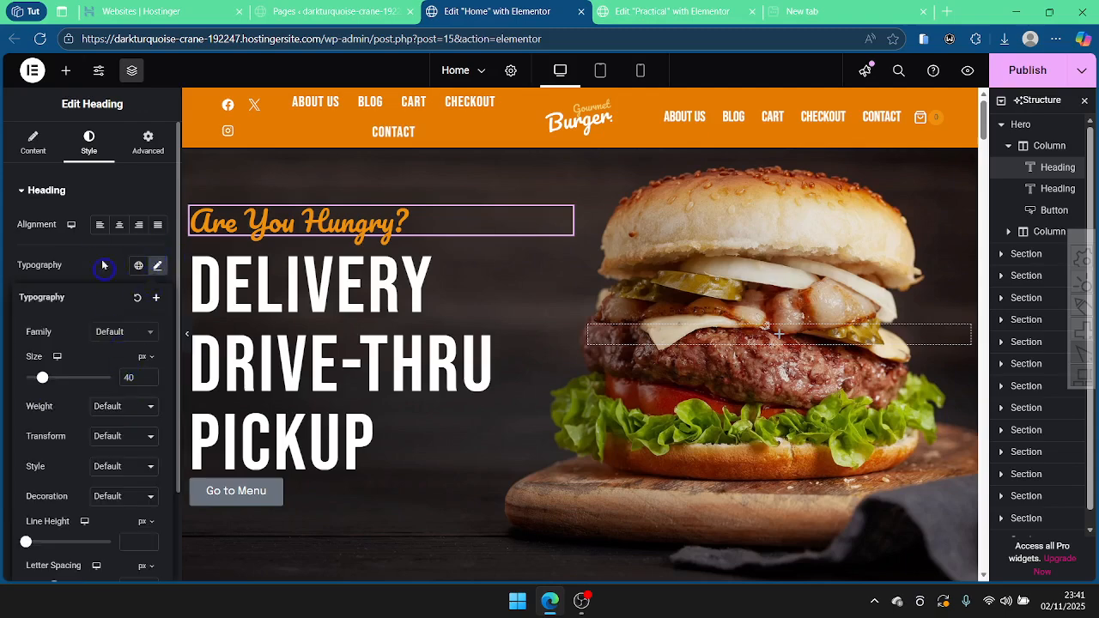
pyautogui.click(93, 197)
pyautogui.click(615, 8)
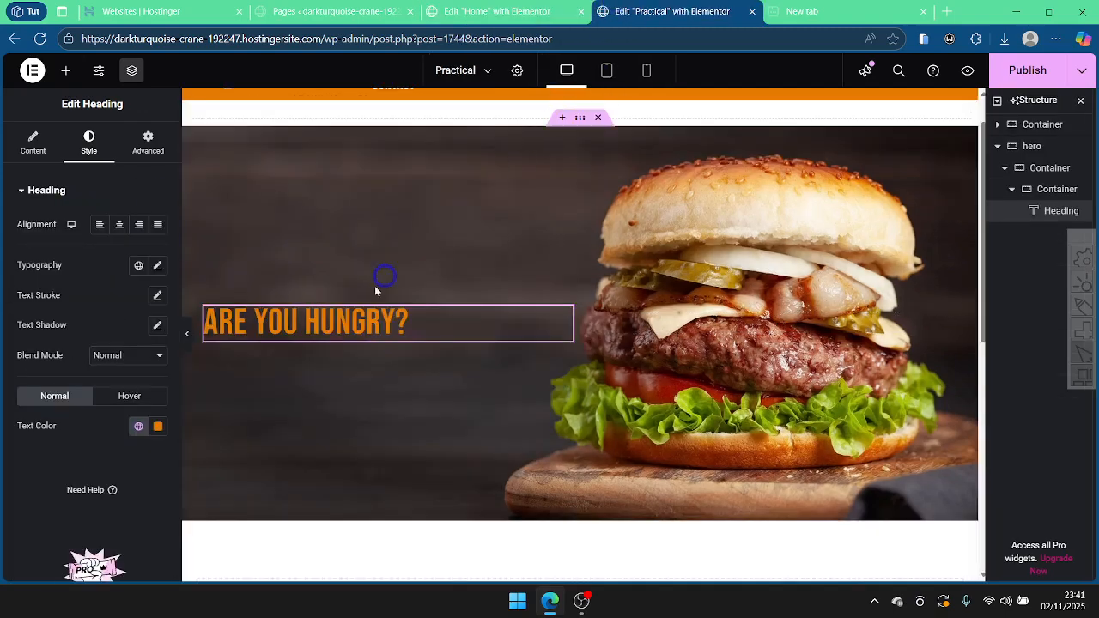
# Step: Set the "Are you hungry?" heading's font family to Bad Script and its weight to Bold
pyautogui.click(140, 266)
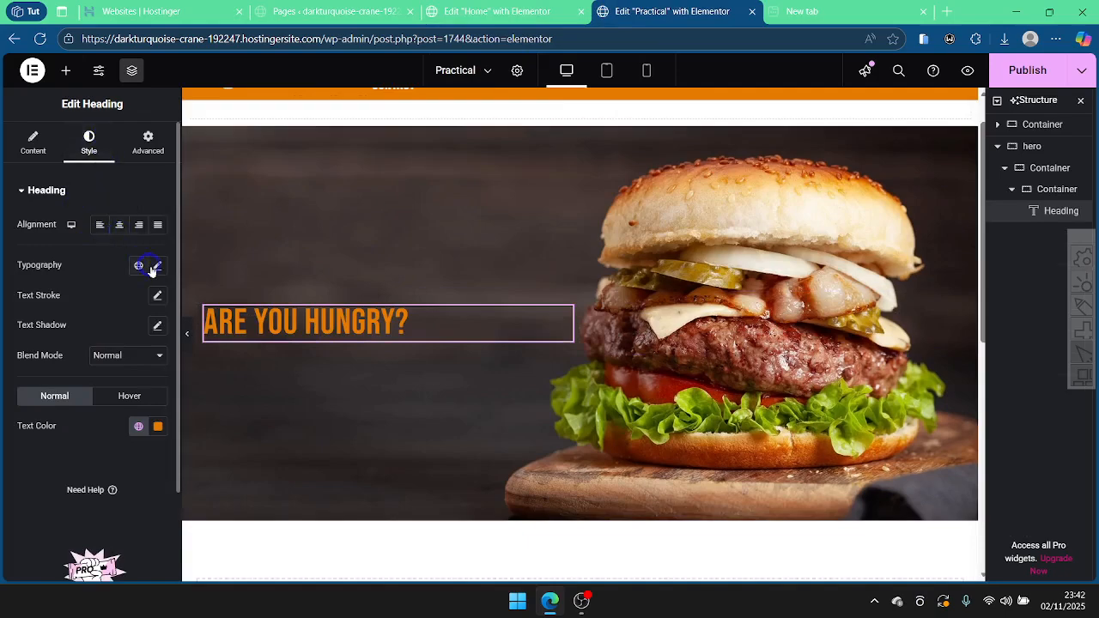
pyautogui.click(156, 270)
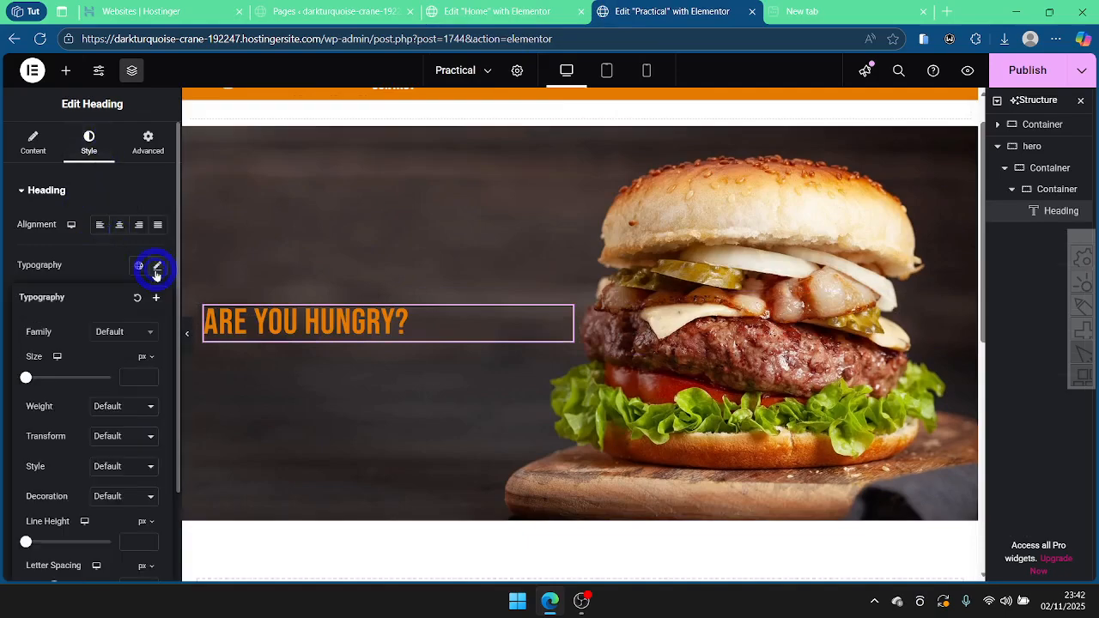
pyautogui.click(130, 334)
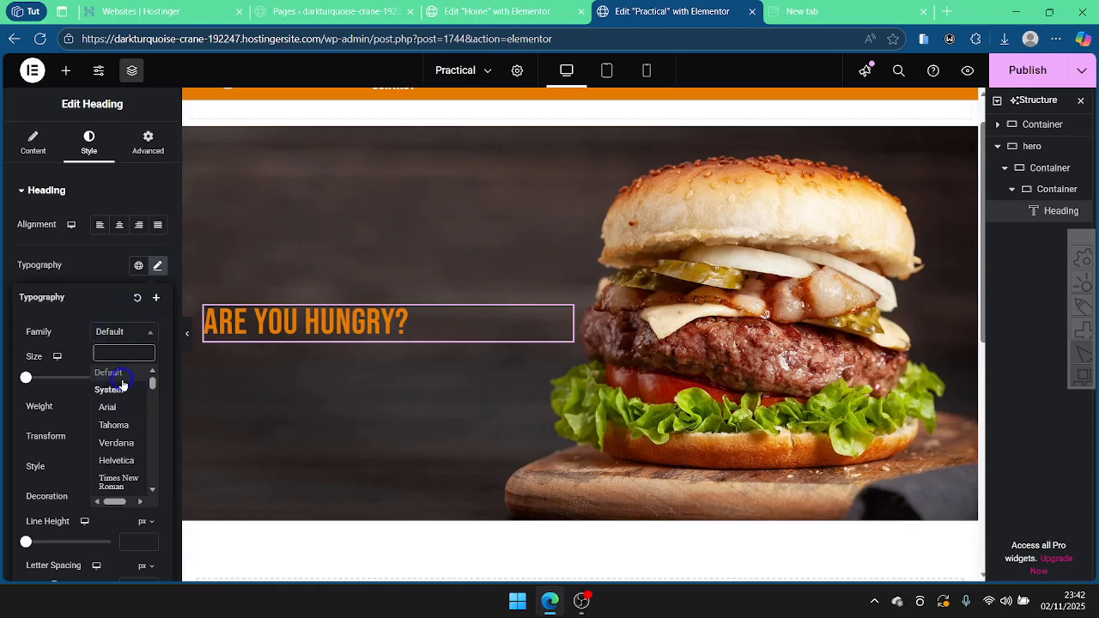
pyautogui.write('bad')
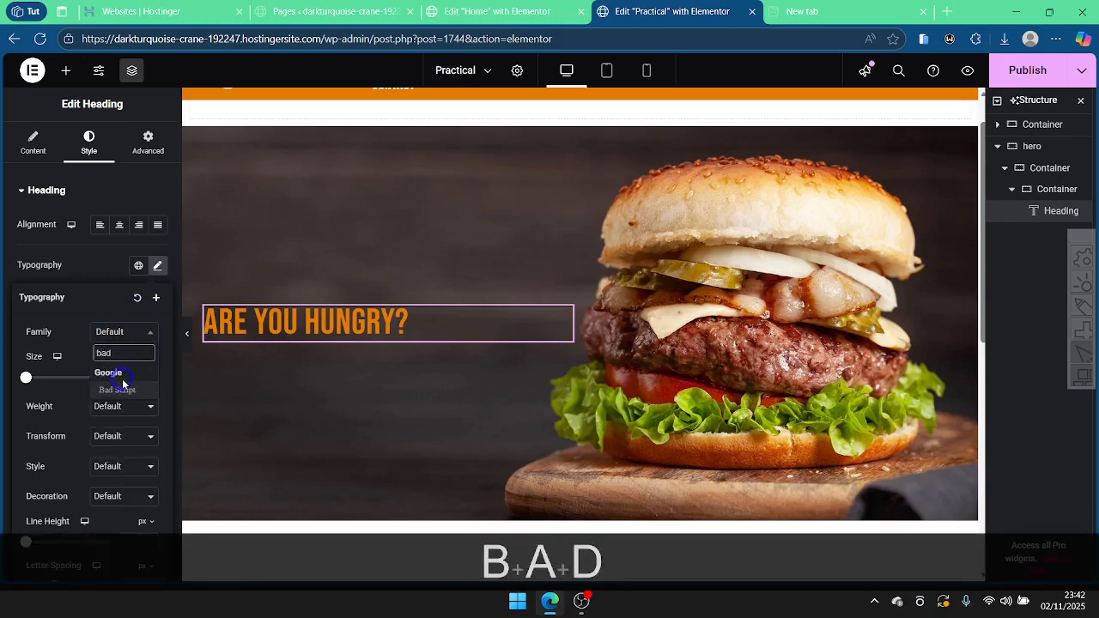
pyautogui.click(118, 389)
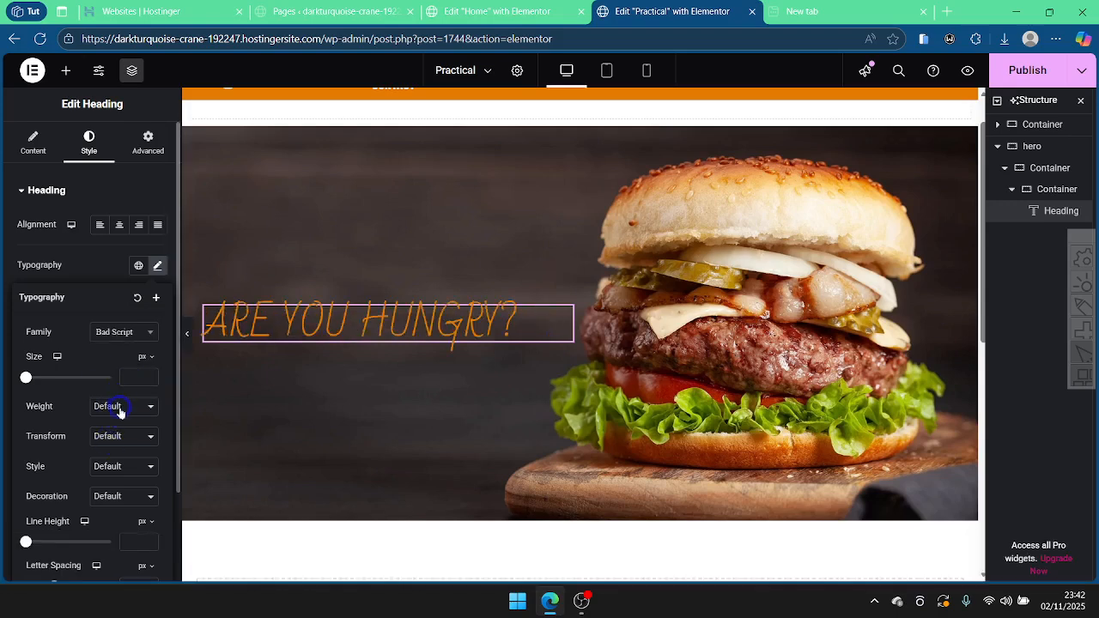
pyautogui.click(119, 409)
pyautogui.click(120, 384)
pyautogui.click(124, 435)
pyautogui.click(125, 435)
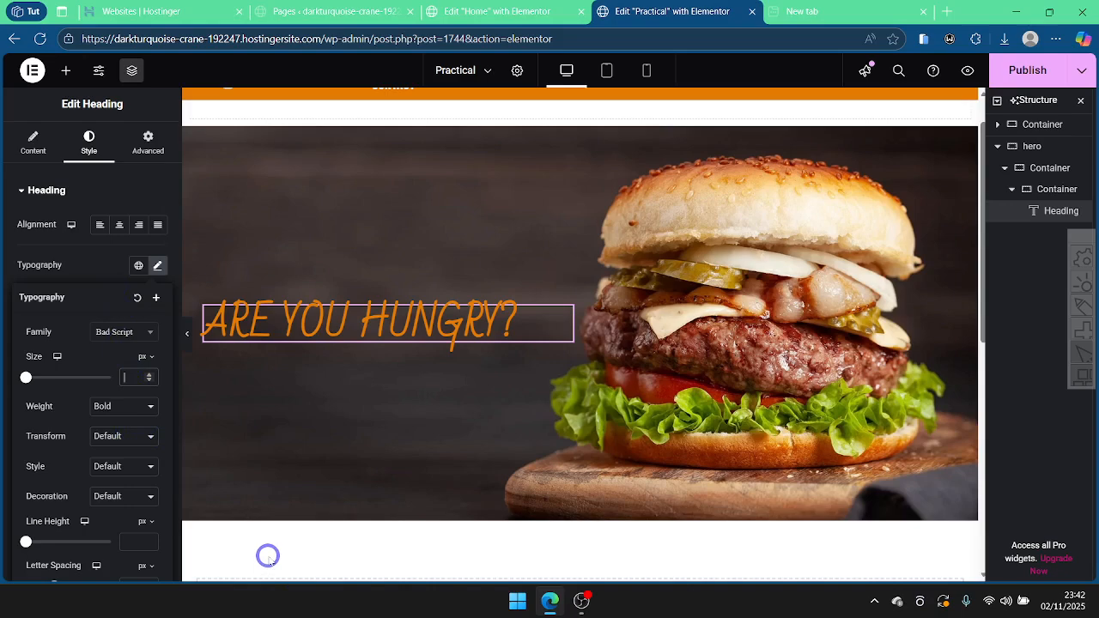
# Step: Try a 45 px font size on the "Are you hungry?" heading, and reduce it to 35 px
pyautogui.write('45')
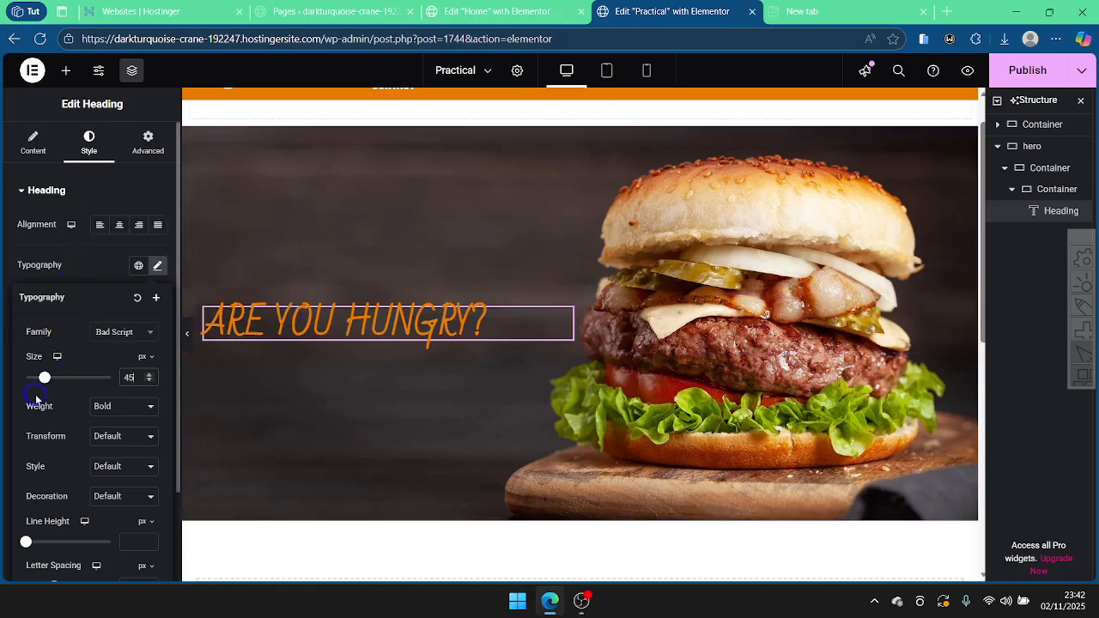
pyautogui.click(150, 381)
pyautogui.click(150, 381)
pyautogui.click(149, 381)
pyautogui.click(150, 381)
pyautogui.click(149, 382)
pyautogui.click(149, 381)
pyautogui.click(149, 381)
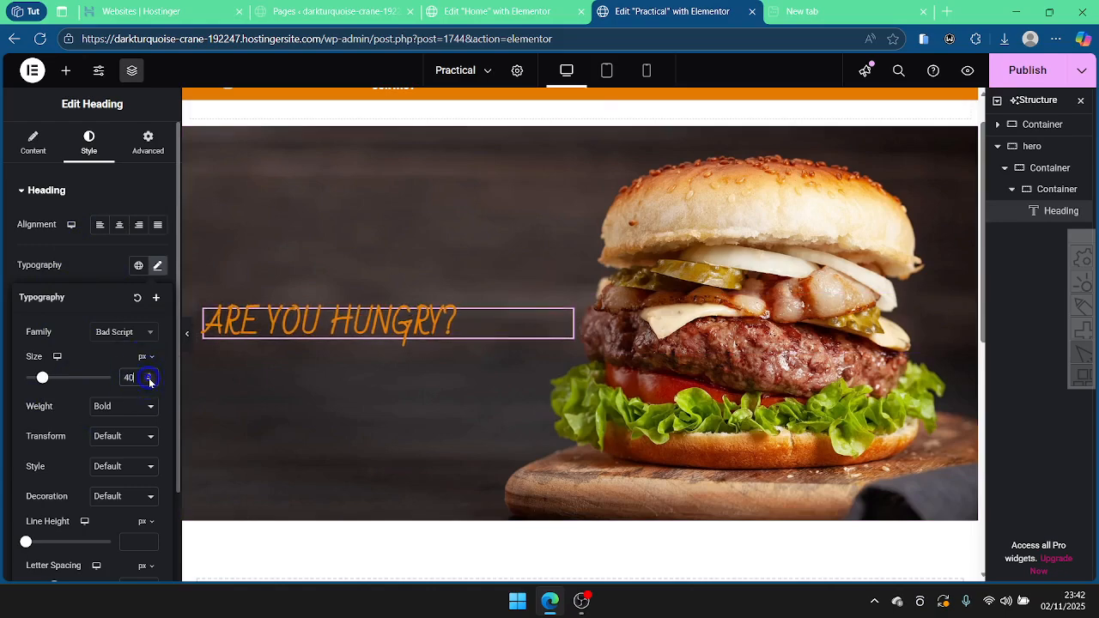
pyautogui.click(150, 382)
pyautogui.click(149, 382)
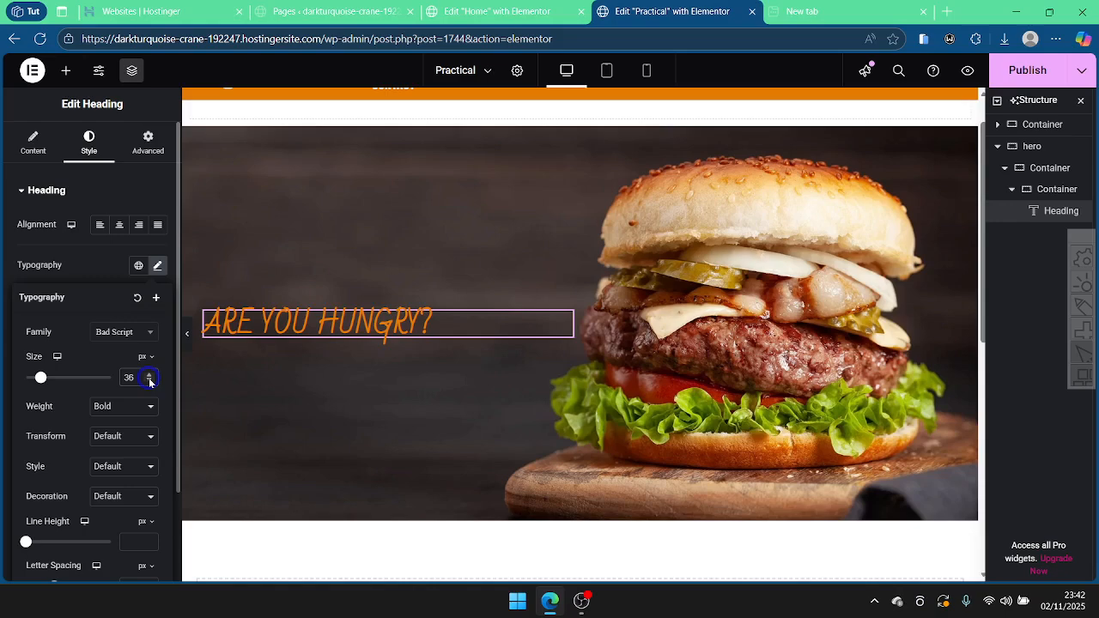
pyautogui.click(149, 381)
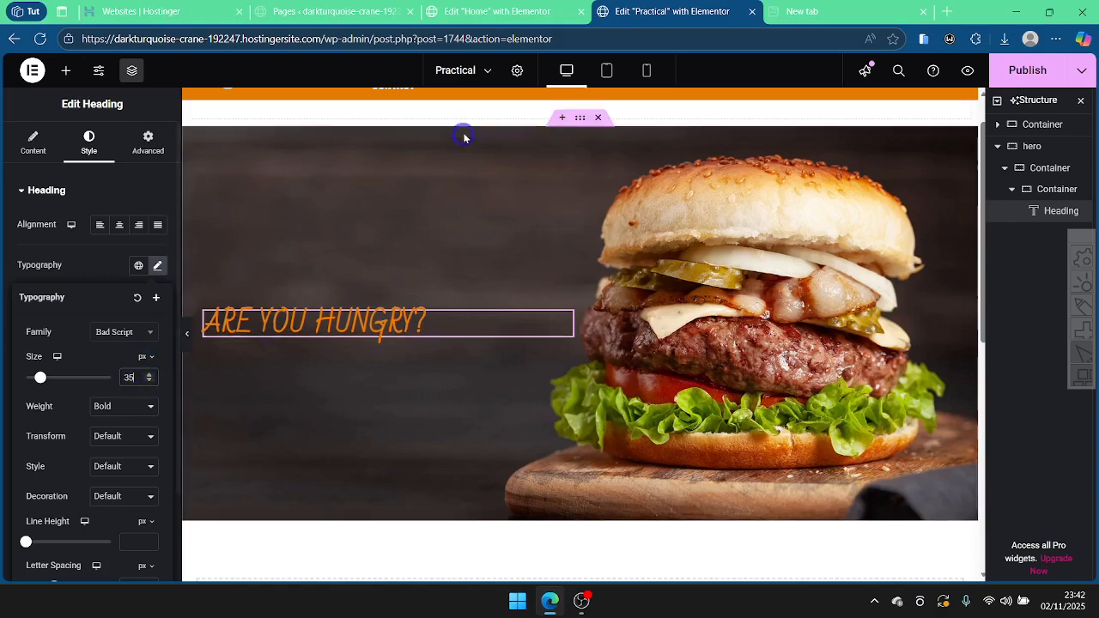
# Step: Copy the Home page's "Are you hungry?" heading and paste its style onto the matching heading on the Practical page
pyautogui.click(474, 12)
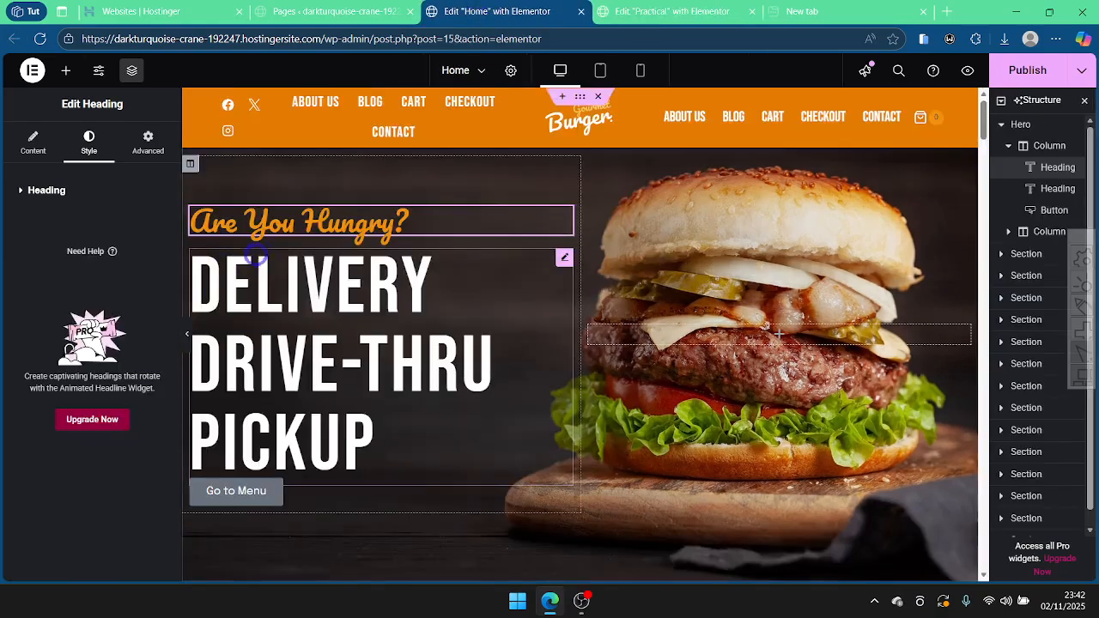
pyautogui.rightClick(335, 221)
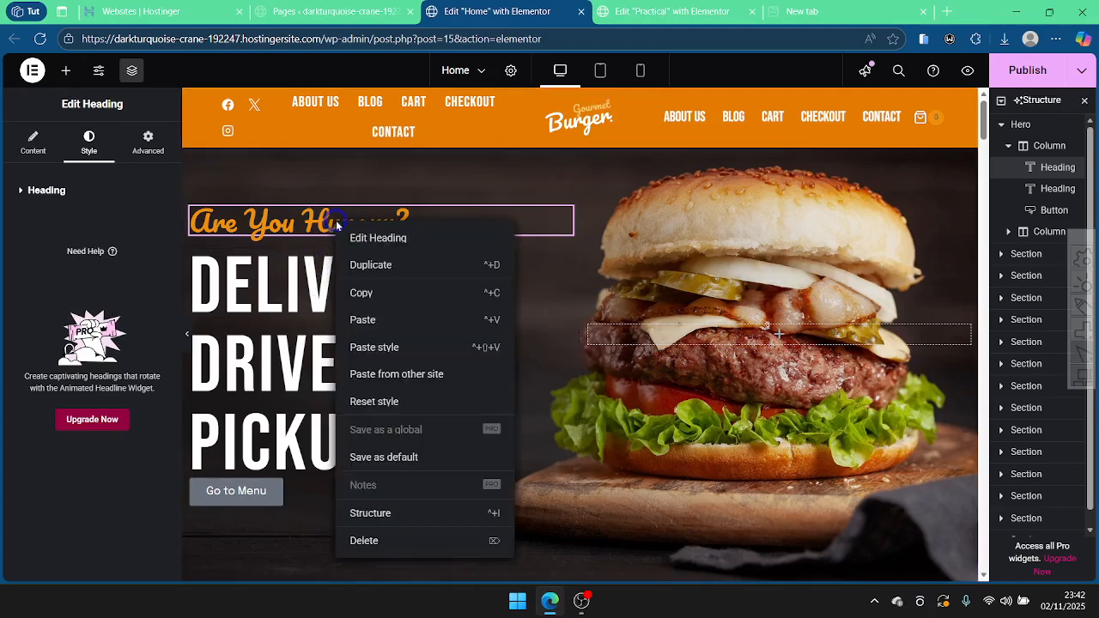
pyautogui.click(364, 290)
pyautogui.click(670, 11)
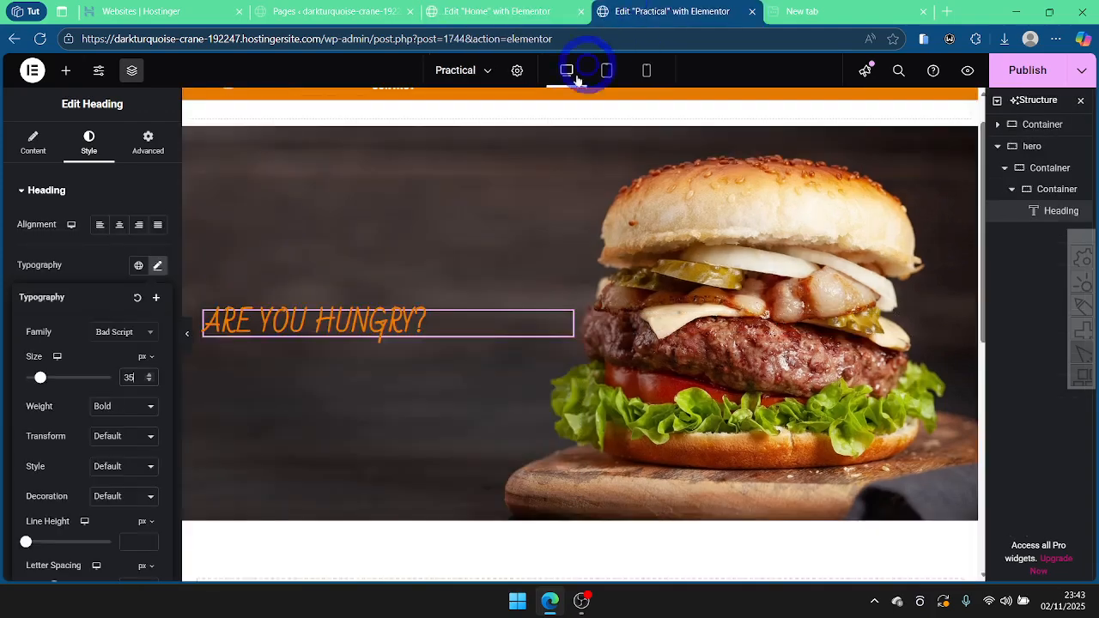
pyautogui.rightClick(340, 323)
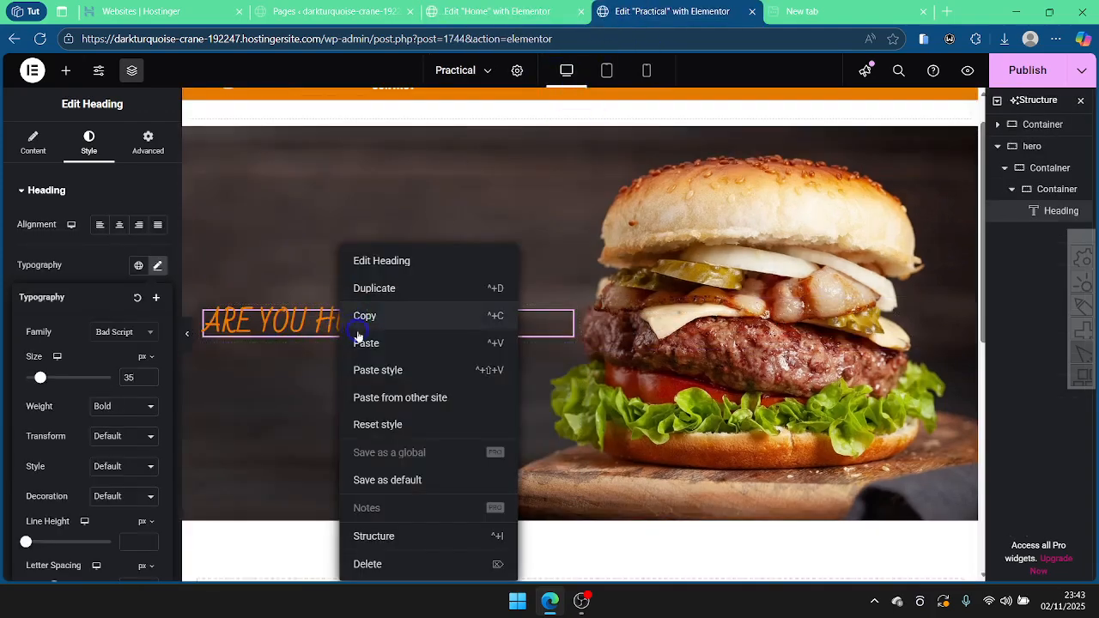
pyautogui.click(385, 370)
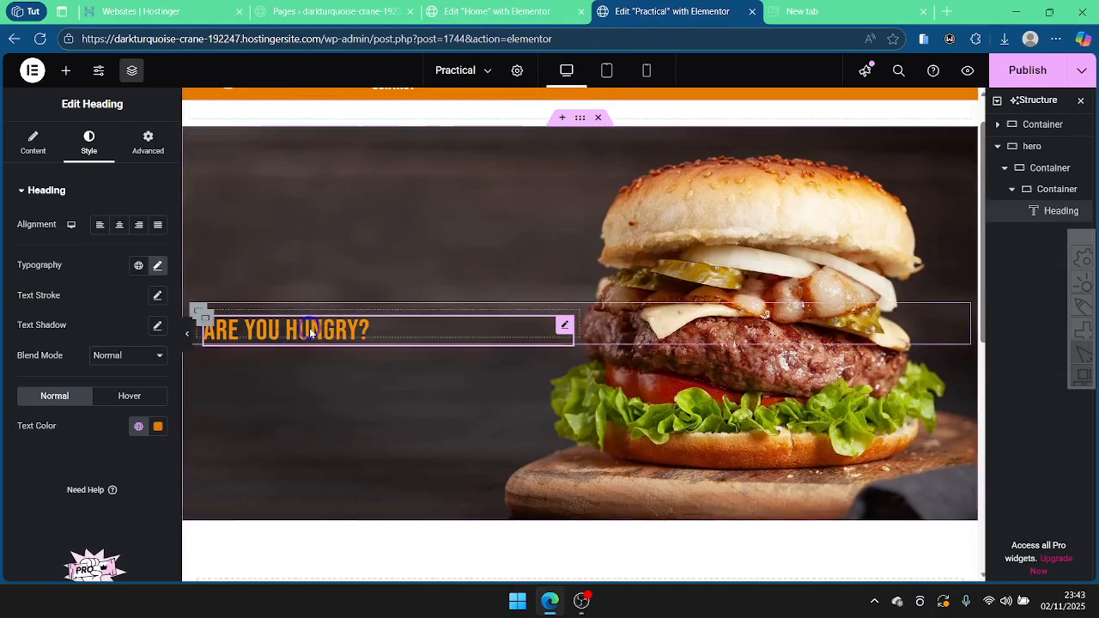
# Step: Compare with the Home page, paste the copied "Are you hungry?" heading into the Practical hero container, and delete the manually built one
pyautogui.click(496, 11)
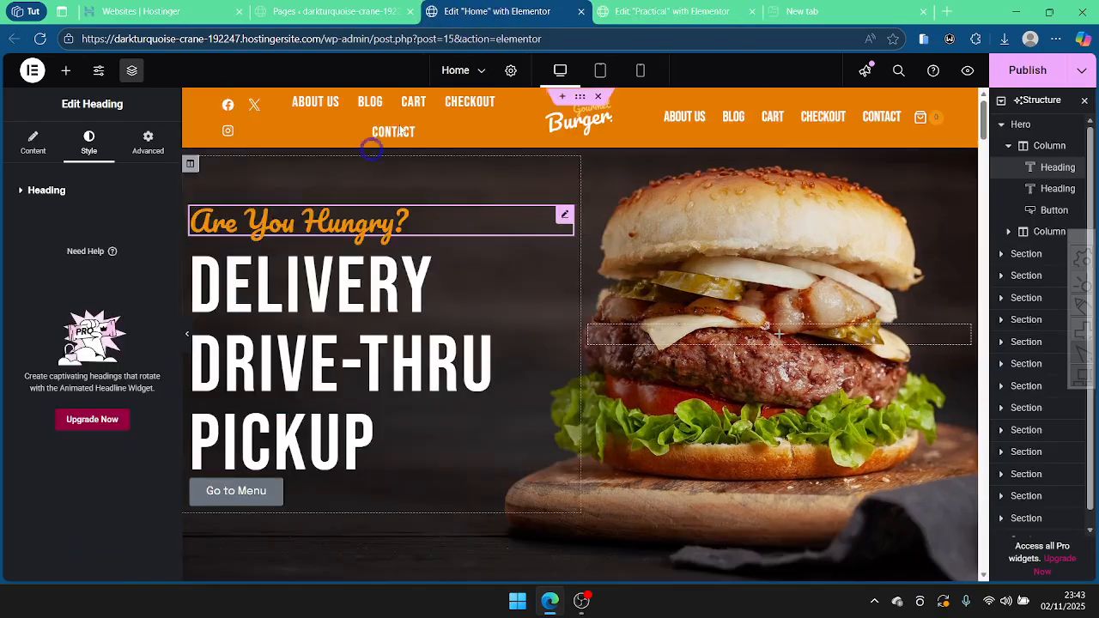
pyautogui.click(653, 11)
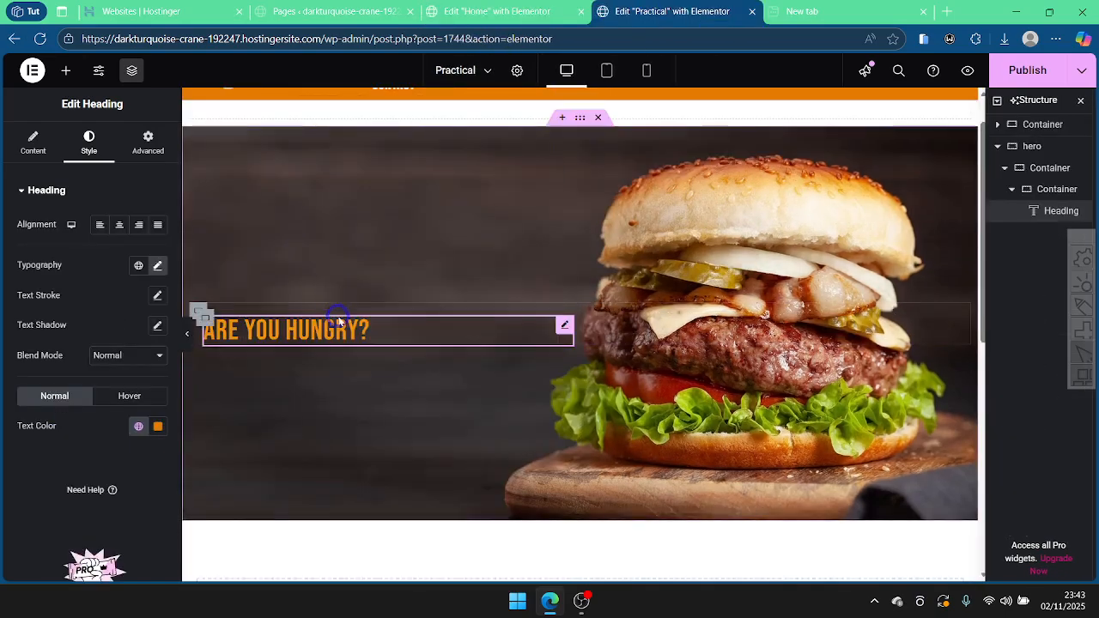
pyautogui.rightClick(371, 334)
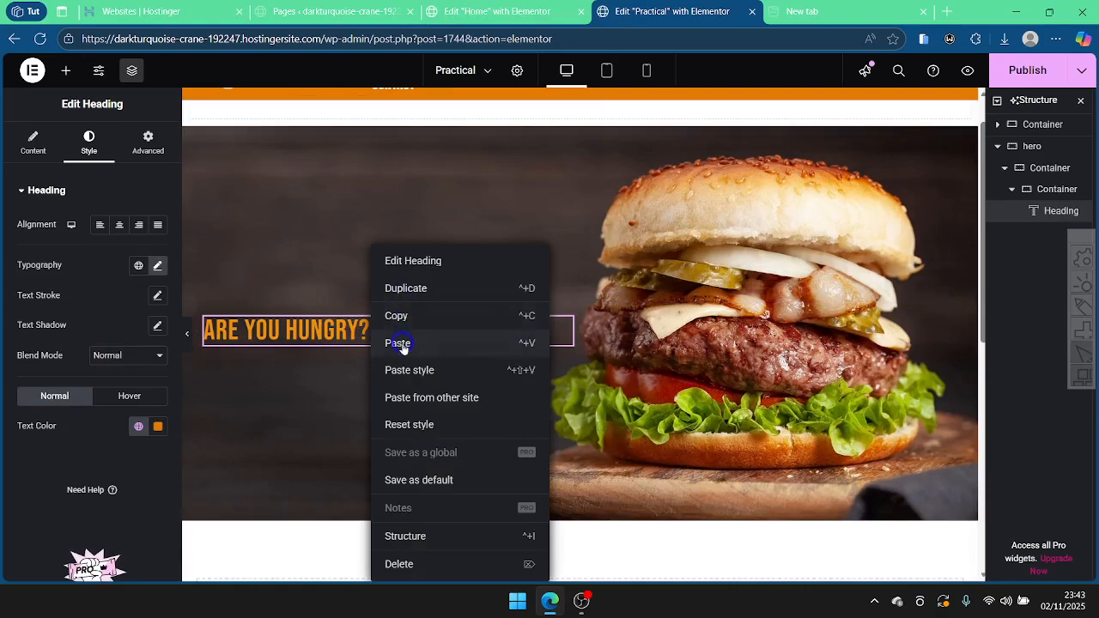
pyautogui.click(394, 344)
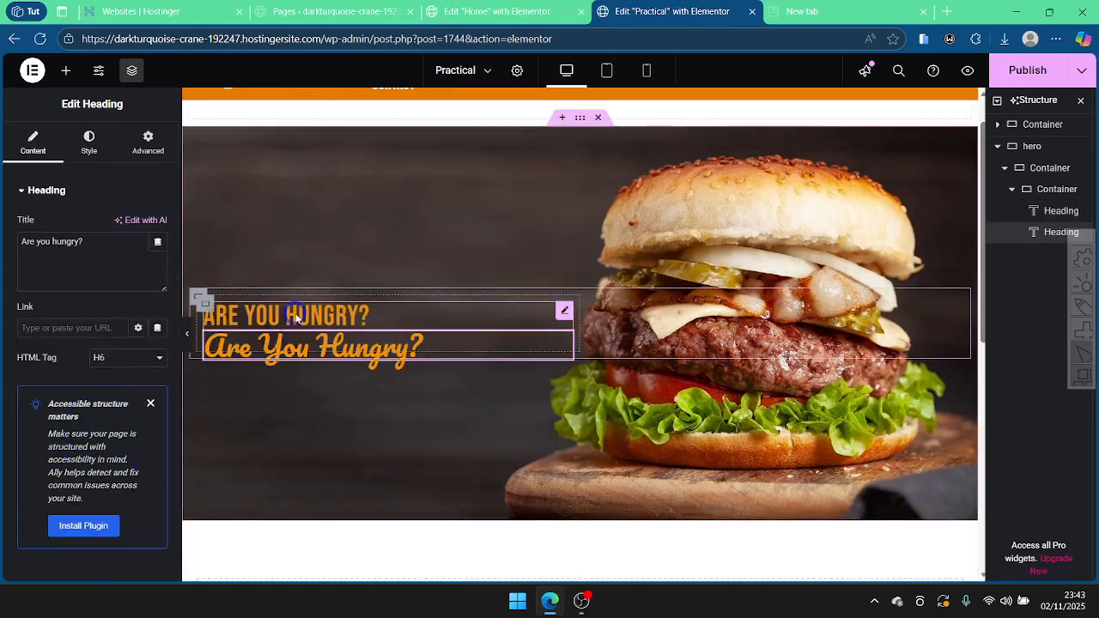
pyautogui.rightClick(311, 336)
pyautogui.click(319, 564)
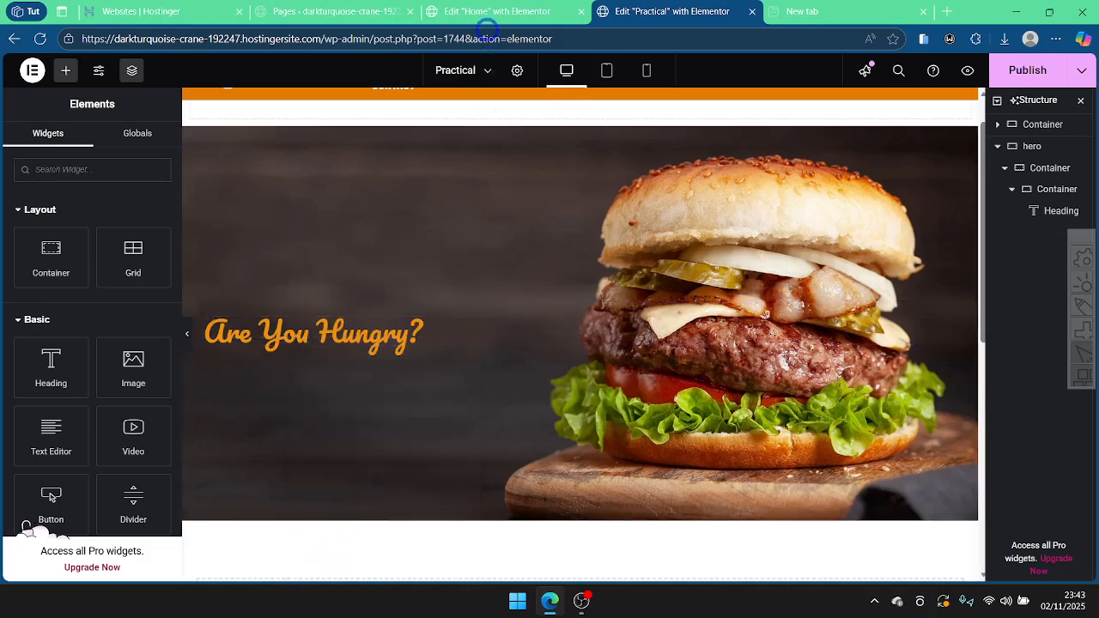
# Step: Copy the Home page's "DELIVERY DRIVE-THRU PICKUP" heading and paste it below "Are you hungry?" in the Practical page's hero
pyautogui.click(489, 11)
pyautogui.rightClick(301, 334)
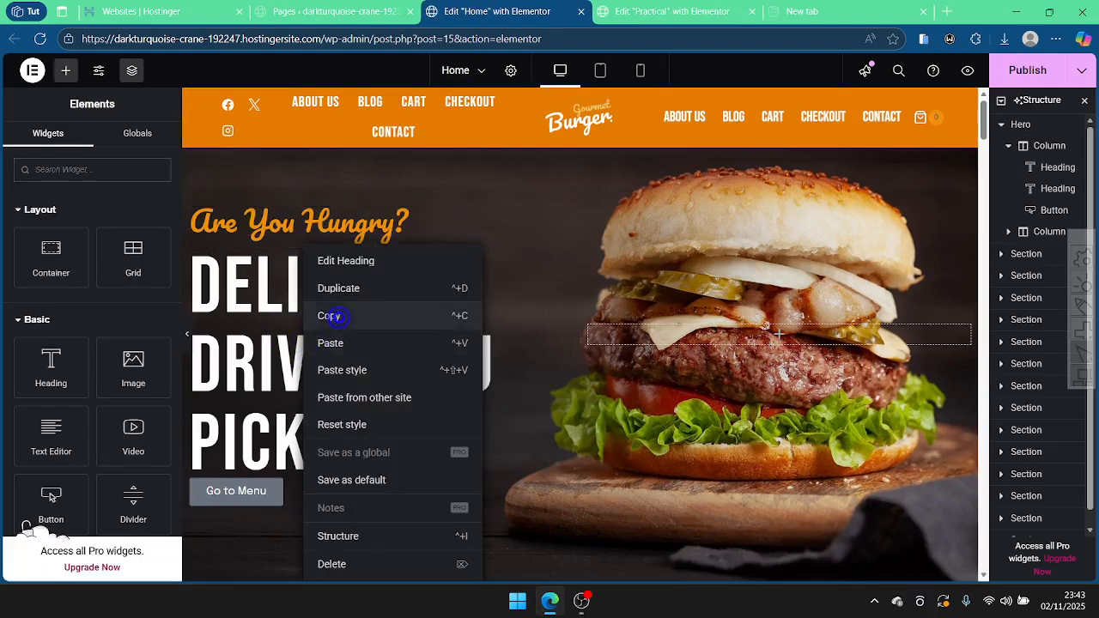
pyautogui.click(339, 320)
pyautogui.click(669, 11)
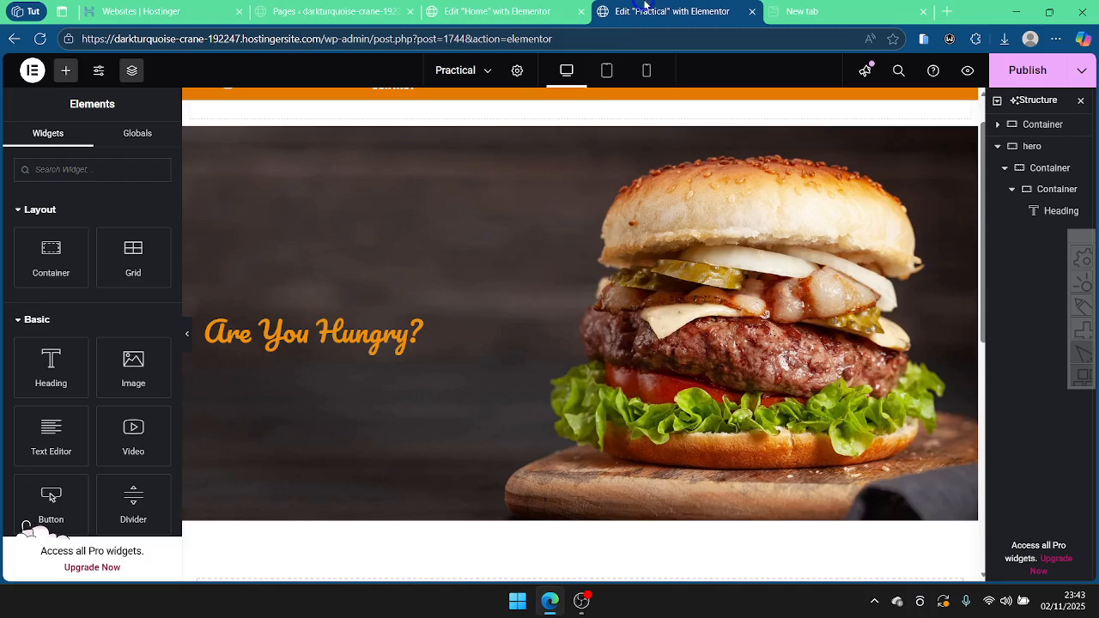
pyautogui.rightClick(305, 344)
pyautogui.click(329, 344)
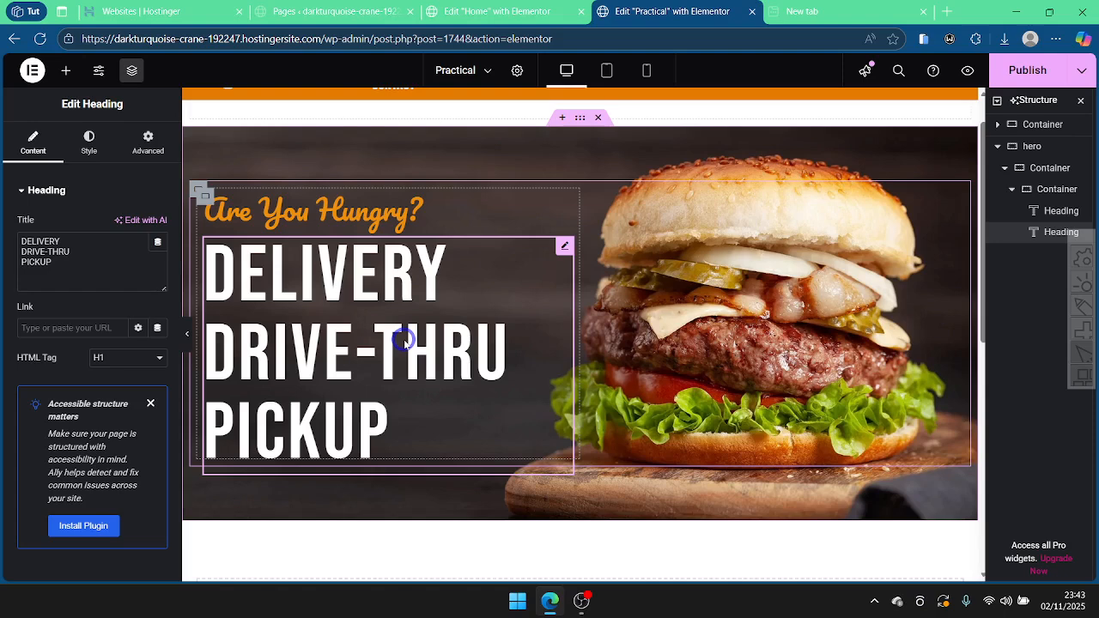
# Step: Add a Heading widget below "DELIVERY DRIVE-THRU PICKUP" and set its text color to the global Subtle Background
pyautogui.click(65, 70)
pyautogui.moveTo(57, 354); pyautogui.dragTo(296, 438)
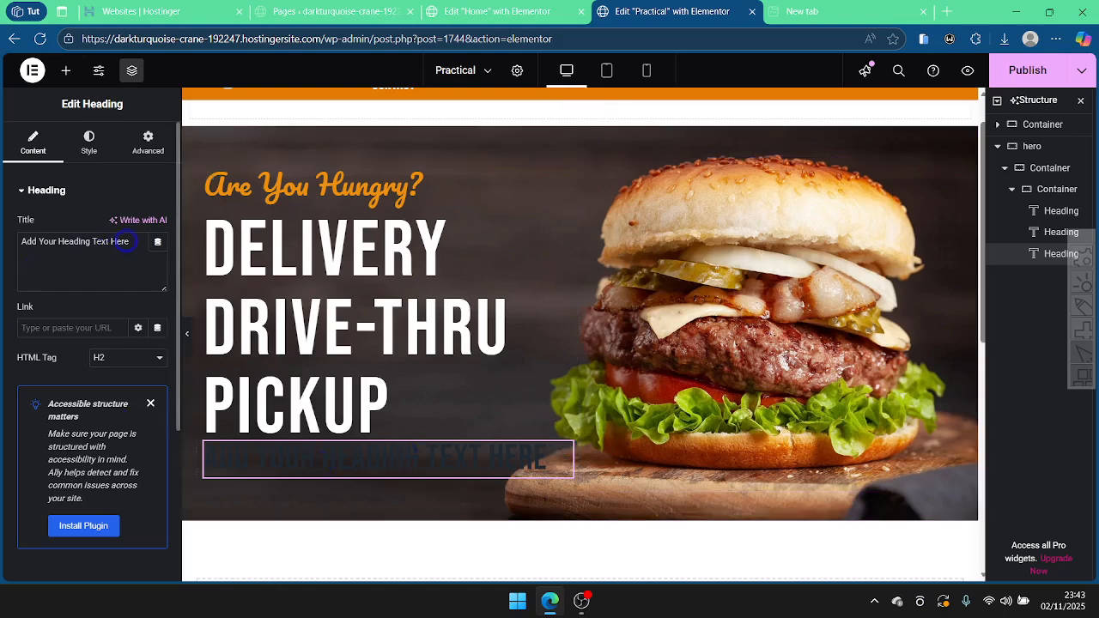
pyautogui.click(89, 142)
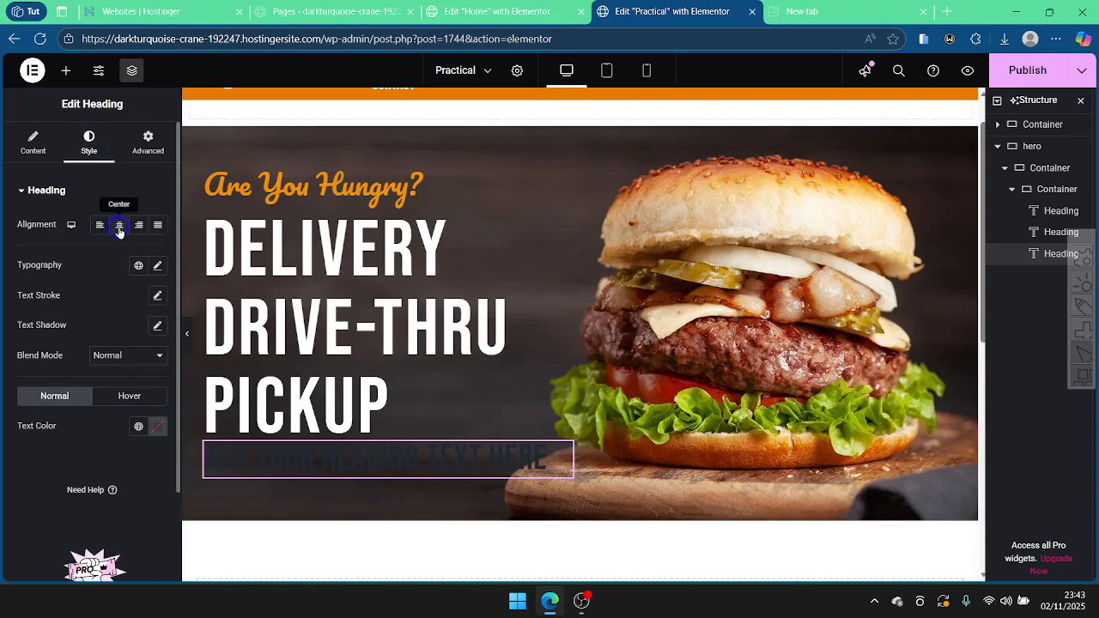
pyautogui.click(138, 426)
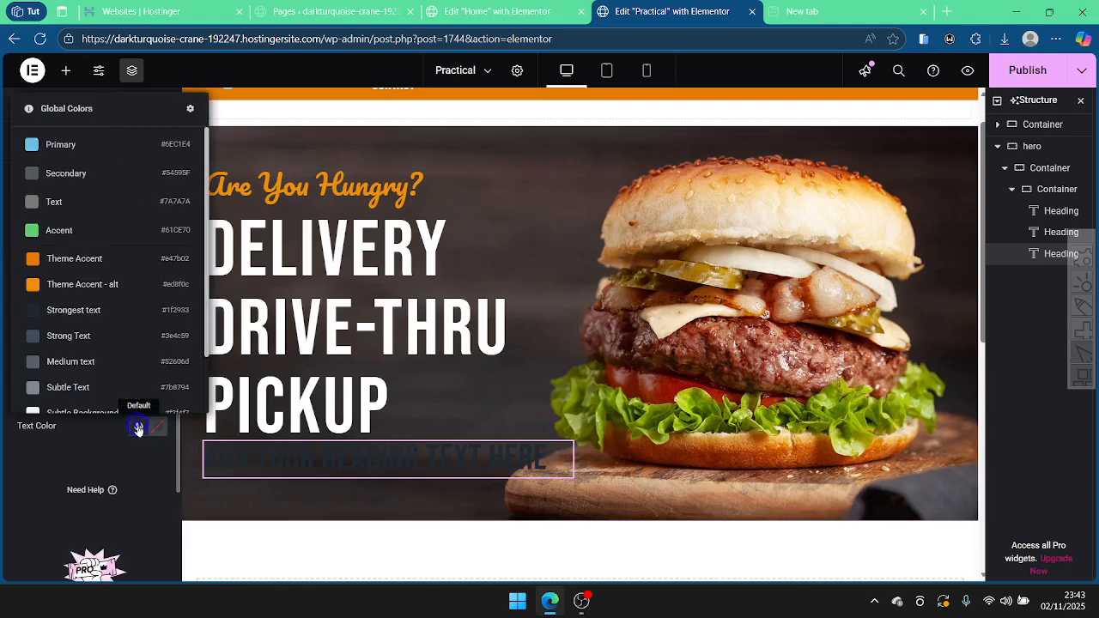
pyautogui.click(82, 411)
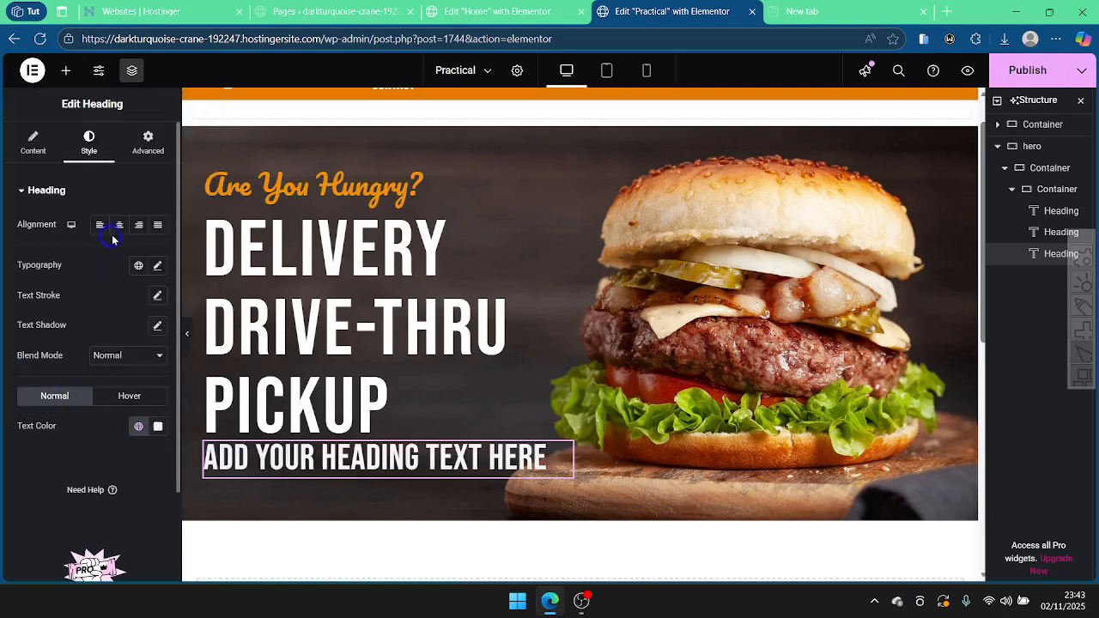
# Step: Shorten the new heading's placeholder title to "Heading Text"
pyautogui.click(33, 140)
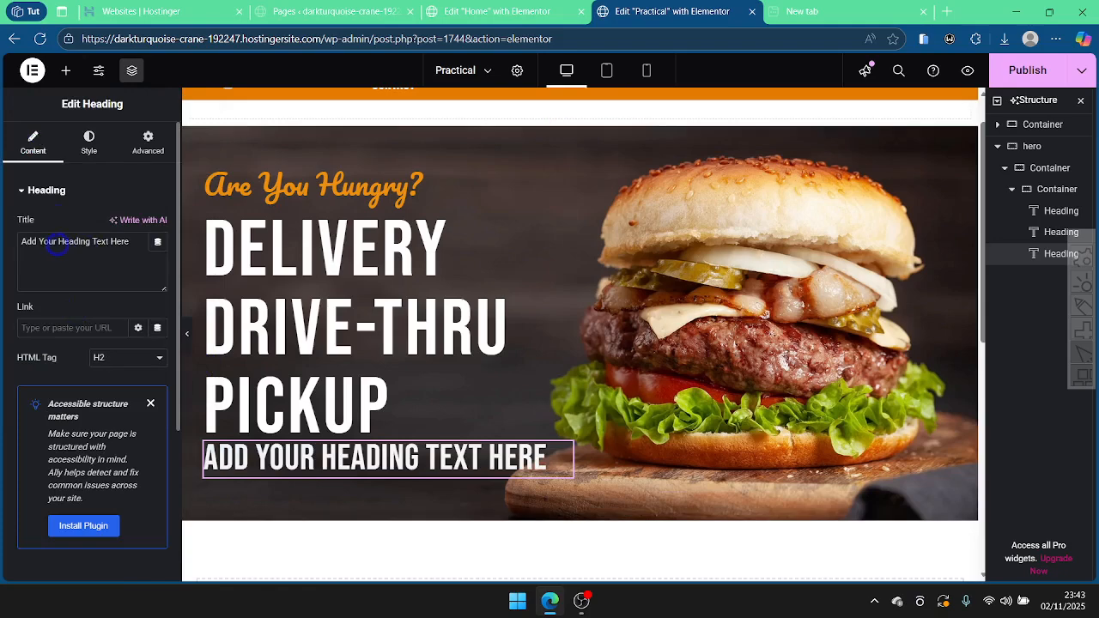
pyautogui.moveTo(57, 244); pyautogui.dragTo(2, 244)
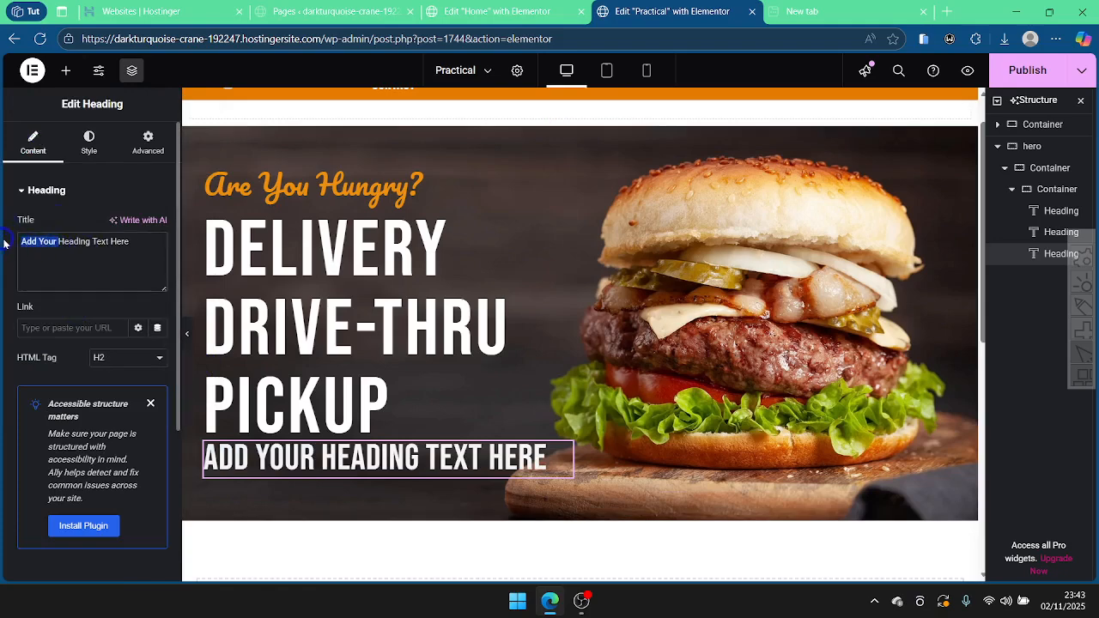
pyautogui.press('BackSpace')
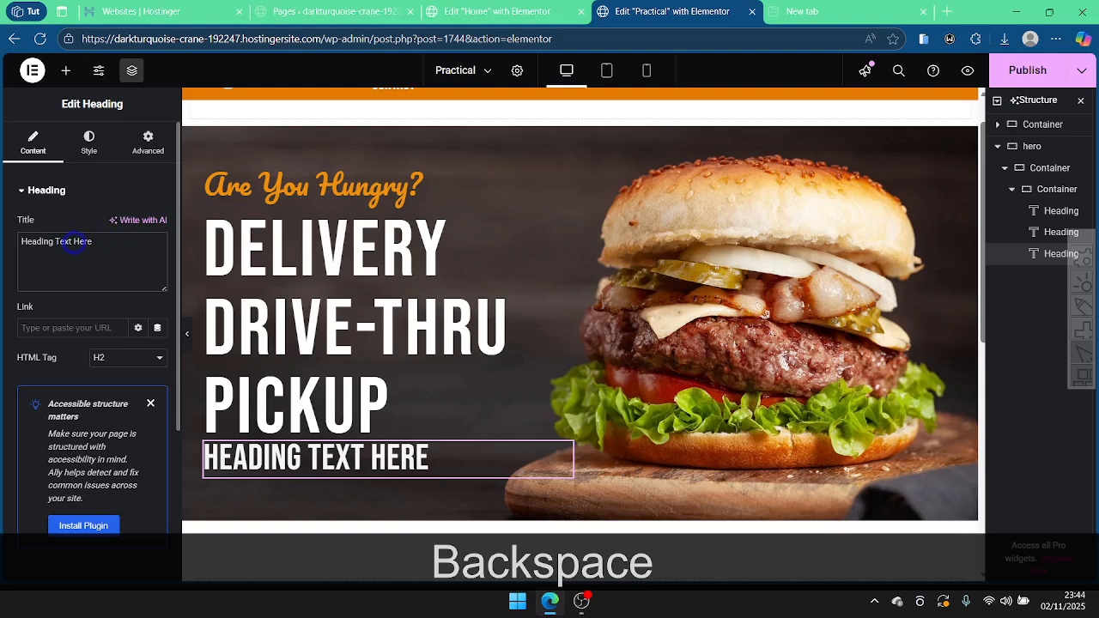
pyautogui.moveTo(75, 243); pyautogui.dragTo(93, 243)
pyautogui.press('BackSpace')
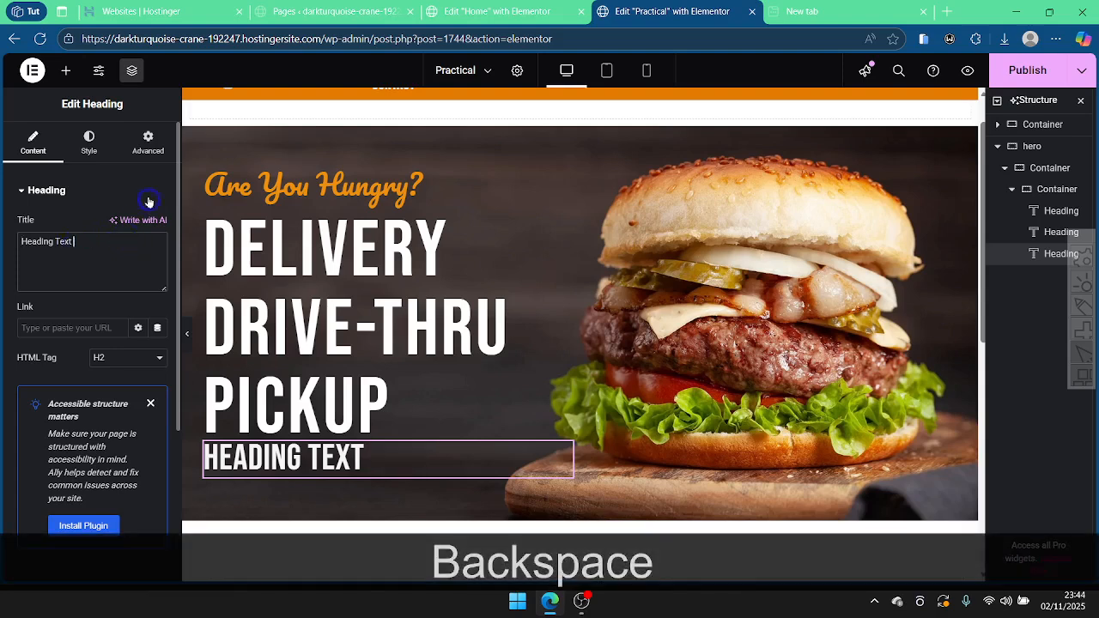
# Step: Try center and right alignment on the "Heading Text" heading and align it left
pyautogui.click(89, 141)
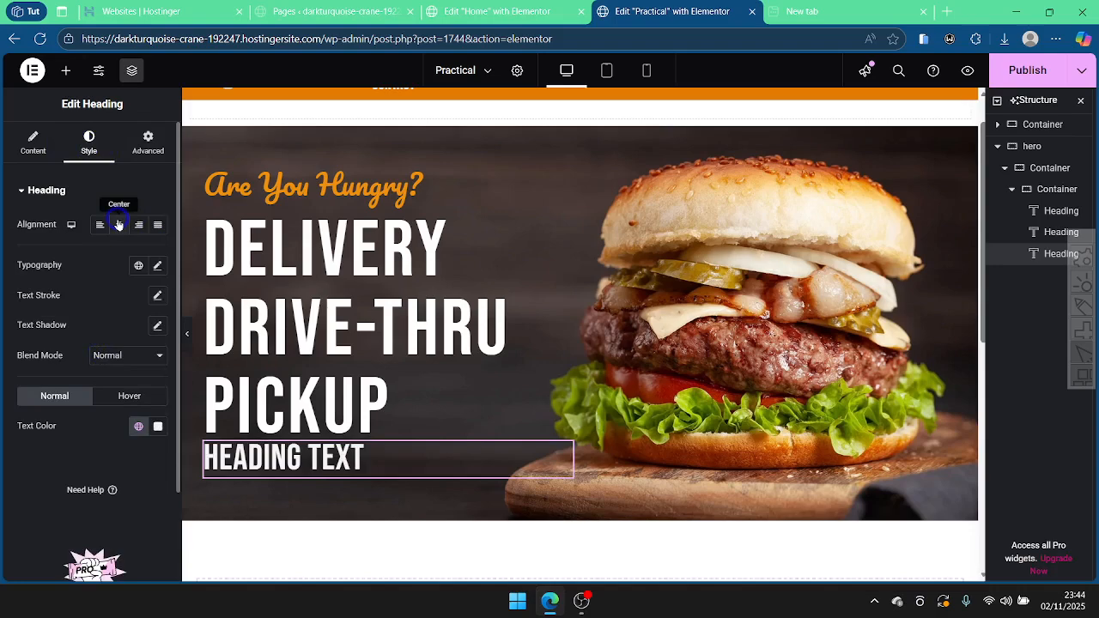
pyautogui.click(118, 224)
pyautogui.click(138, 225)
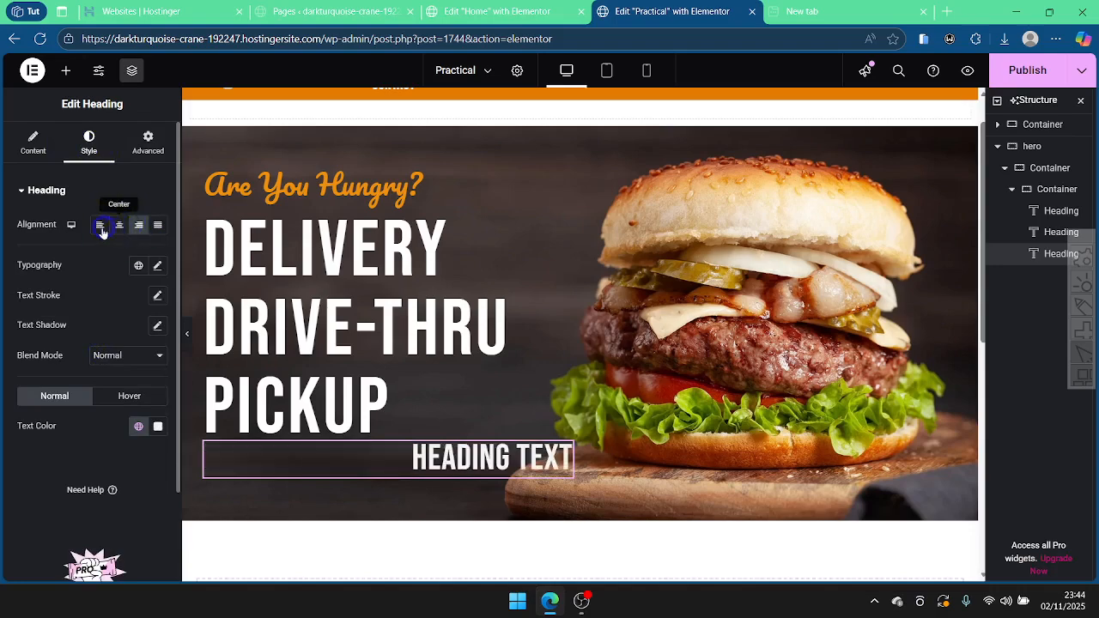
pyautogui.click(99, 225)
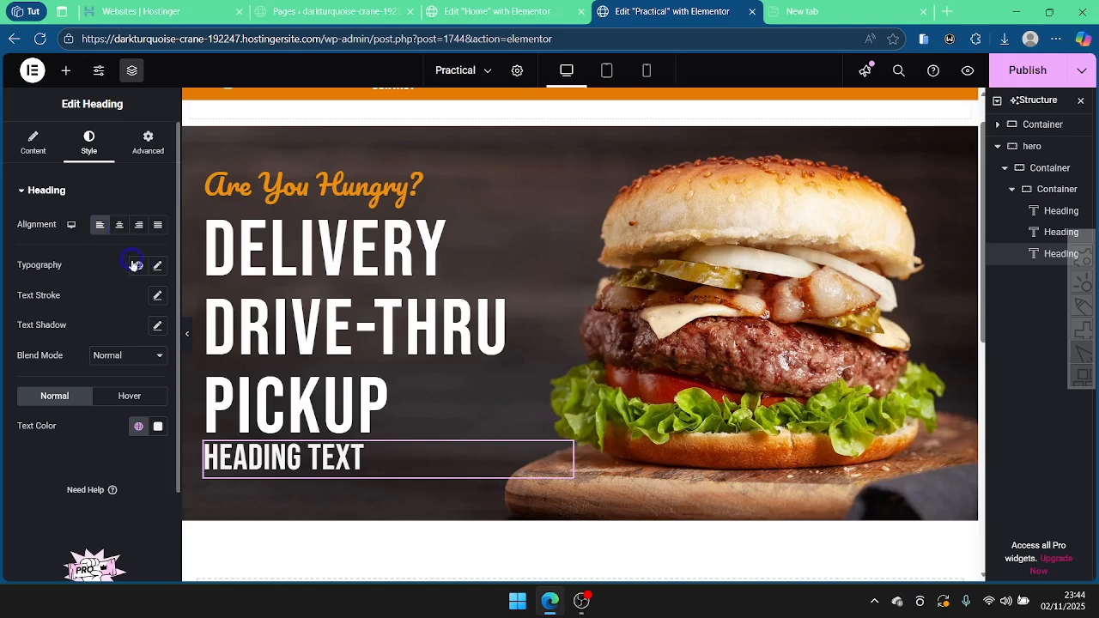
# Step: Set the "Heading Text" heading's font family to Tahoma and review its text transform, style and spacing options
pyautogui.click(157, 267)
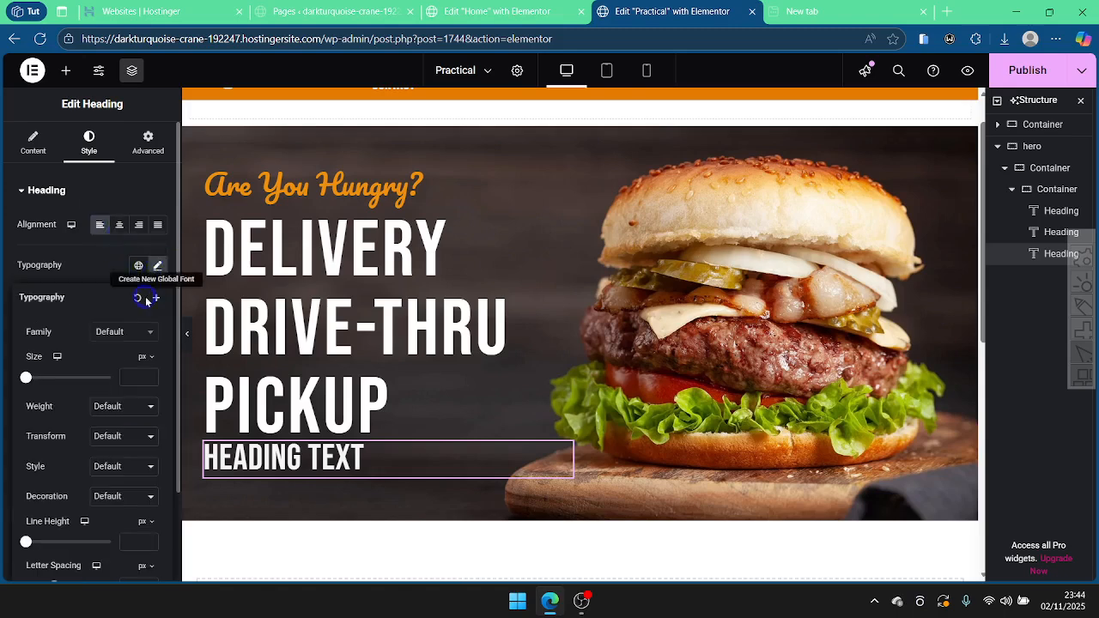
pyautogui.click(126, 332)
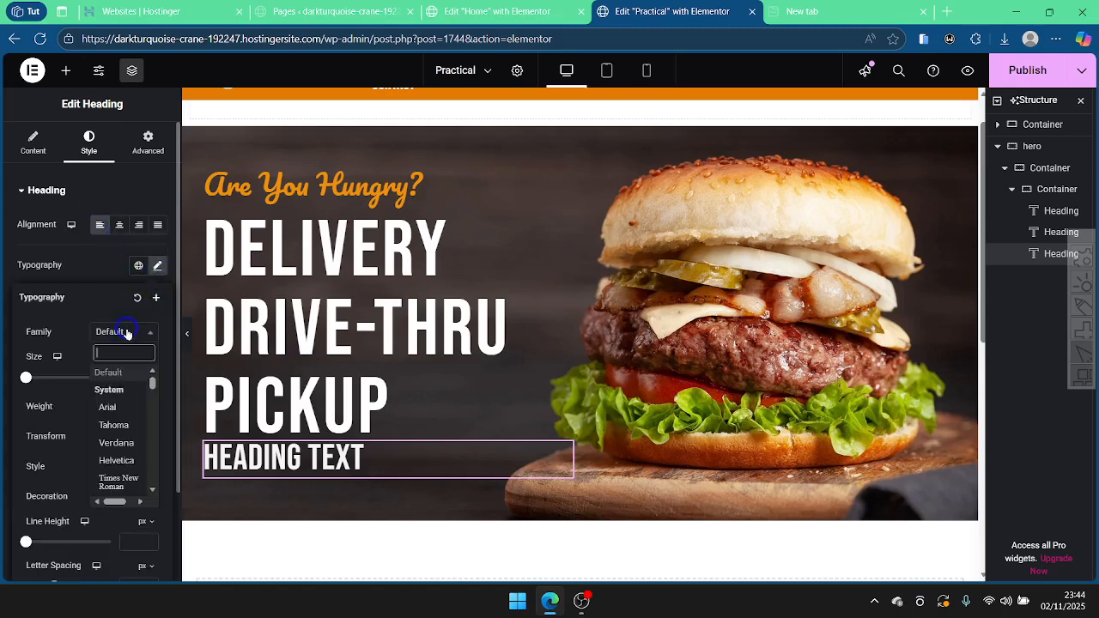
pyautogui.click(125, 426)
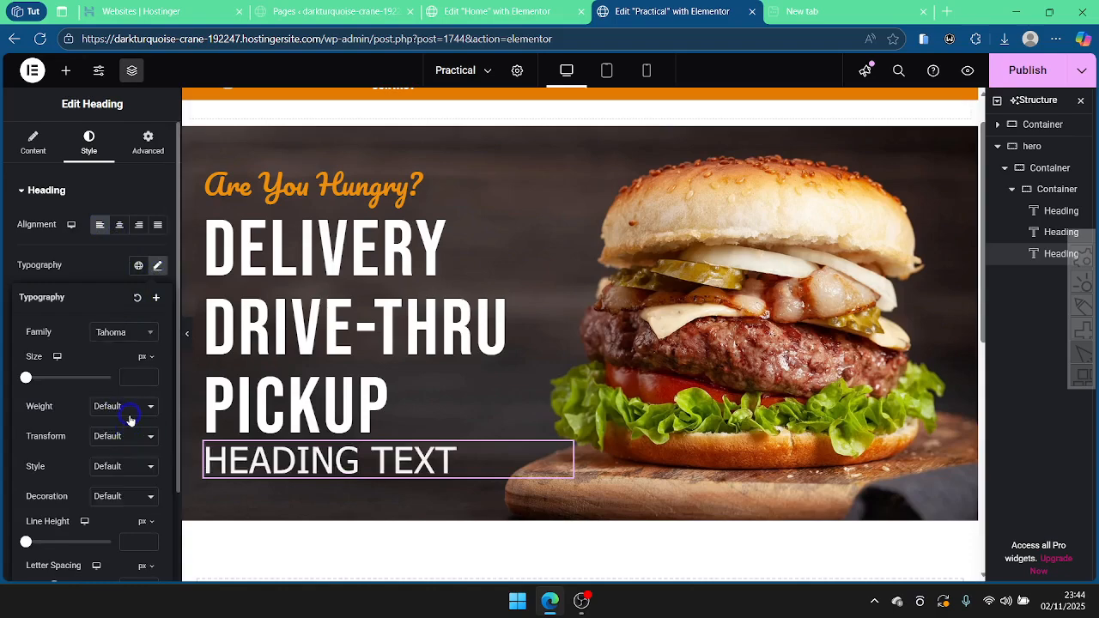
pyautogui.click(123, 437)
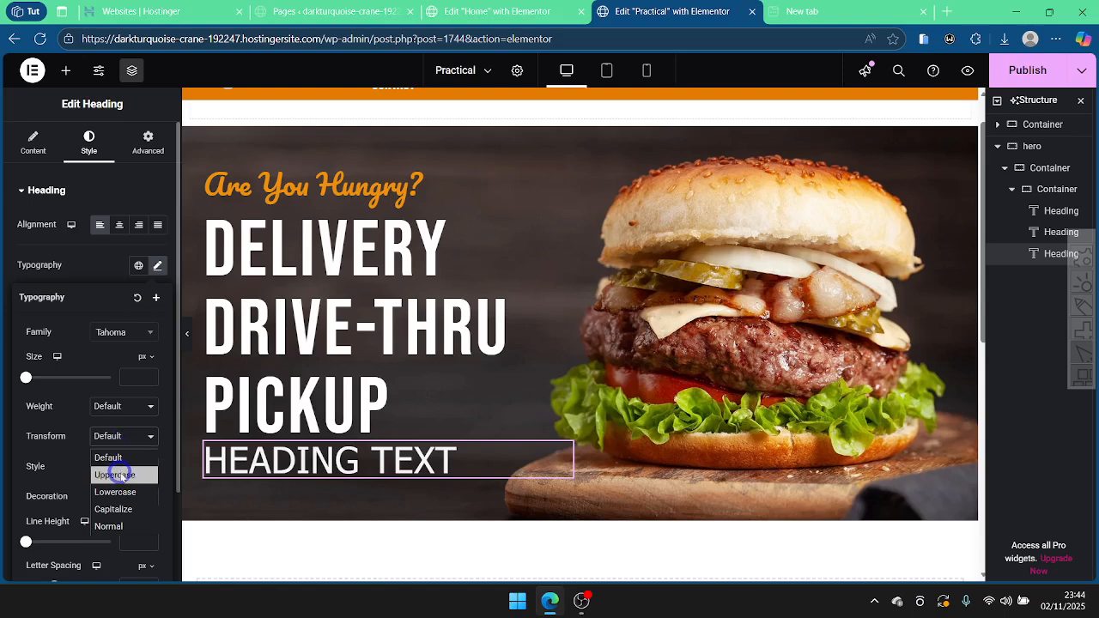
pyautogui.click(83, 411)
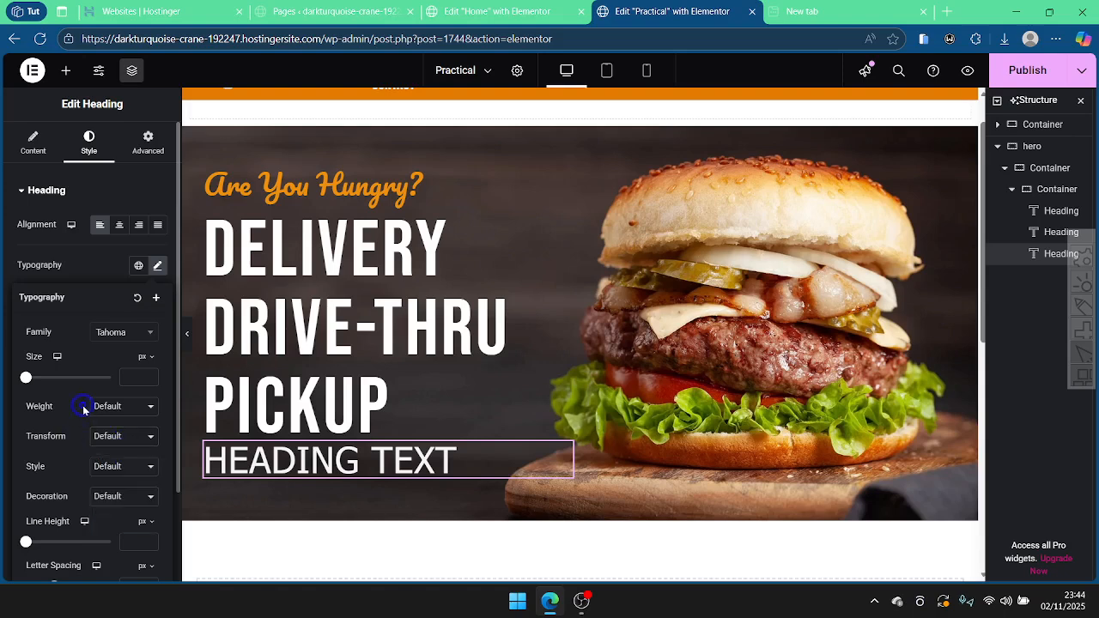
pyautogui.click(103, 467)
pyautogui.click(110, 470)
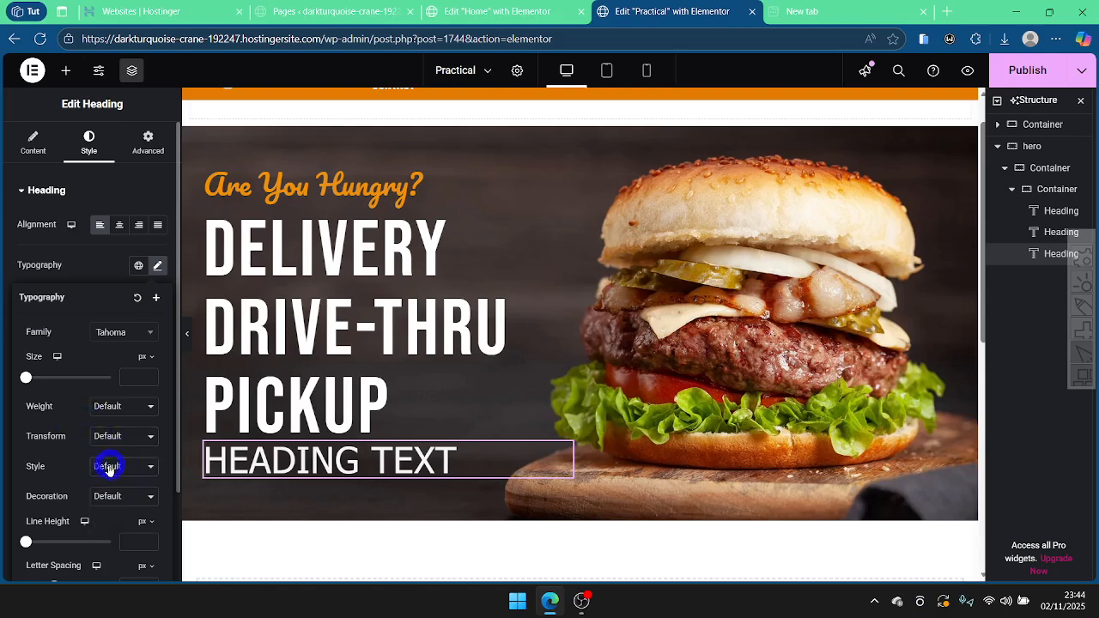
pyautogui.scroll(-2, 71, 432)
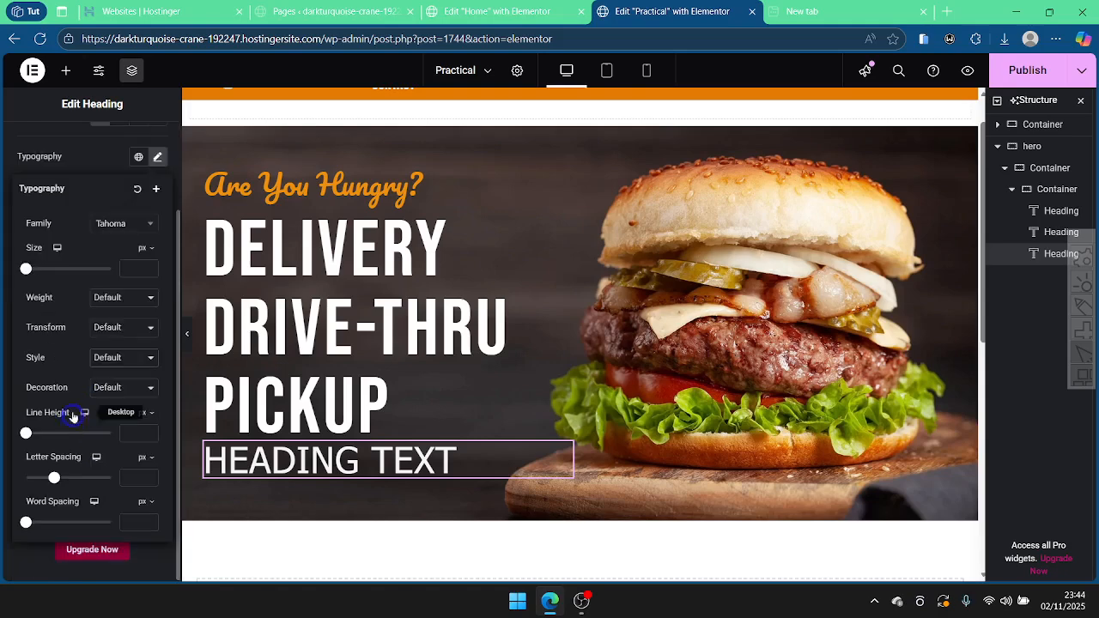
pyautogui.scroll(2, 121, 266)
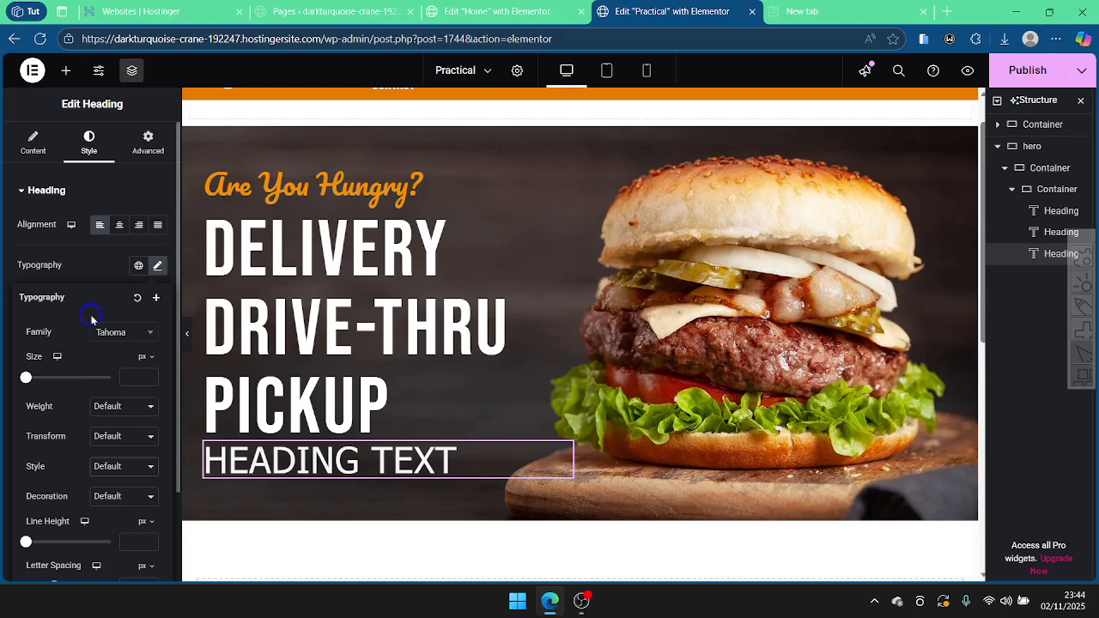
# Step: Try the 900 (Black) and 100 (Thin) font weights on the "Heading Text" heading and set it to Bold
pyautogui.click(123, 407)
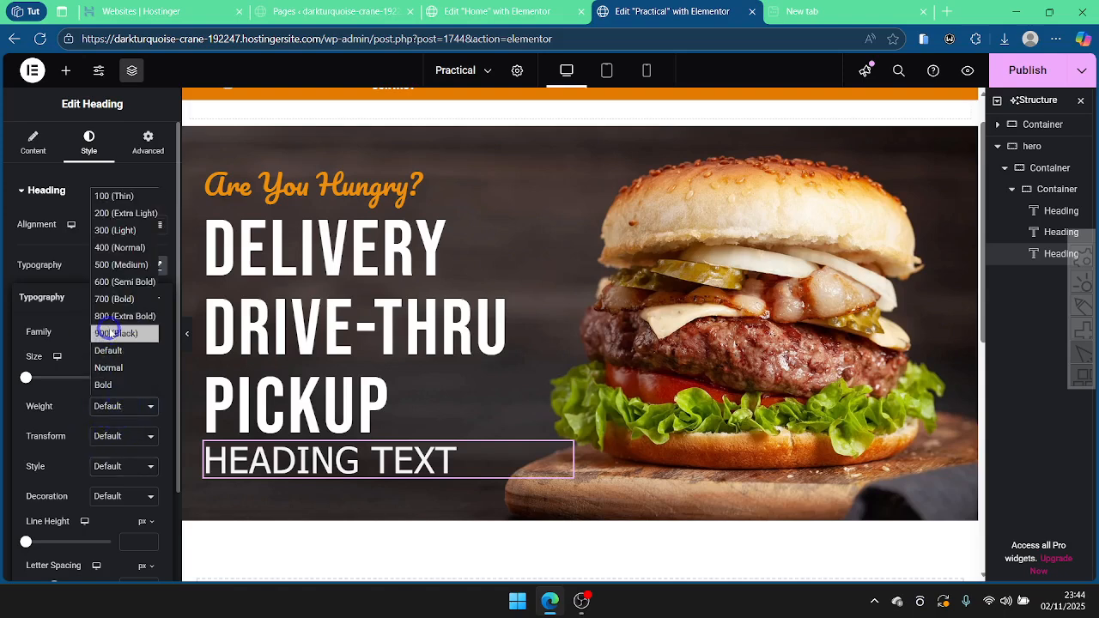
pyautogui.click(109, 329)
pyautogui.click(123, 407)
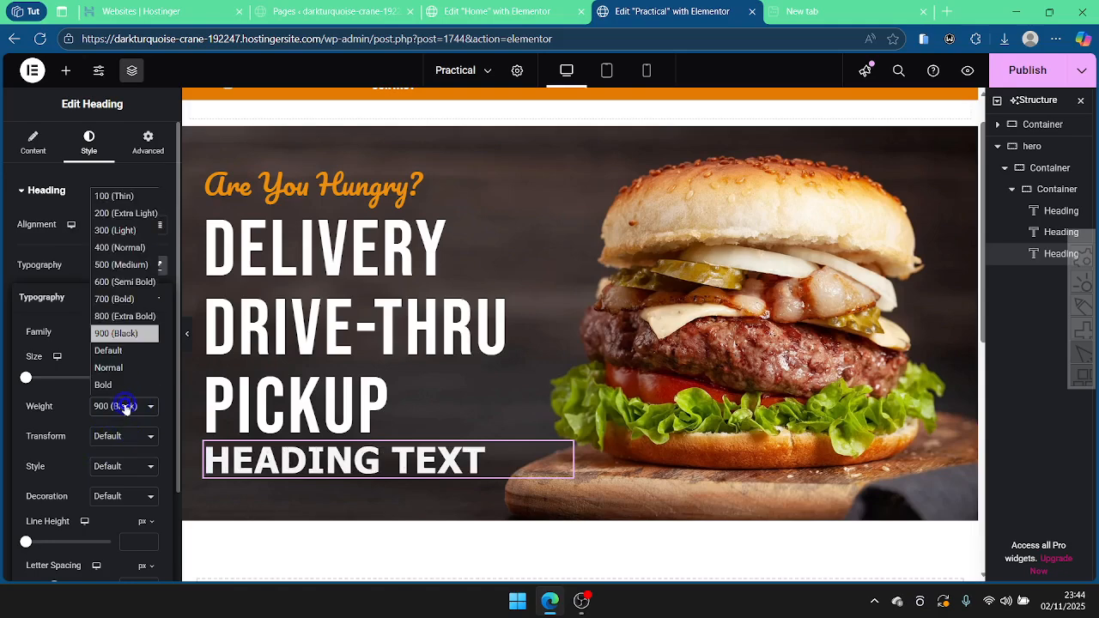
pyautogui.click(110, 192)
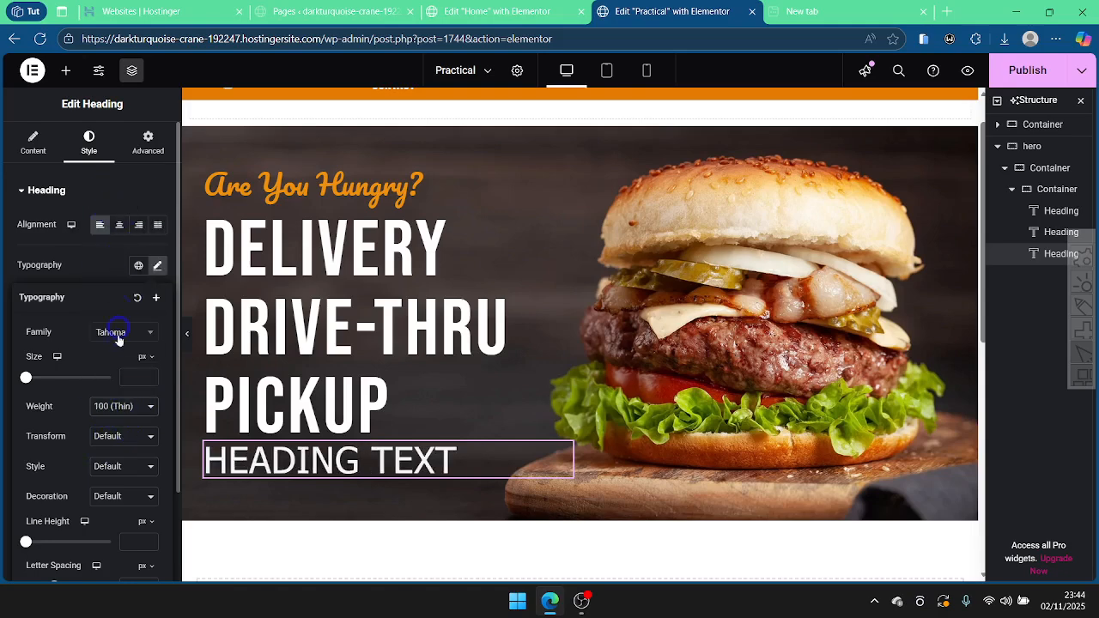
pyautogui.click(125, 405)
pyautogui.click(108, 383)
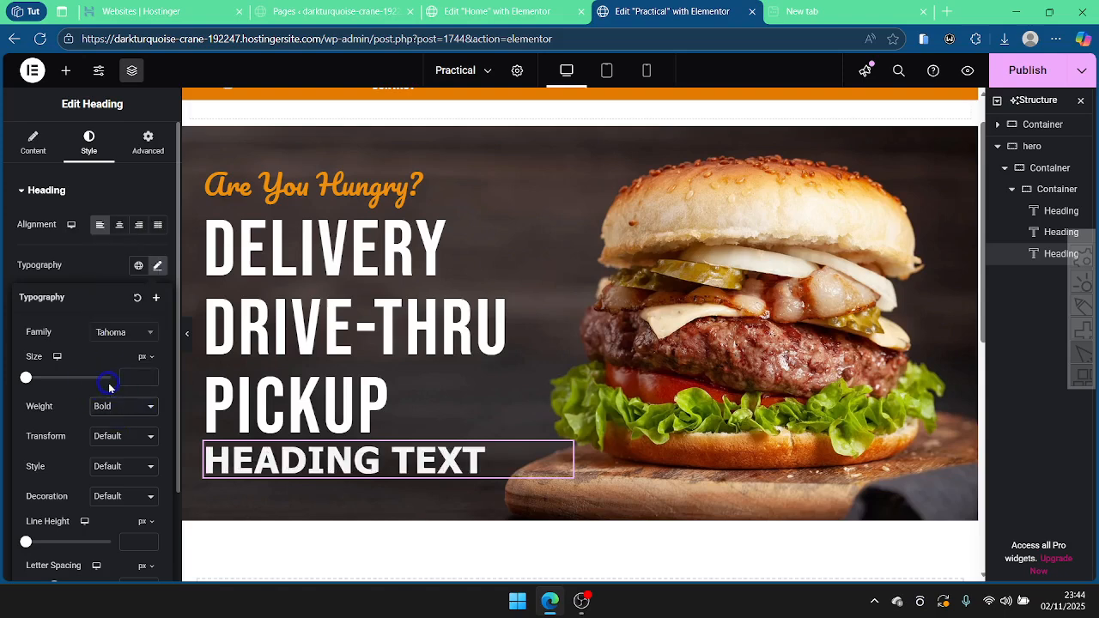
# Step: Delete the "Heading Text" heading from the hero
pyautogui.rightClick(322, 466)
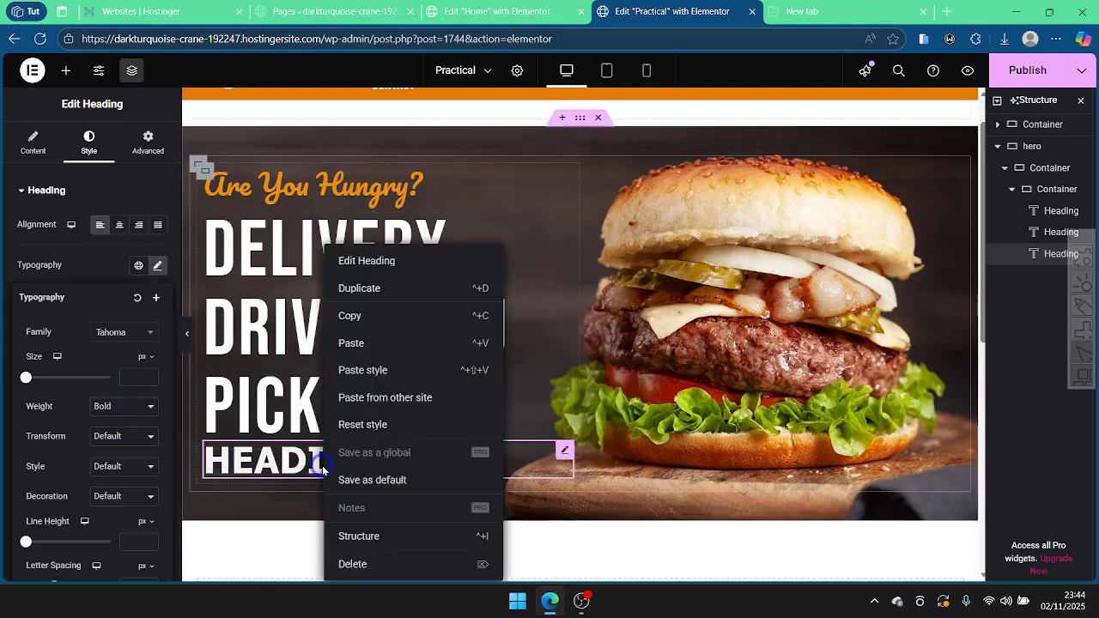
pyautogui.click(350, 564)
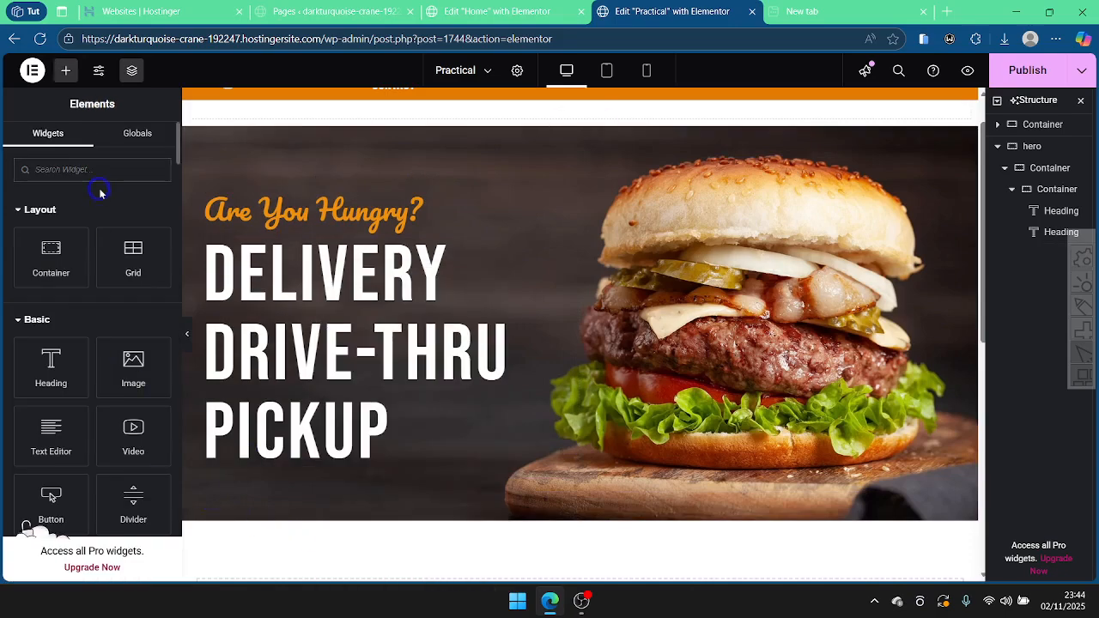
# Step: Check the Home page's hero and add a Button widget below "DELIVERY DRIVE-THRU PICKUP" on the Practical page
pyautogui.click(496, 11)
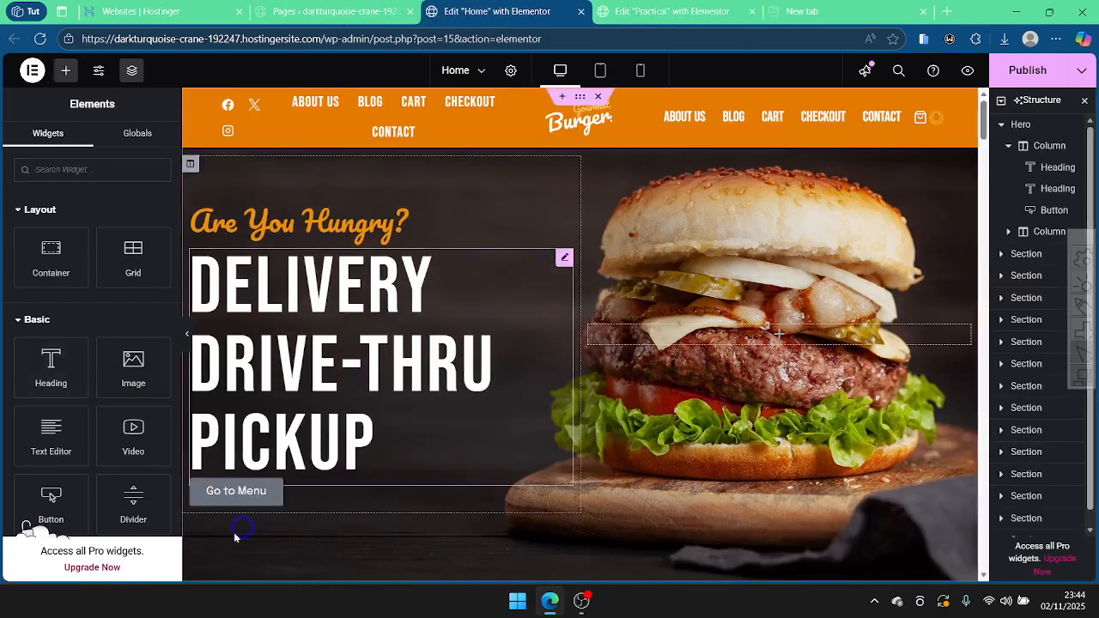
pyautogui.click(664, 11)
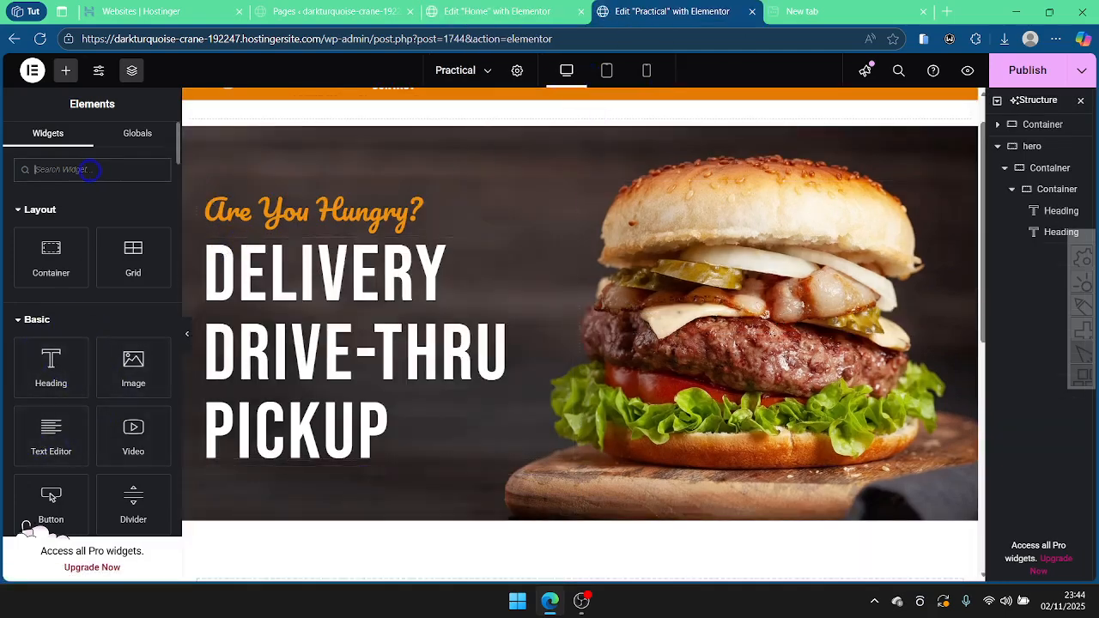
pyautogui.scroll(-2, 117, 386)
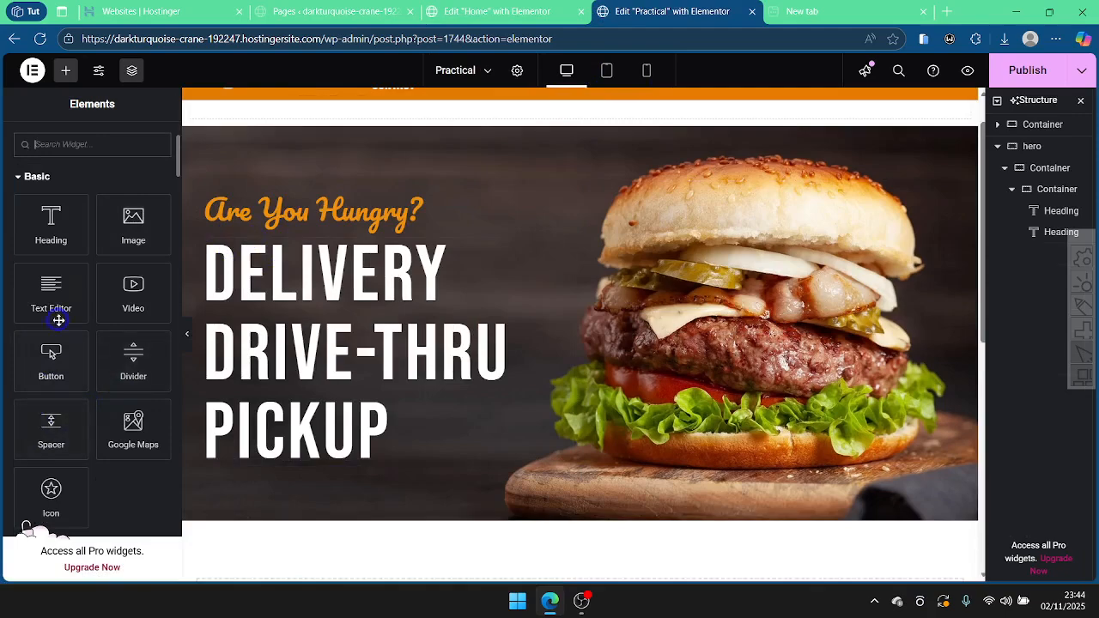
pyautogui.moveTo(51, 360); pyautogui.dragTo(274, 456)
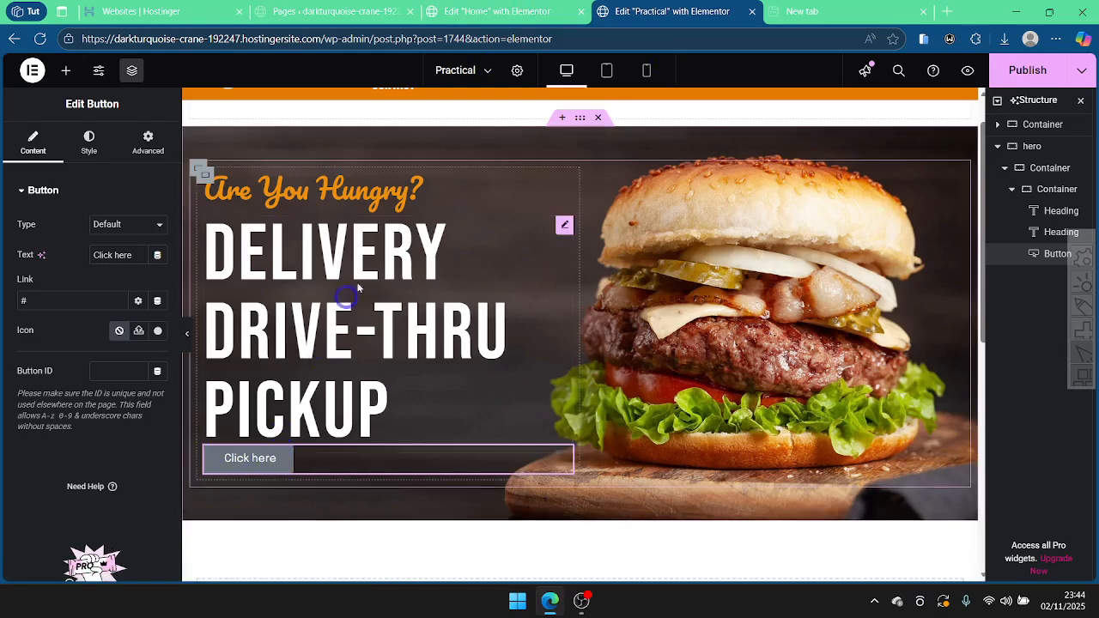
# Step: Check the Home page's button, set the new button's text to "Go To Menu" and link it to the Our Menu page
pyautogui.click(496, 11)
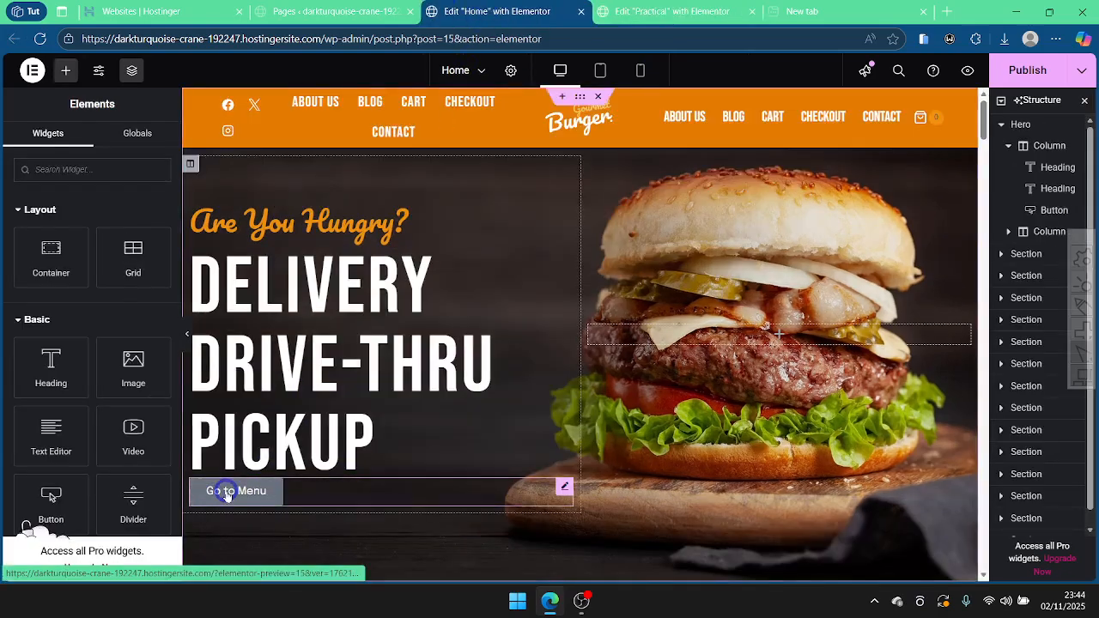
pyautogui.click(679, 11)
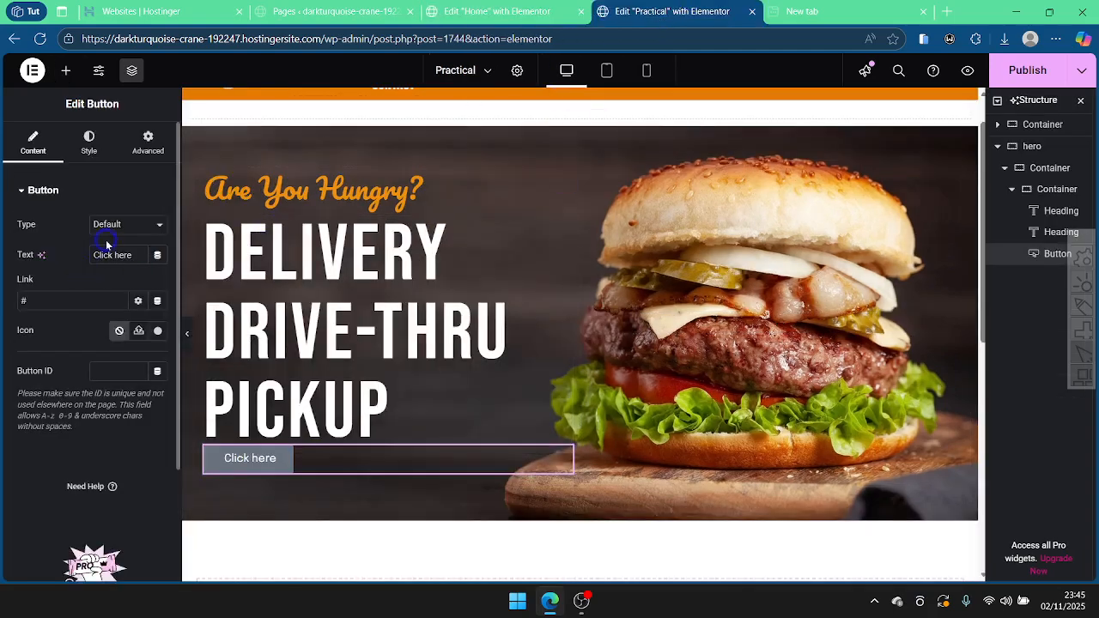
pyautogui.moveTo(129, 255); pyautogui.dragTo(76, 262)
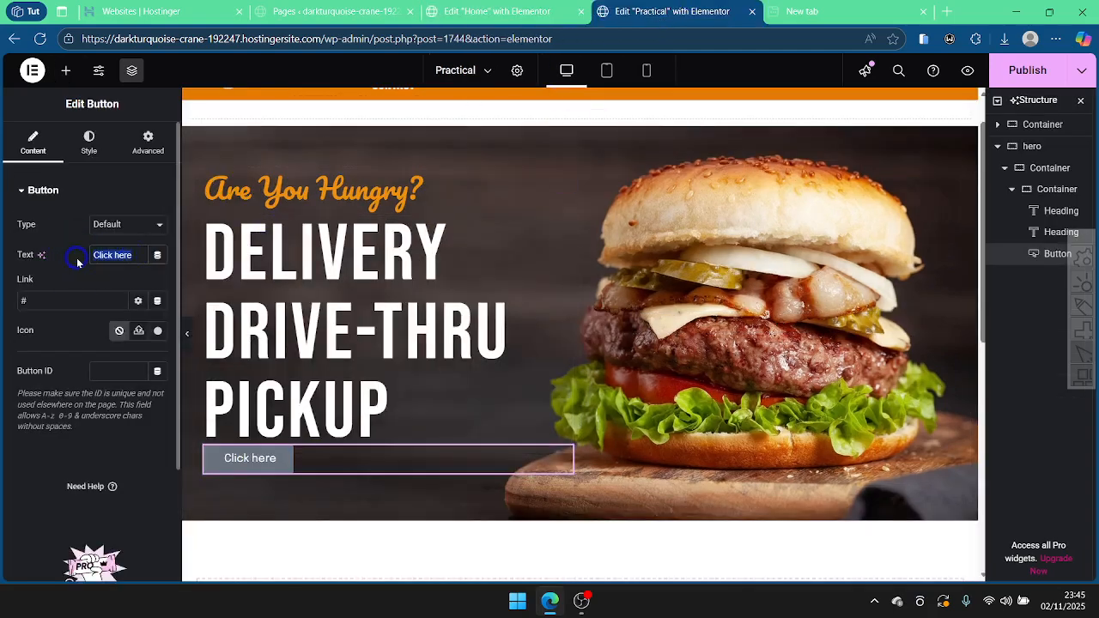
pyautogui.write('Go To Menu')
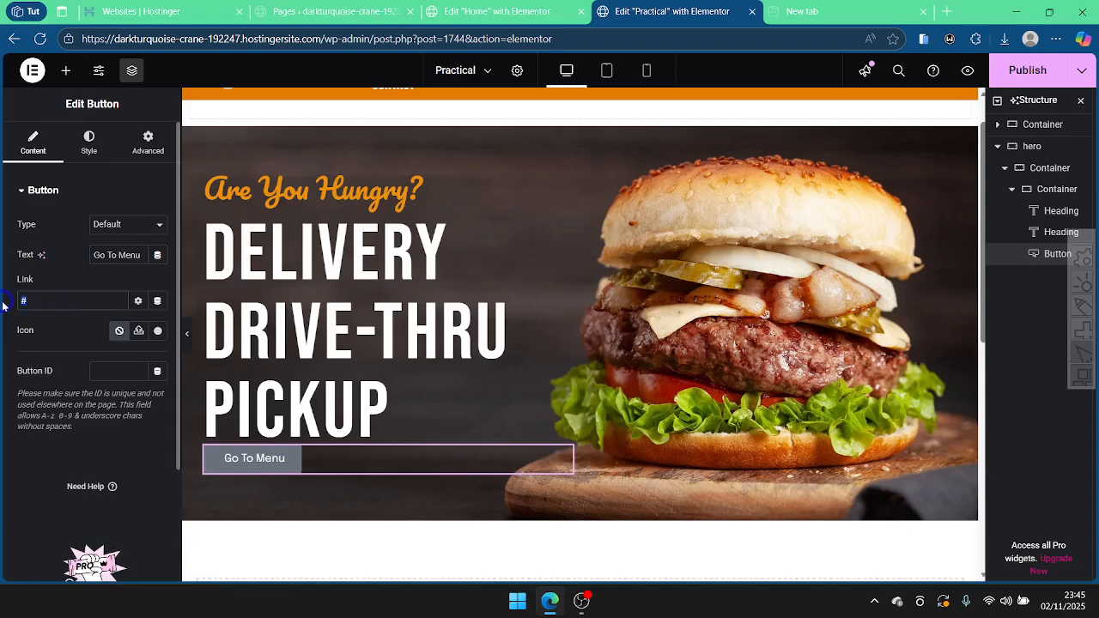
pyautogui.write('menu')
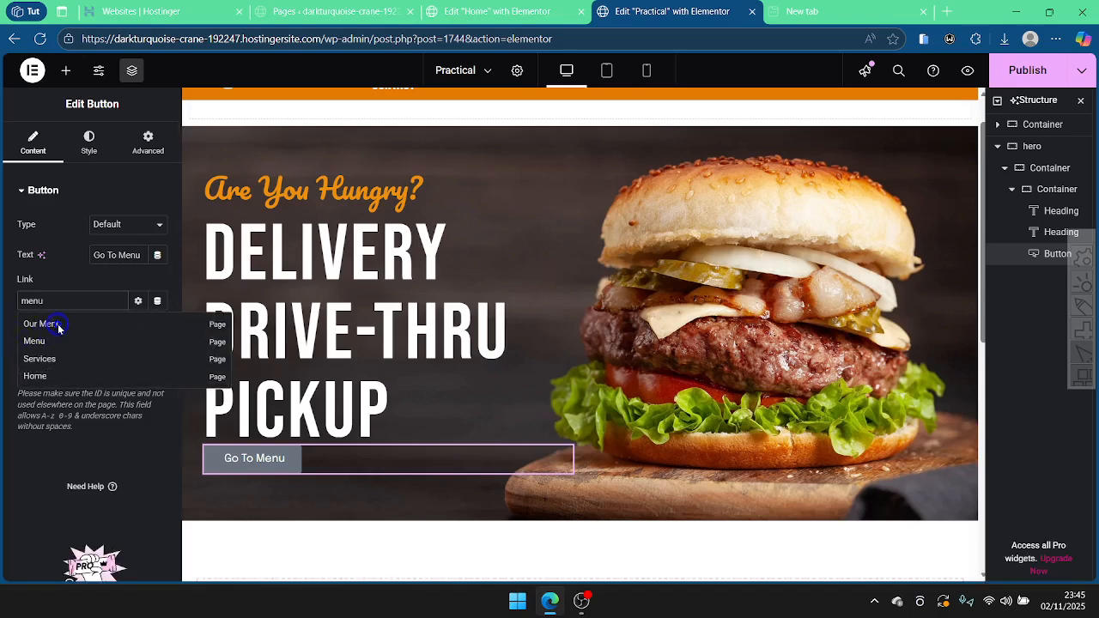
pyautogui.click(56, 326)
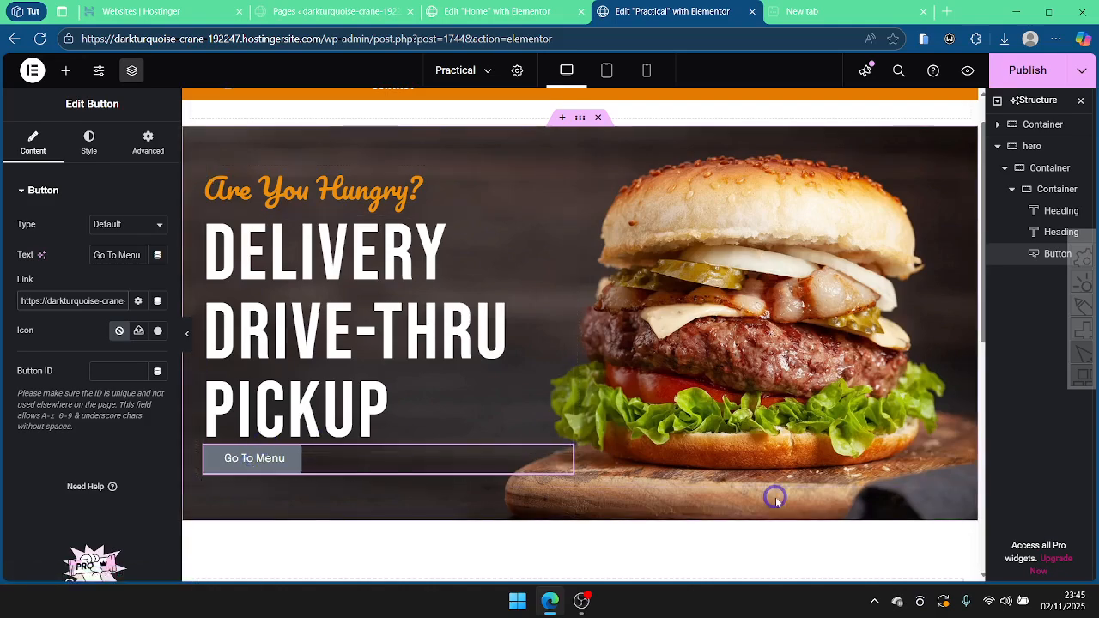
# Step: Compare with the Home page's hero and set the "Go To Menu" button's border radius to 50 px on all corners
pyautogui.click(511, 12)
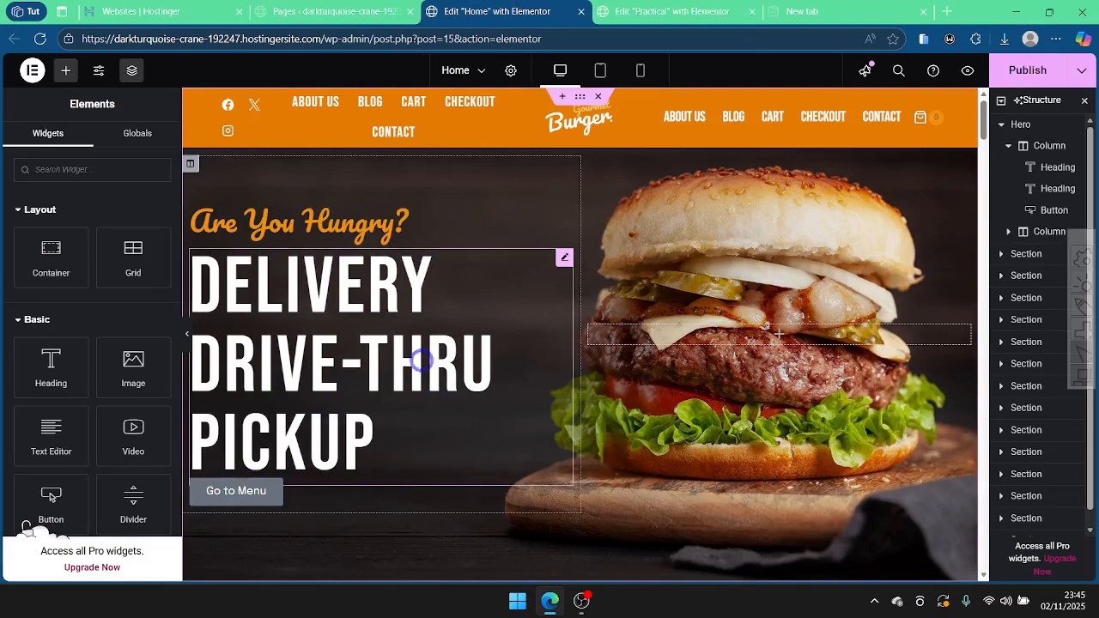
pyautogui.scroll(-5, 524, 371)
pyautogui.scroll(5, 526, 367)
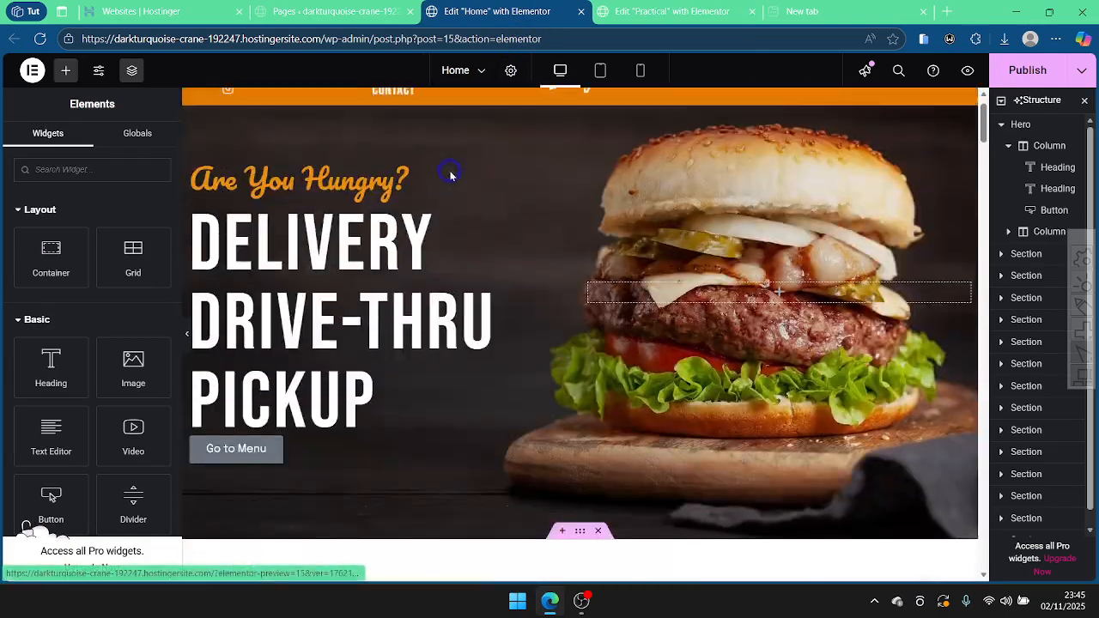
pyautogui.click(624, 6)
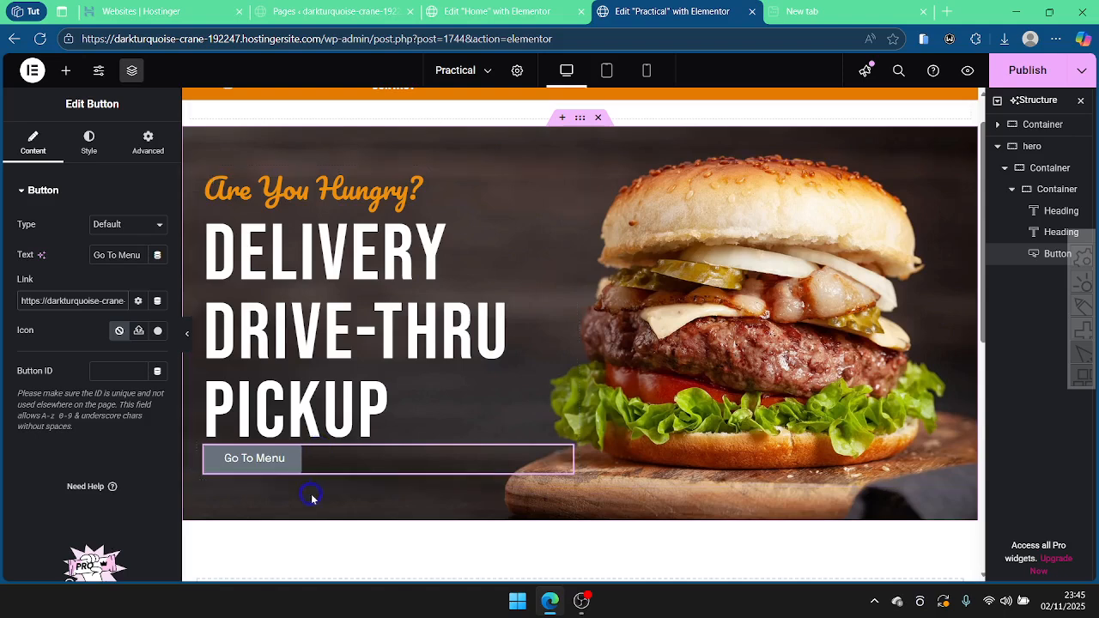
pyautogui.click(89, 143)
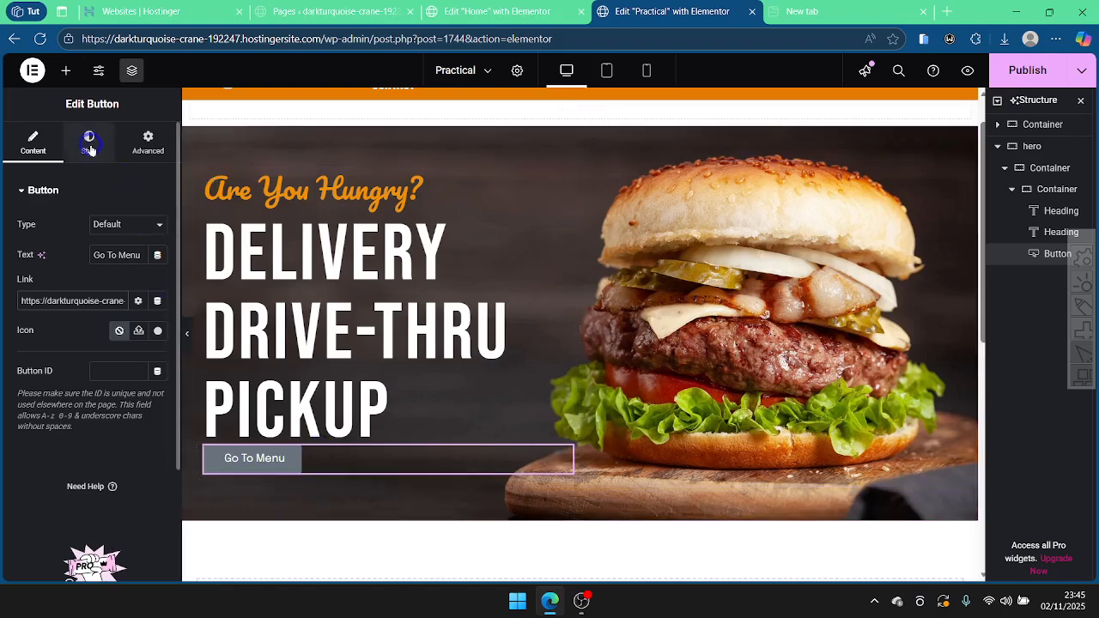
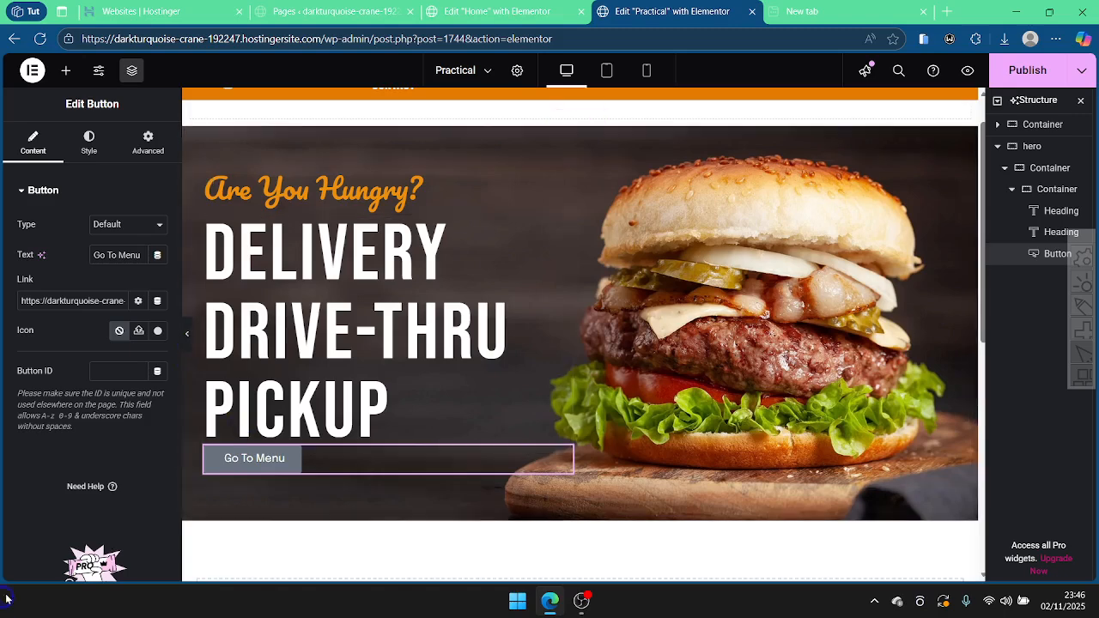
pyautogui.click(96, 145)
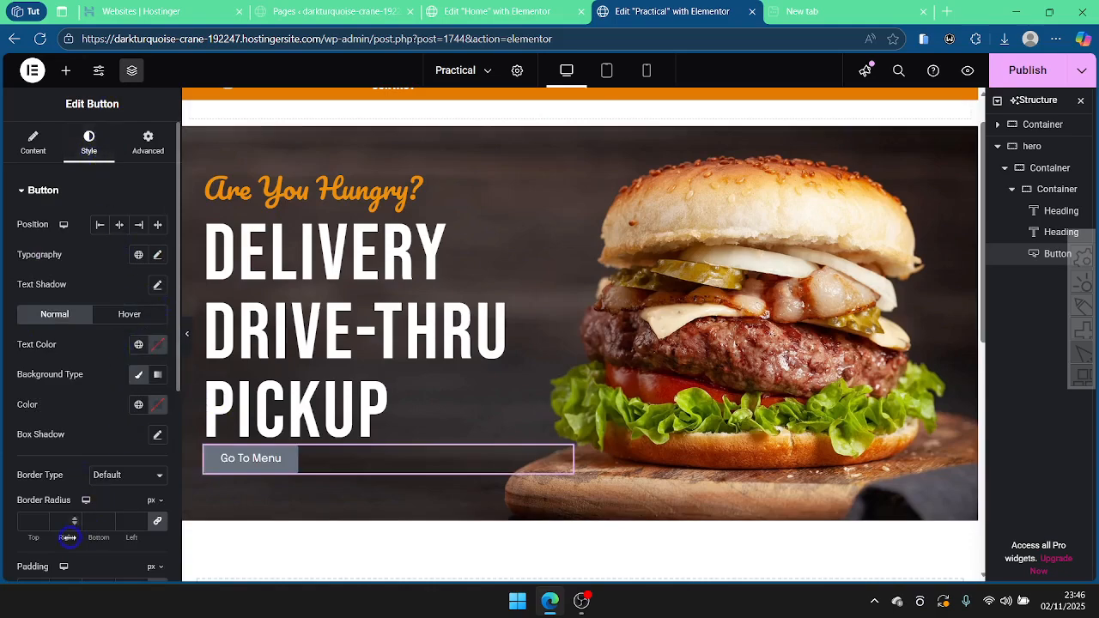
pyautogui.scroll(-2, 44, 507)
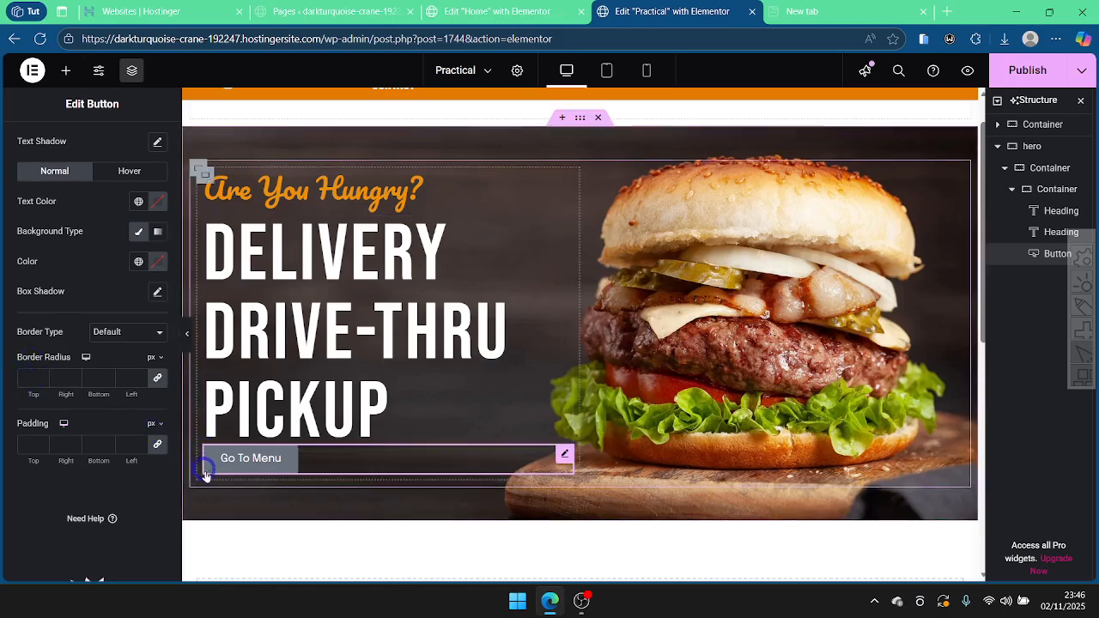
pyautogui.click(23, 379)
pyautogui.write('50')
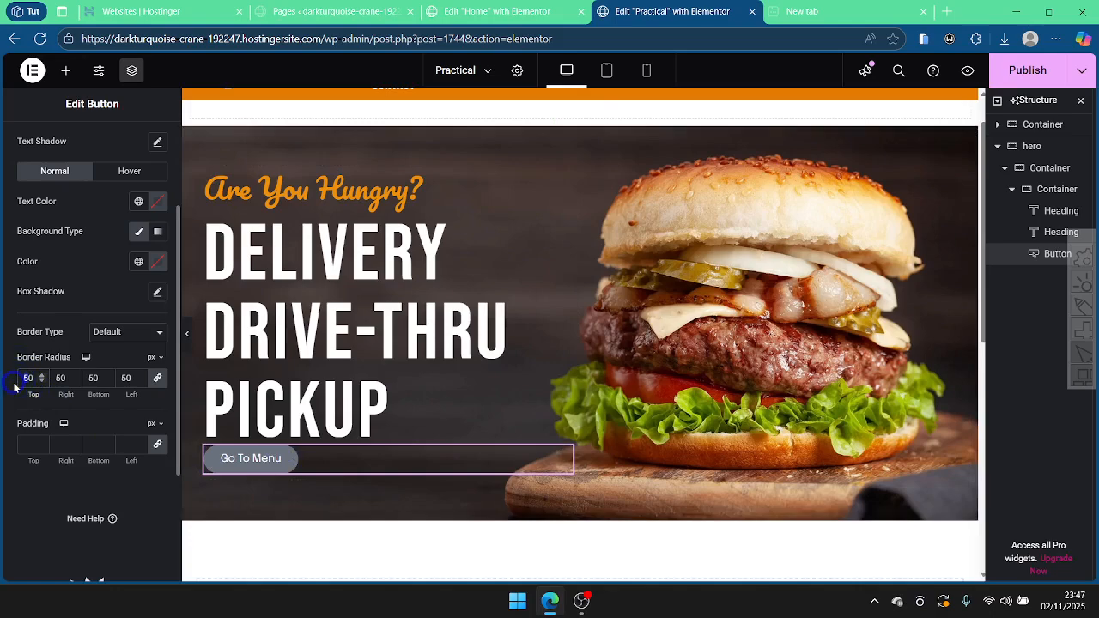
# Step: Try a 5 px border radius on all corners of the "Go To Menu" button and unlink the corner values
pyautogui.write('20')
pyautogui.click(41, 383)
pyautogui.click(42, 383)
pyautogui.click(41, 383)
pyautogui.click(41, 383)
pyautogui.click(41, 383)
pyautogui.click(42, 383)
pyautogui.click(156, 379)
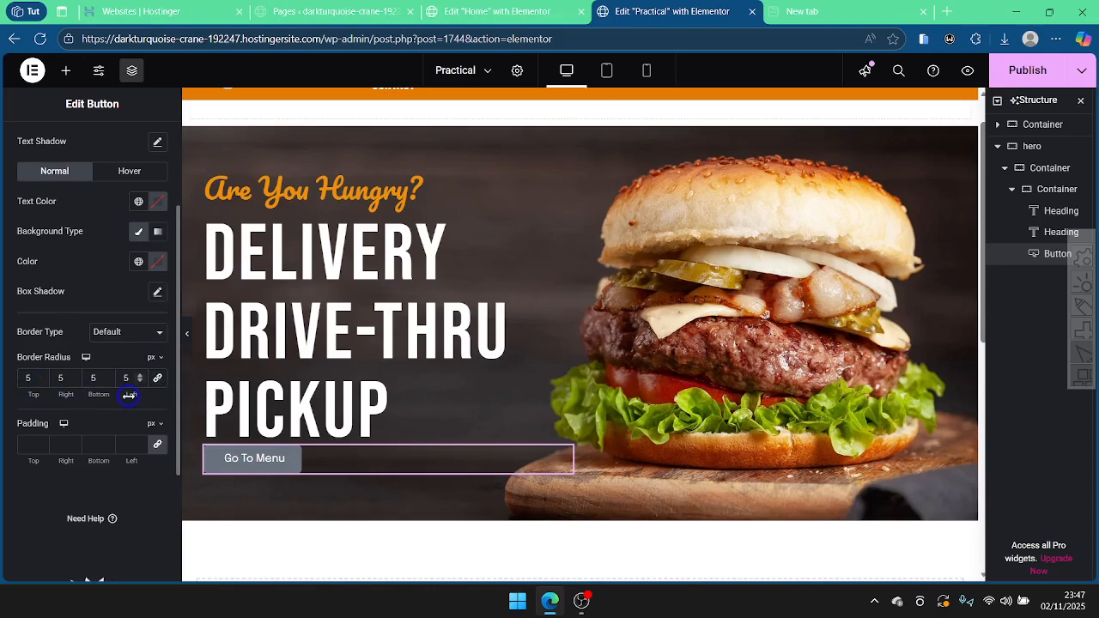
pyautogui.click(156, 377)
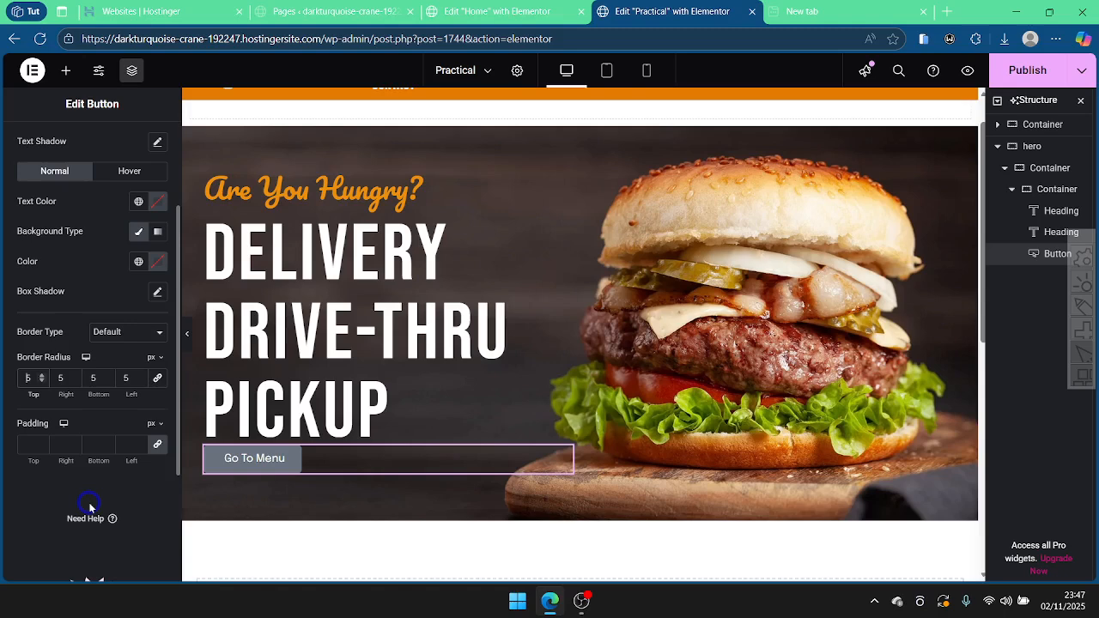
# Step: Try separate corner radii on the "Go To Menu" button, with 25 px for the top value and 55 px for the bottom value
pyautogui.write('2')
pyautogui.write('5')
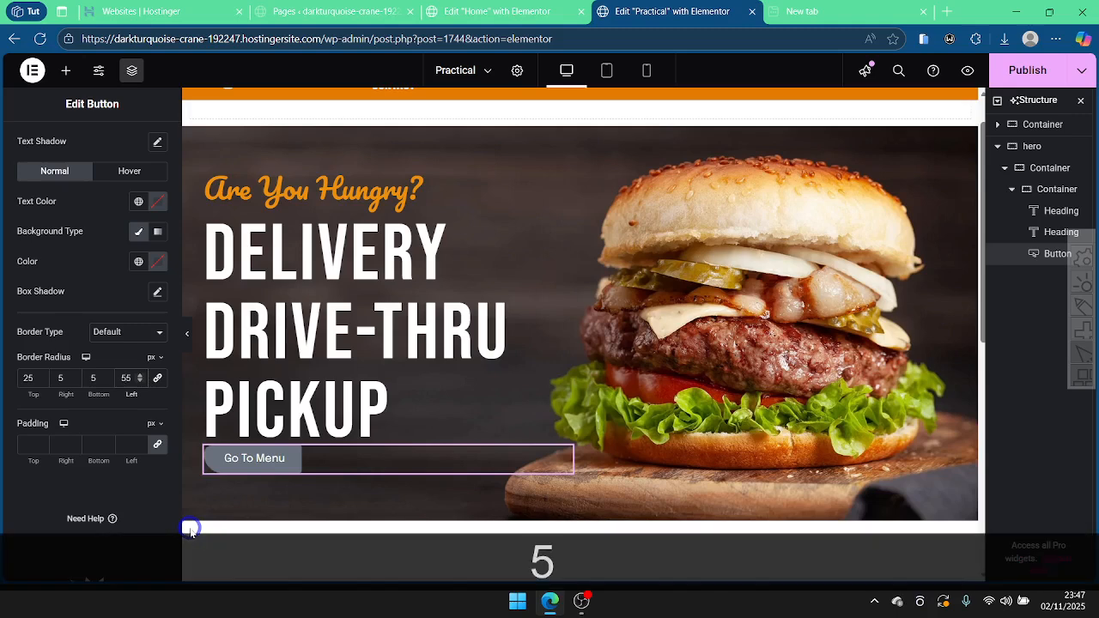
pyautogui.press('BackSpace')
pyautogui.click(92, 378)
pyautogui.write('5')
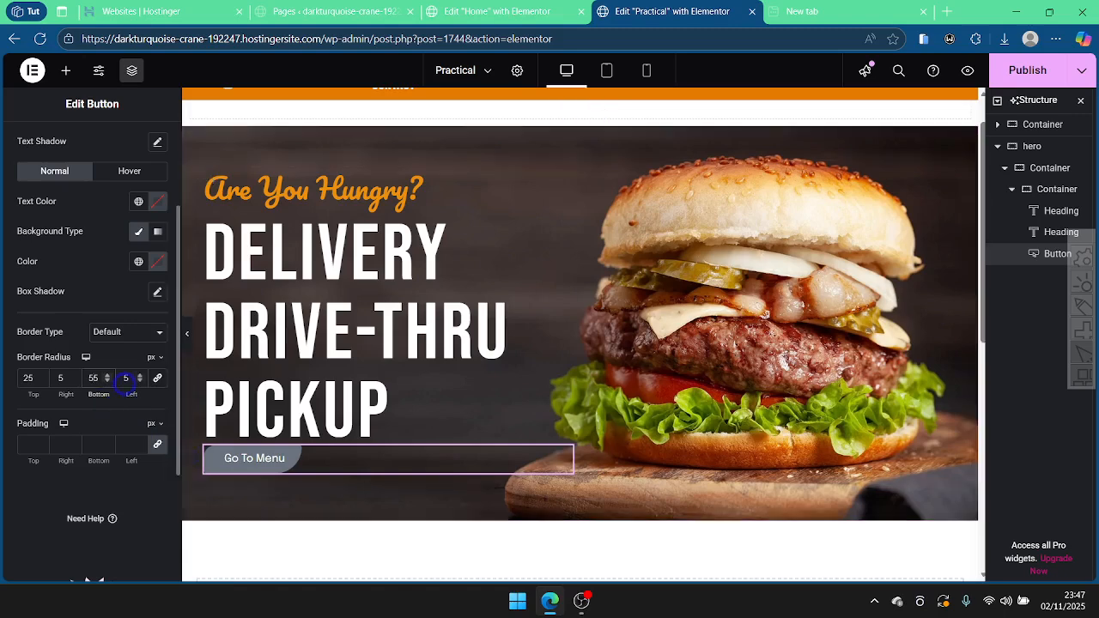
# Step: Relink the "Go To Menu" button's corner radii and clear the border radius on all corners
pyautogui.click(157, 378)
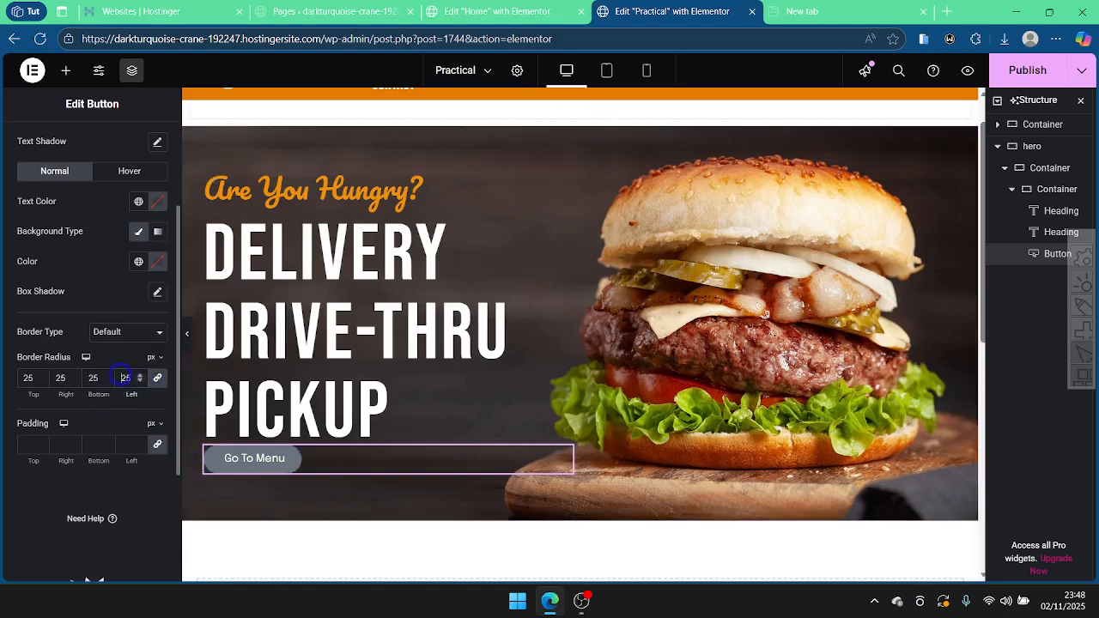
pyautogui.press('BackSpace')
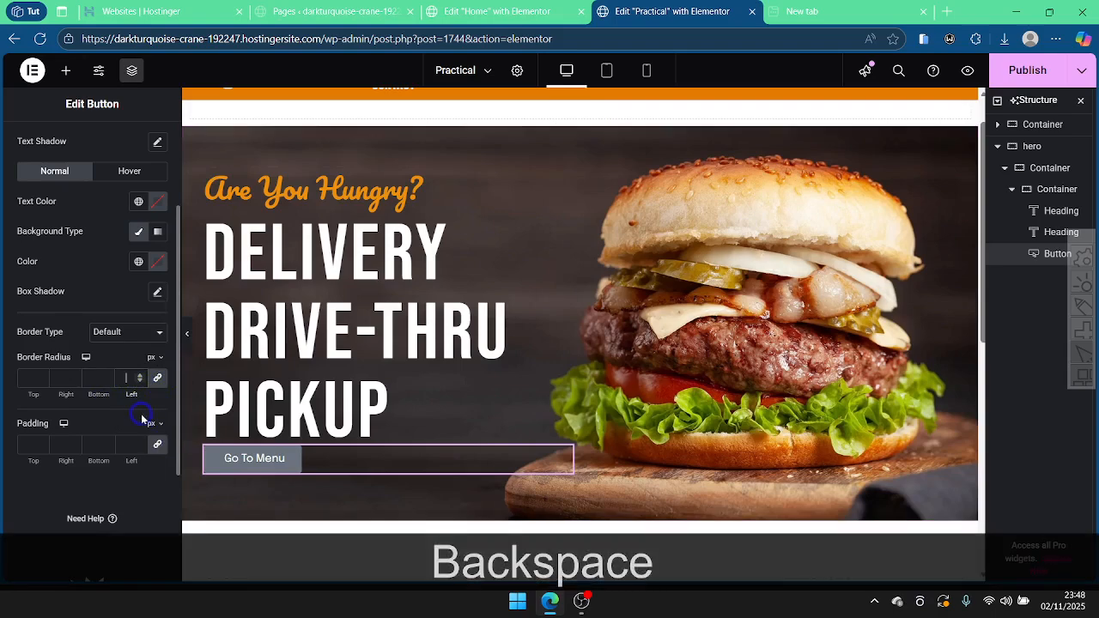
# Step: Try 50 px of padding on all sides of the "Go To Menu" button and clear it again
pyautogui.click(36, 444)
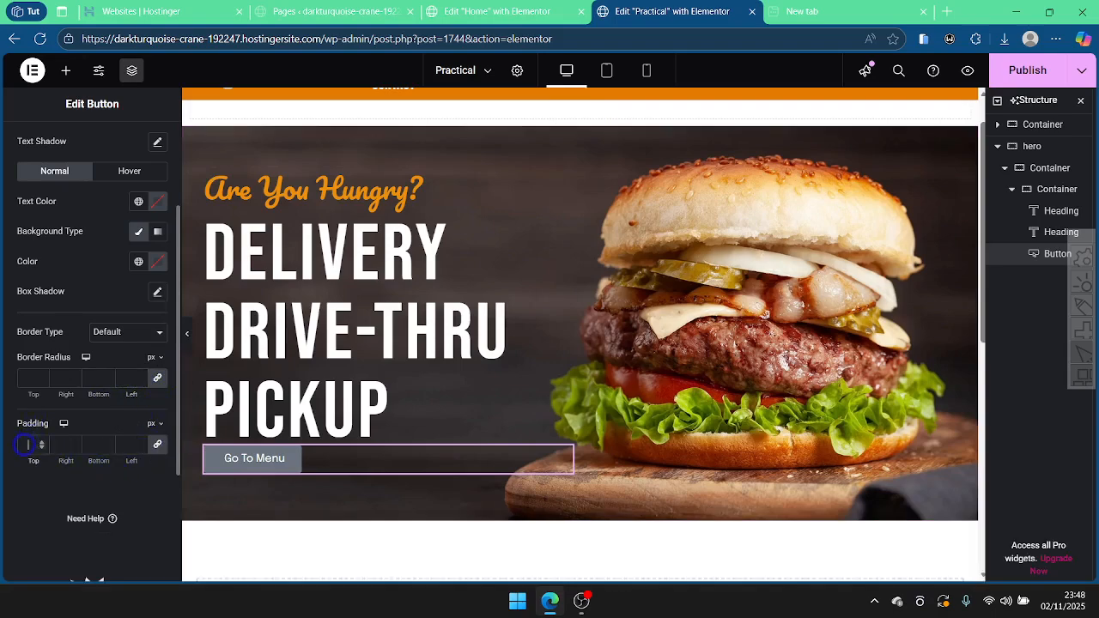
pyautogui.write('50')
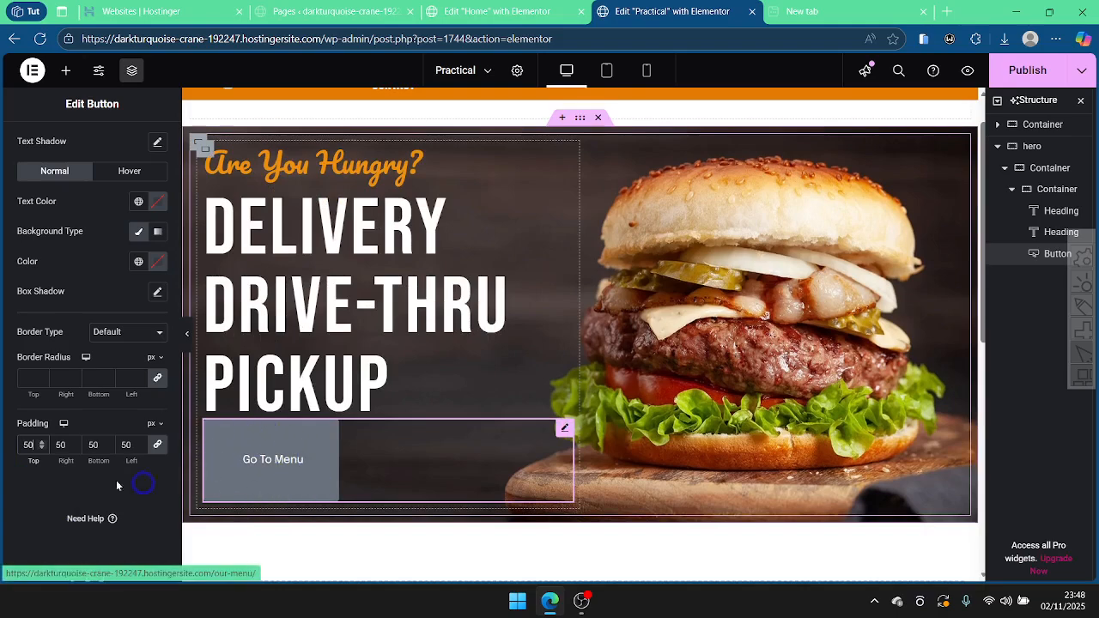
pyautogui.click(156, 448)
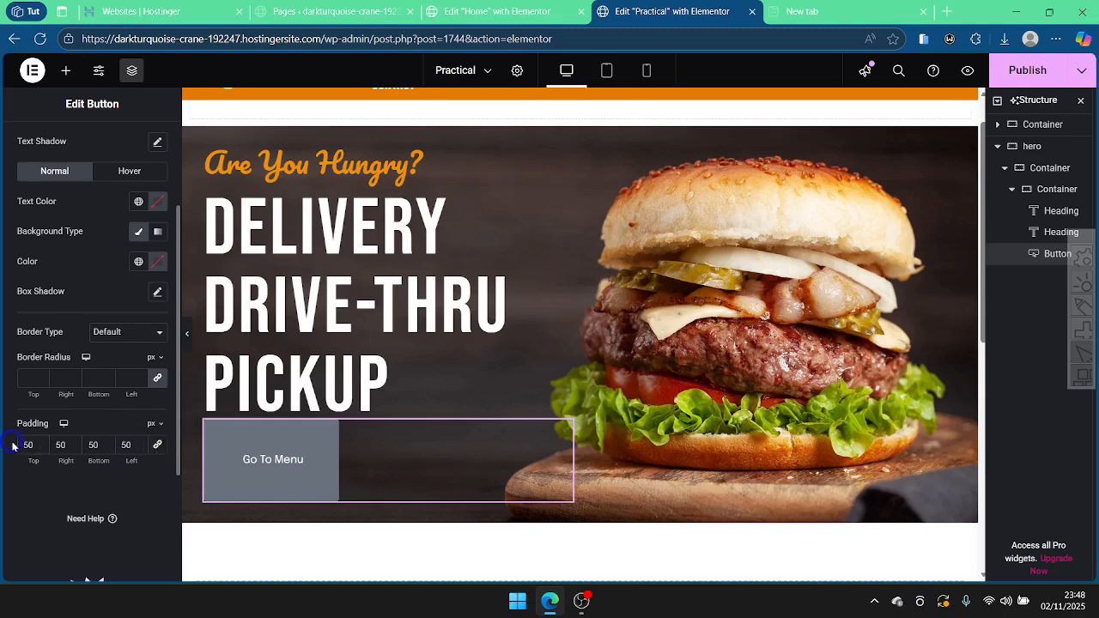
pyautogui.click(156, 446)
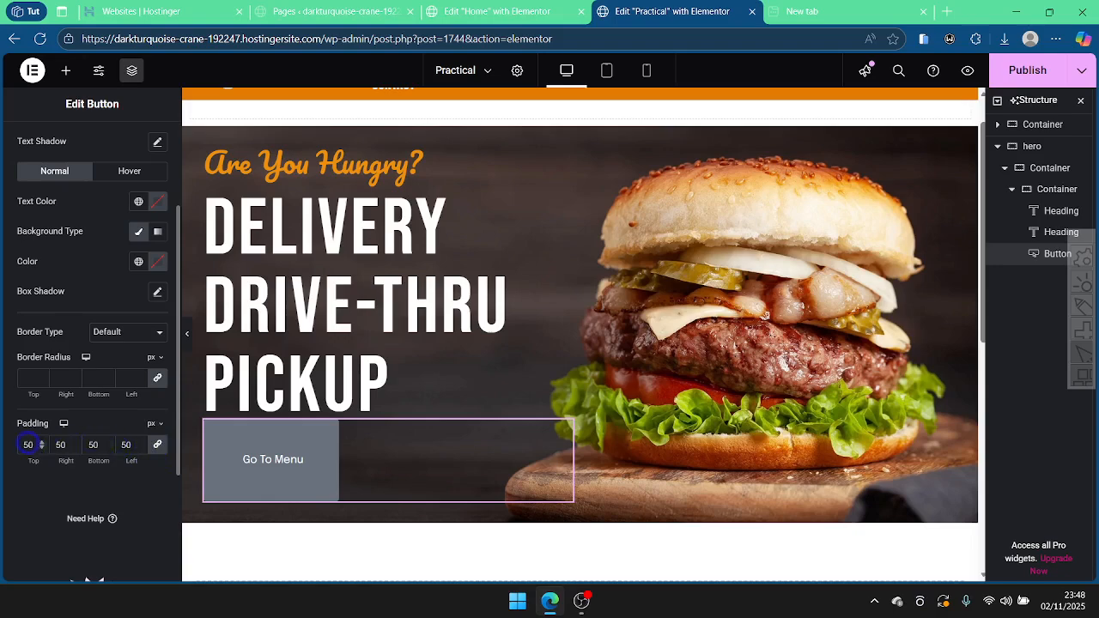
pyautogui.click(126, 444)
pyautogui.moveTo(125, 444); pyautogui.dragTo(160, 464)
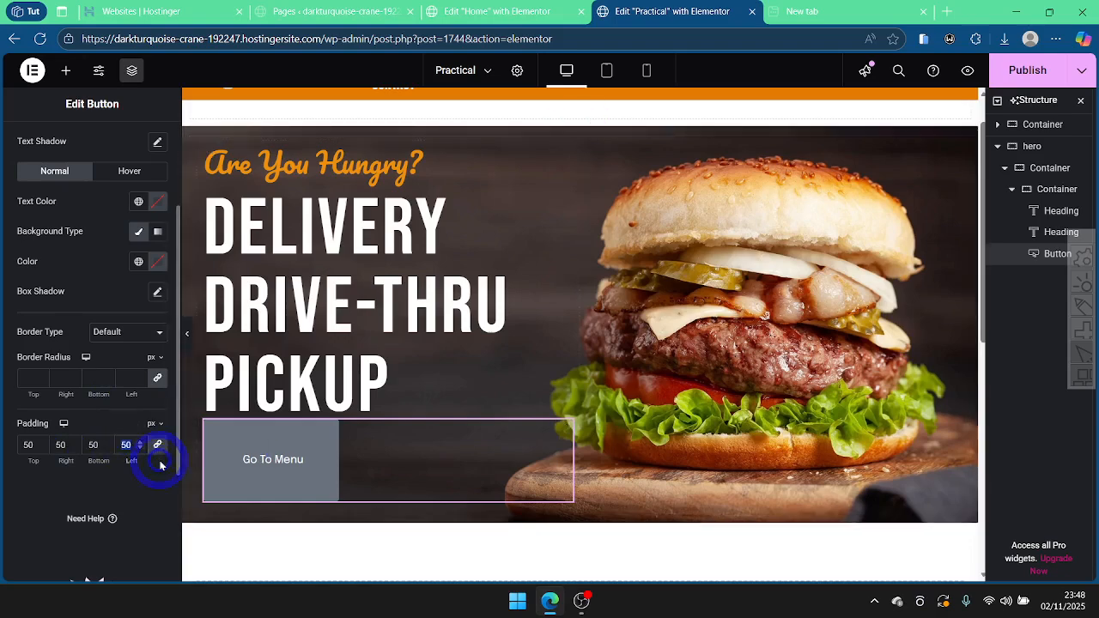
pyautogui.press('BackSpace')
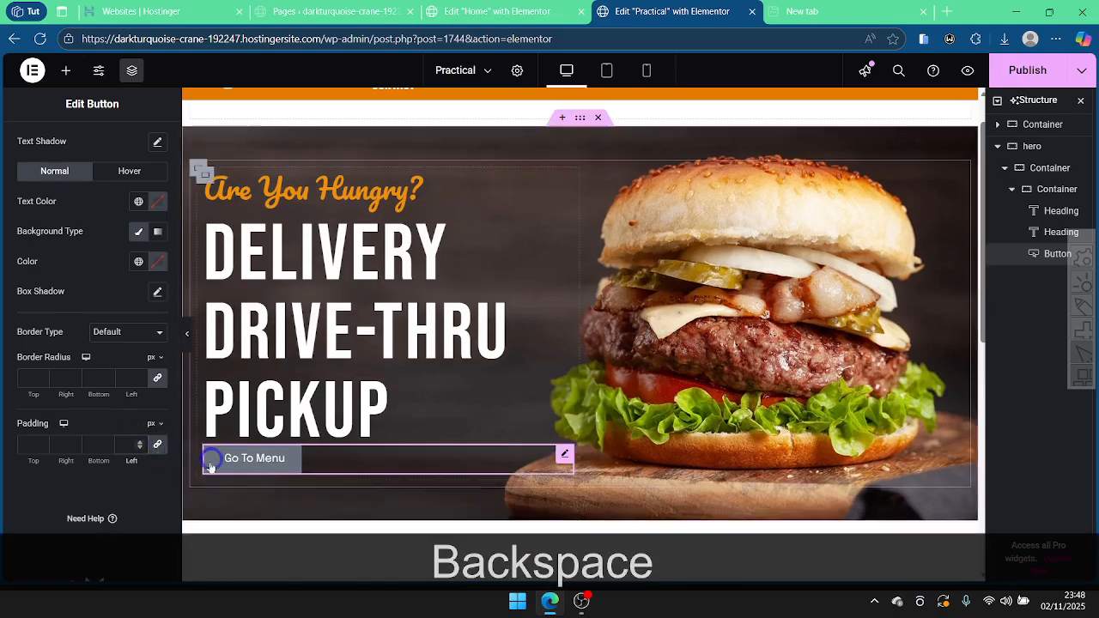
# Step: Try a 50 px margin on all sides of the "Go To Menu" button and clear it again
pyautogui.scroll(2, 123, 269)
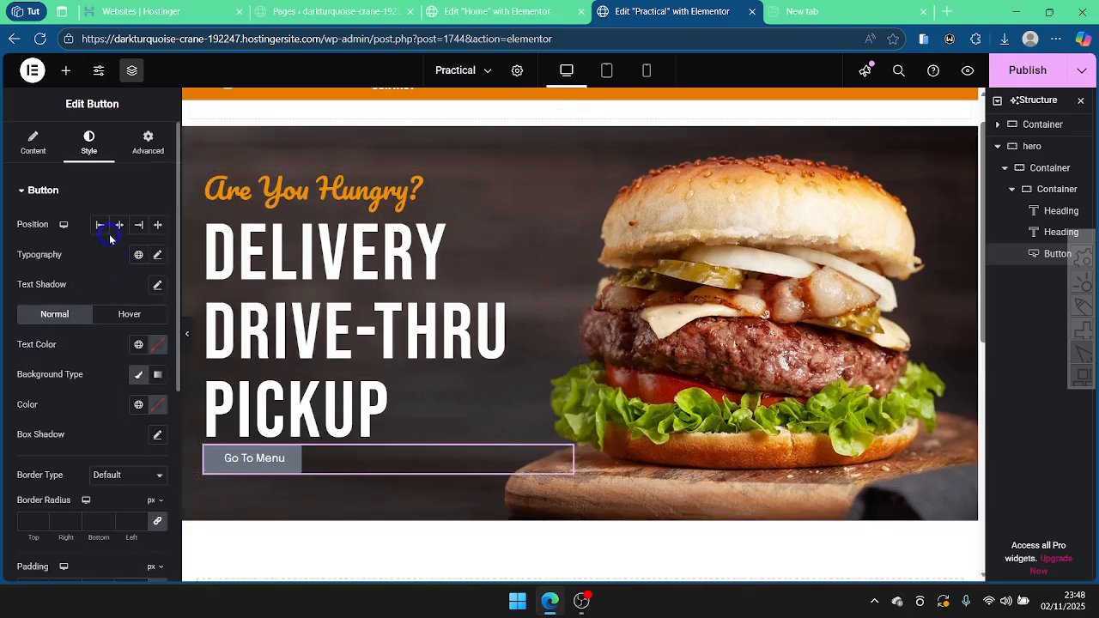
pyautogui.click(146, 147)
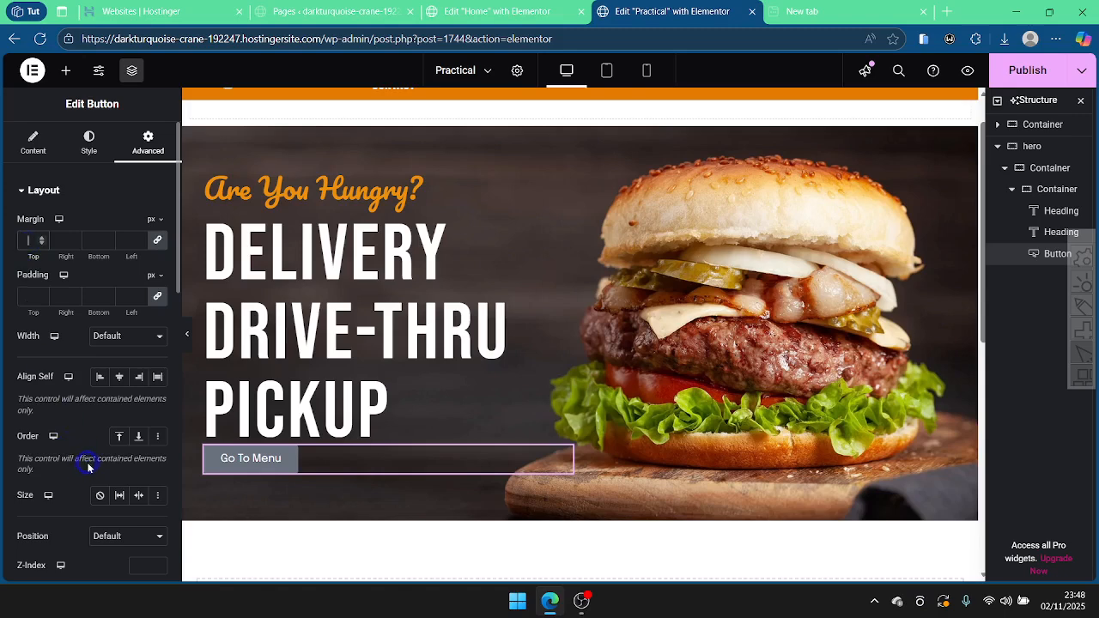
pyautogui.write('50')
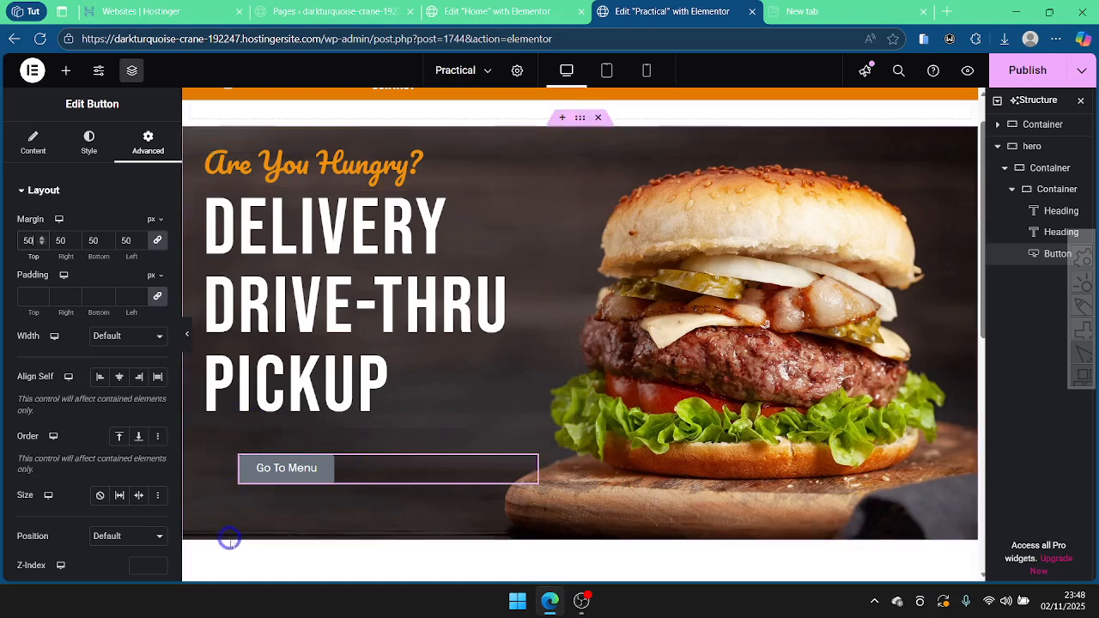
pyautogui.press('BackSpace')
pyautogui.press('BackSpace')
pyautogui.press('BackSpace')
pyautogui.press('BackSpace')
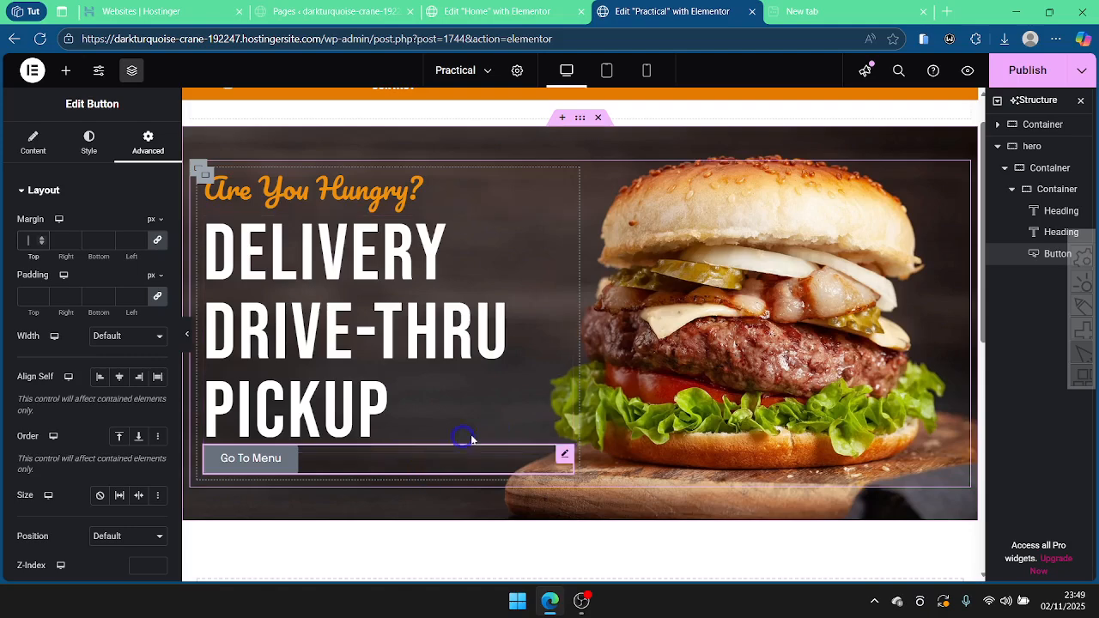
# Step: Compare the Practical page's hero with the Home page's hero, viewing both without the editing panel
pyautogui.scroll(-2, 685, 403)
pyautogui.scroll(3, 669, 400)
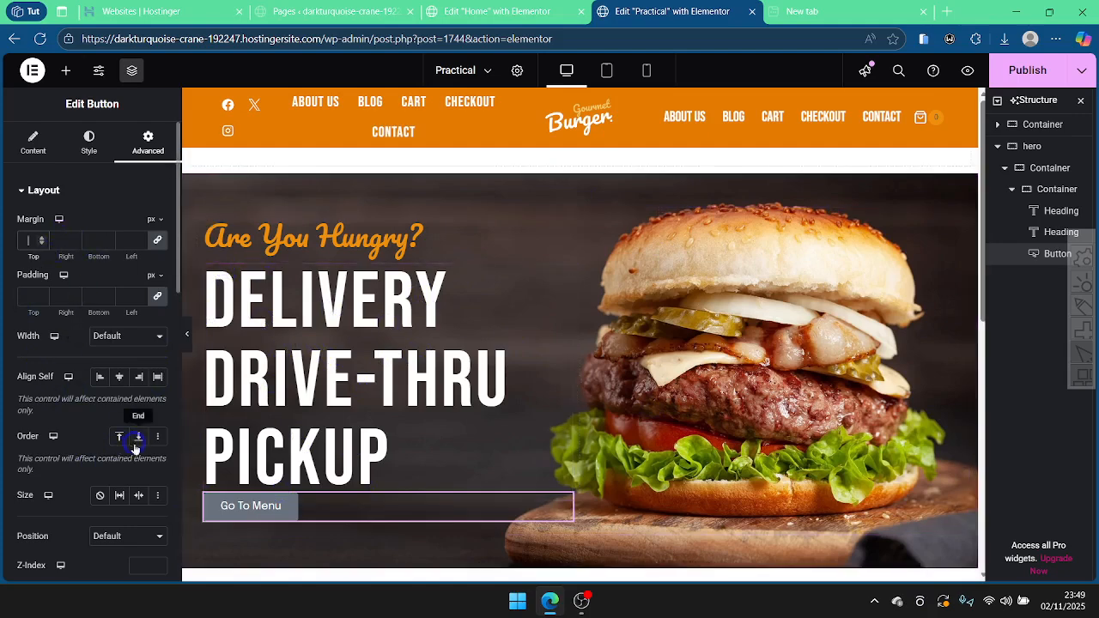
pyautogui.click(183, 344)
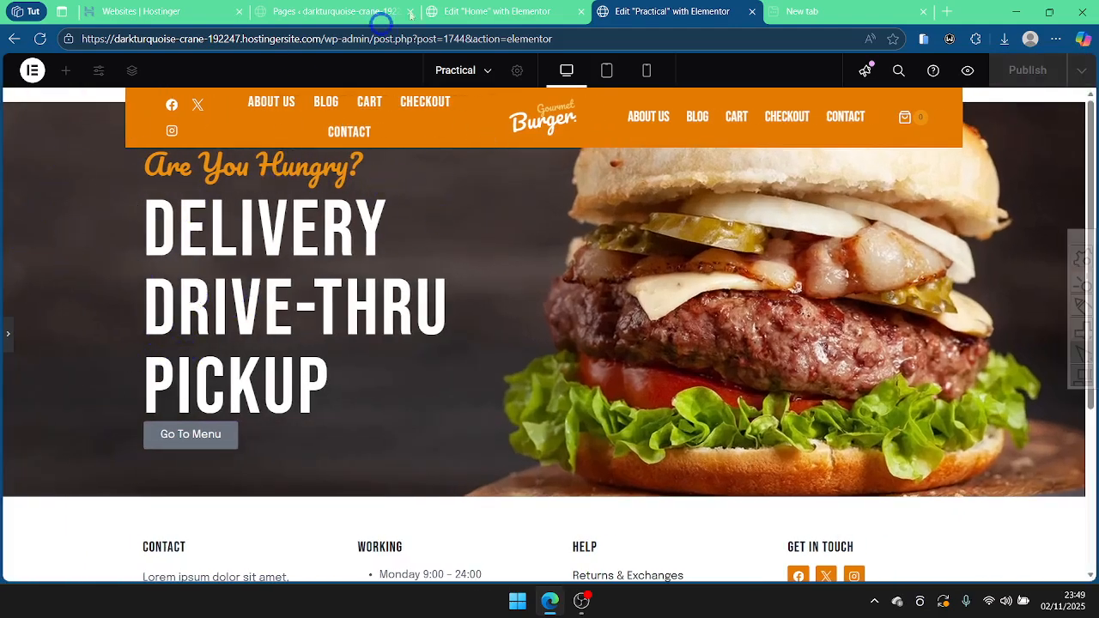
pyautogui.click(497, 12)
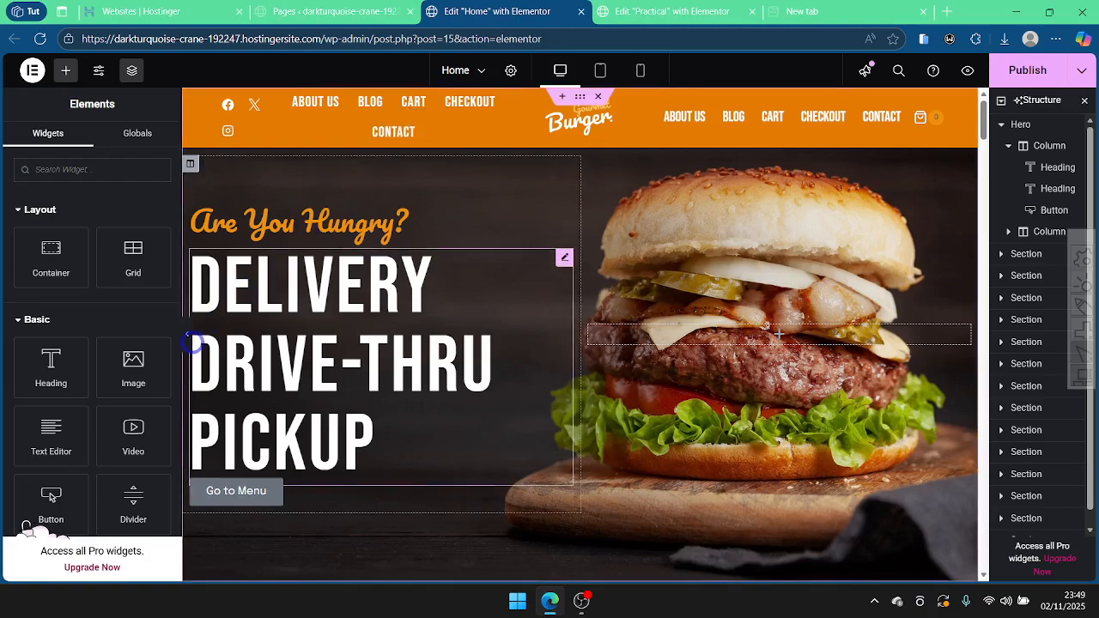
pyautogui.click(189, 339)
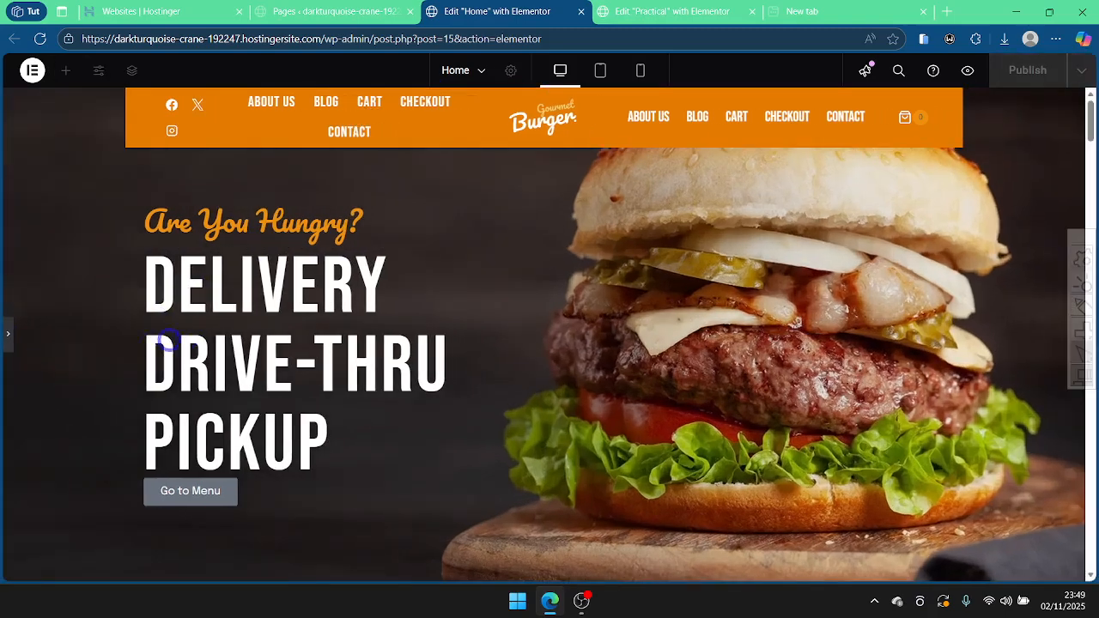
pyautogui.click(10, 334)
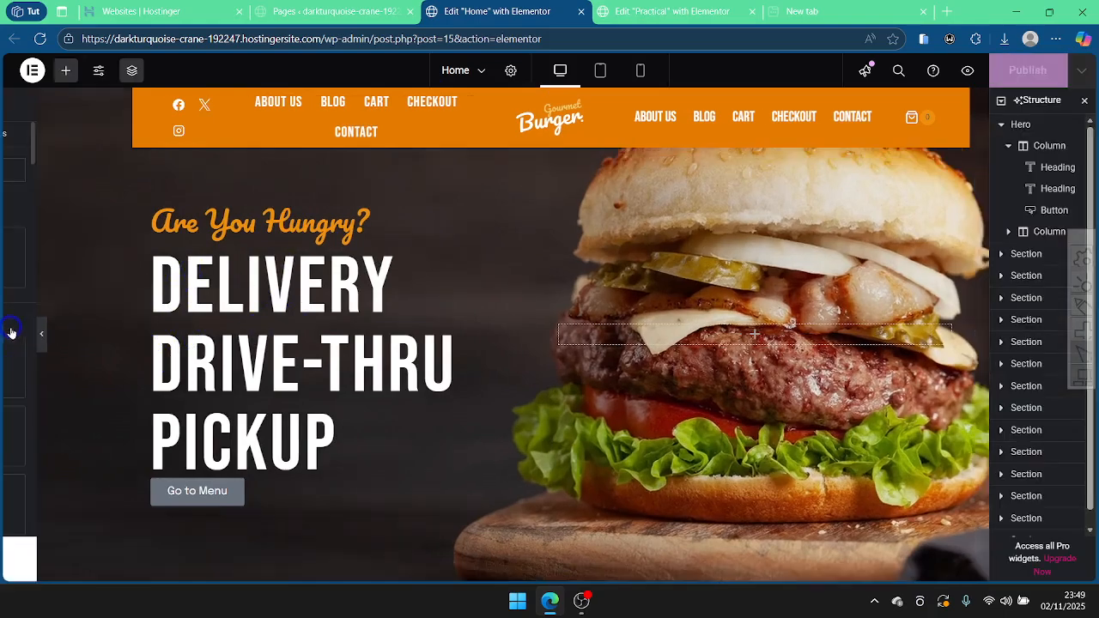
pyautogui.click(667, 6)
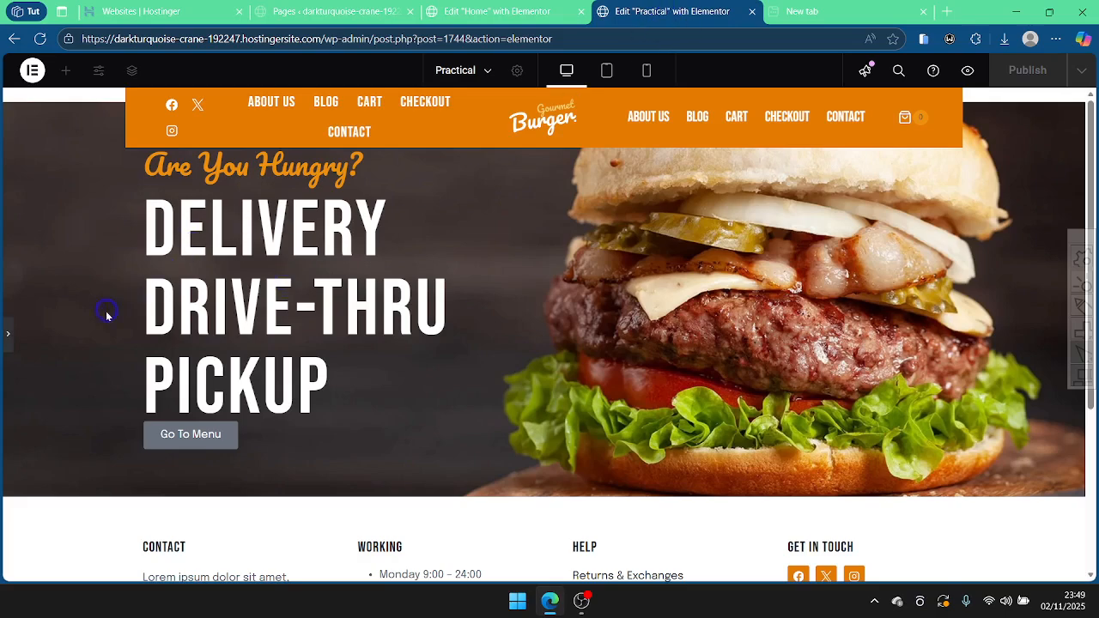
# Step: Set the padding of the container around the hero headings and button to 25 px on all sides and preview the page
pyautogui.click(10, 335)
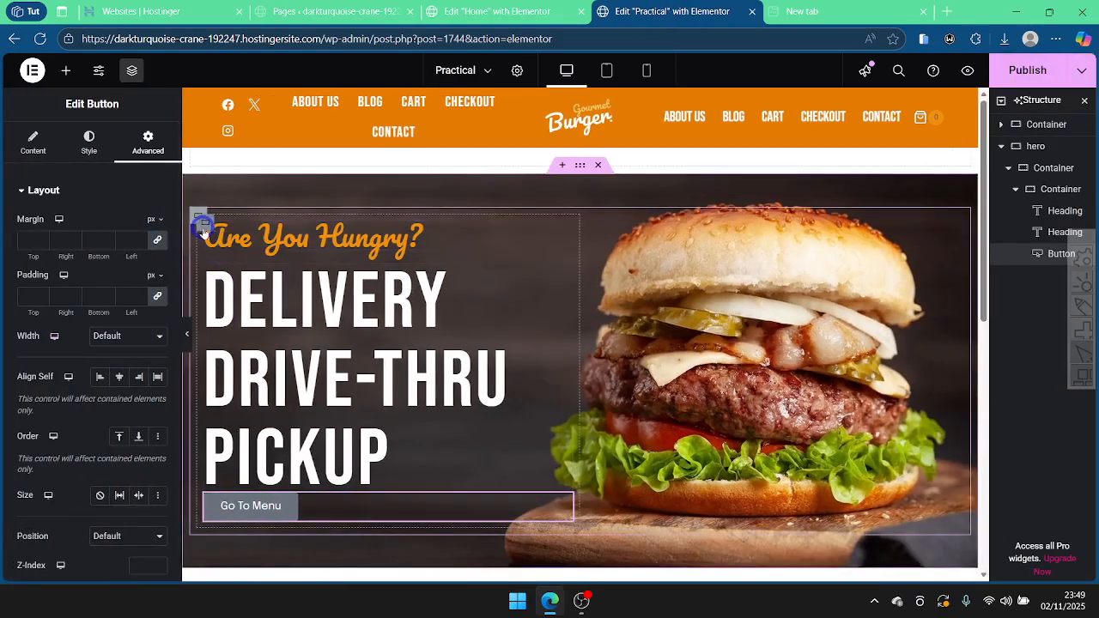
pyautogui.click(204, 224)
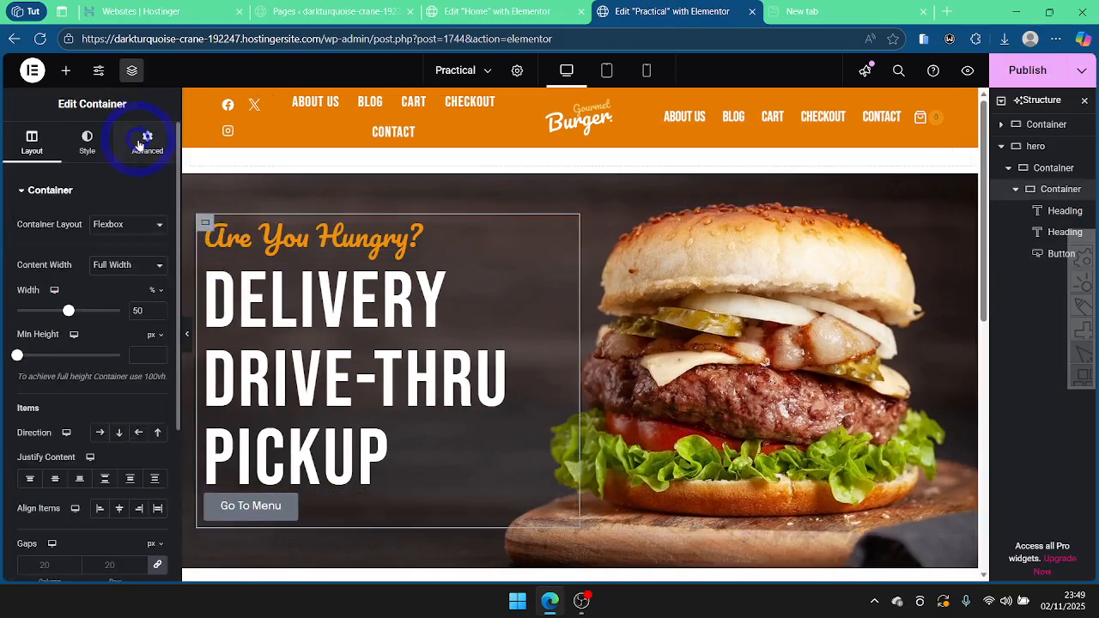
pyautogui.click(140, 143)
pyautogui.click(36, 296)
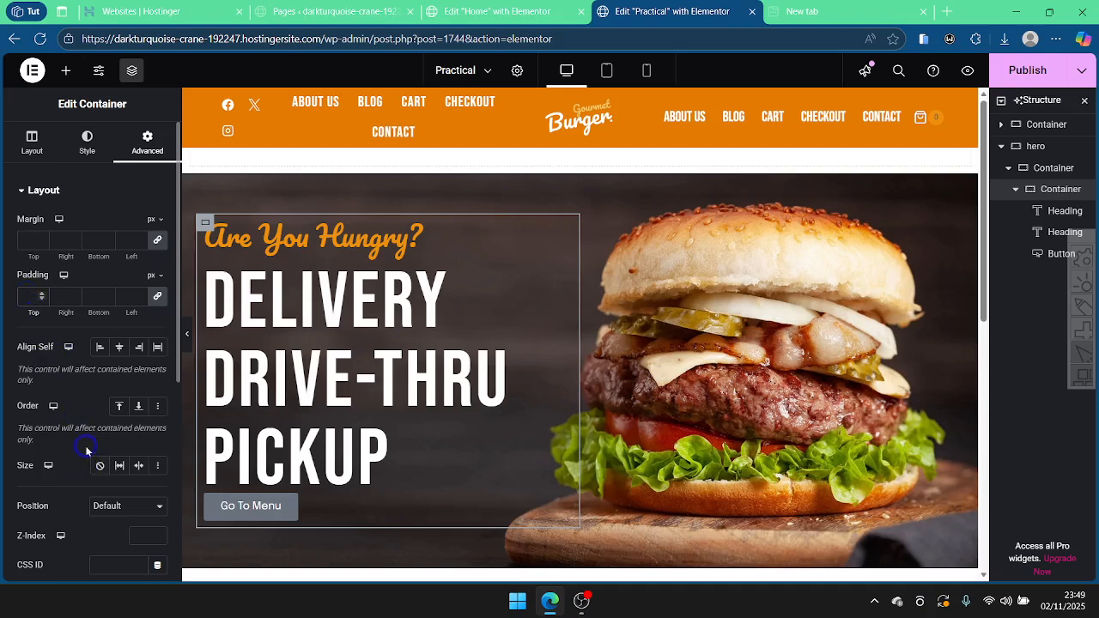
pyautogui.write('2')
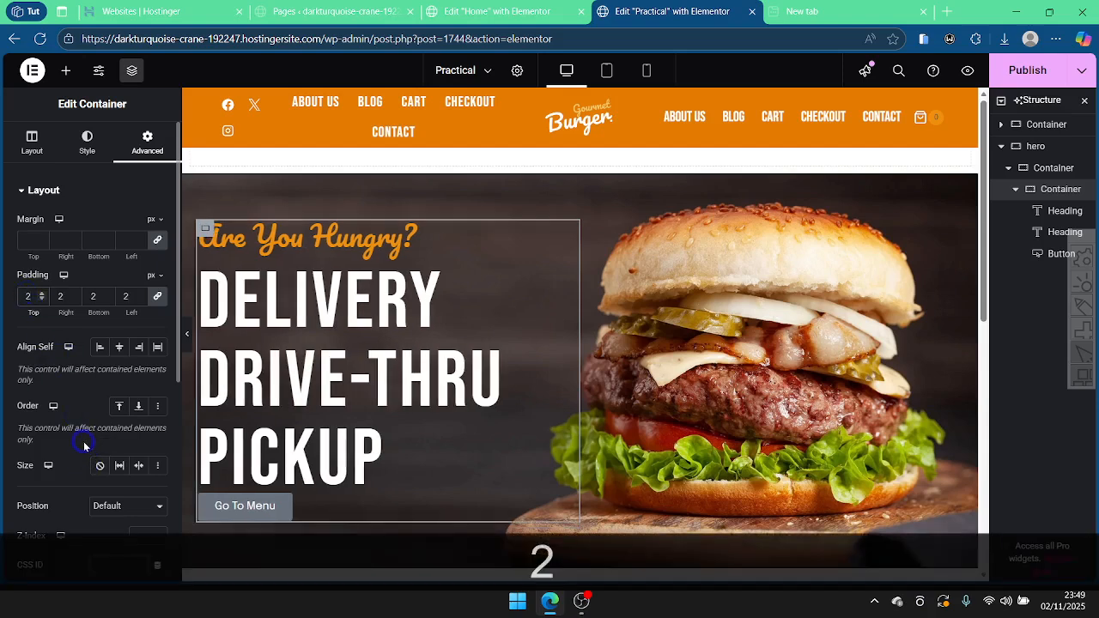
pyautogui.write('5')
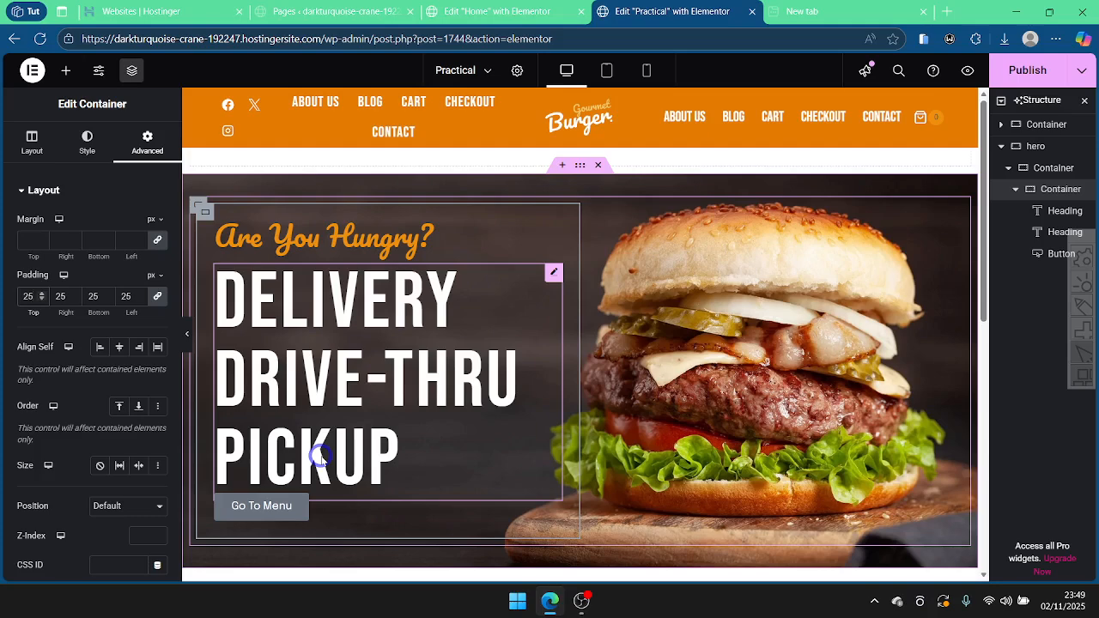
pyautogui.click(188, 336)
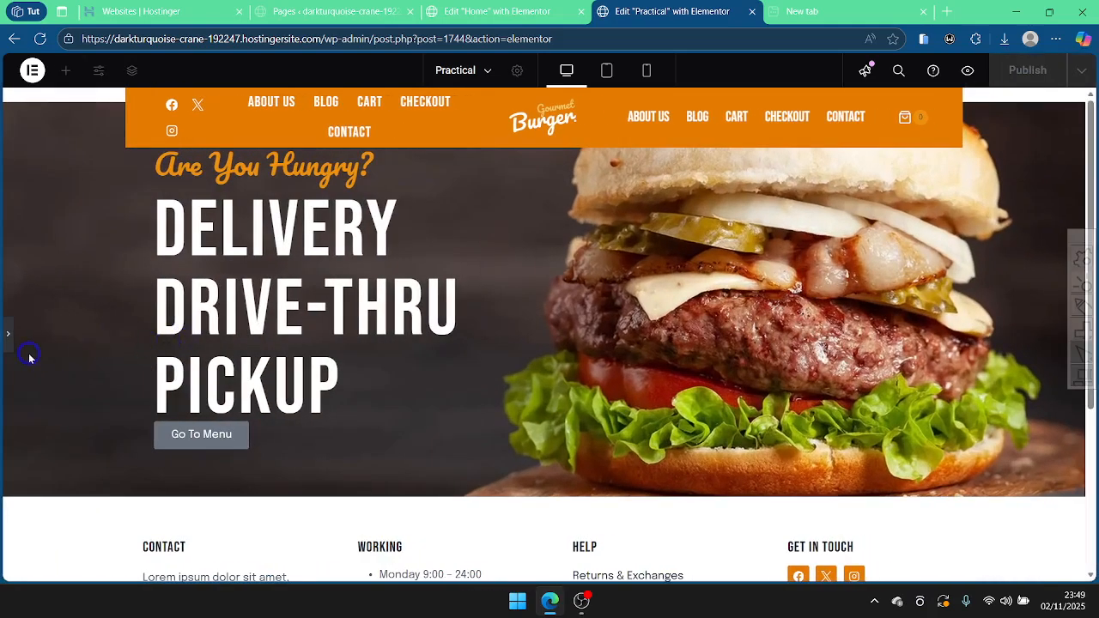
# Step: Raise only the top padding of the hero's inner container, trying 55 px and settling on 75 px, and preview the page
pyautogui.click(7, 338)
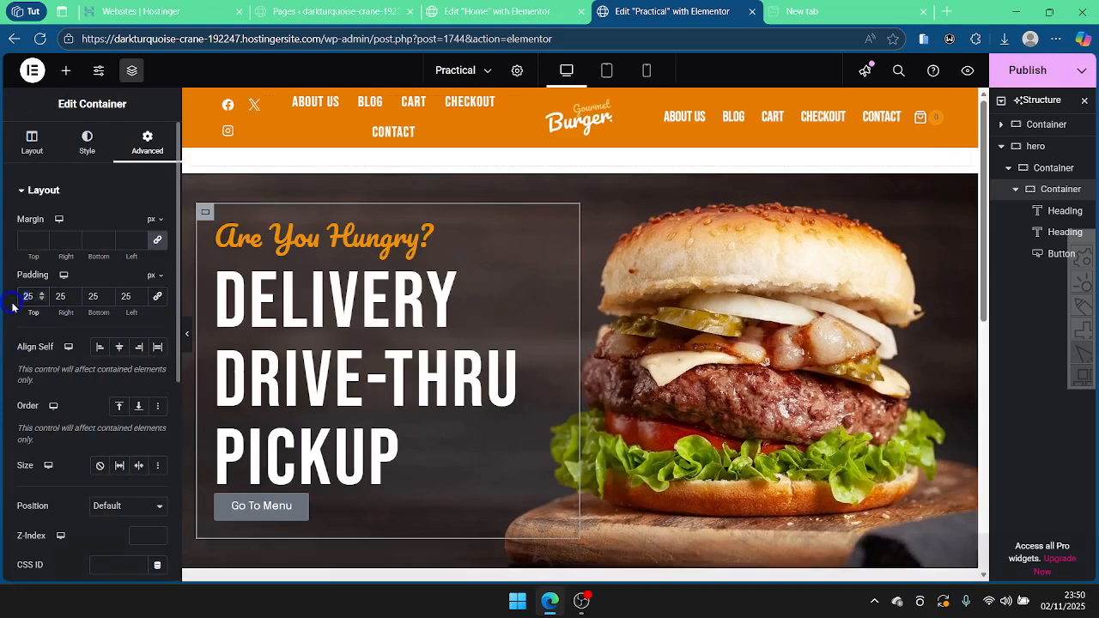
pyautogui.click(188, 336)
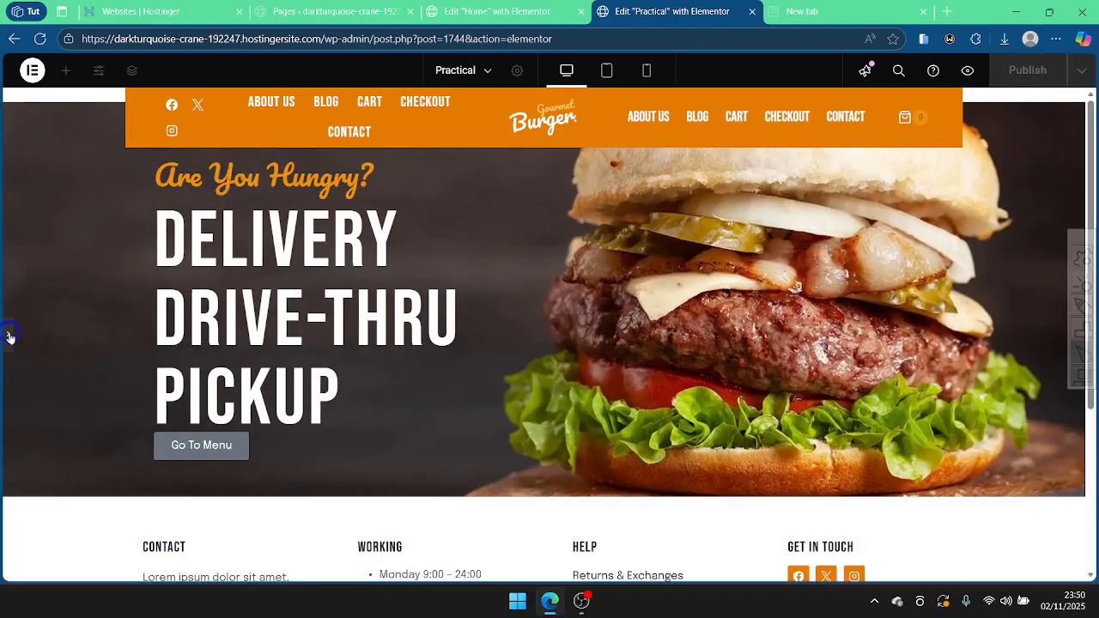
pyautogui.click(10, 336)
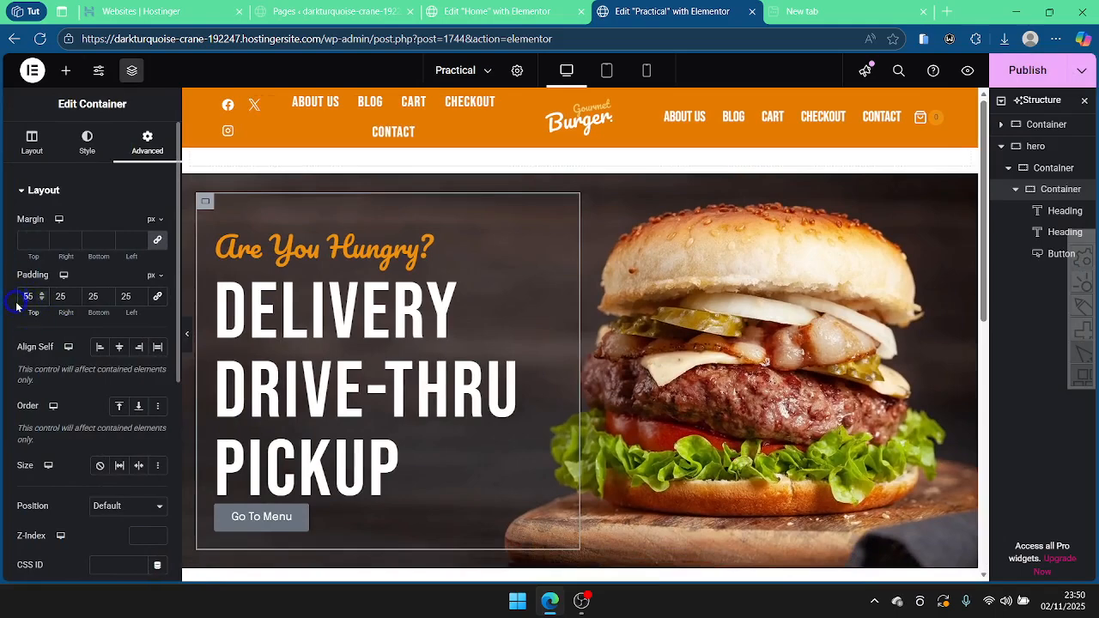
pyautogui.write('7')
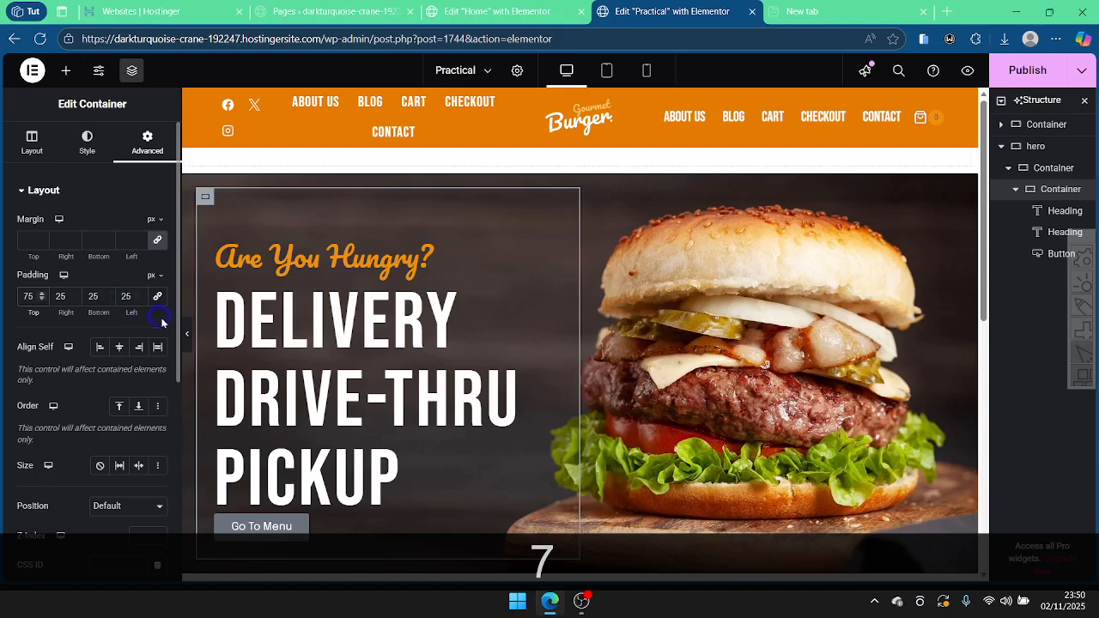
pyautogui.click(186, 336)
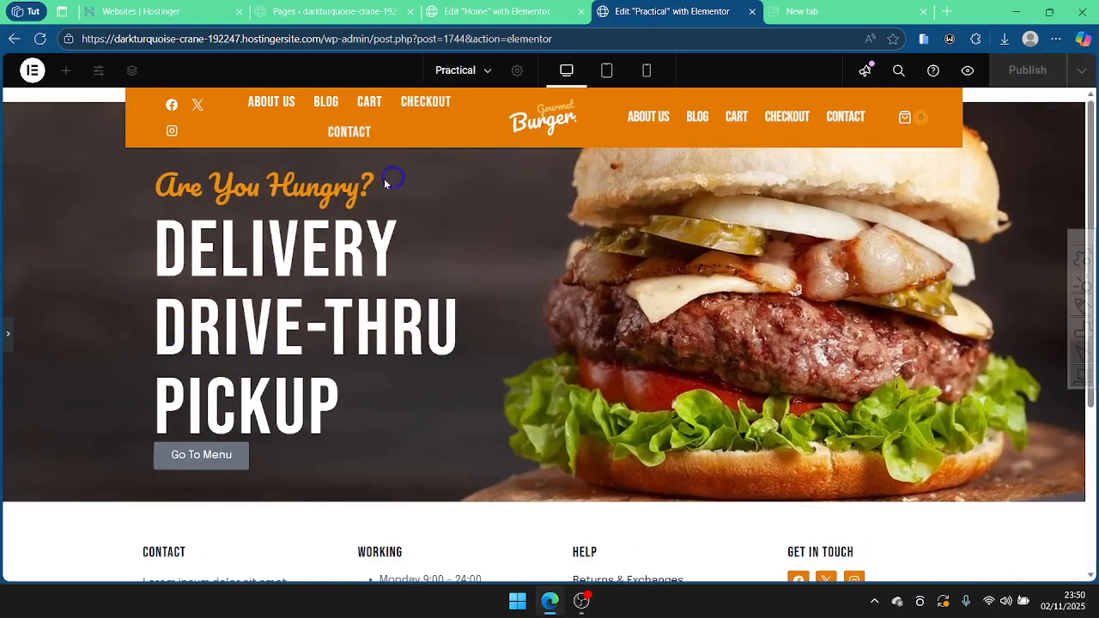
pyautogui.click(11, 336)
# Step: Examine the food category row below the hero on the Home page
pyautogui.scroll(-3, 618, 236)
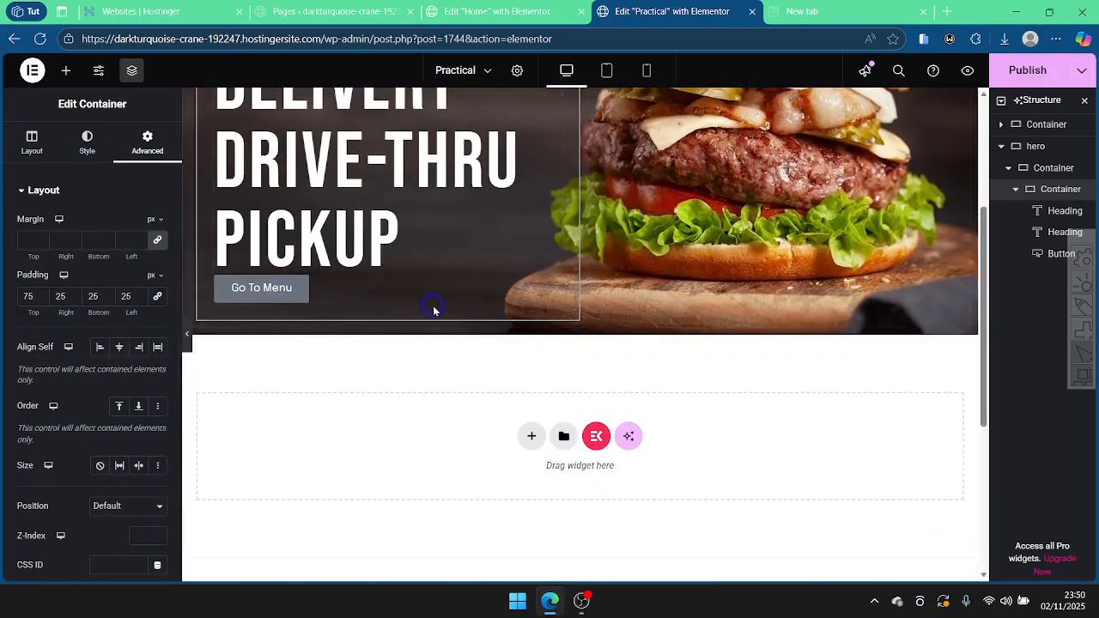
pyautogui.click(498, 11)
pyautogui.scroll(-3, 550, 395)
pyautogui.scroll(-3, 563, 388)
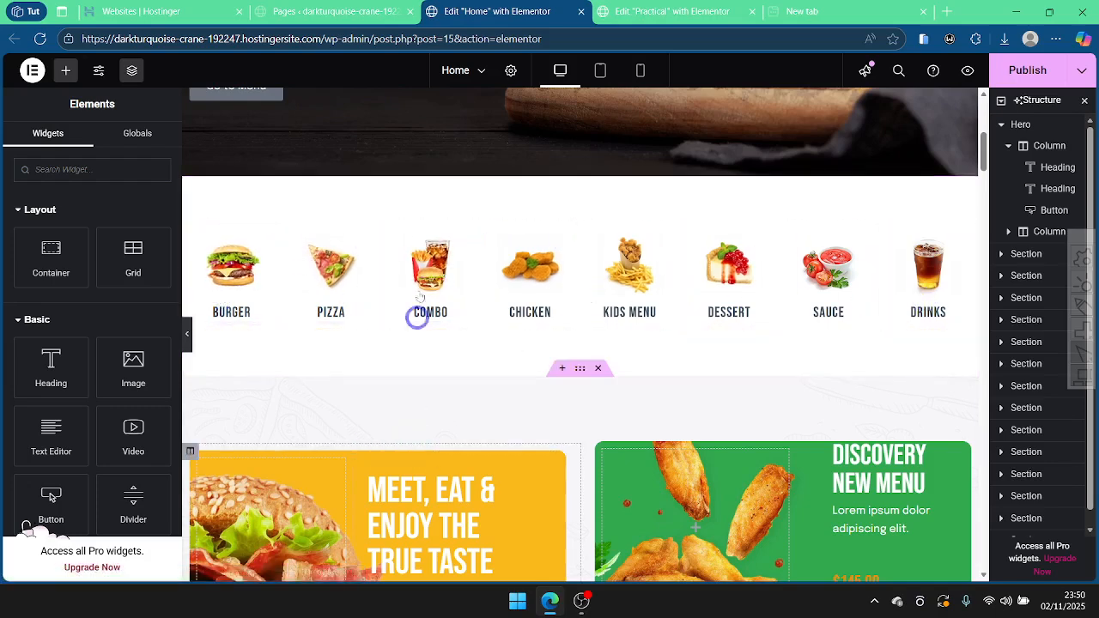
# Step: Return to the Practical page in the editor
pyautogui.click(646, 6)
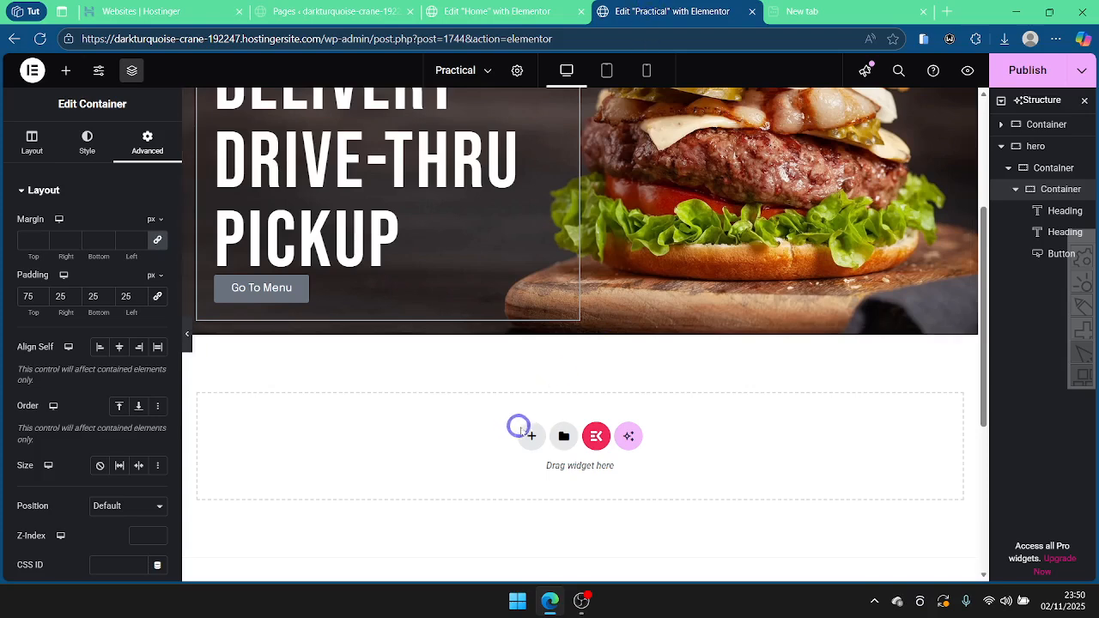
pyautogui.click(530, 437)
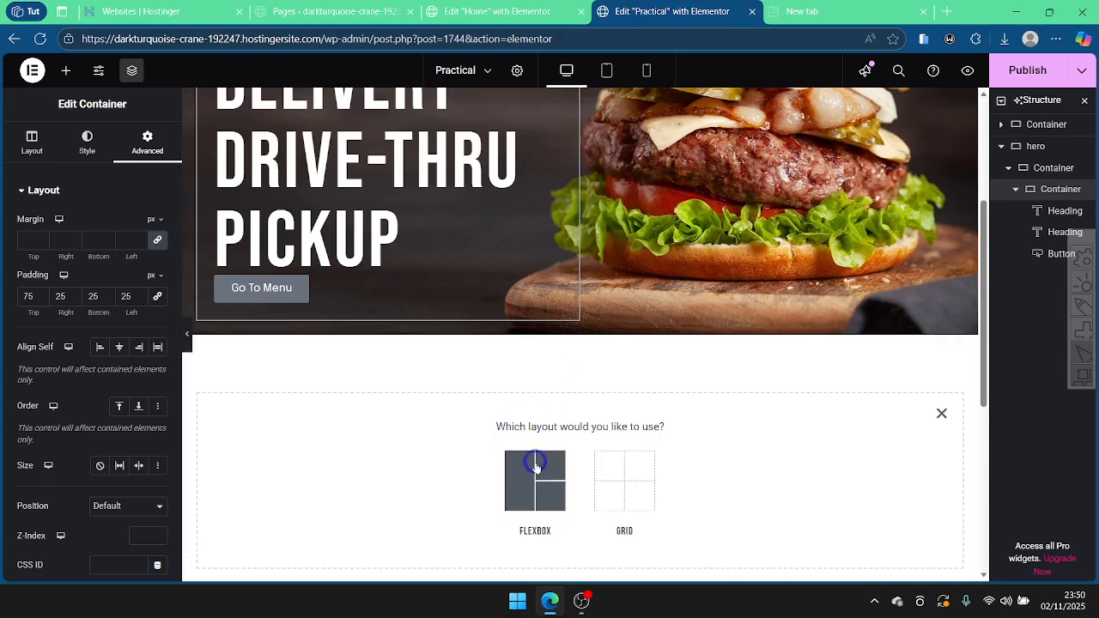
pyautogui.click(537, 459)
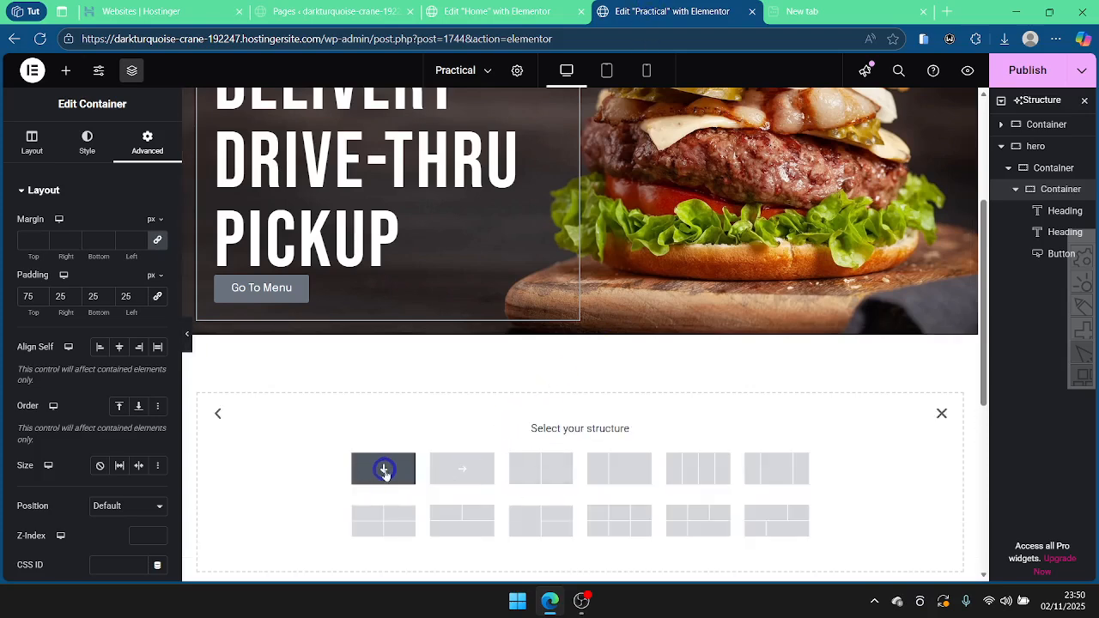
pyautogui.click(942, 412)
# Step: Add a grid container below the Practical page's hero and give it eight columns and one row
pyautogui.click(529, 437)
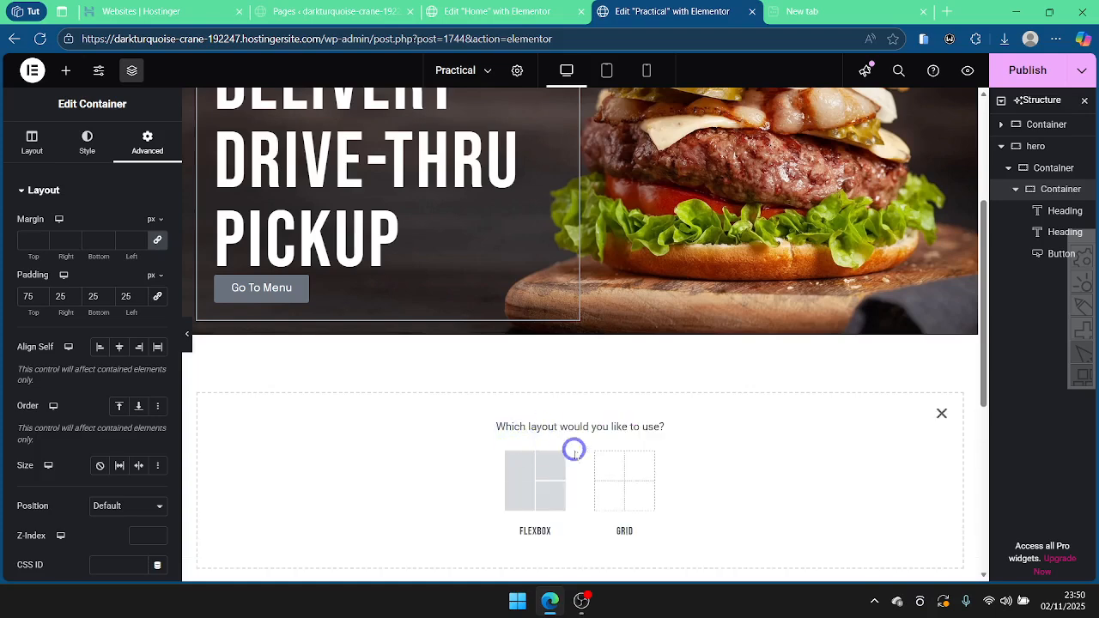
pyautogui.click(611, 491)
pyautogui.click(382, 491)
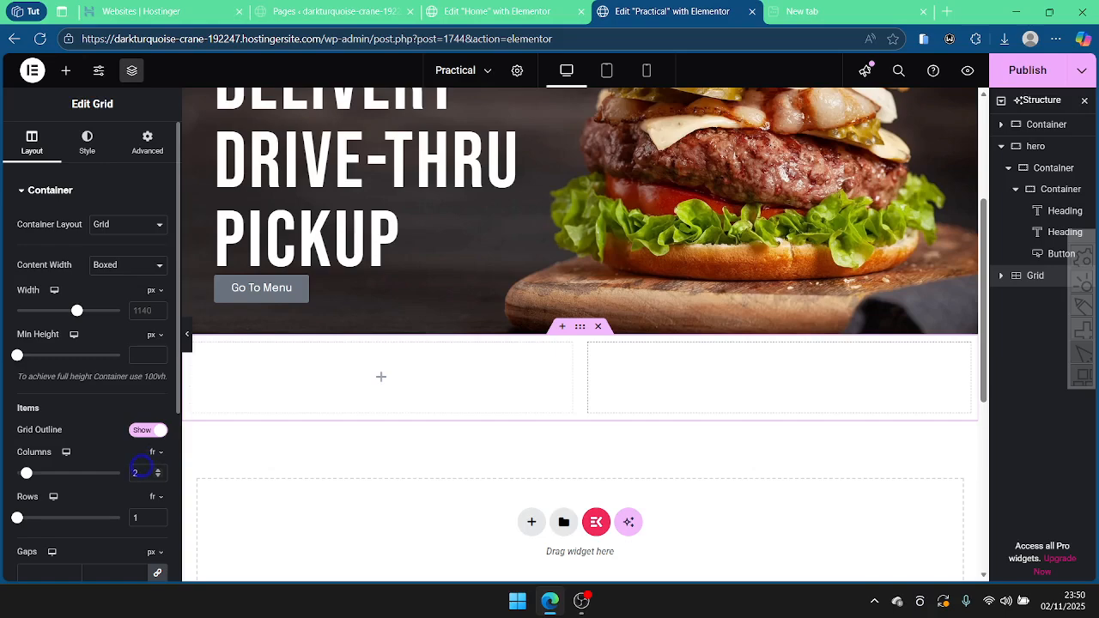
pyautogui.click(489, 11)
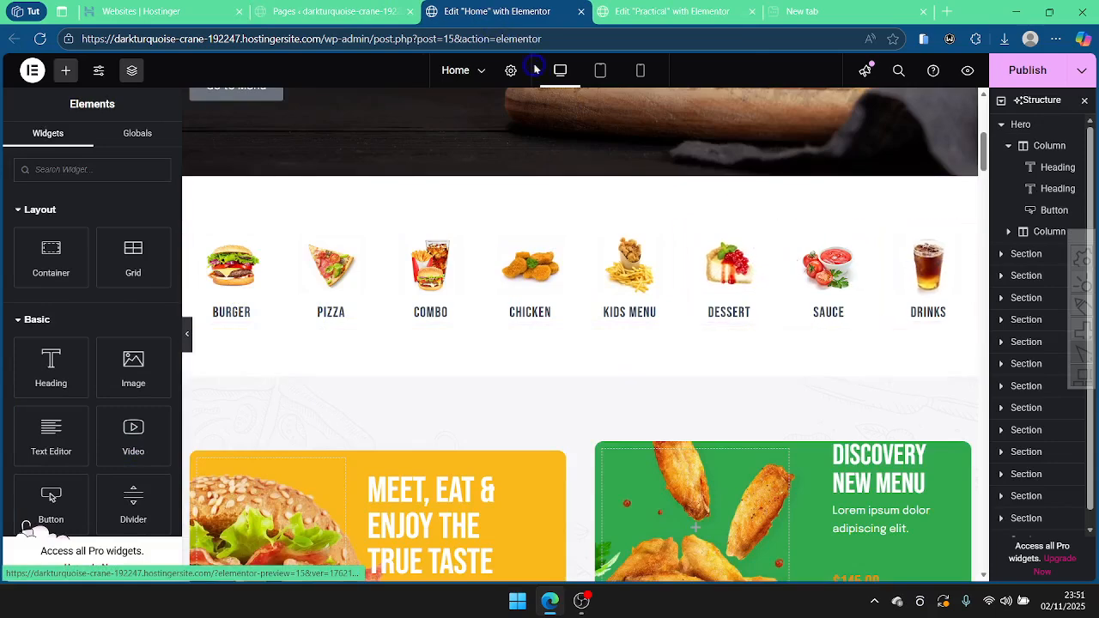
pyautogui.click(634, 9)
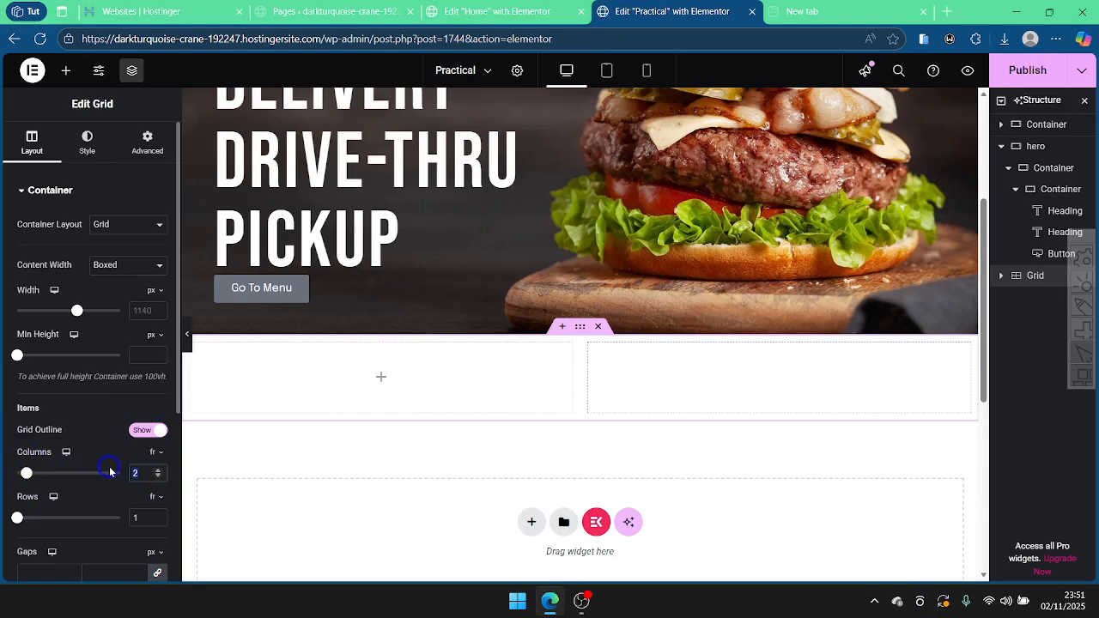
pyautogui.write('8')
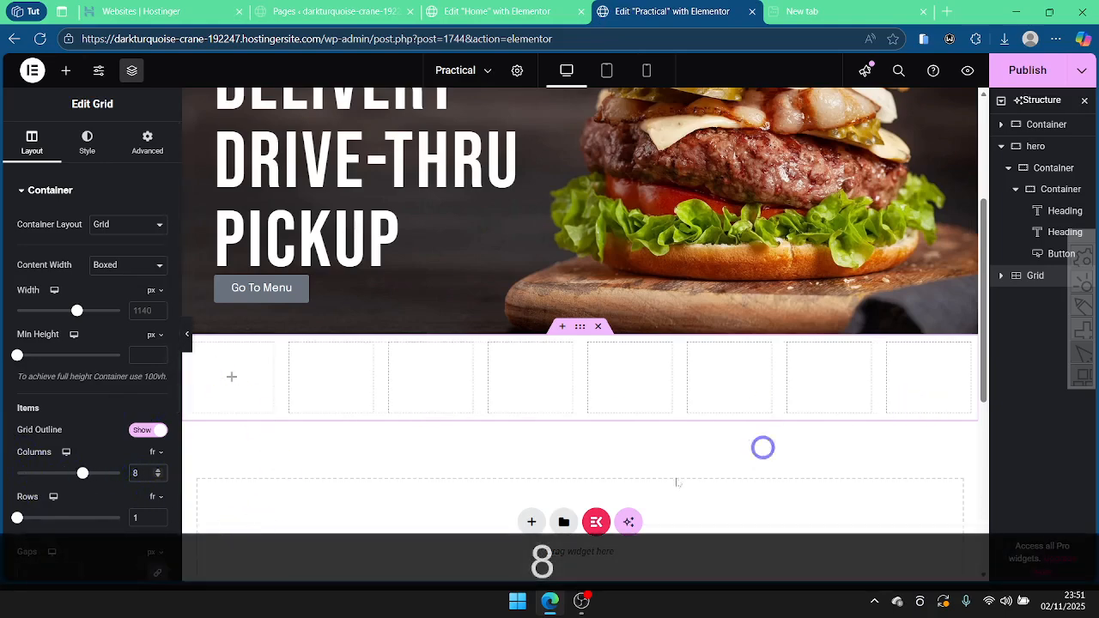
pyautogui.click(157, 517)
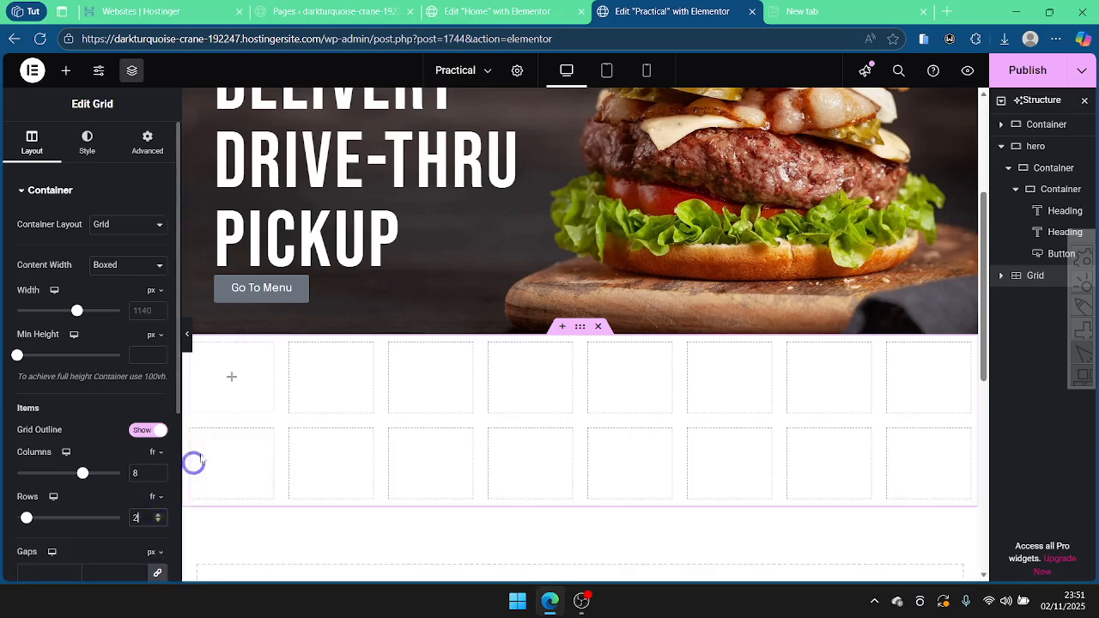
pyautogui.click(157, 521)
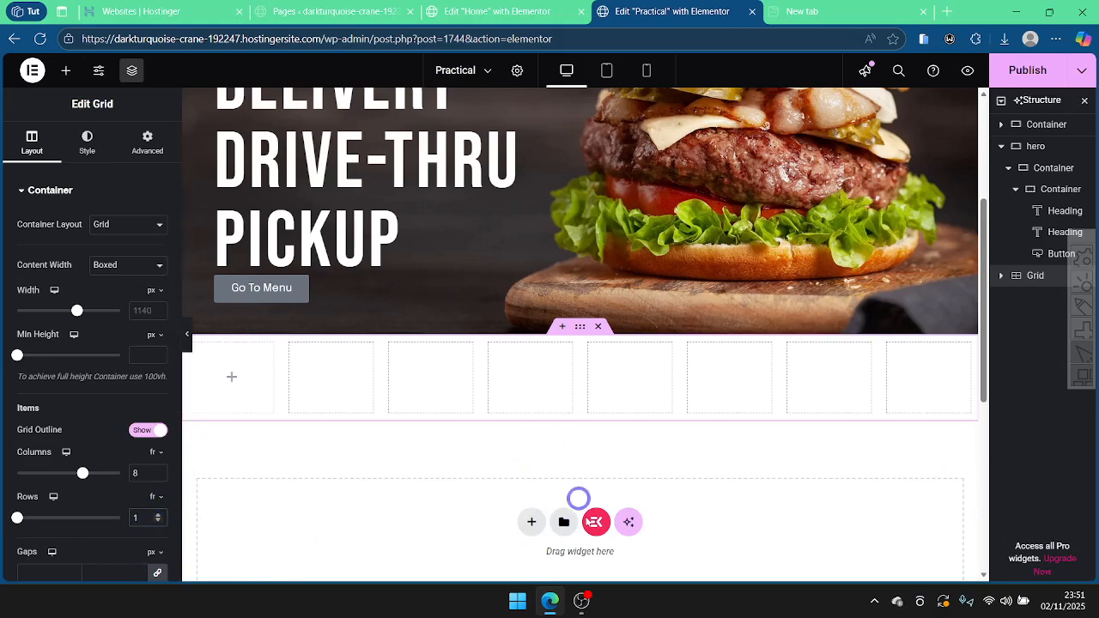
# Step: Check which widget the Home page's Burger item uses and add an Image Box to the first cell of the Practical page's grid
pyautogui.click(506, 11)
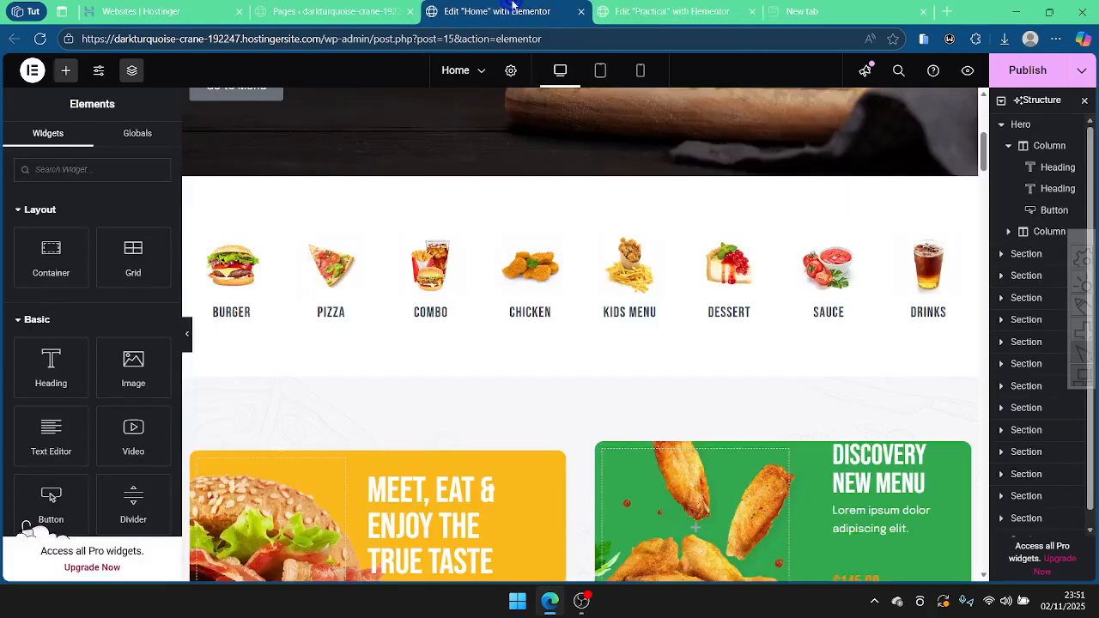
pyautogui.click(226, 298)
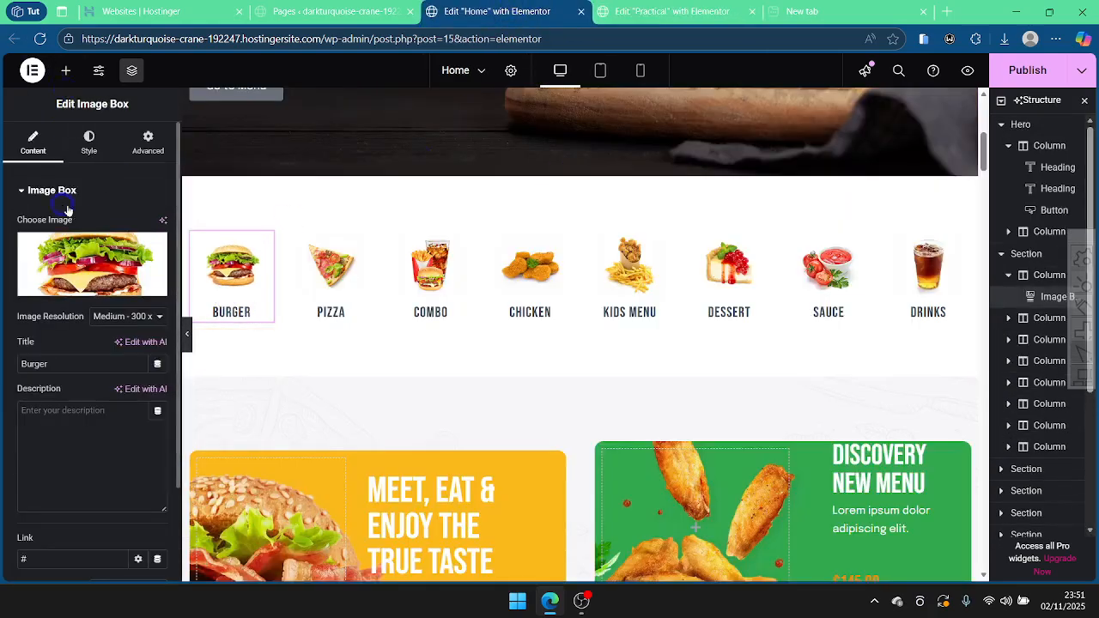
pyautogui.click(644, 10)
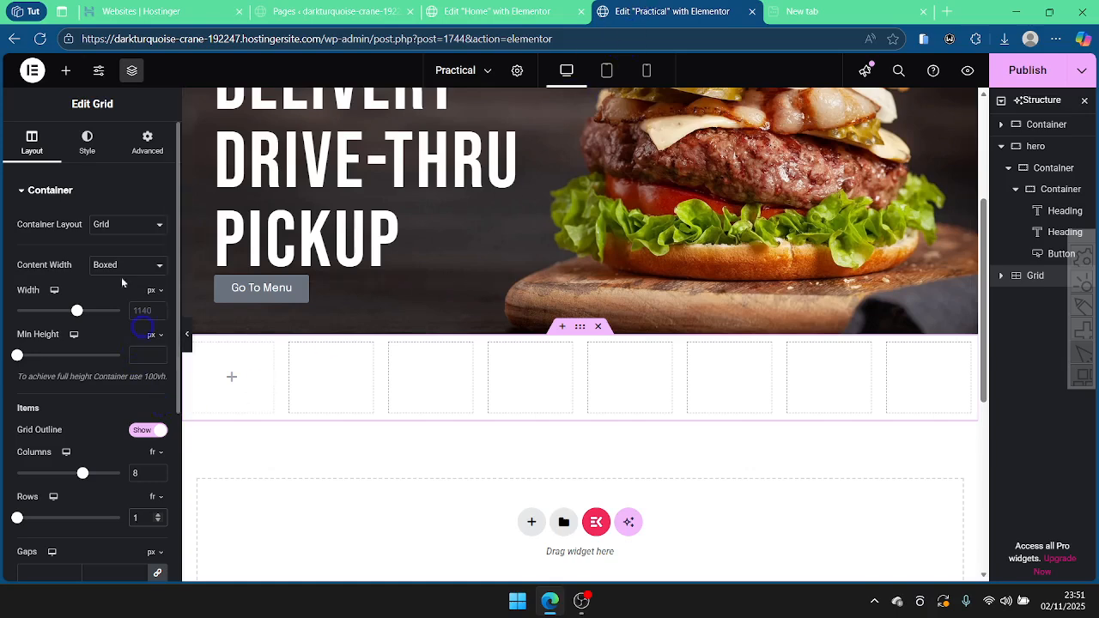
pyautogui.click(66, 70)
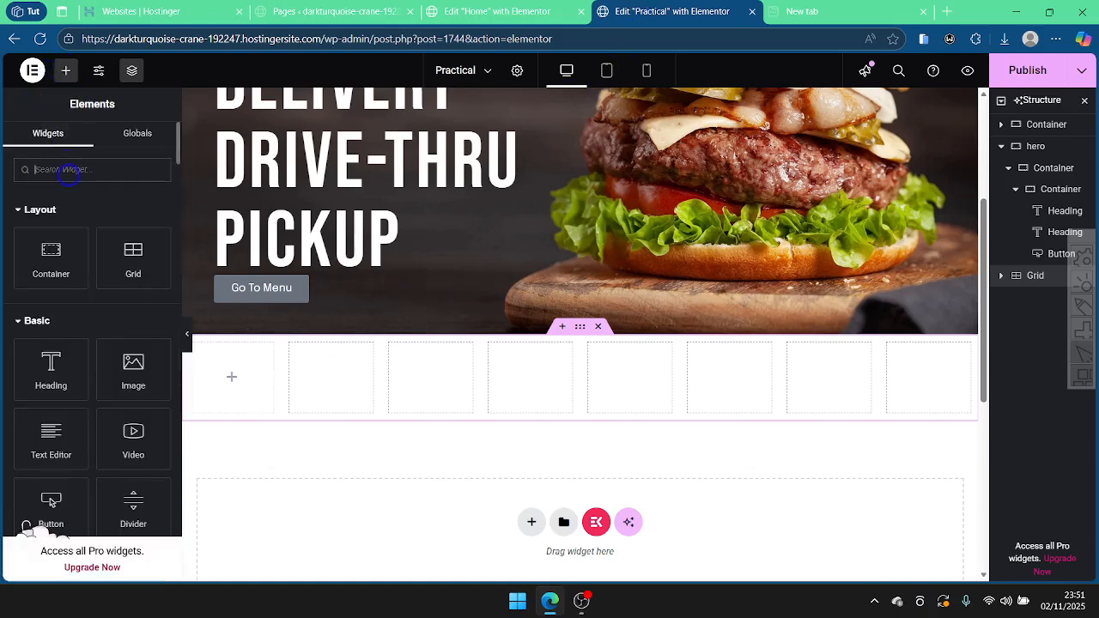
pyautogui.write('ima')
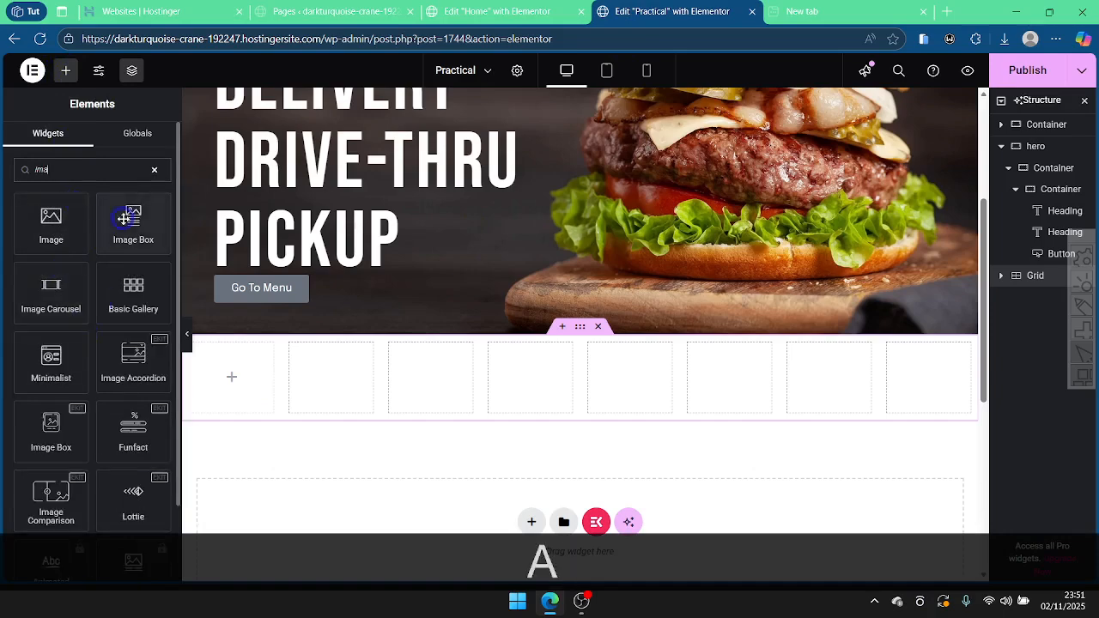
pyautogui.moveTo(131, 222); pyautogui.dragTo(198, 361)
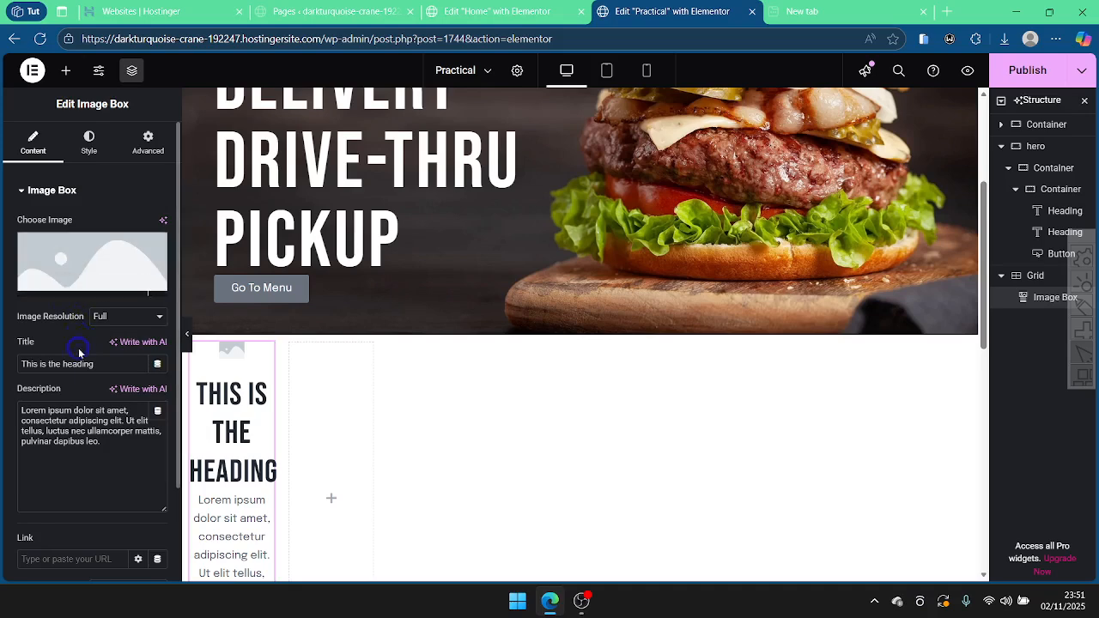
# Step: Clear the new Image Box's description and set its title to Pizza
pyautogui.moveTo(119, 438); pyautogui.dragTo(6, 388)
pyautogui.press('BackSpace')
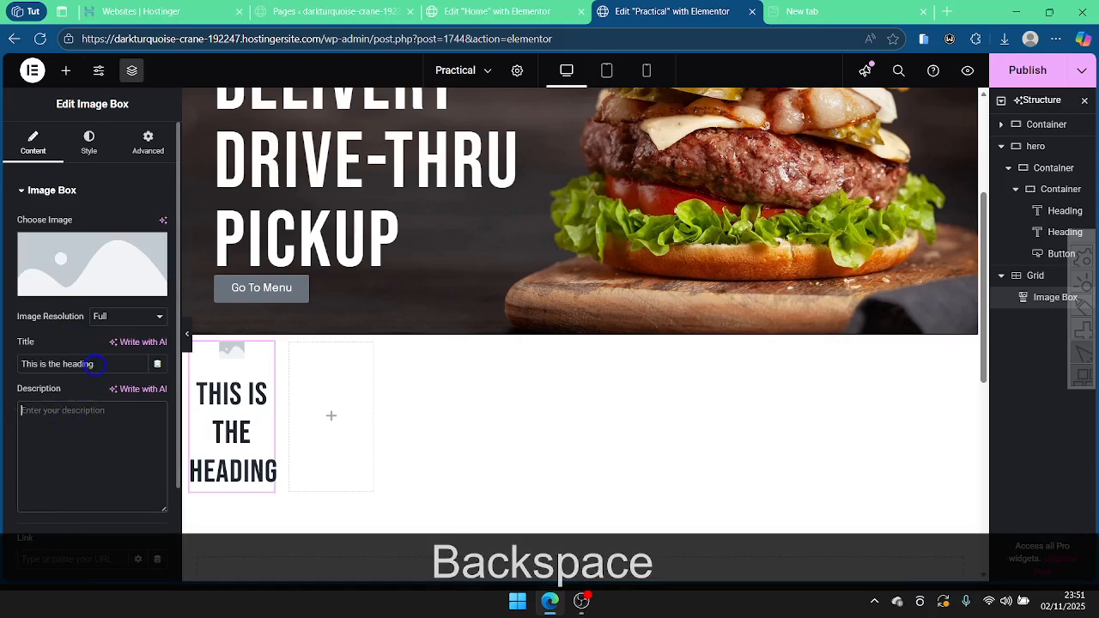
pyautogui.moveTo(93, 364); pyautogui.dragTo(65, 364)
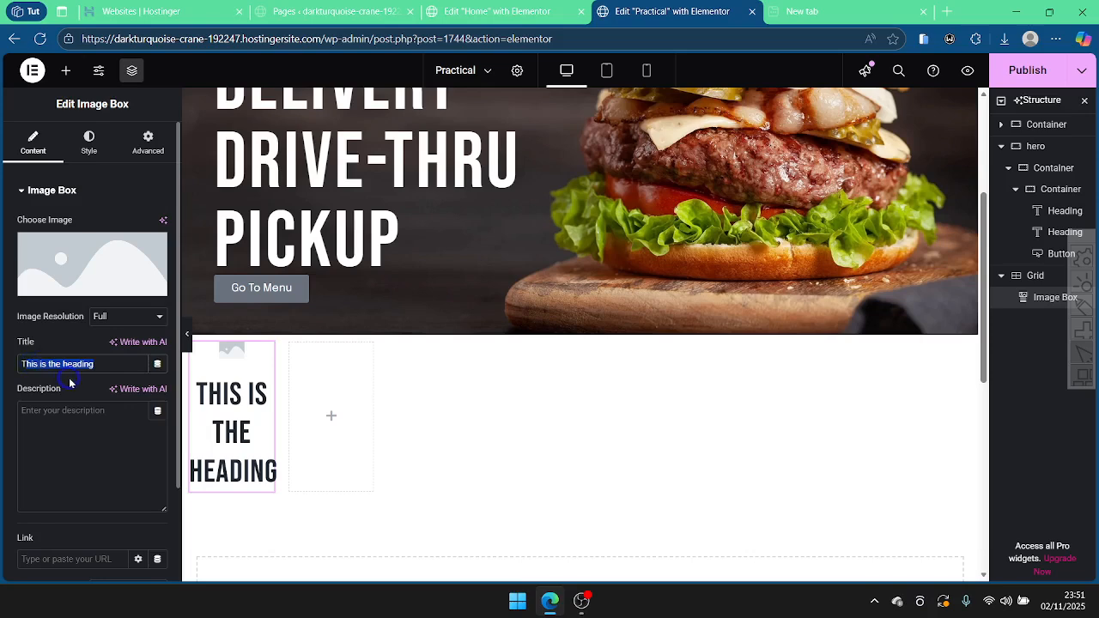
pyautogui.moveTo(92, 364); pyautogui.dragTo(2, 364)
pyautogui.write('PIzza')
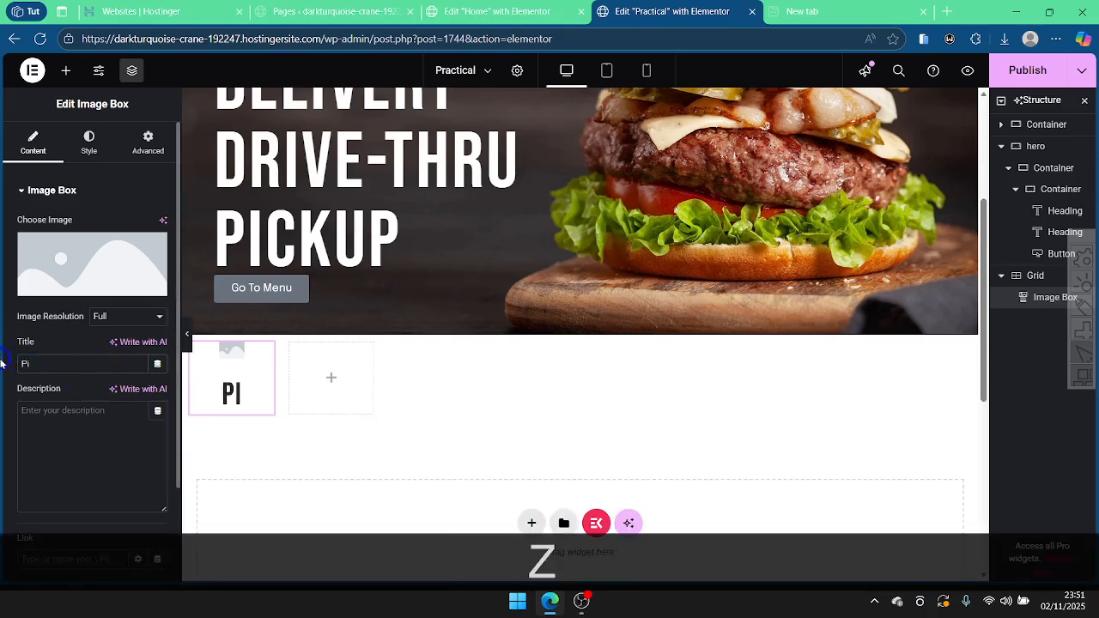
# Step: Use the fried chicken and fries picture from the media library as the Pizza box's image
pyautogui.click(80, 248)
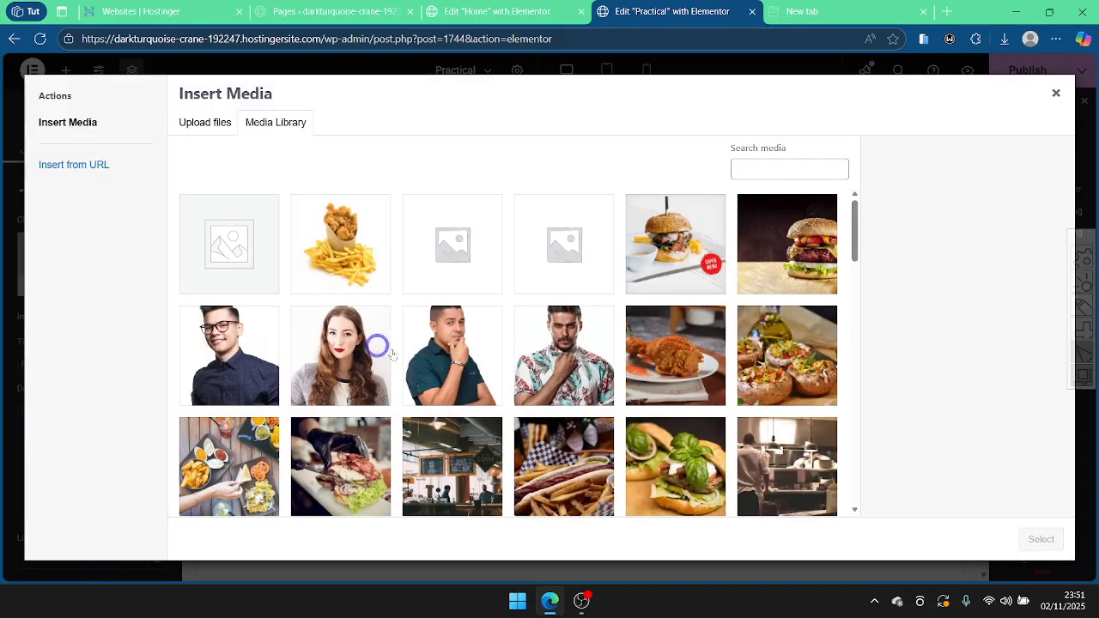
pyautogui.click(352, 264)
pyautogui.click(1039, 539)
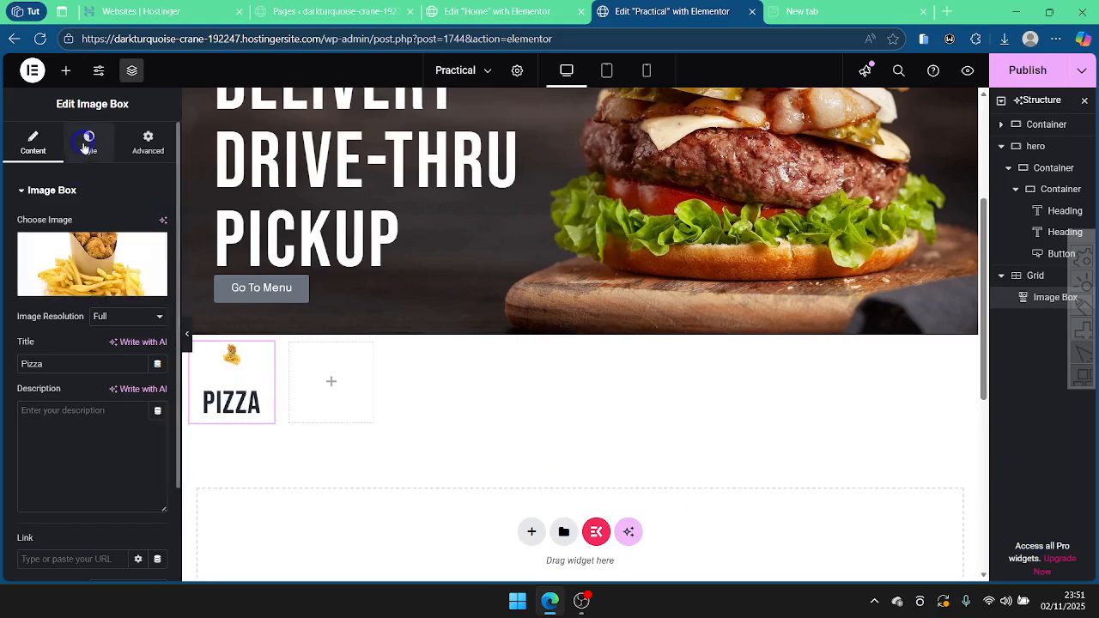
# Step: Clear the Pizza box's image spacing and set its content spacing to 0 px
pyautogui.click(495, 7)
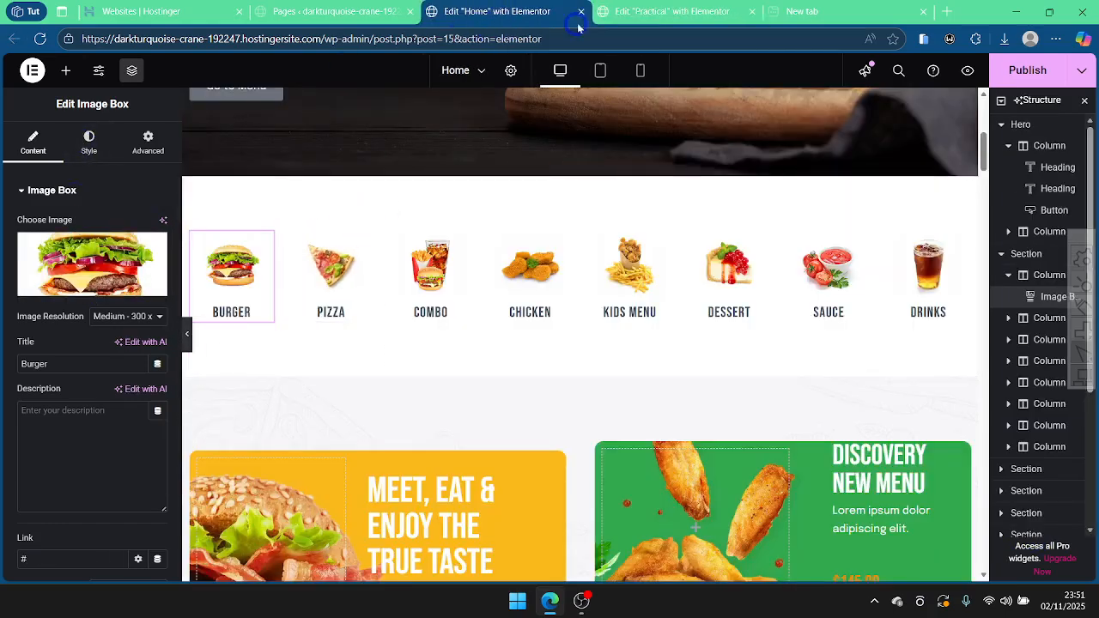
pyautogui.click(669, 11)
pyautogui.click(89, 142)
pyautogui.click(37, 405)
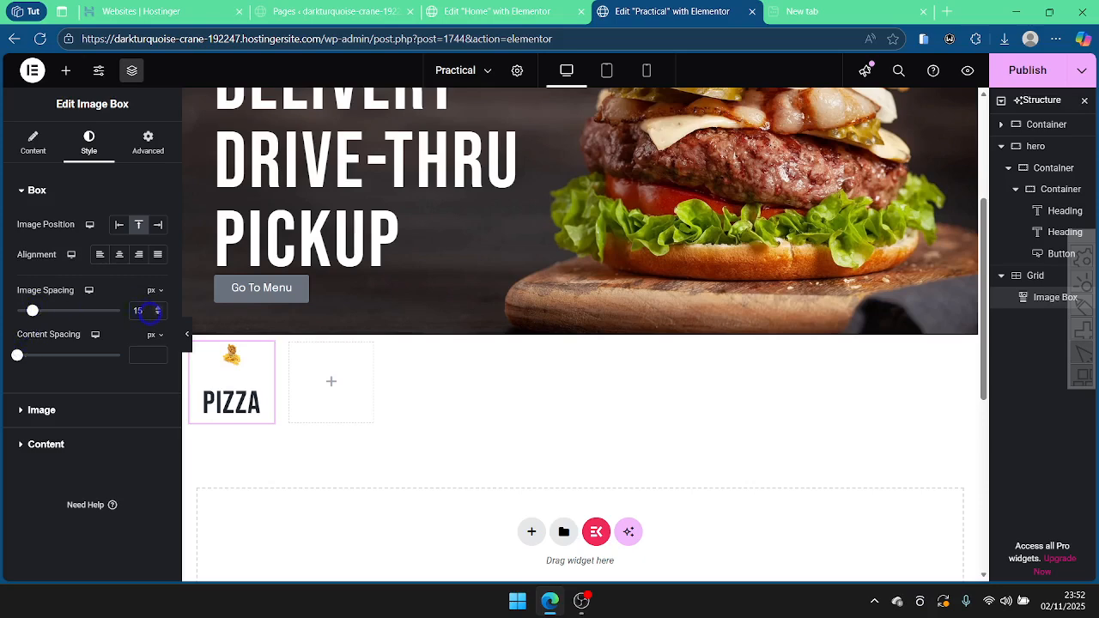
pyautogui.press('BackSpace')
pyautogui.press('BackSpace')
pyautogui.press('BackSpace')
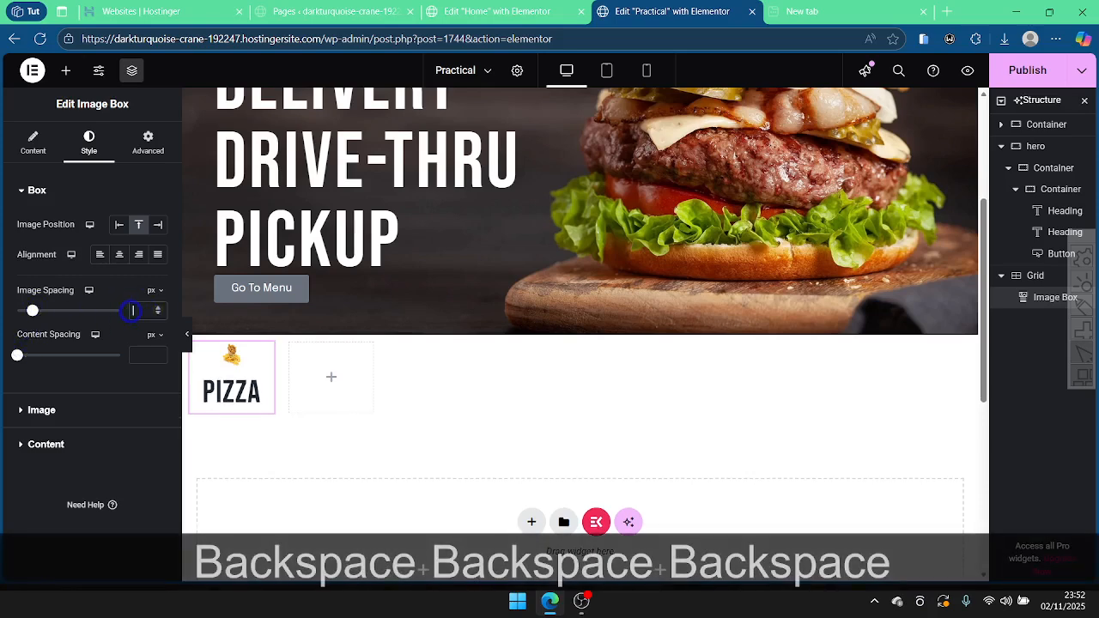
pyautogui.click(157, 353)
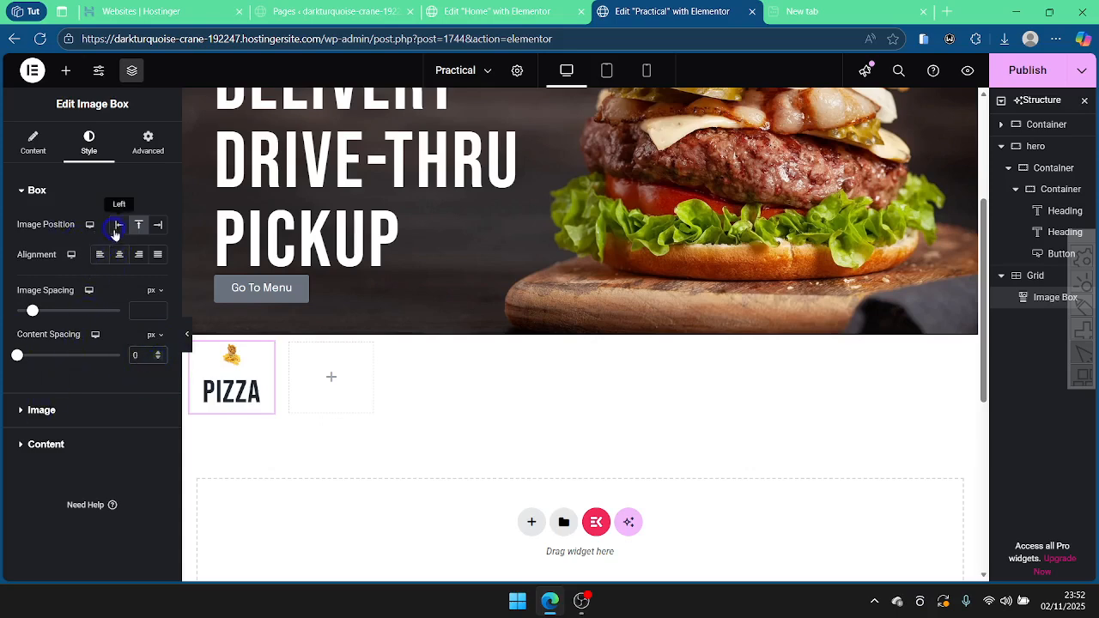
# Step: Try the left and right image positions for the Pizza box and return the image above the title
pyautogui.click(122, 226)
pyautogui.click(158, 226)
pyautogui.click(140, 226)
# Step: Set the width of the Pizza box's image to 85%
pyautogui.click(44, 409)
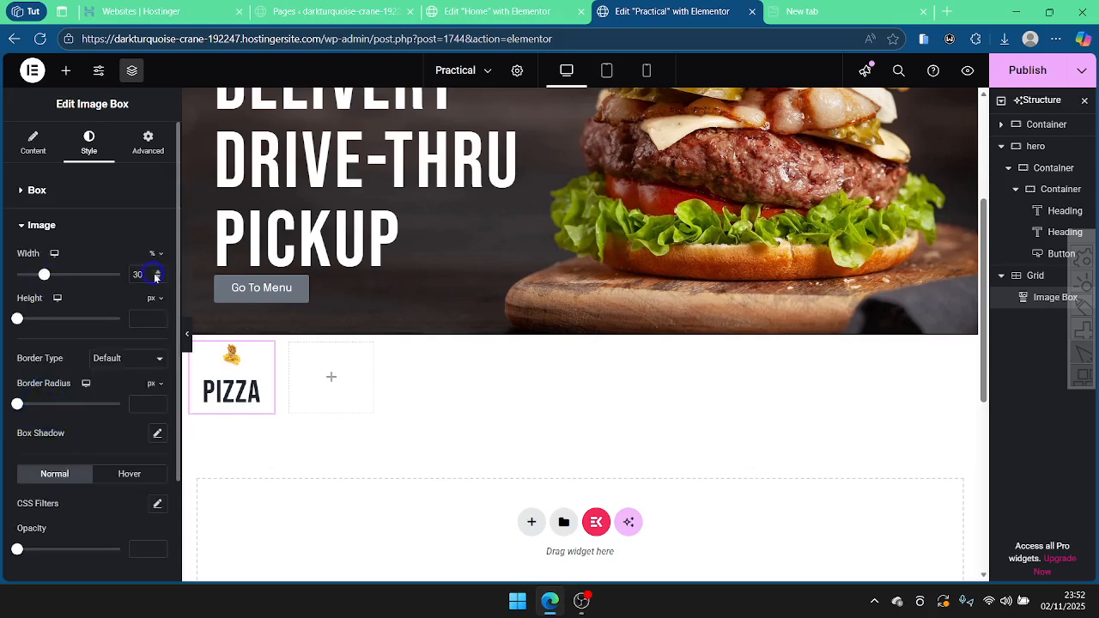
pyautogui.moveTo(43, 275); pyautogui.dragTo(95, 285)
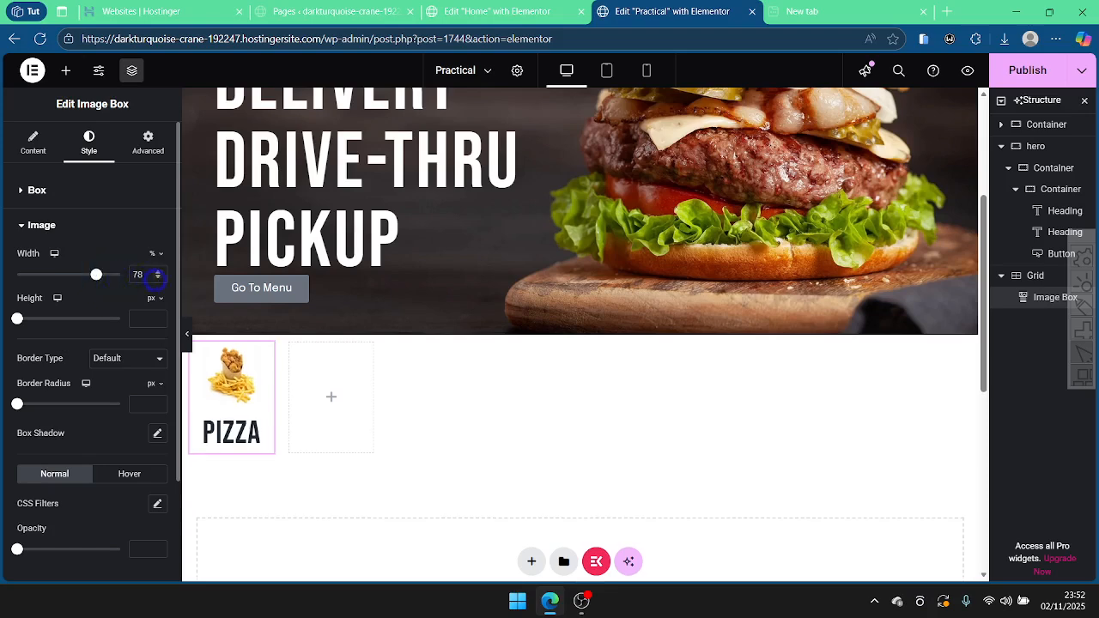
pyautogui.click(157, 272)
pyautogui.click(158, 272)
pyautogui.click(157, 272)
pyautogui.click(157, 272)
pyautogui.click(158, 272)
pyautogui.click(157, 272)
pyautogui.click(157, 272)
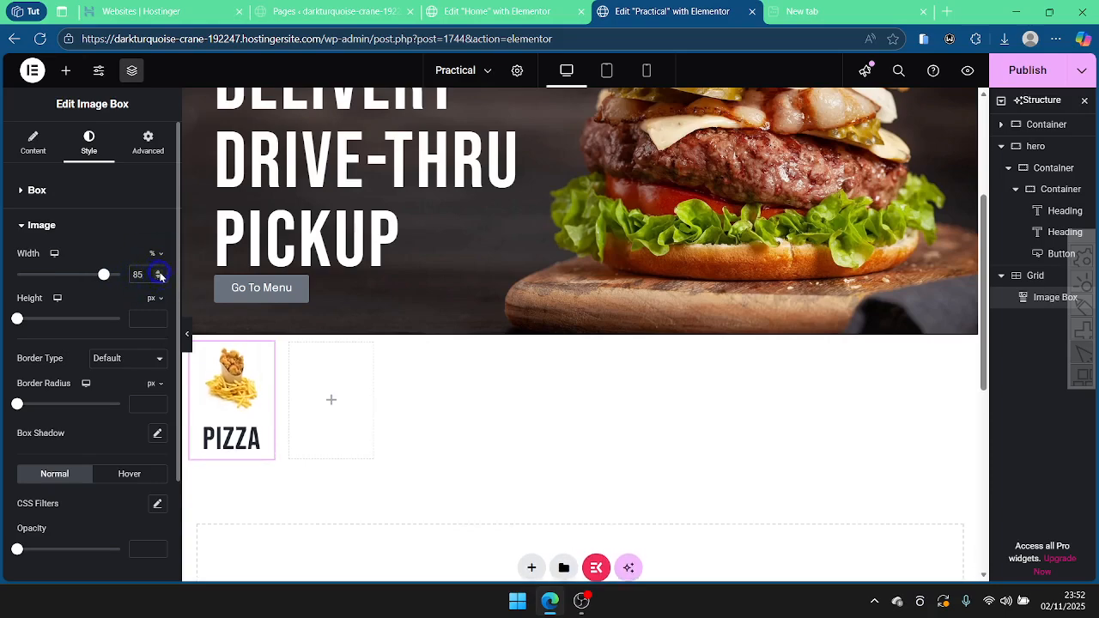
# Step: Set the Pizza title's font size to 22 px after trying 20 px, comparing it with the Home page's category titles
pyautogui.scroll(-2, 75, 324)
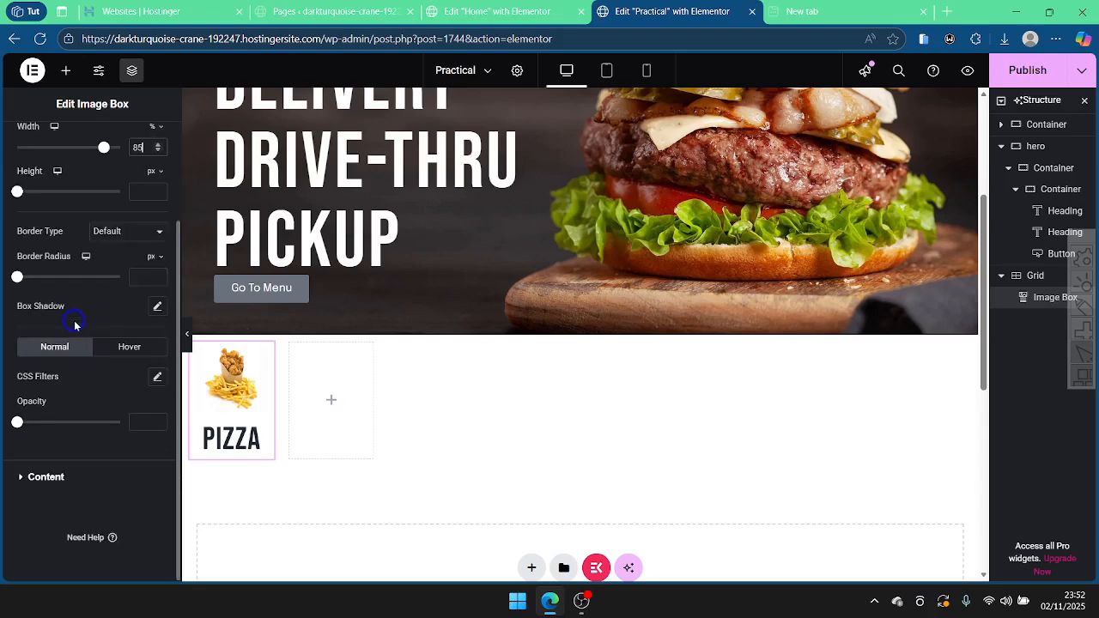
pyautogui.click(52, 477)
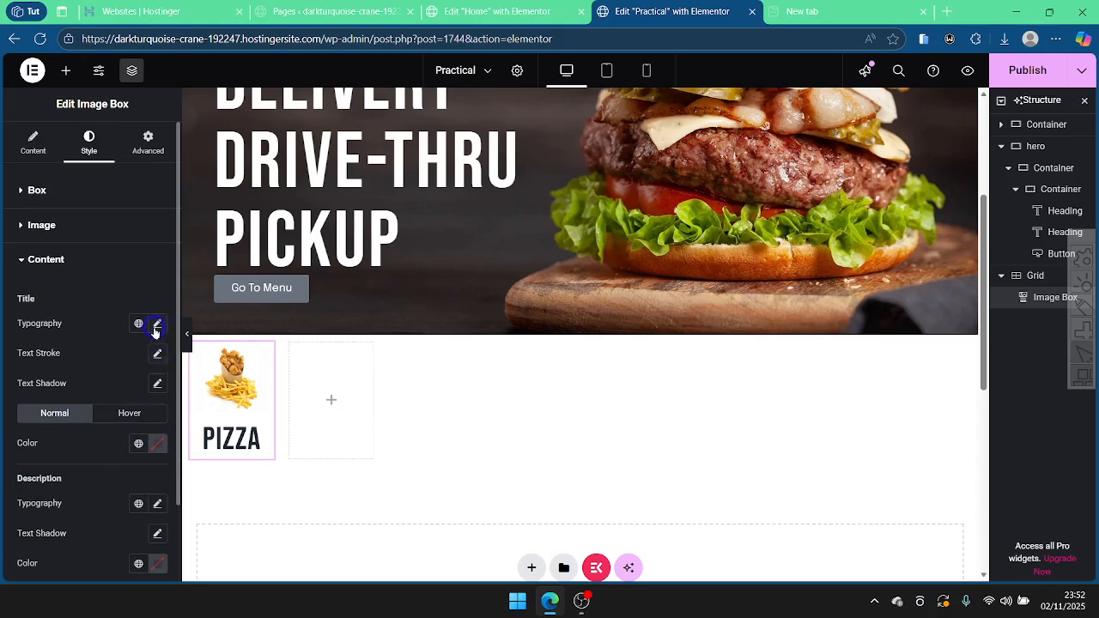
pyautogui.click(156, 325)
pyautogui.click(129, 436)
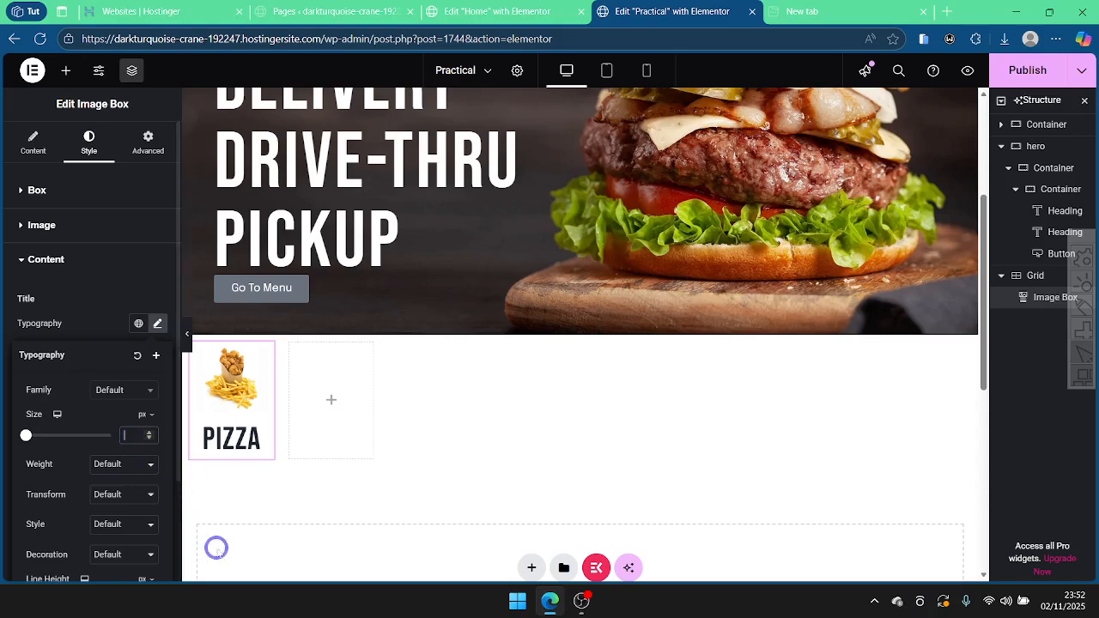
pyautogui.write('20')
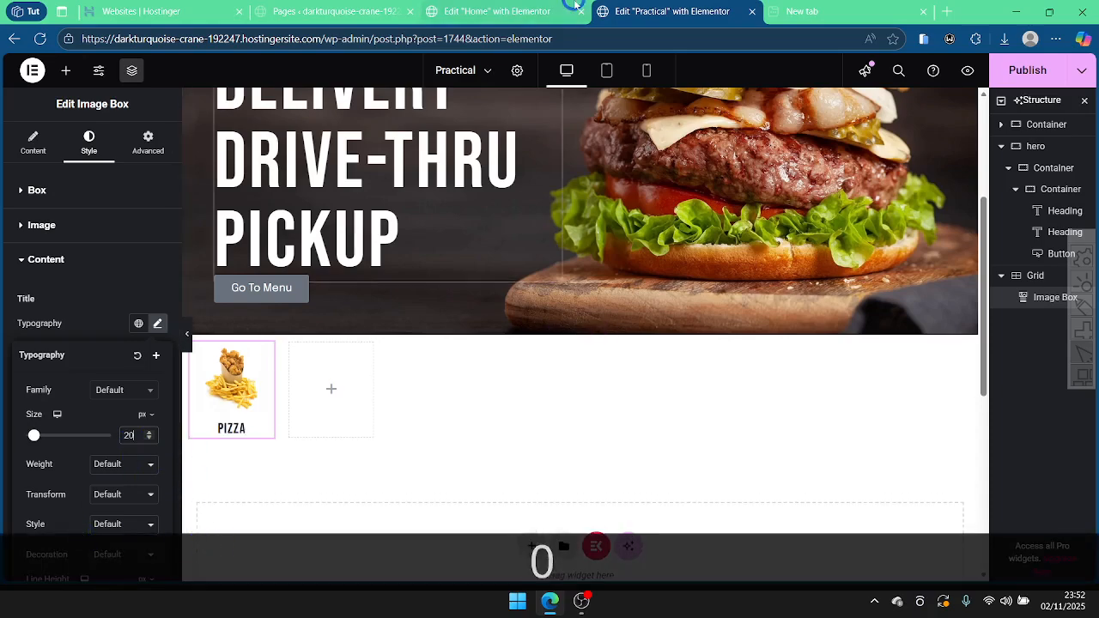
pyautogui.click(516, 8)
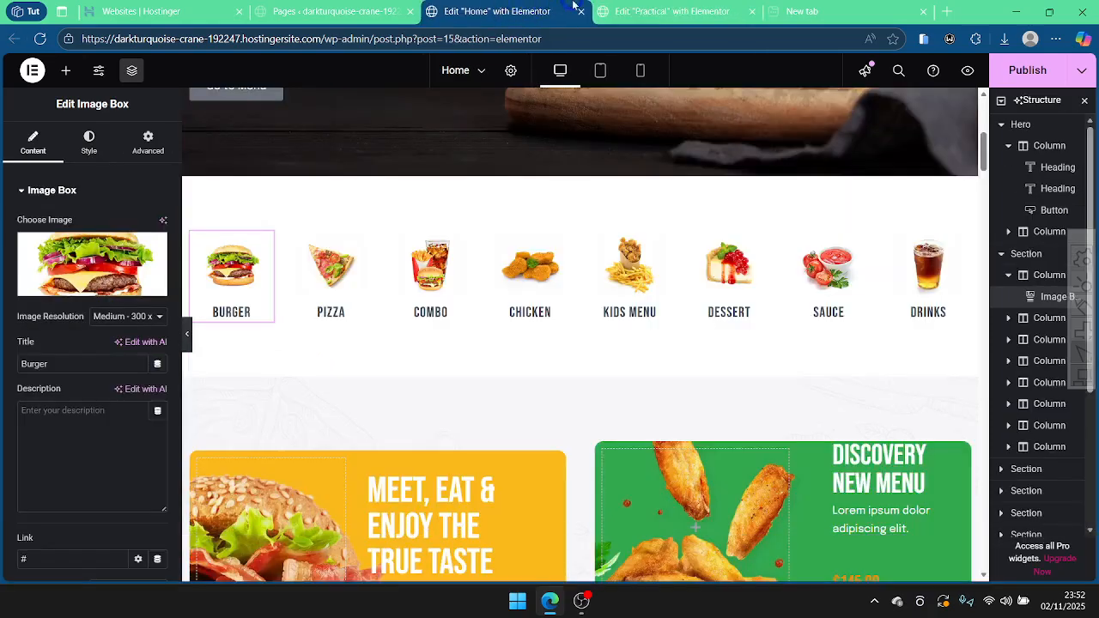
pyautogui.click(645, 11)
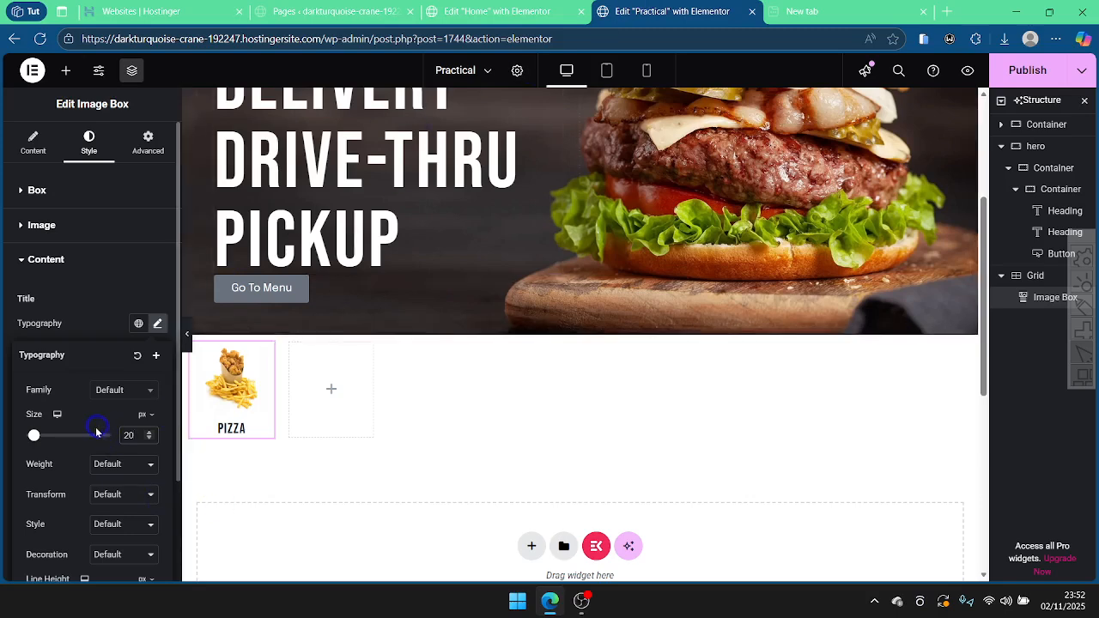
pyautogui.click(148, 436)
pyautogui.click(148, 435)
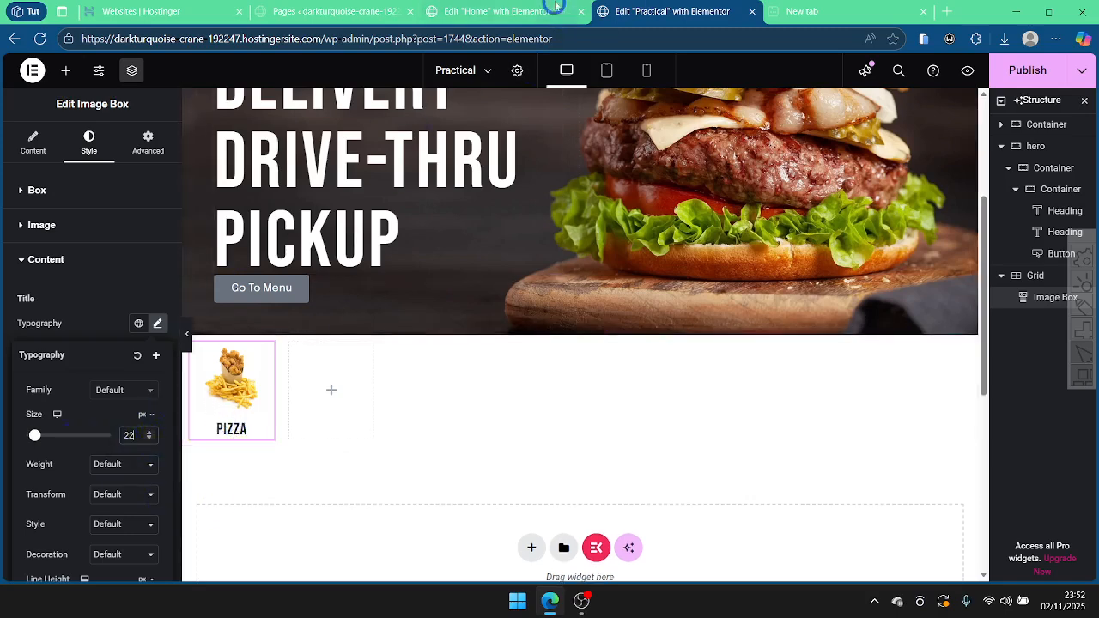
pyautogui.click(523, 7)
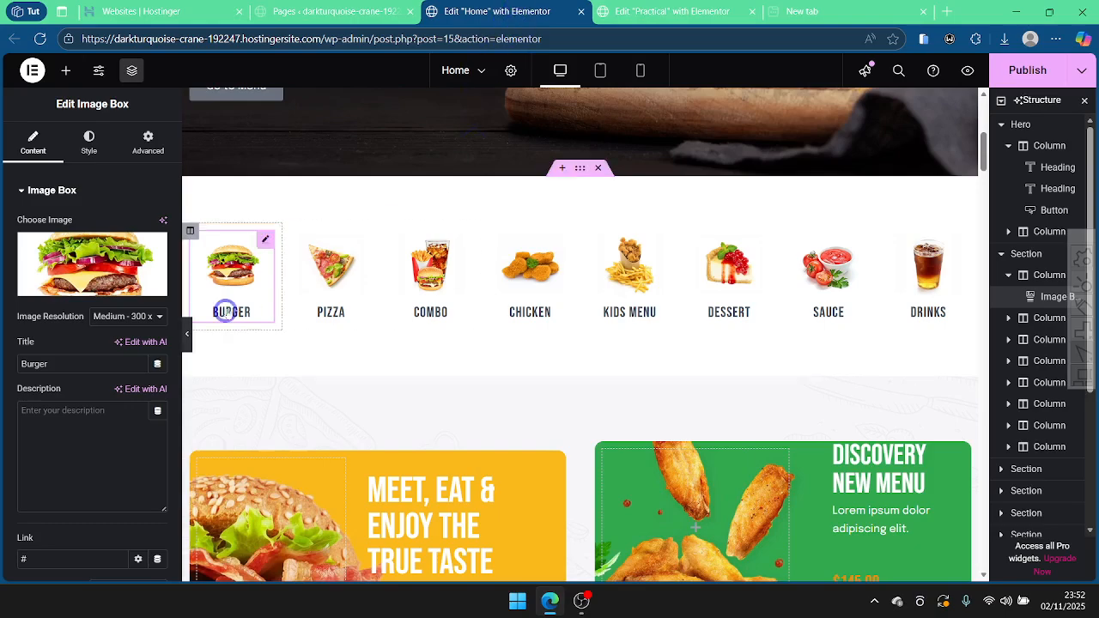
pyautogui.click(641, 7)
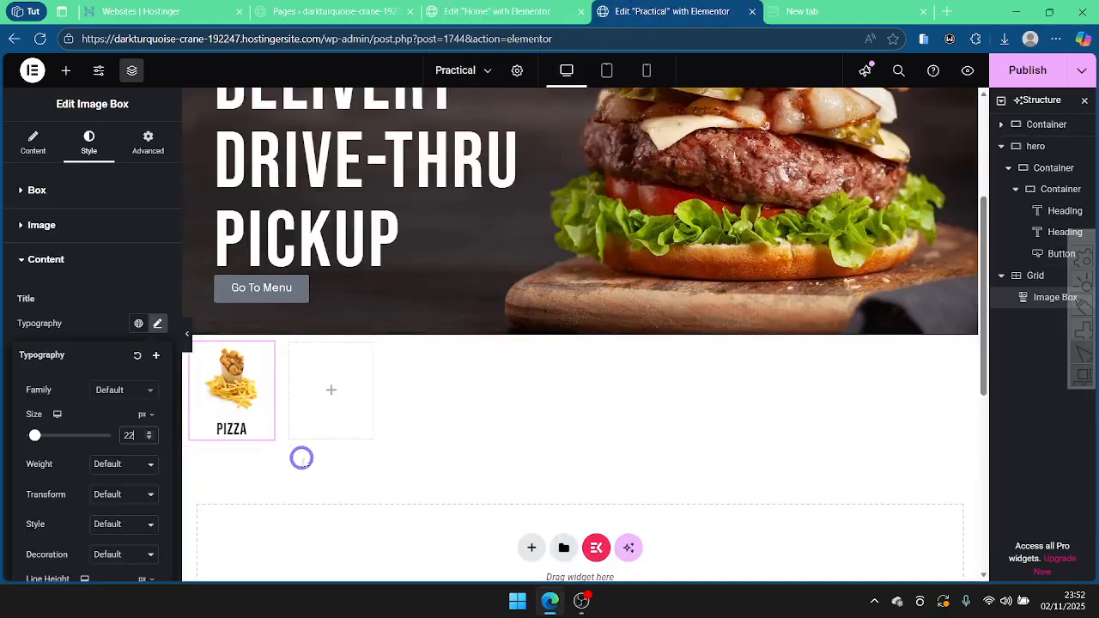
pyautogui.click(231, 428)
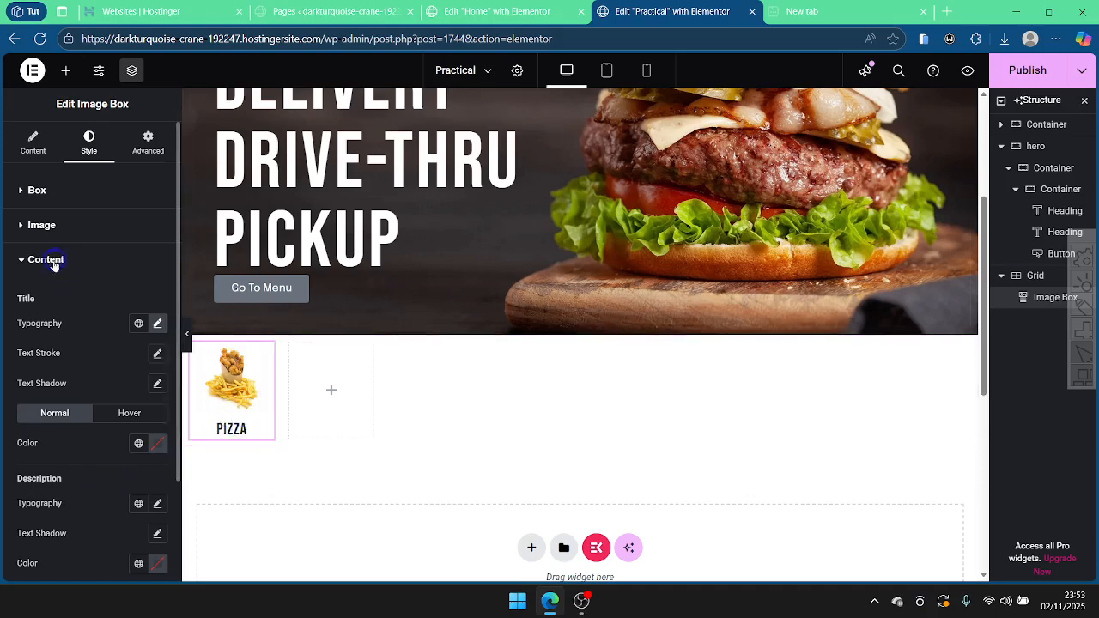
pyautogui.scroll(-2, 110, 382)
pyautogui.scroll(2, 80, 270)
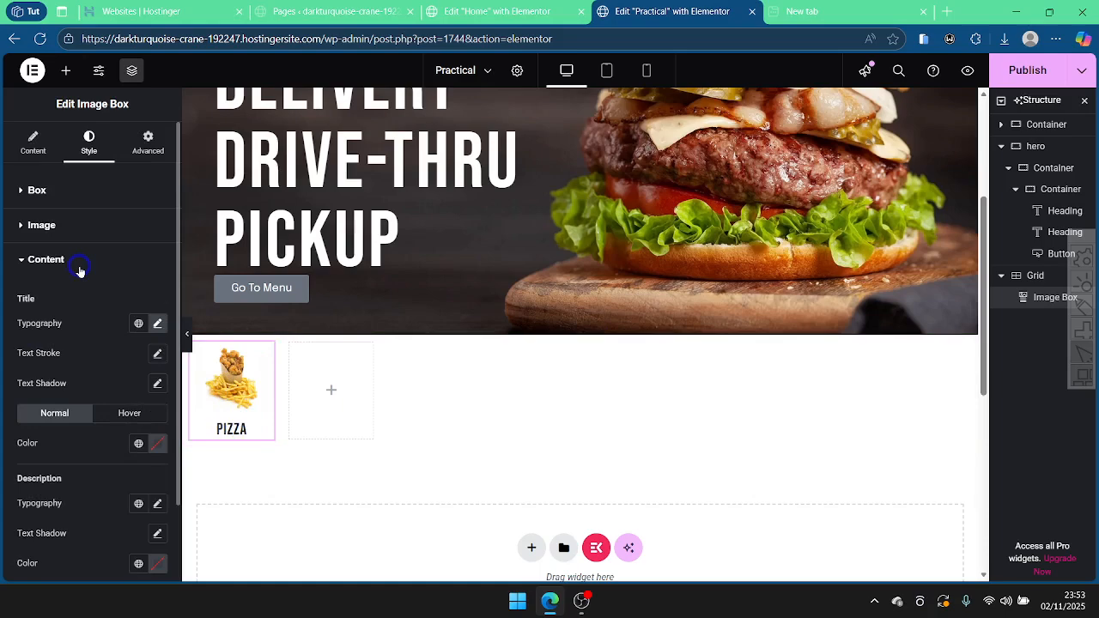
pyautogui.click(43, 225)
pyautogui.click(102, 277)
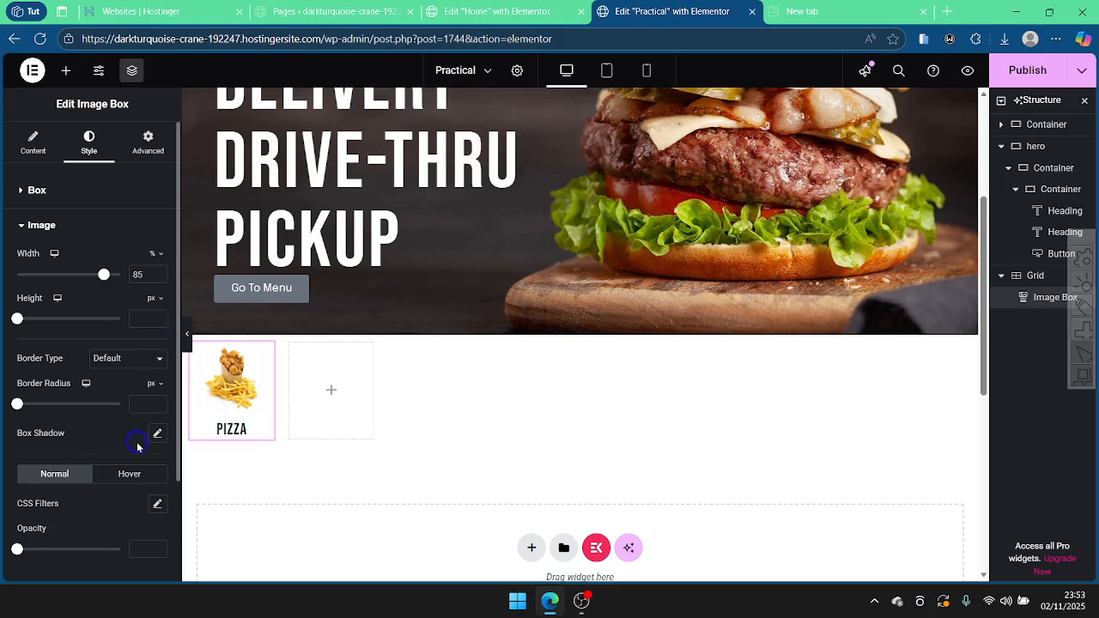
pyautogui.scroll(-3, 129, 438)
pyautogui.scroll(3, 39, 172)
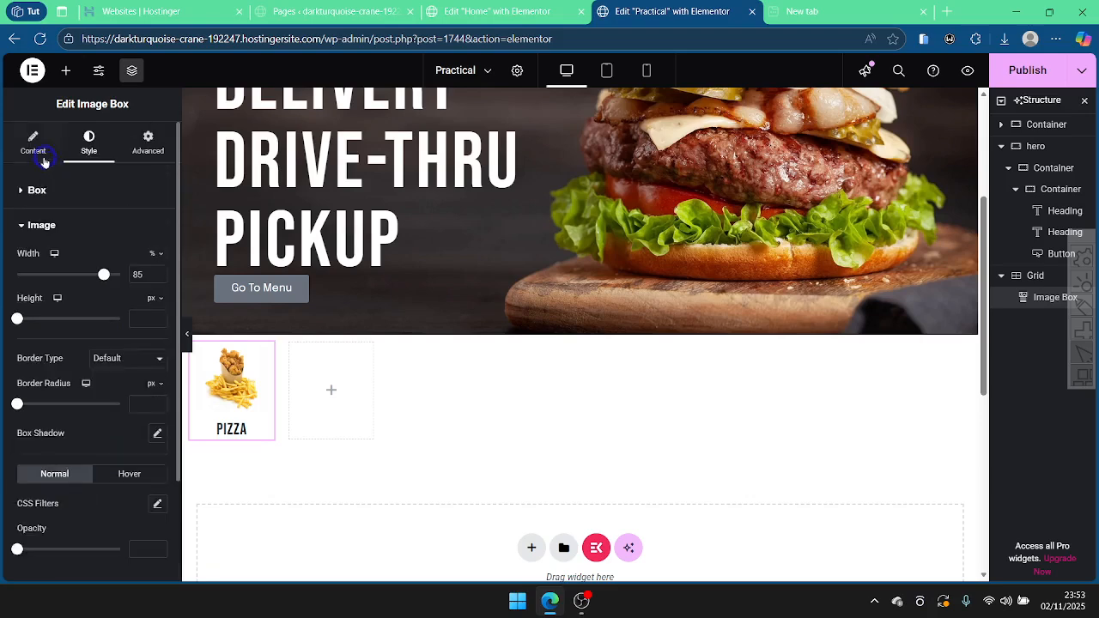
# Step: Set the image spacing of the grid's Pizza image box to 0 px
pyautogui.click(35, 190)
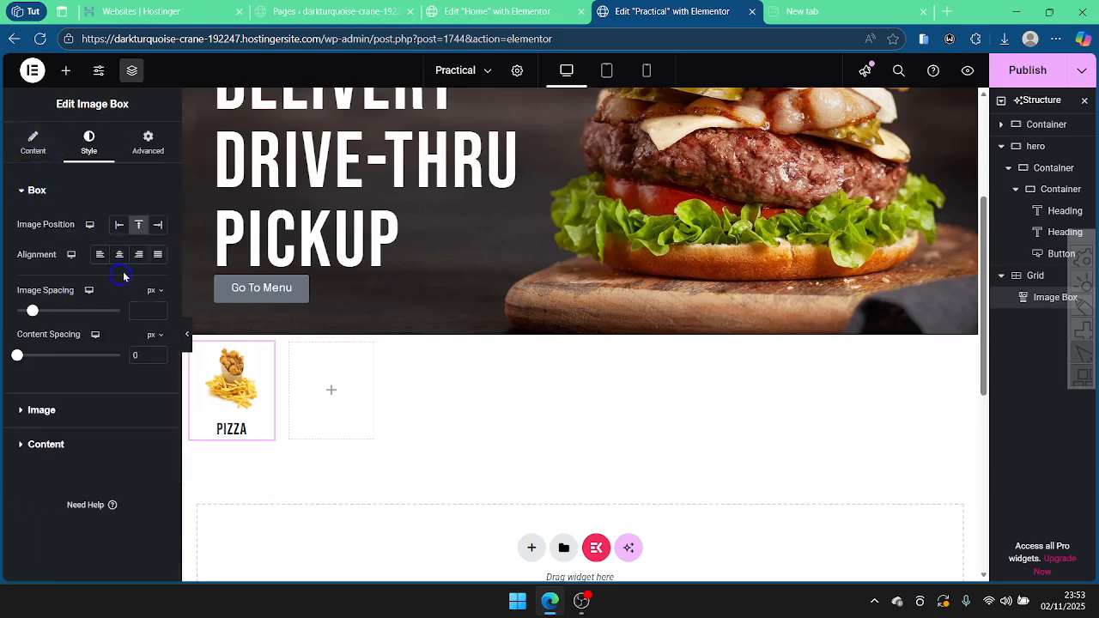
pyautogui.click(158, 310)
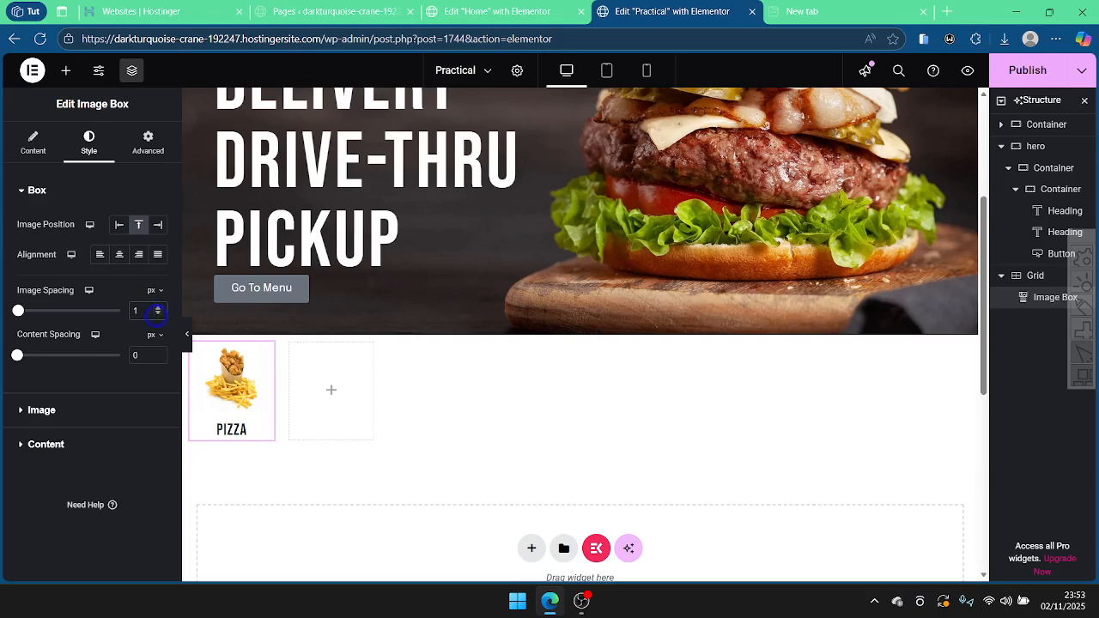
pyautogui.click(158, 310)
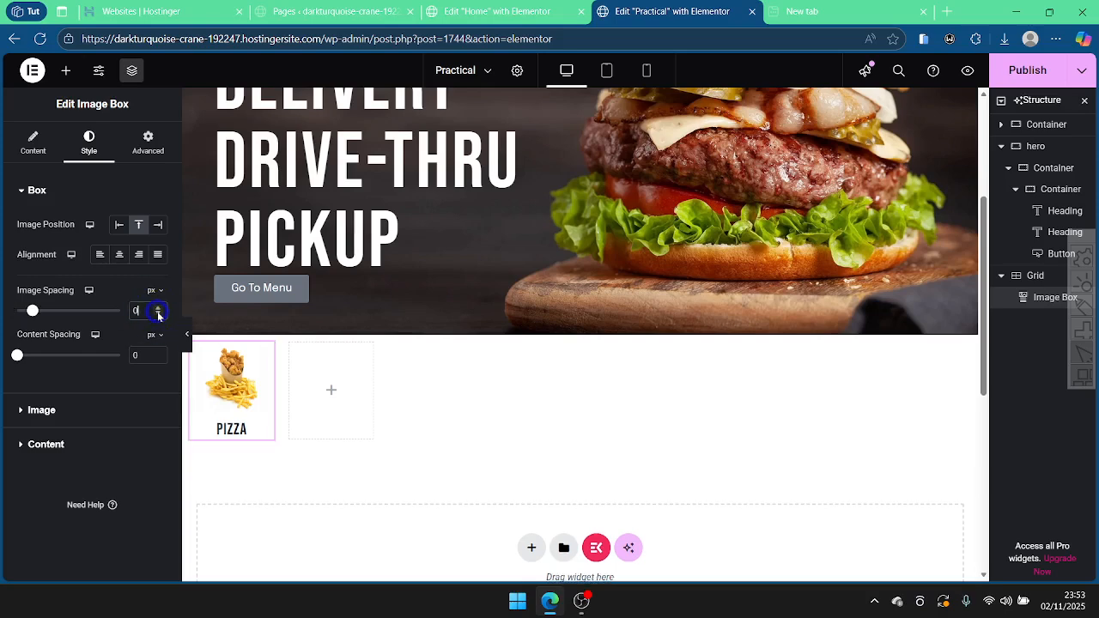
pyautogui.click(242, 422)
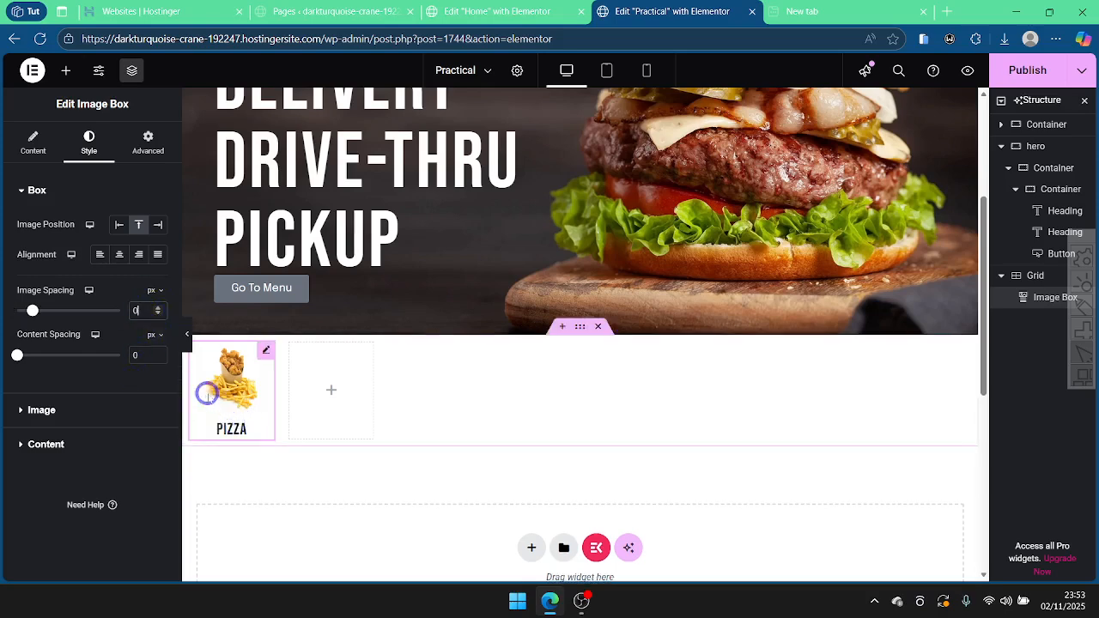
pyautogui.click(67, 372)
# Step: Duplicate the Pizza image box twice so the grid holds three of them
pyautogui.click(230, 399)
pyautogui.rightClick(225, 402)
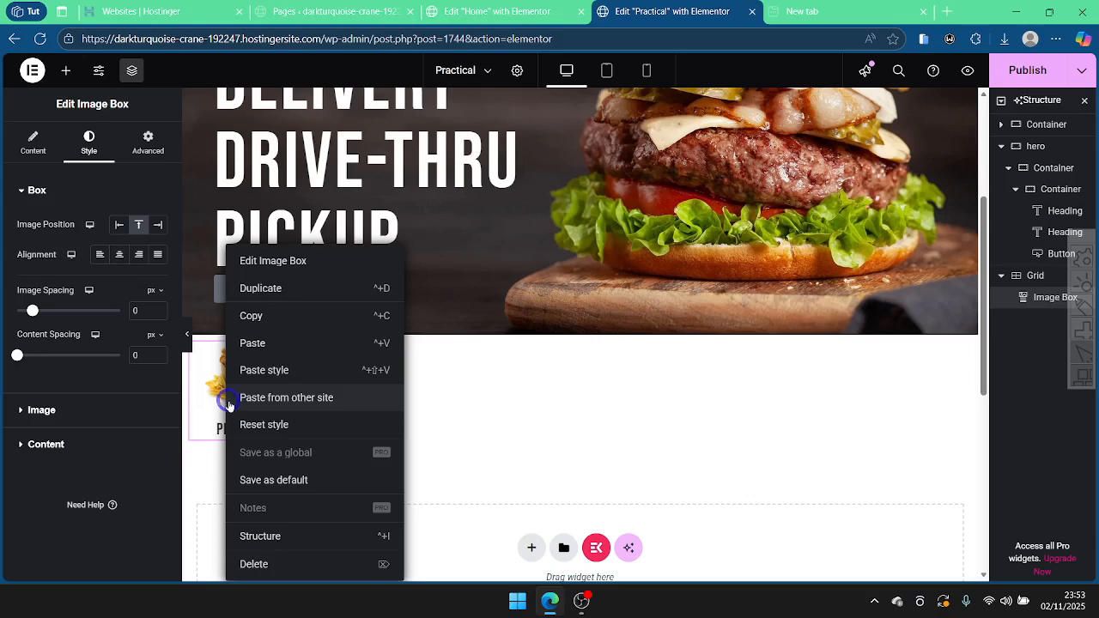
pyautogui.click(261, 288)
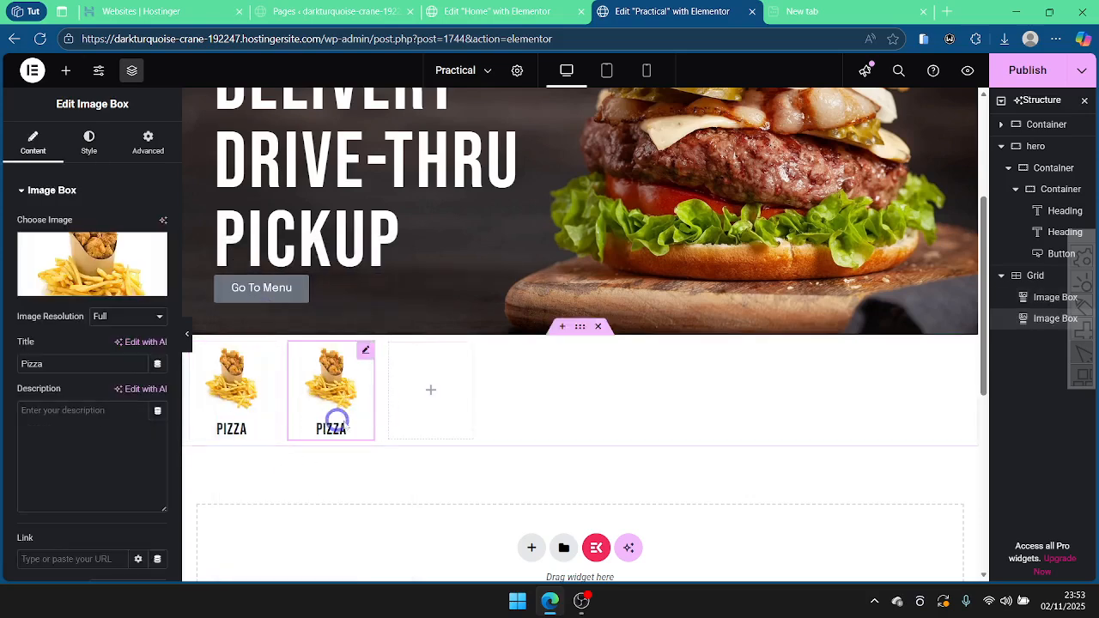
pyautogui.rightClick(346, 386)
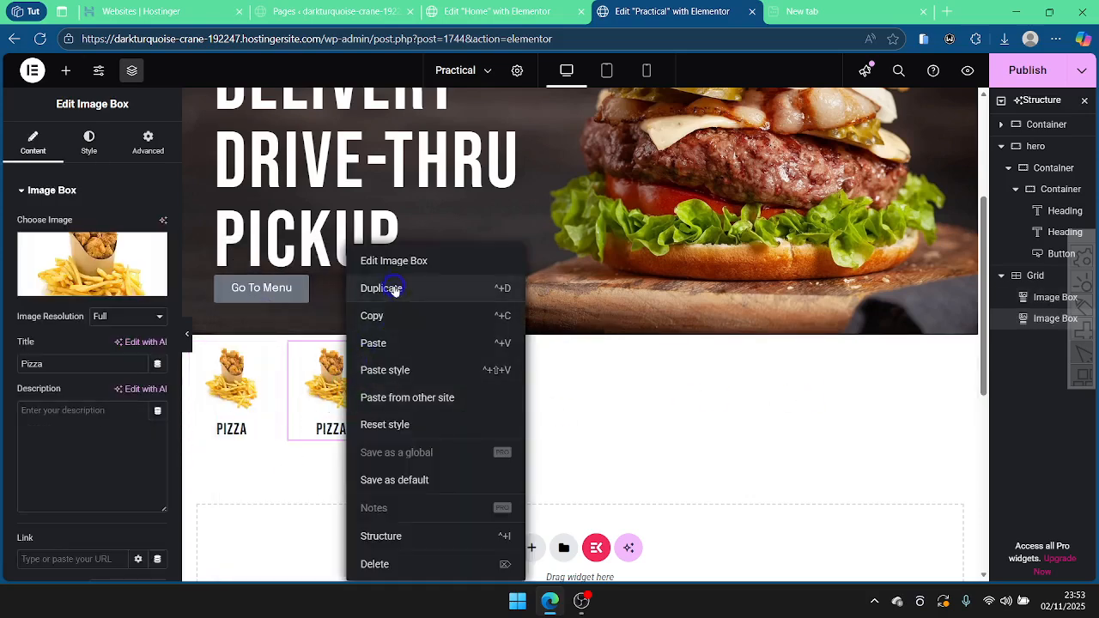
pyautogui.click(393, 287)
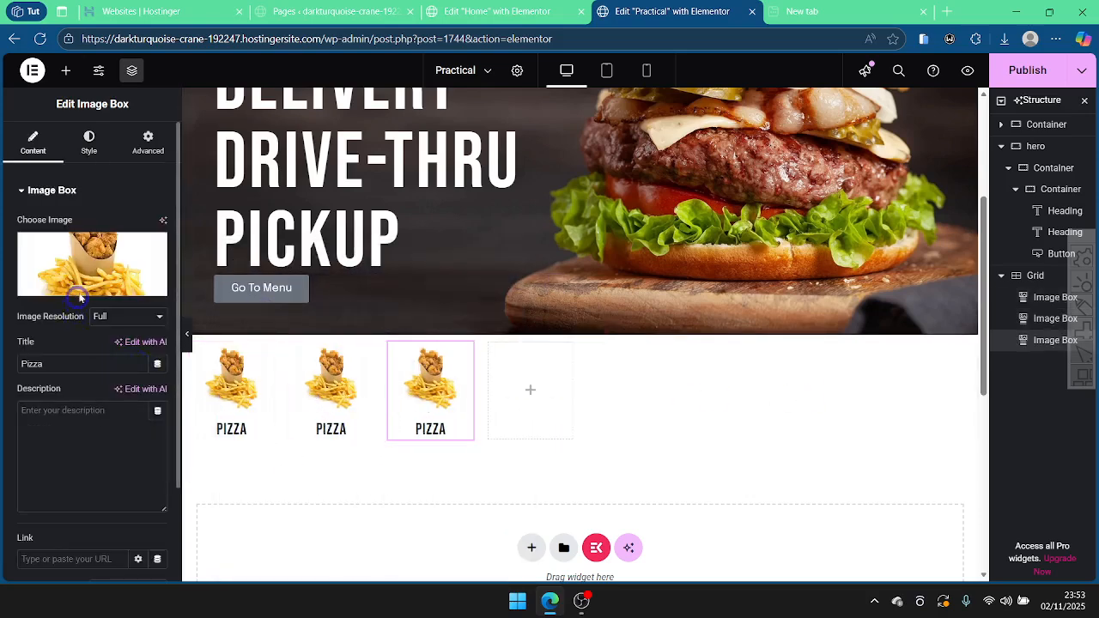
# Step: Replace the third image box's picture with the pizza slice image category-7.jpg and shorten its title to "Piz"
pyautogui.click(87, 260)
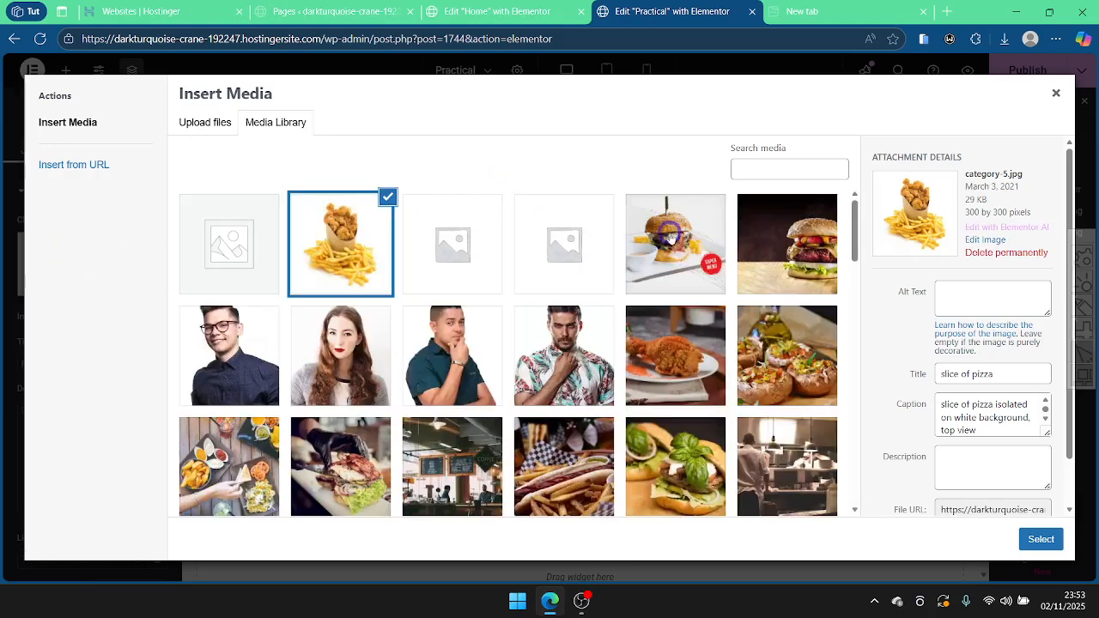
pyautogui.click(678, 237)
pyautogui.scroll(-15, 612, 425)
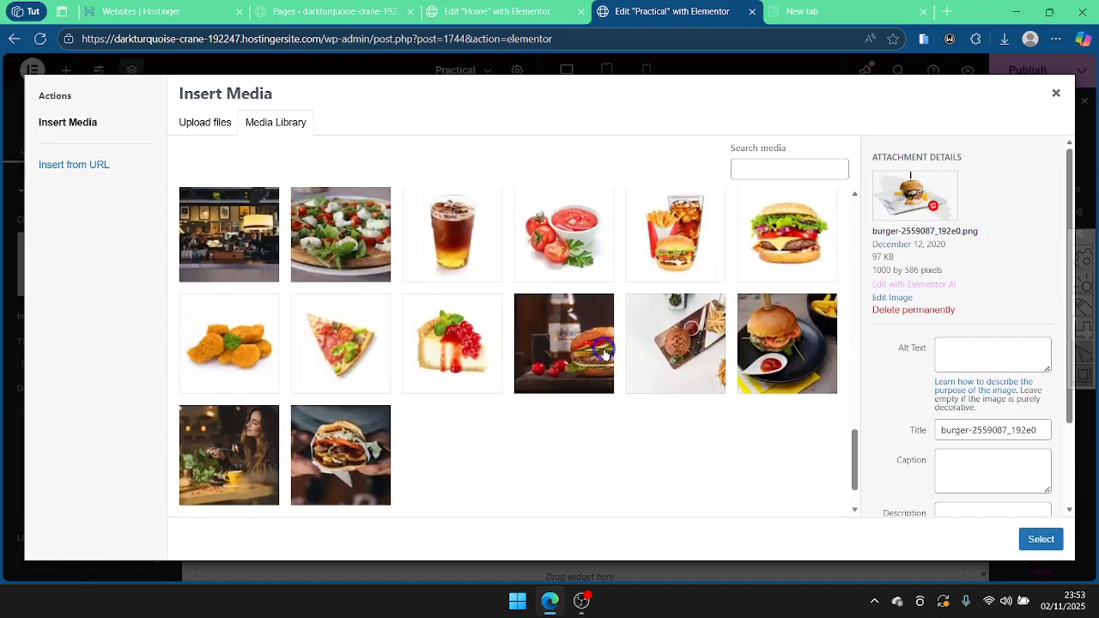
pyautogui.click(763, 235)
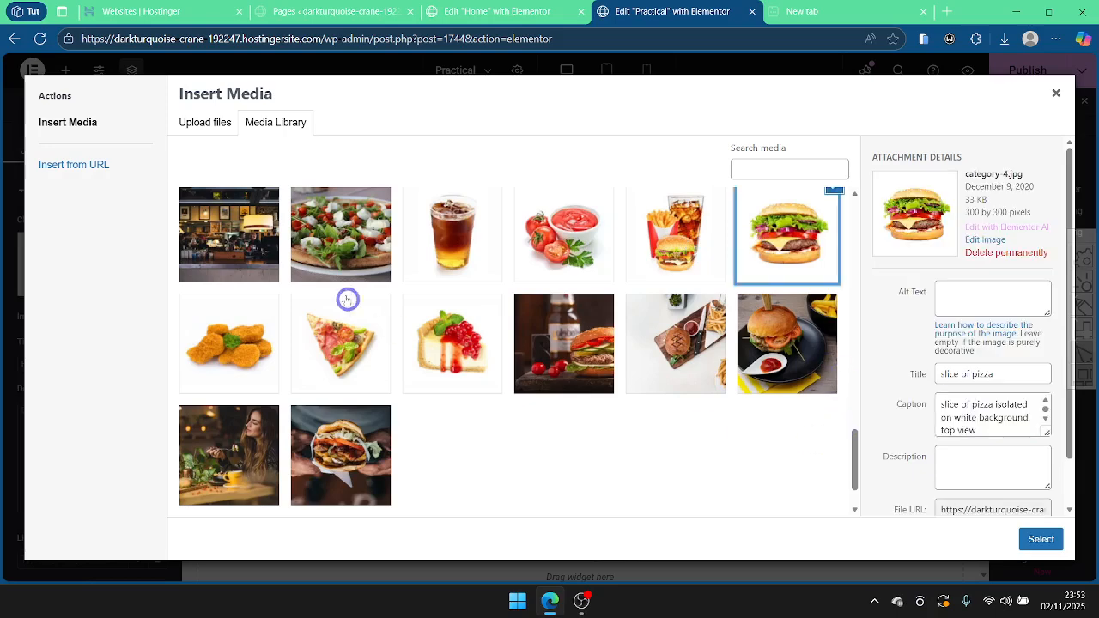
pyautogui.click(338, 338)
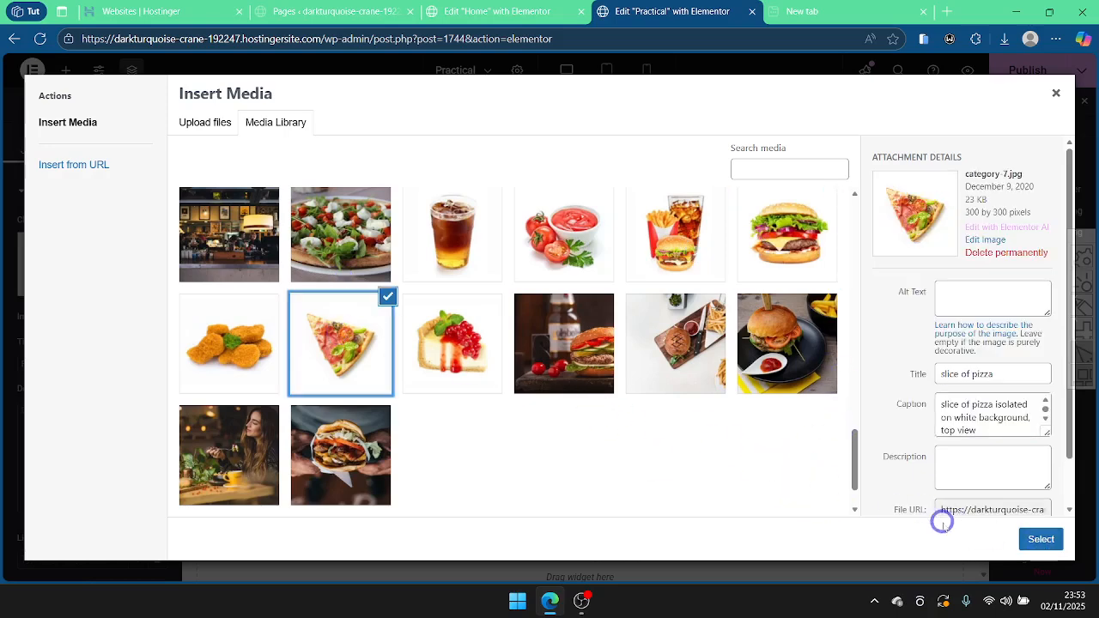
pyautogui.click(1041, 540)
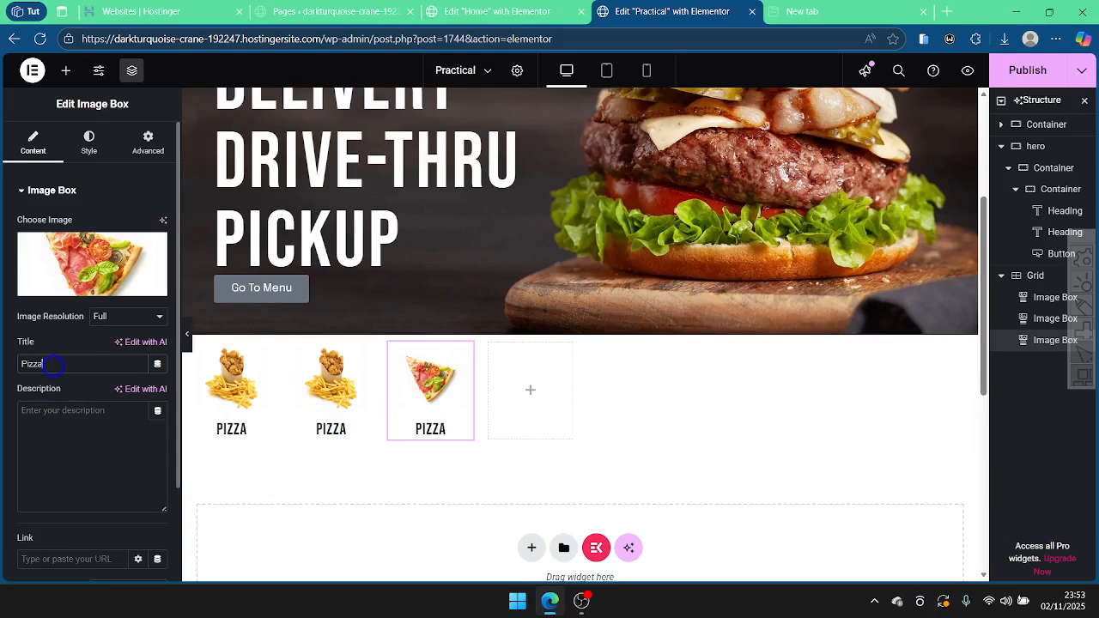
pyautogui.press('BackSpace')
pyautogui.press('BackSpace')
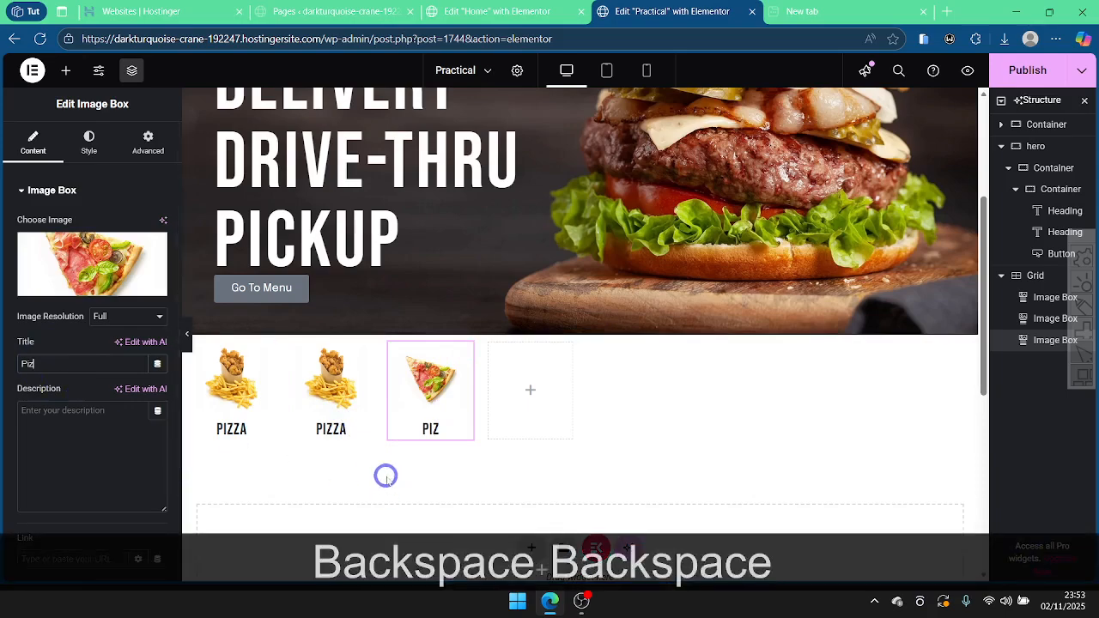
# Step: Switch to the Home page editor and copy the Chicken image box from its category row
pyautogui.click(505, 14)
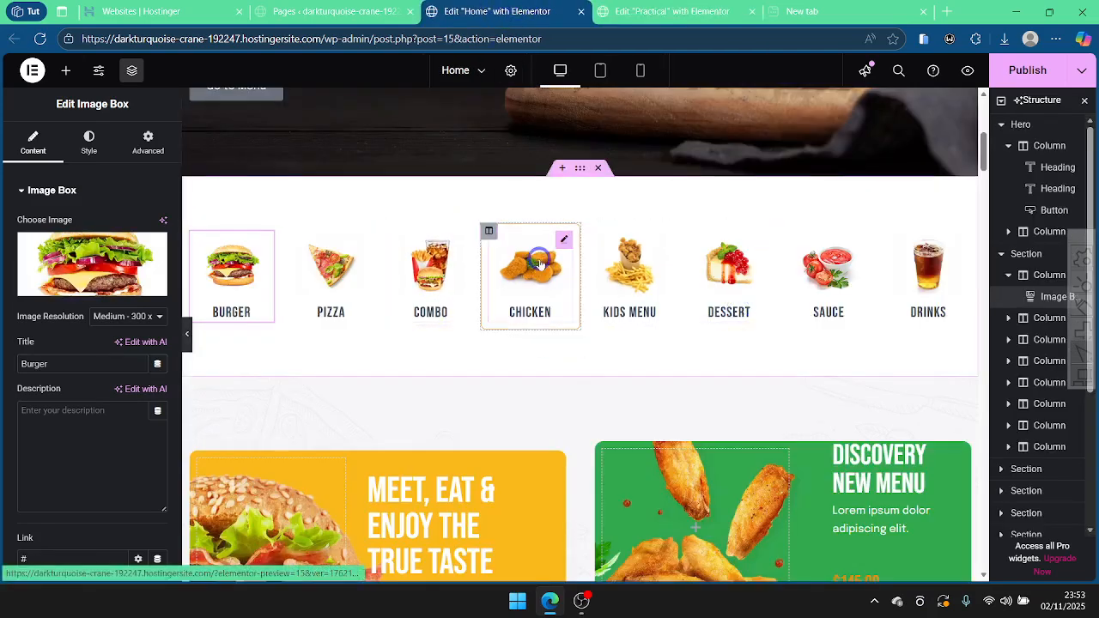
pyautogui.rightClick(481, 248)
pyautogui.click(566, 308)
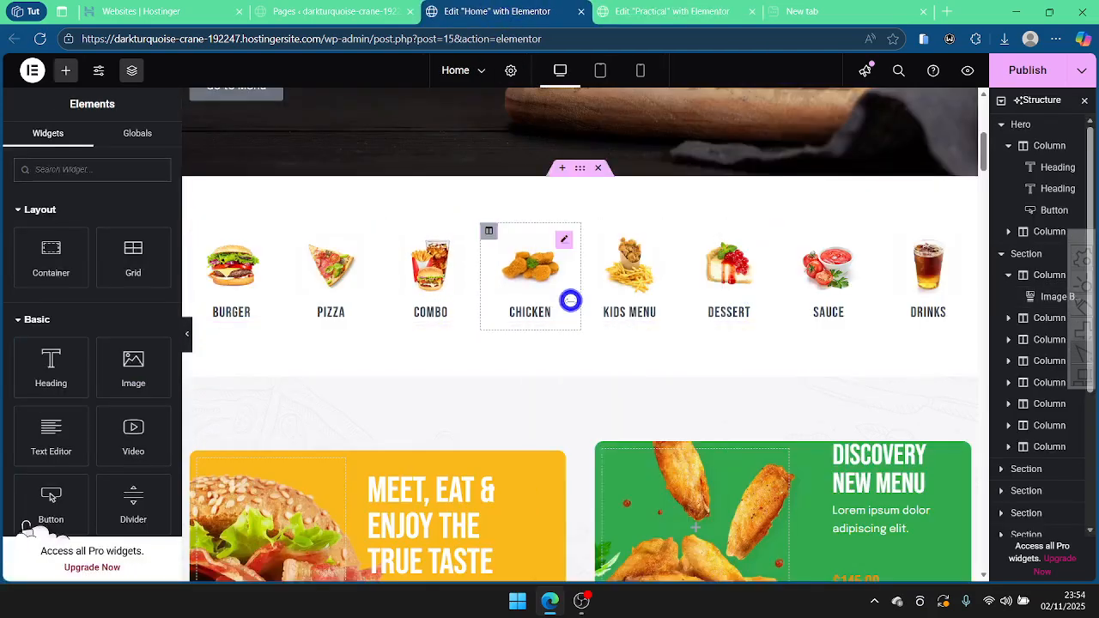
# Step: Return to the Practical page editor and paste the copied style onto the second, first and third image boxes
pyautogui.click(671, 11)
pyautogui.rightClick(335, 389)
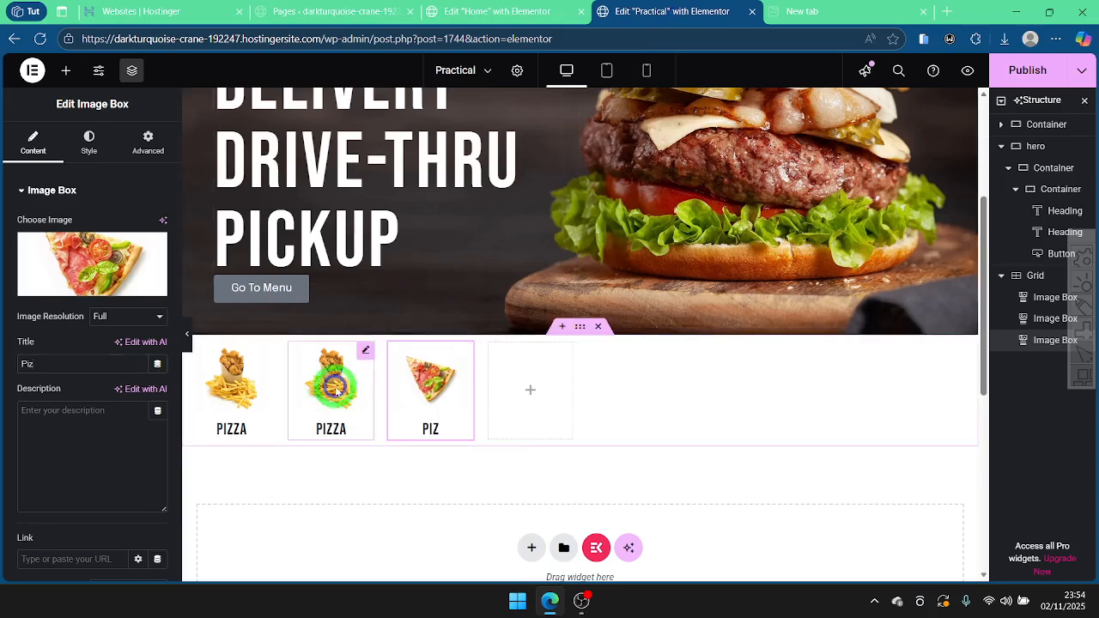
pyautogui.click(379, 371)
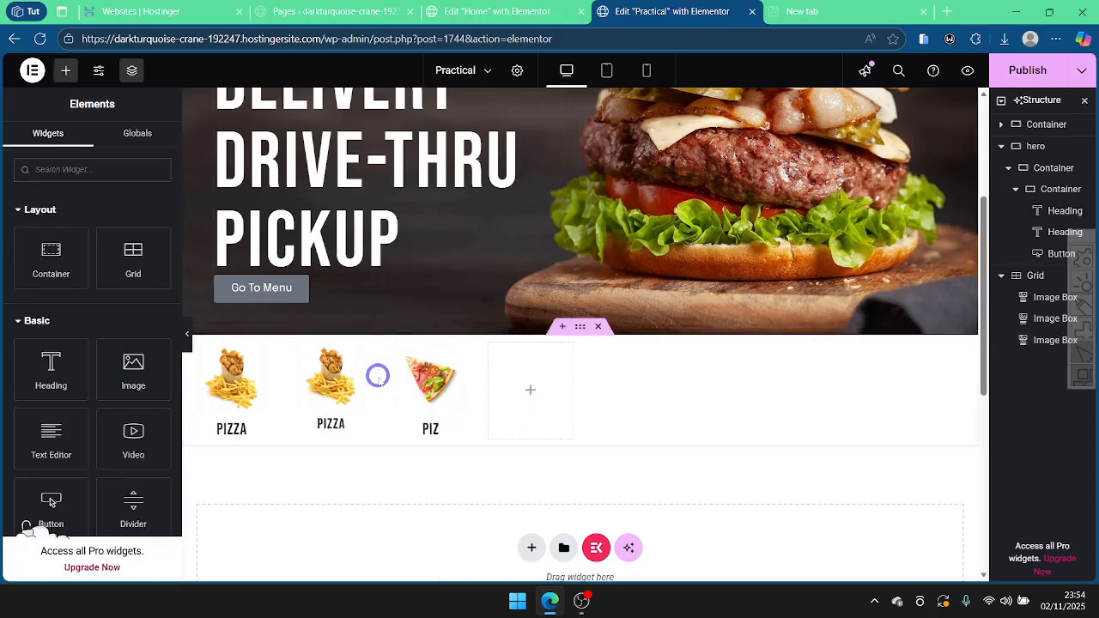
pyautogui.rightClick(260, 377)
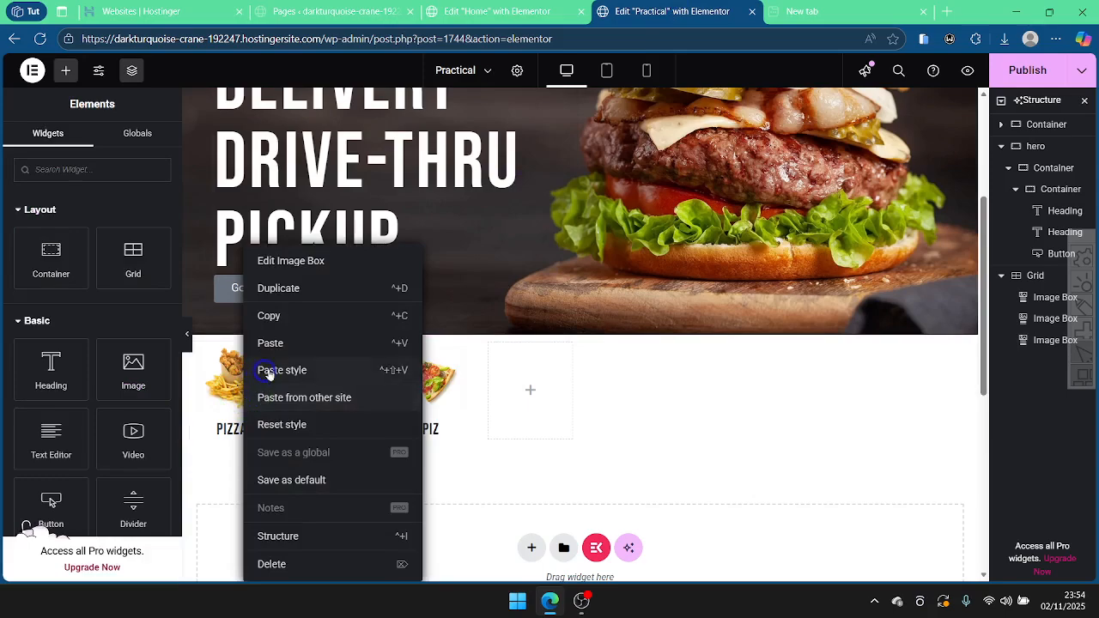
pyautogui.click(263, 375)
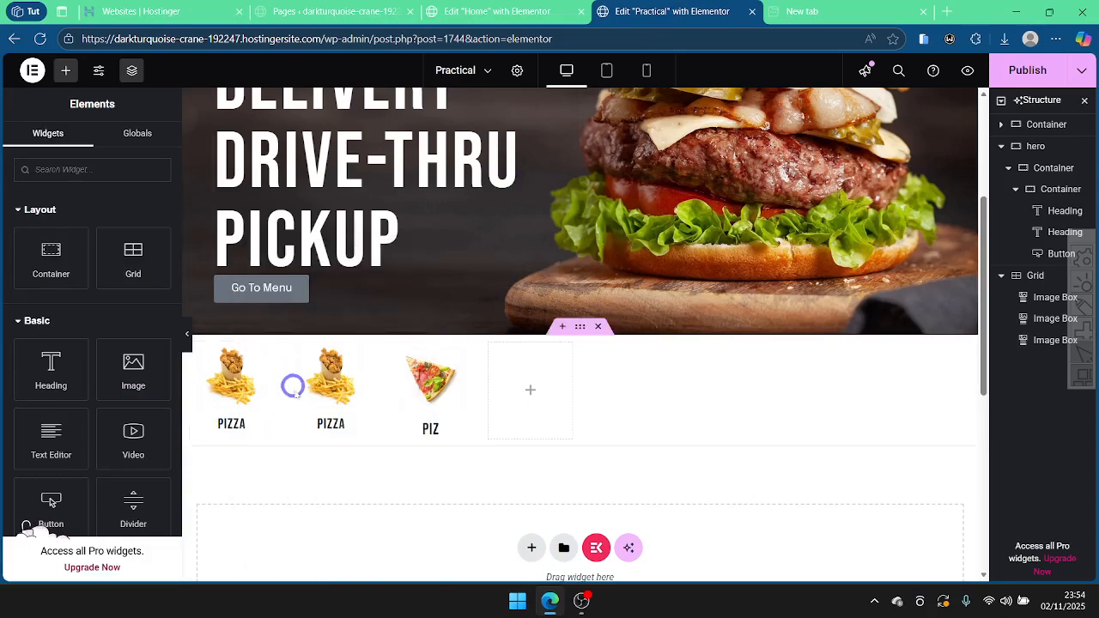
pyautogui.rightClick(429, 395)
pyautogui.click(465, 368)
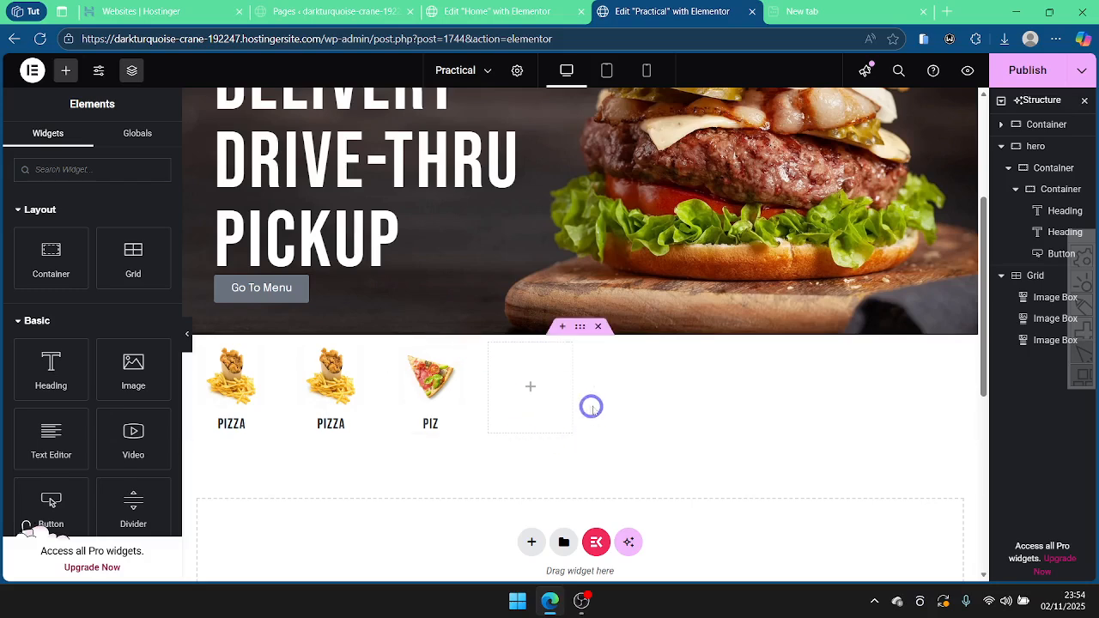
# Step: Paste the copied Chicken image box into the grid's fourth cell and duplicate it twice
pyautogui.rightClick(535, 392)
pyautogui.click(564, 314)
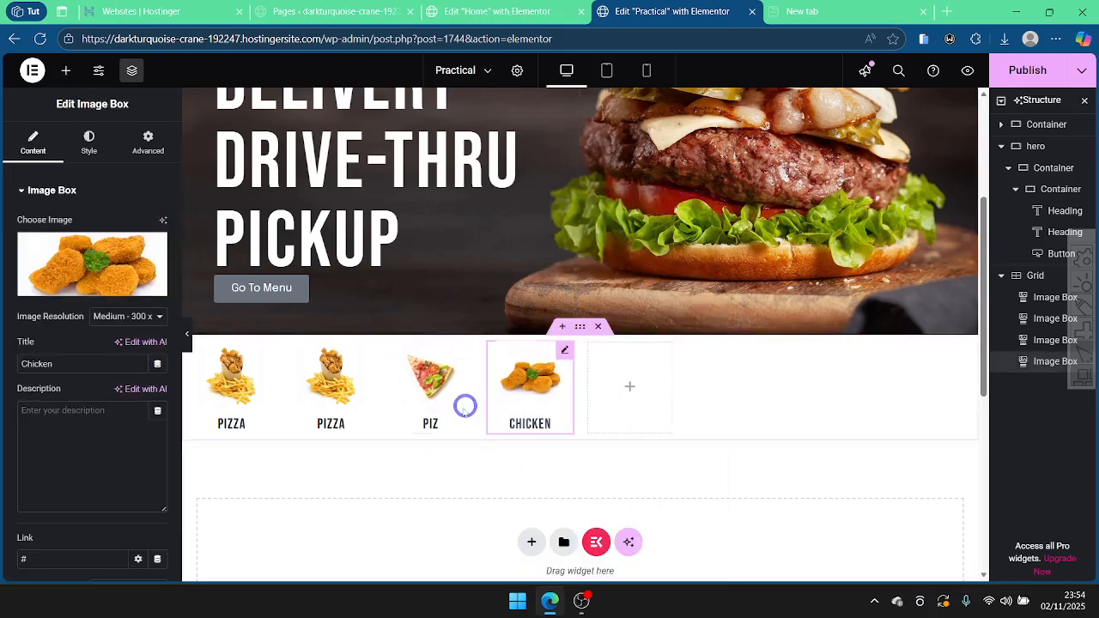
pyautogui.rightClick(546, 378)
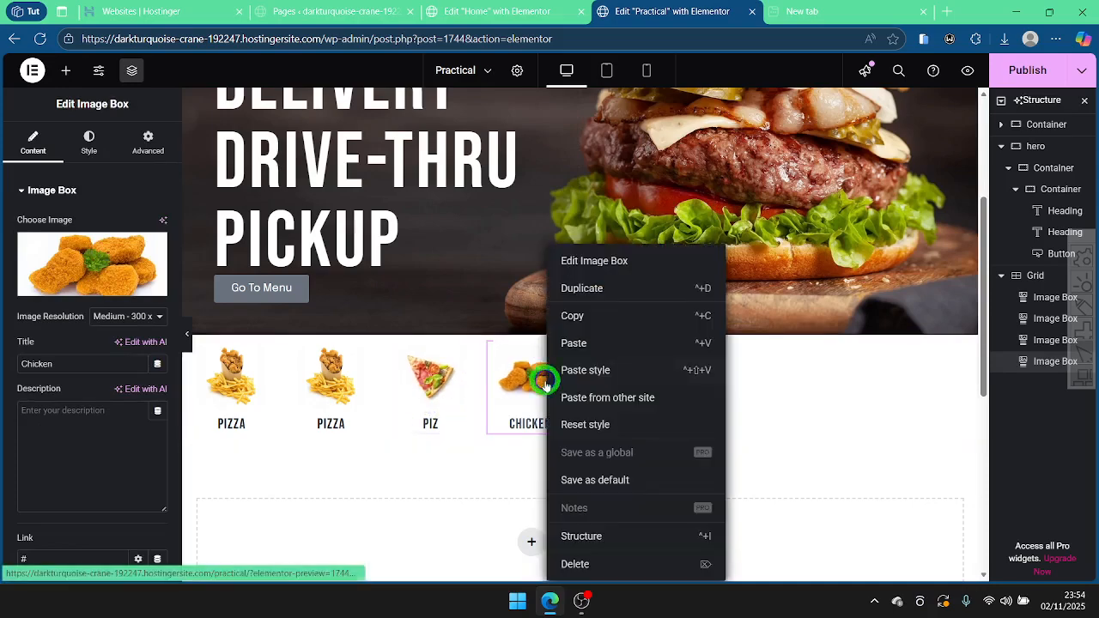
pyautogui.click(601, 288)
pyautogui.rightClick(631, 391)
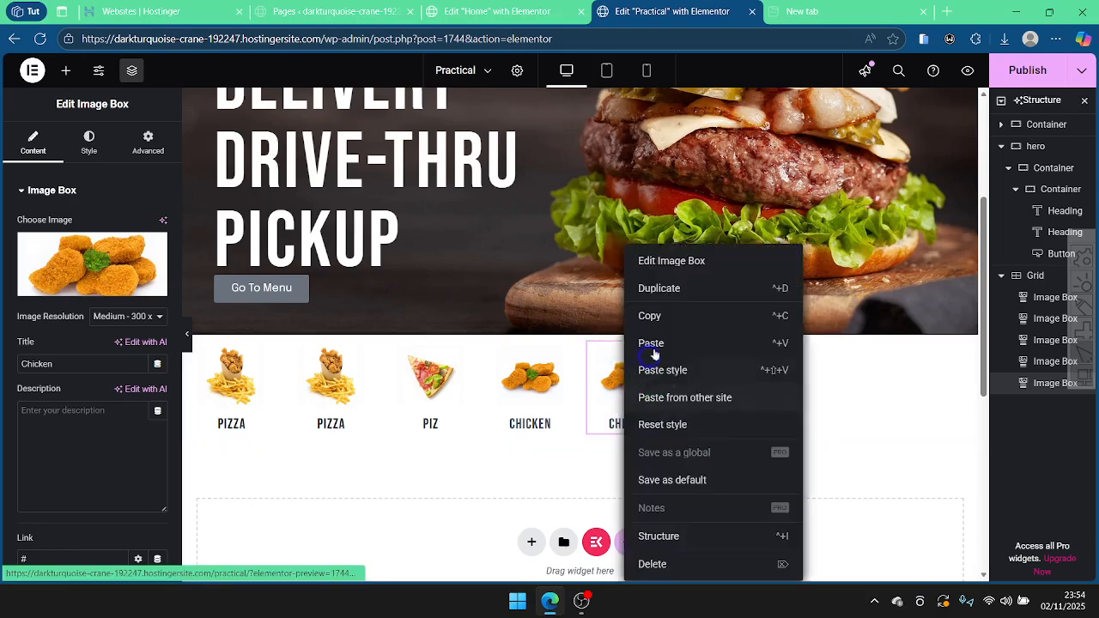
pyautogui.click(681, 287)
# Step: Paste two more Chicken image boxes into the remaining cells to fill the eight-item grid row
pyautogui.rightClick(835, 385)
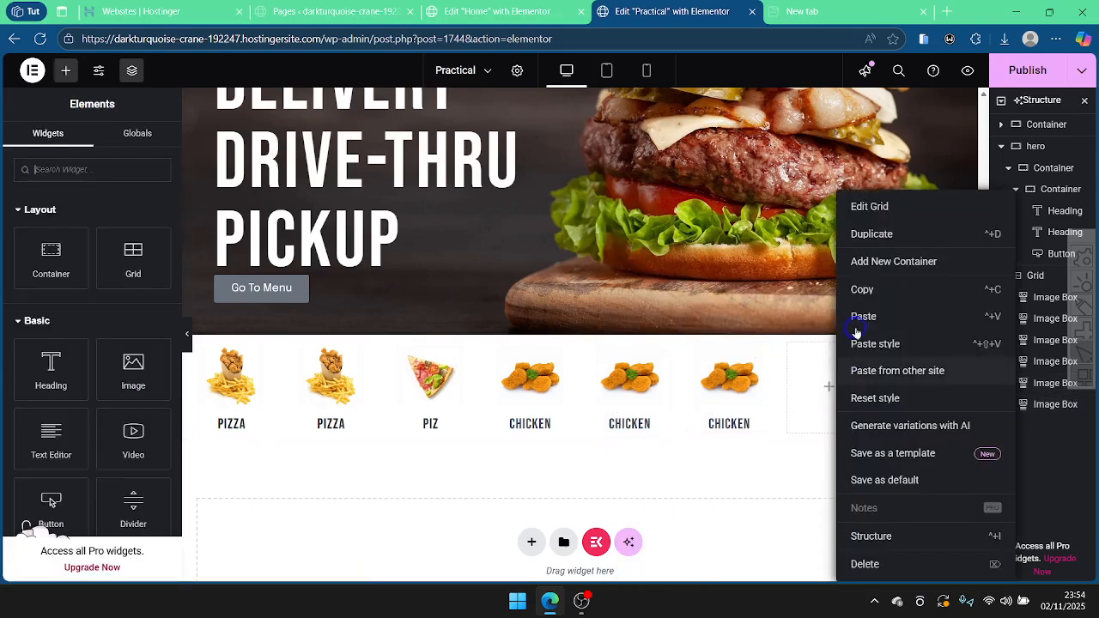
pyautogui.click(868, 316)
pyautogui.rightClick(899, 392)
pyautogui.click(927, 317)
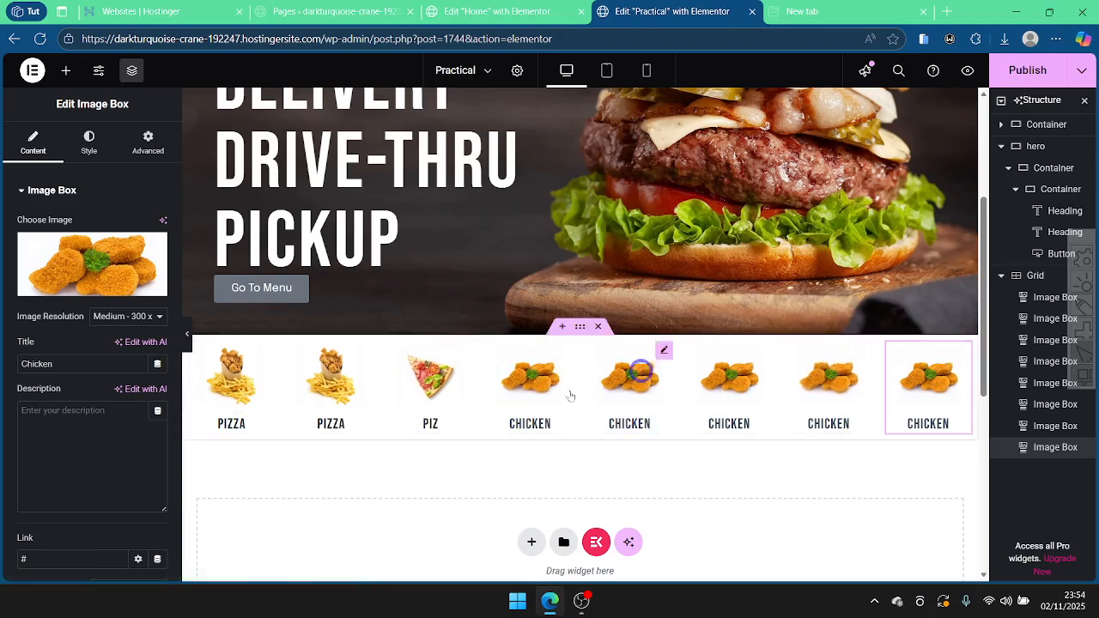
# Step: Compare the food categories in the Home page's row with the image boxes in the Practical page's grid
pyautogui.hotkey('ctrl', 'shift', 'Tab')
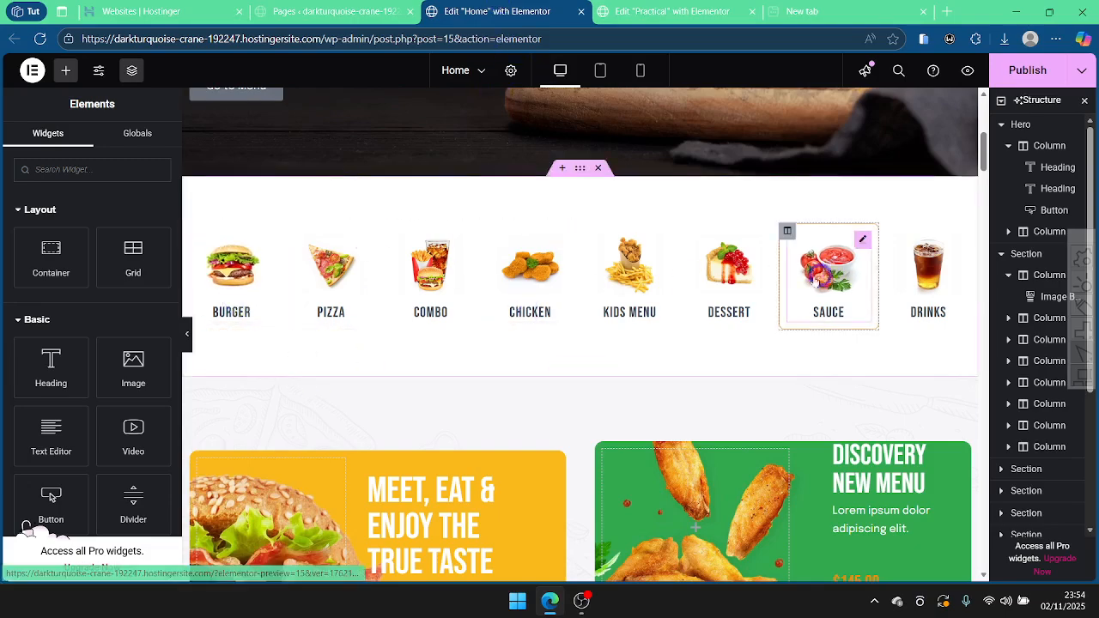
pyautogui.click(666, 9)
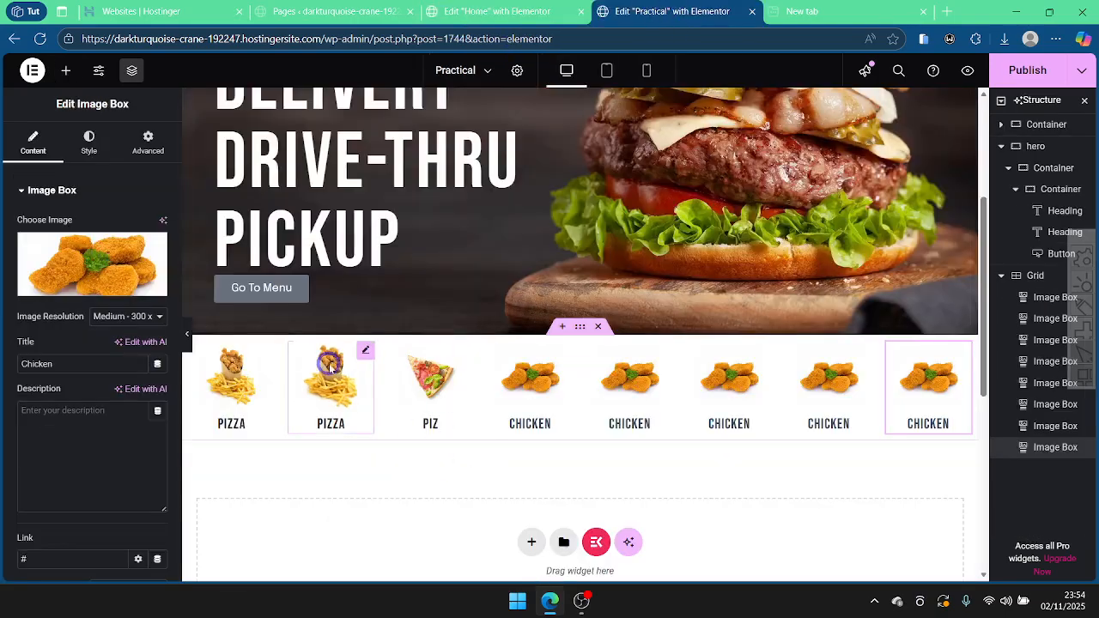
pyautogui.click(494, 11)
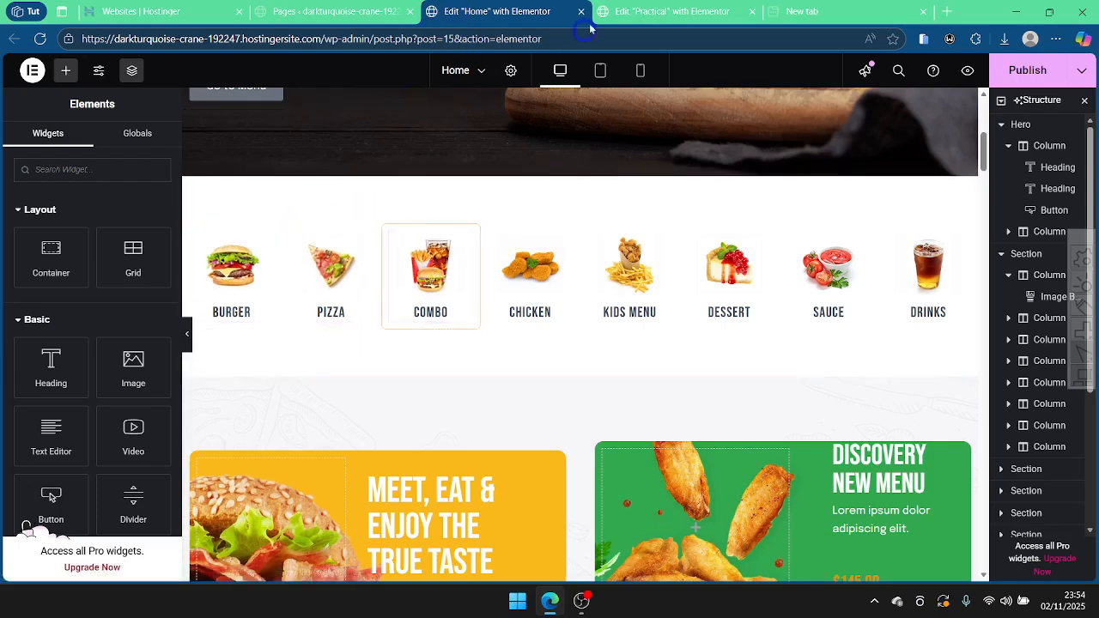
pyautogui.click(643, 8)
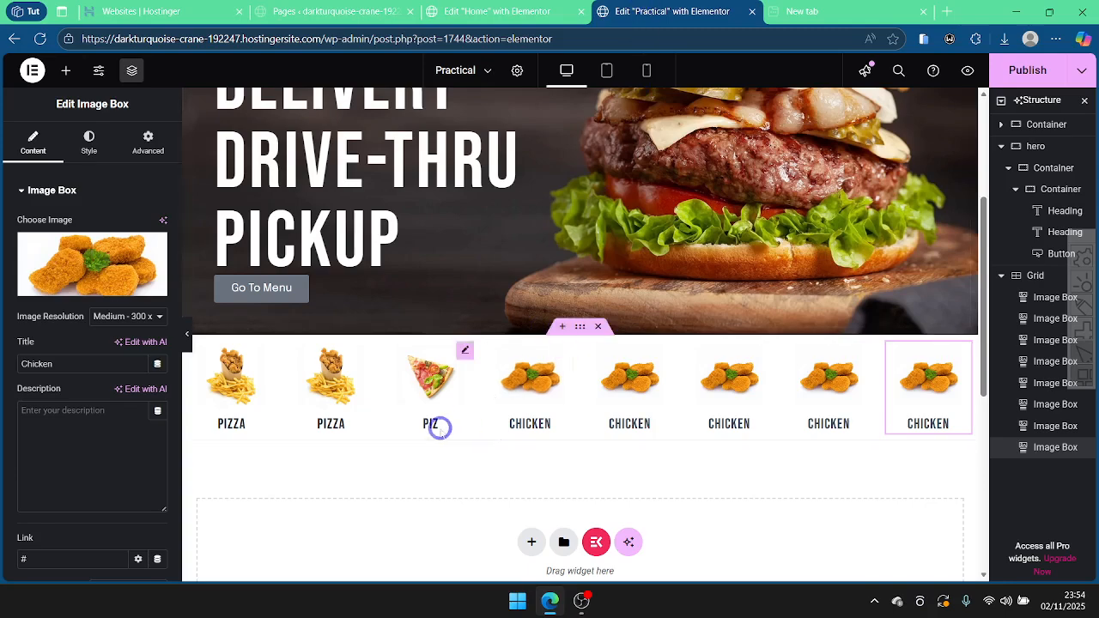
pyautogui.click(452, 7)
pyautogui.click(668, 5)
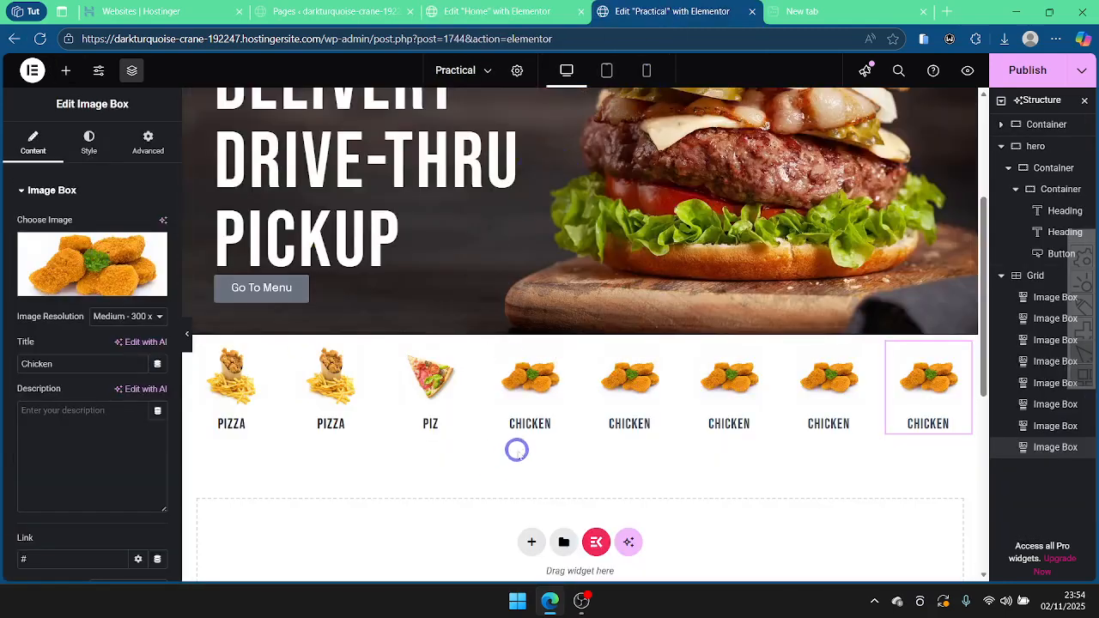
# Step: Add a new flexbox container with four equal columns below the image box grid
pyautogui.scroll(-2, 517, 449)
pyautogui.click(529, 396)
pyautogui.click(534, 436)
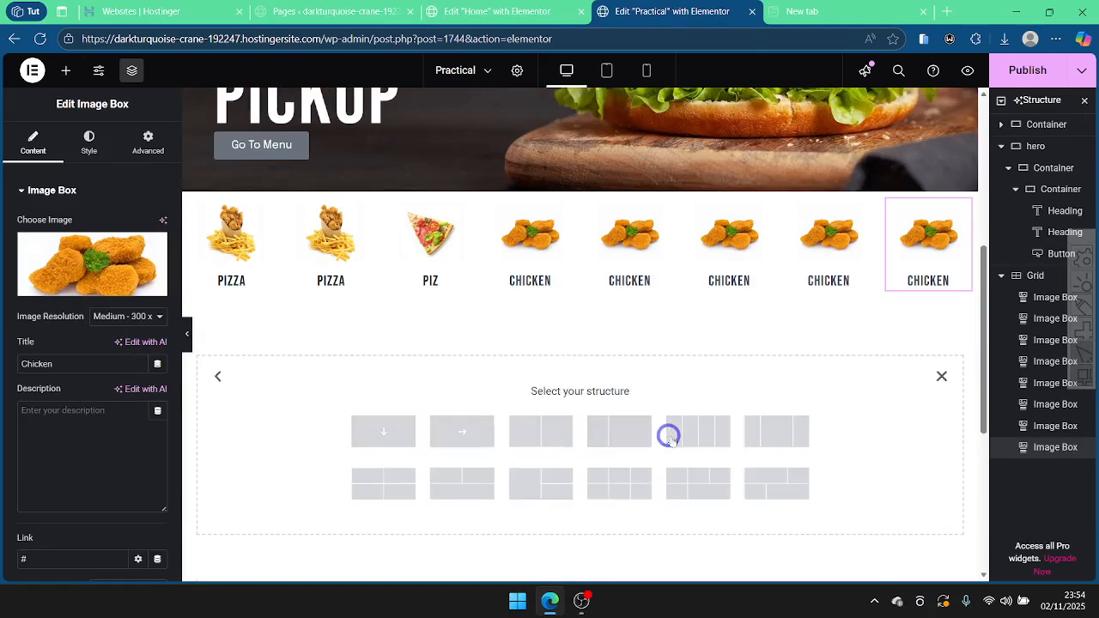
pyautogui.click(708, 436)
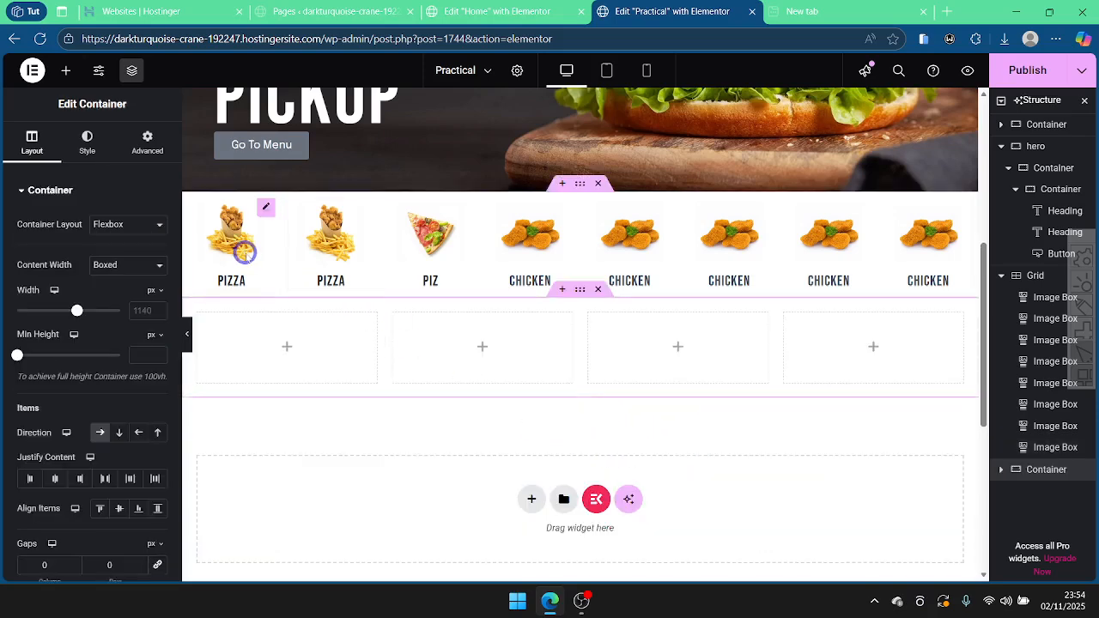
# Step: Paste the copied Chicken image box into each of the new container's four columns
pyautogui.rightClick(274, 359)
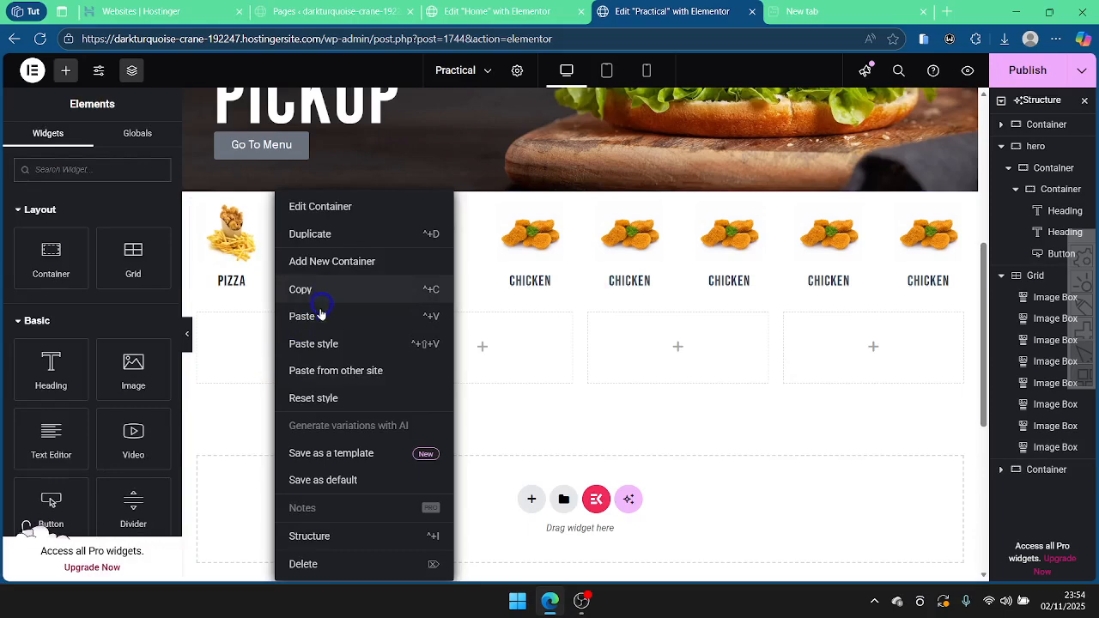
pyautogui.click(308, 317)
pyautogui.rightClick(472, 357)
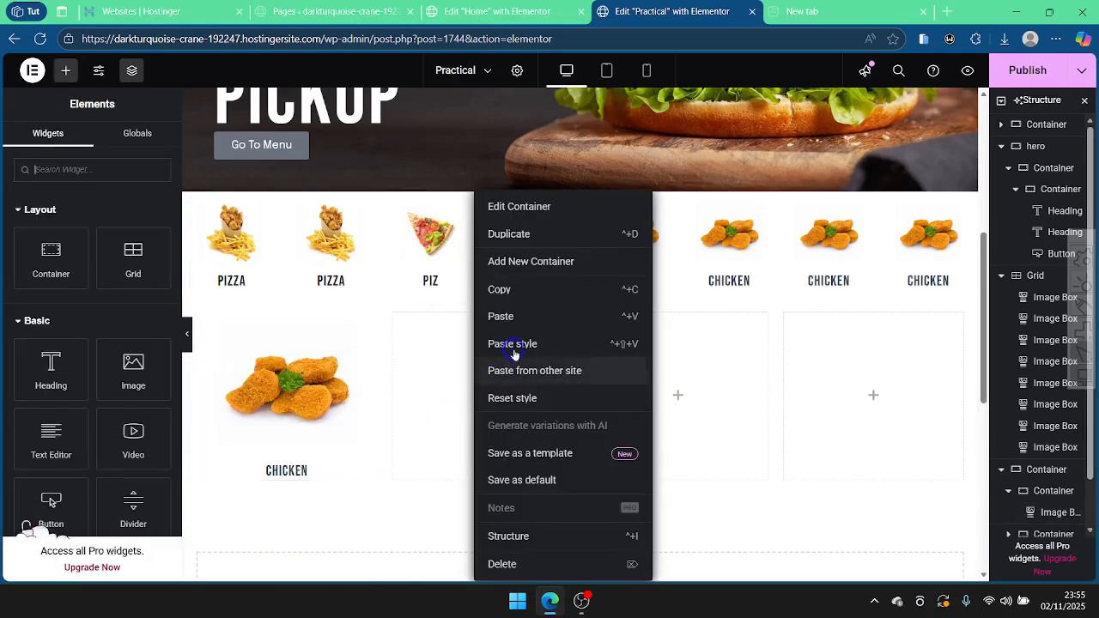
pyautogui.click(500, 316)
pyautogui.rightClick(644, 387)
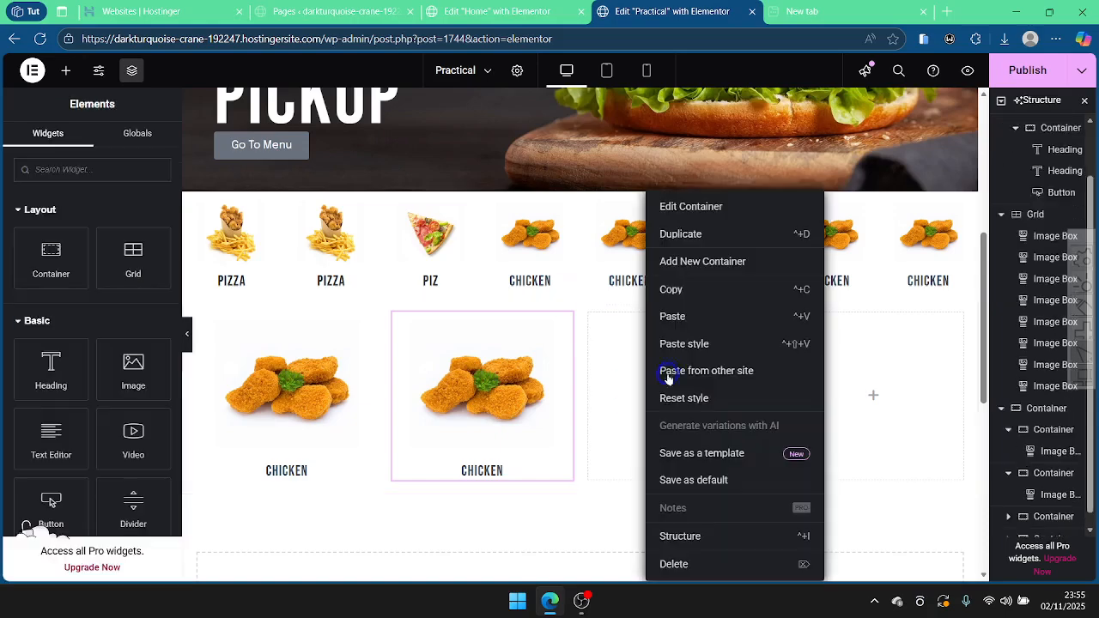
pyautogui.click(696, 320)
pyautogui.rightClick(879, 393)
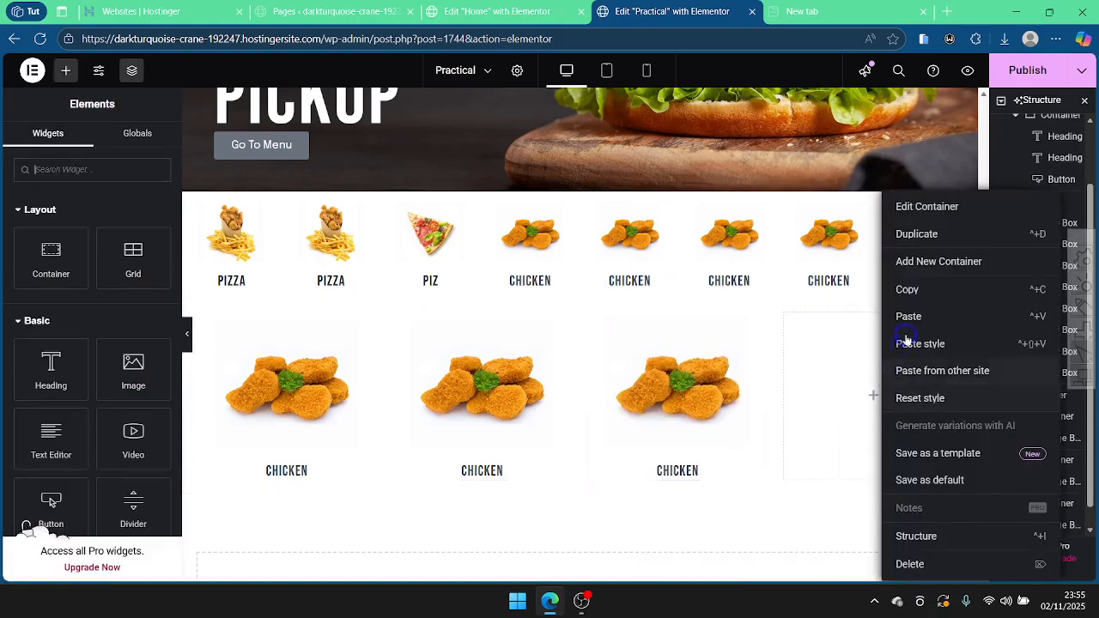
pyautogui.click(909, 316)
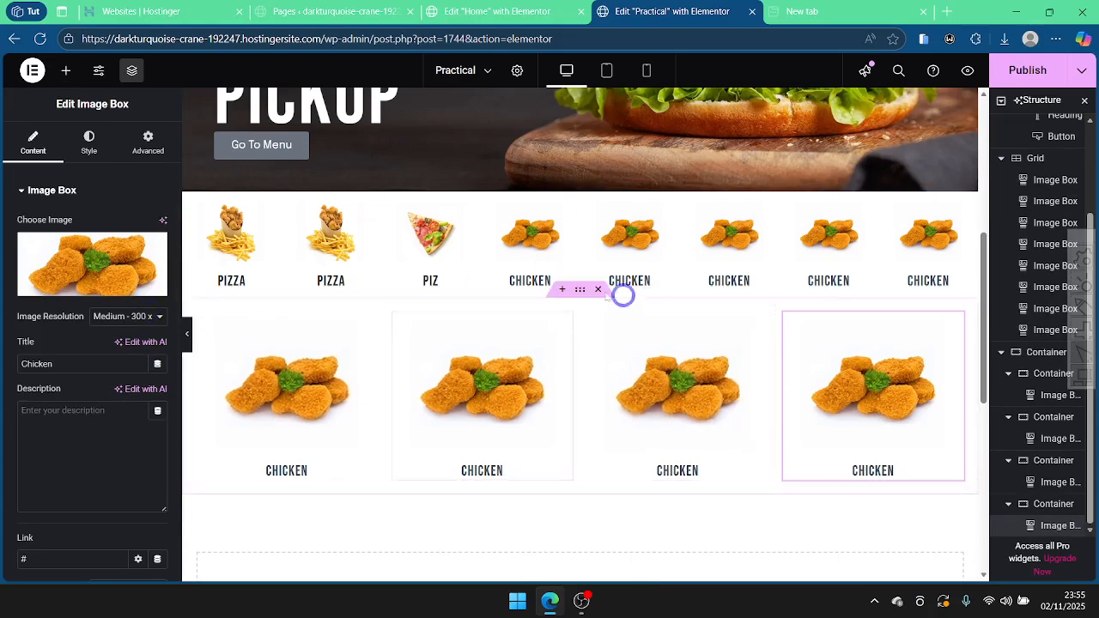
# Step: Set the image box grid to 4 columns for the tablet view
pyautogui.click(605, 71)
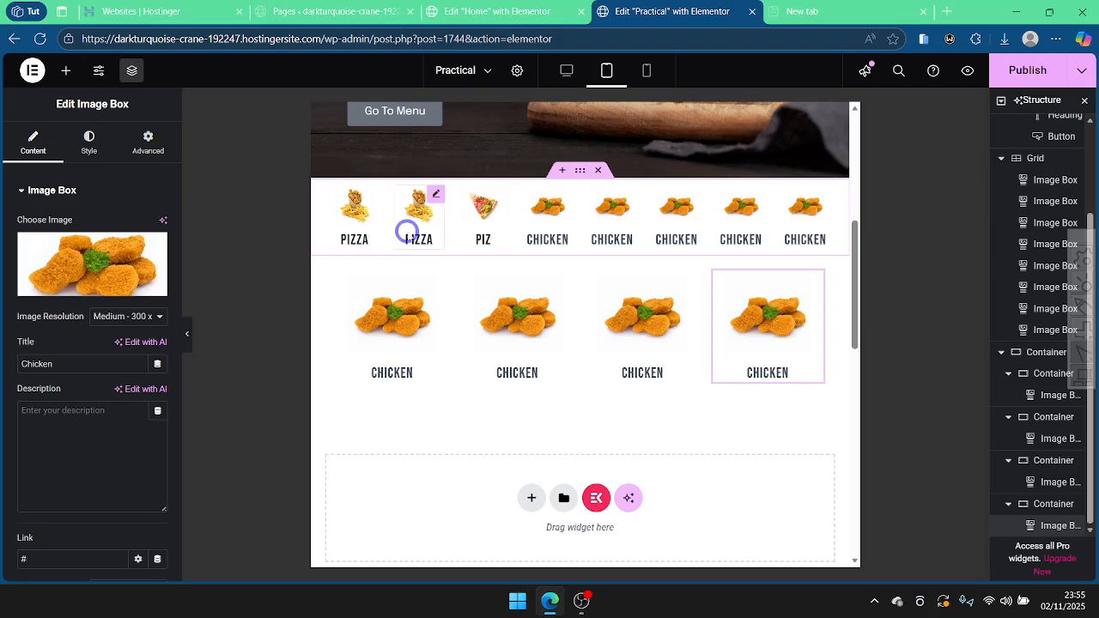
pyautogui.click(655, 215)
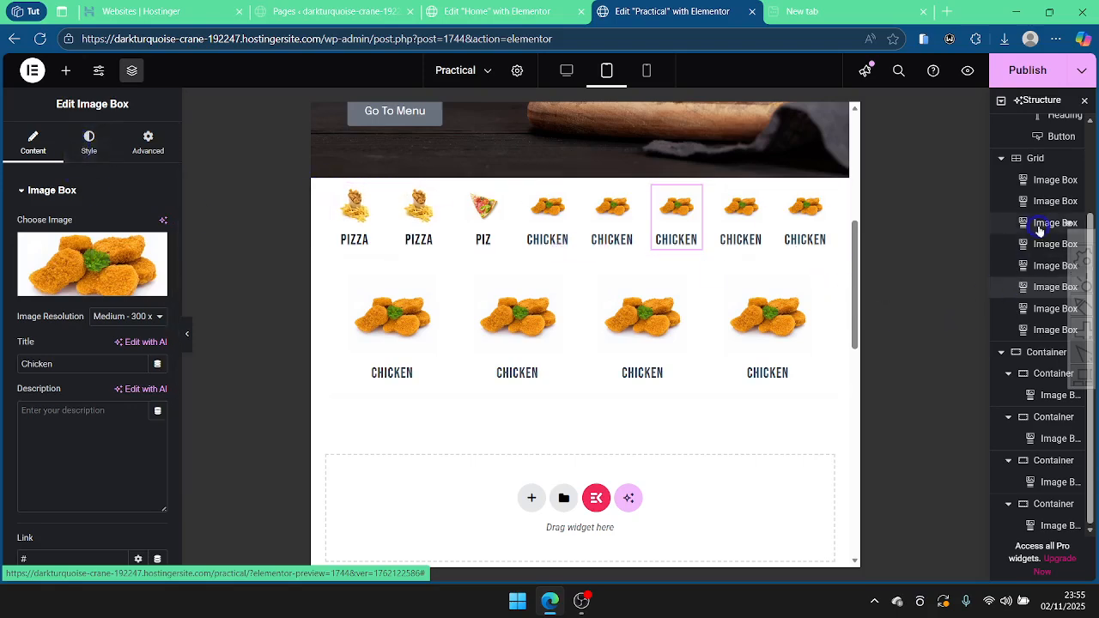
pyautogui.click(1036, 158)
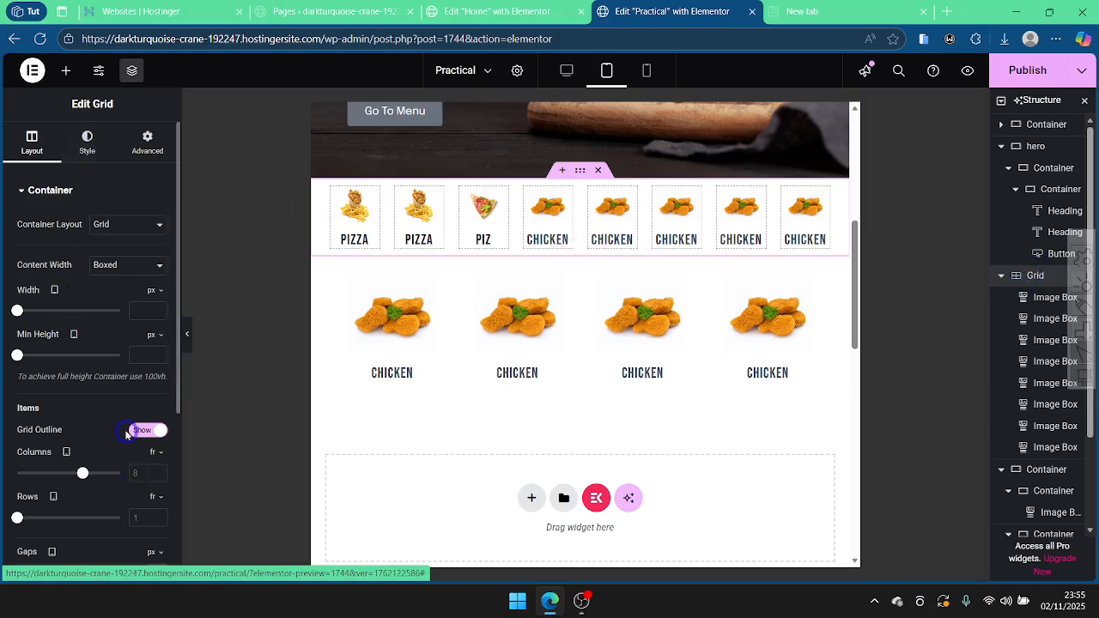
pyautogui.scroll(-3, 125, 433)
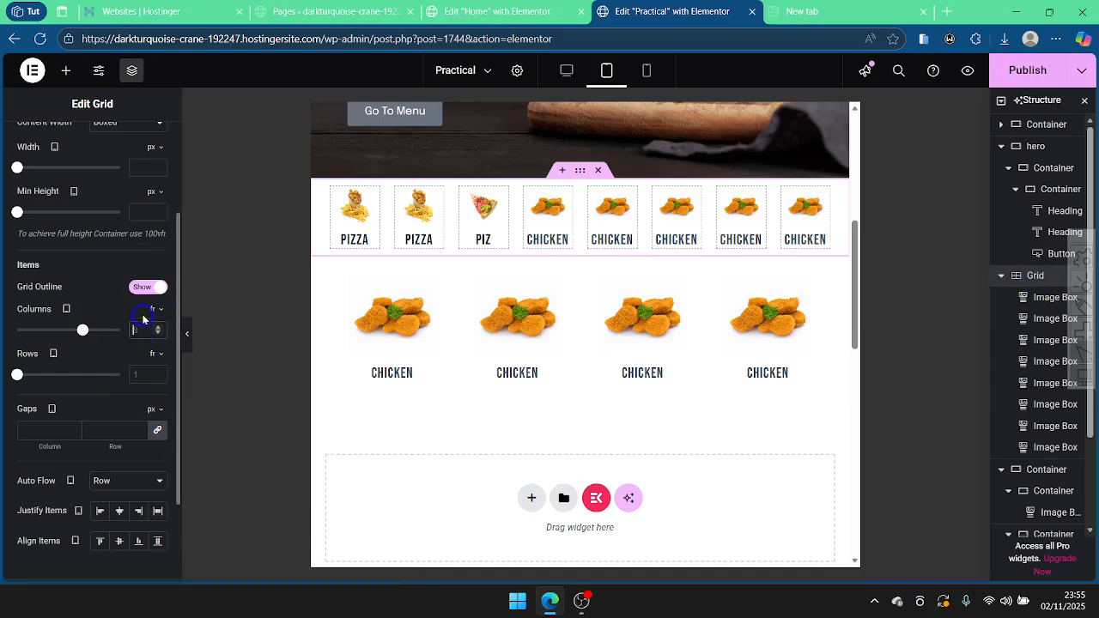
pyautogui.write('4')
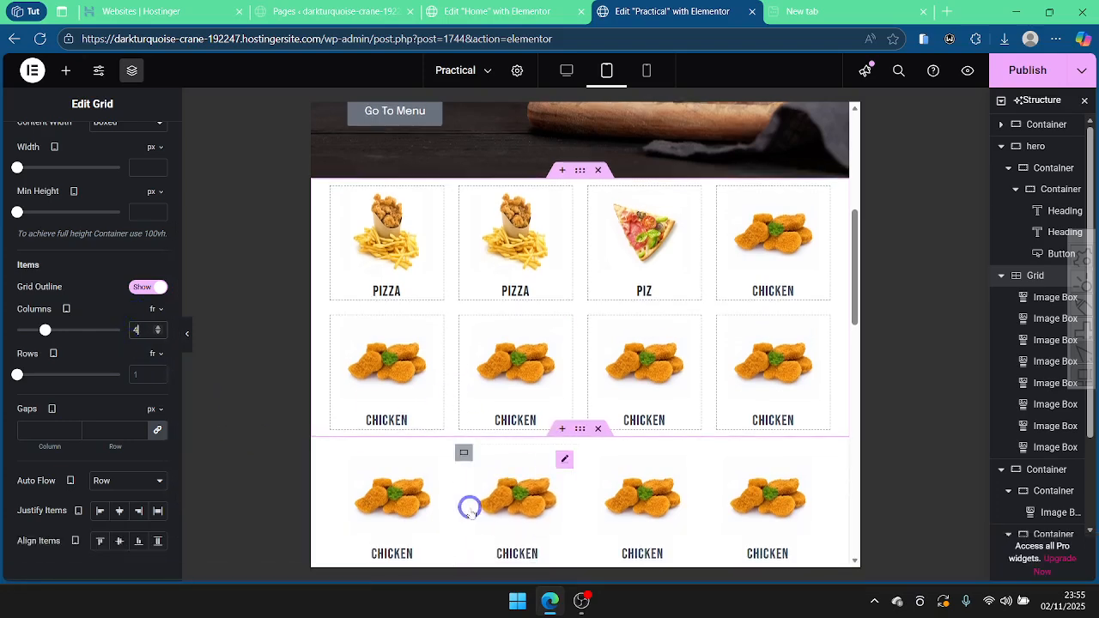
pyautogui.scroll(-3, 575, 454)
pyautogui.scroll(-2, 532, 386)
pyautogui.scroll(3, 524, 206)
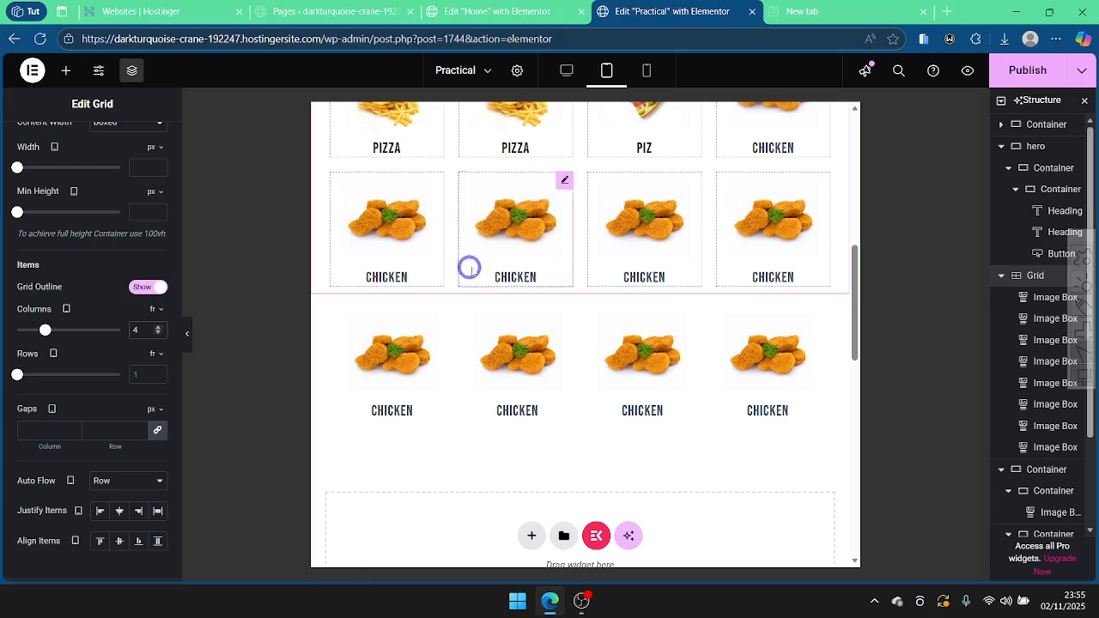
# Step: Set the image box grid to 4 columns for the mobile view
pyautogui.click(646, 72)
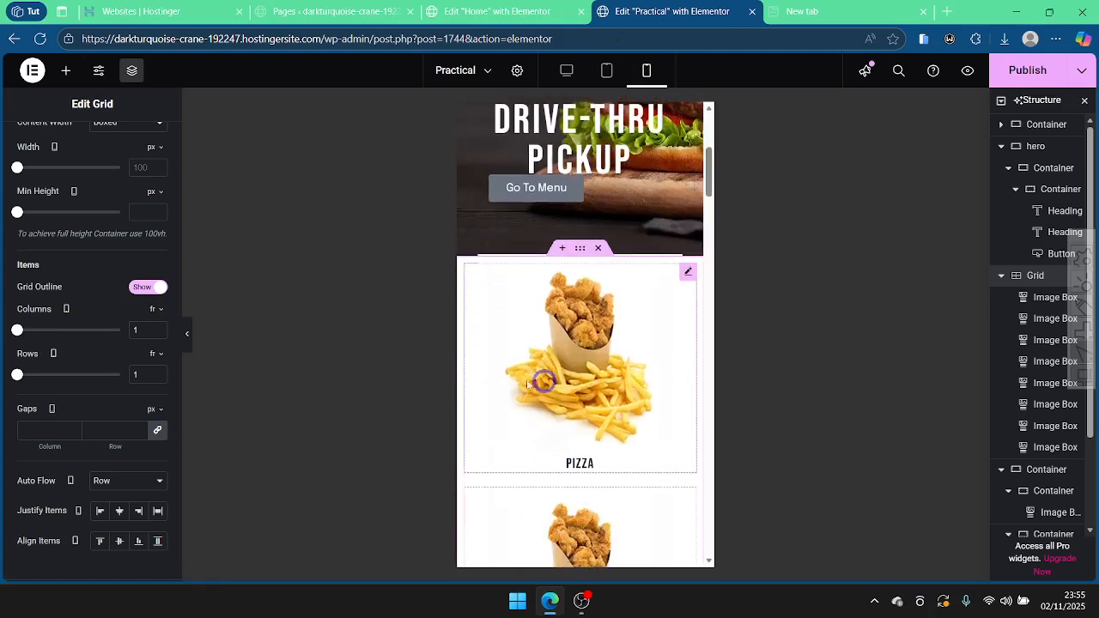
pyautogui.click(157, 329)
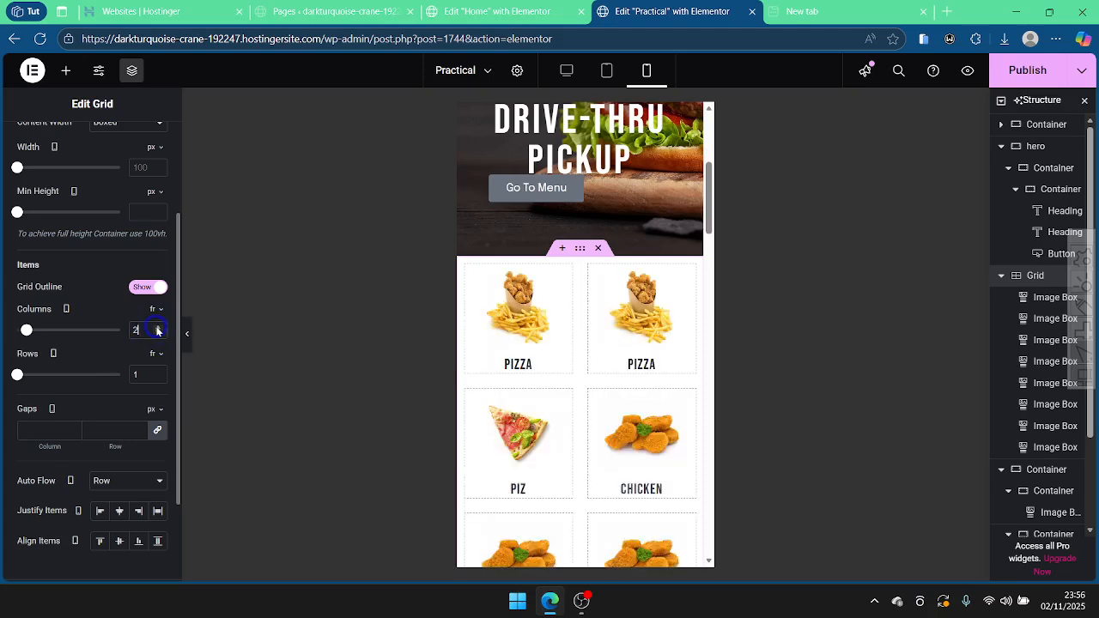
pyautogui.click(157, 329)
pyautogui.click(157, 329)
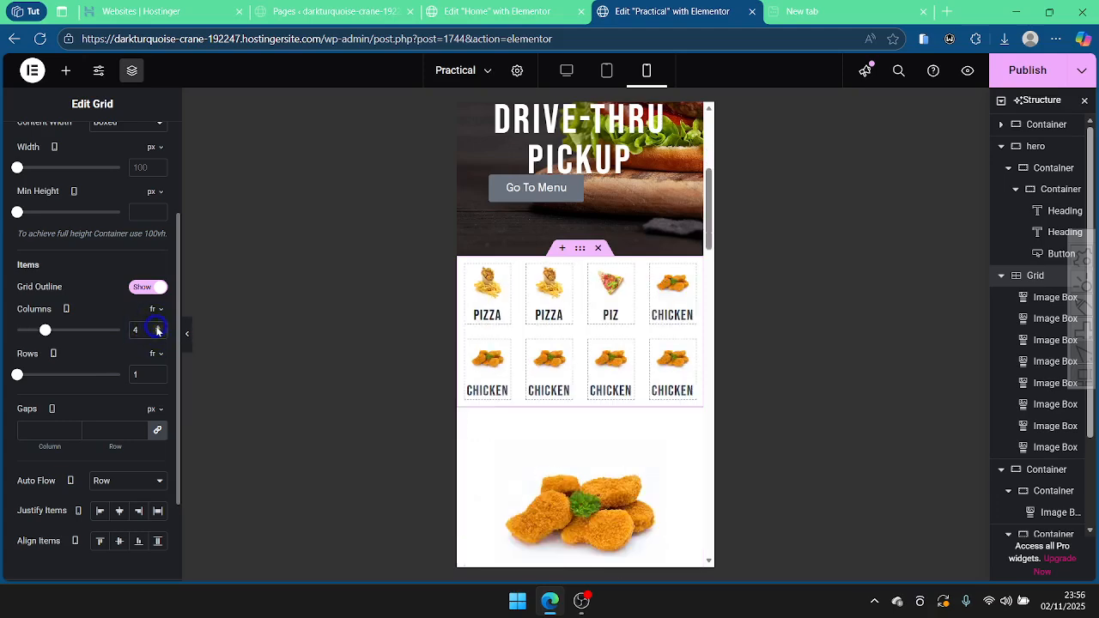
# Step: Compare how the grid and the four-column flexbox container lay out their image boxes in the mobile and tablet views
pyautogui.scroll(-2, 592, 439)
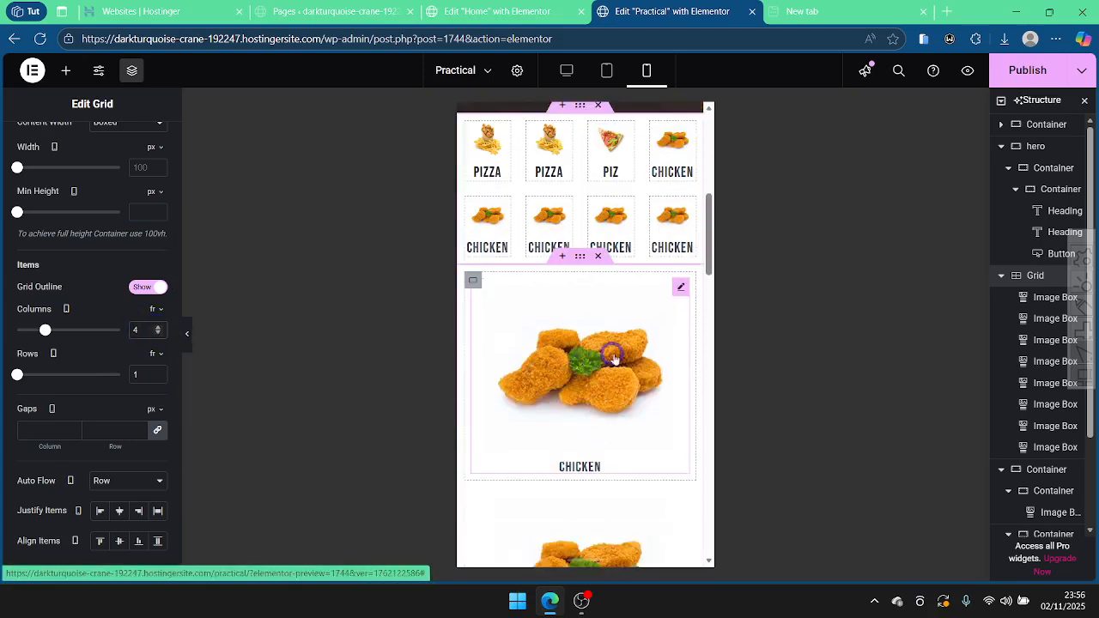
pyautogui.scroll(-4, 603, 363)
pyautogui.scroll(7, 618, 353)
pyautogui.scroll(-2, 616, 354)
pyautogui.scroll(-2, 615, 350)
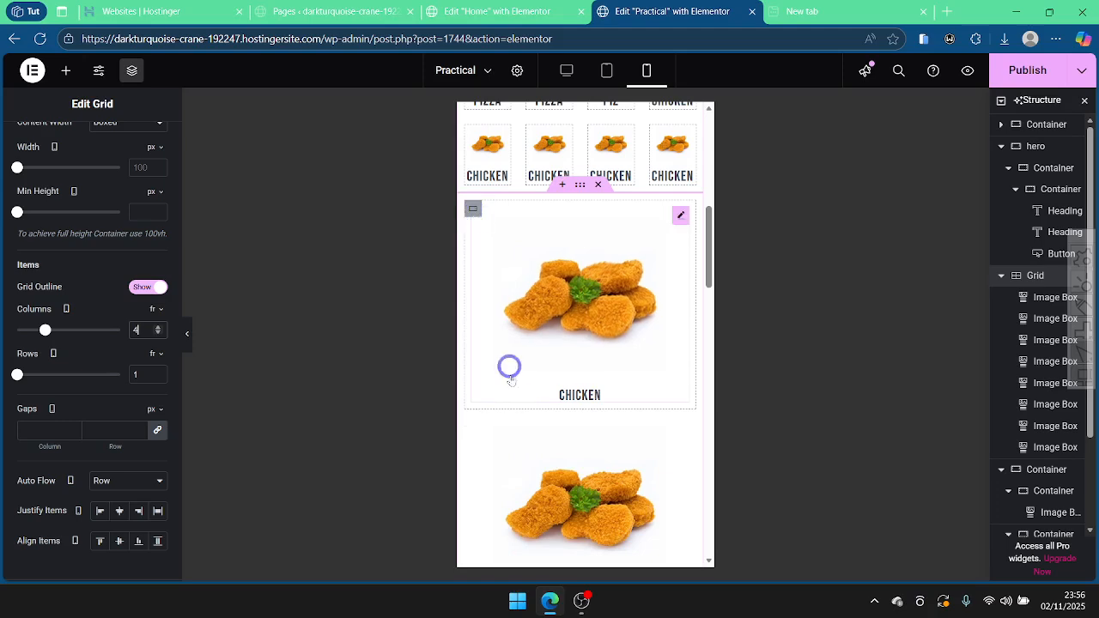
pyautogui.click(606, 72)
pyautogui.scroll(3, 544, 410)
pyautogui.scroll(-4, 591, 345)
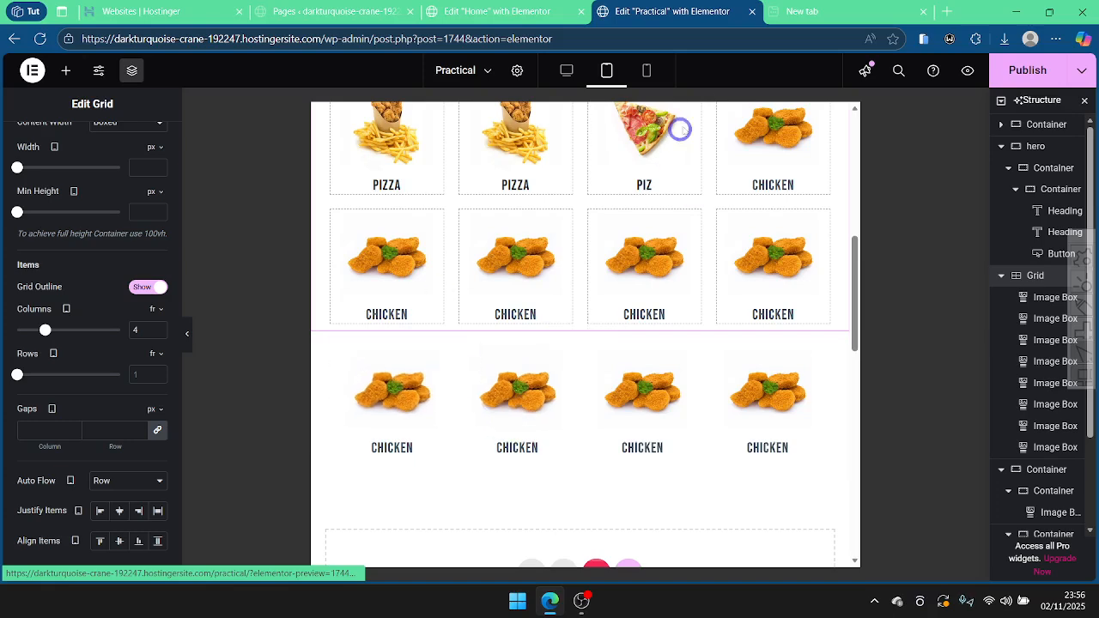
# Step: In the mobile view, set the width of the flexbox row's first inner container to 50%
pyautogui.click(647, 76)
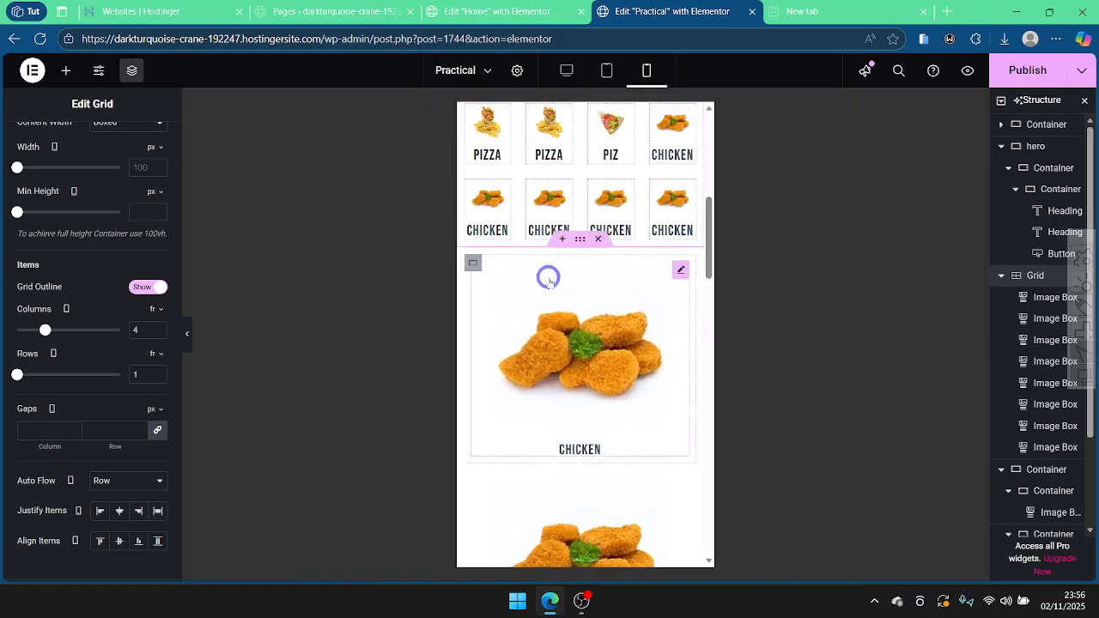
pyautogui.scroll(3, 477, 283)
pyautogui.scroll(-2, 550, 427)
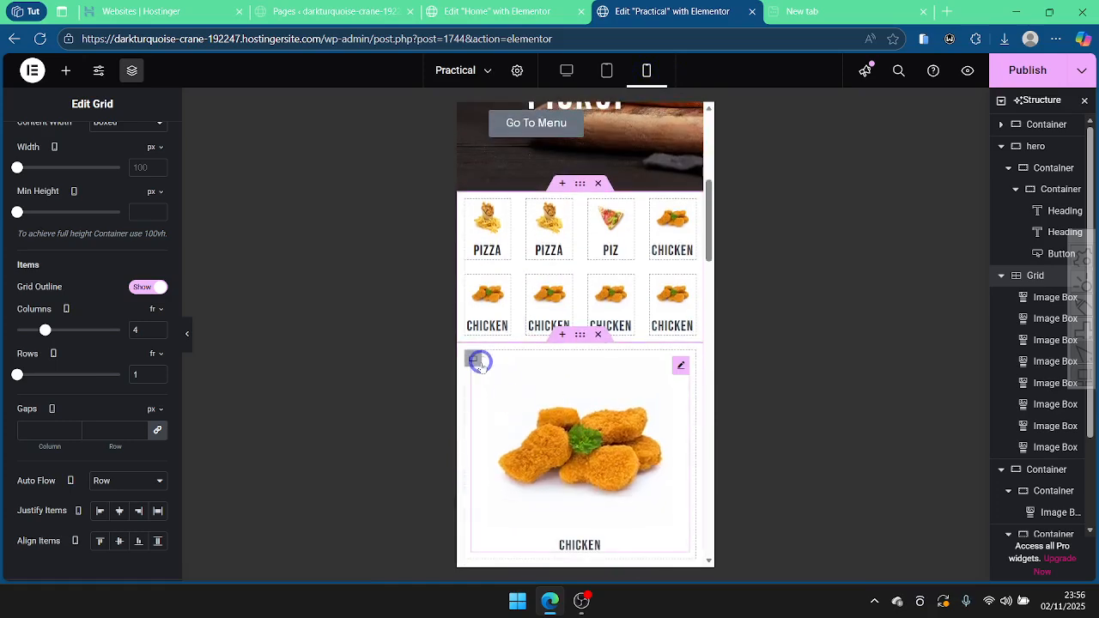
pyautogui.click(474, 359)
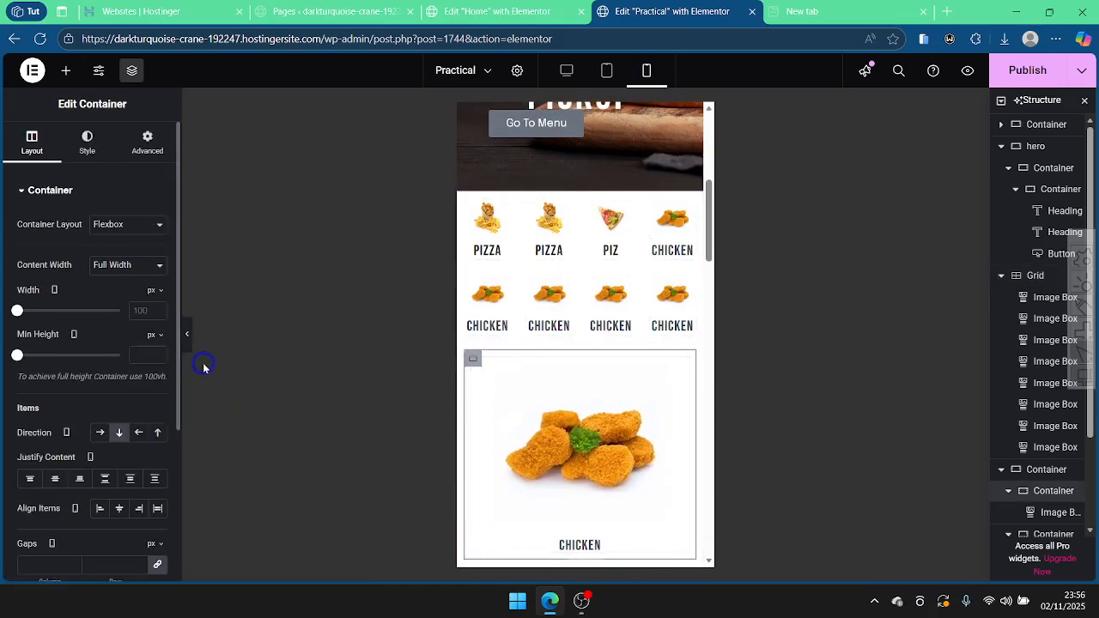
pyautogui.click(148, 313)
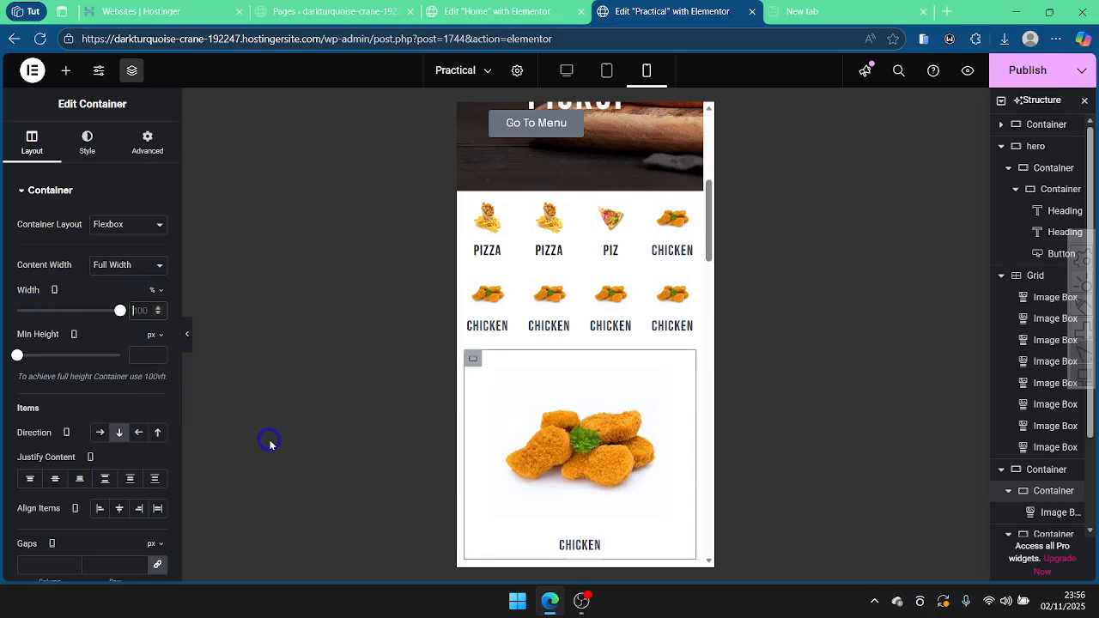
pyautogui.write('50')
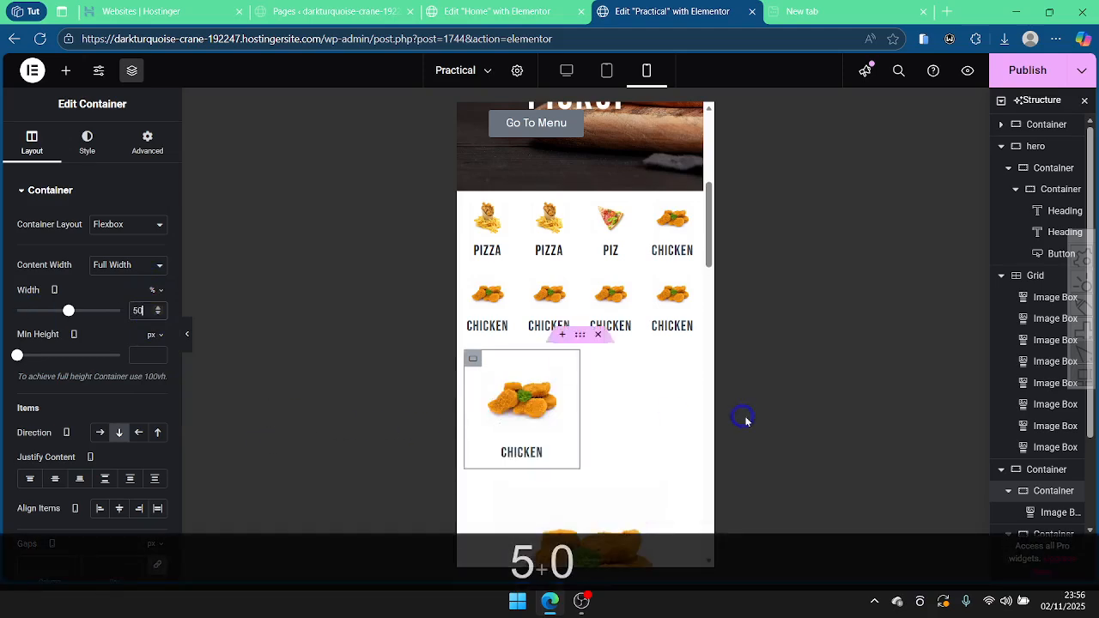
# Step: Set the mobile width of the flexbox row's second inner container to 50%
pyautogui.scroll(-2, 625, 419)
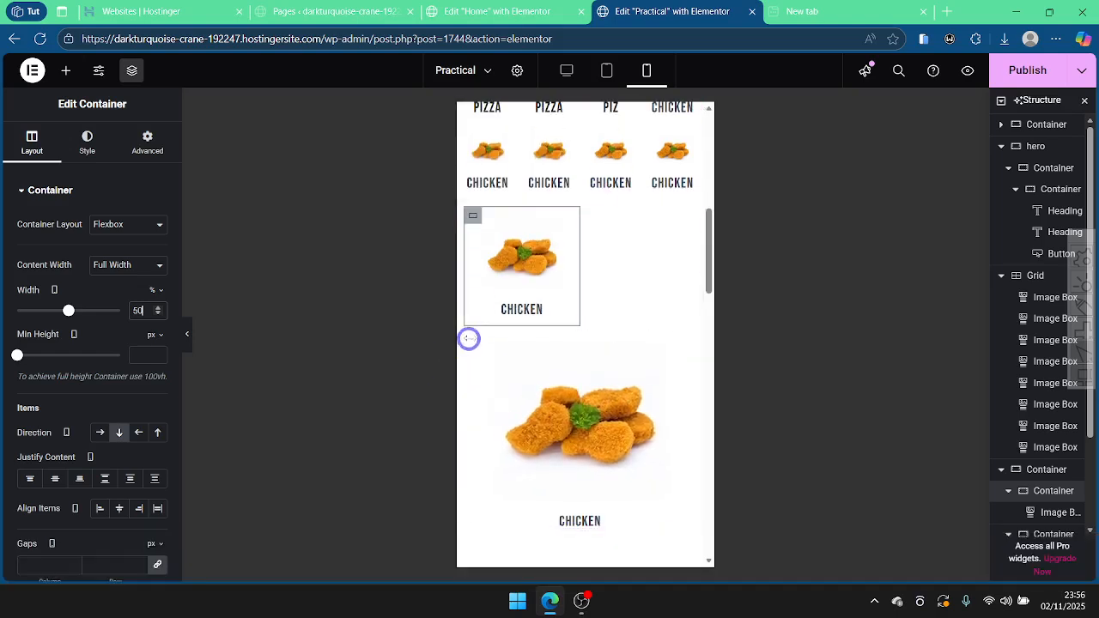
pyautogui.click(474, 336)
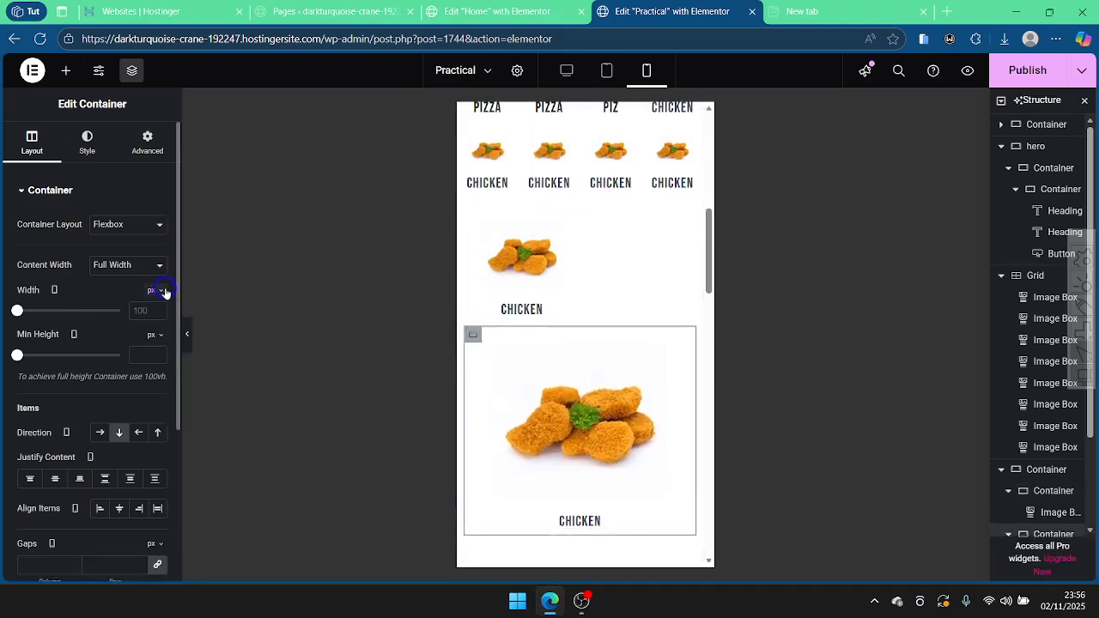
pyautogui.click(154, 315)
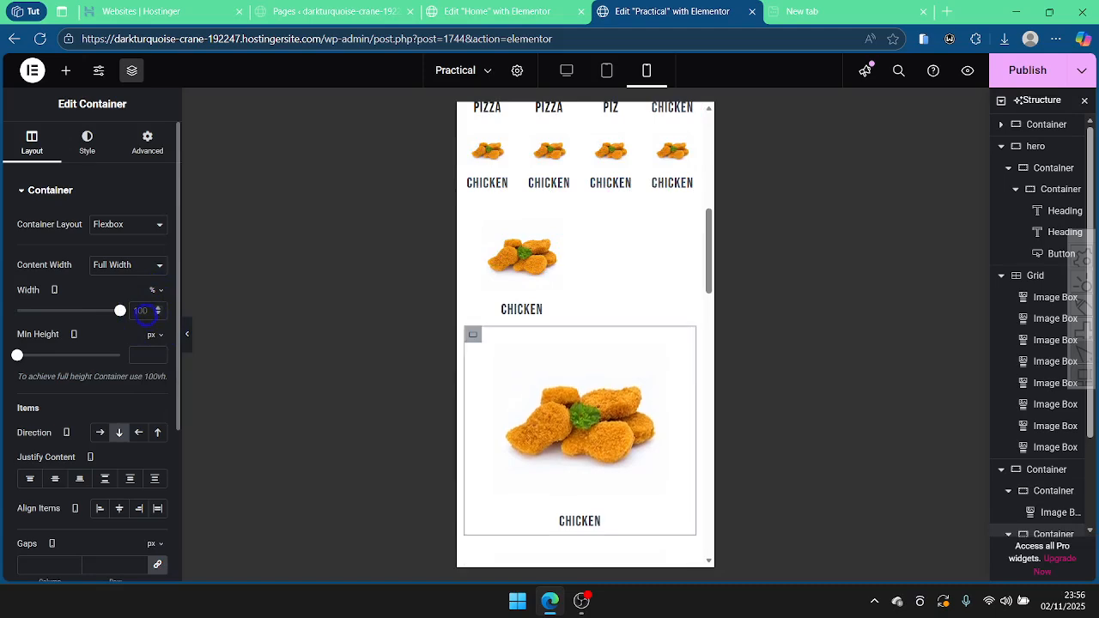
pyautogui.write('50')
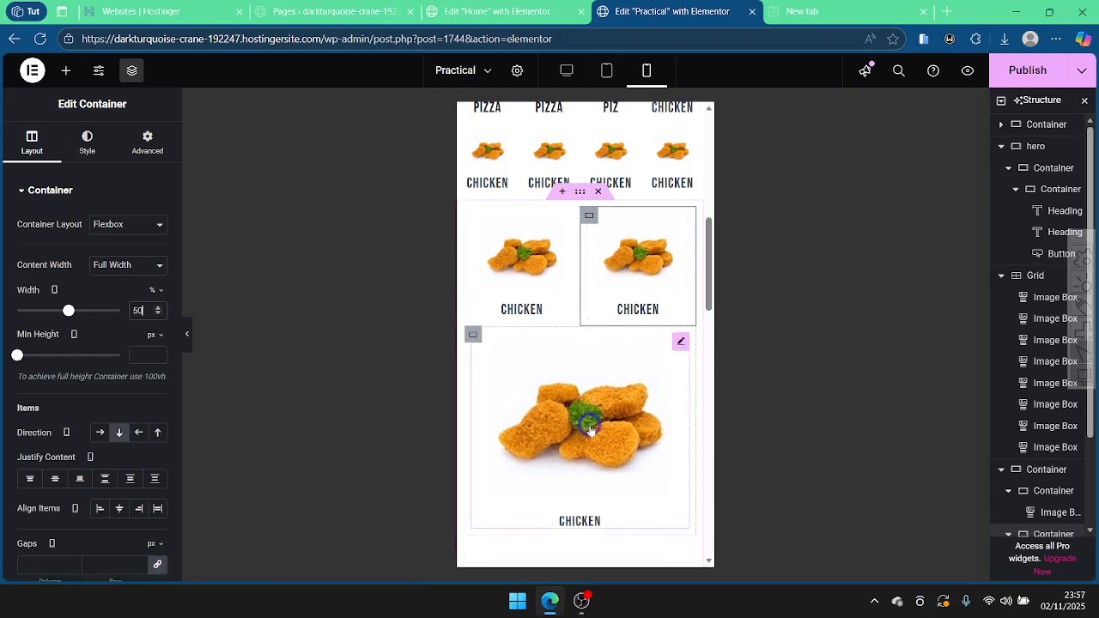
# Step: Copy the first inner container and paste its style onto the third and fourth inner containers of the flexbox row
pyautogui.click(474, 217)
pyautogui.rightClick(474, 217)
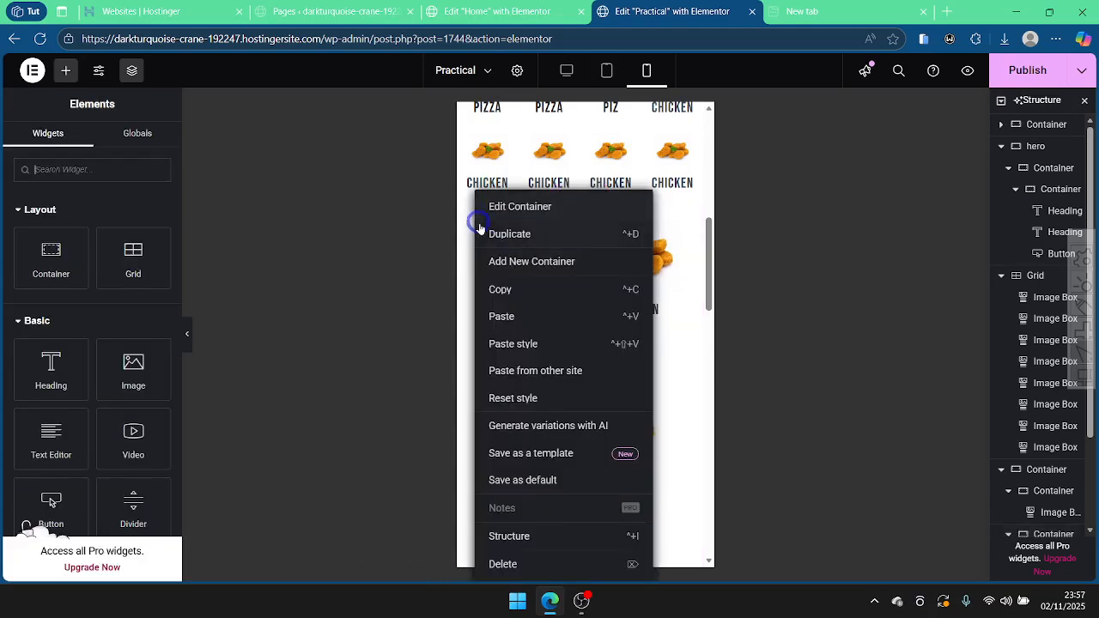
pyautogui.click(501, 288)
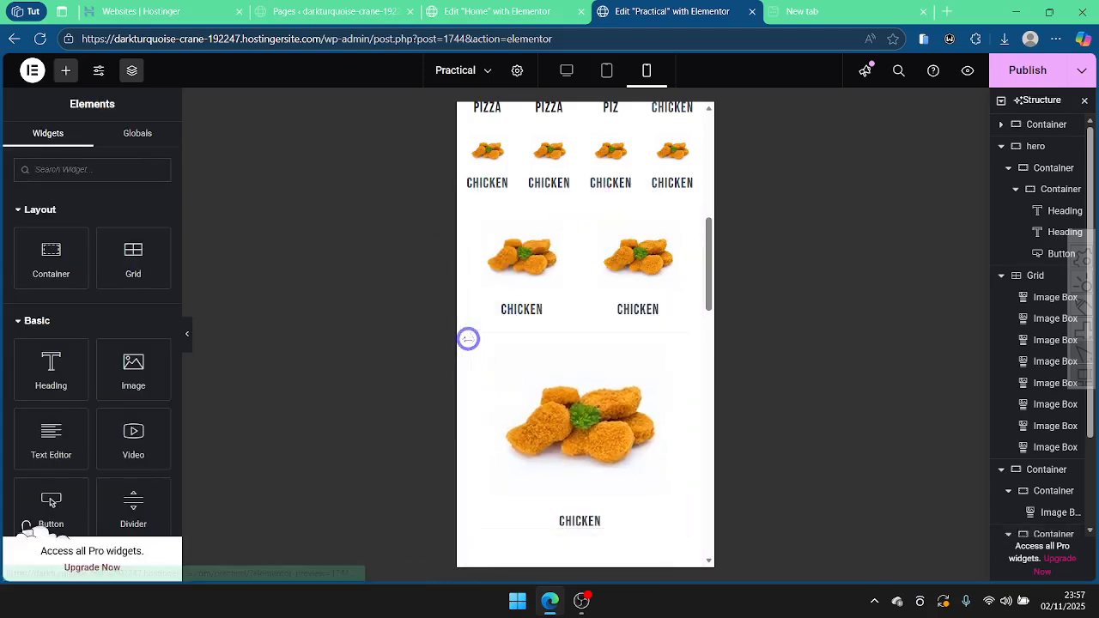
pyautogui.rightClick(474, 336)
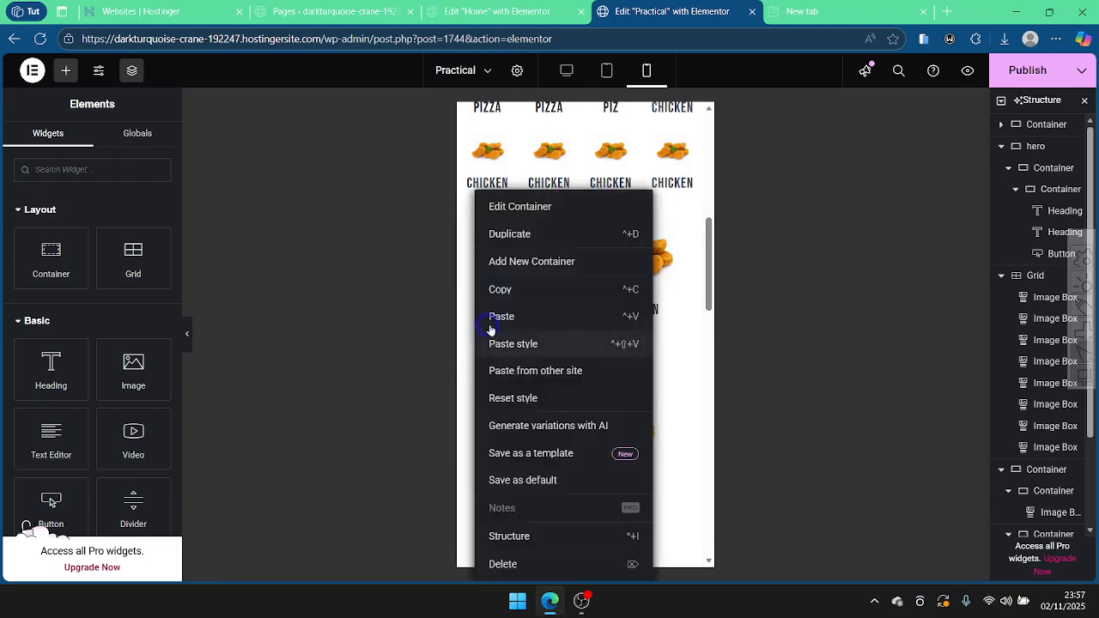
pyautogui.click(507, 345)
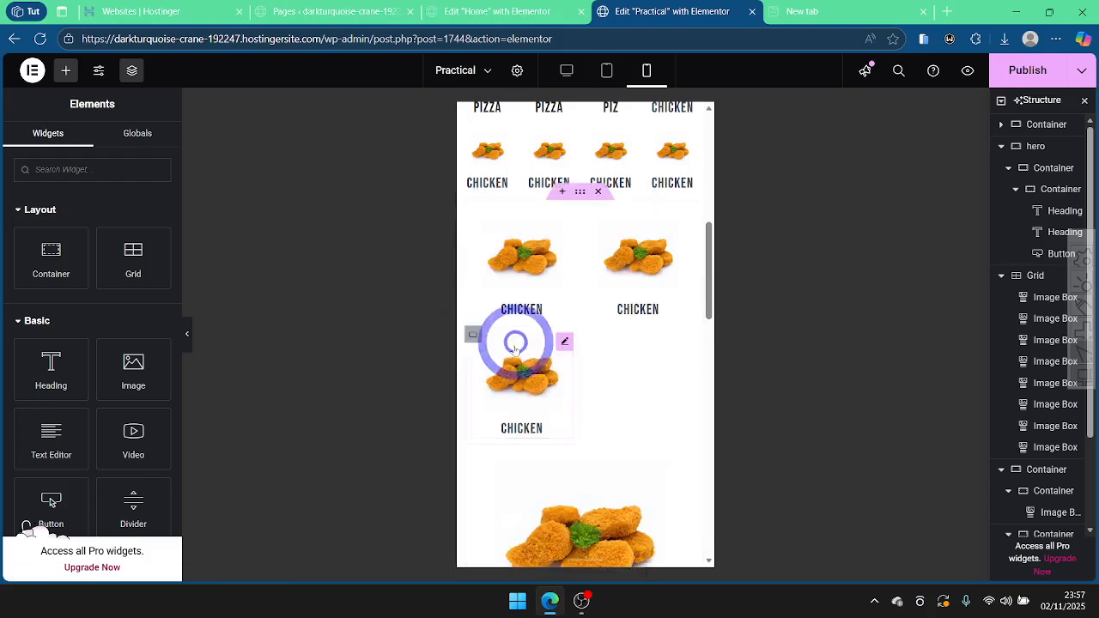
pyautogui.rightClick(474, 459)
pyautogui.click(536, 347)
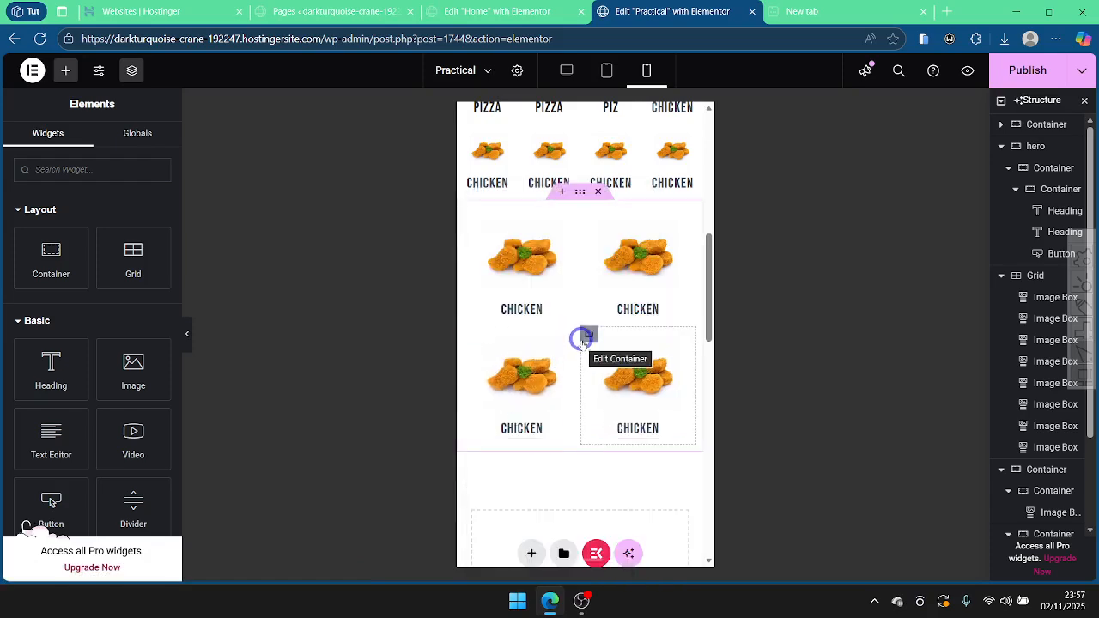
pyautogui.scroll(2, 583, 341)
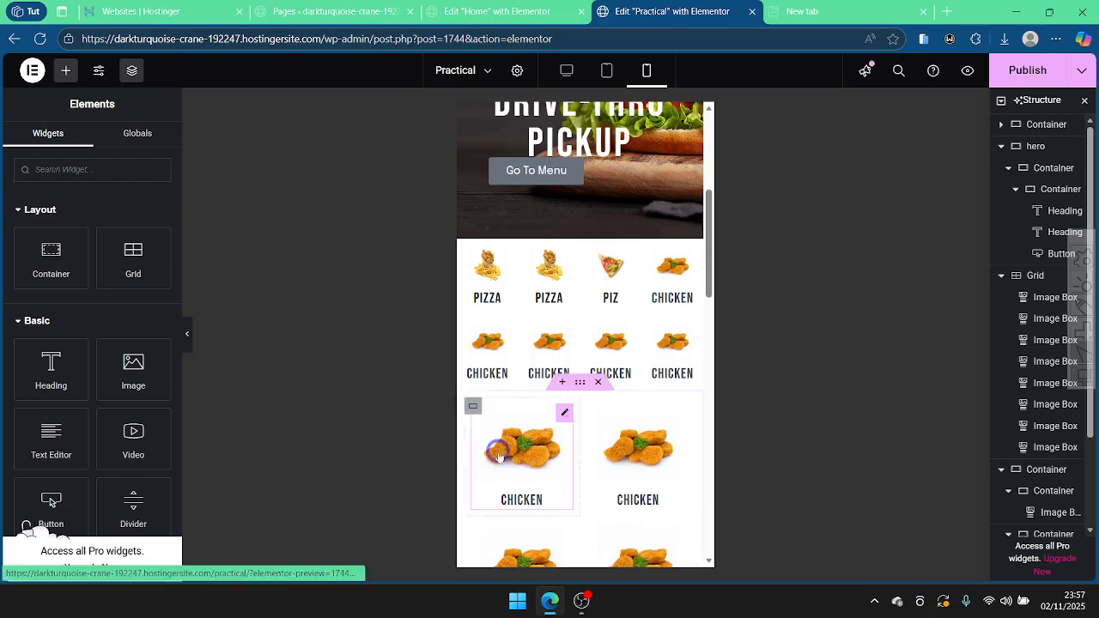
pyautogui.scroll(-3, 572, 481)
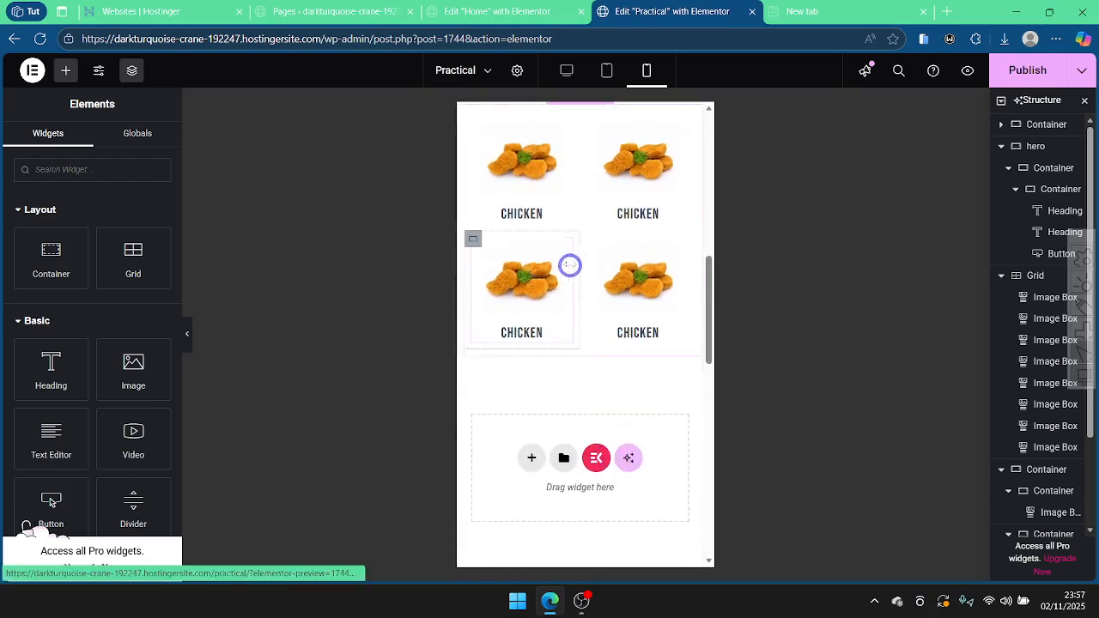
# Step: Compare the eight-image grid and the four-column flexbox row in the mobile, tablet and desktop views
pyautogui.scroll(3, 574, 273)
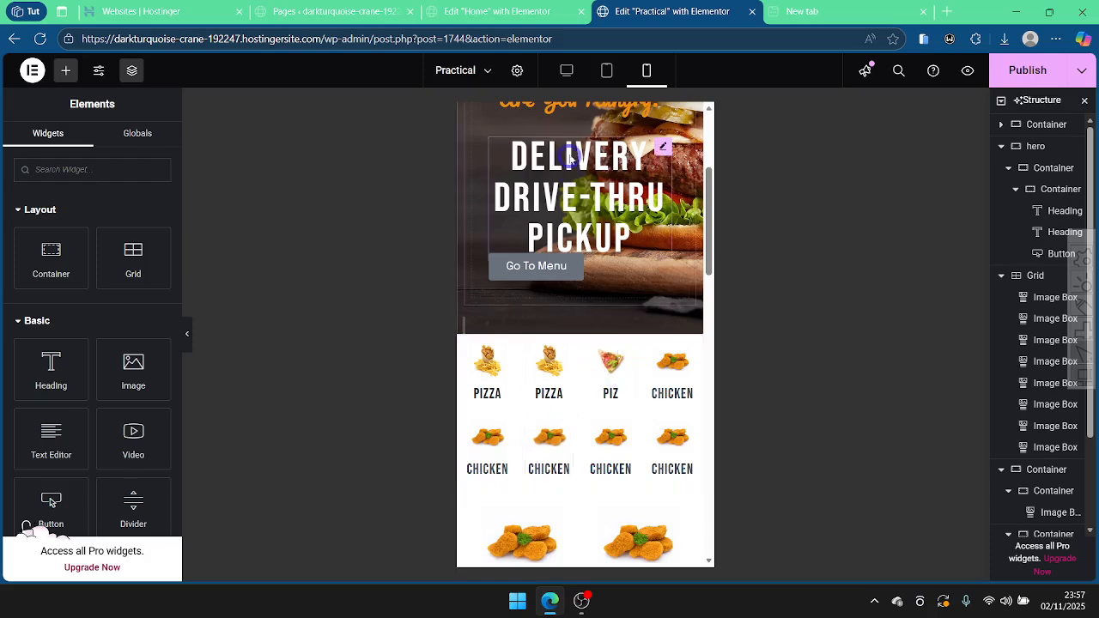
pyautogui.click(606, 70)
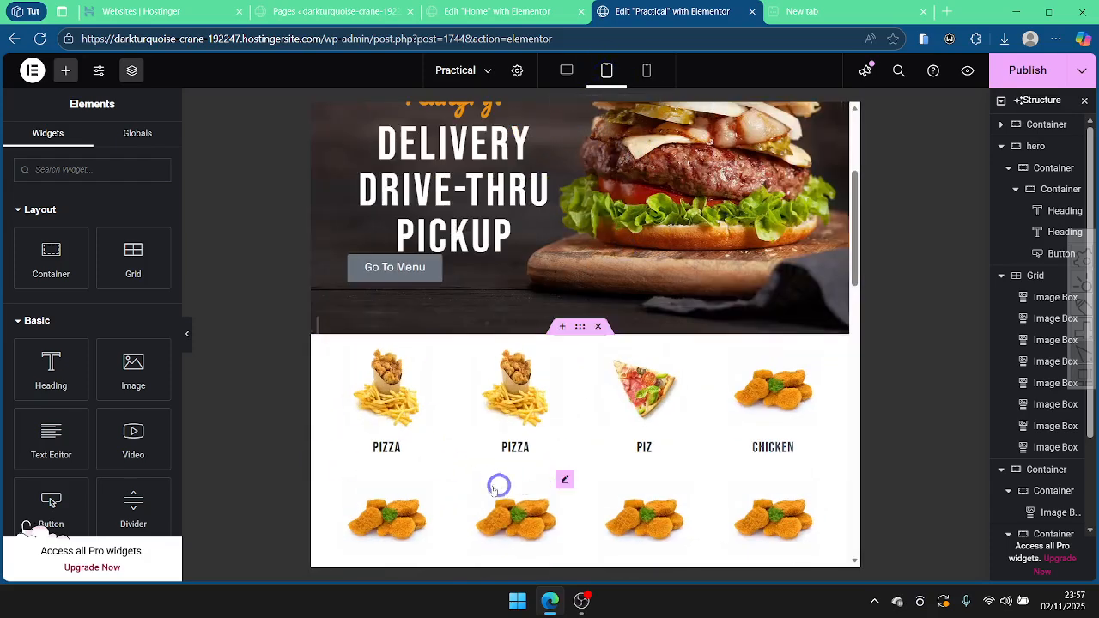
pyautogui.scroll(-2, 564, 331)
pyautogui.scroll(4, 564, 331)
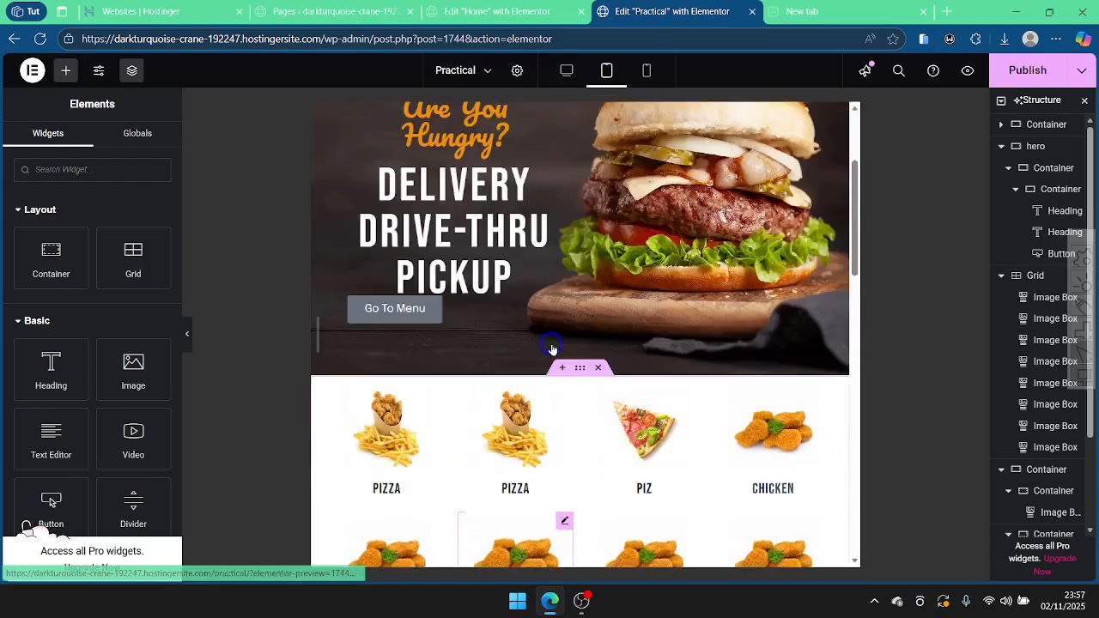
pyautogui.click(565, 71)
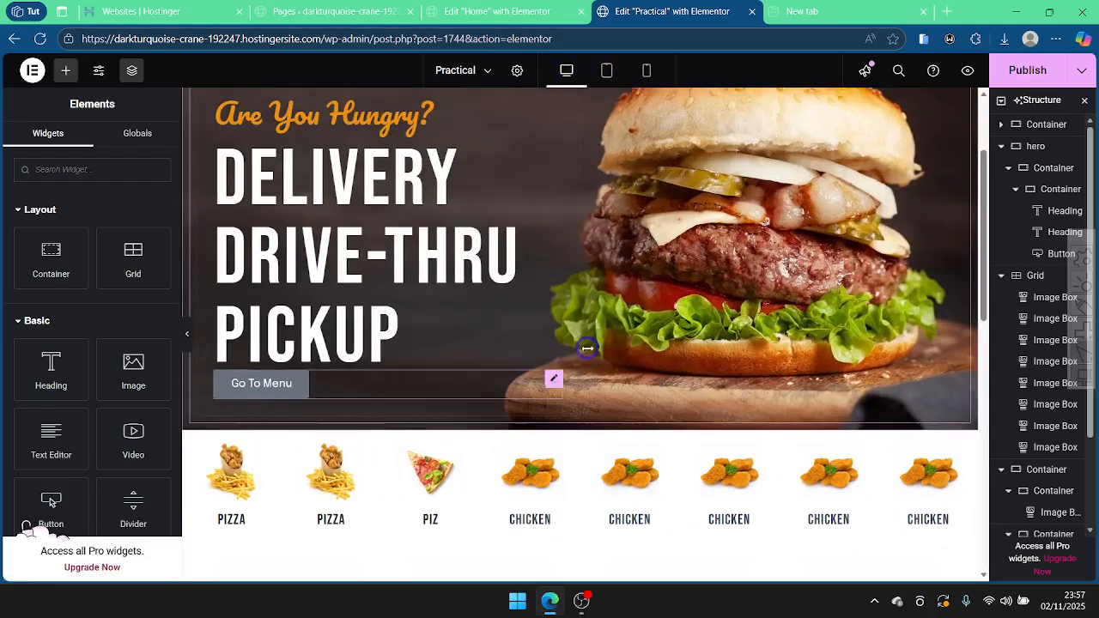
pyautogui.scroll(-2, 556, 357)
# Step: On the Home page, check the burger column's width setting in the tablet and desktop views
pyautogui.click(509, 9)
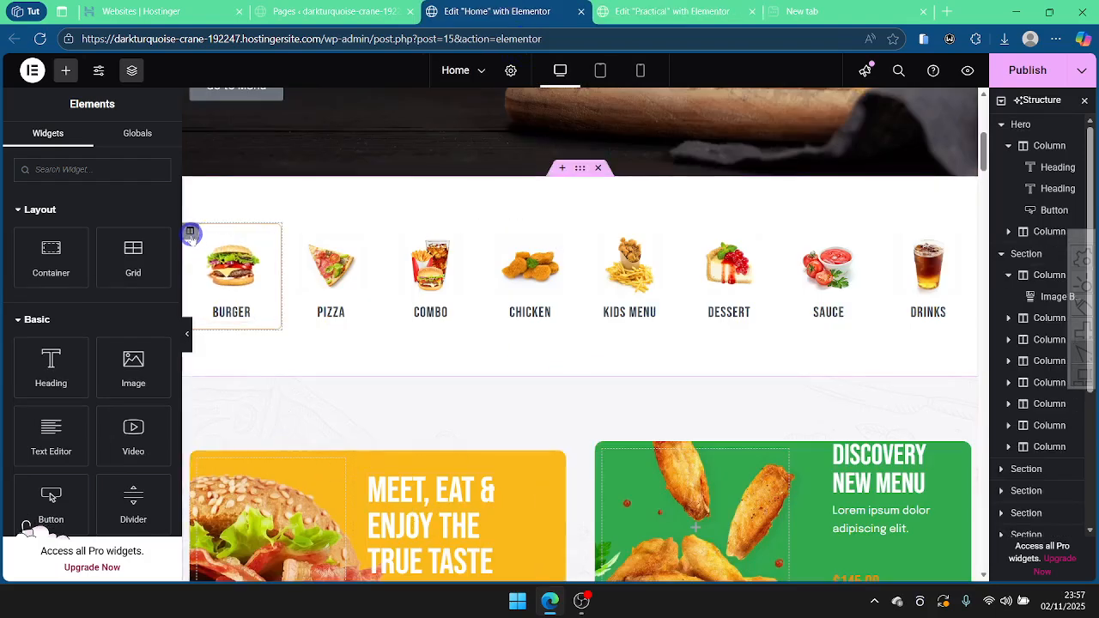
pyautogui.click(600, 72)
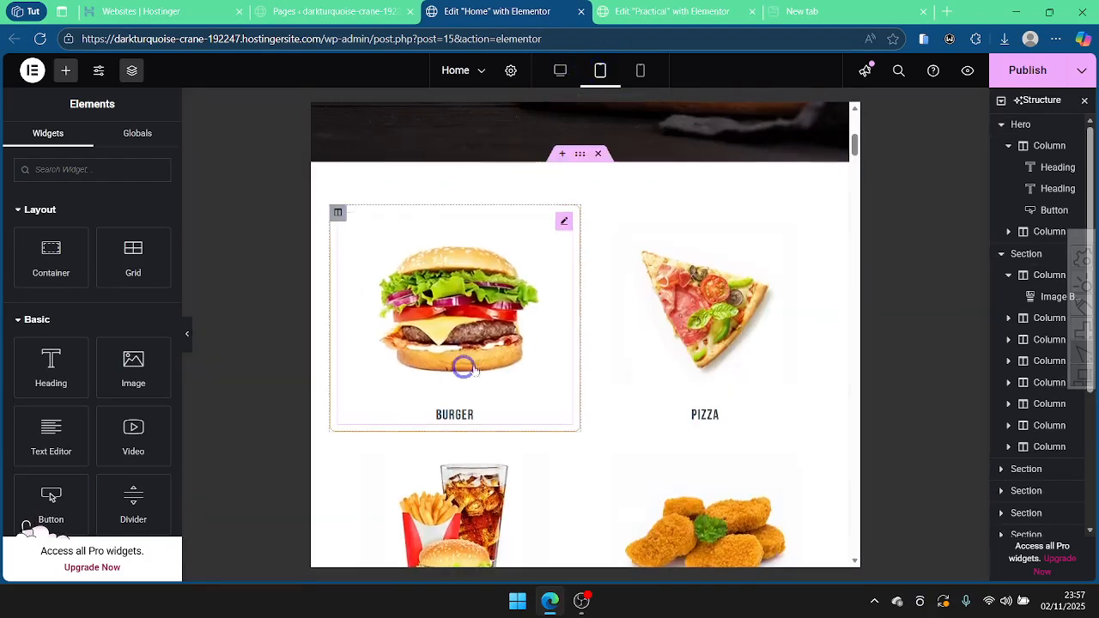
pyautogui.moveTo(334, 212); pyautogui.dragTo(337, 214)
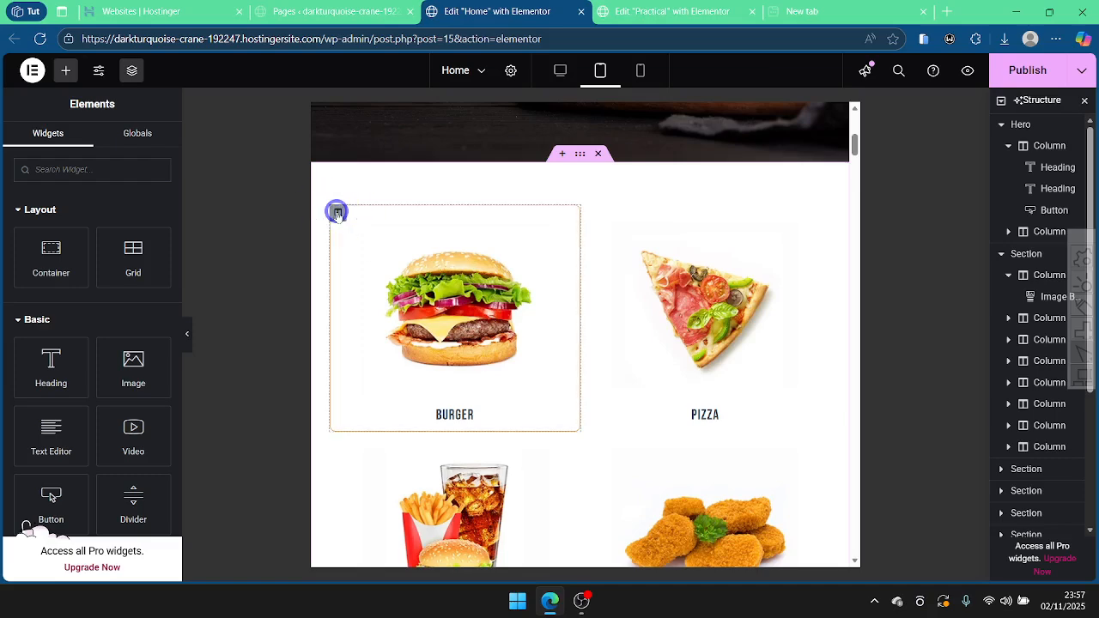
pyautogui.click(337, 214)
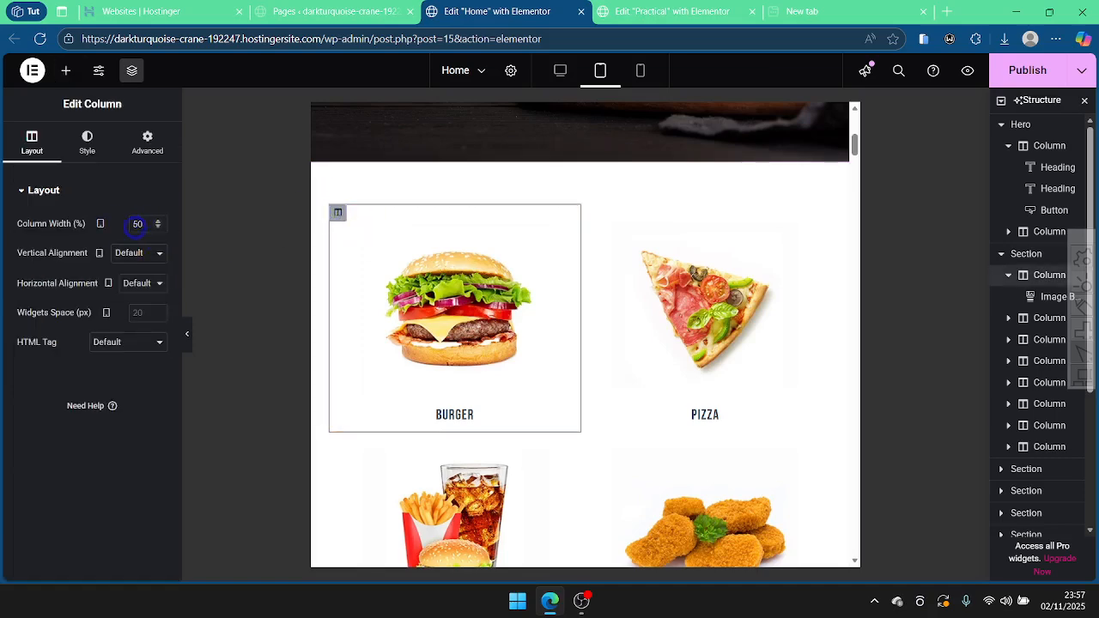
pyautogui.click(559, 74)
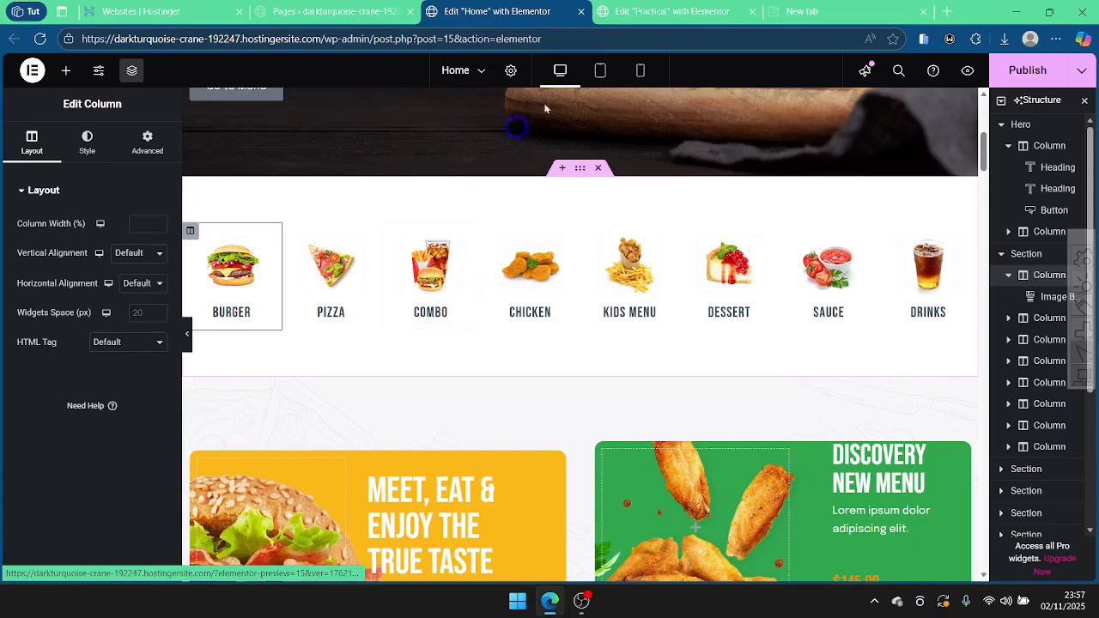
# Step: Return to the Practical page and delete the four-column flexbox container below the food category grid
pyautogui.hotkey('ctrl', 'Tab')
pyautogui.scroll(-10, 456, 358)
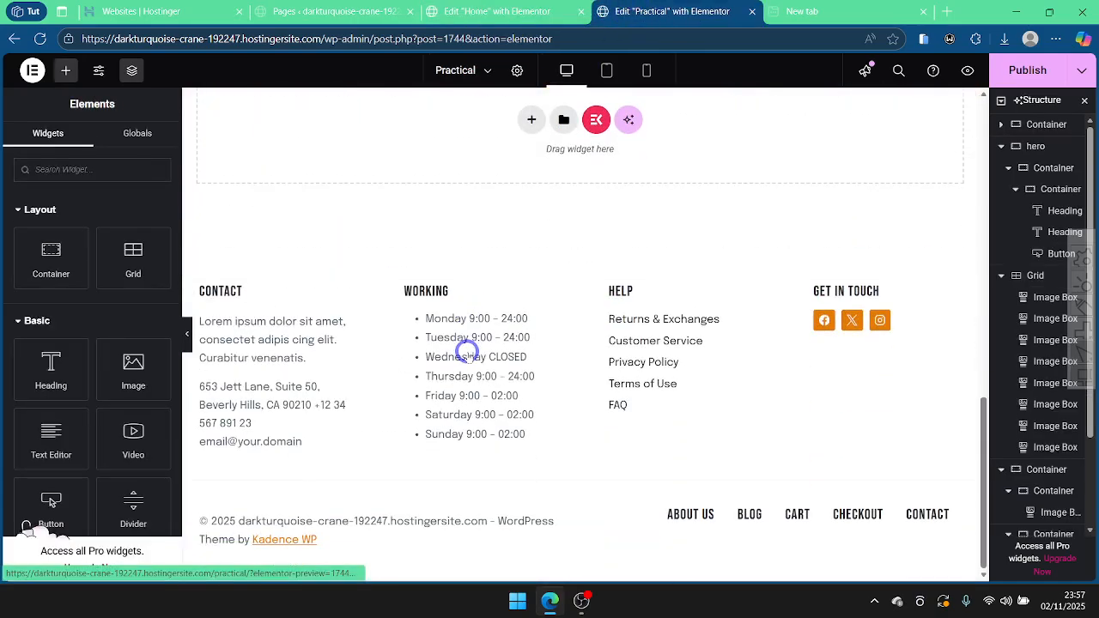
pyautogui.scroll(5, 493, 341)
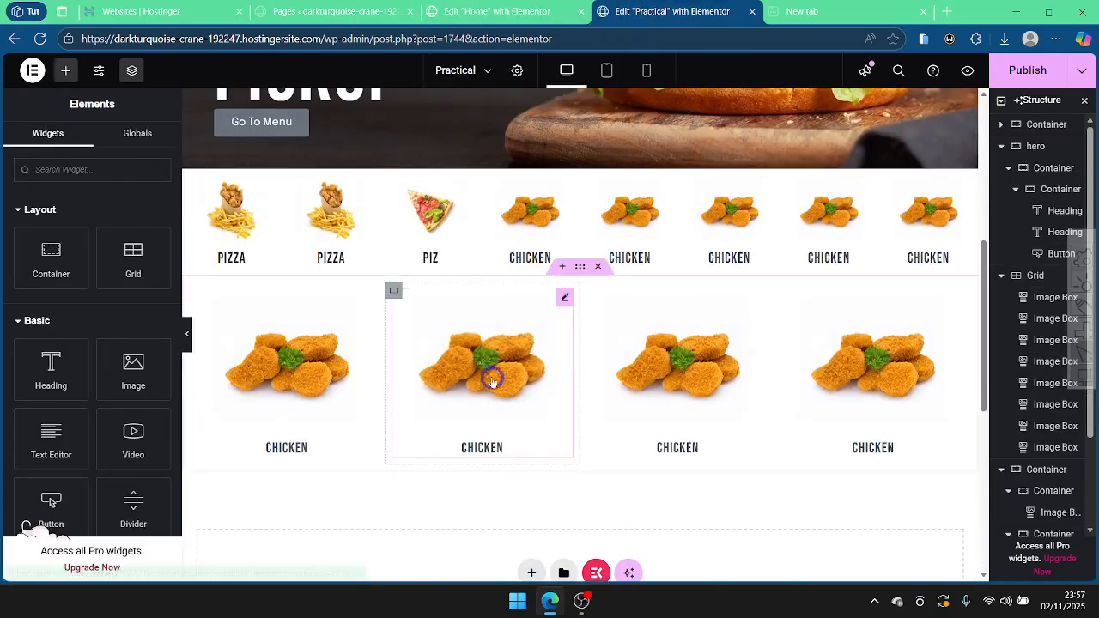
pyautogui.click(598, 267)
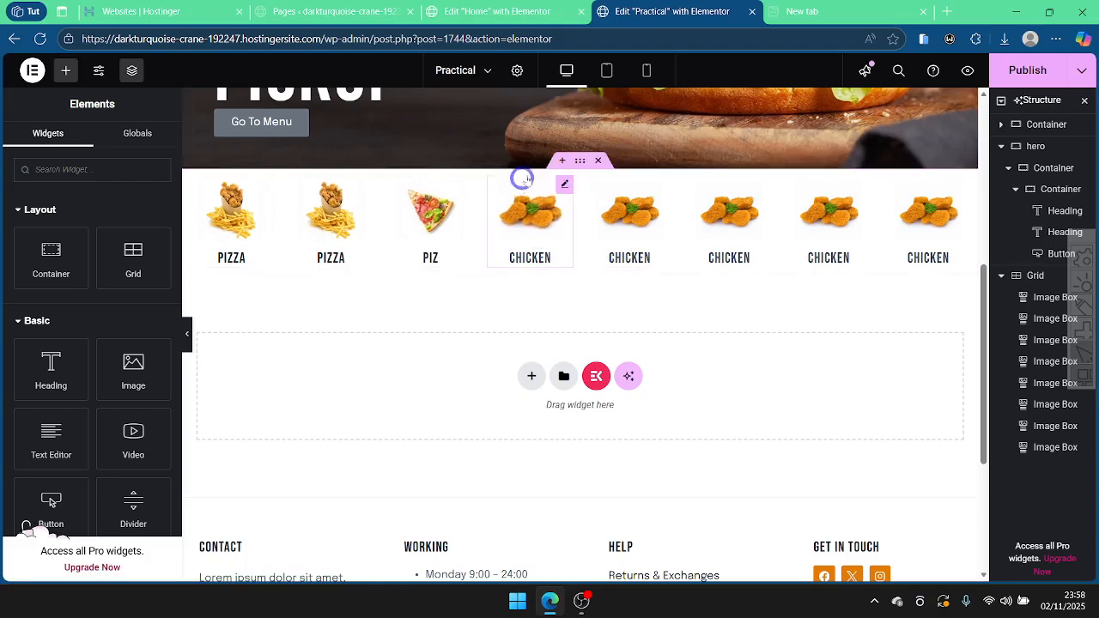
# Step: Add a single-column flexbox container with a downward direction below the food category grid
pyautogui.click(531, 376)
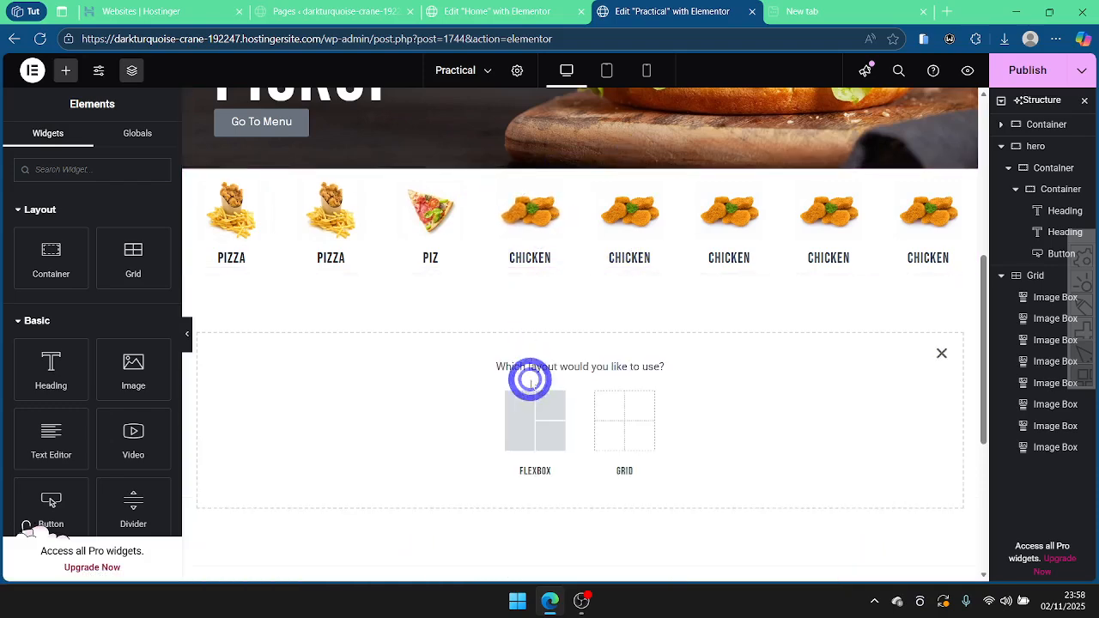
pyautogui.click(534, 413)
pyautogui.click(372, 412)
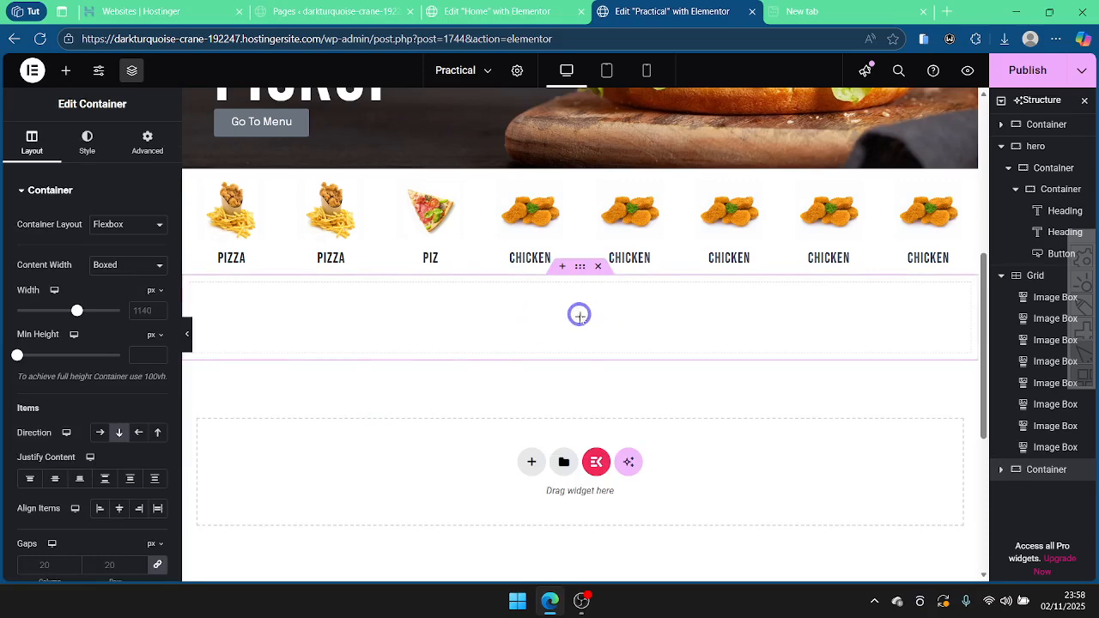
pyautogui.click(66, 71)
pyautogui.moveTo(134, 255); pyautogui.dragTo(496, 339)
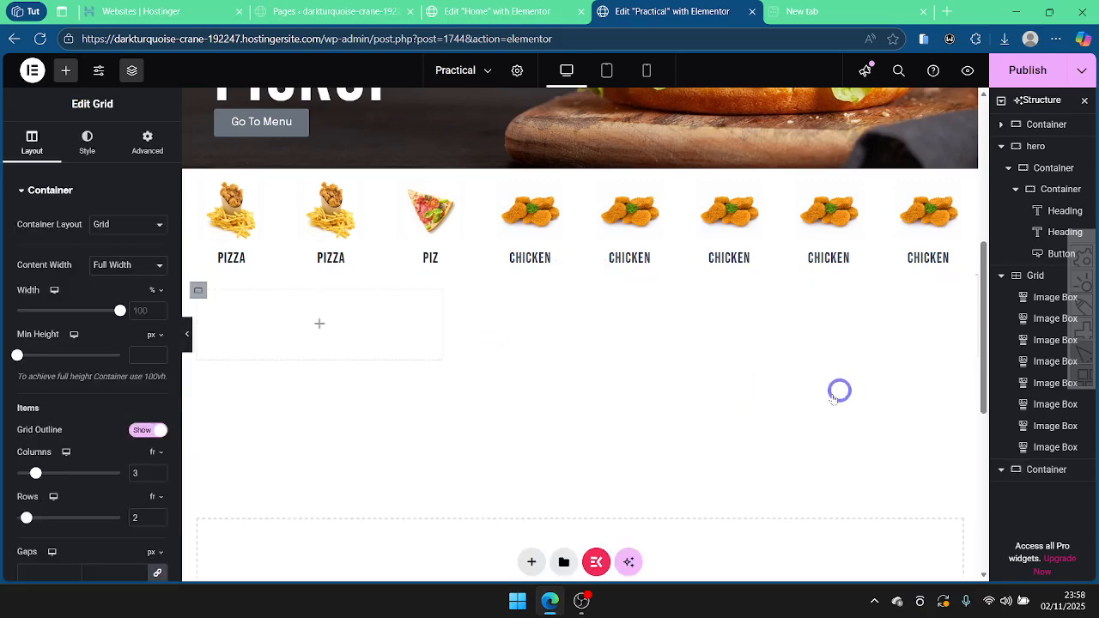
pyautogui.rightClick(201, 294)
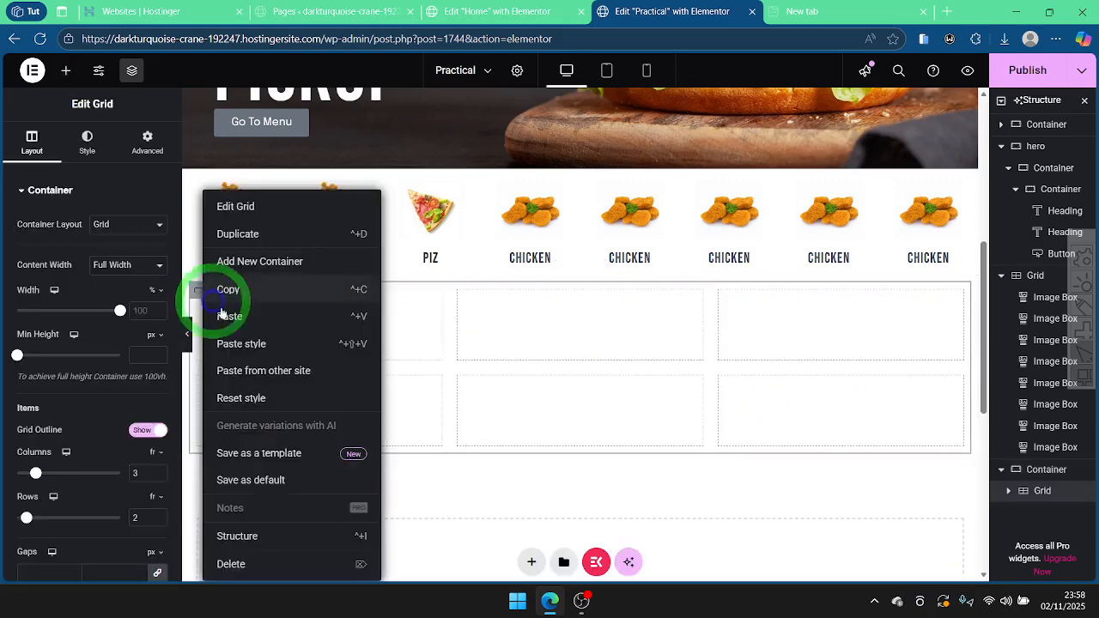
pyautogui.click(247, 563)
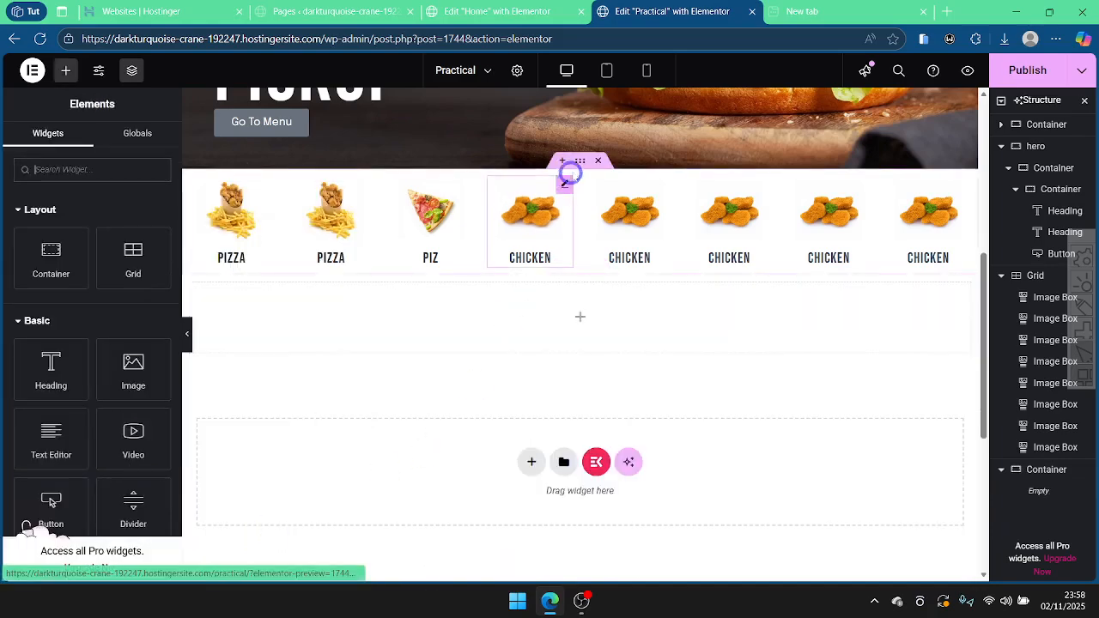
# Step: Move the food category grid into the empty flexbox container and collapse the hero and category containers in the structure
pyautogui.moveTo(579, 163); pyautogui.dragTo(594, 226)
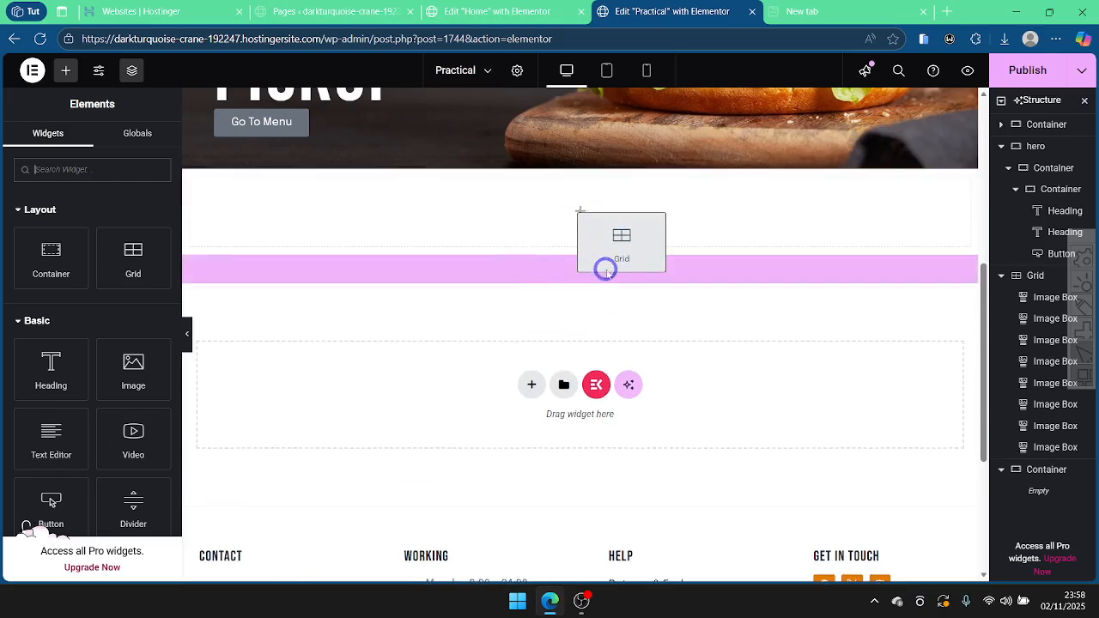
pyautogui.moveTo(595, 264); pyautogui.dragTo(595, 266)
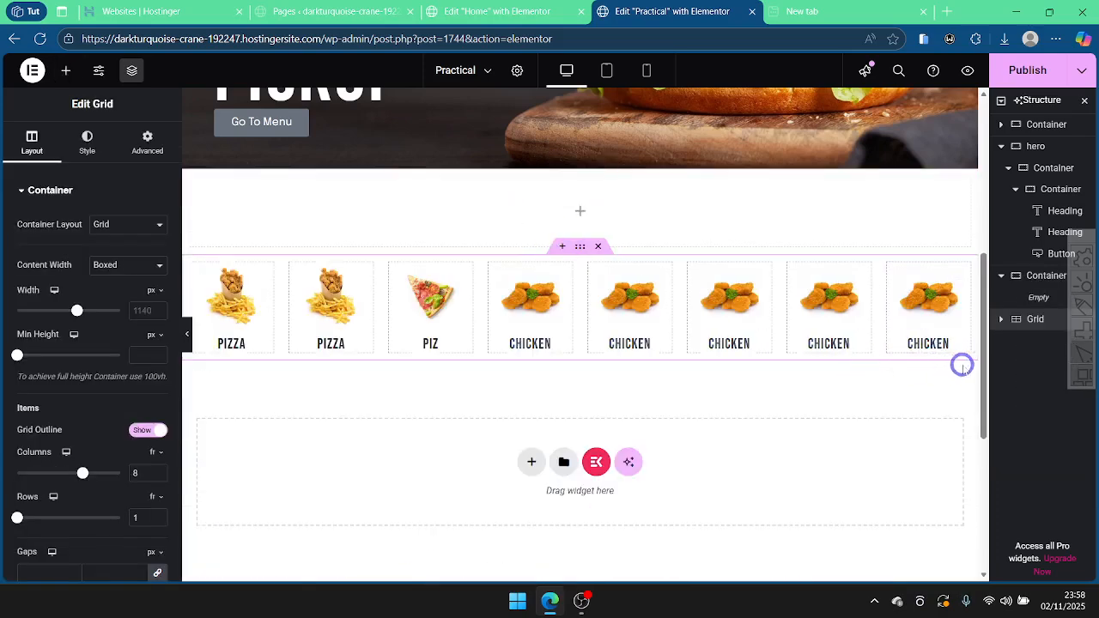
pyautogui.moveTo(1033, 320); pyautogui.dragTo(1043, 299)
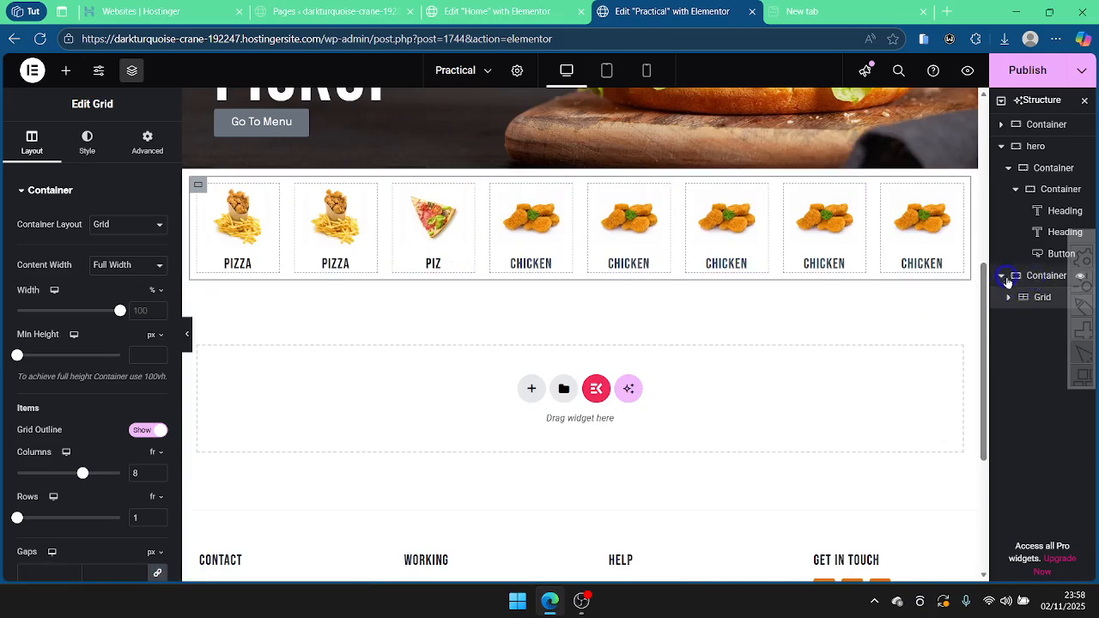
pyautogui.click(1001, 146)
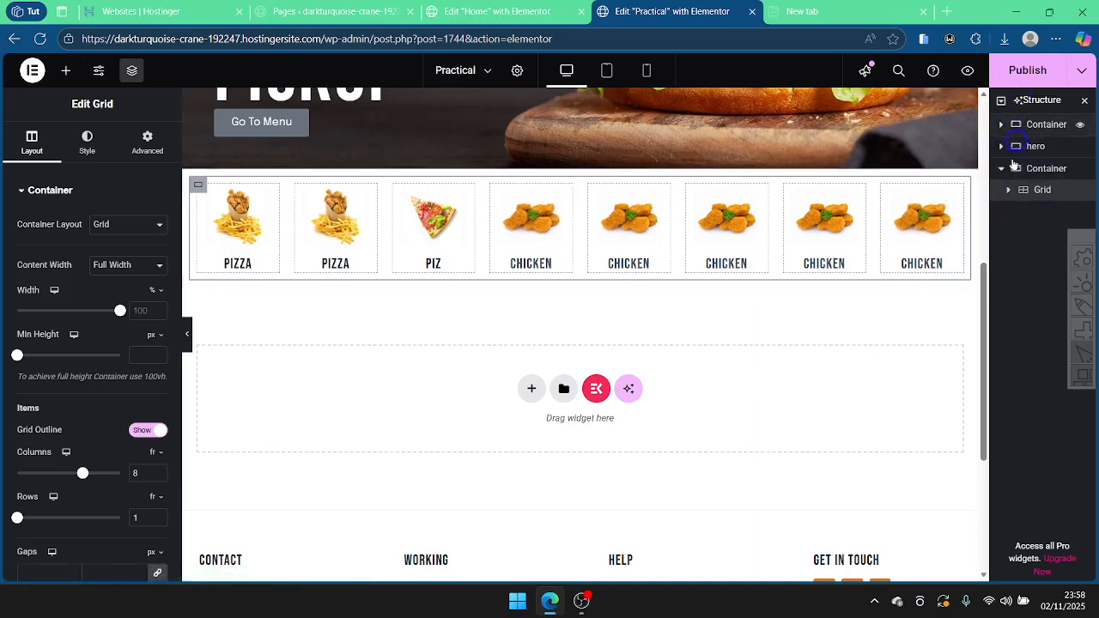
pyautogui.click(1002, 170)
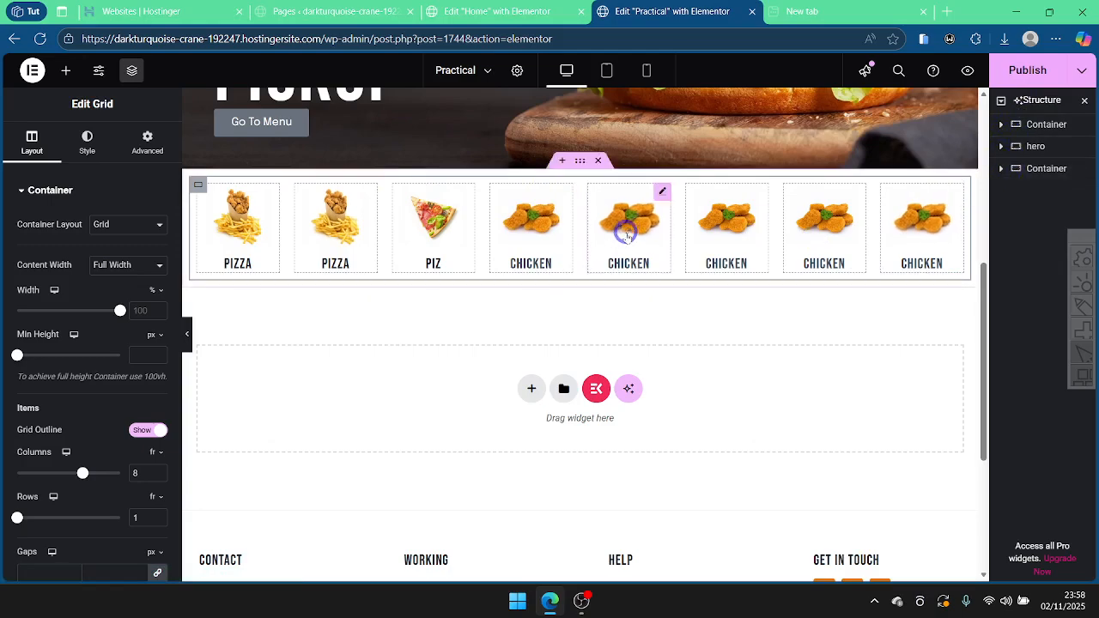
# Step: On the Home page, examine the layout of the promotional cards section below the food categories with the editing panels hidden
pyautogui.click(463, 11)
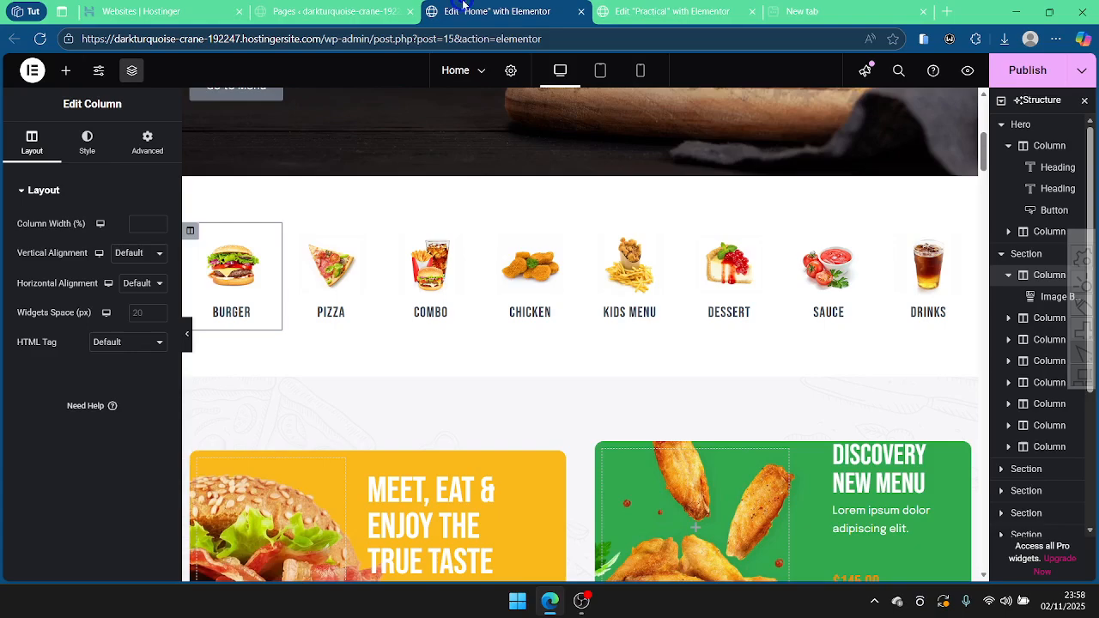
pyautogui.scroll(-2, 475, 413)
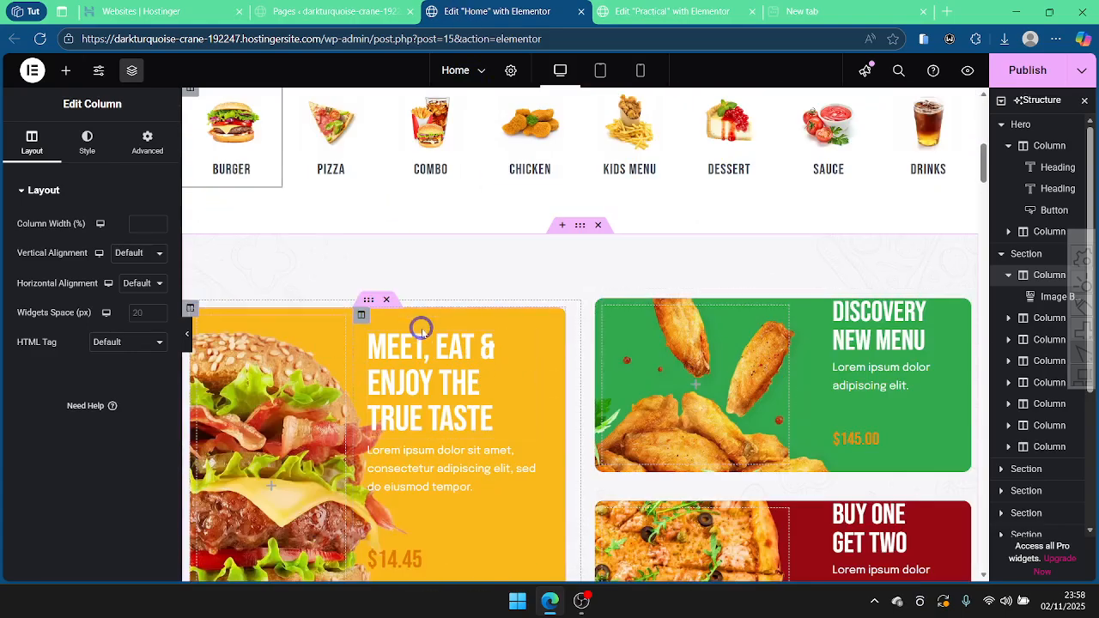
pyautogui.click(187, 342)
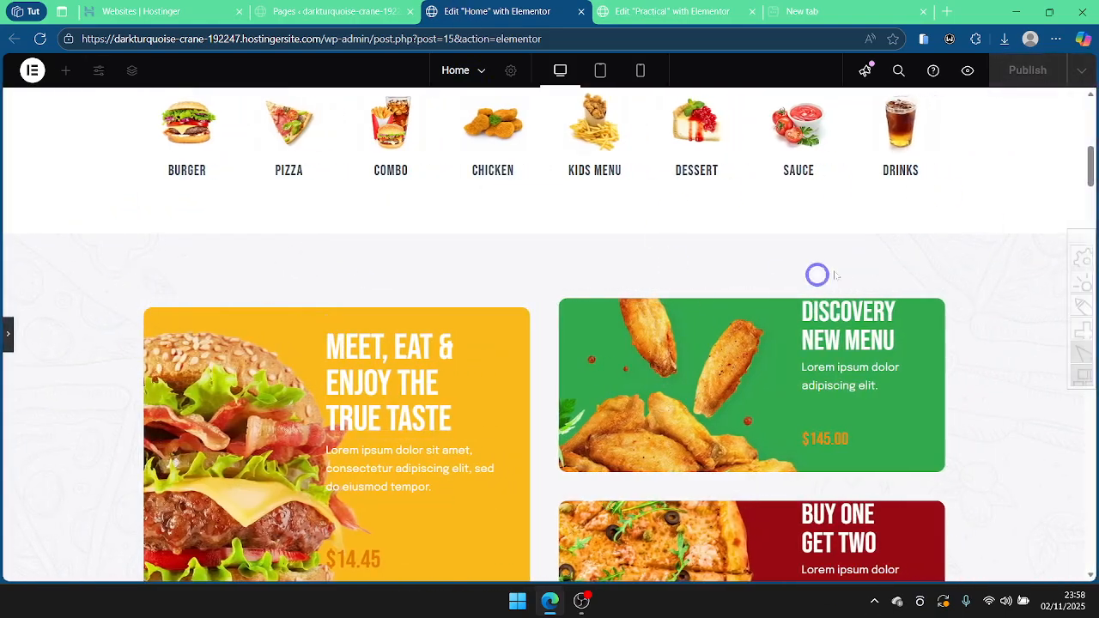
pyautogui.scroll(-8, 865, 255)
pyautogui.scroll(2, 562, 292)
pyautogui.scroll(-1, 562, 293)
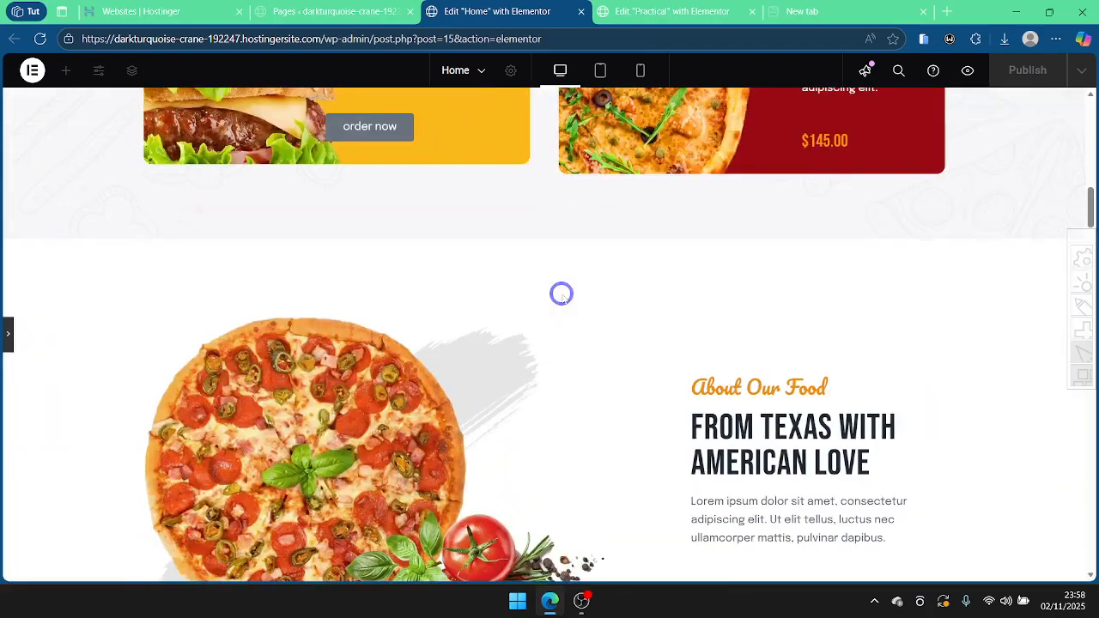
pyautogui.scroll(2, 561, 294)
pyautogui.scroll(2, 88, 158)
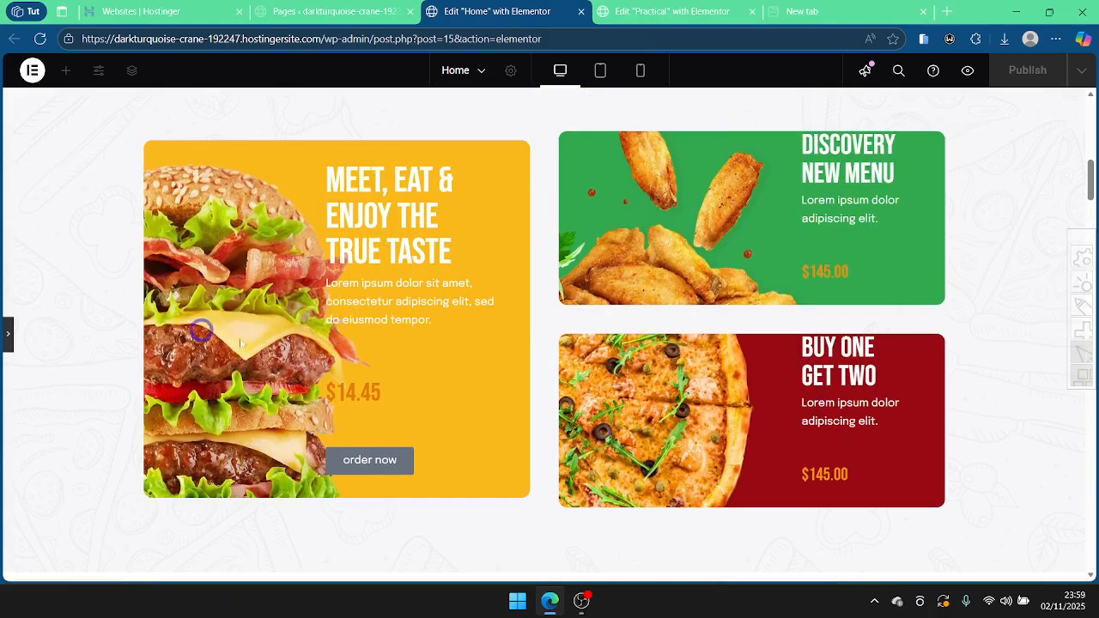
# Step: On the Practical page, add another single-column flexbox container with a downward direction below the food category container
pyautogui.click(648, 11)
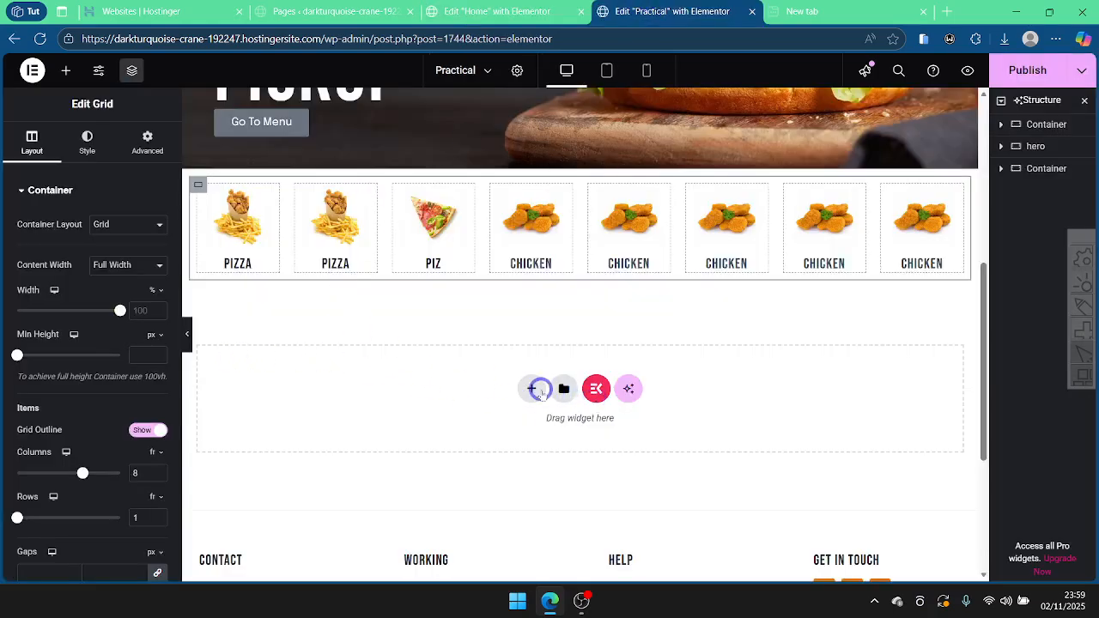
pyautogui.click(530, 388)
pyautogui.click(526, 421)
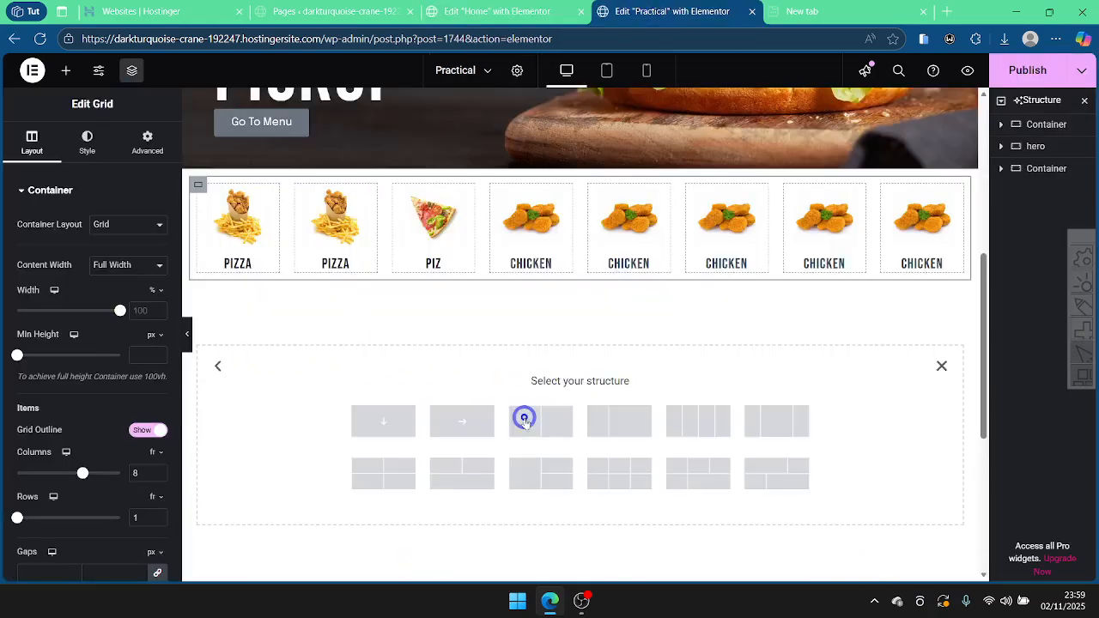
pyautogui.click(375, 421)
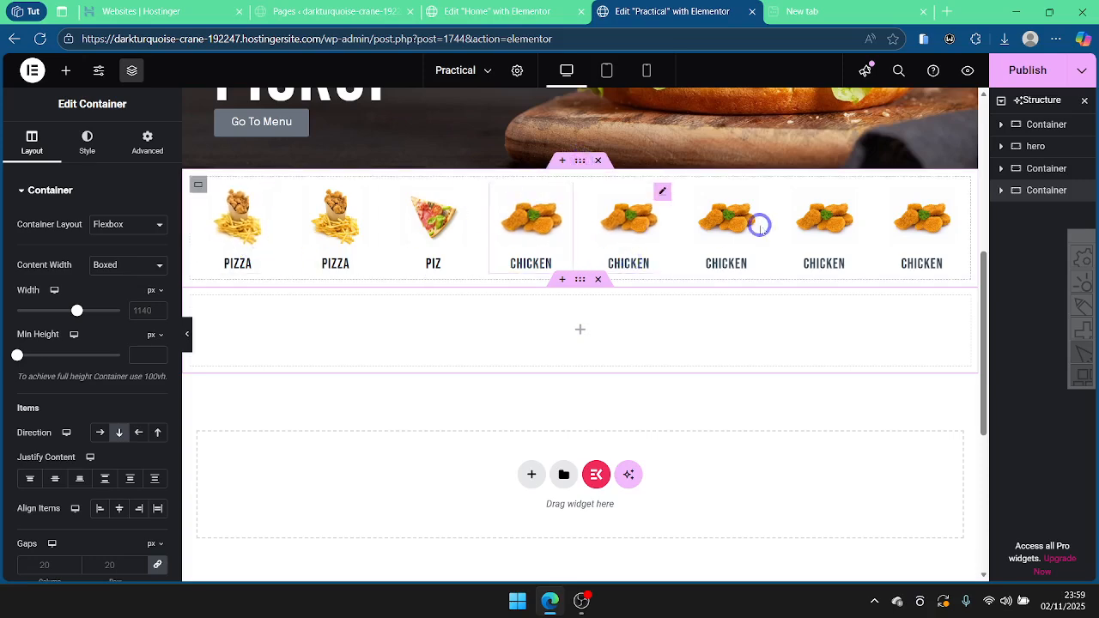
# Step: Unlink the margin values of the food category container and set its top and bottom margins to 70 px
pyautogui.click(581, 163)
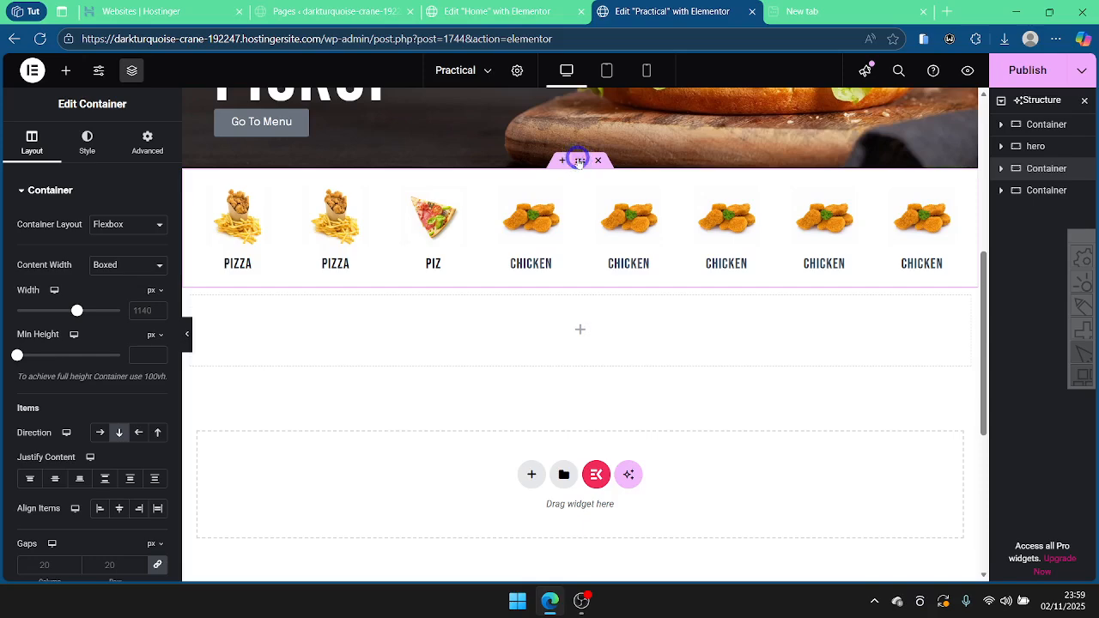
pyautogui.click(87, 146)
pyautogui.click(147, 142)
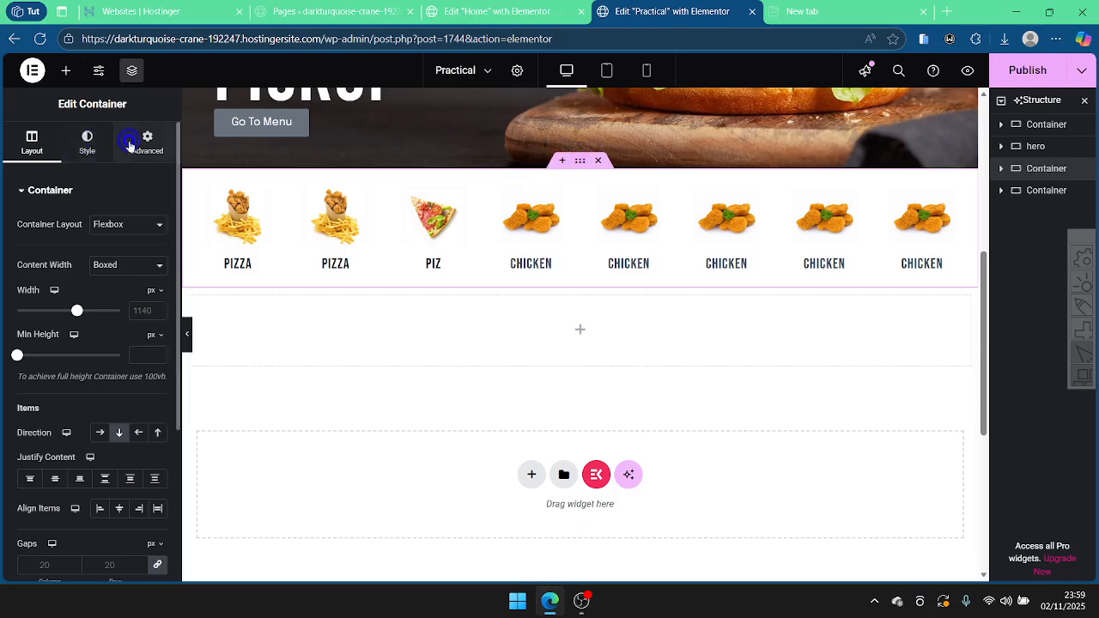
pyautogui.click(28, 242)
pyautogui.click(158, 243)
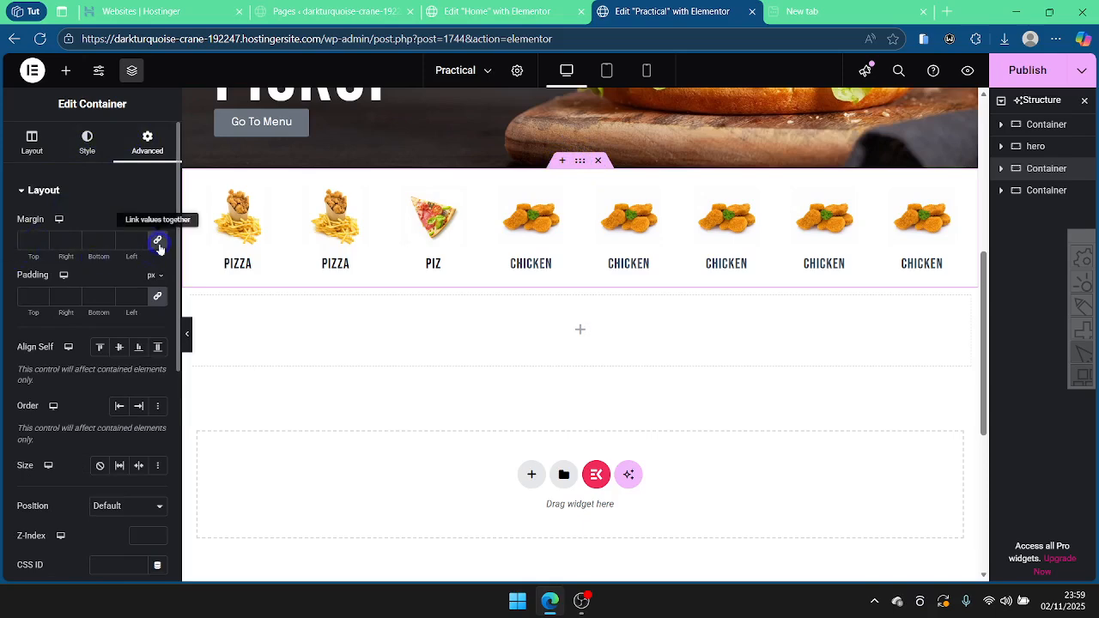
pyautogui.click(156, 244)
pyautogui.click(26, 241)
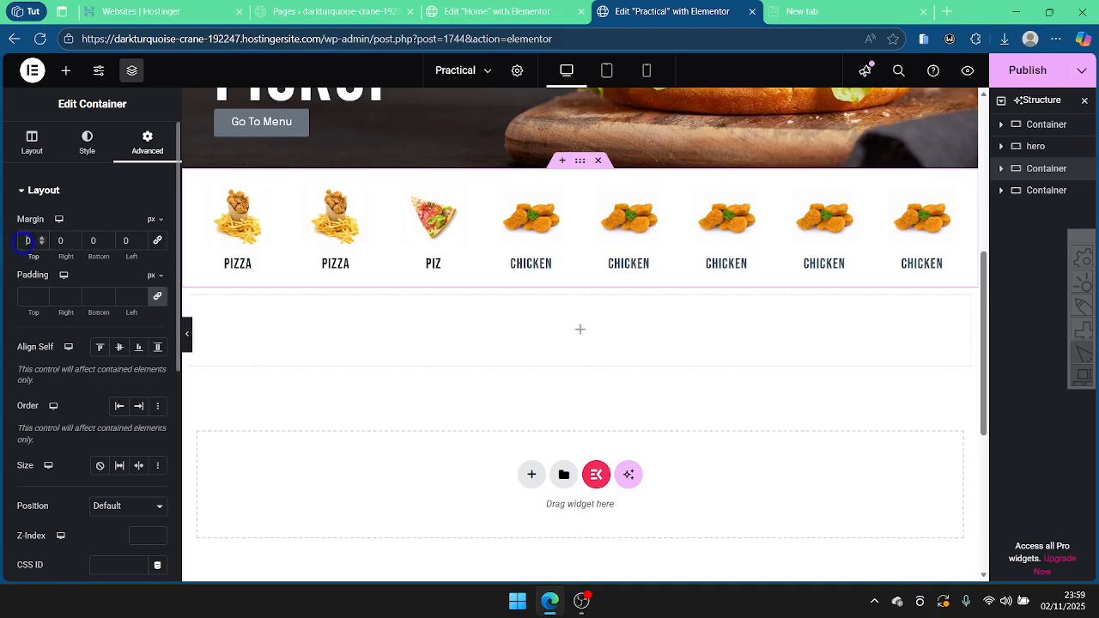
pyautogui.write('7')
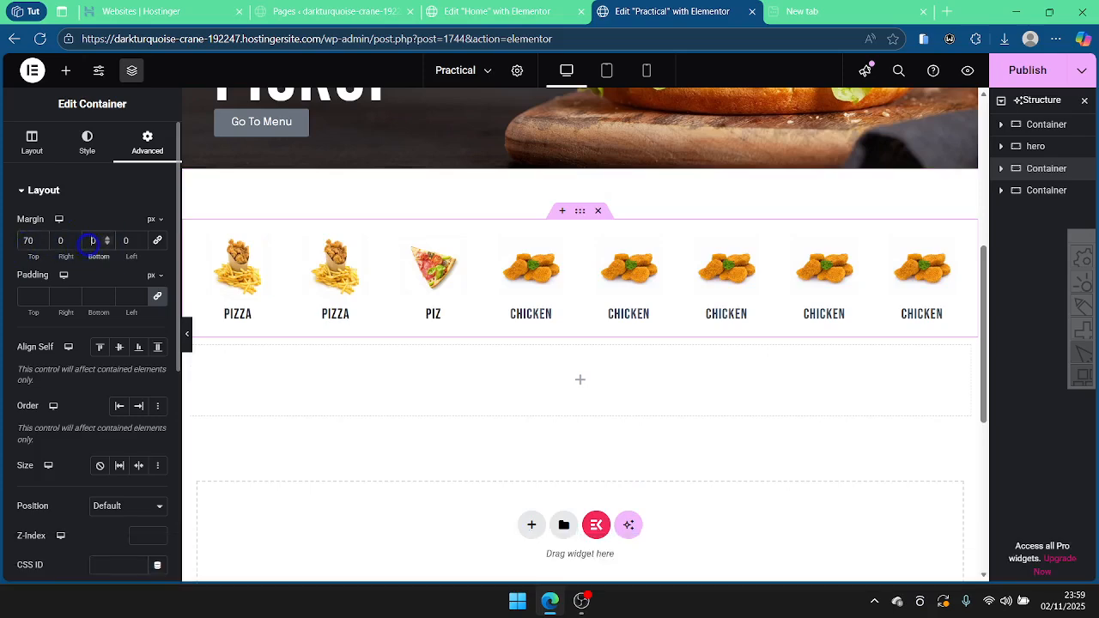
pyautogui.write('7')
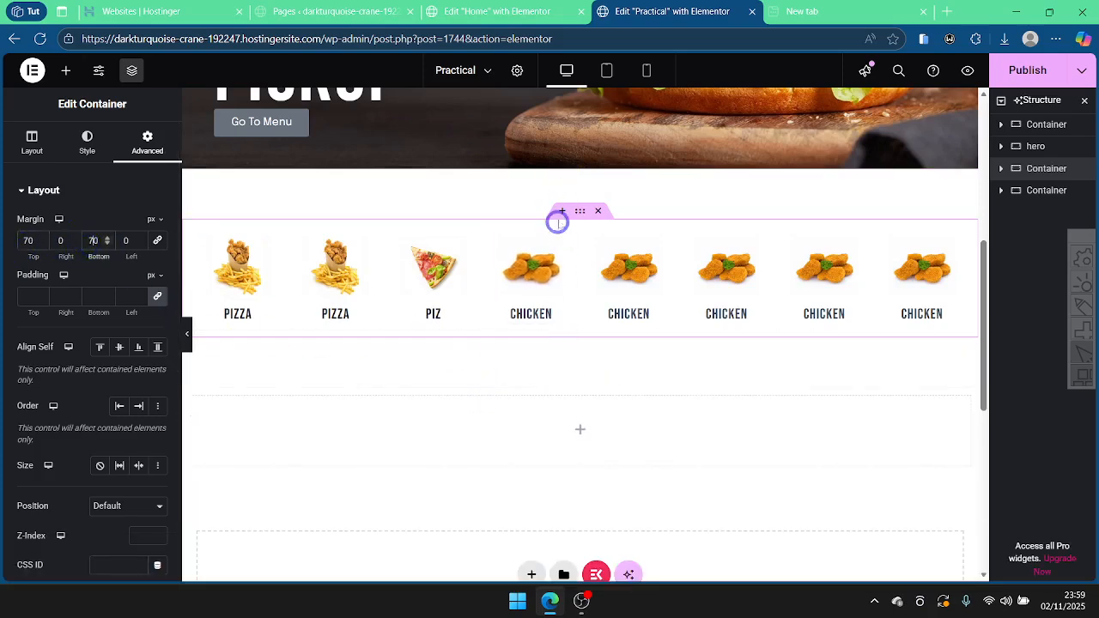
# Step: Compare the spacing around the food categories and the section below them between the Home and Practical pages
pyautogui.click(510, 11)
pyautogui.scroll(3, 558, 189)
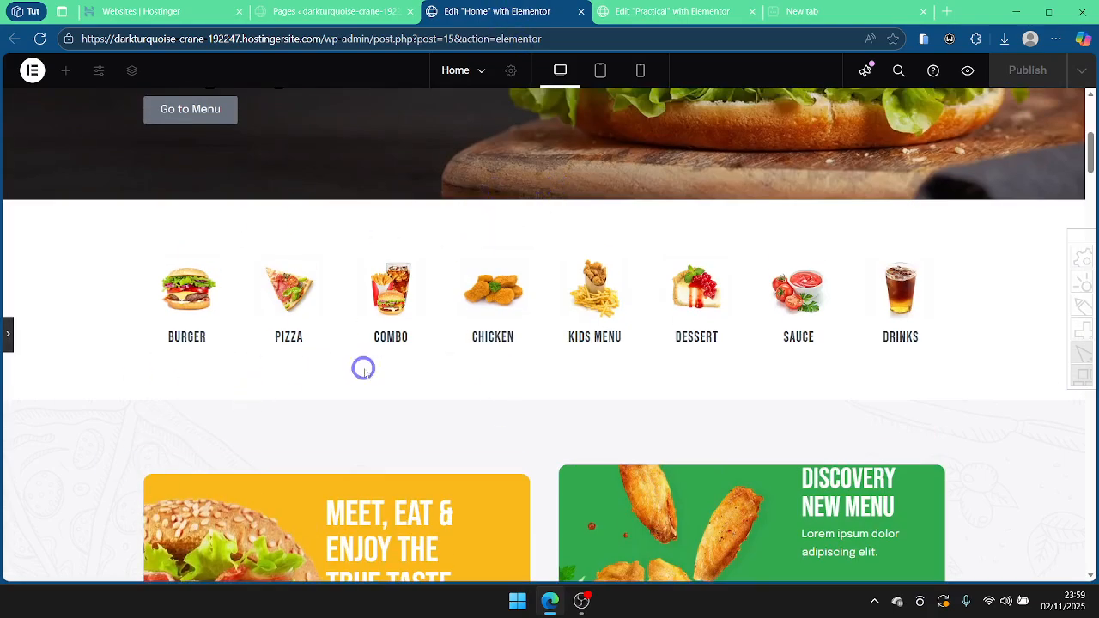
pyautogui.click(674, 11)
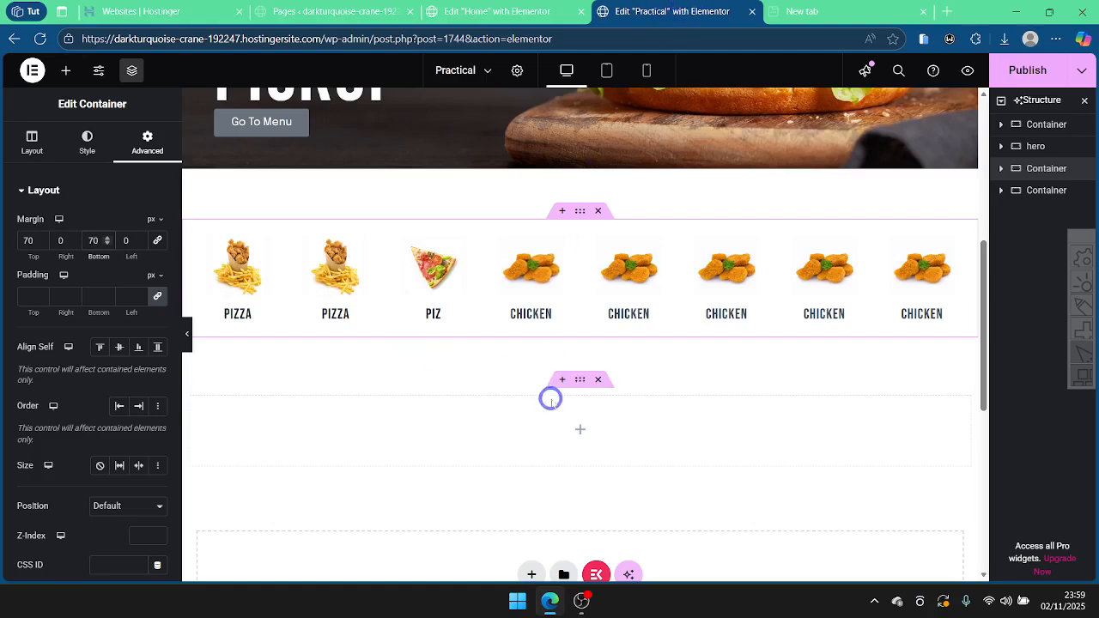
pyautogui.scroll(-2, 583, 378)
pyautogui.moveTo(579, 245)
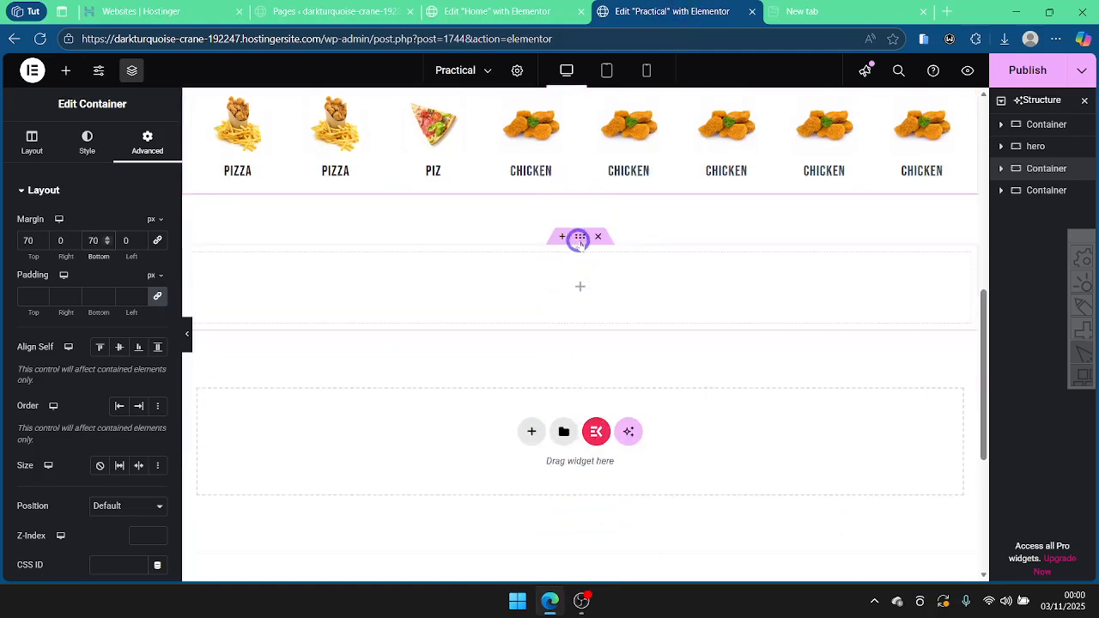
pyautogui.scroll(8, 580, 221)
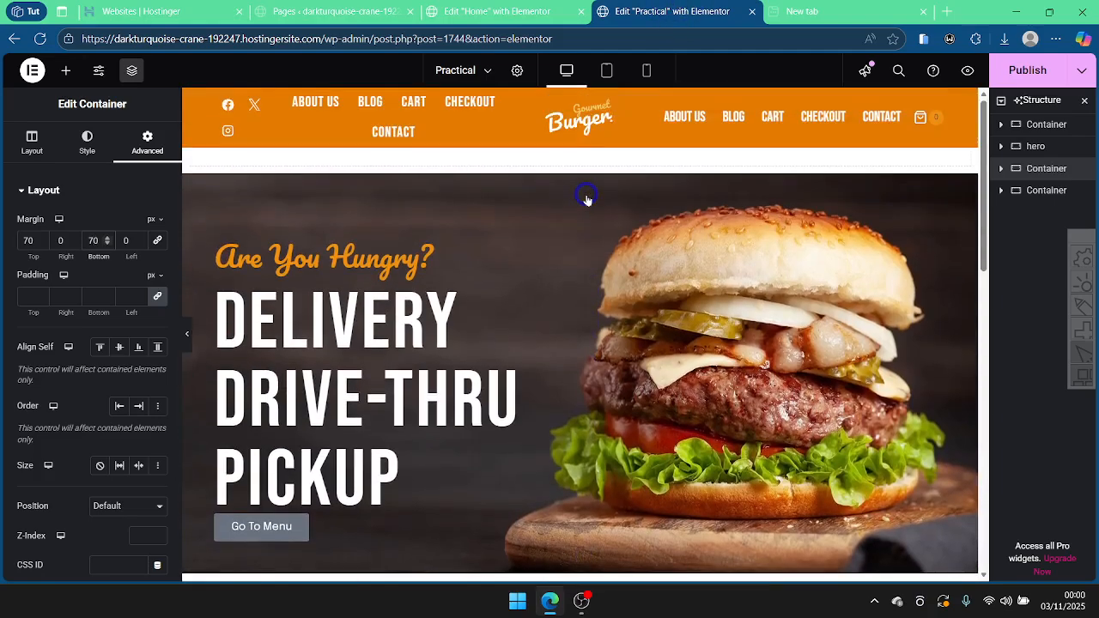
pyautogui.scroll(-8, 582, 258)
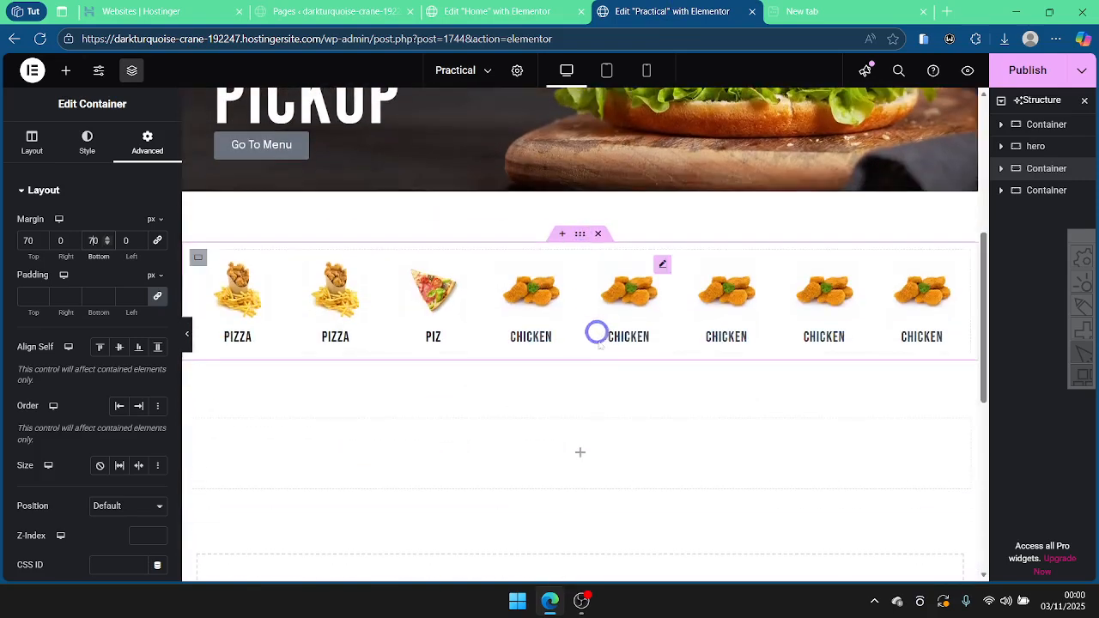
pyautogui.click(581, 286)
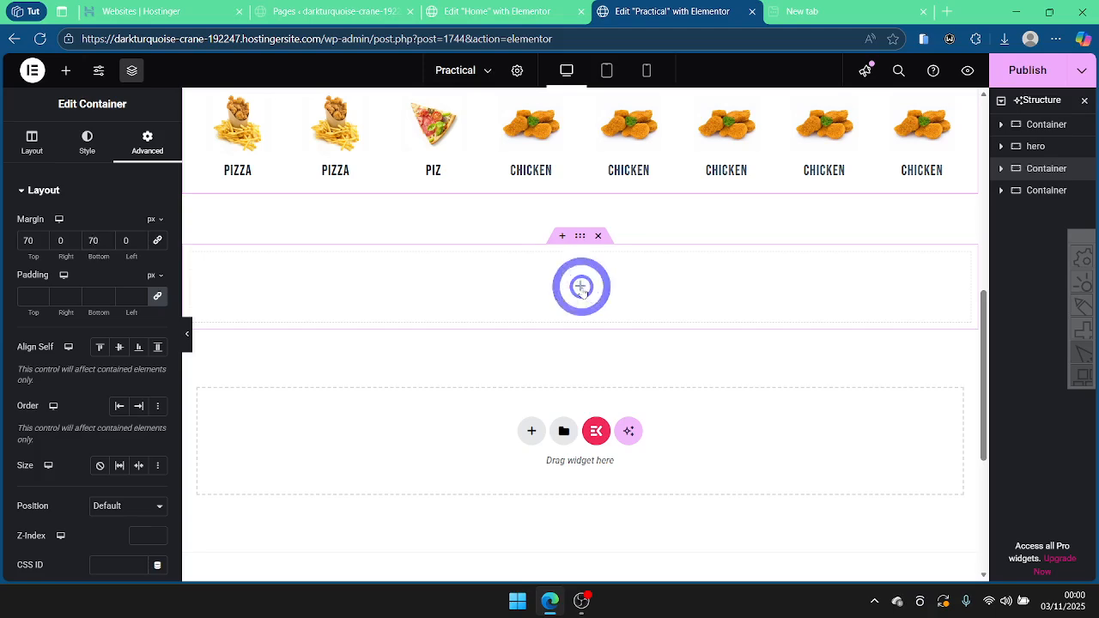
pyautogui.scroll(2, 564, 252)
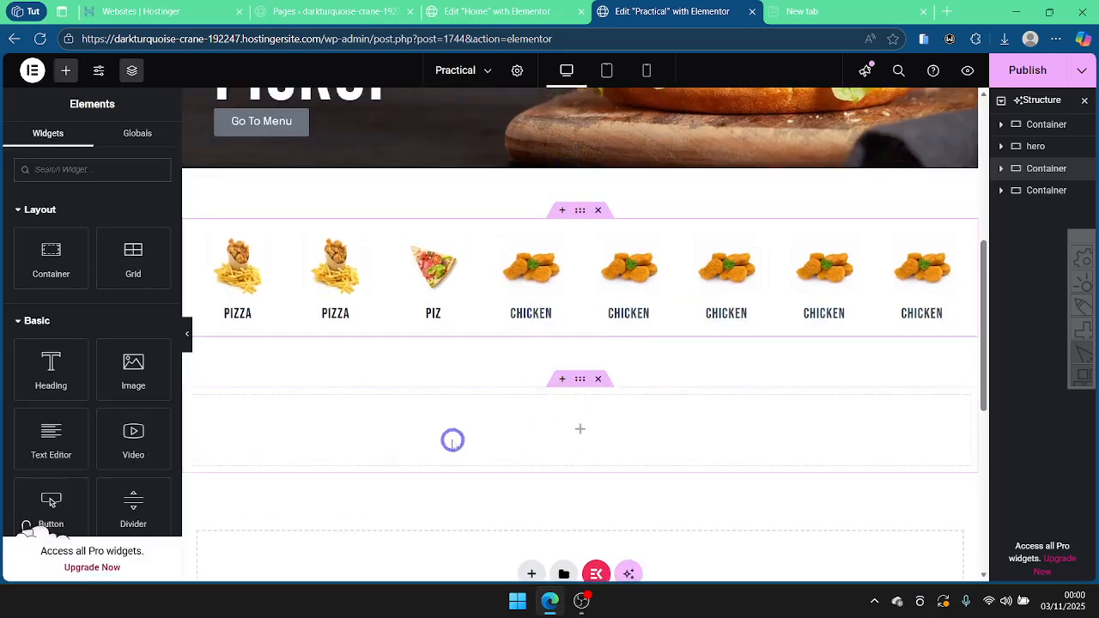
pyautogui.scroll(-2, 560, 370)
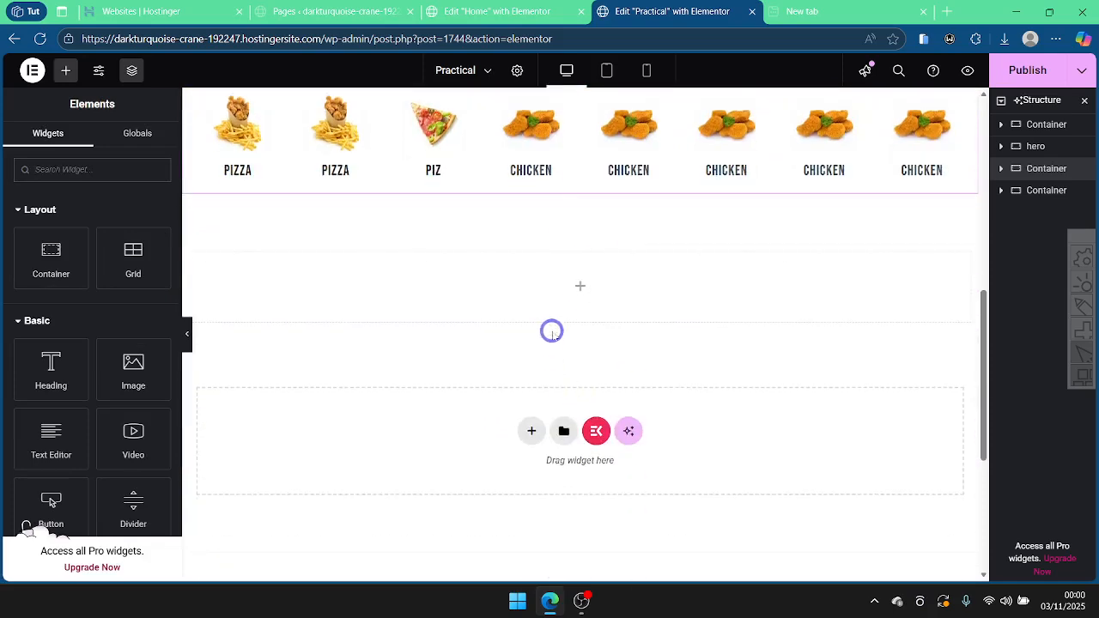
pyautogui.click(586, 285)
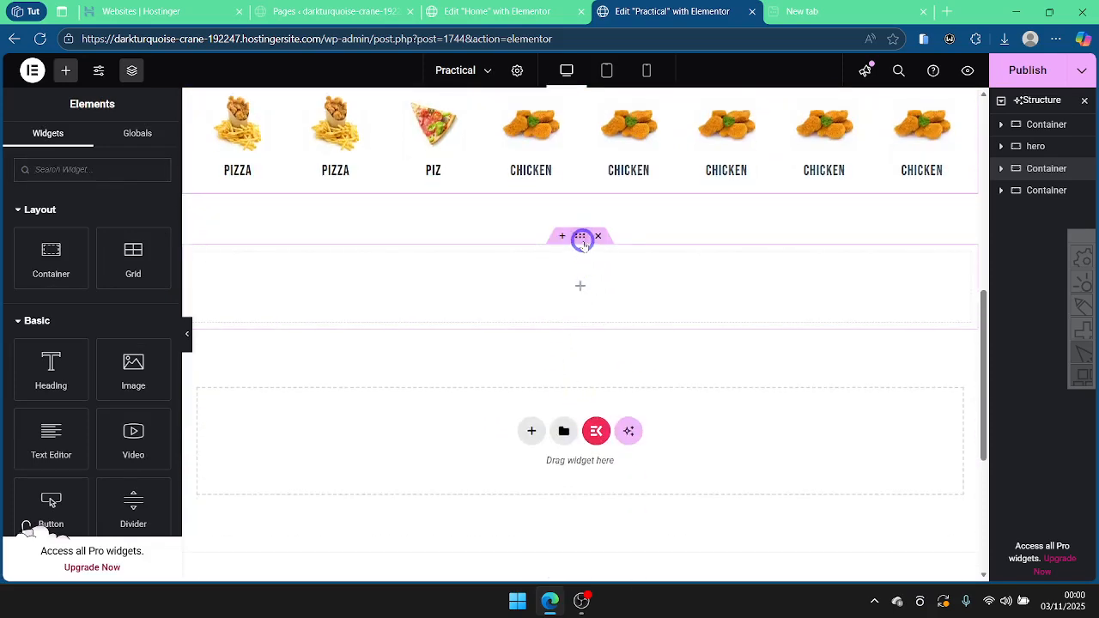
pyautogui.click(515, 11)
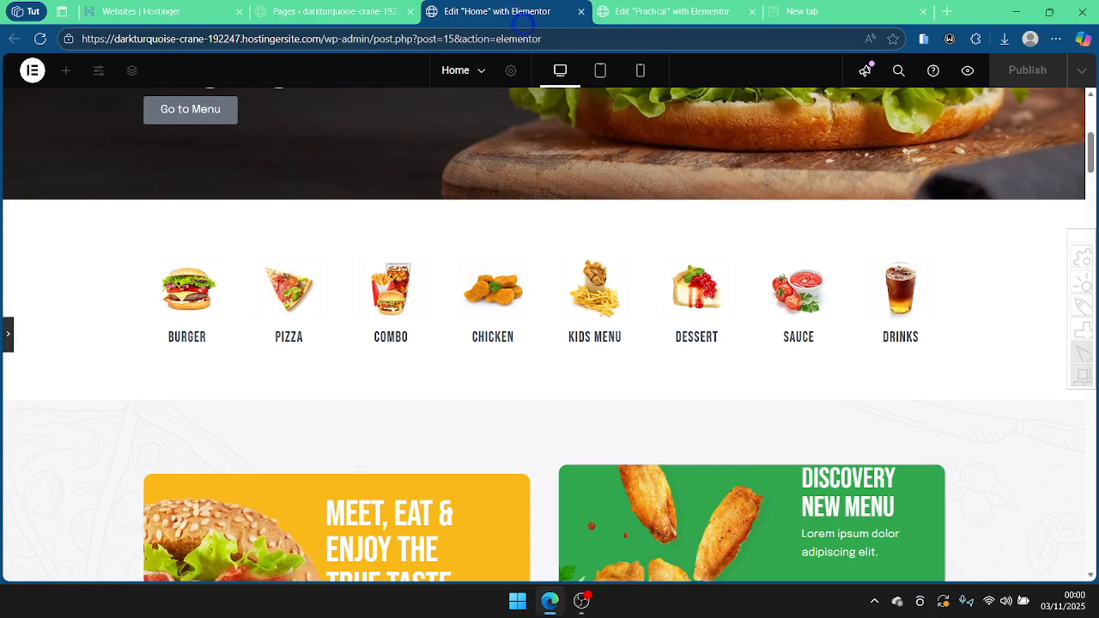
pyautogui.scroll(-3, 580, 368)
pyautogui.click(649, 10)
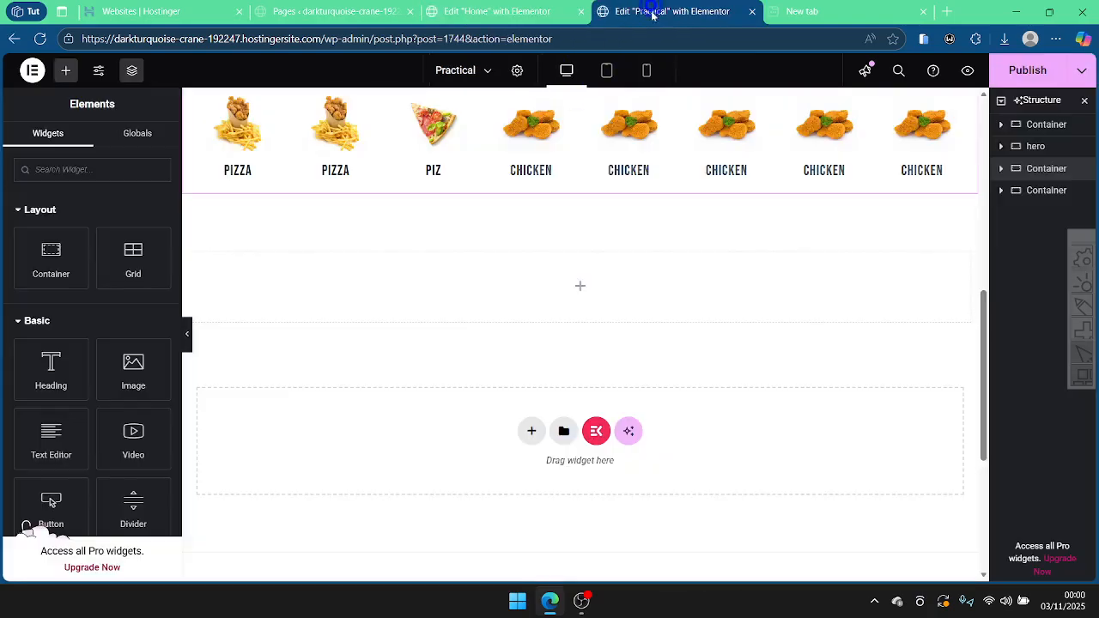
# Step: Replace the empty container below the food categories with a two-column flexbox container
pyautogui.click(599, 236)
pyautogui.click(529, 297)
pyautogui.click(532, 322)
pyautogui.click(539, 331)
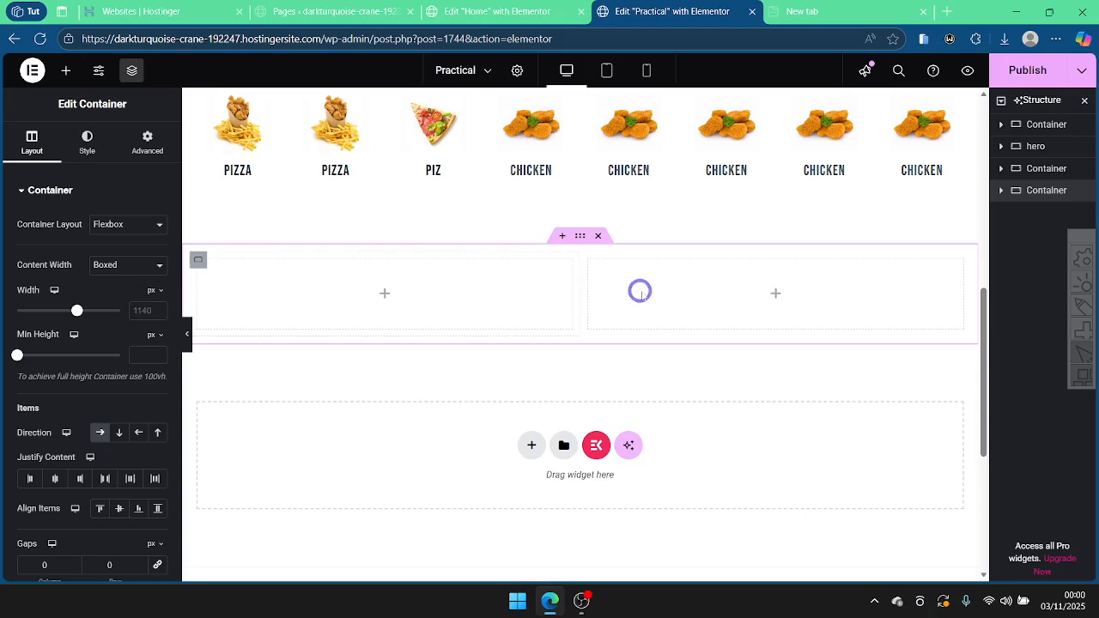
pyautogui.scroll(-2, 579, 335)
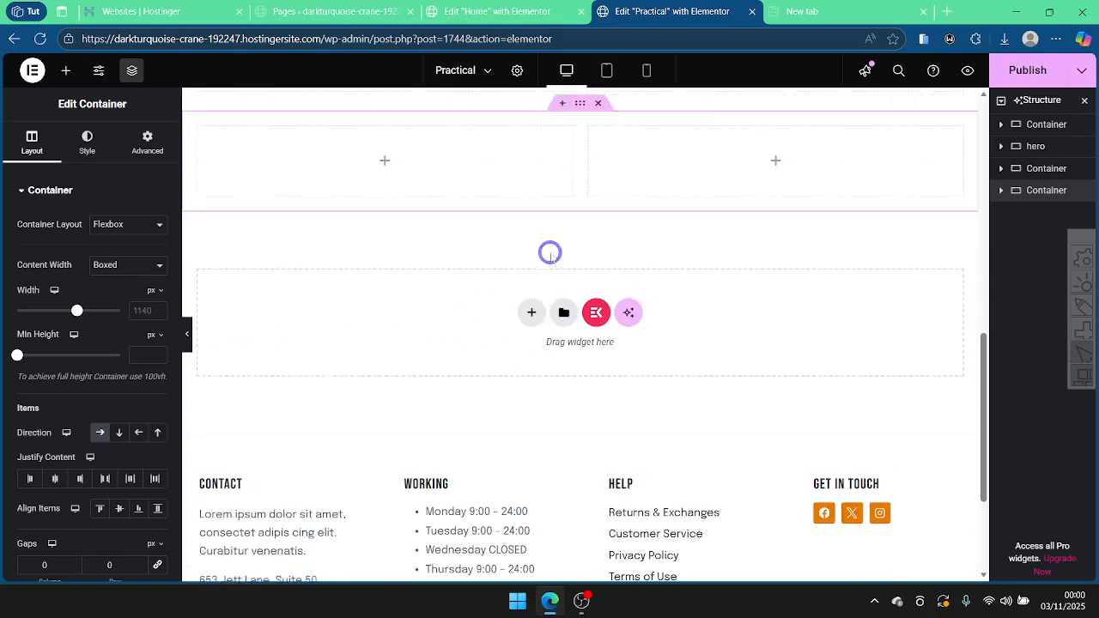
pyautogui.scroll(2, 549, 250)
# Step: Check the promotional cards on the Home page and replace the Practical page's two-column container with a single-column flexbox container with a downward direction
pyautogui.click(504, 7)
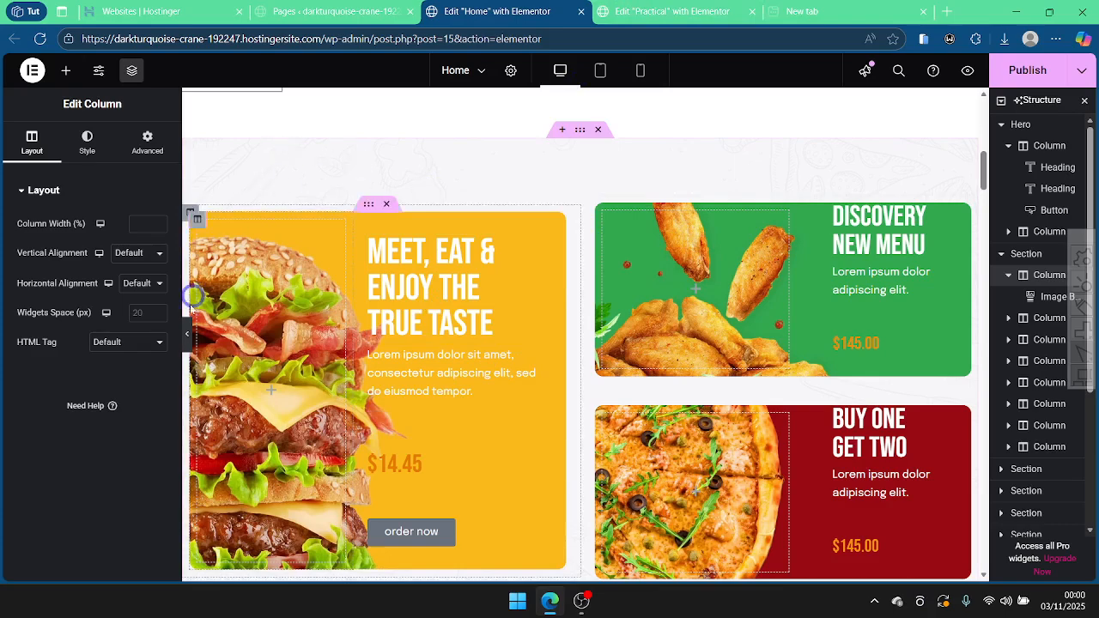
pyautogui.click(187, 341)
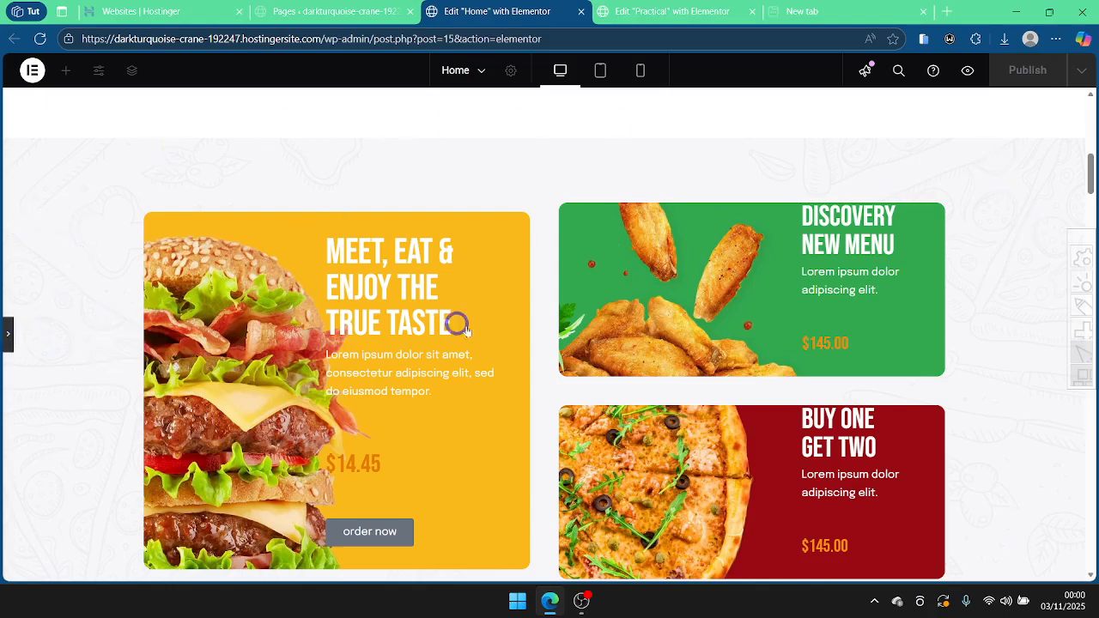
pyautogui.hotkey('ctrl', 'p')
pyautogui.click(669, 8)
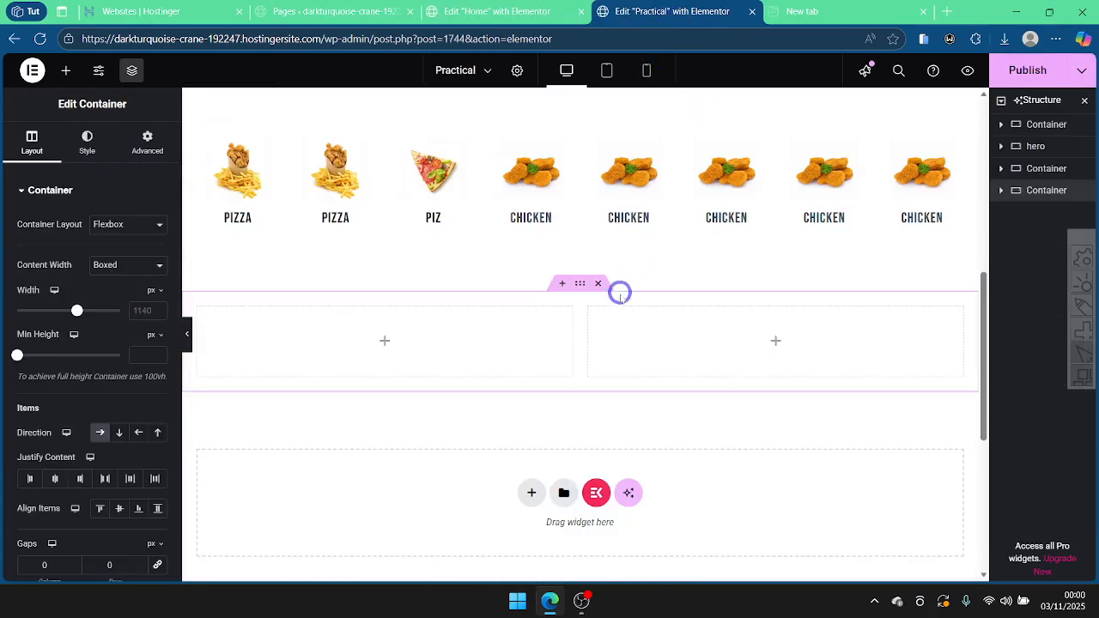
pyautogui.click(598, 285)
pyautogui.click(530, 348)
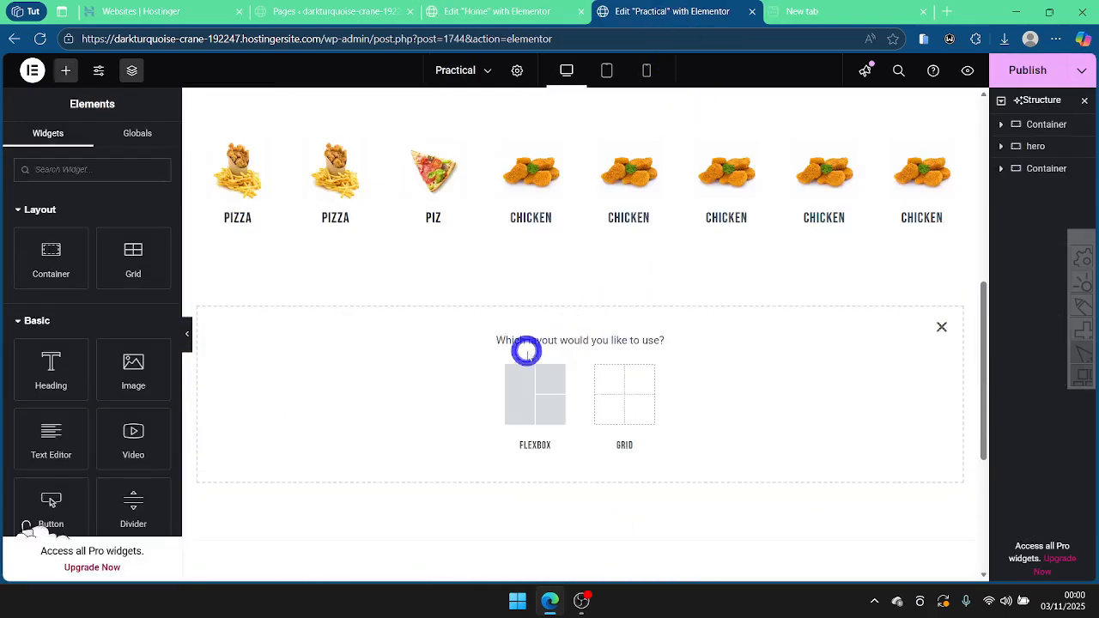
pyautogui.click(532, 396)
pyautogui.click(391, 383)
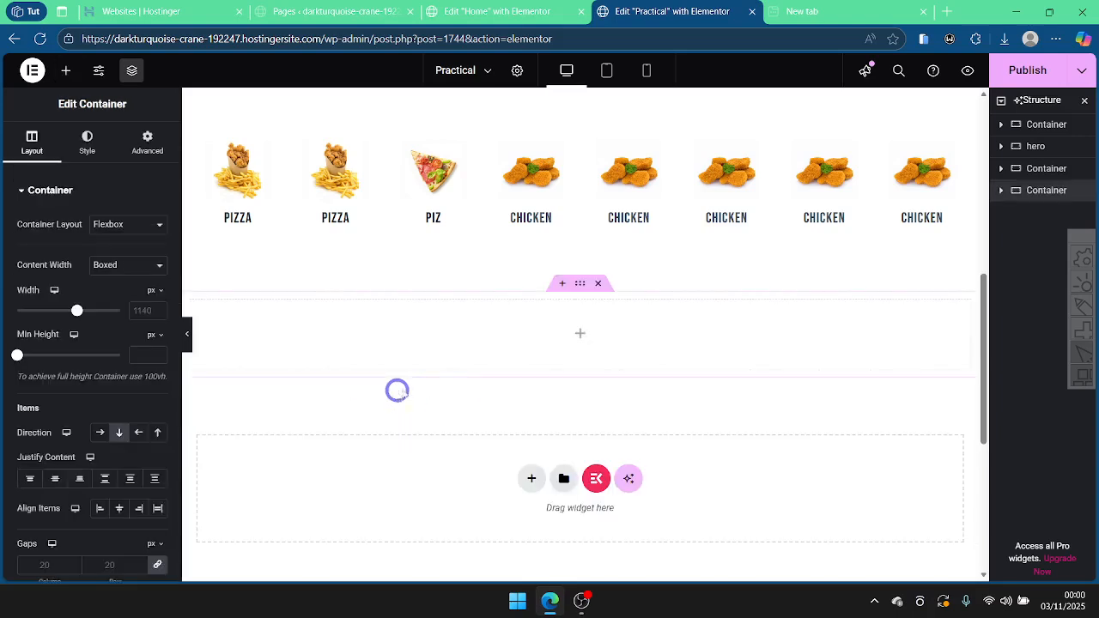
# Step: Give the new container a Classic background and select the patterned image 4-2346237347834.png in the media library for it
pyautogui.click(79, 144)
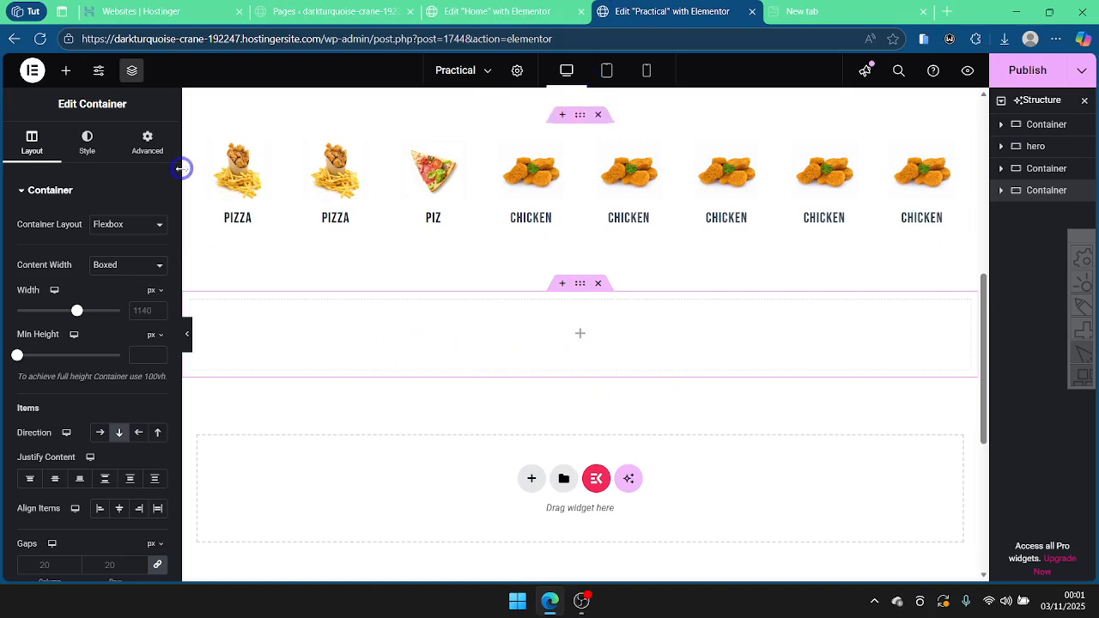
pyautogui.click(89, 144)
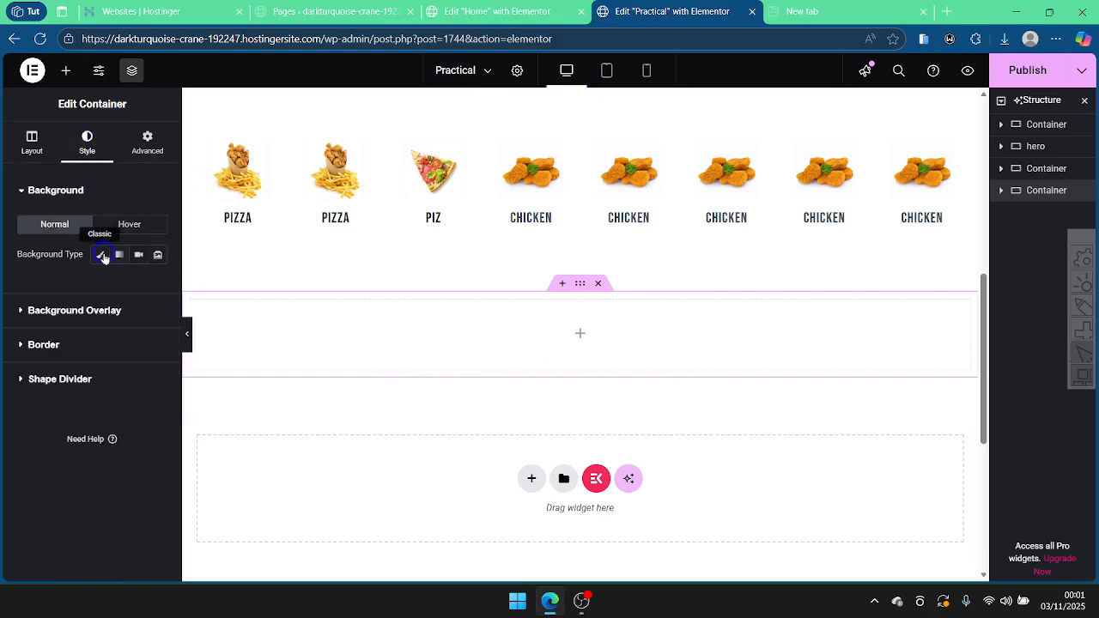
pyautogui.click(99, 254)
pyautogui.click(87, 340)
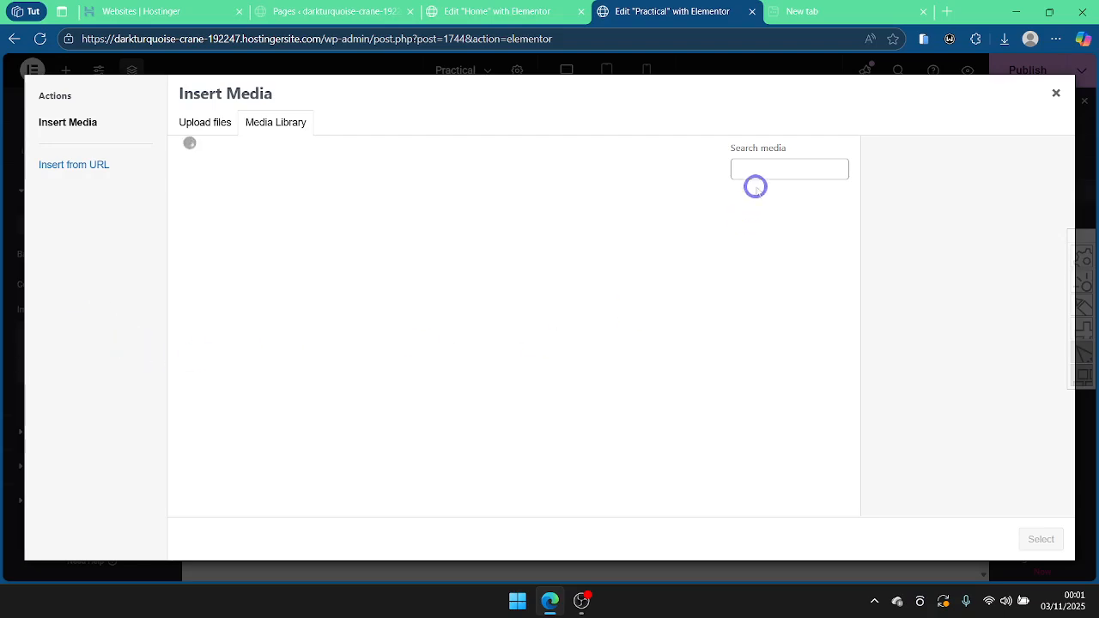
pyautogui.scroll(-8, 554, 385)
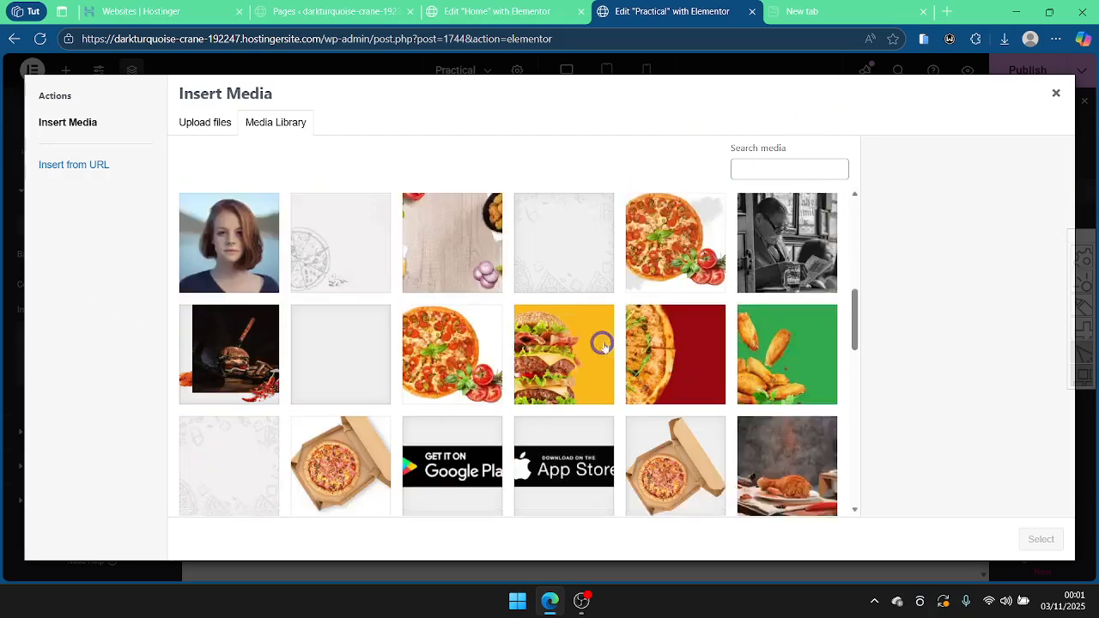
pyautogui.click(552, 225)
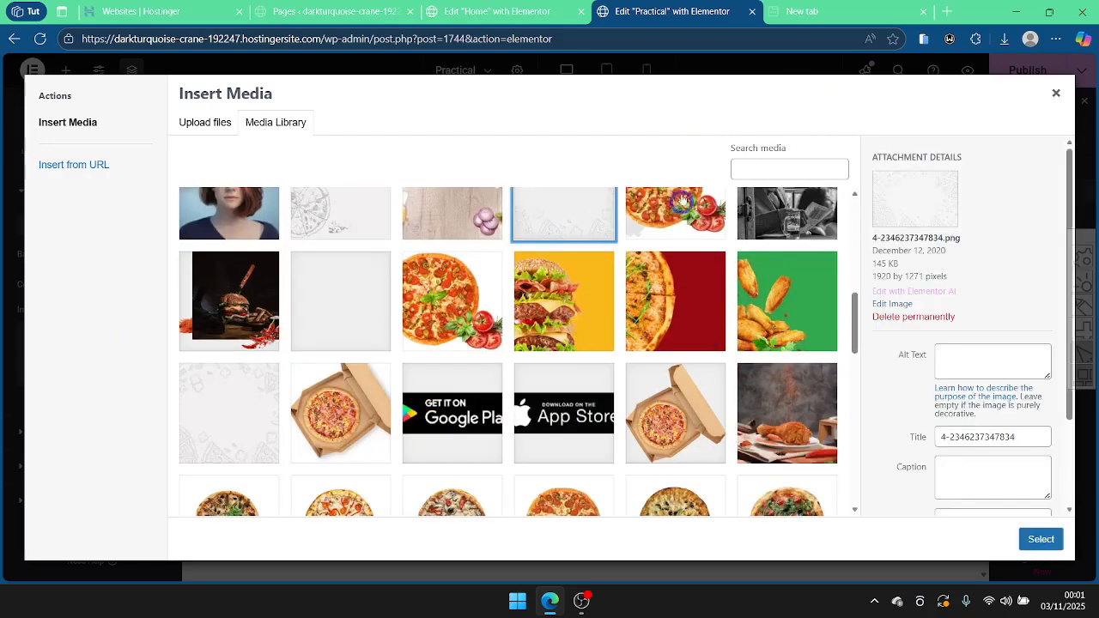
# Step: On the Home page, examine the promotional cards section's background and background overlay settings and open its overlay image in the media library
pyautogui.click(503, 10)
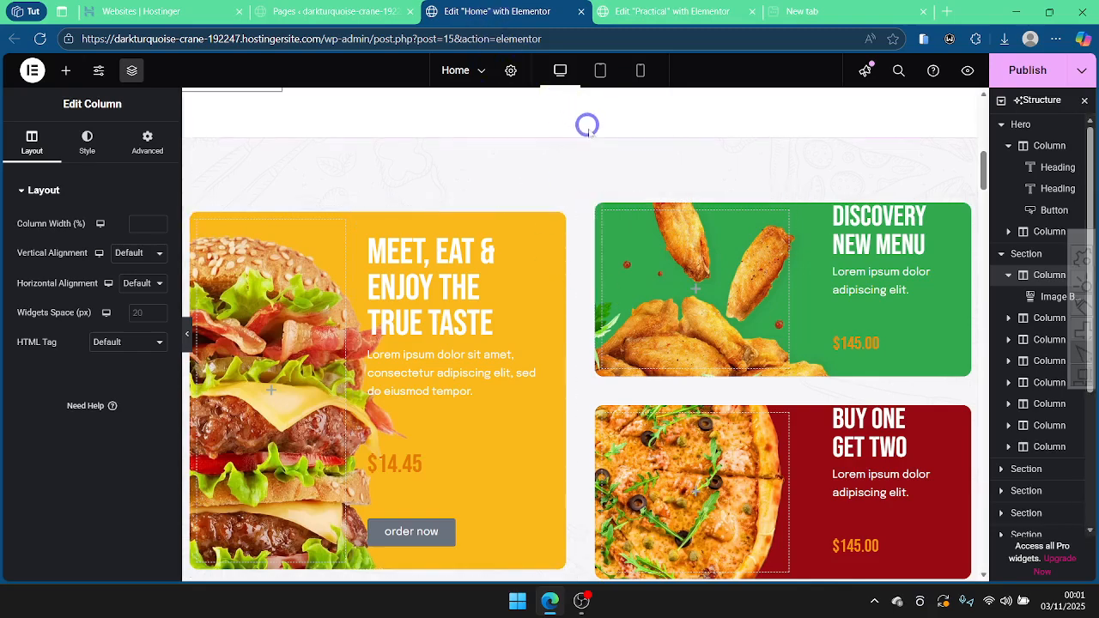
pyautogui.click(580, 128)
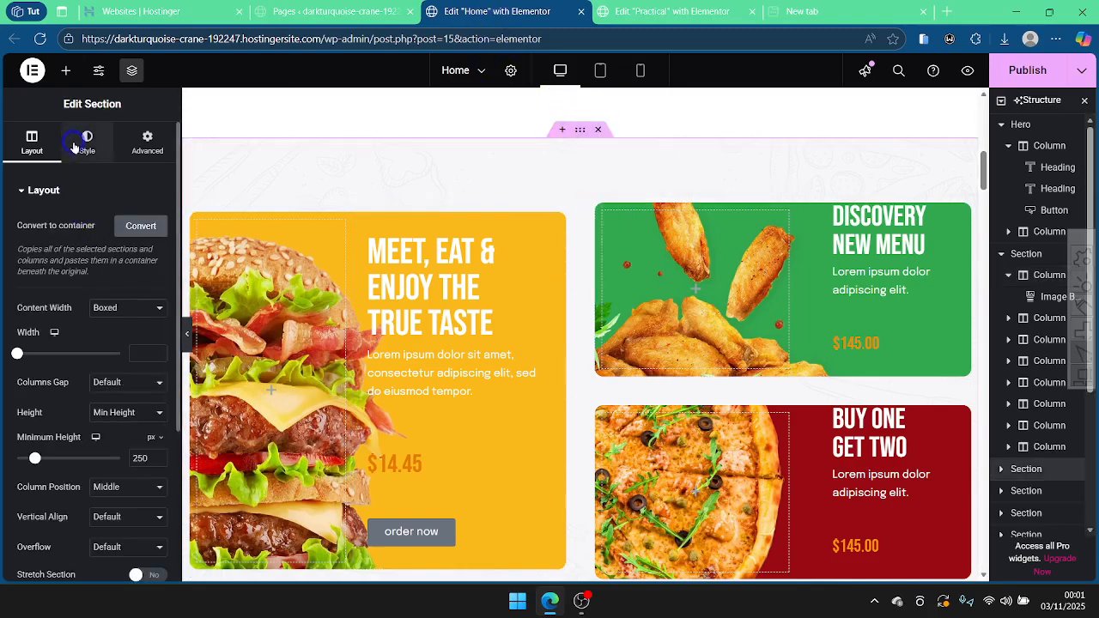
pyautogui.click(82, 168)
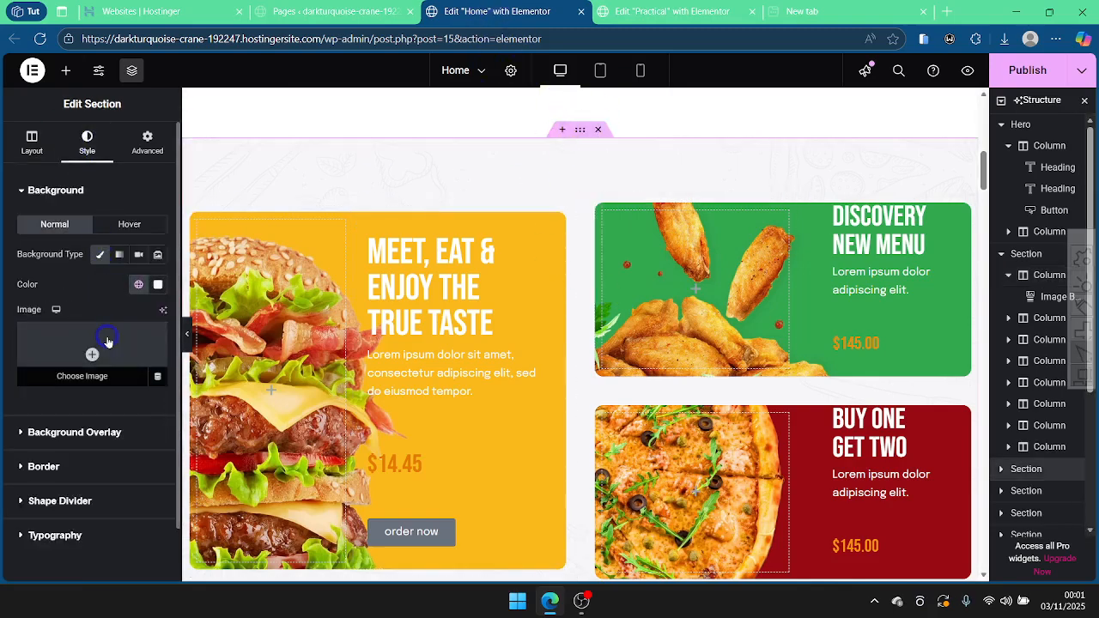
pyautogui.click(56, 190)
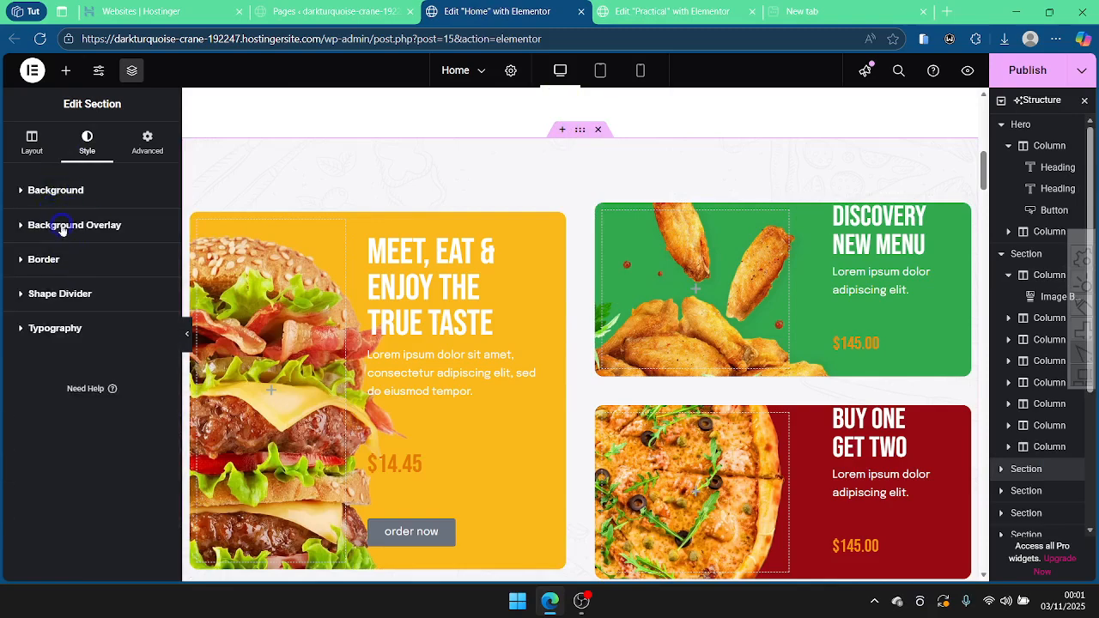
pyautogui.click(62, 226)
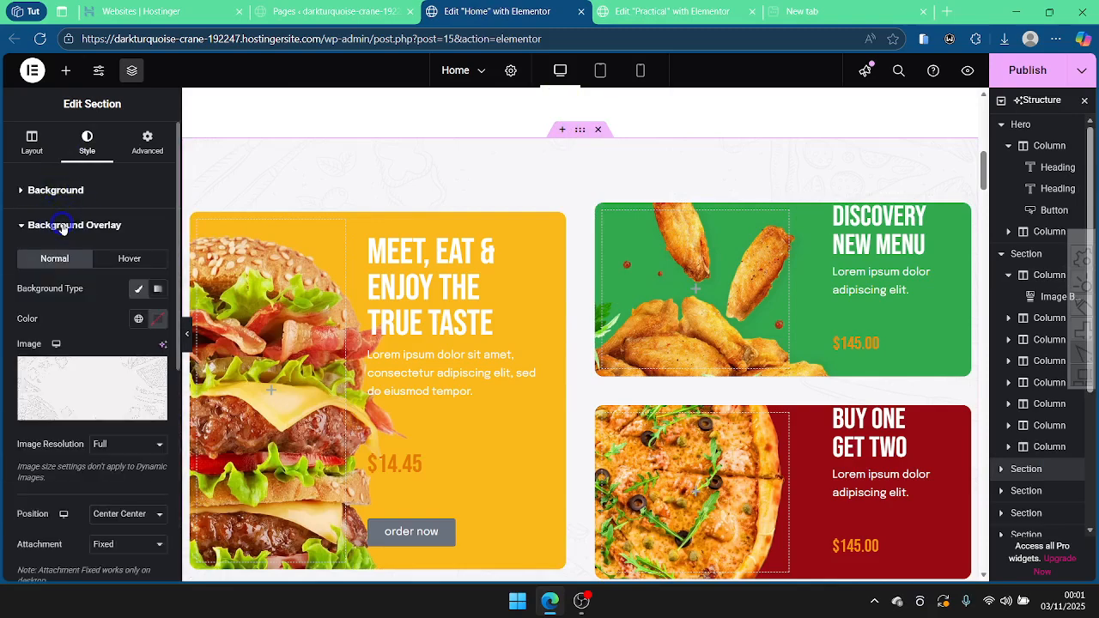
pyautogui.click(74, 370)
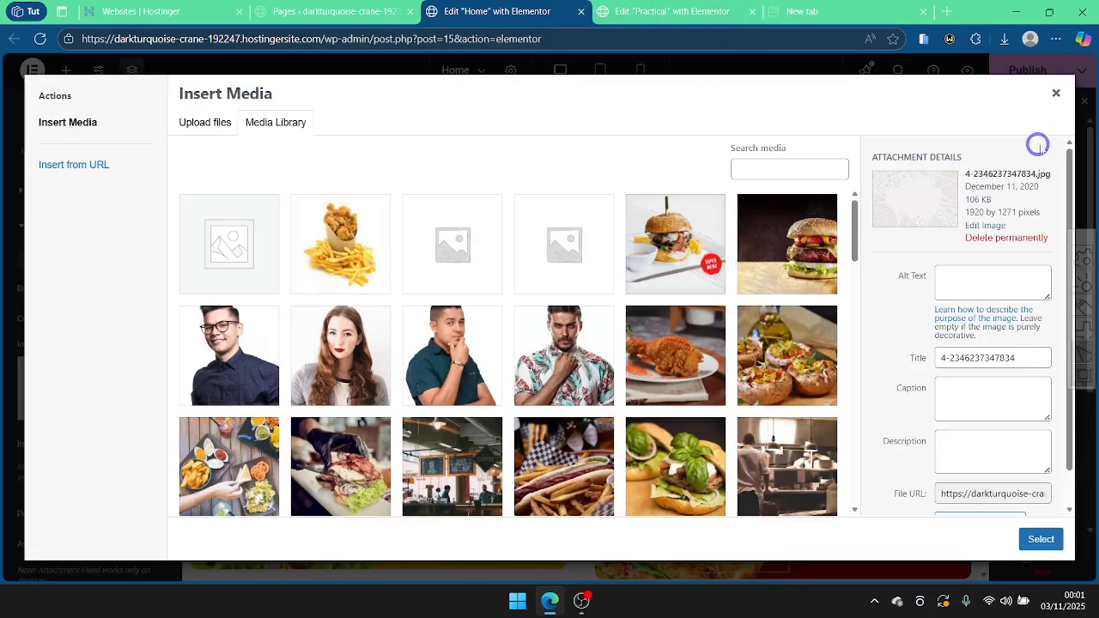
# Step: Try the patterned image 4-2346237347834.png as the background image of the Practical page's new container and remove it again
pyautogui.click(1059, 98)
pyautogui.click(640, 11)
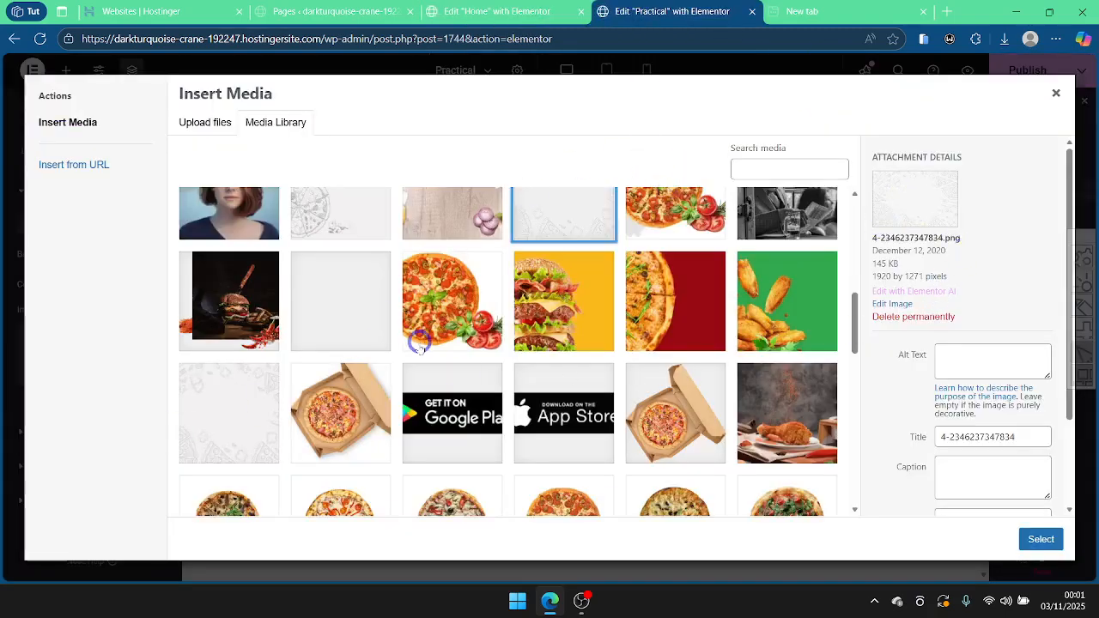
pyautogui.click(236, 406)
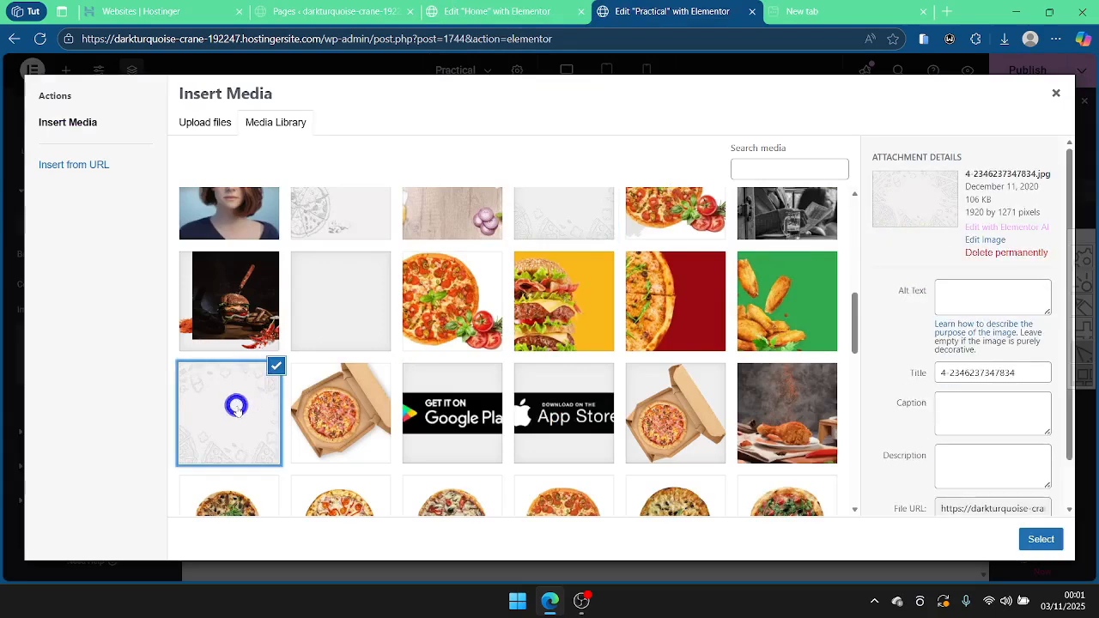
pyautogui.click(567, 215)
pyautogui.click(1041, 539)
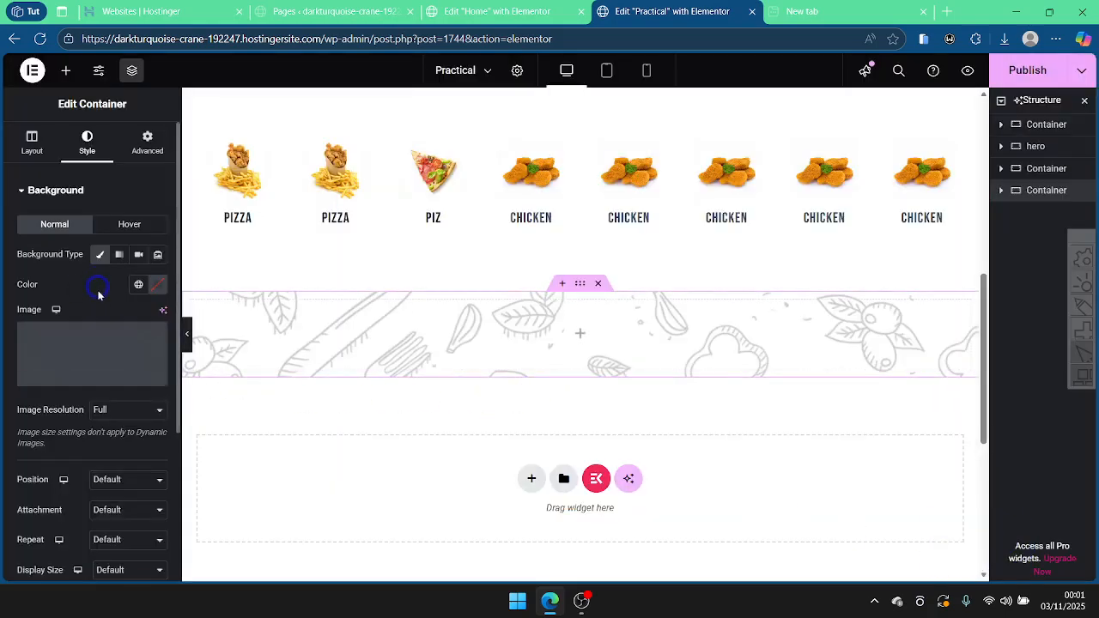
pyautogui.click(152, 337)
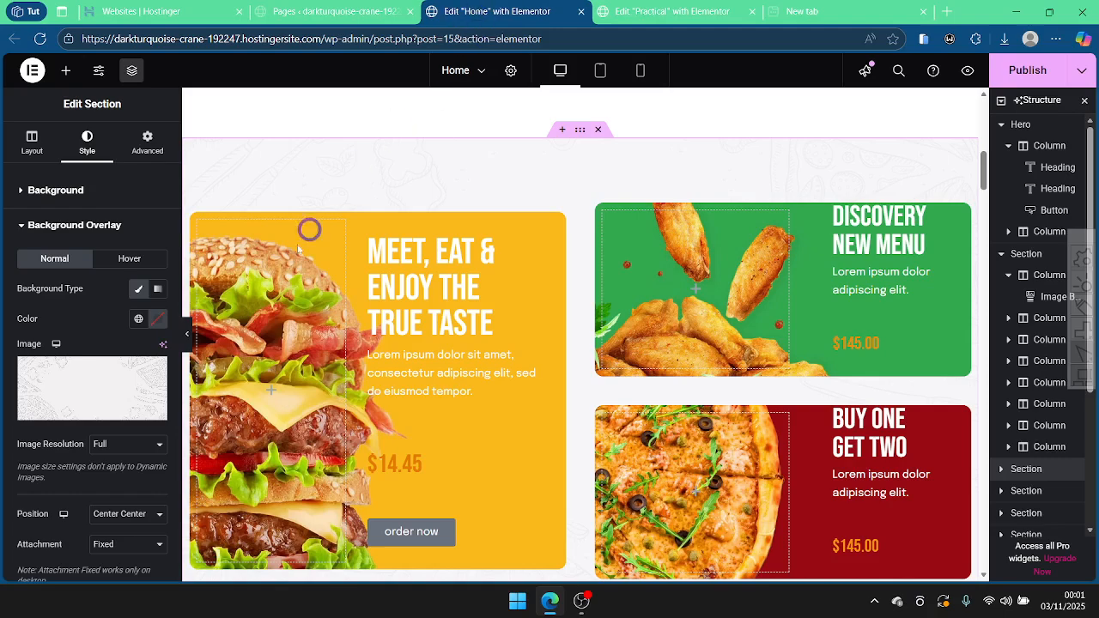
# Step: Check the Home section's background settings and give the Practical page's container the global color Subtle Background
pyautogui.click(57, 192)
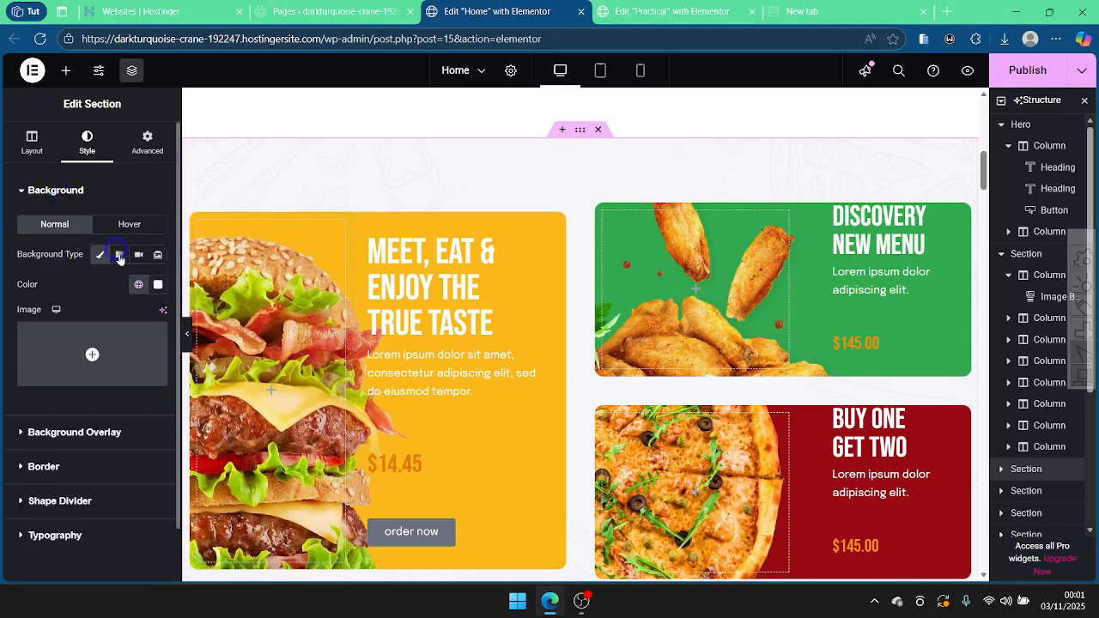
pyautogui.click(626, 7)
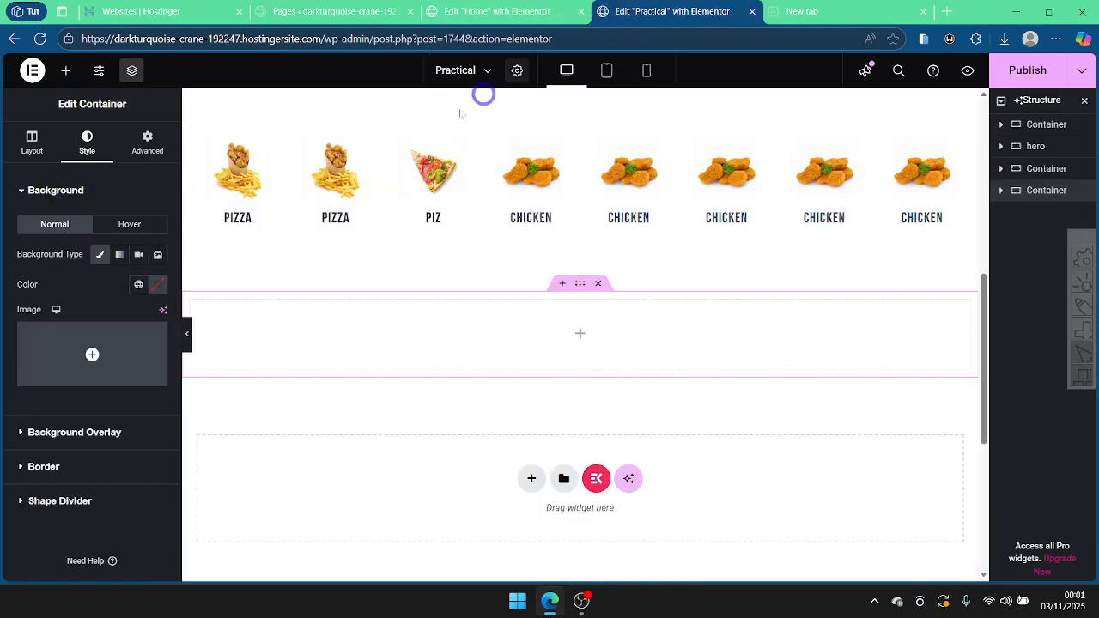
pyautogui.click(139, 284)
pyautogui.scroll(-2, 73, 517)
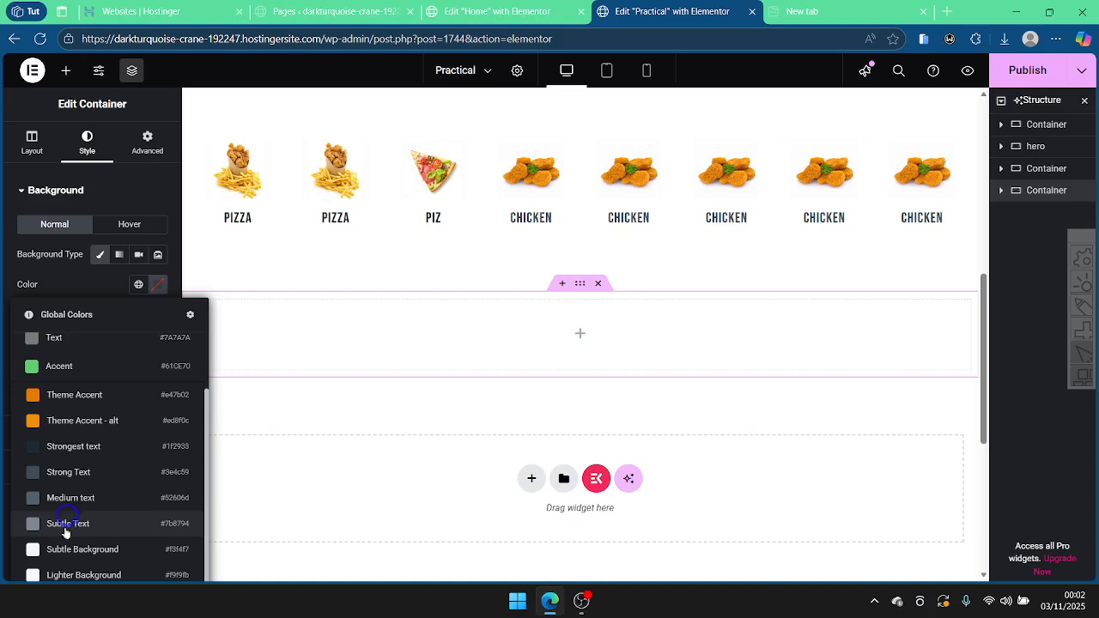
pyautogui.click(68, 551)
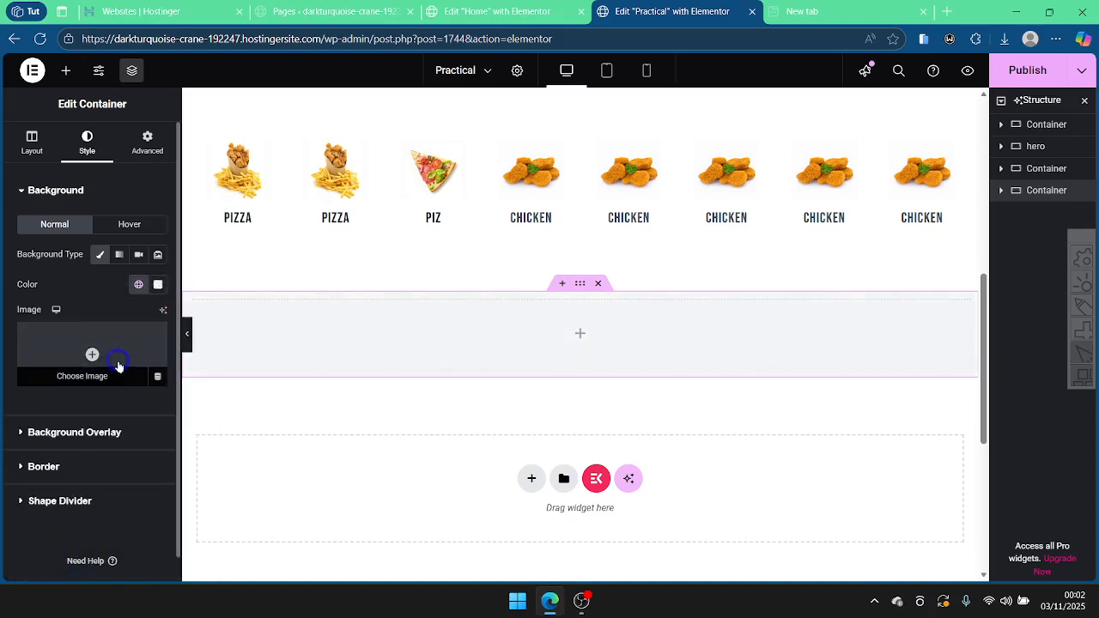
# Step: Give the container a Classic background overlay with the patterned image 4-2346237347834.png from the media library
pyautogui.click(60, 439)
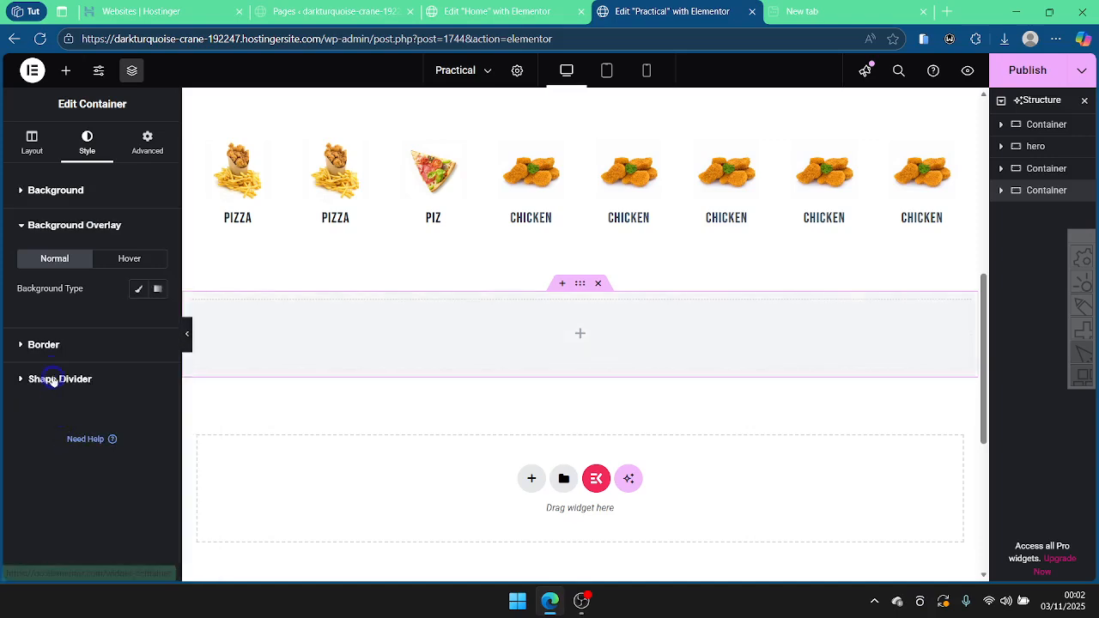
pyautogui.click(138, 289)
pyautogui.click(92, 386)
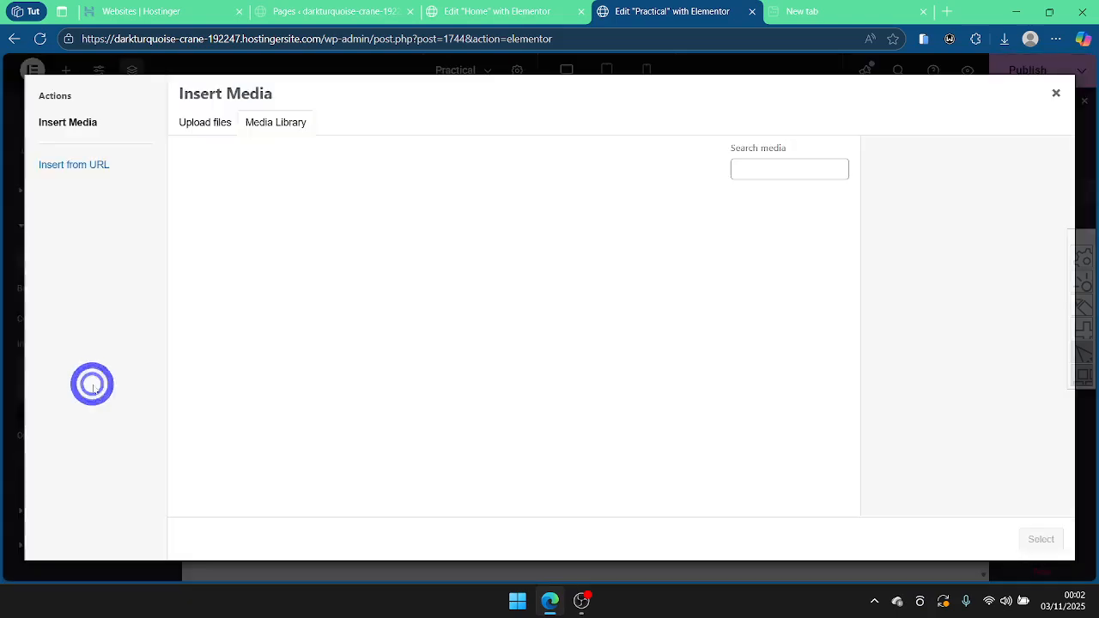
pyautogui.scroll(-1, 377, 316)
pyautogui.scroll(-5, 378, 316)
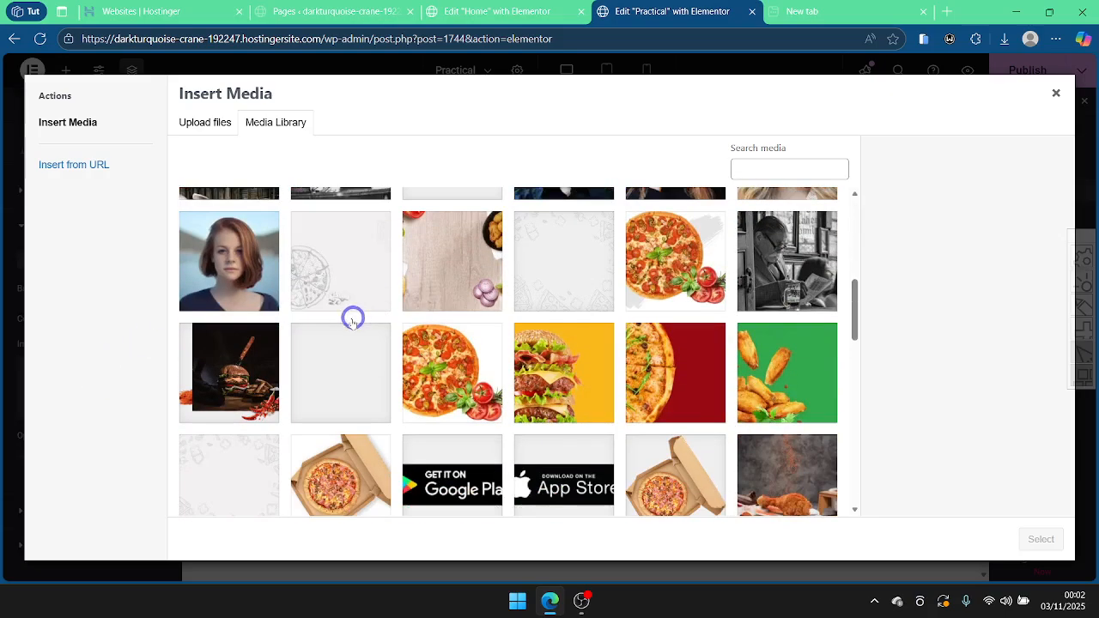
pyautogui.click(521, 255)
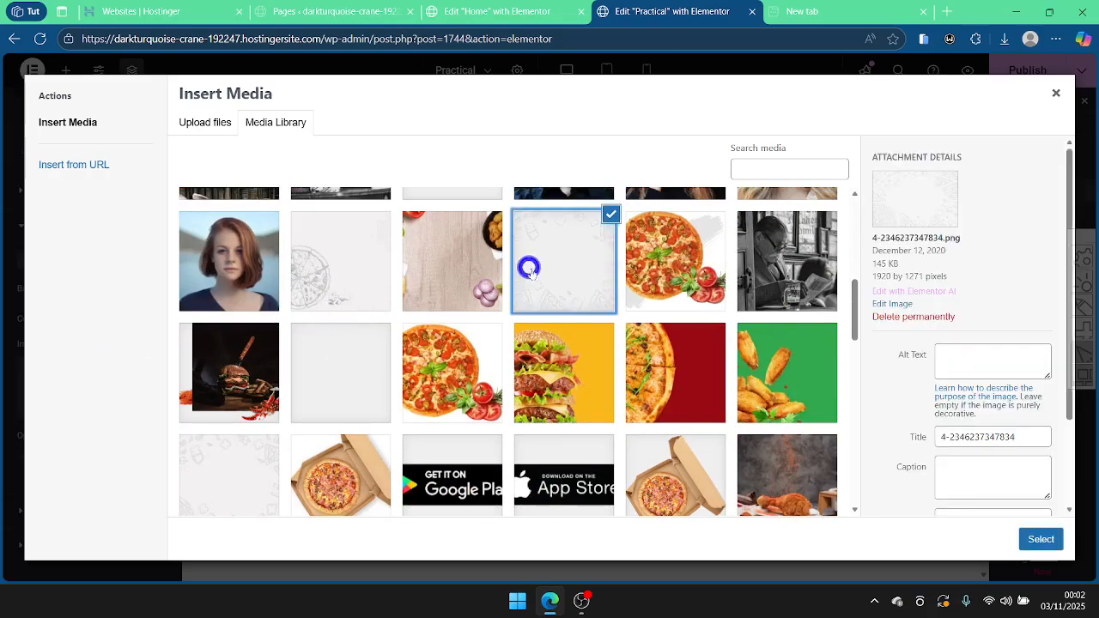
pyautogui.click(1039, 538)
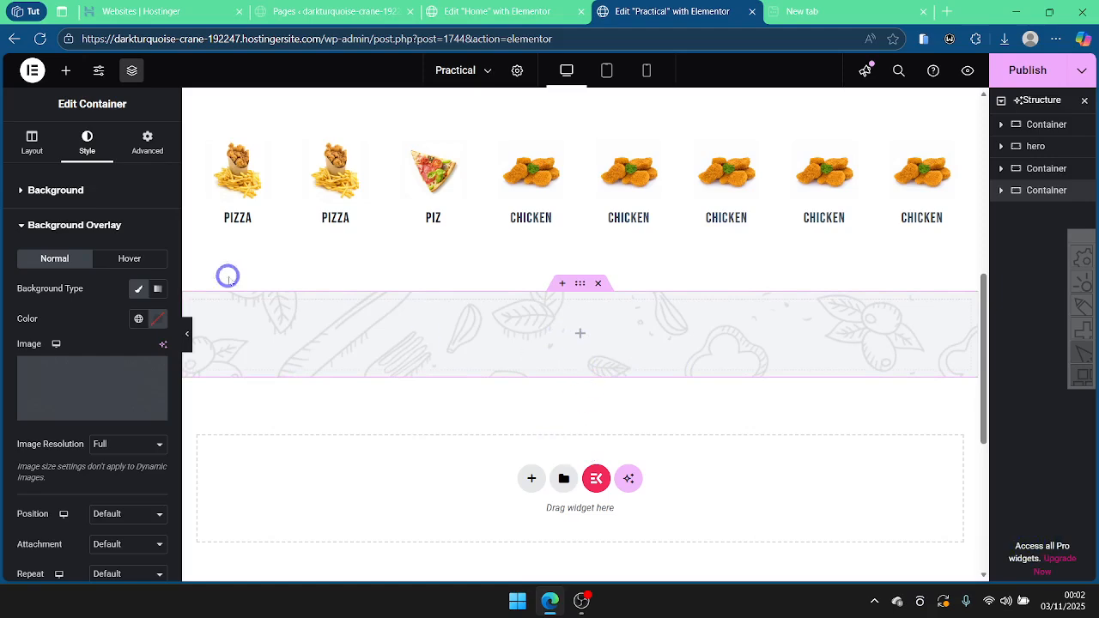
# Step: Set the patterned container's content width to Full Width
pyautogui.click(34, 141)
pyautogui.click(110, 264)
pyautogui.click(113, 298)
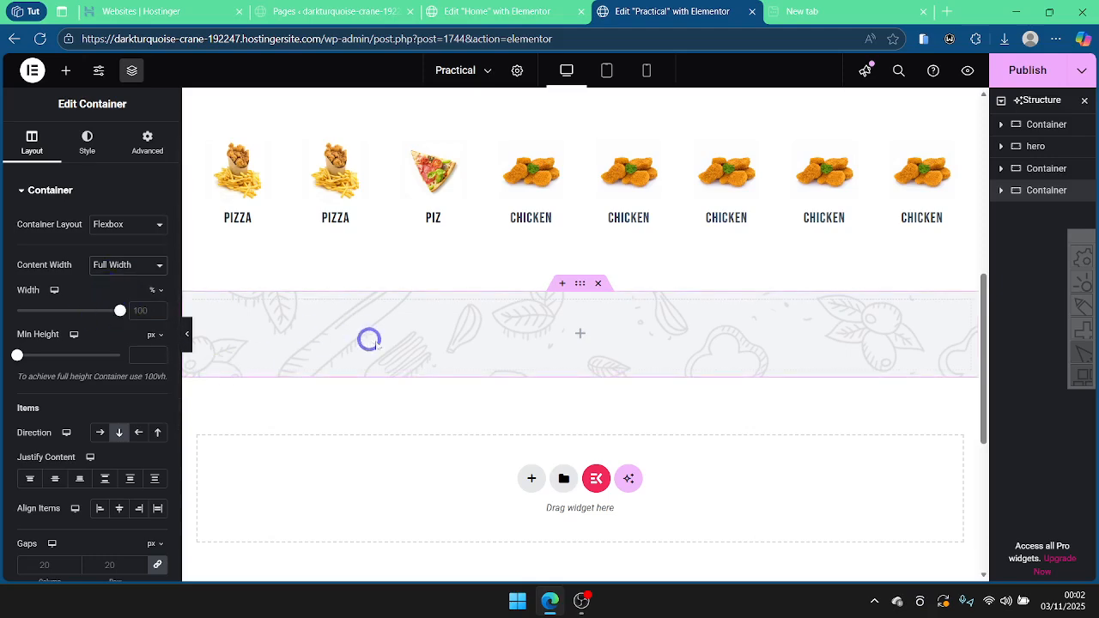
# Step: Examine the spacing around the Home page's promotional cards without the editing panels and look through the Practical container's settings
pyautogui.click(501, 6)
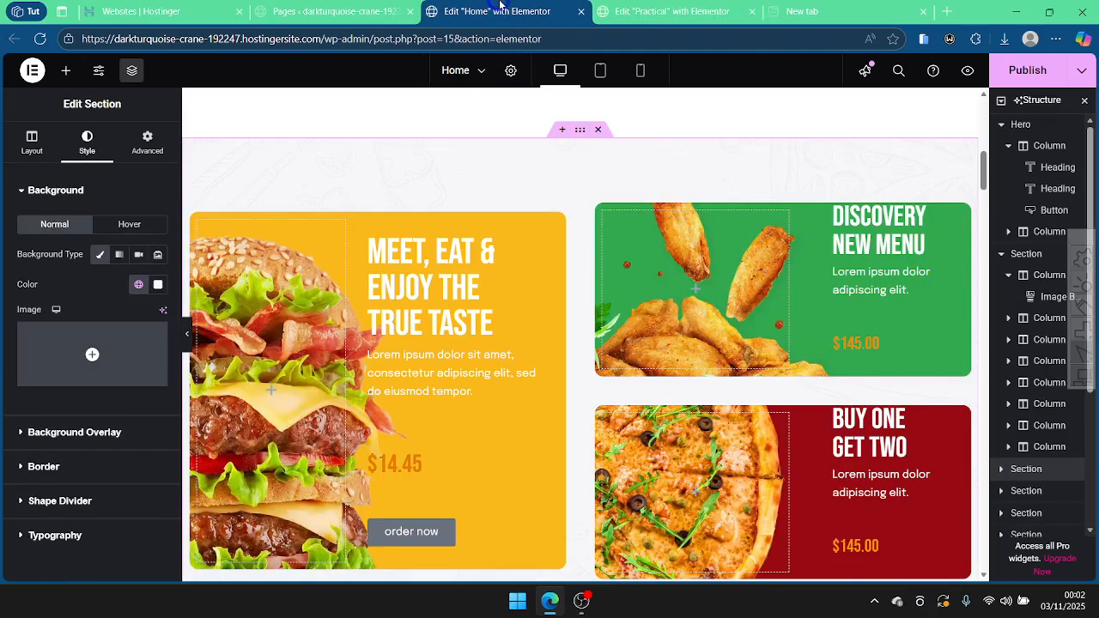
pyautogui.click(186, 333)
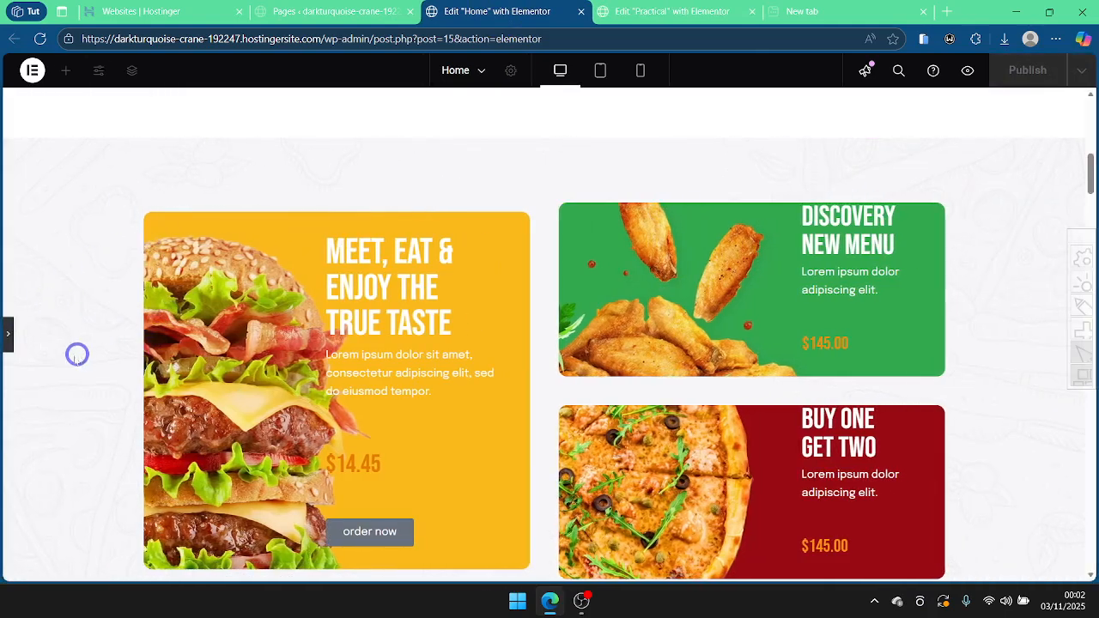
pyautogui.scroll(3, 381, 184)
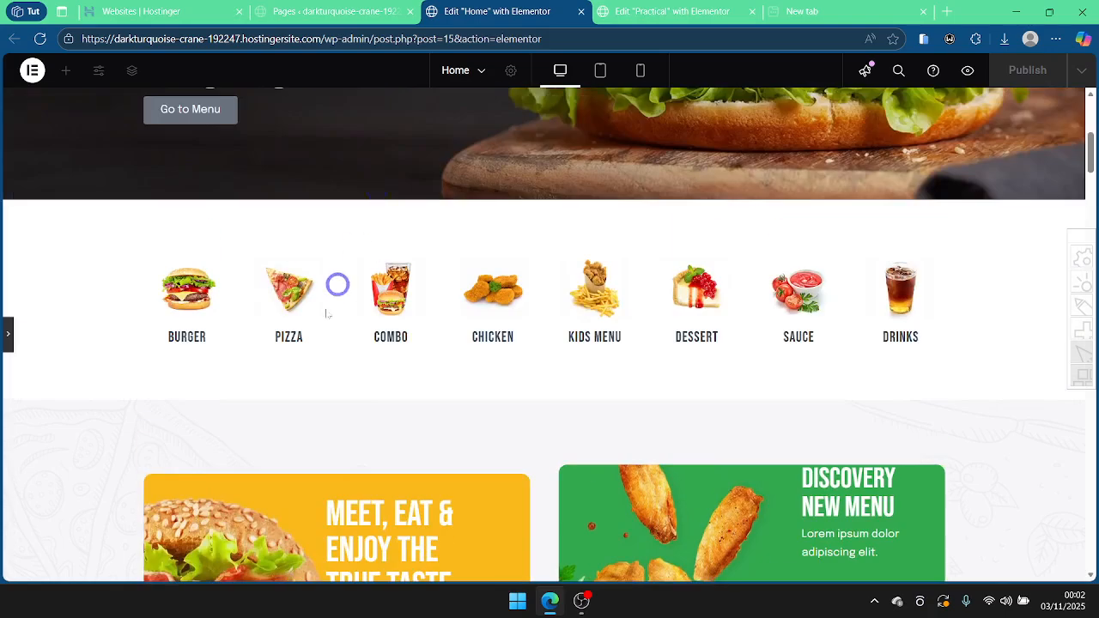
pyautogui.scroll(-6, 358, 246)
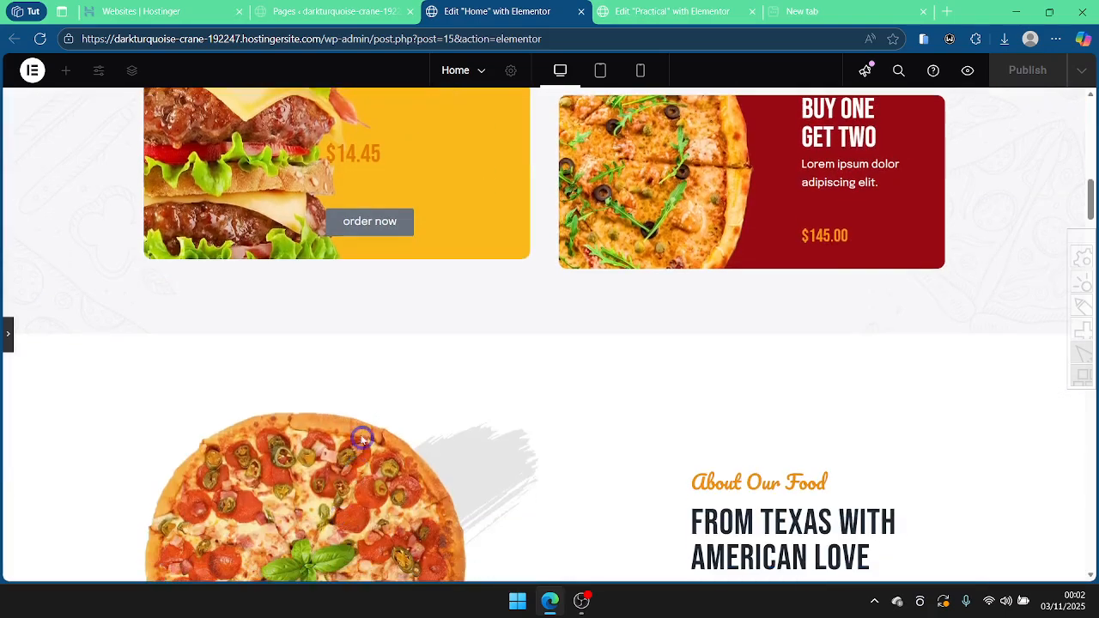
pyautogui.scroll(2, 351, 302)
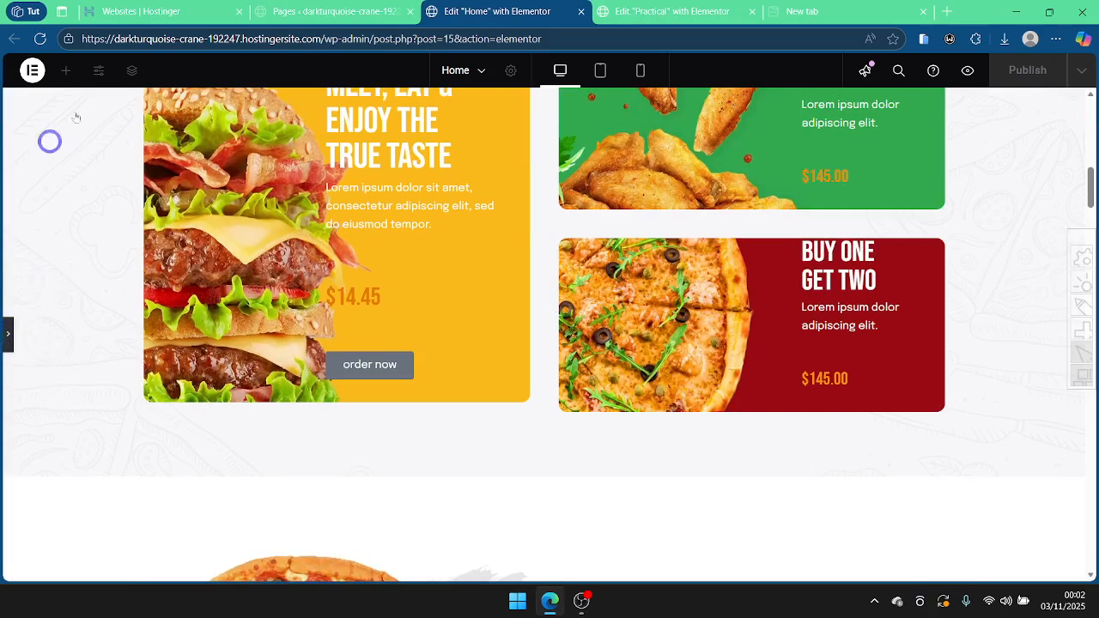
pyautogui.click(633, 7)
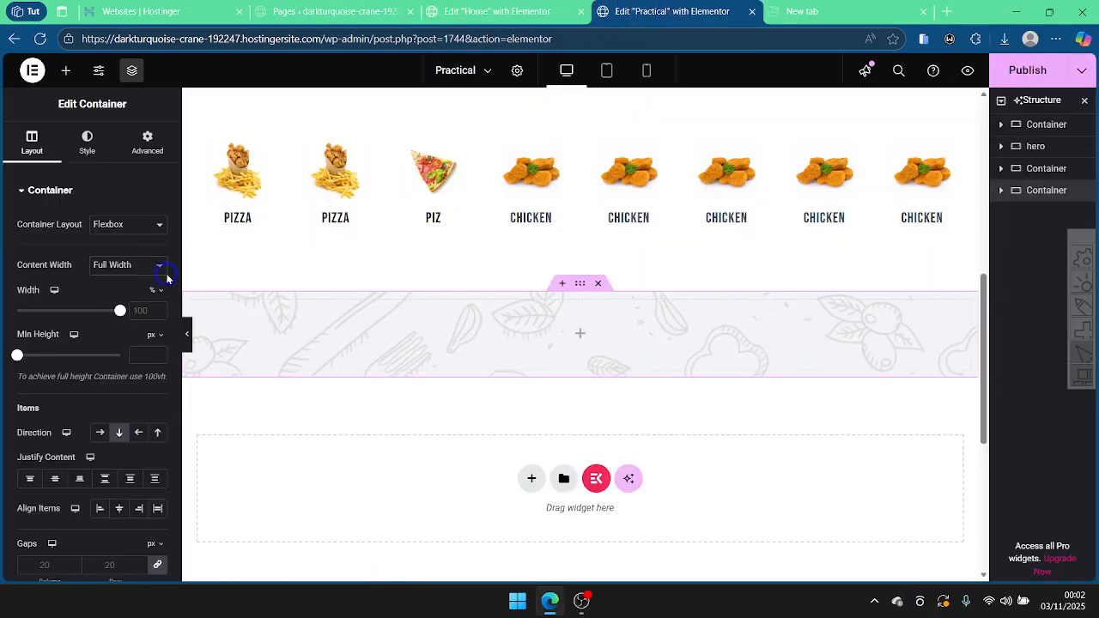
pyautogui.click(90, 139)
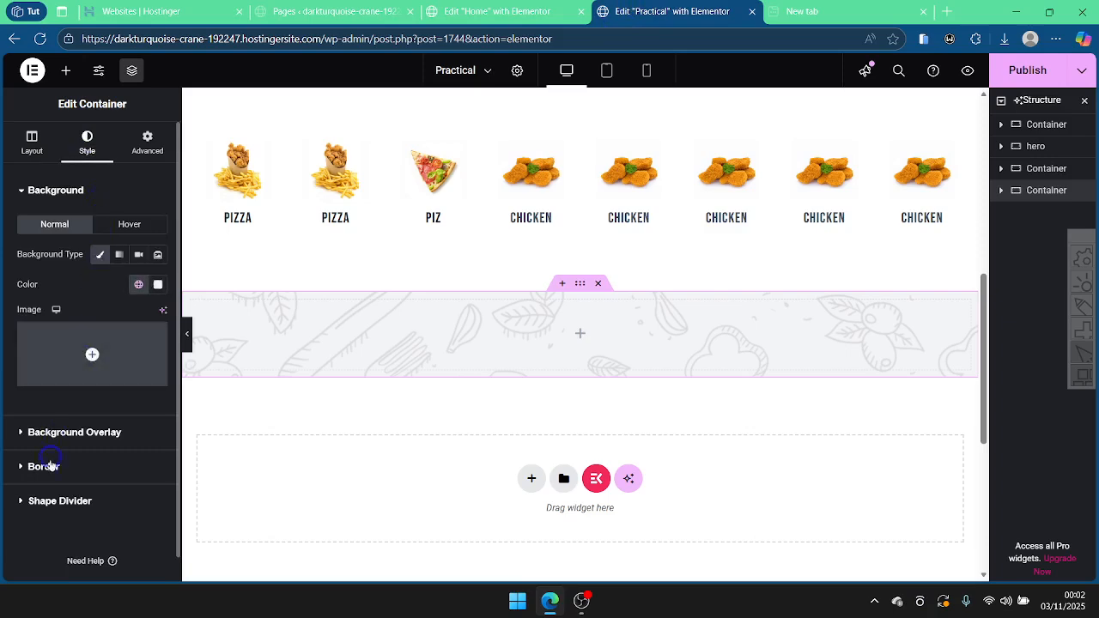
pyautogui.click(147, 146)
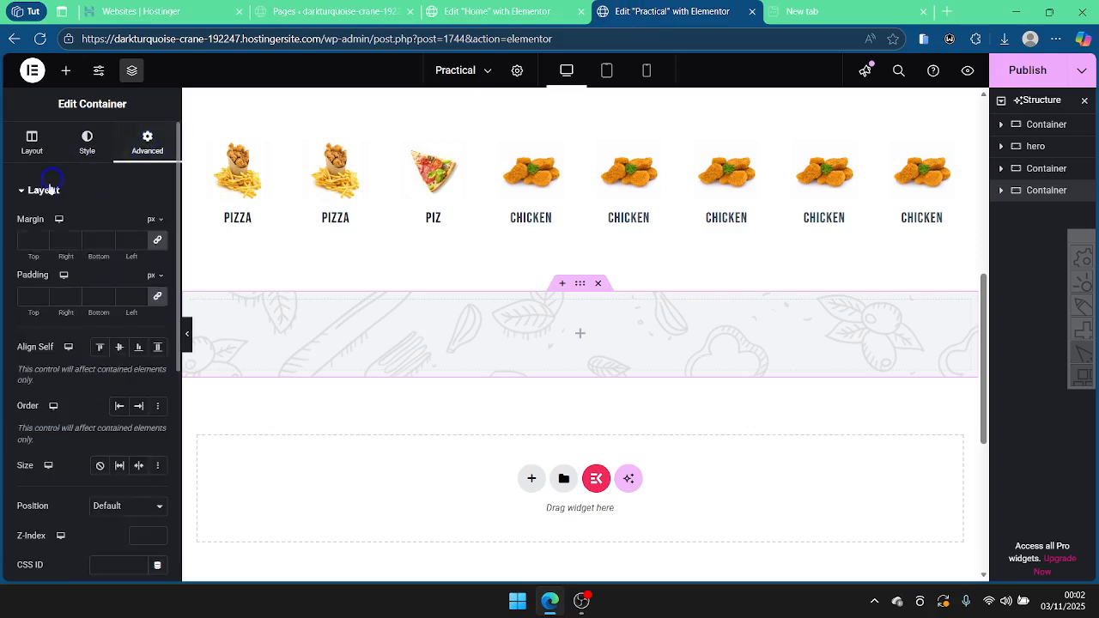
pyautogui.click(37, 153)
pyautogui.scroll(-3, 94, 318)
pyautogui.scroll(3, 98, 309)
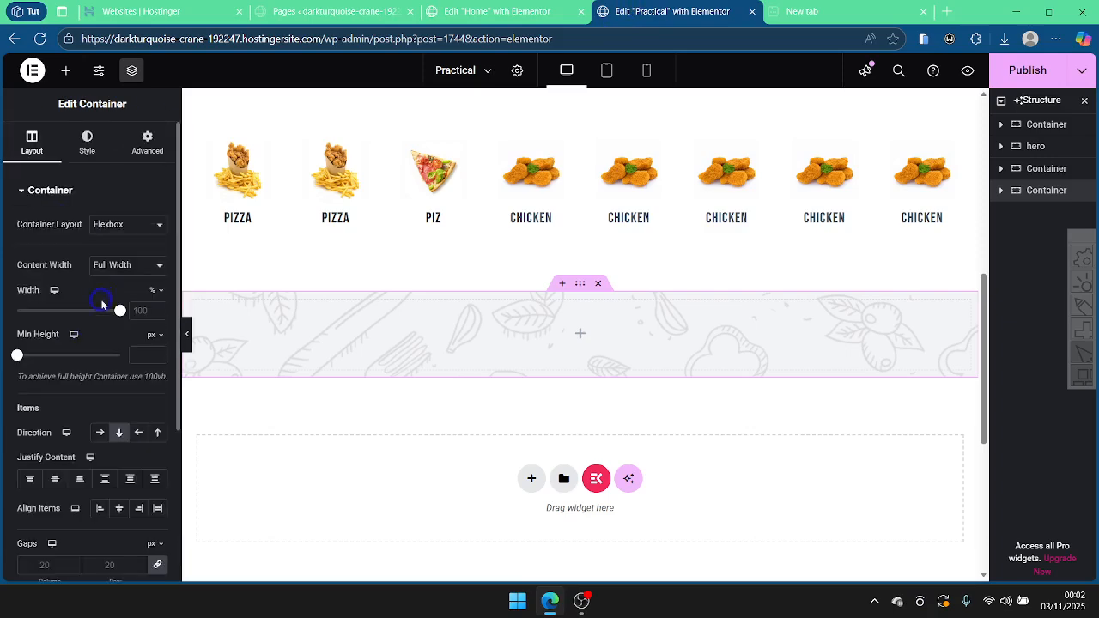
# Step: Unlink the container's padding and set it to 70 px top and bottom and 100 px right and left
pyautogui.click(144, 143)
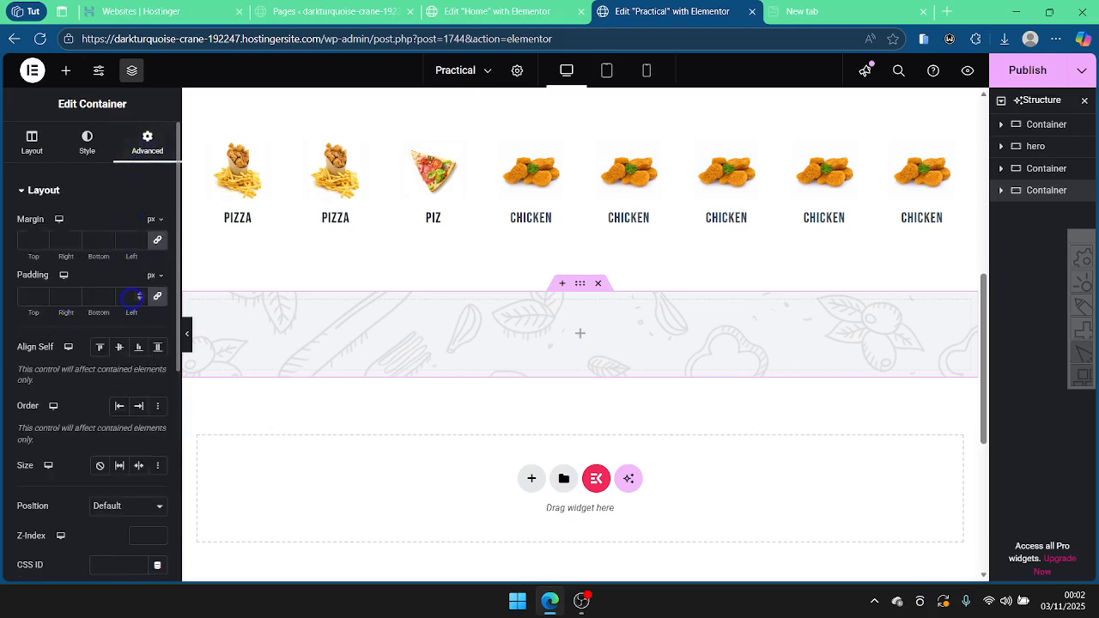
pyautogui.click(158, 299)
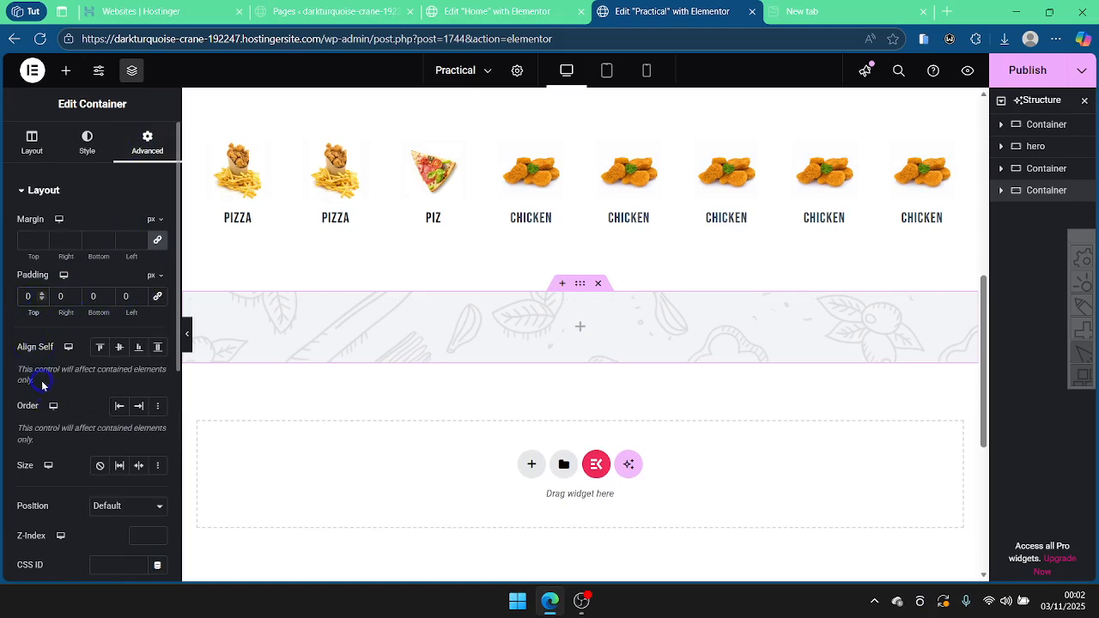
pyautogui.write('7')
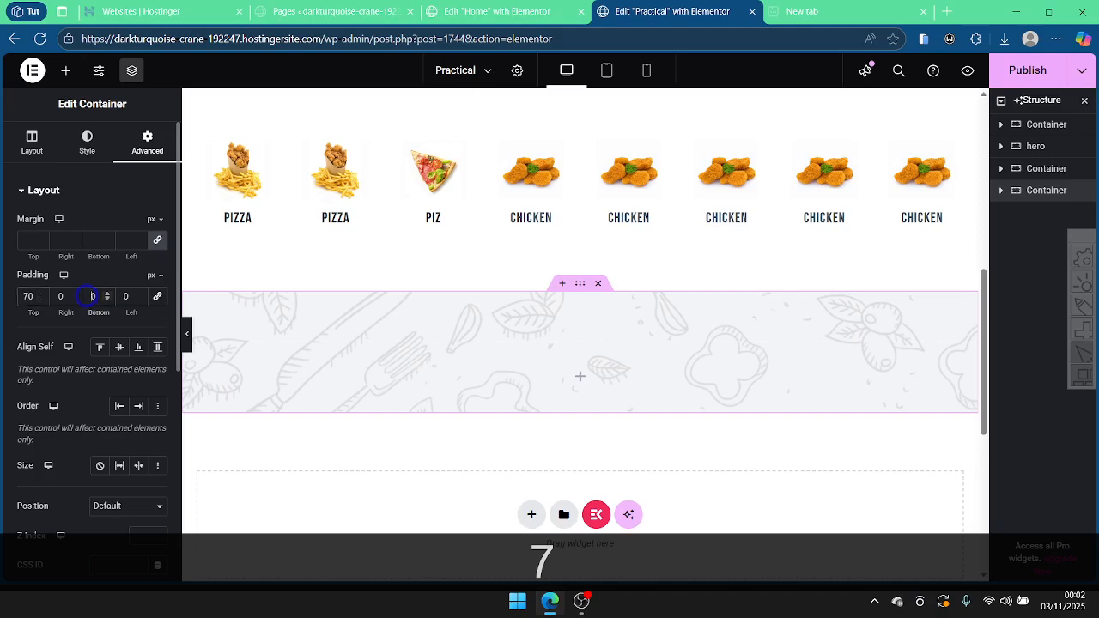
pyautogui.write('7')
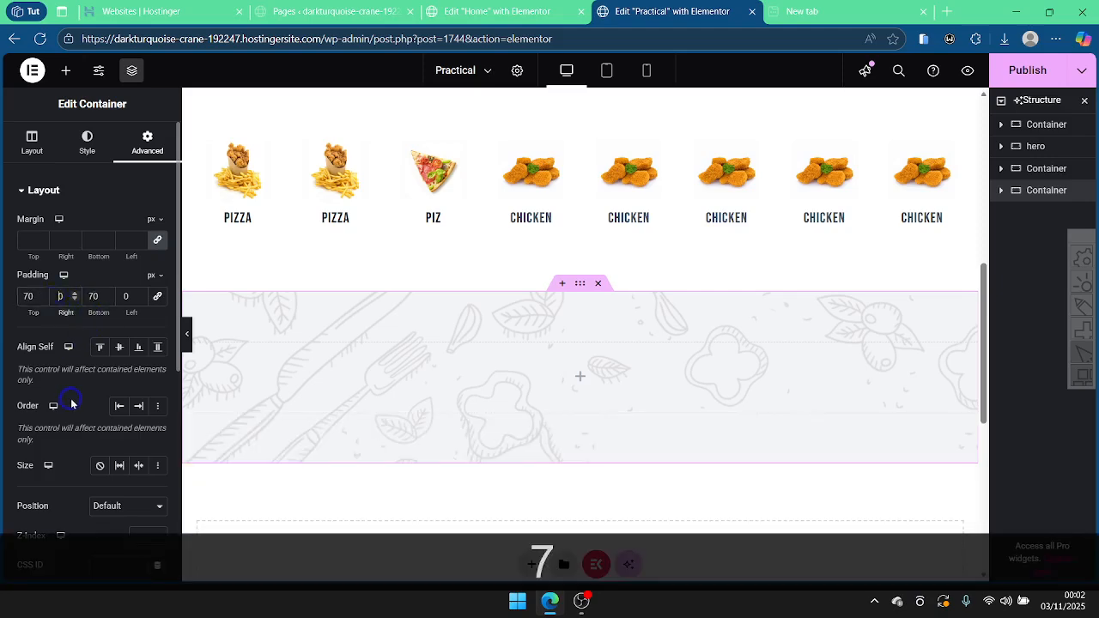
pyautogui.write('100')
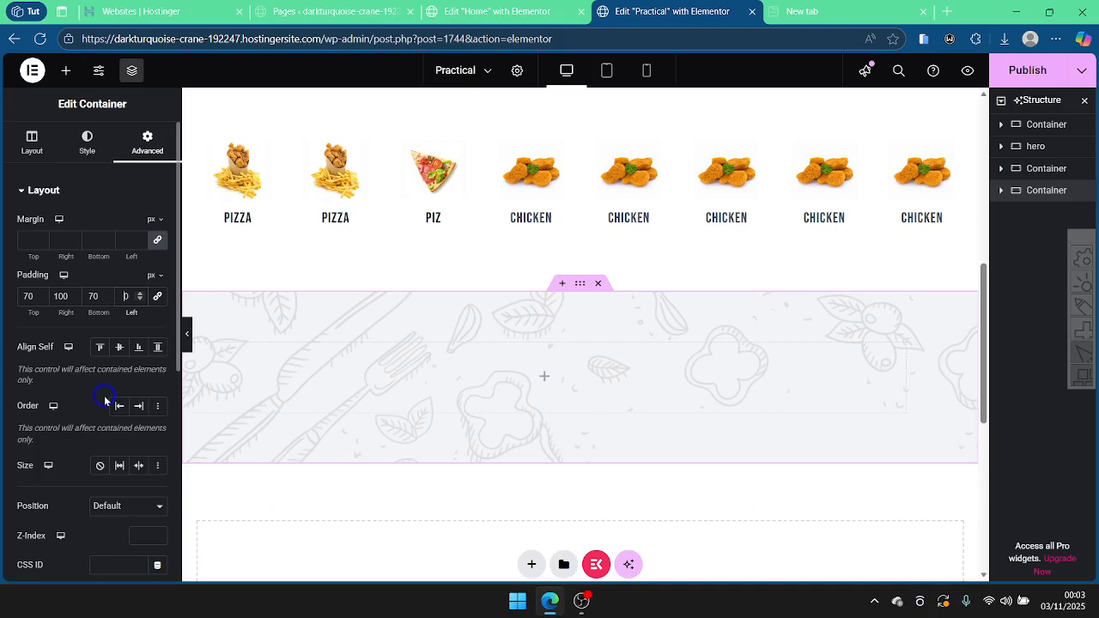
pyautogui.write('100')
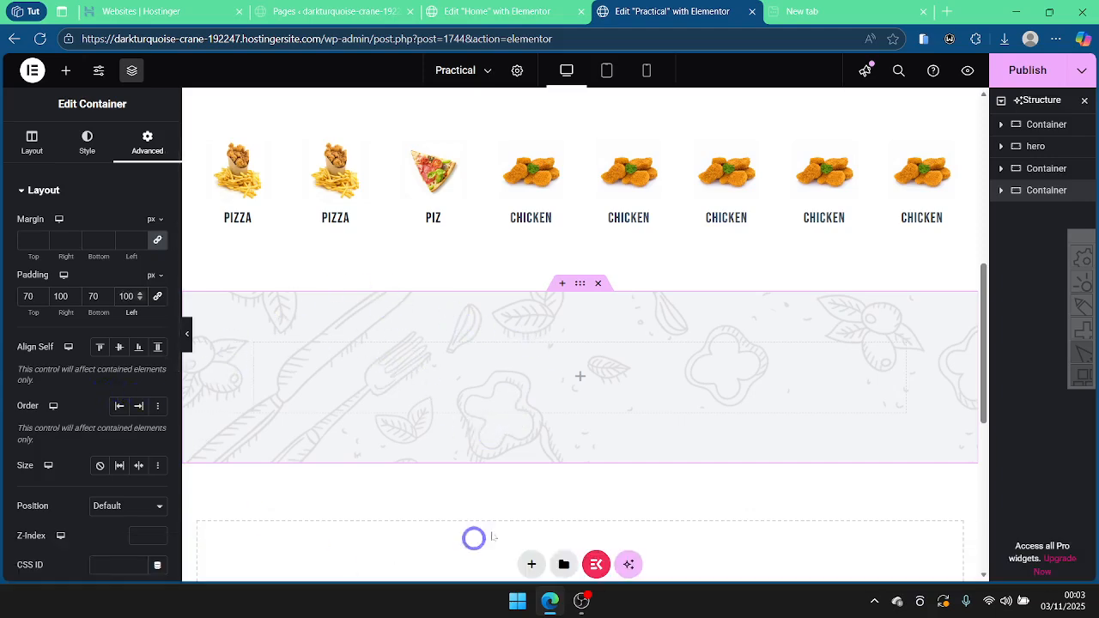
# Step: Center the patterned container's contents with both Justify Content and Align Items
pyautogui.click(32, 140)
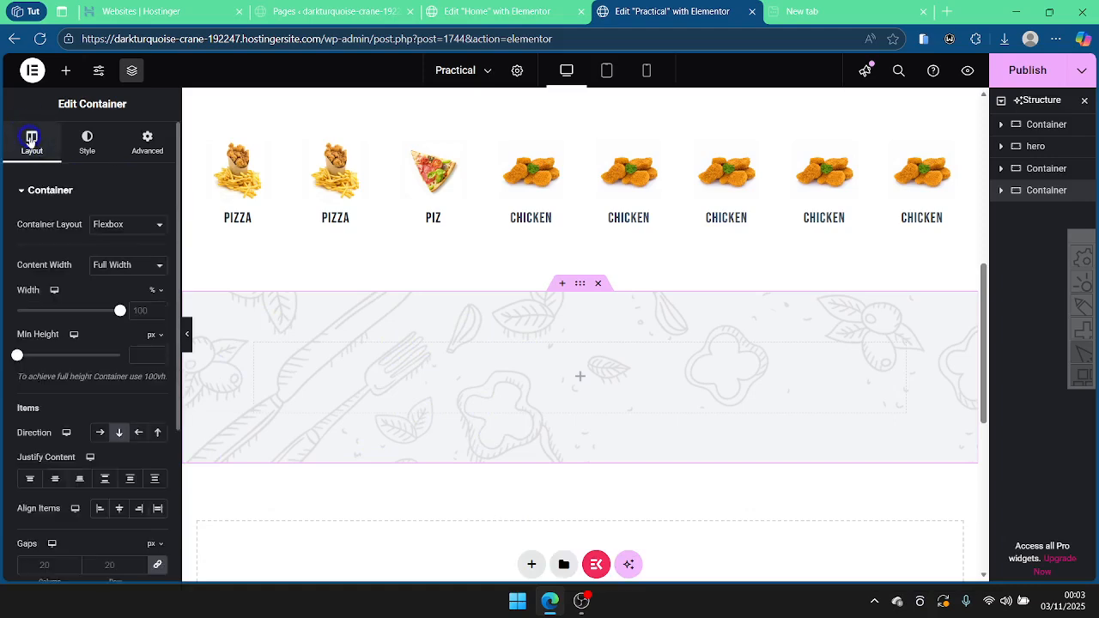
pyautogui.click(57, 479)
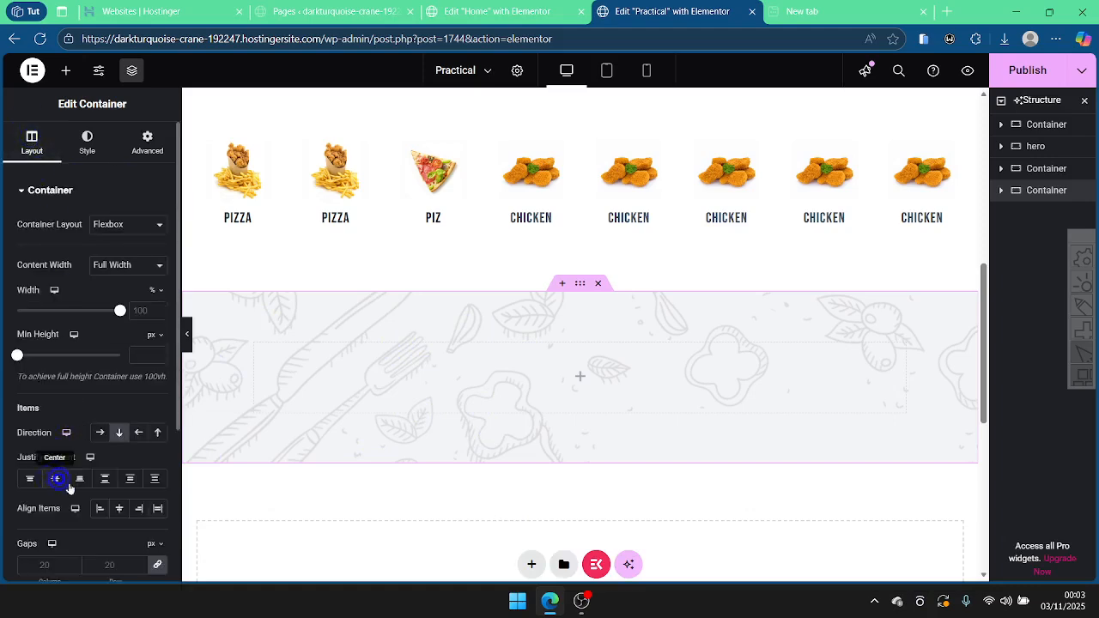
pyautogui.click(119, 509)
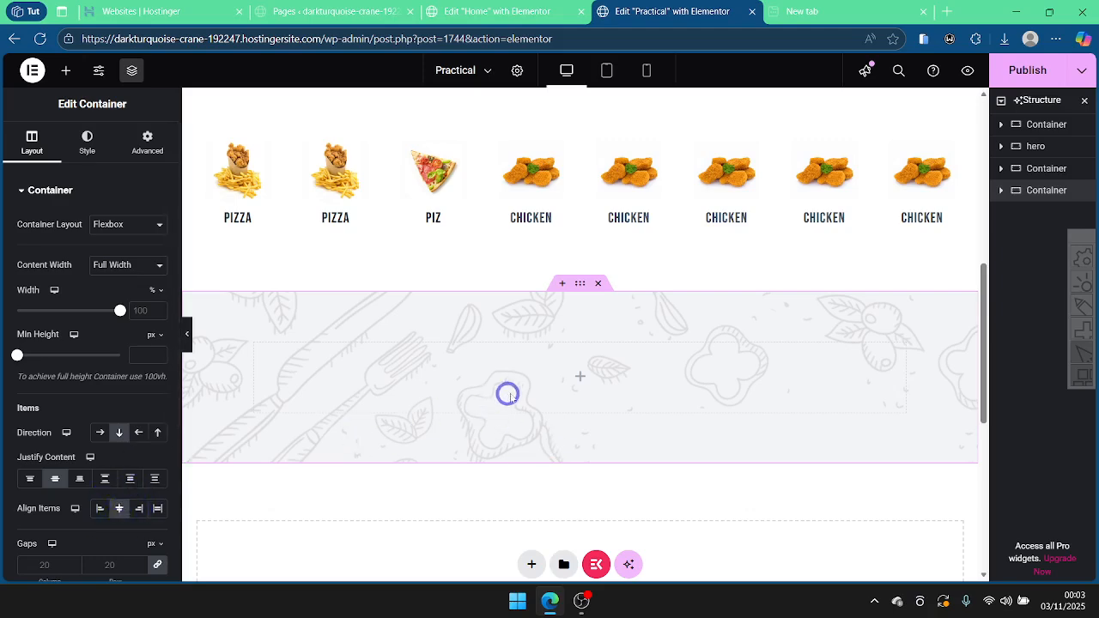
# Step: Check the Home page's promotional cards, add a container inside the patterned container, and set its direction to horizontal row
pyautogui.click(496, 11)
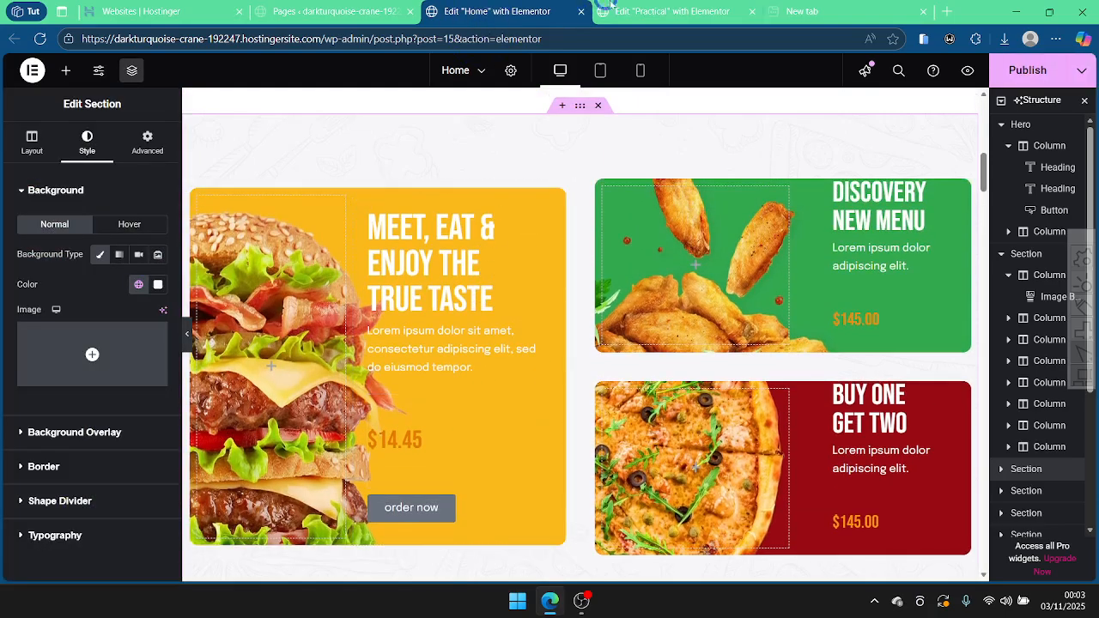
pyautogui.click(668, 12)
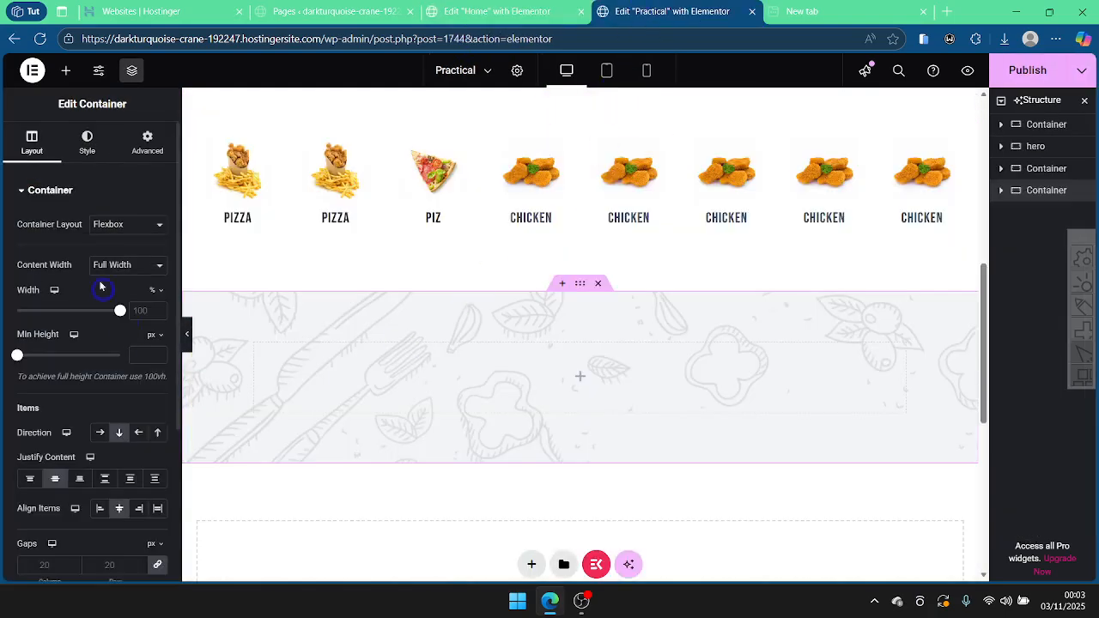
pyautogui.click(66, 70)
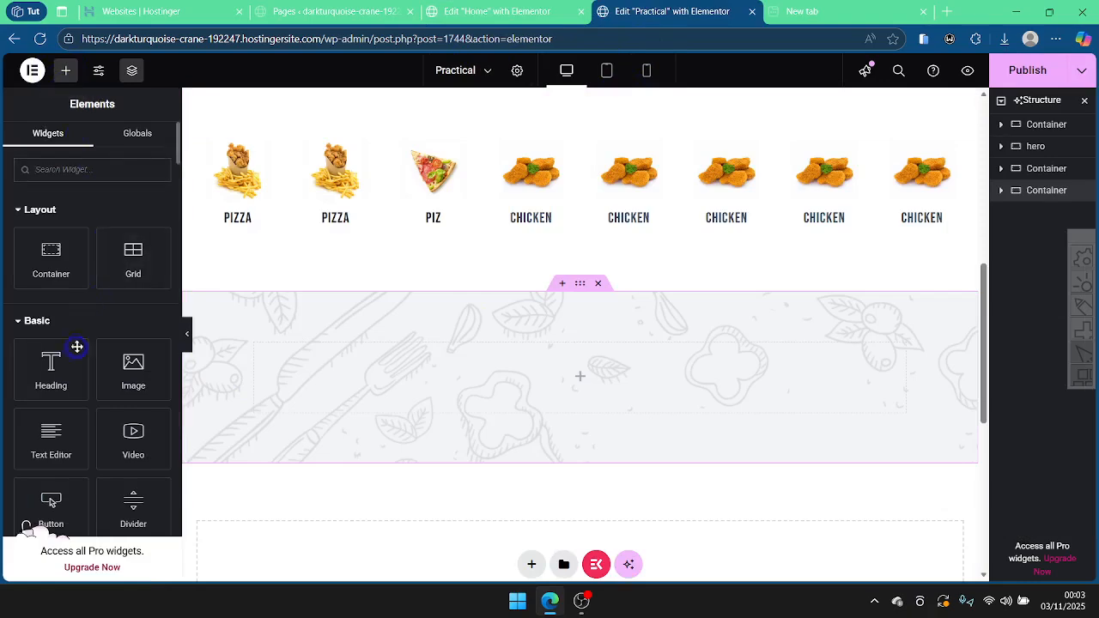
pyautogui.moveTo(51, 258); pyautogui.dragTo(440, 407)
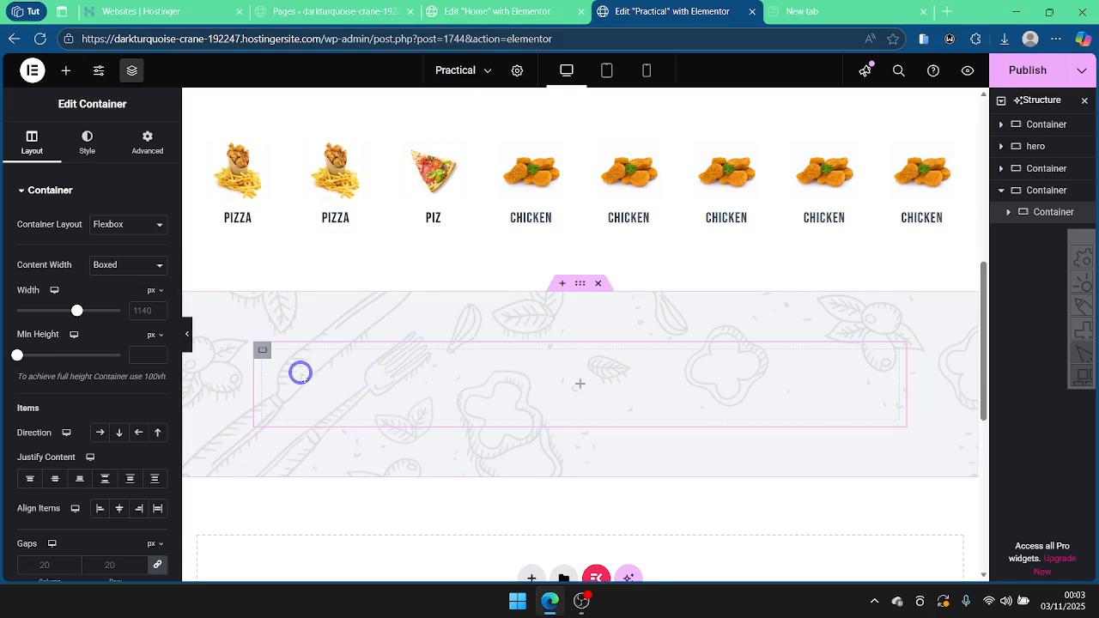
pyautogui.click(101, 434)
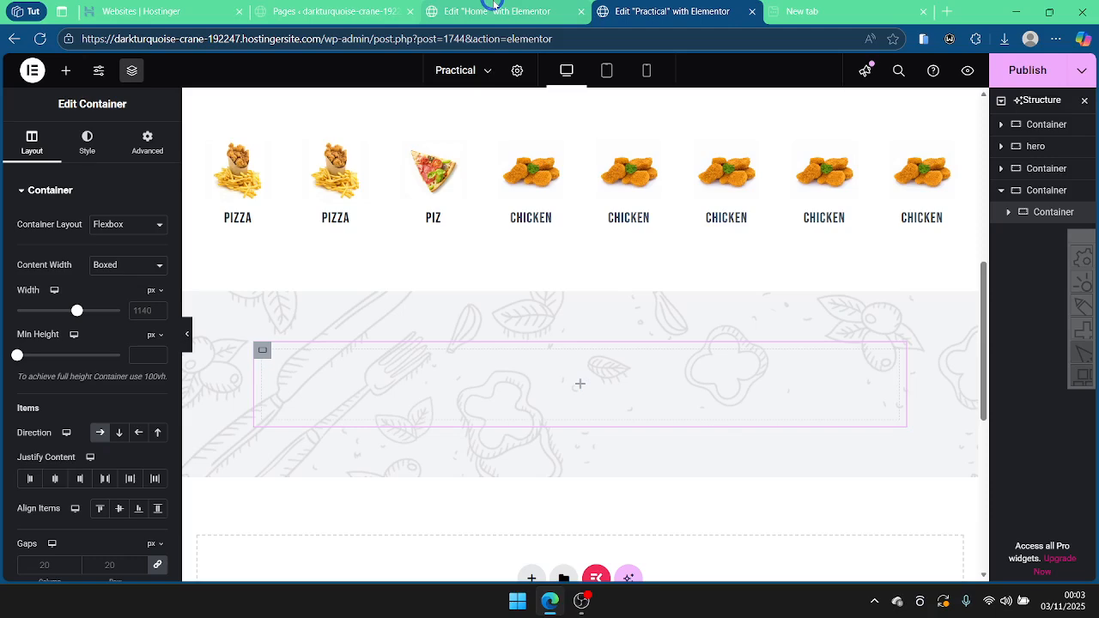
# Step: Add a container inside the new row container and duplicate it to form two side-by-side columns
pyautogui.click(66, 70)
pyautogui.moveTo(56, 249); pyautogui.dragTo(289, 451)
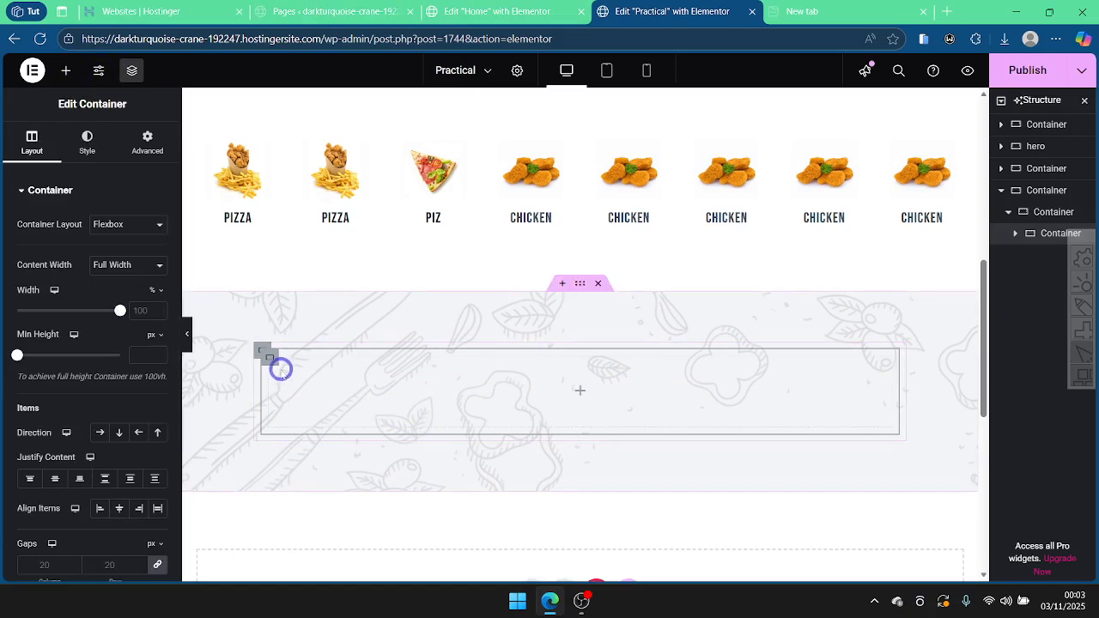
pyautogui.rightClick(272, 363)
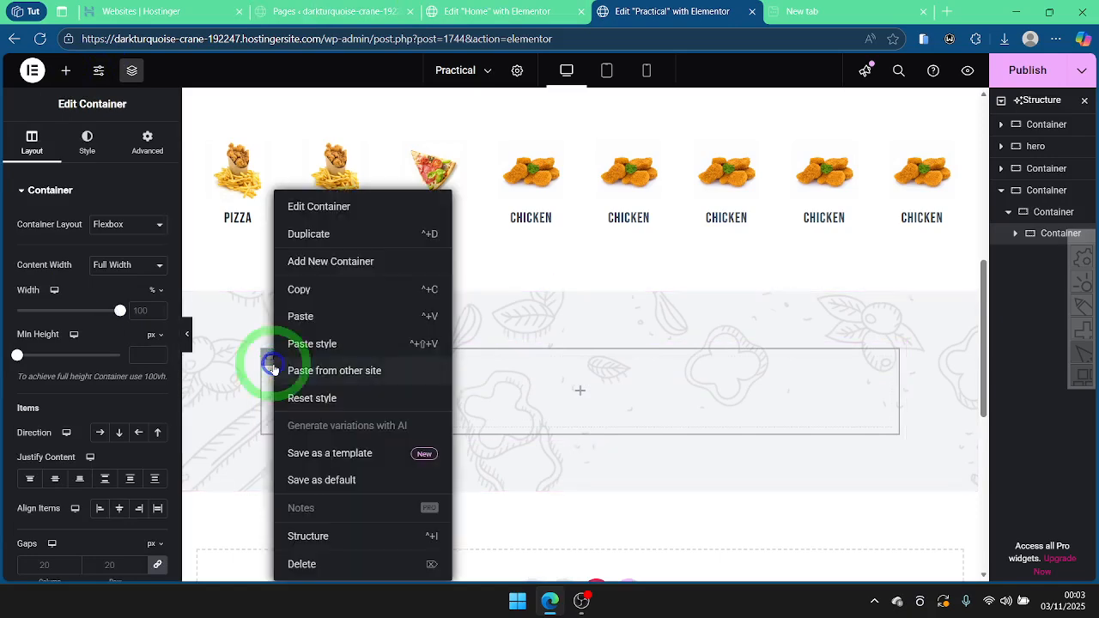
pyautogui.click(309, 234)
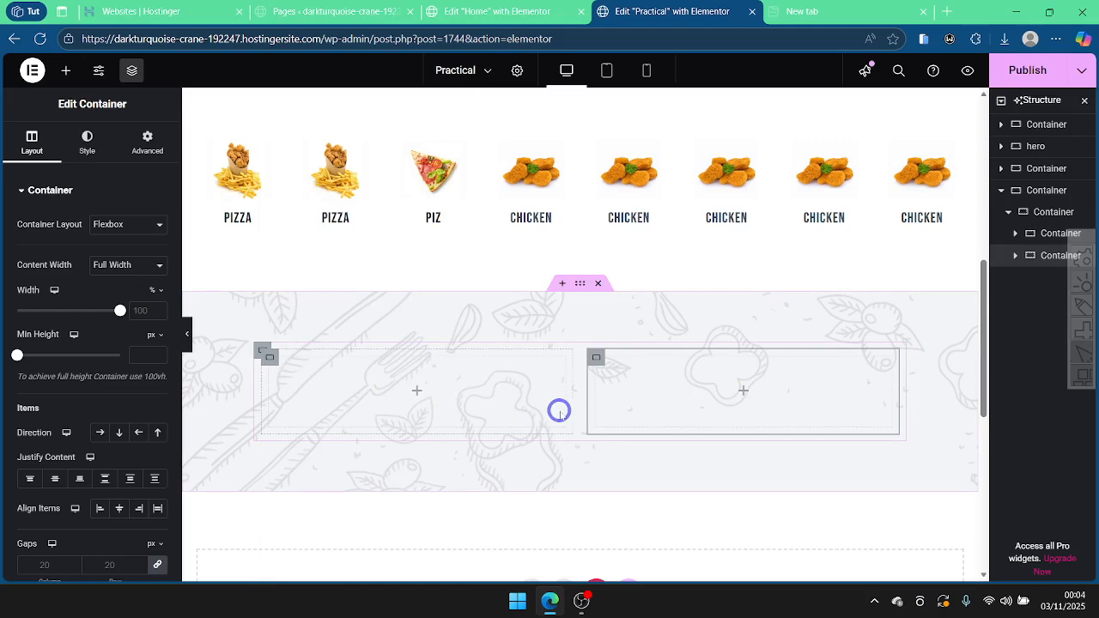
# Step: Following the Home page's layout, add a container inside the second column and duplicate it to form two stacked boxes
pyautogui.click(465, 8)
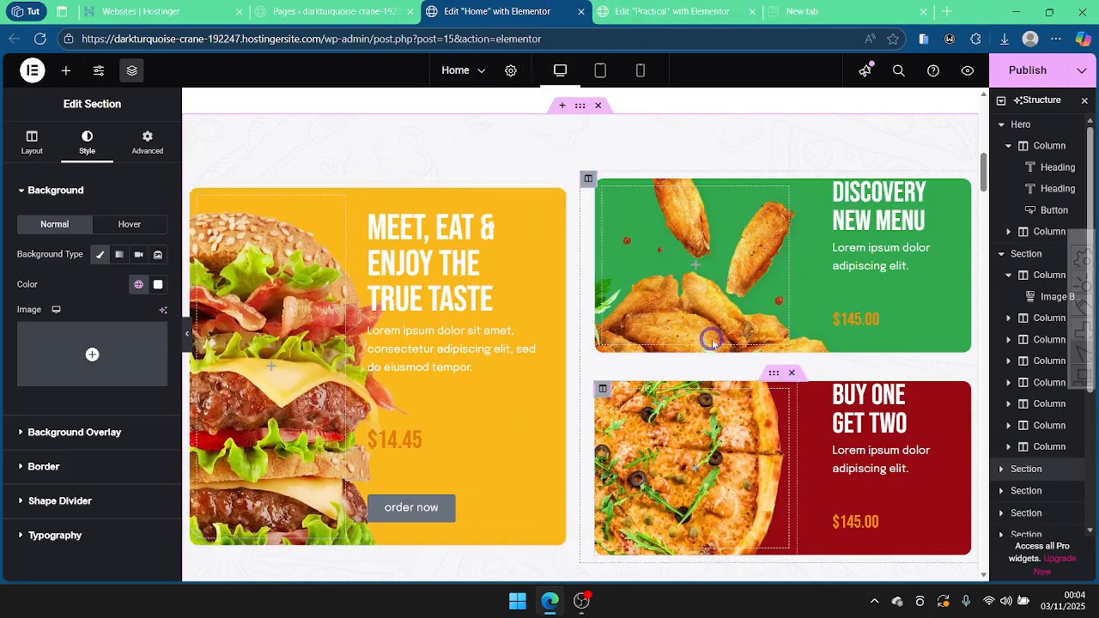
pyautogui.click(661, 11)
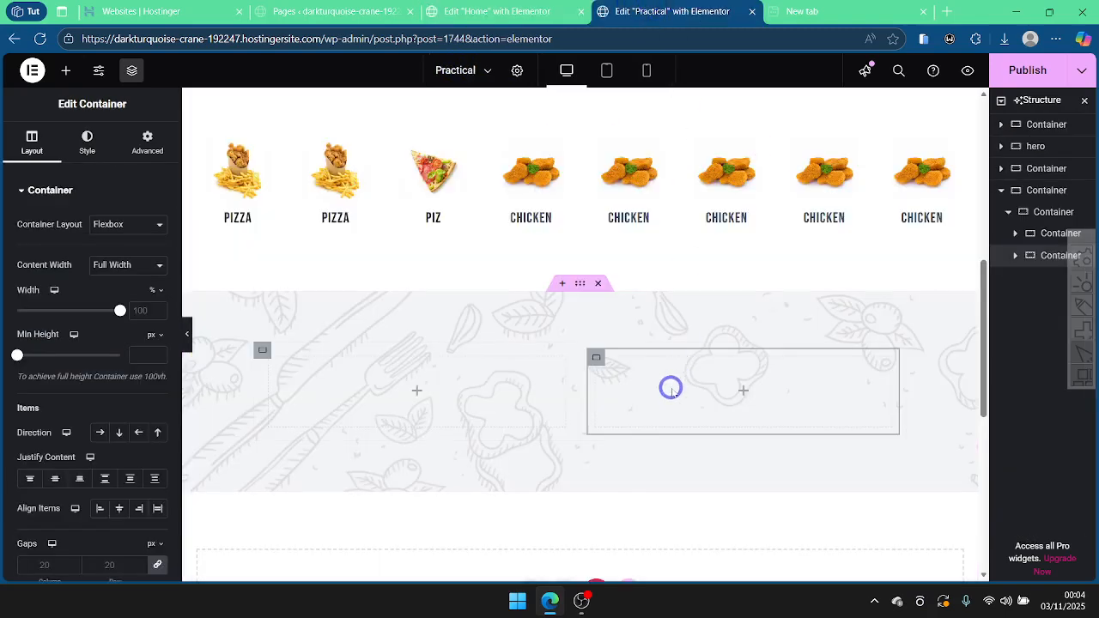
pyautogui.click(64, 72)
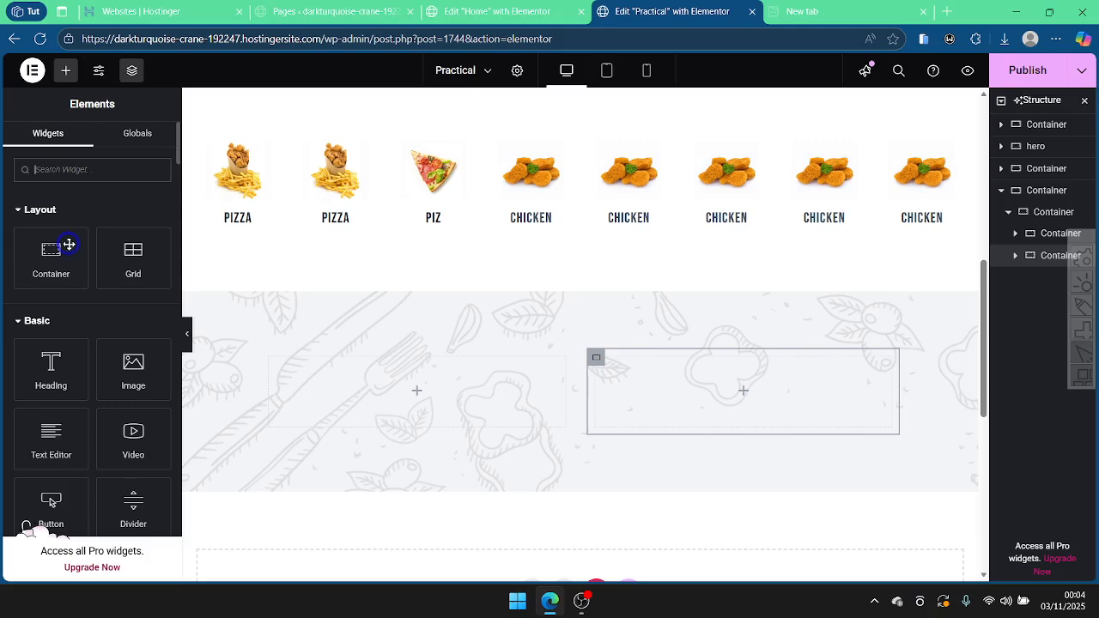
pyautogui.moveTo(61, 249); pyautogui.dragTo(764, 396)
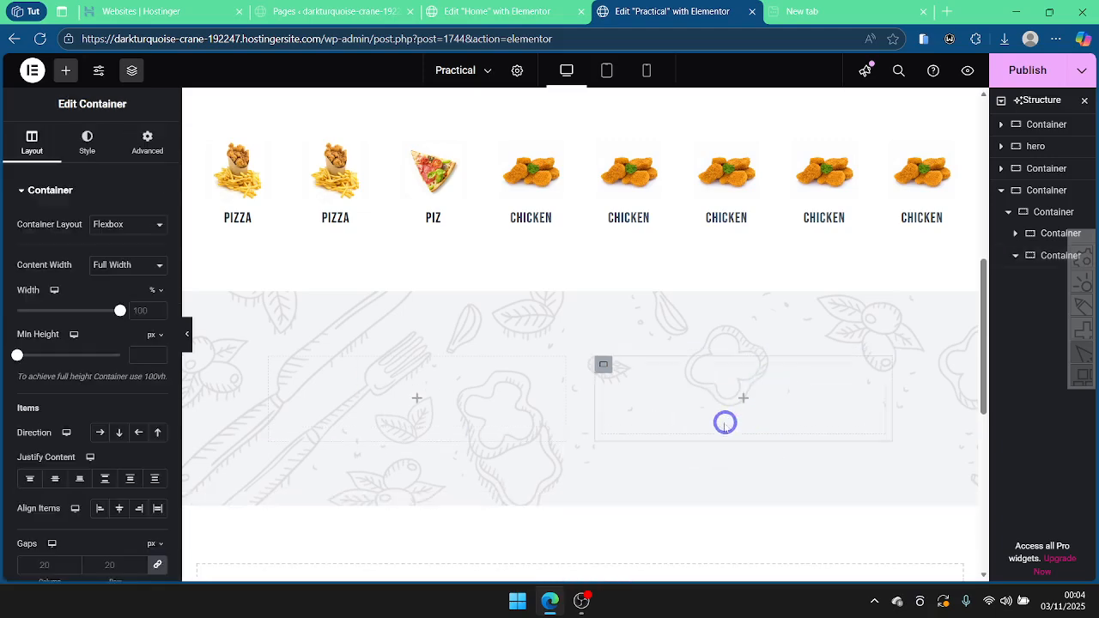
pyautogui.rightClick(601, 365)
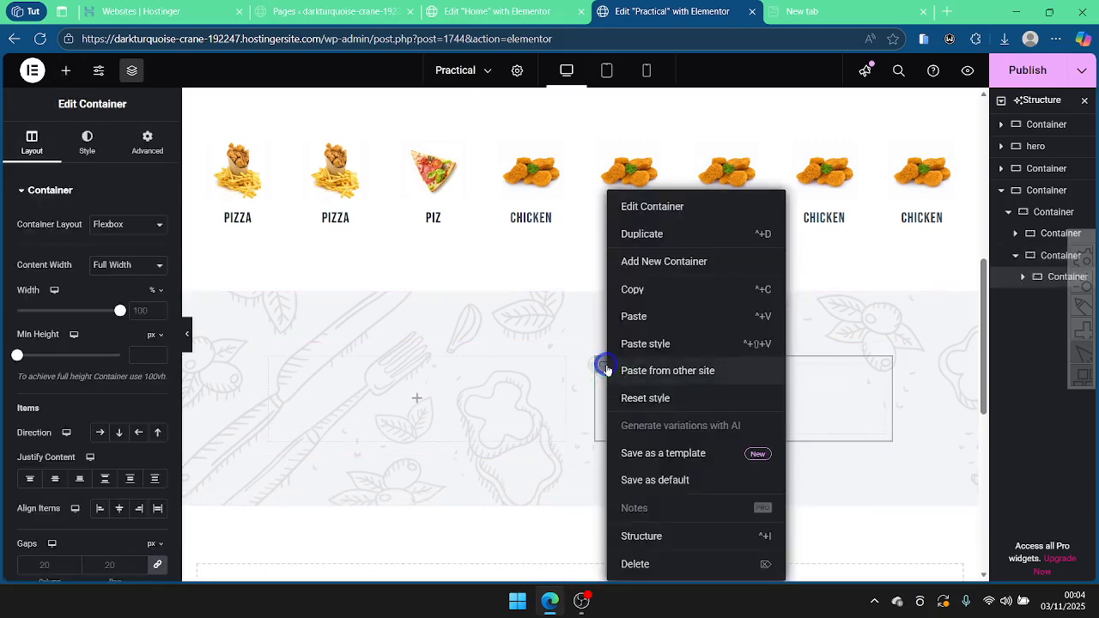
pyautogui.click(648, 238)
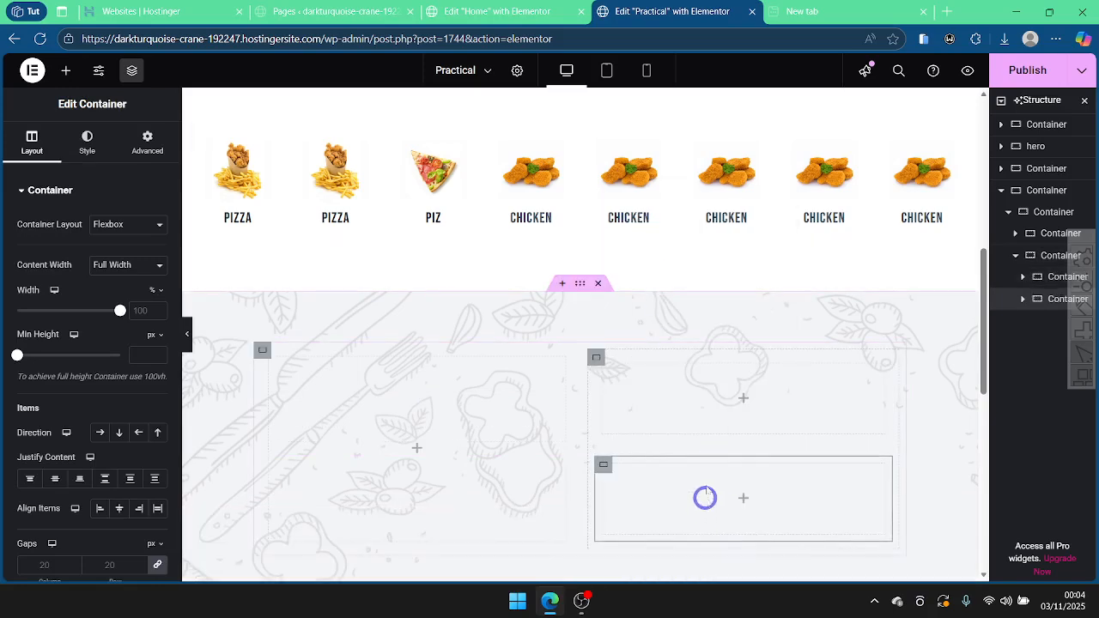
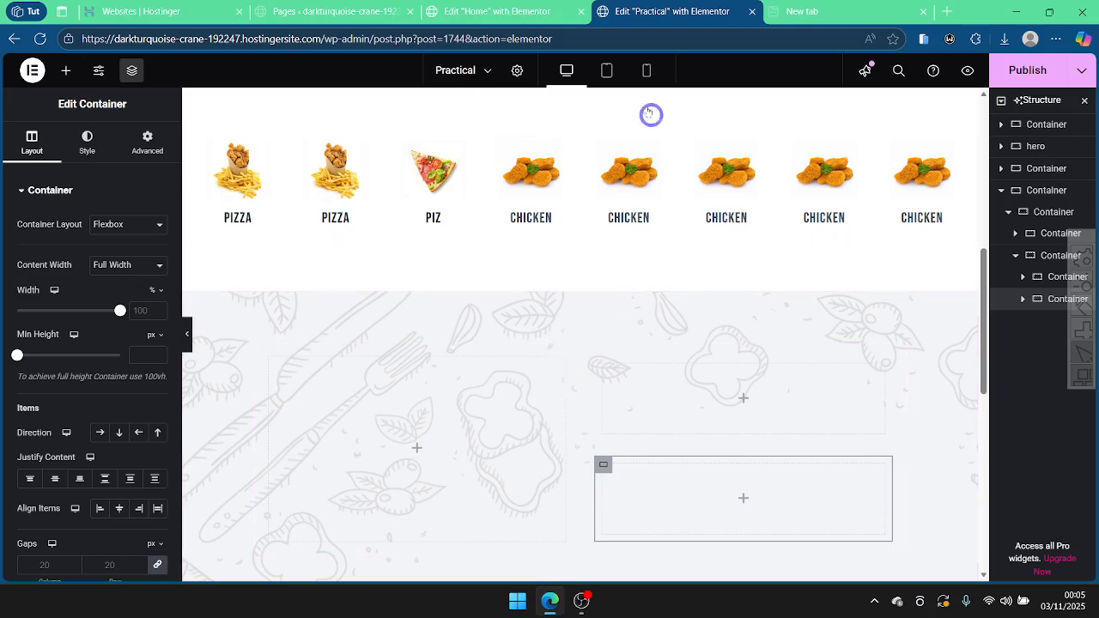
# Step: Compare the pattern's strength with the Home page and review the outer Practical container's background and overlay settings
pyautogui.click(496, 9)
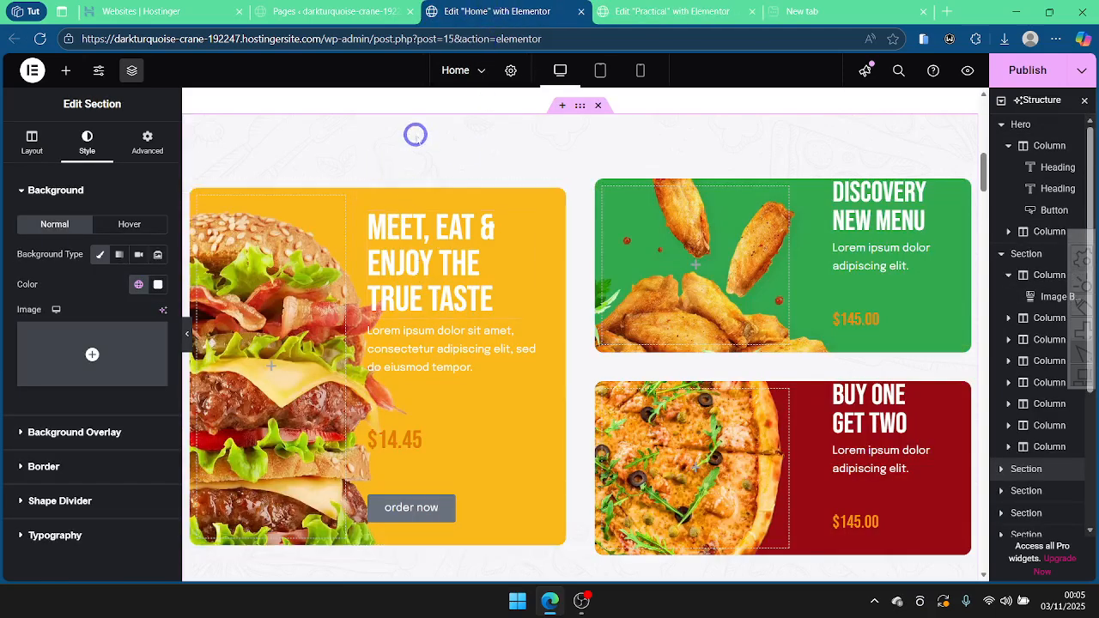
pyautogui.click(596, 8)
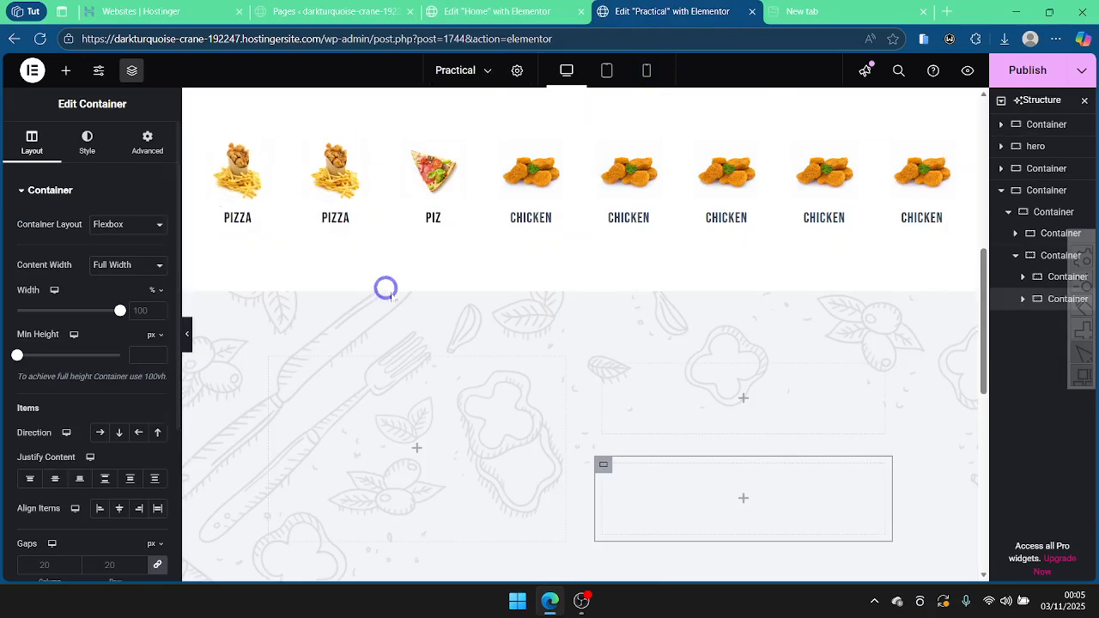
pyautogui.click(580, 285)
pyautogui.click(86, 141)
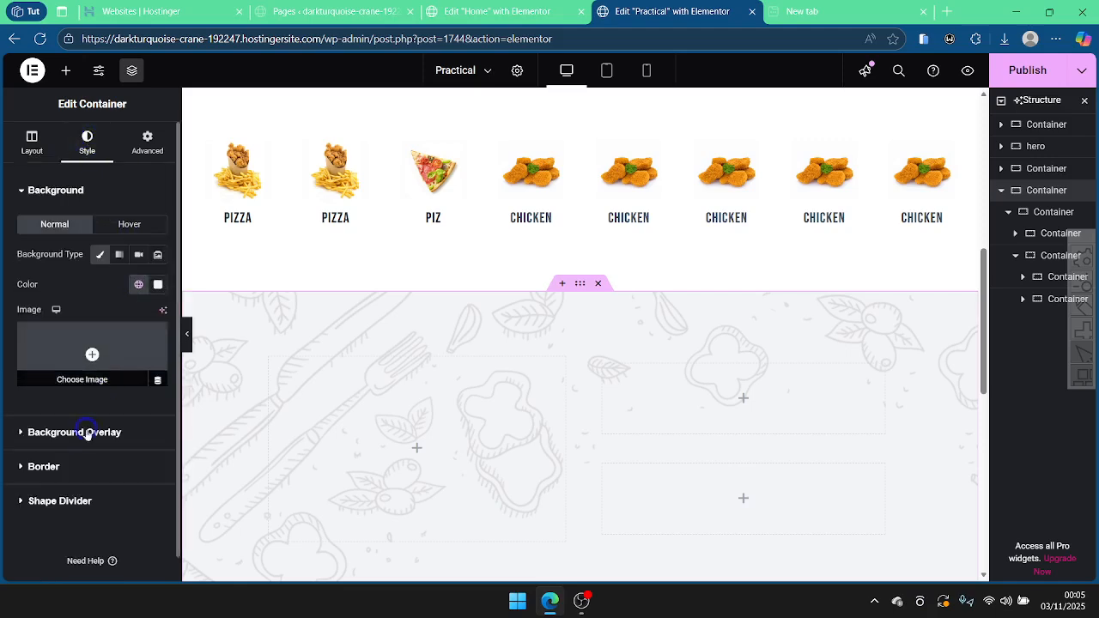
pyautogui.click(80, 423)
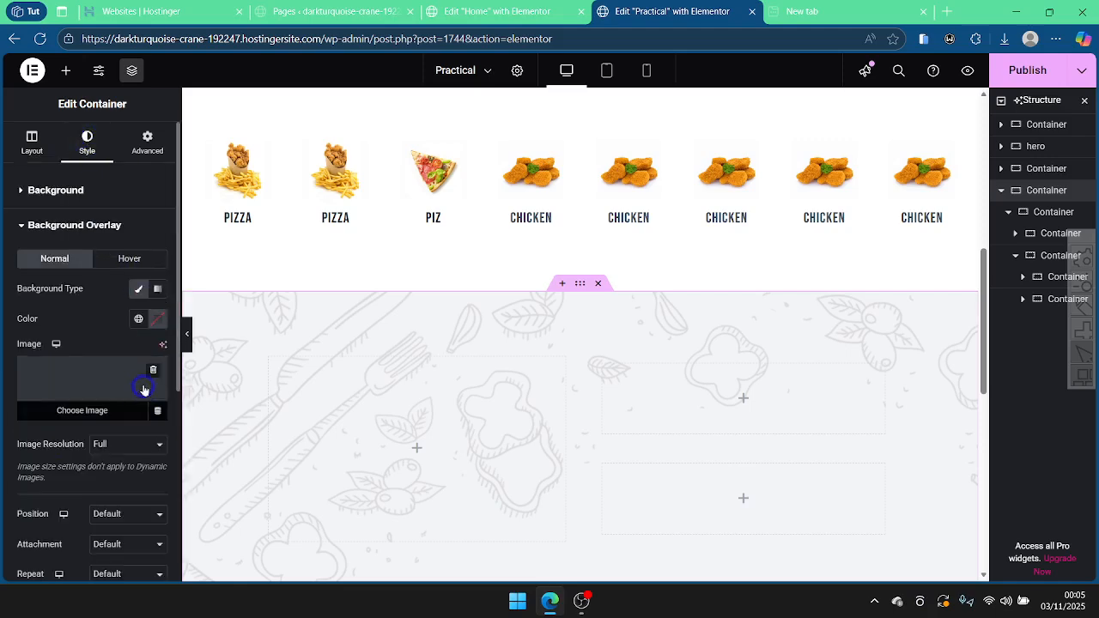
pyautogui.scroll(-2, 115, 335)
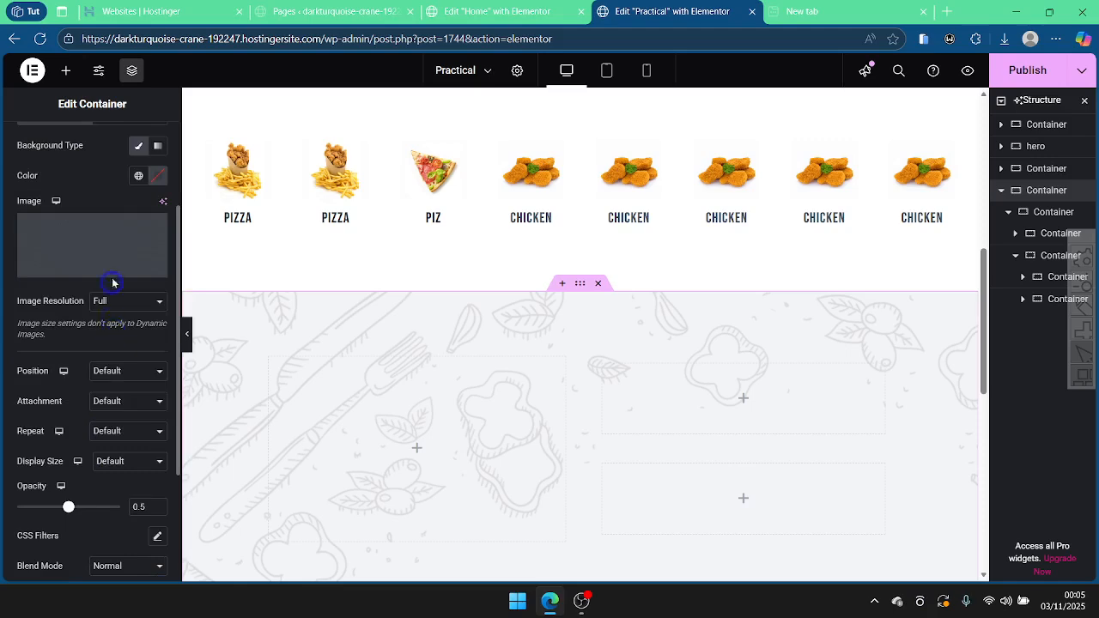
pyautogui.moveTo(105, 233)
pyautogui.scroll(-2, 106, 231)
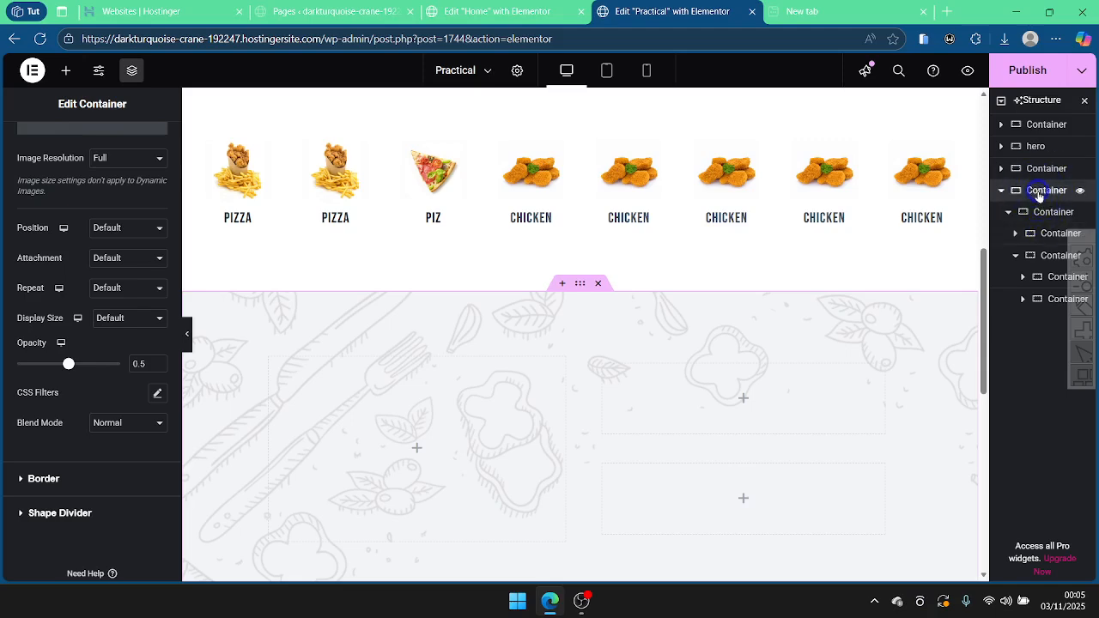
pyautogui.scroll(3, 116, 168)
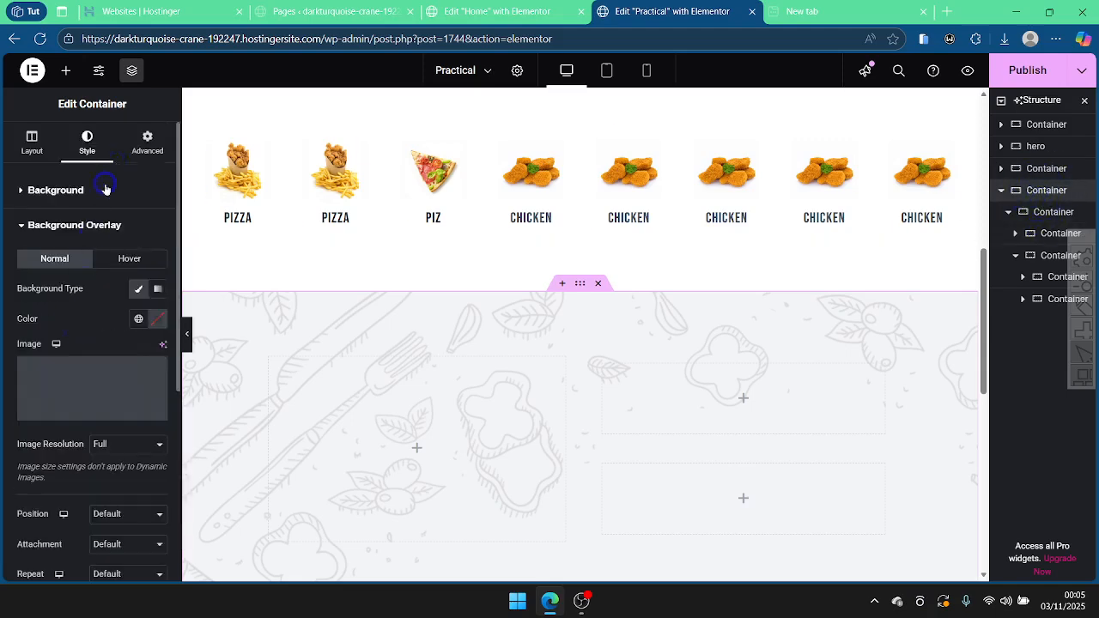
pyautogui.click(86, 190)
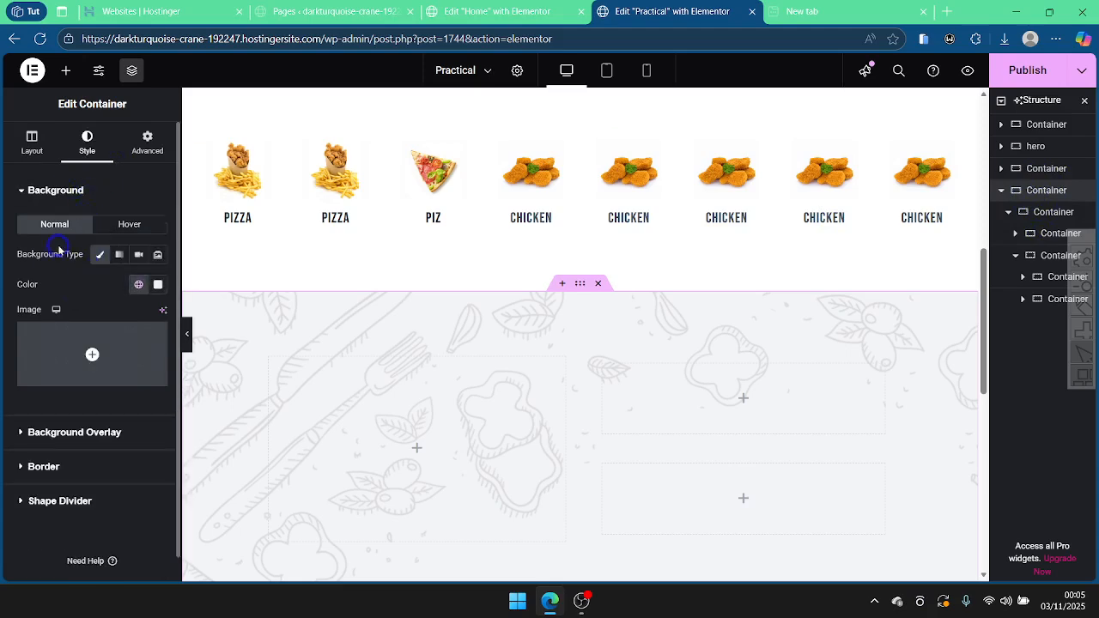
pyautogui.click(45, 186)
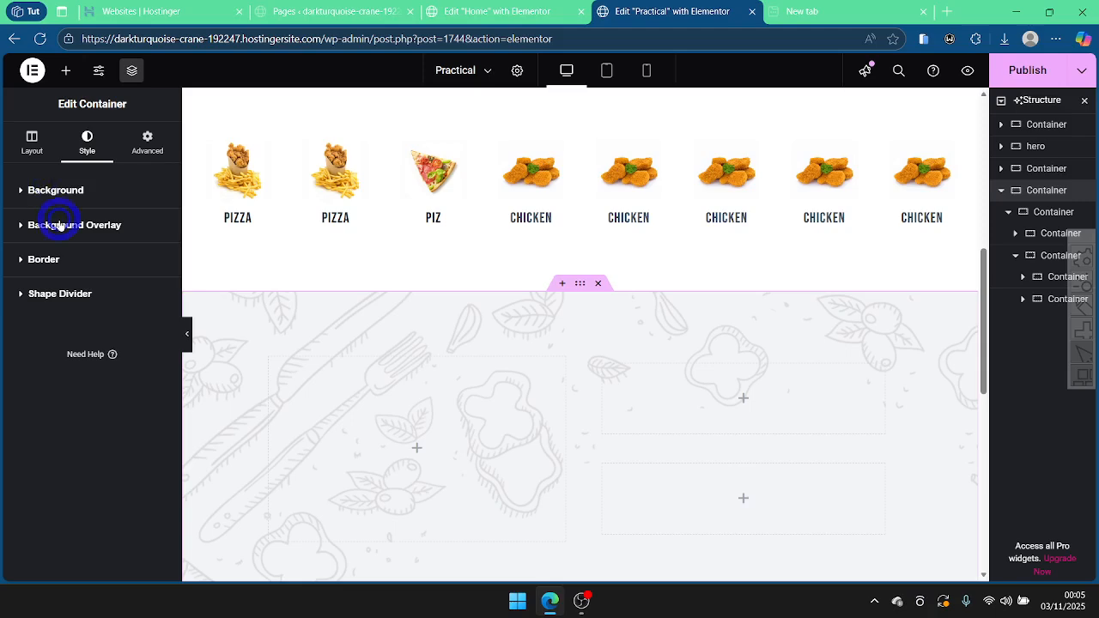
# Step: Lower the outer container's background overlay opacity to 0.15 and compare the pattern with the Home page
pyautogui.click(59, 225)
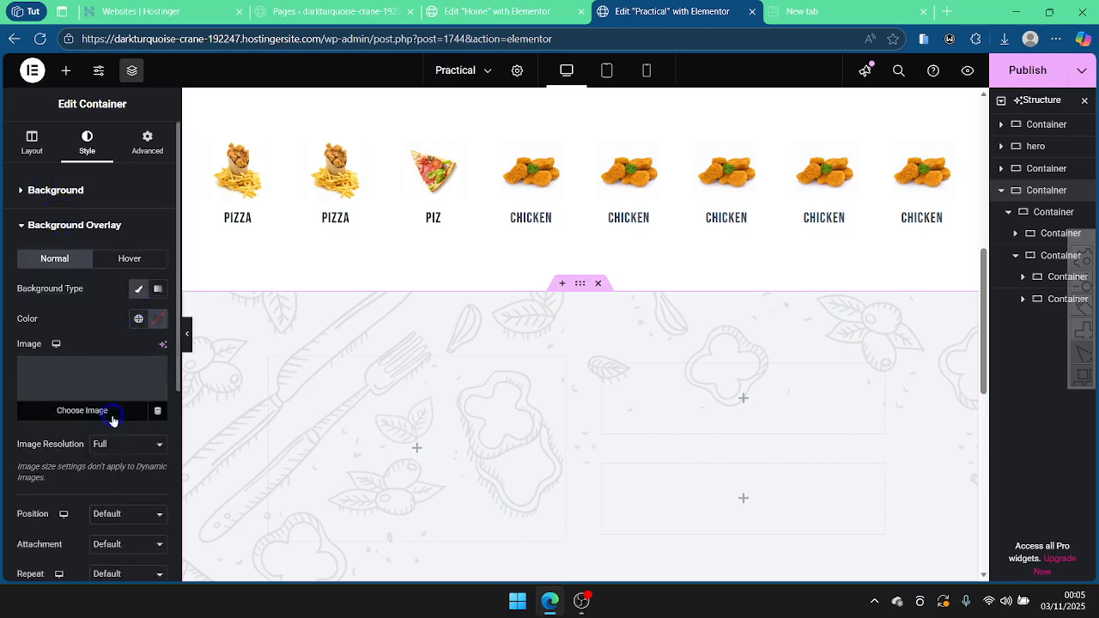
pyautogui.scroll(-3, 95, 385)
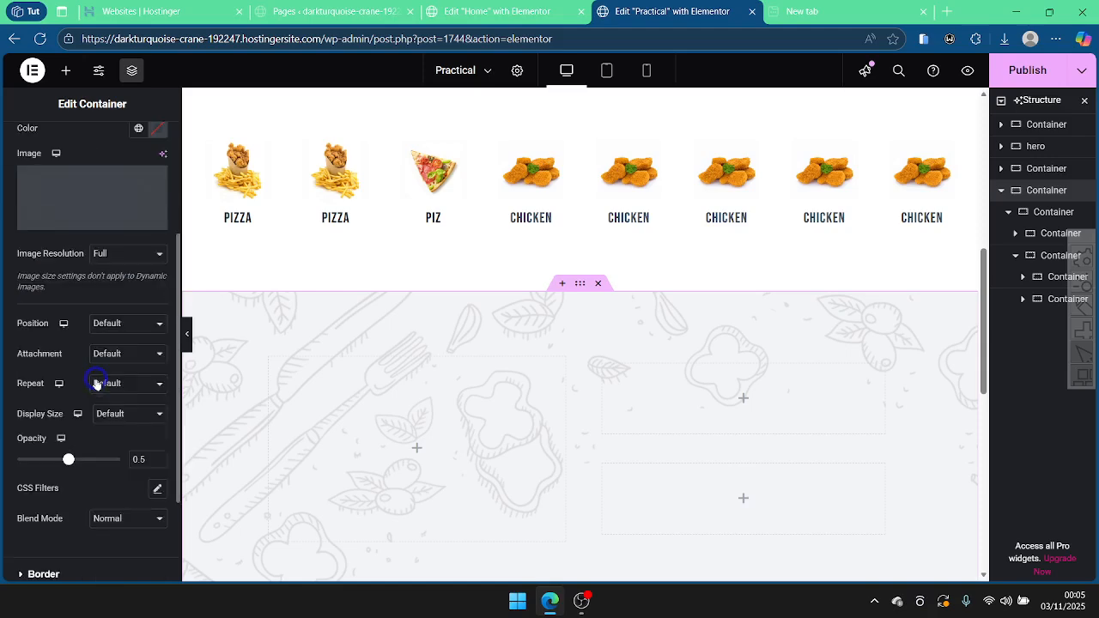
pyautogui.click(157, 464)
pyautogui.click(157, 464)
pyautogui.click(158, 464)
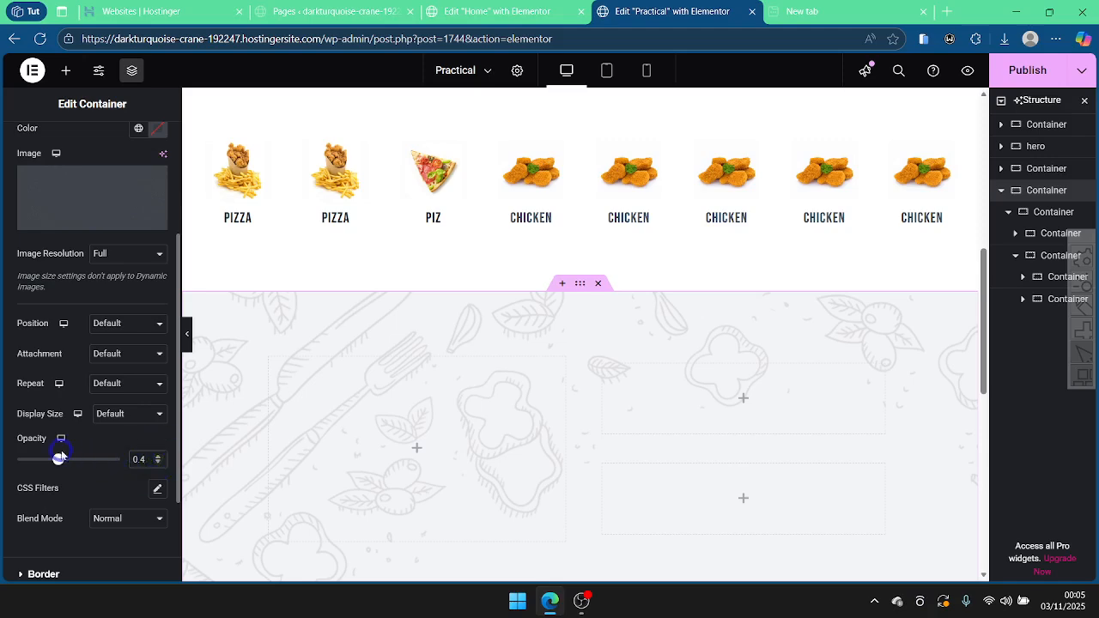
pyautogui.moveTo(29, 461); pyautogui.dragTo(13, 458)
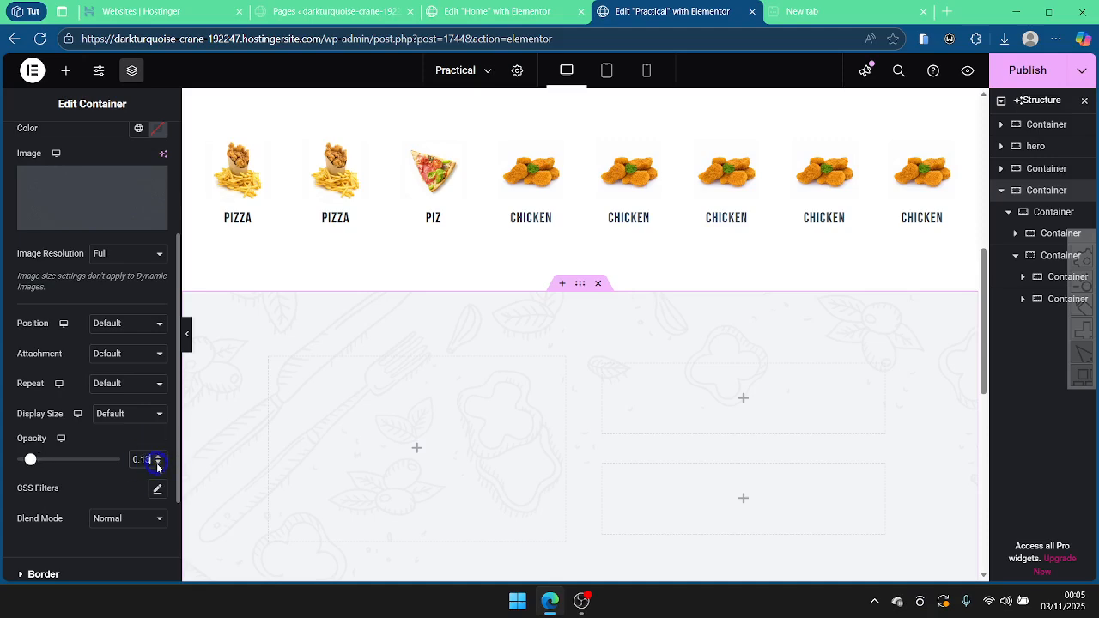
pyautogui.click(157, 464)
pyautogui.click(157, 464)
pyautogui.click(159, 459)
pyautogui.click(159, 458)
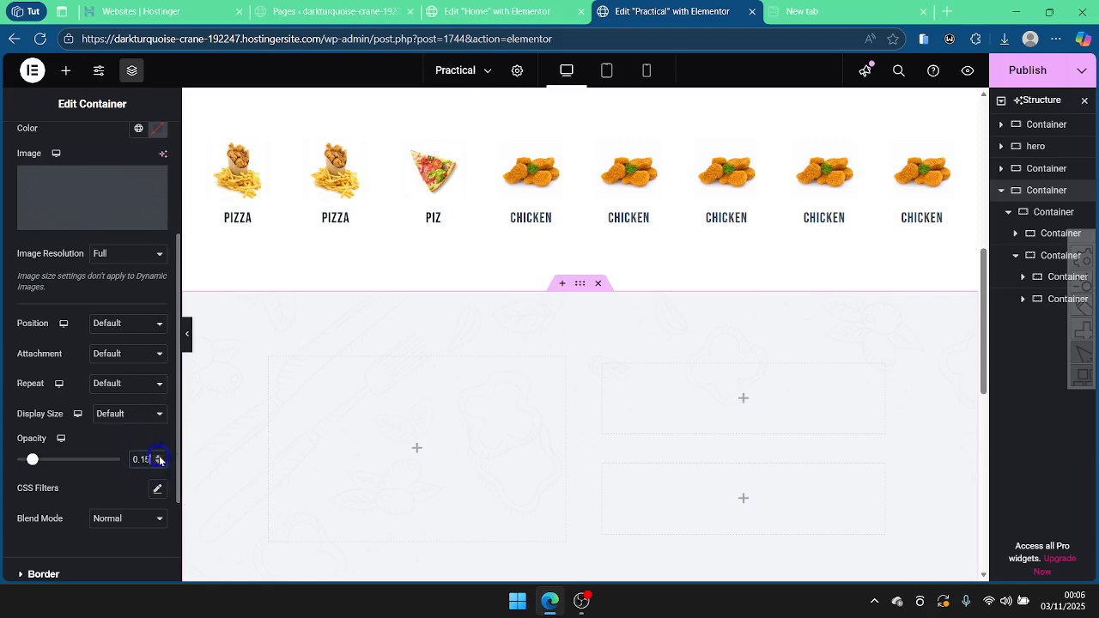
pyautogui.click(505, 7)
pyautogui.click(652, 10)
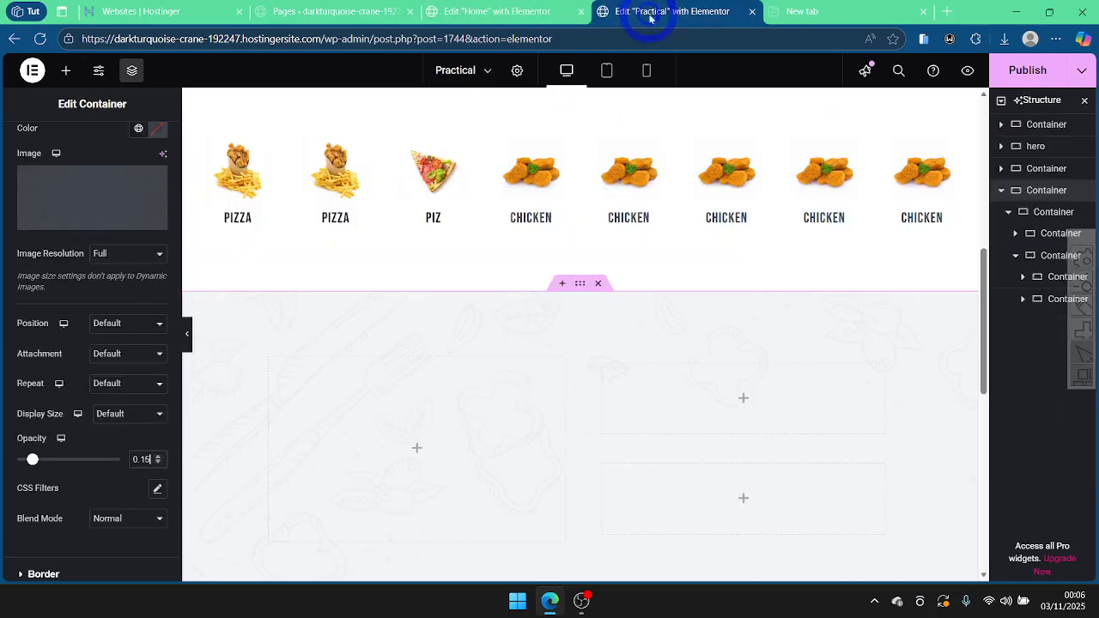
# Step: Set the outer patterned container's column and row gaps to 0 px
pyautogui.scroll(-3, 621, 378)
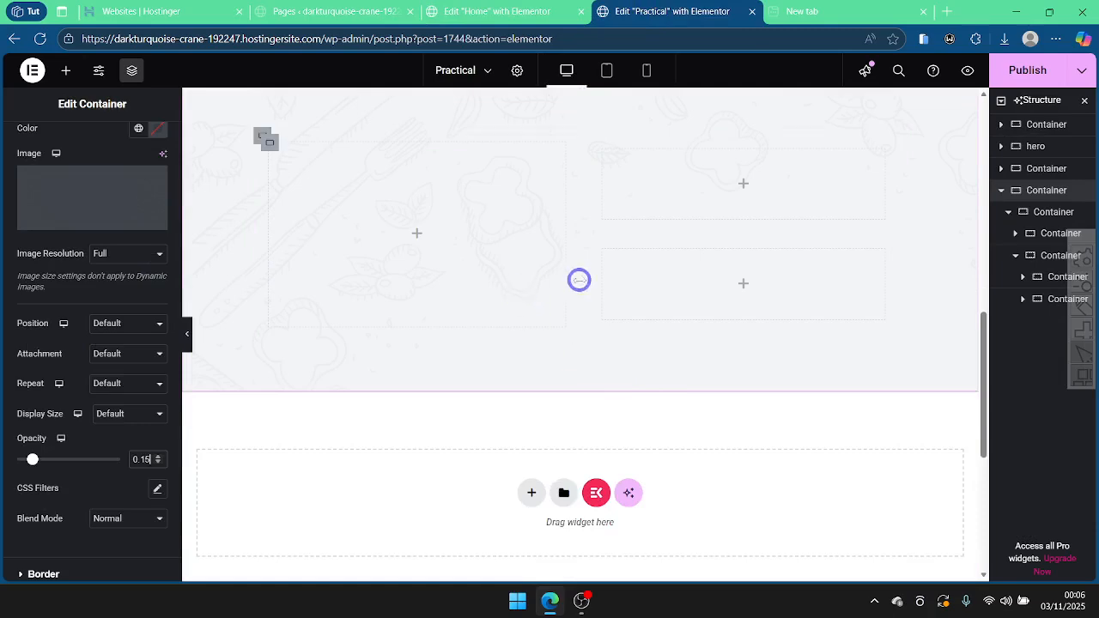
pyautogui.scroll(3, 69, 245)
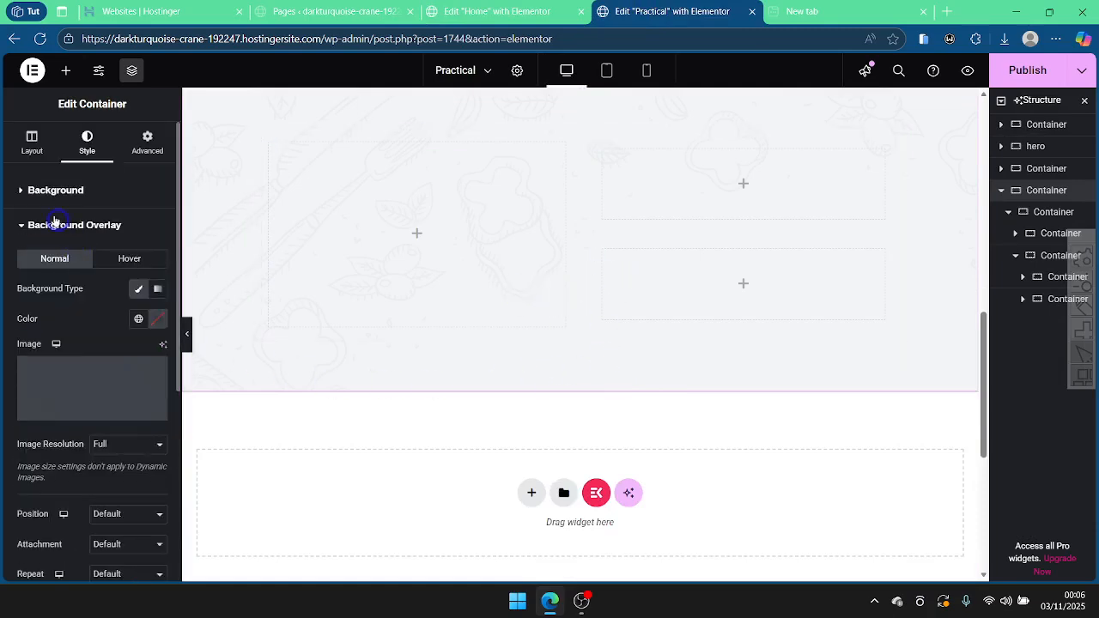
pyautogui.click(26, 131)
pyautogui.scroll(-2, 140, 474)
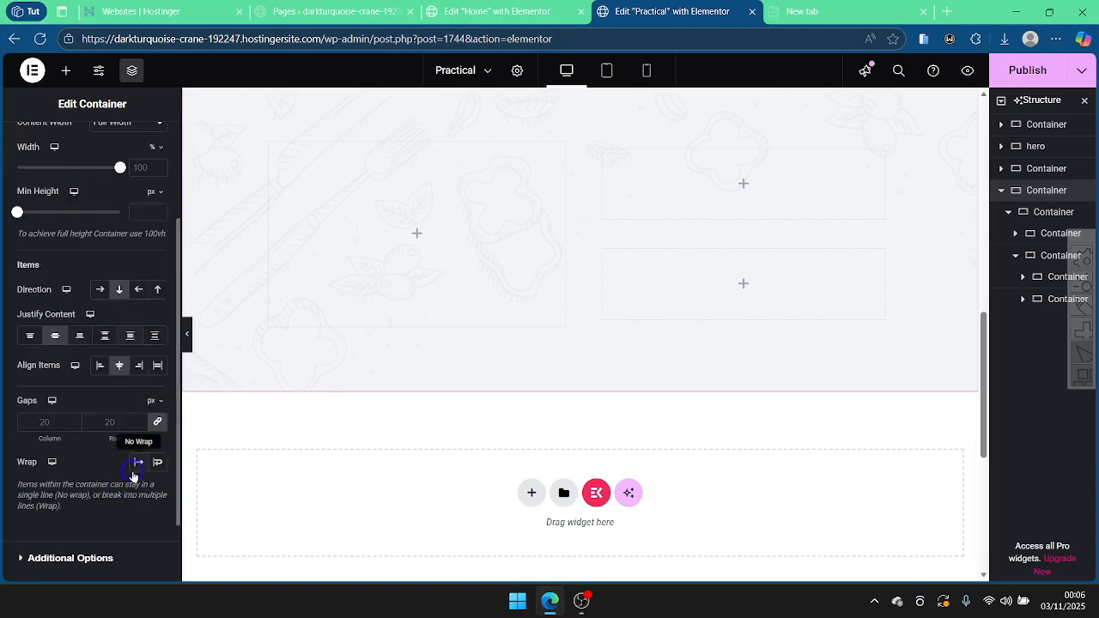
pyautogui.click(157, 424)
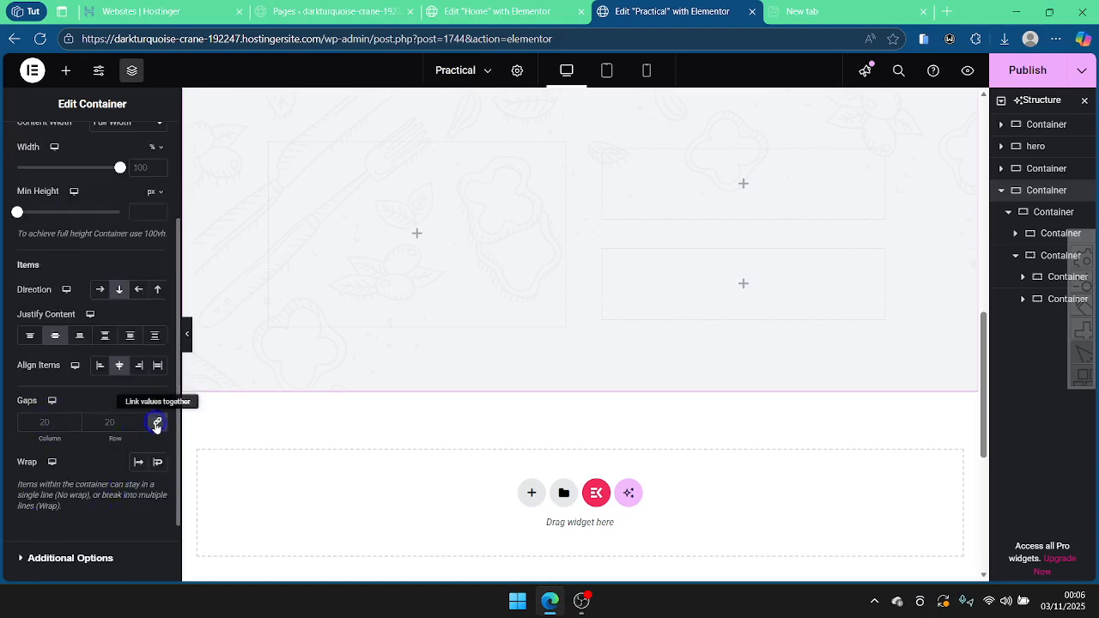
pyautogui.click(38, 416)
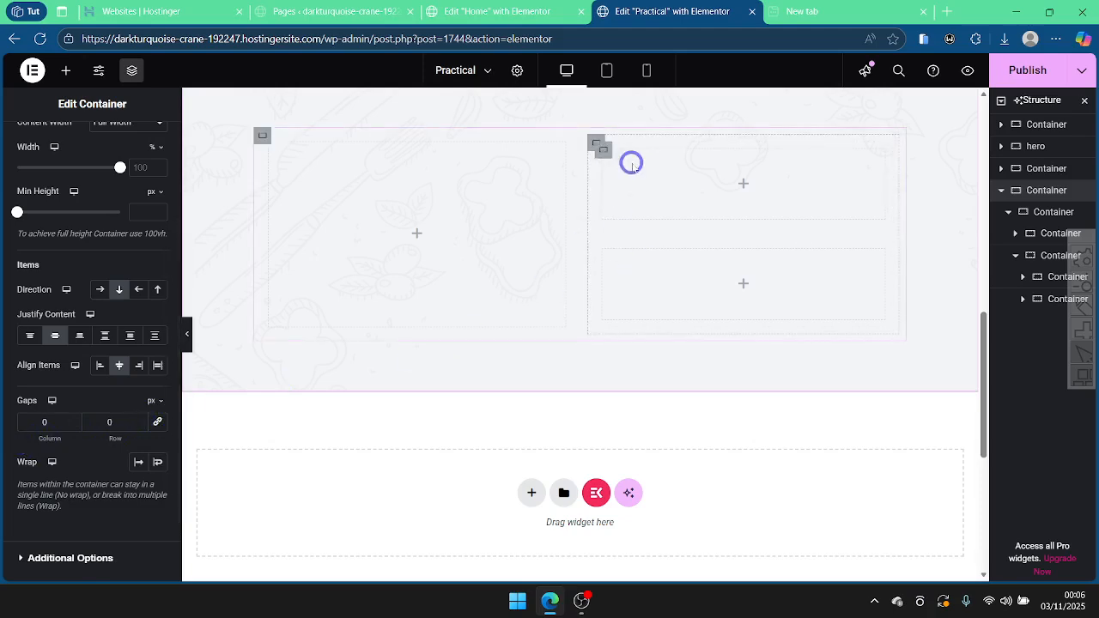
# Step: Set the column and row gaps to 0 px on the boxed inner container and on both of its column containers
pyautogui.click(1042, 213)
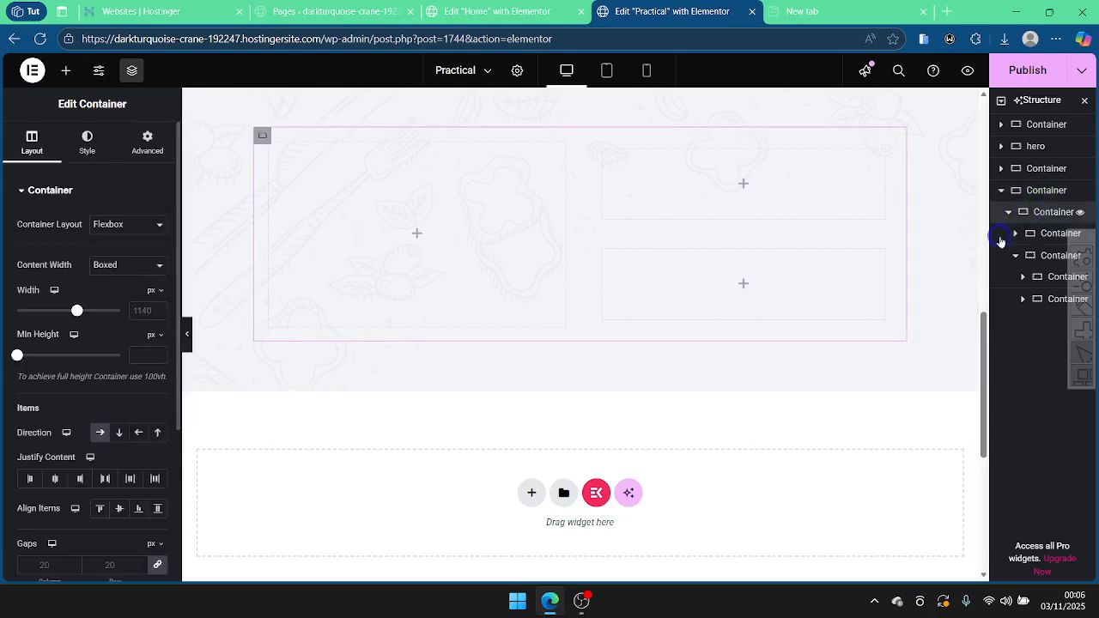
pyautogui.click(156, 565)
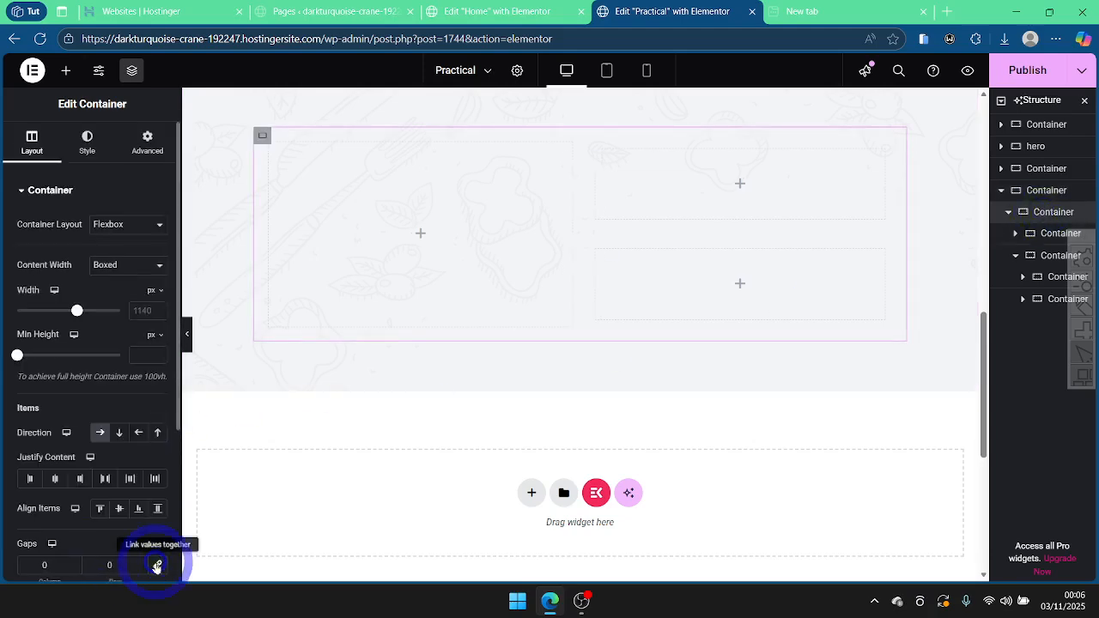
pyautogui.click(1032, 236)
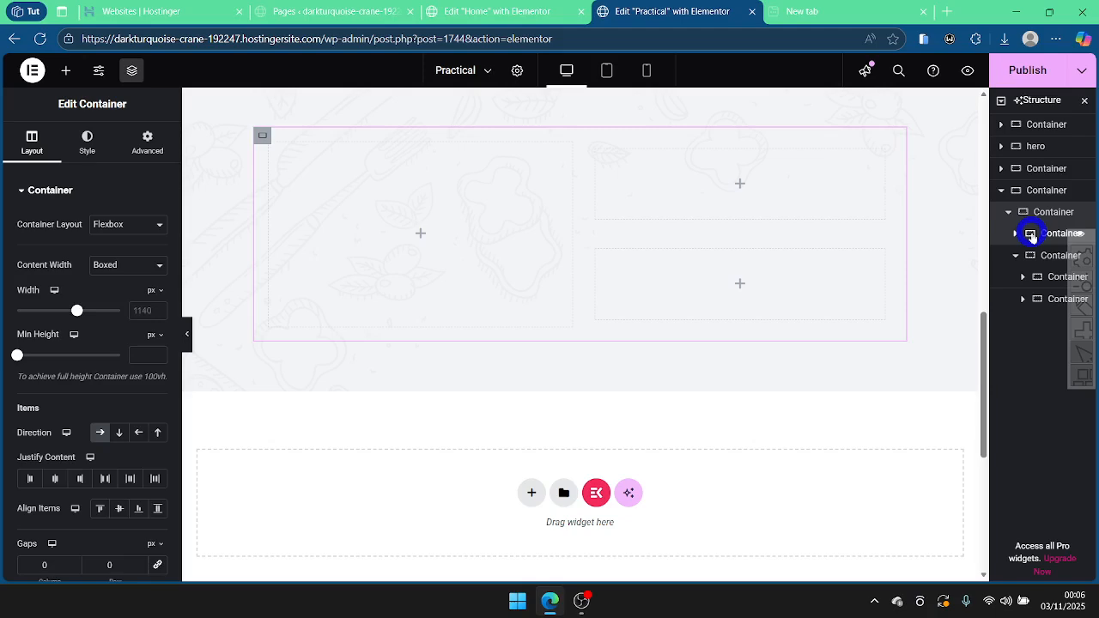
pyautogui.click(156, 565)
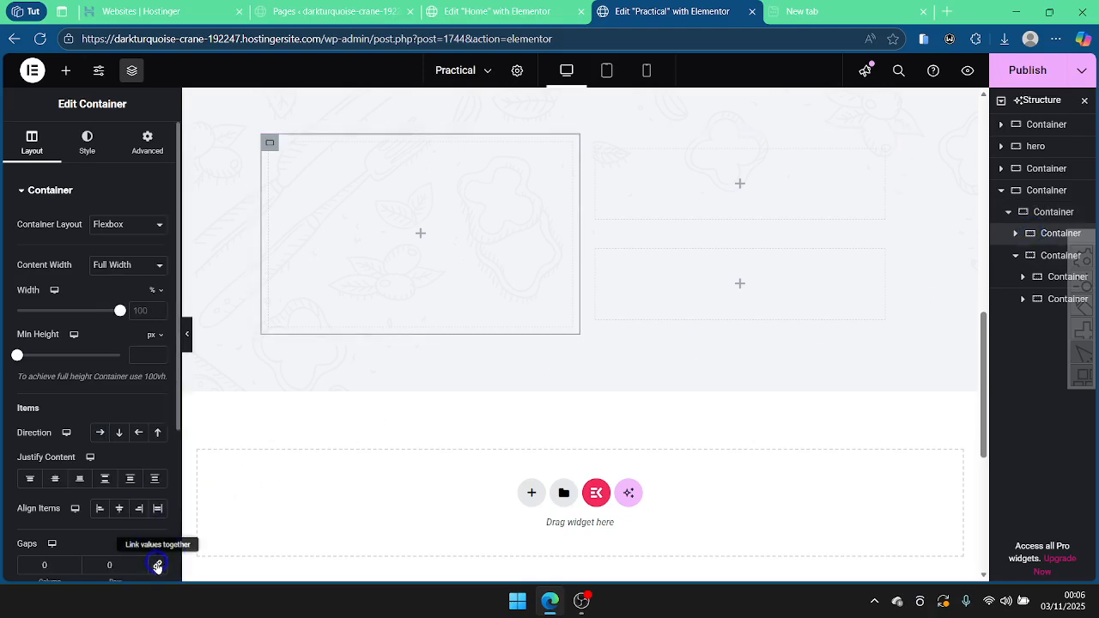
pyautogui.click(1053, 258)
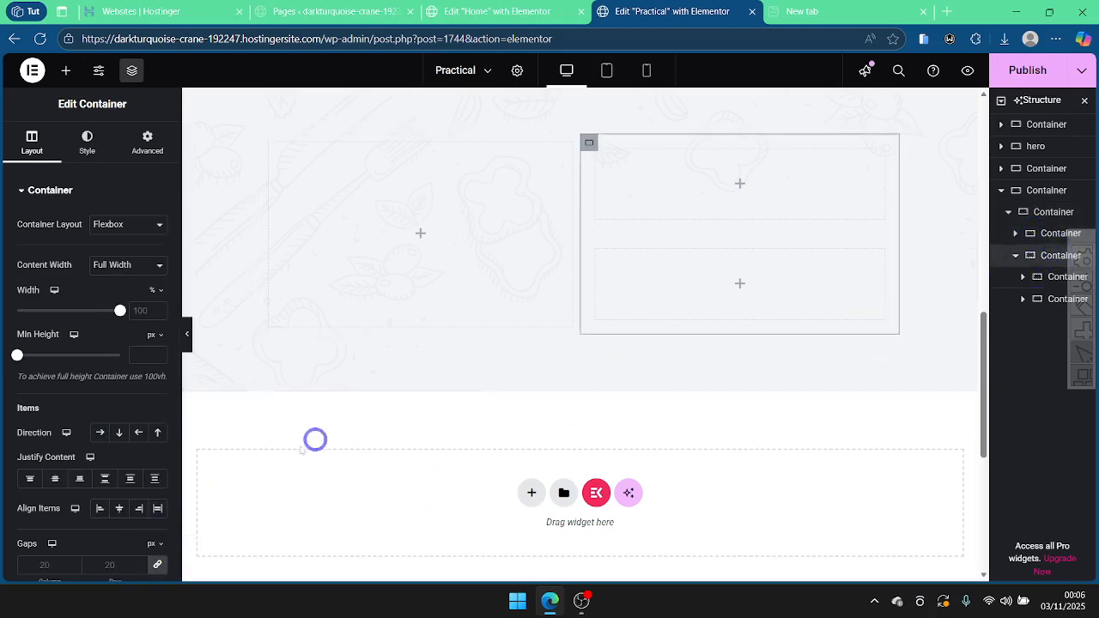
pyautogui.click(158, 567)
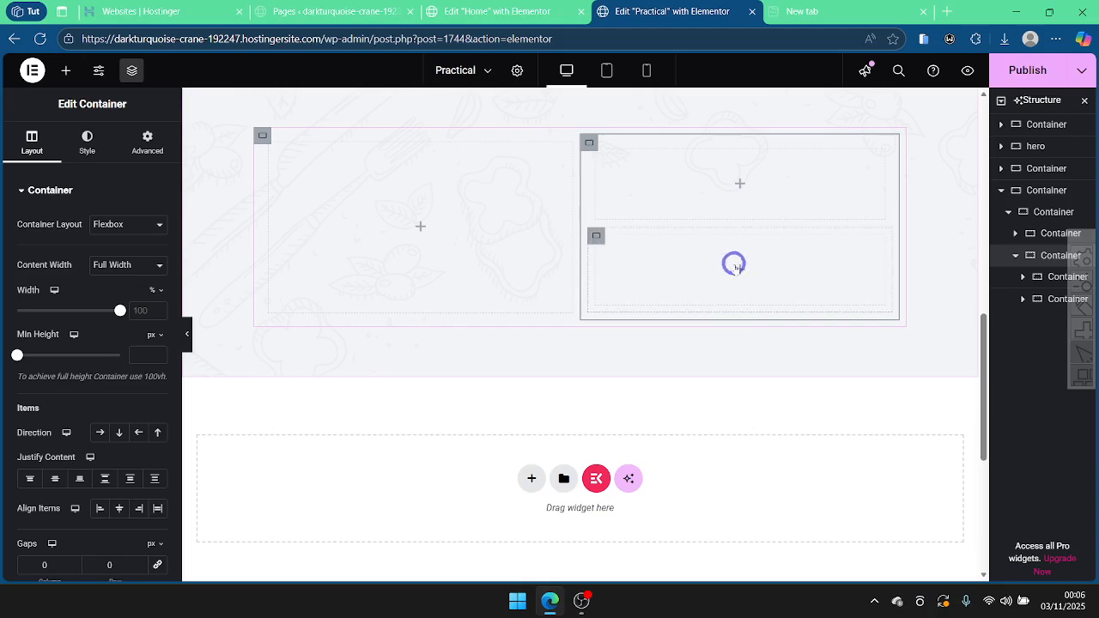
# Step: Examine the background image and style settings of the Home page's yellow burger card, leaving them unmodified, and return to the Practical page
pyautogui.scroll(2, 734, 262)
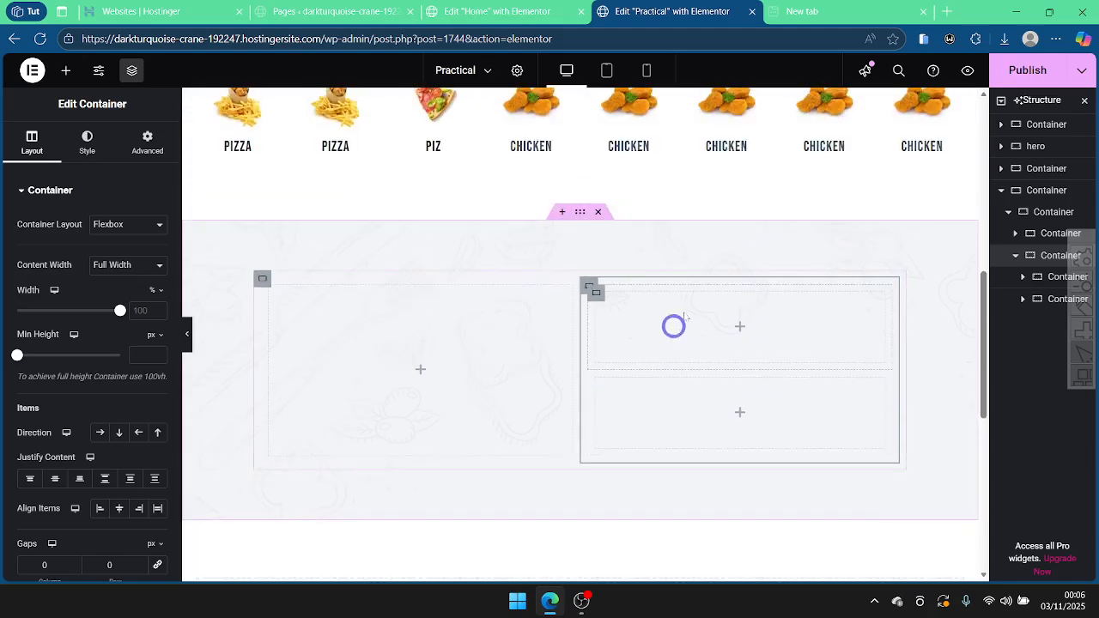
pyautogui.click(516, 8)
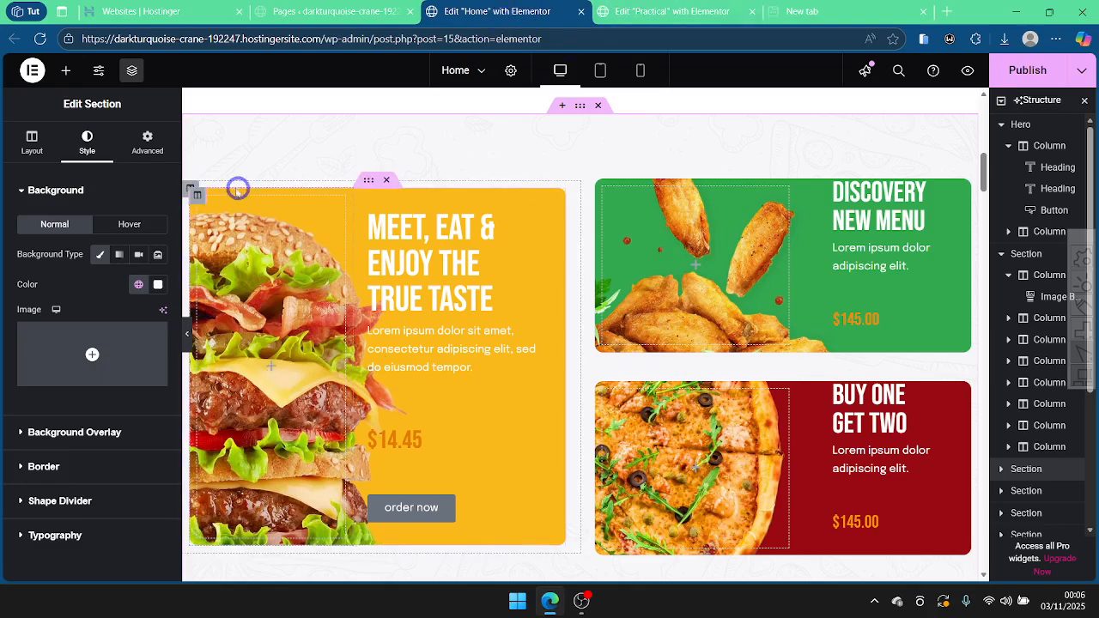
pyautogui.click(370, 180)
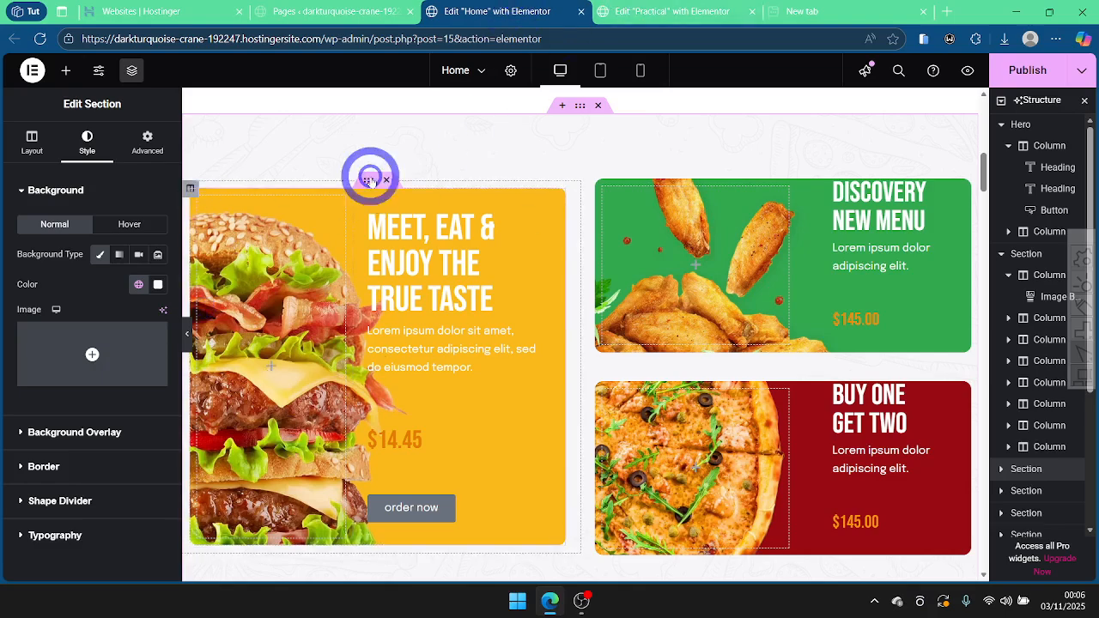
pyautogui.click(79, 150)
pyautogui.click(75, 354)
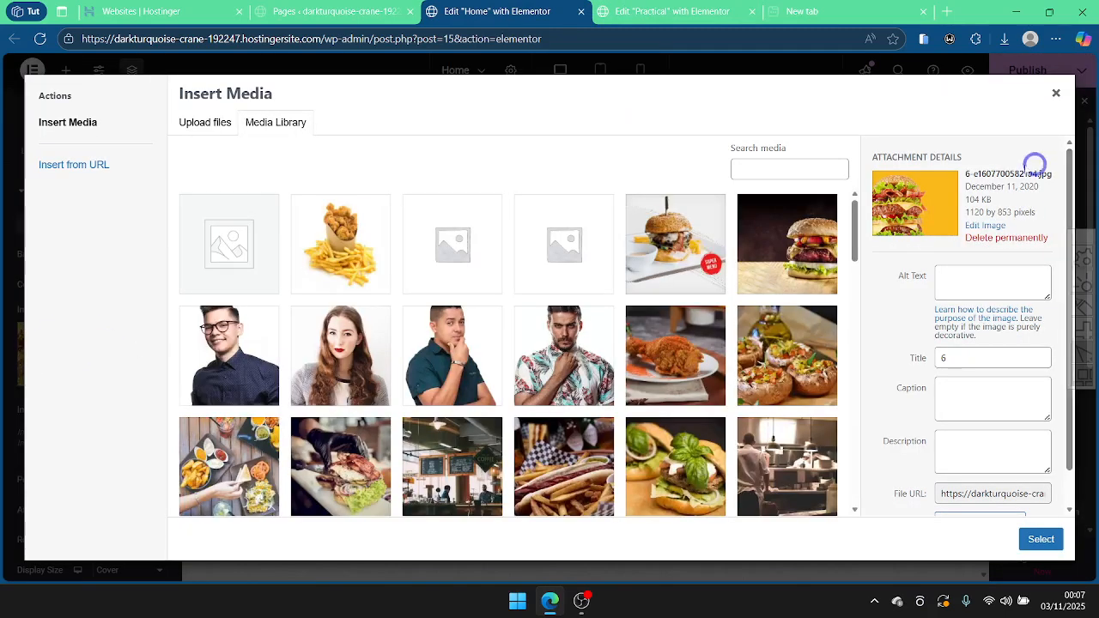
pyautogui.click(1056, 93)
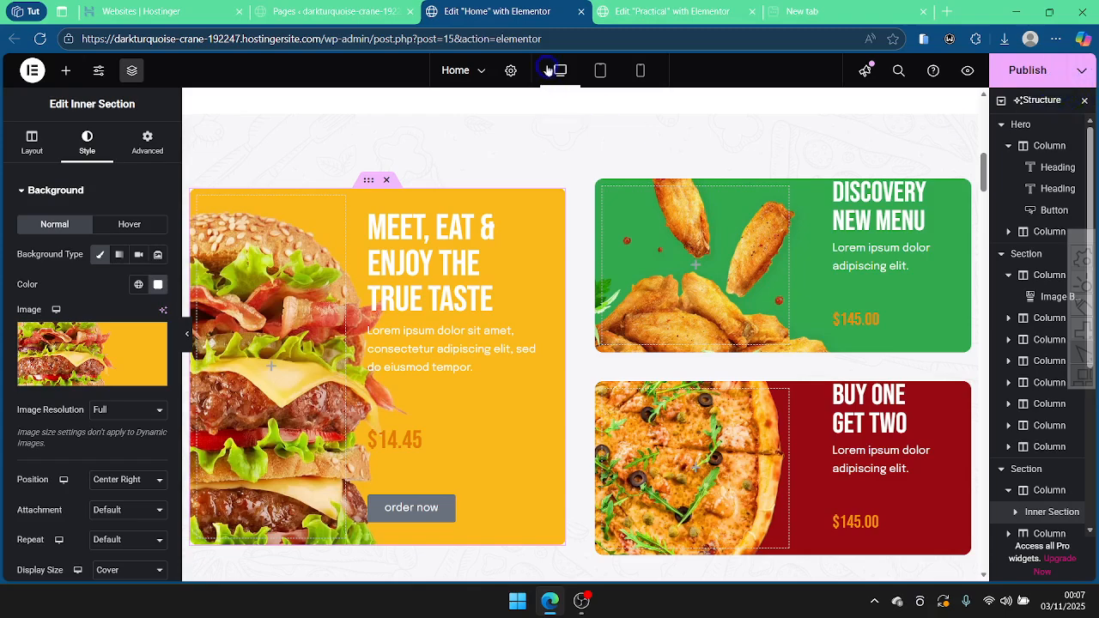
pyautogui.click(669, 11)
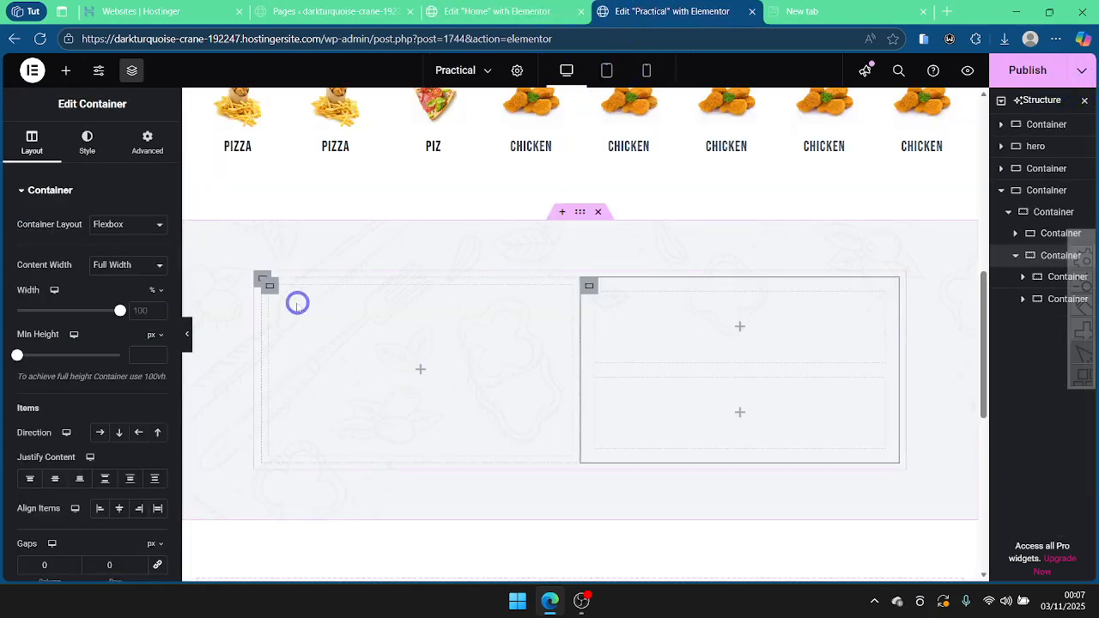
# Step: Give the first column container a classic background using the yellow burger image 6-e1607700582104.jpg from the media library
pyautogui.click(269, 286)
pyautogui.click(87, 142)
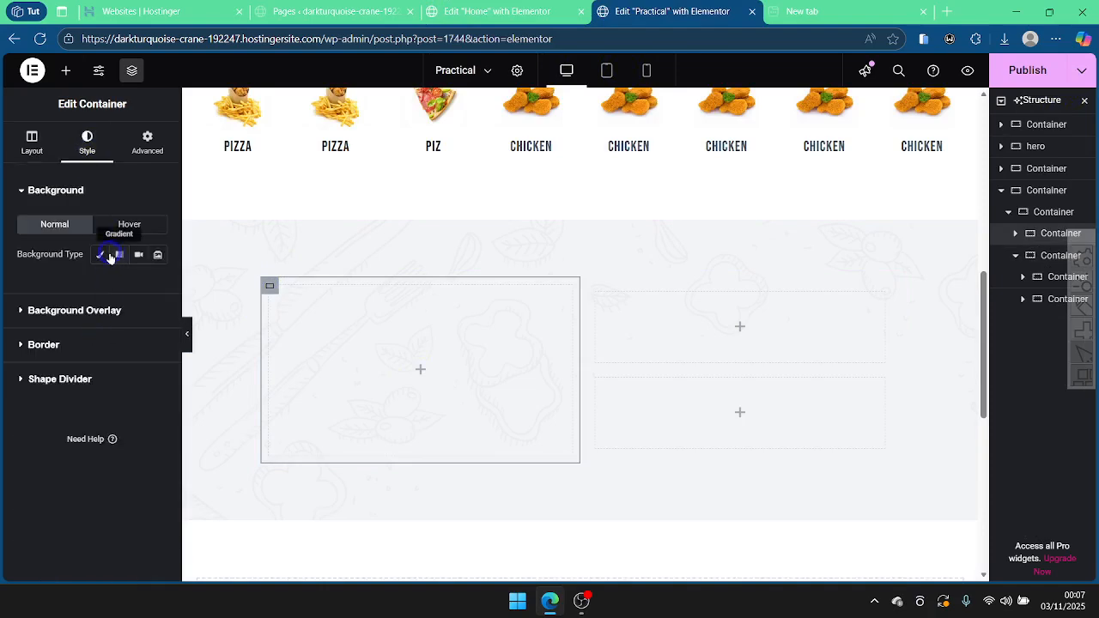
pyautogui.click(100, 255)
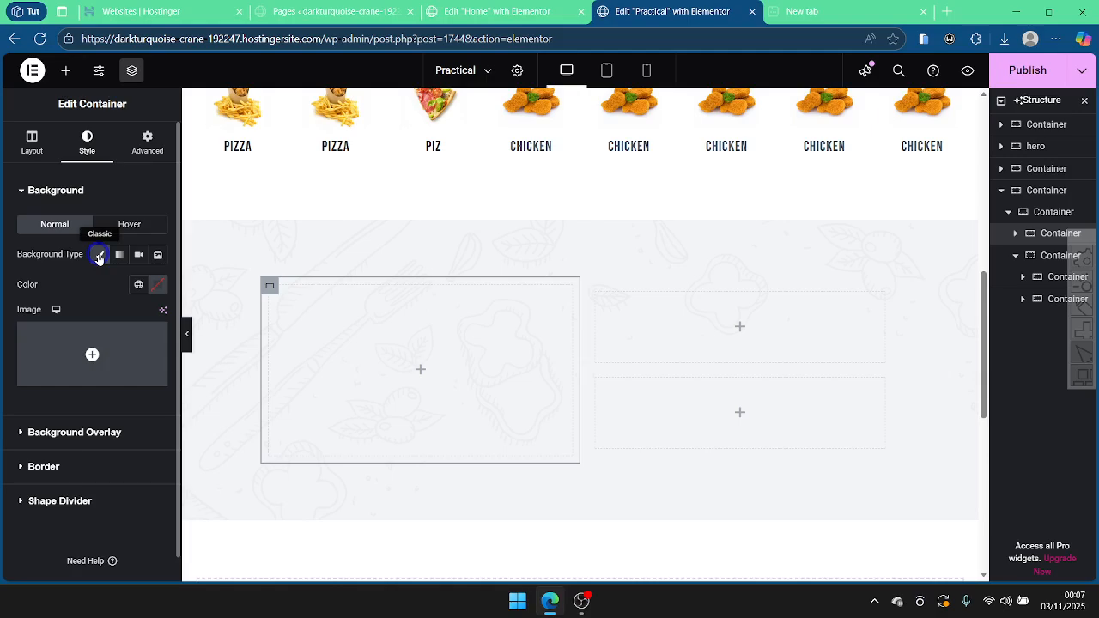
pyautogui.click(89, 351)
pyautogui.scroll(-2, 504, 282)
pyautogui.scroll(-10, 504, 281)
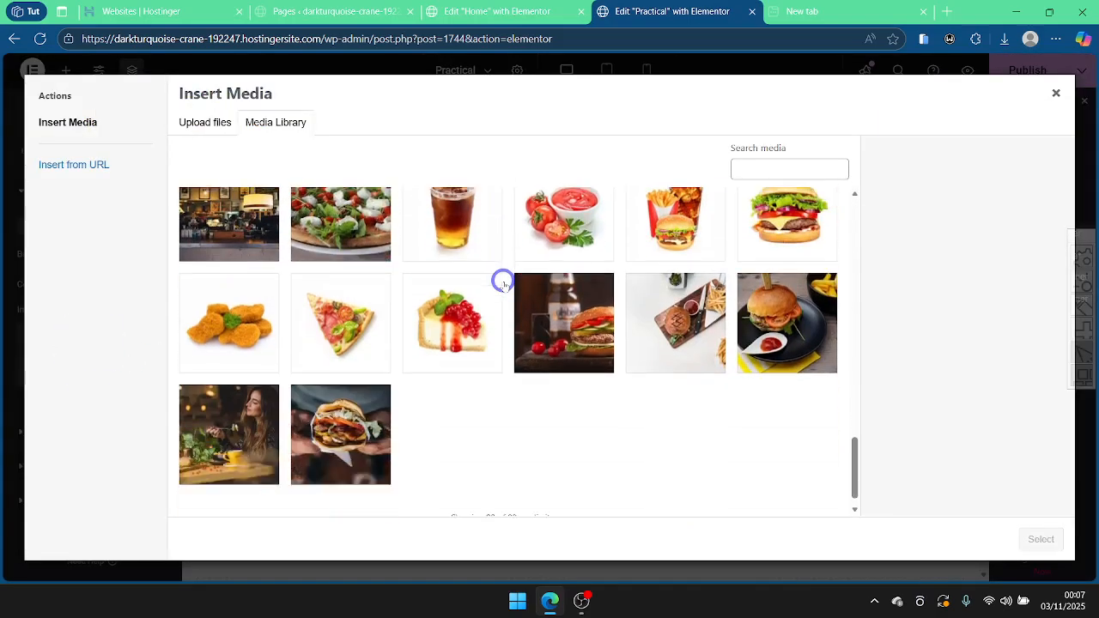
pyautogui.scroll(8, 504, 281)
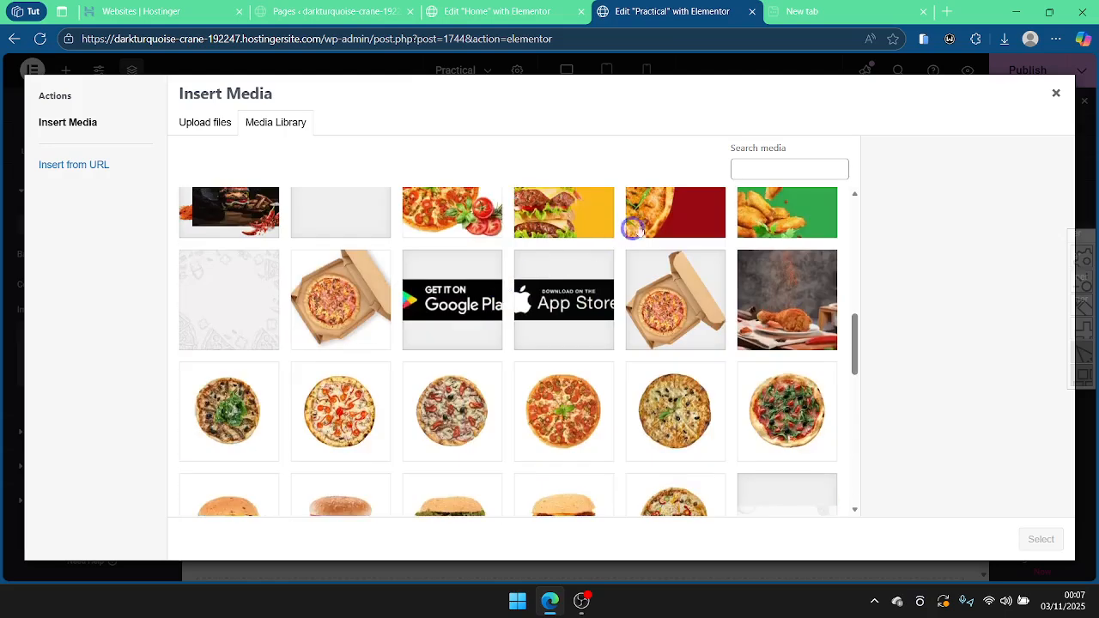
pyautogui.click(563, 220)
pyautogui.scroll(2, 564, 225)
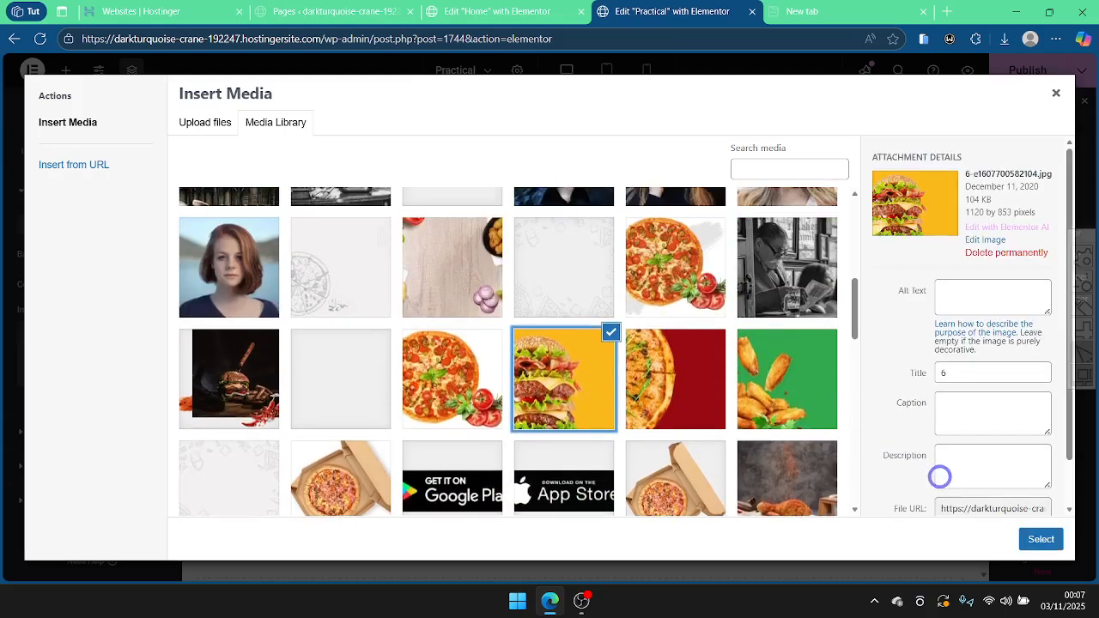
pyautogui.click(1040, 539)
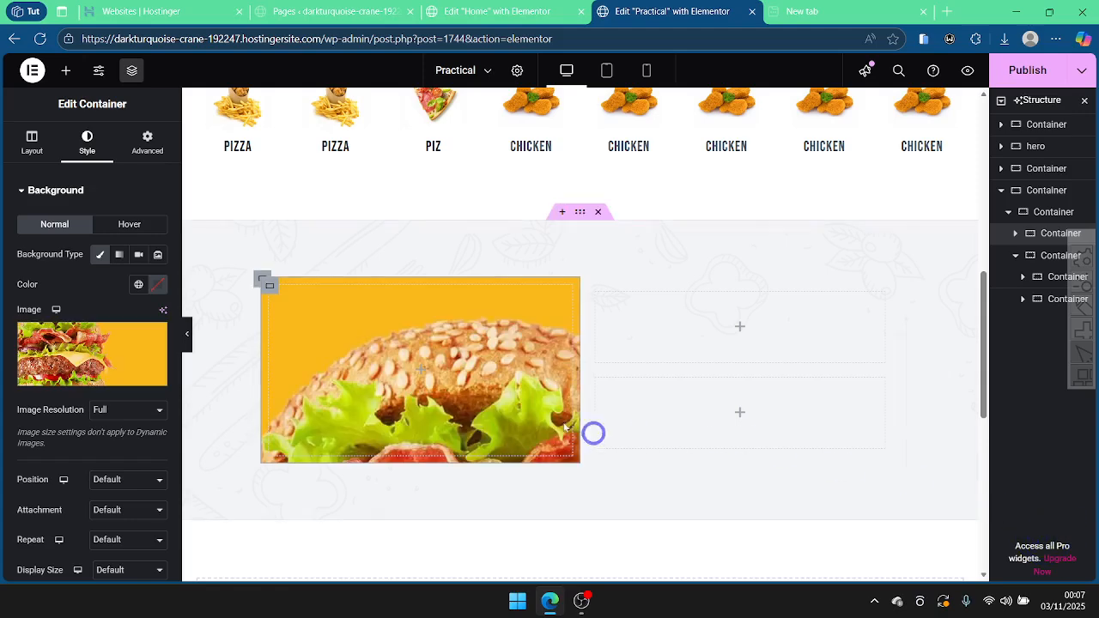
# Step: Set the burger background image's position to Center Center, repeat to No-repeat and display size to Cover
pyautogui.click(106, 484)
pyautogui.click(116, 302)
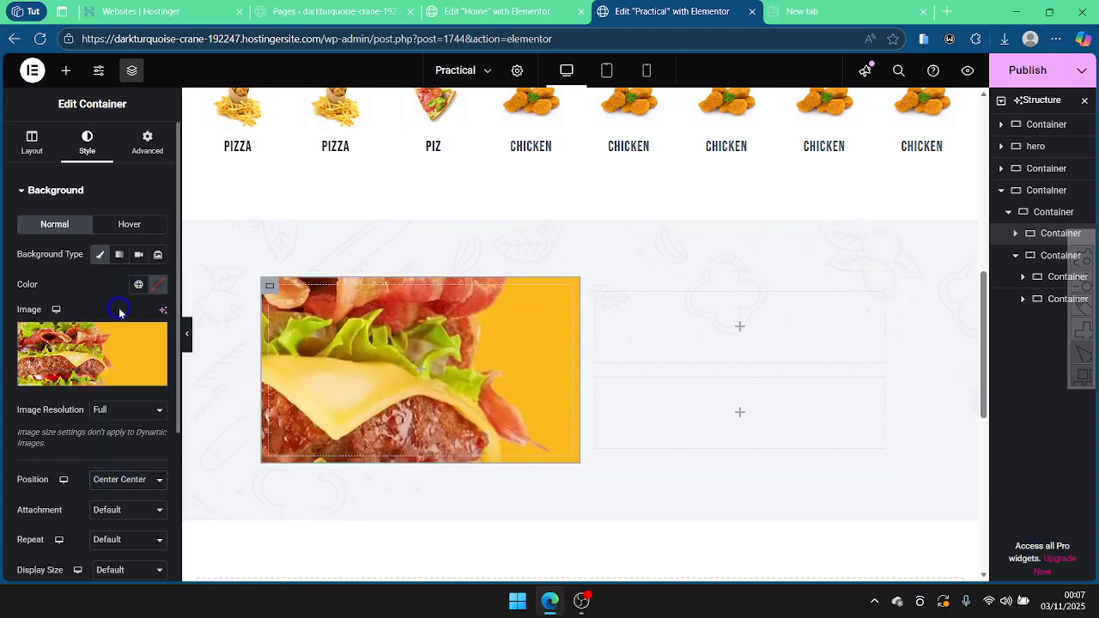
pyautogui.click(115, 548)
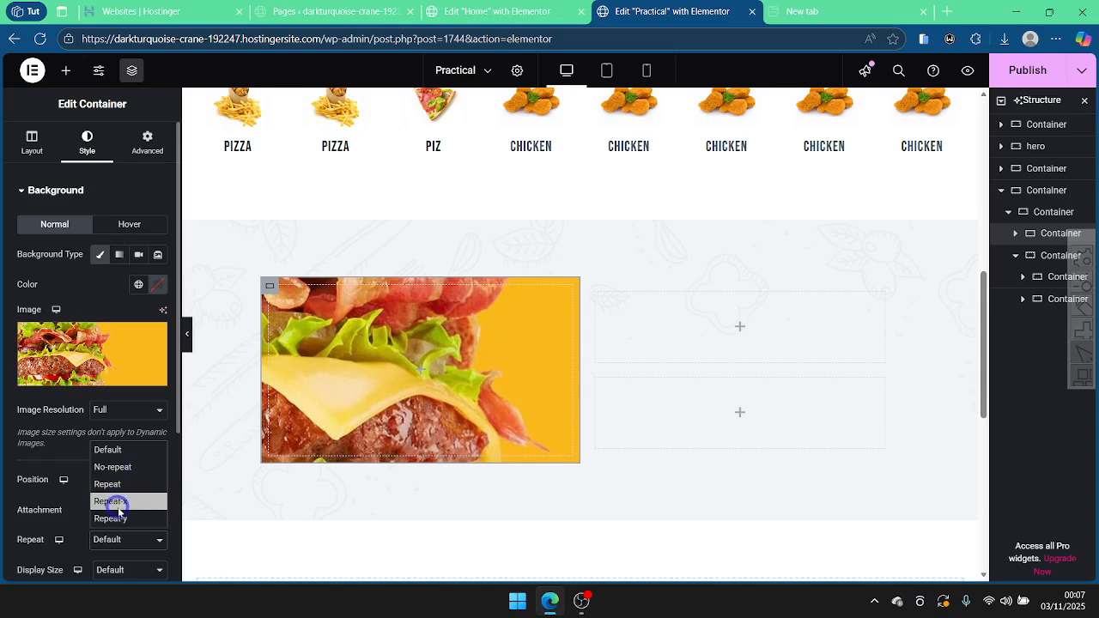
pyautogui.click(120, 452)
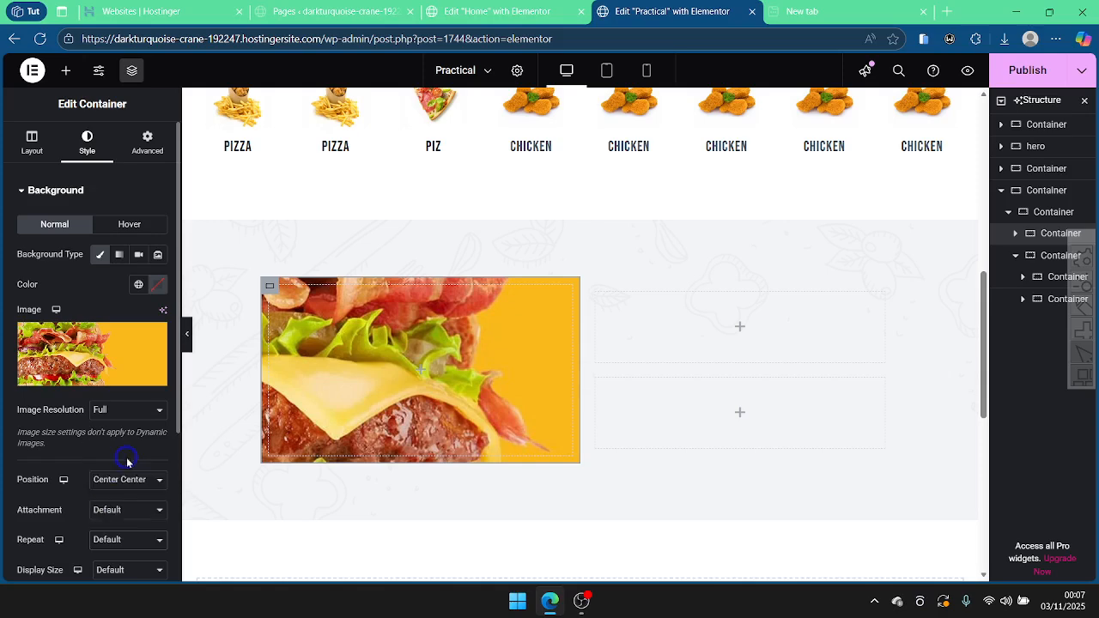
pyautogui.click(125, 533)
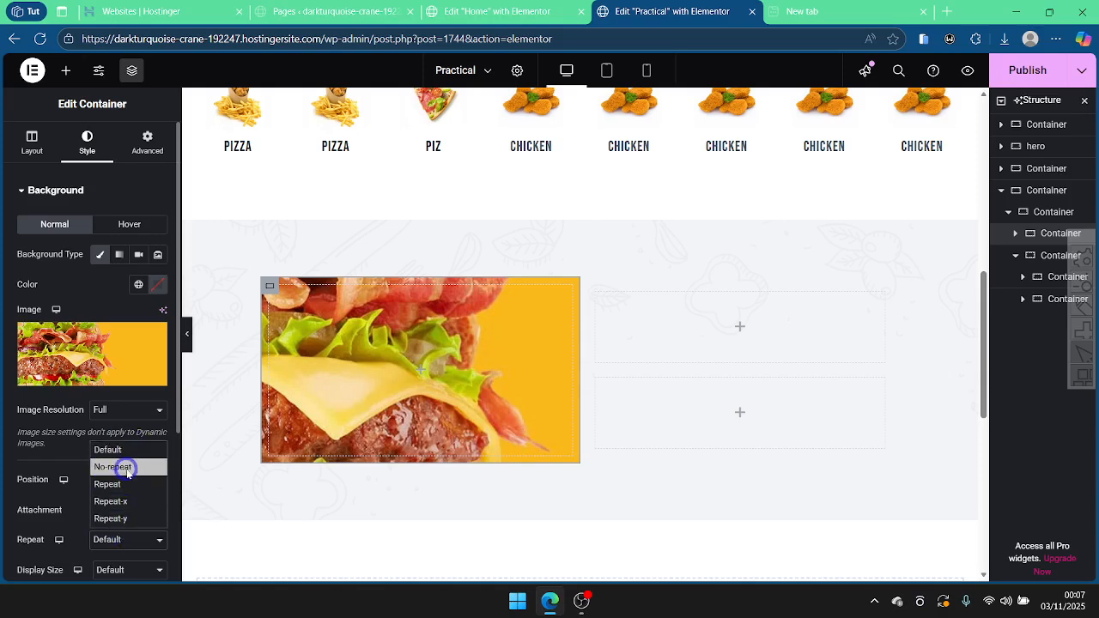
pyautogui.click(128, 466)
pyautogui.click(127, 570)
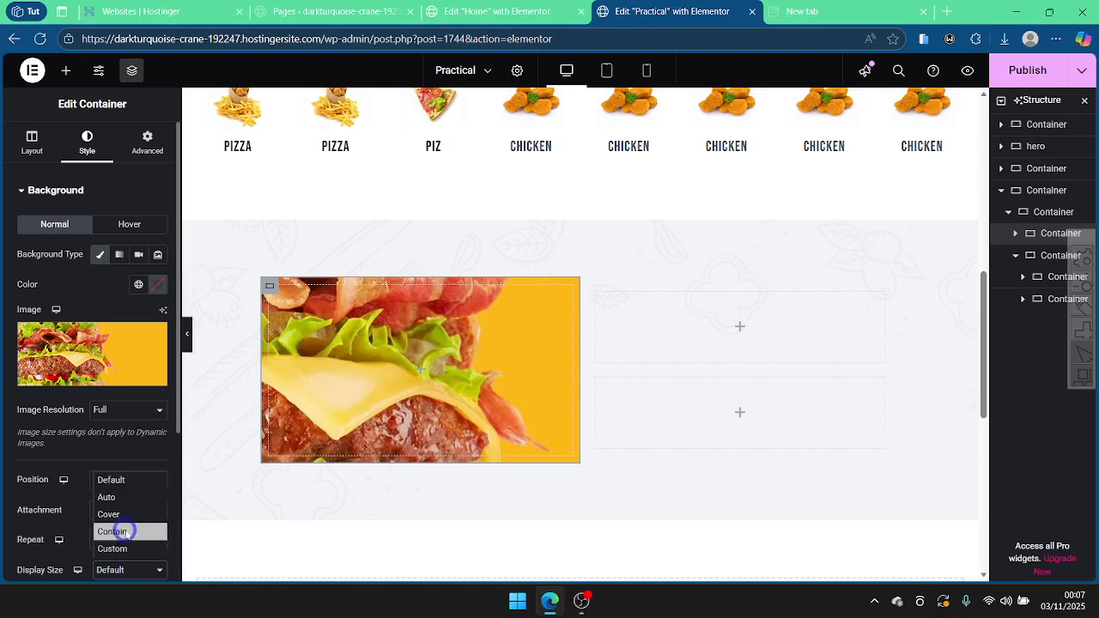
pyautogui.click(125, 515)
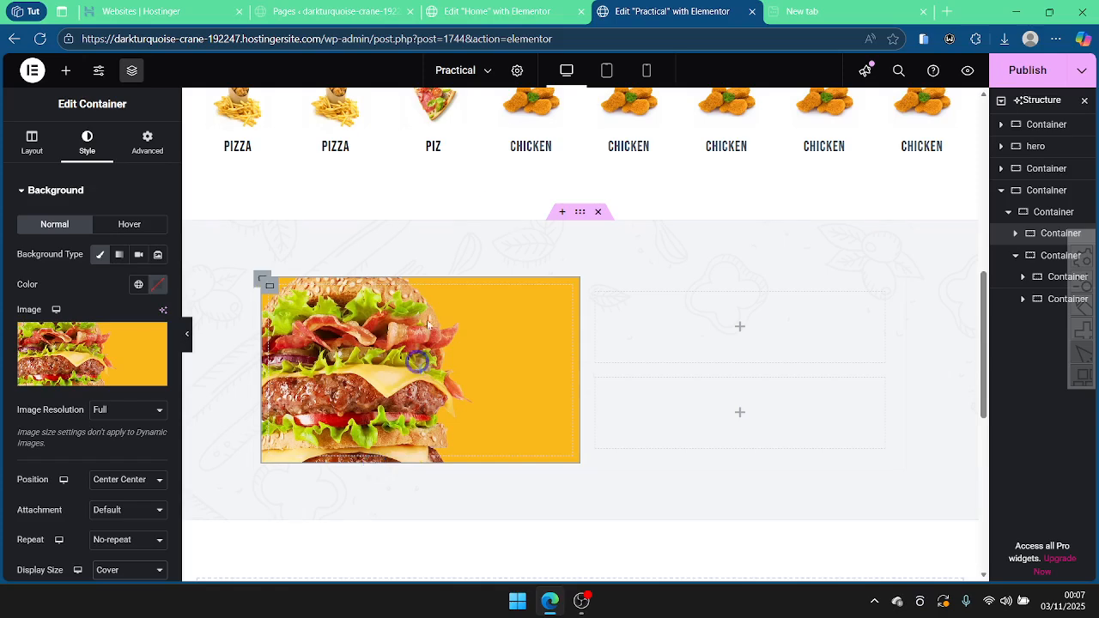
# Step: Copy the "Meet, Eat & Enjoy the true Taste" heading from the Home page and paste it into the Practical page's burger container
pyautogui.click(515, 11)
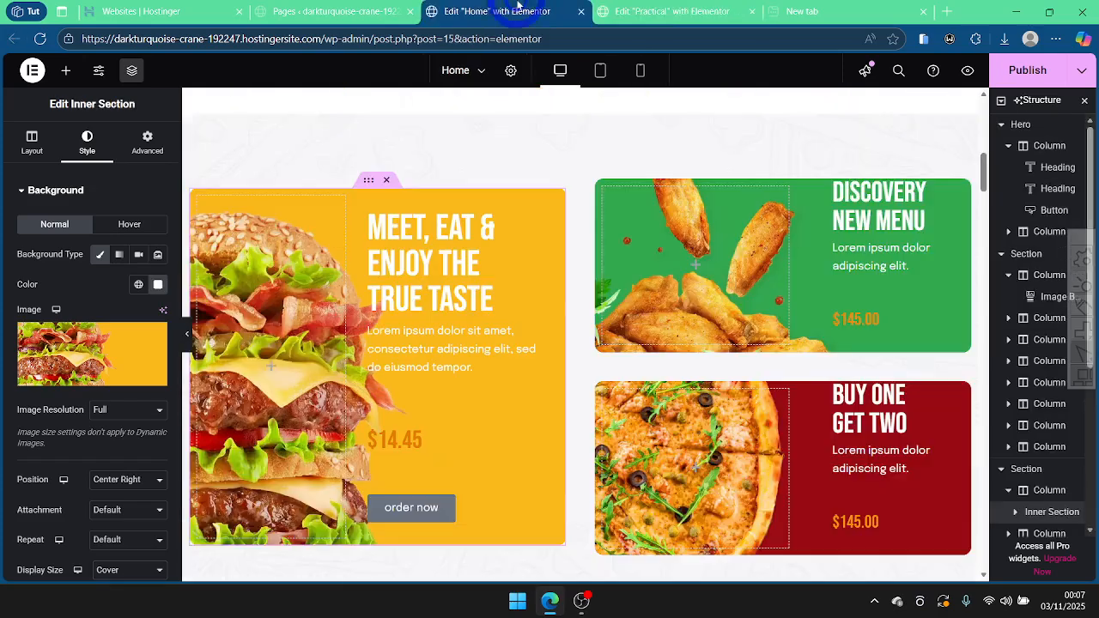
pyautogui.rightClick(418, 250)
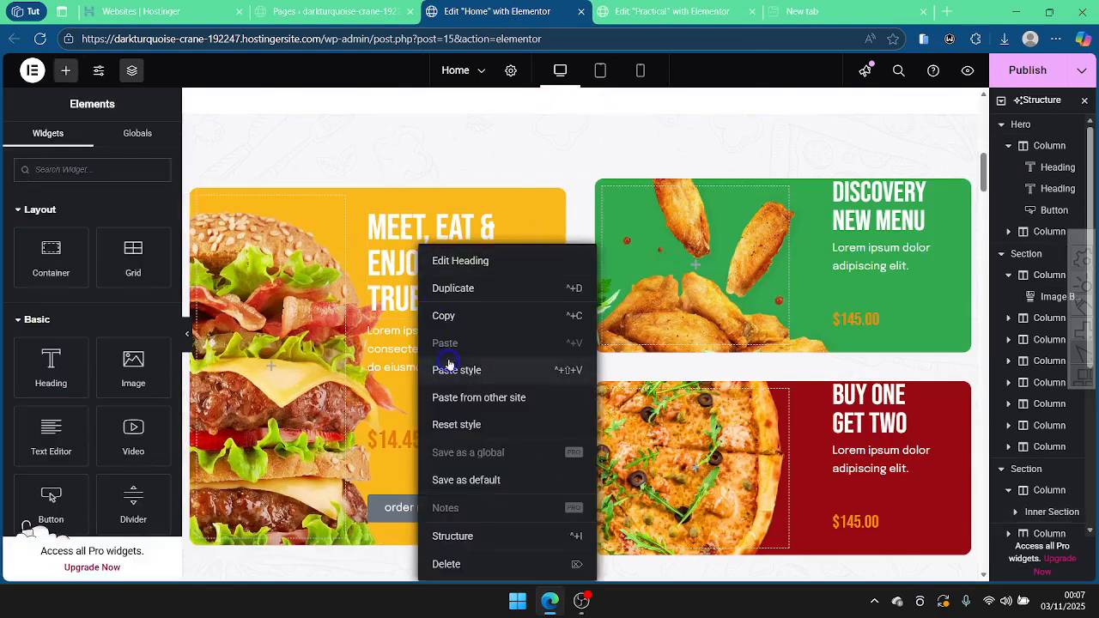
pyautogui.click(446, 316)
pyautogui.click(620, 11)
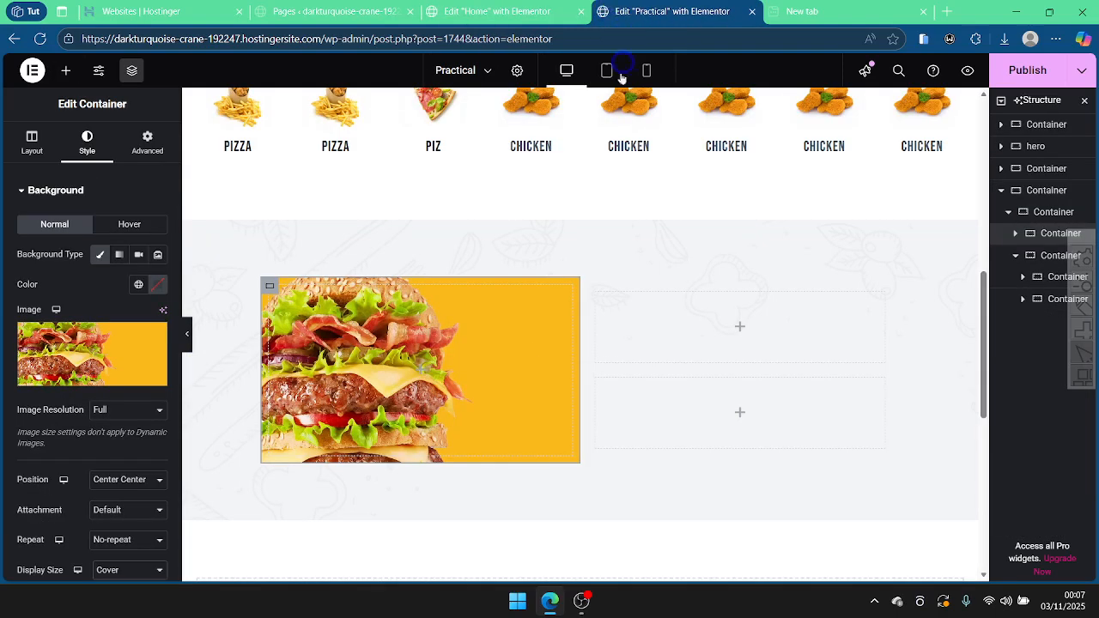
pyautogui.rightClick(492, 345)
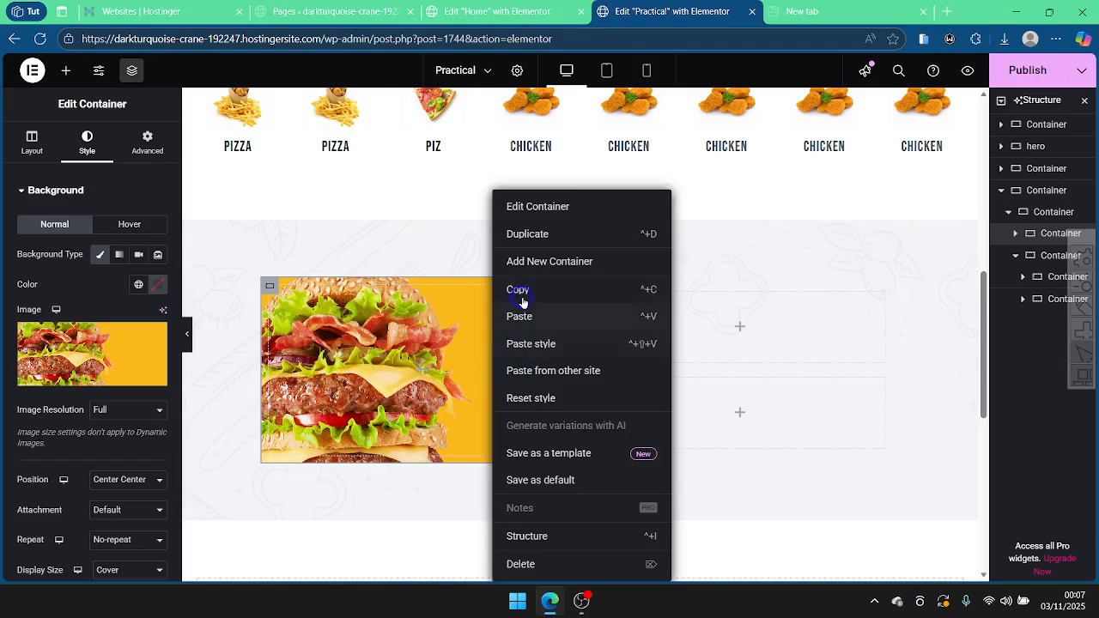
pyautogui.click(519, 316)
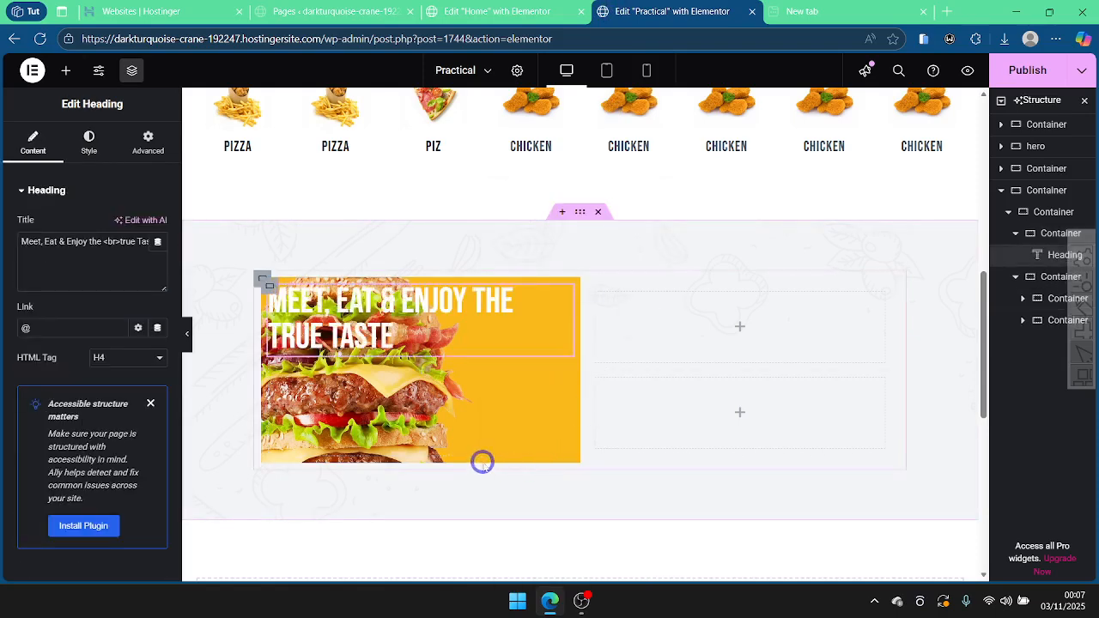
# Step: Compare the burger card's layout with the Home page and delete the pasted heading from the Practical page's burger container
pyautogui.click(511, 7)
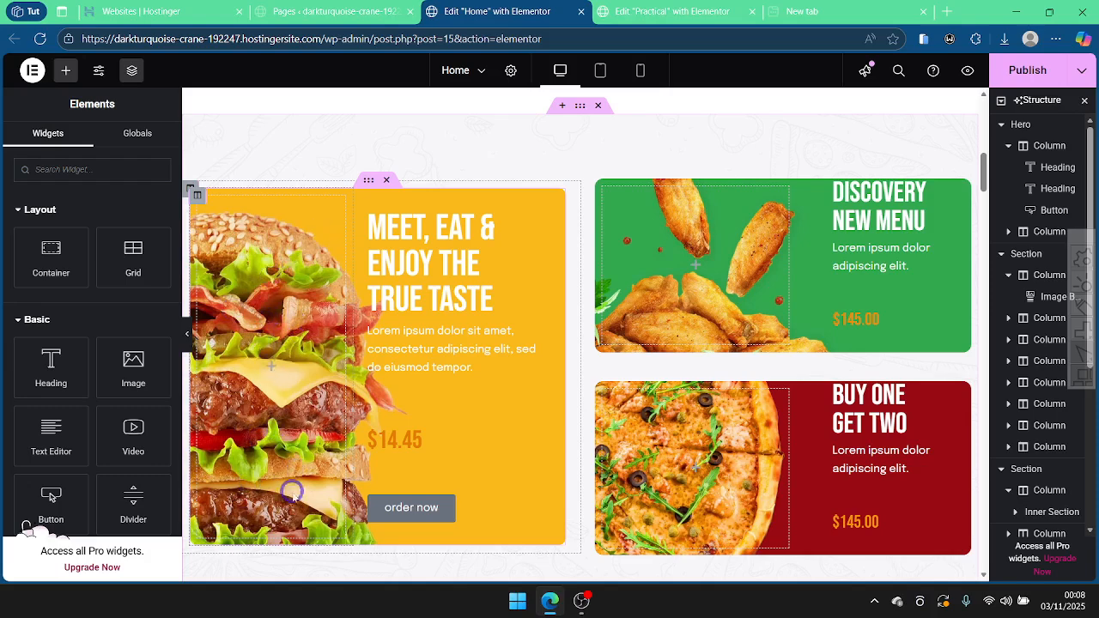
pyautogui.click(632, 8)
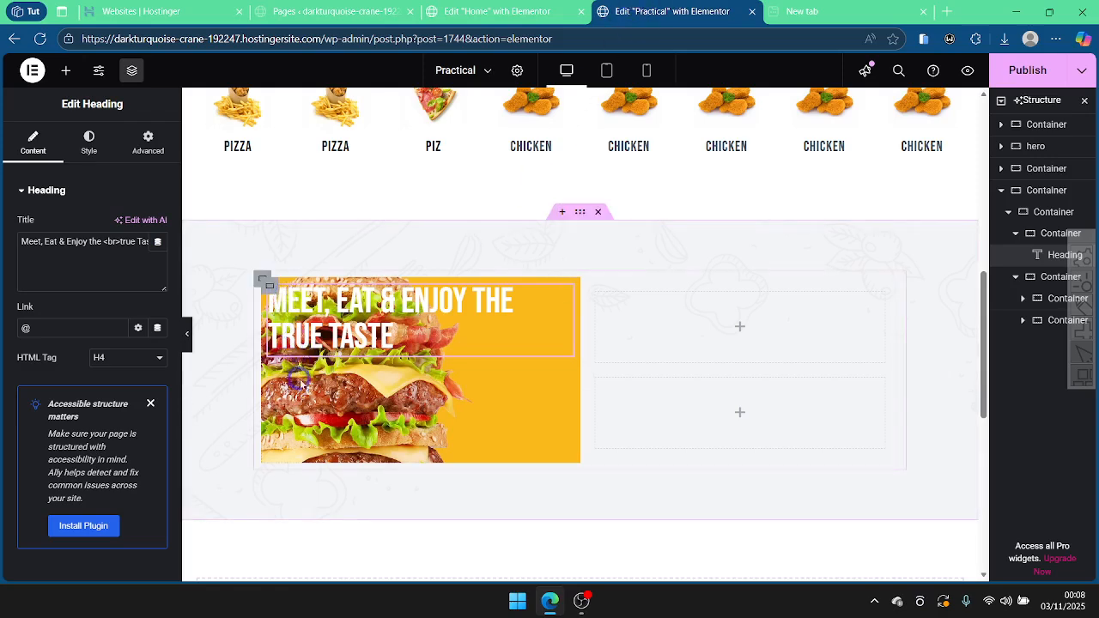
pyautogui.rightClick(329, 320)
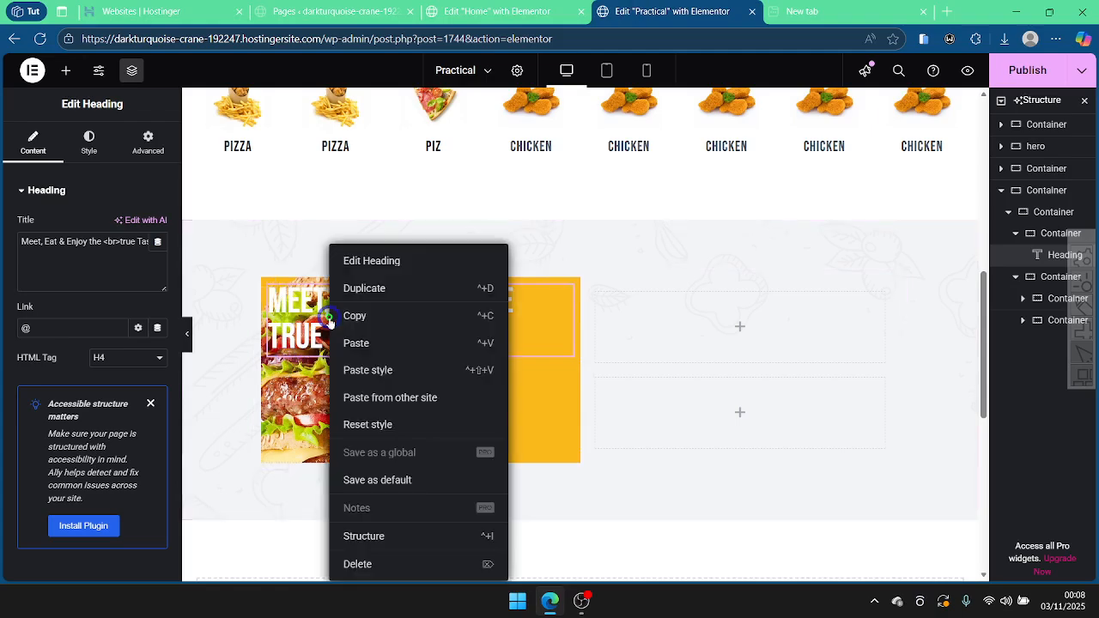
pyautogui.click(368, 562)
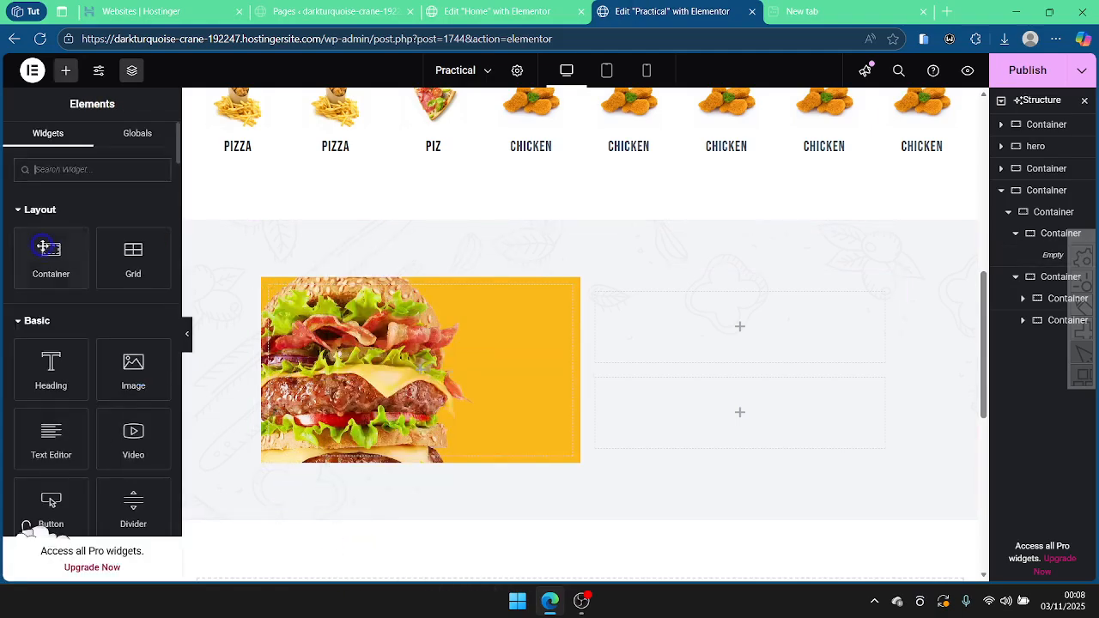
# Step: Add a nested container inside the burger container and set the burger container's direction to row
pyautogui.moveTo(44, 247); pyautogui.dragTo(400, 400)
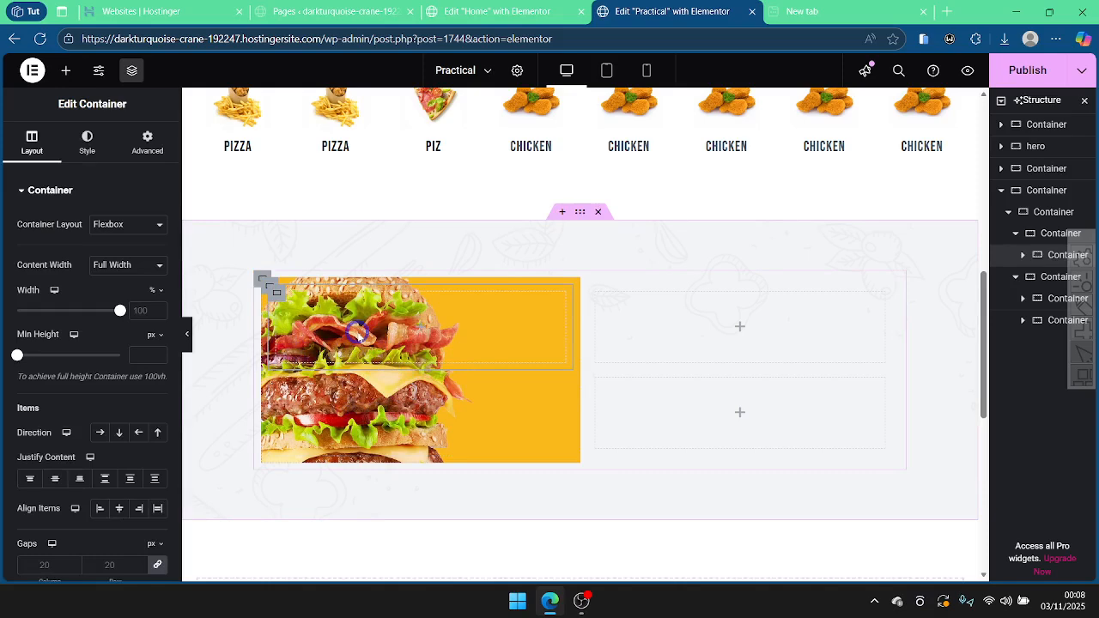
pyautogui.rightClick(266, 283)
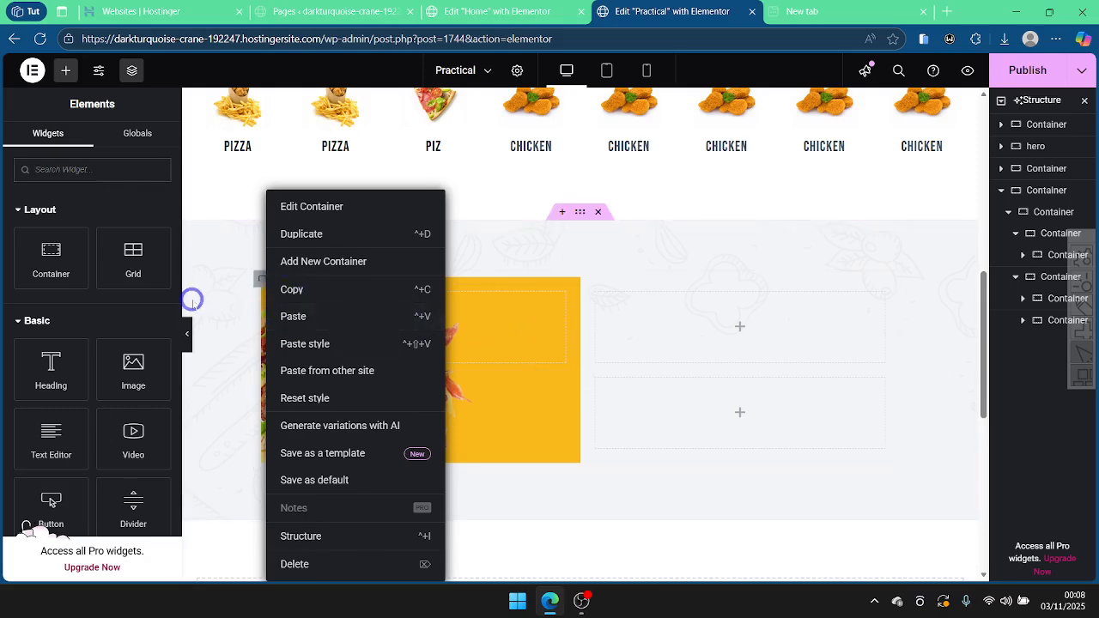
pyautogui.click(213, 288)
pyautogui.click(266, 285)
pyautogui.click(74, 234)
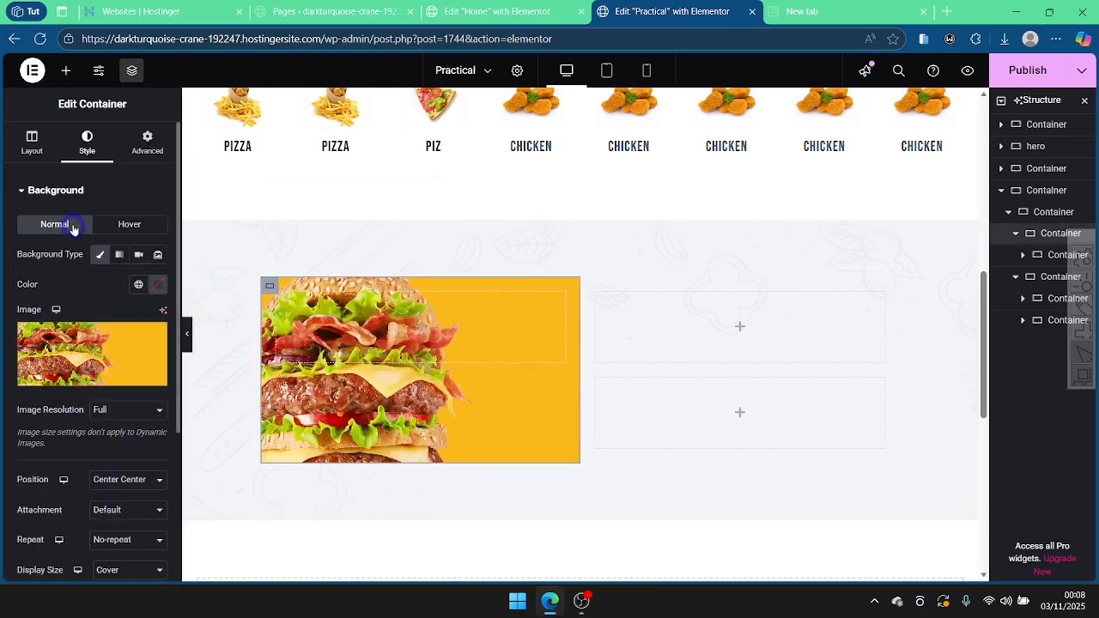
pyautogui.click(32, 146)
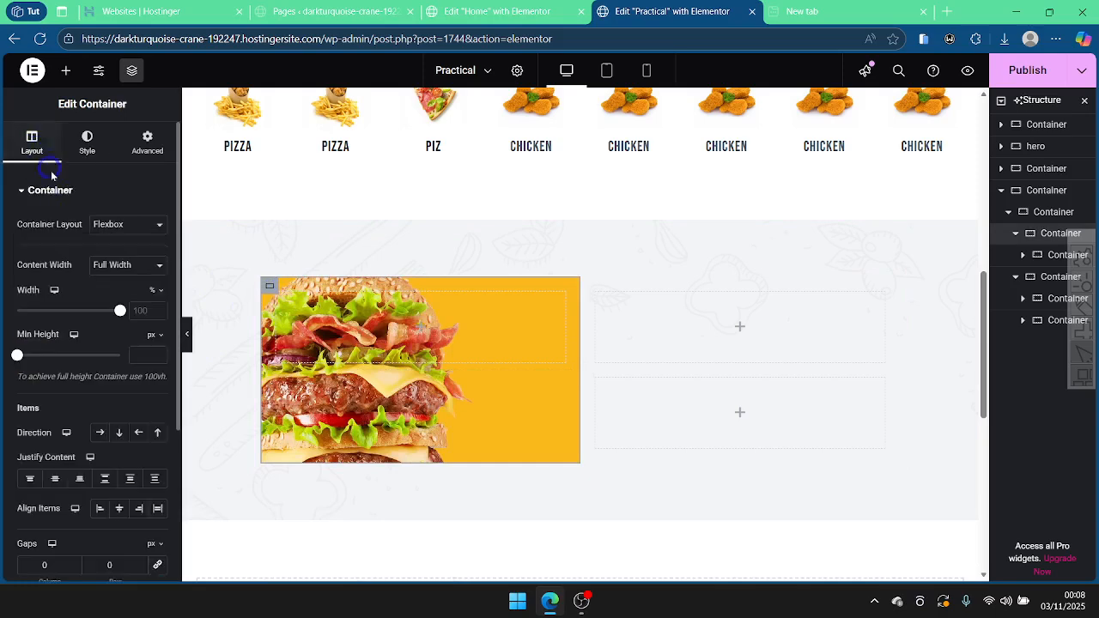
pyautogui.click(102, 433)
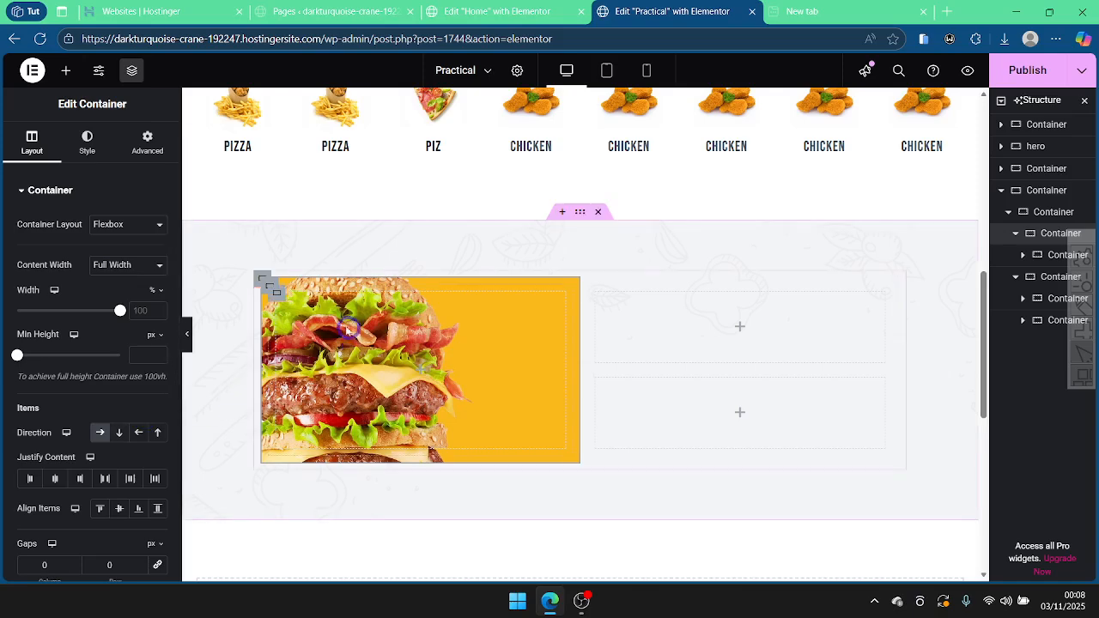
# Step: Duplicate the nested container in the burger card and paste the "Meet, Eat & Enjoy the true Taste" heading into the copy
pyautogui.rightClick(278, 292)
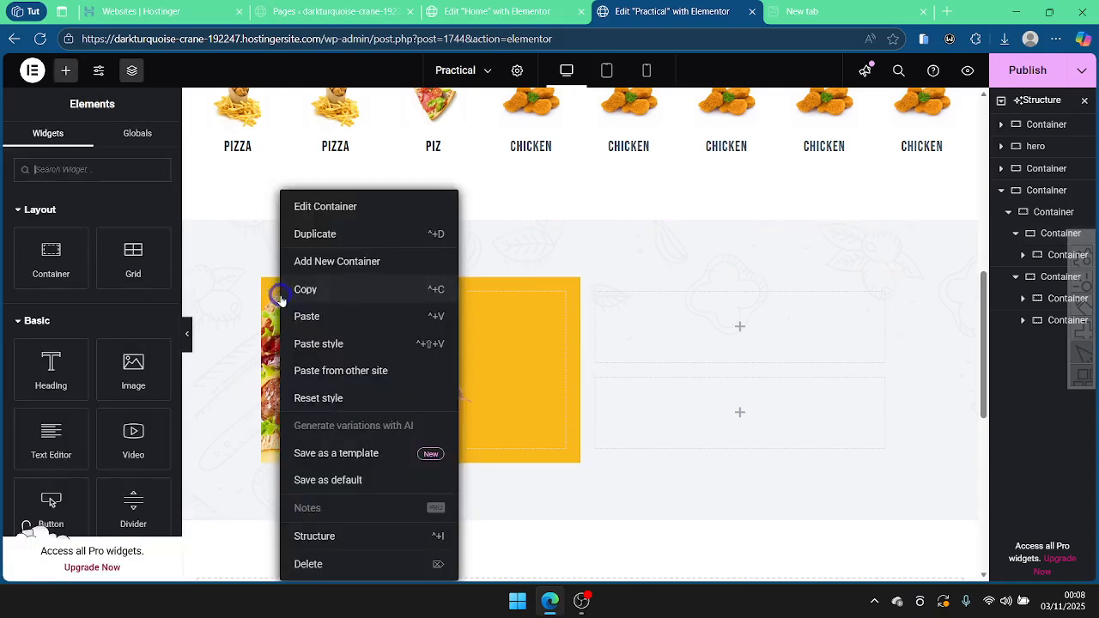
pyautogui.click(324, 237)
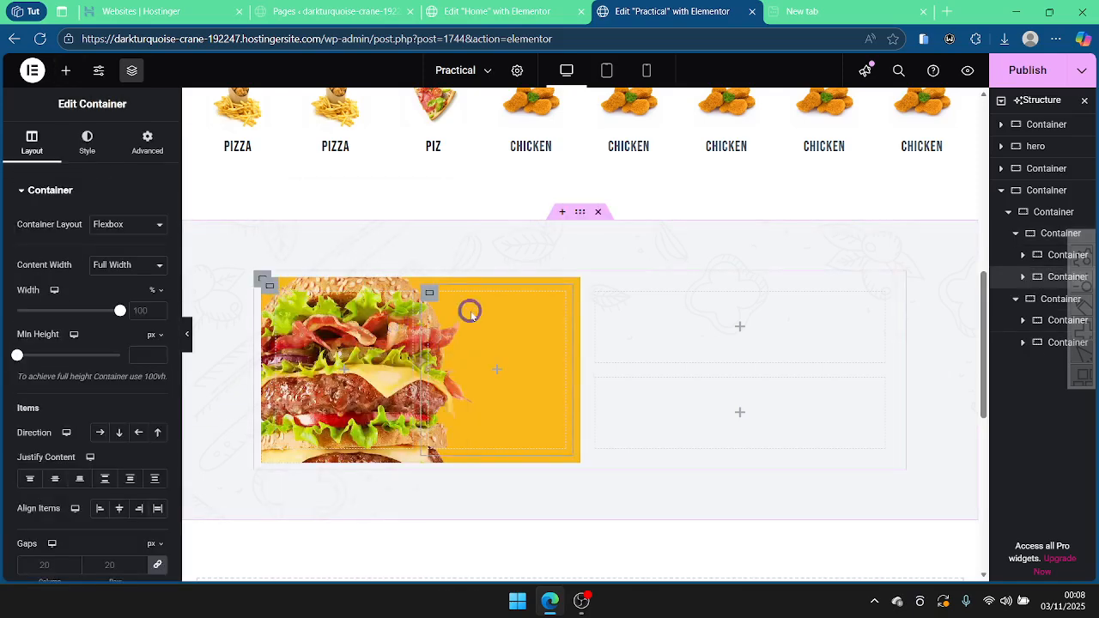
pyautogui.rightClick(494, 376)
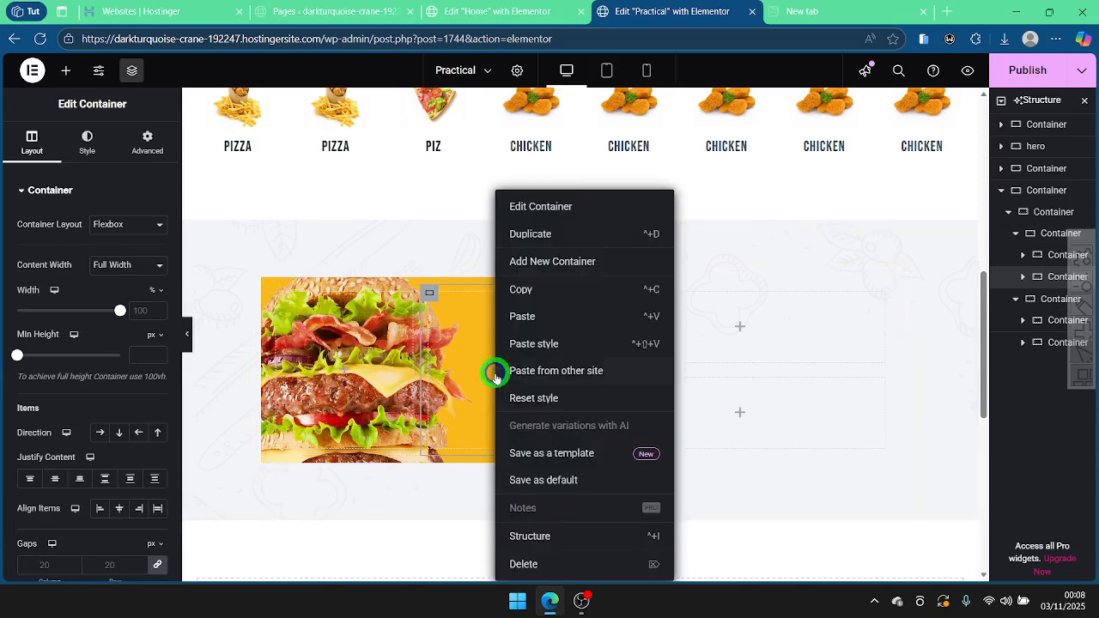
pyautogui.click(518, 316)
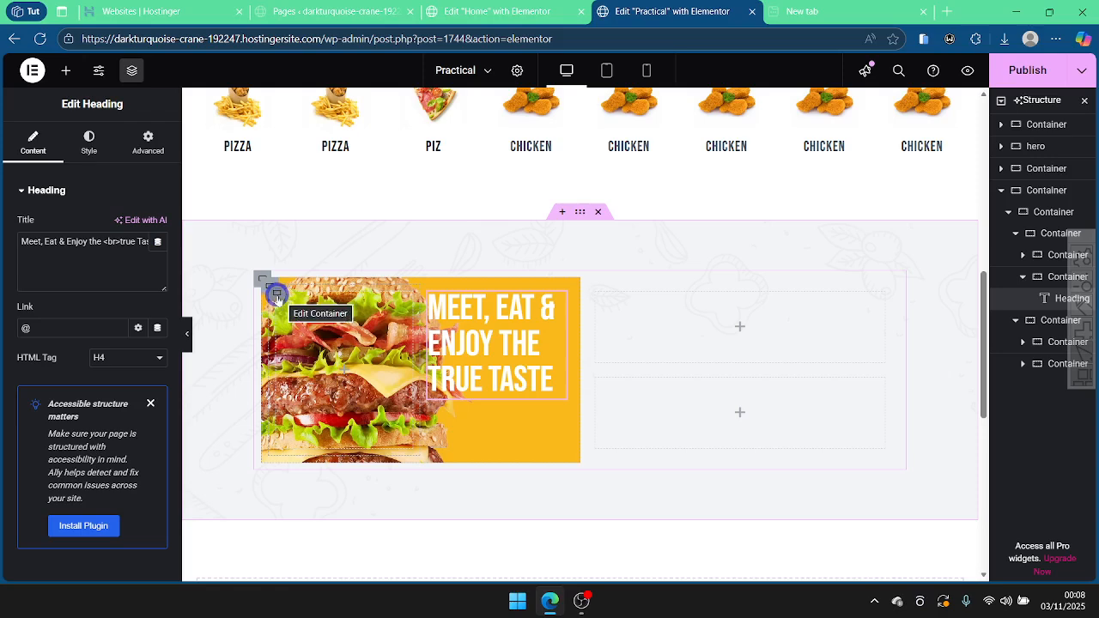
# Step: Find the Spacer widget and add it below the heading in the burger card's second nested container
pyautogui.click(65, 71)
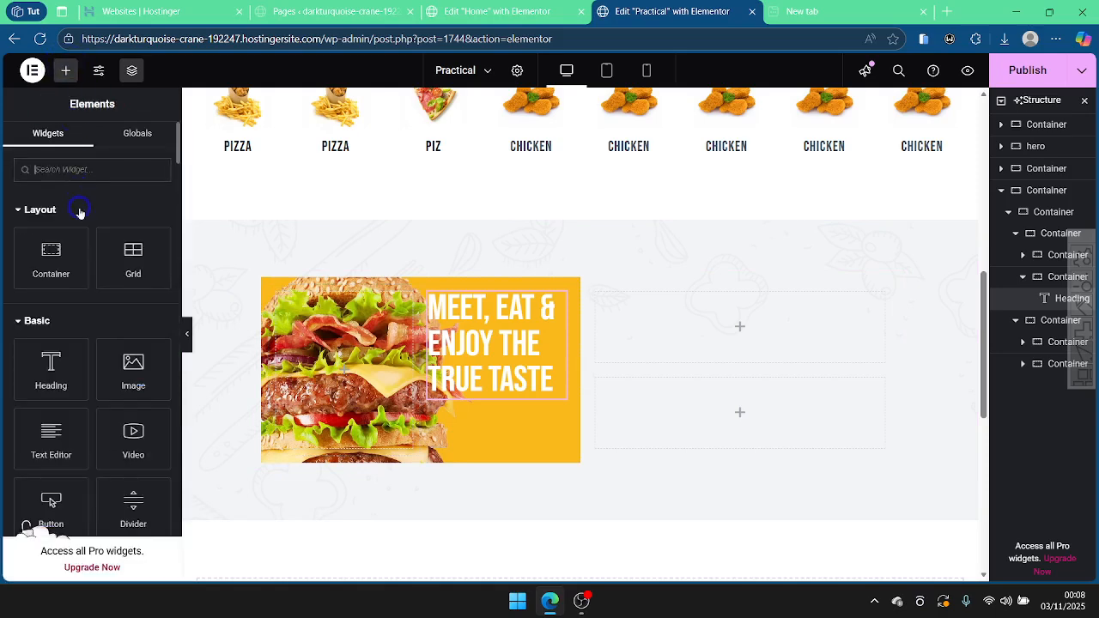
pyautogui.write('div')
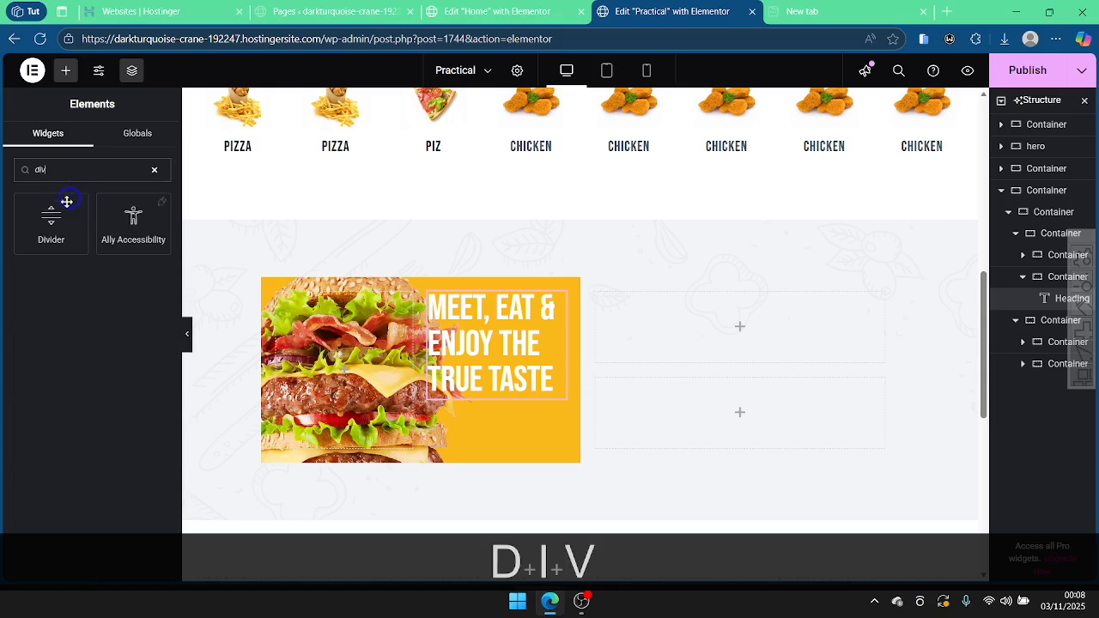
pyautogui.press('BackSpace')
pyautogui.press('BackSpace')
pyautogui.press('BackSpace')
pyautogui.press('BackSpace')
pyautogui.press('BackSpace')
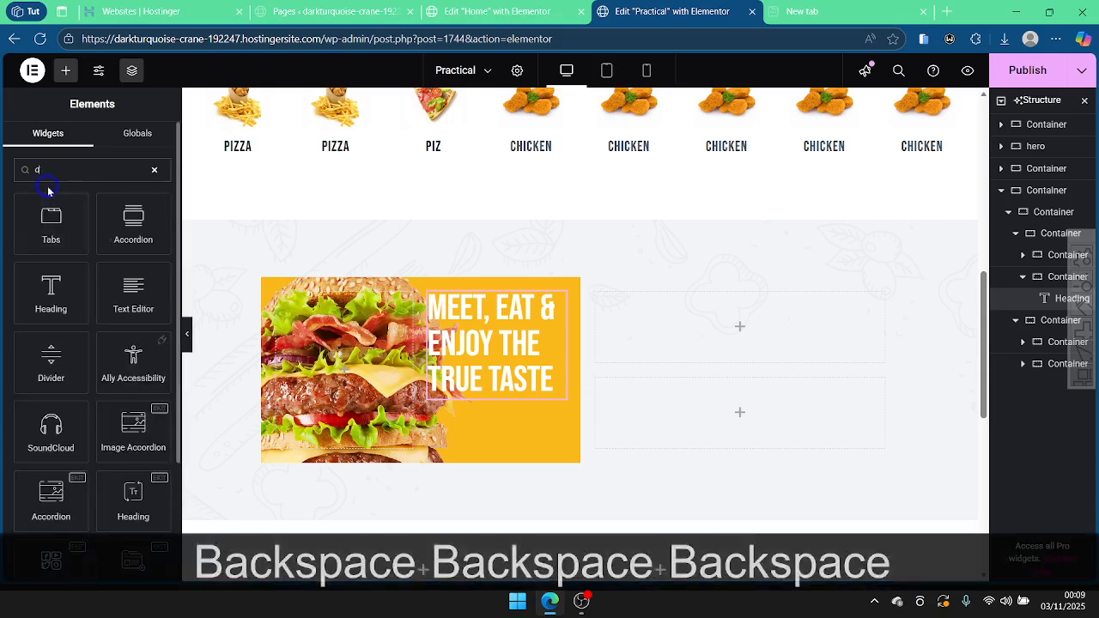
pyautogui.write('s')
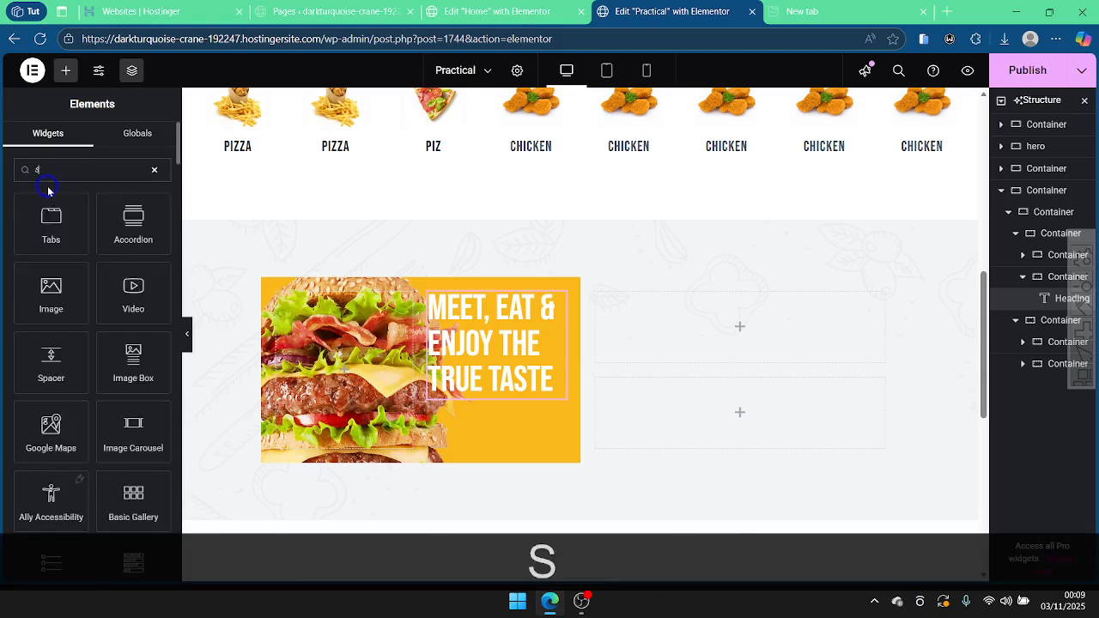
pyautogui.write('pac')
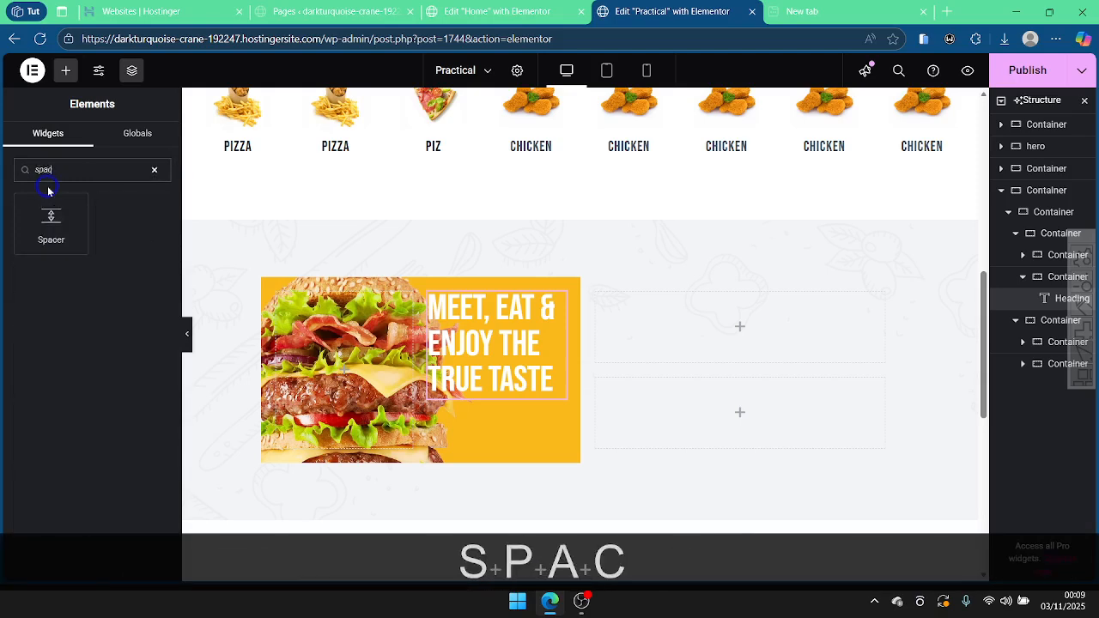
pyautogui.moveTo(64, 223); pyautogui.dragTo(467, 410)
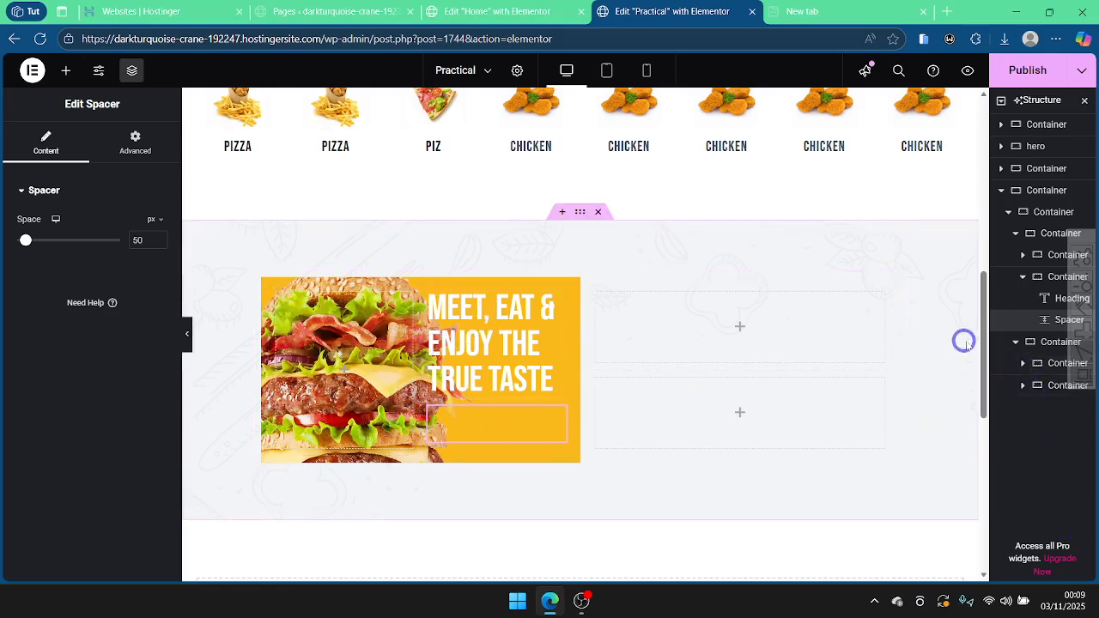
# Step: Move the spacer to just before the heading's container and delete the burger card's empty nested container
pyautogui.moveTo(1045, 320); pyautogui.dragTo(1026, 268)
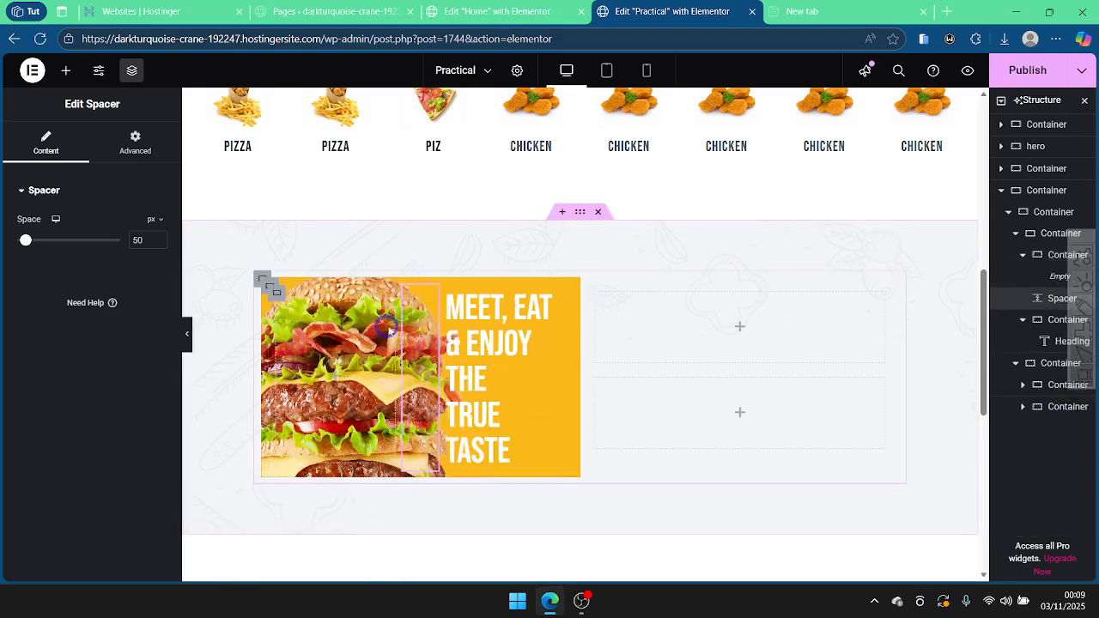
pyautogui.rightClick(278, 300)
pyautogui.click(309, 563)
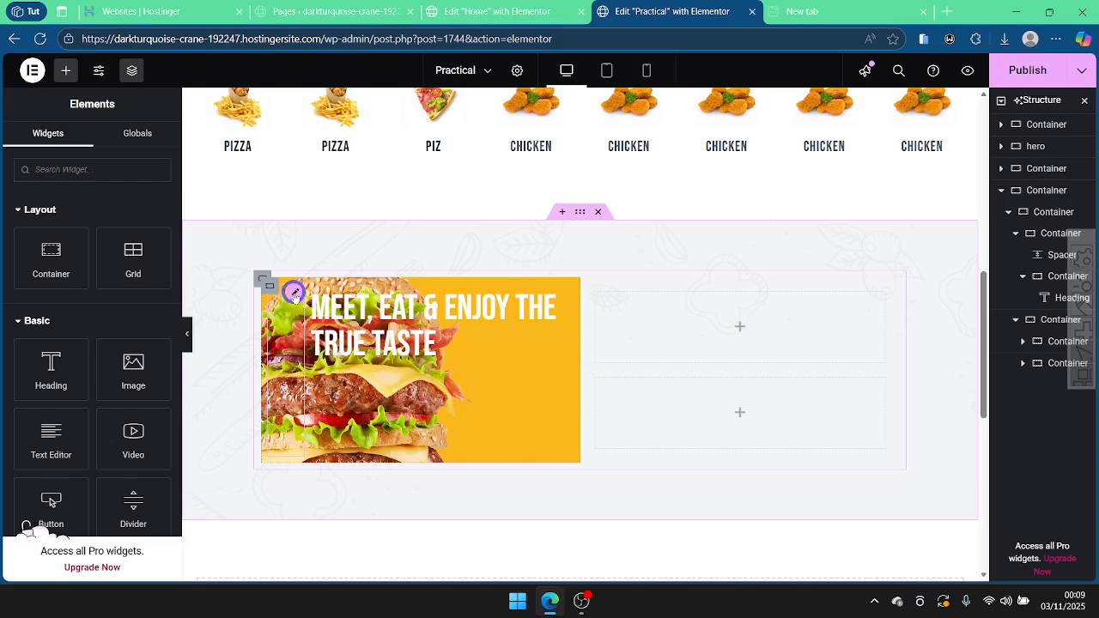
# Step: Set the burger card spacer's space to 165 px
pyautogui.click(288, 297)
pyautogui.moveTo(26, 243); pyautogui.dragTo(47, 252)
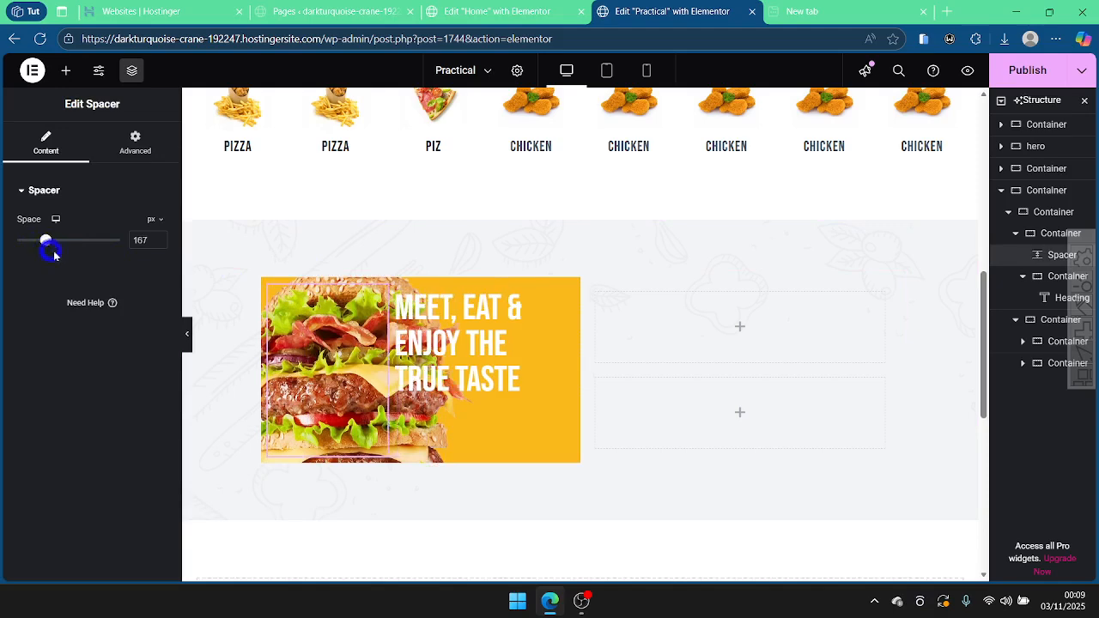
pyautogui.click(159, 245)
pyautogui.click(159, 245)
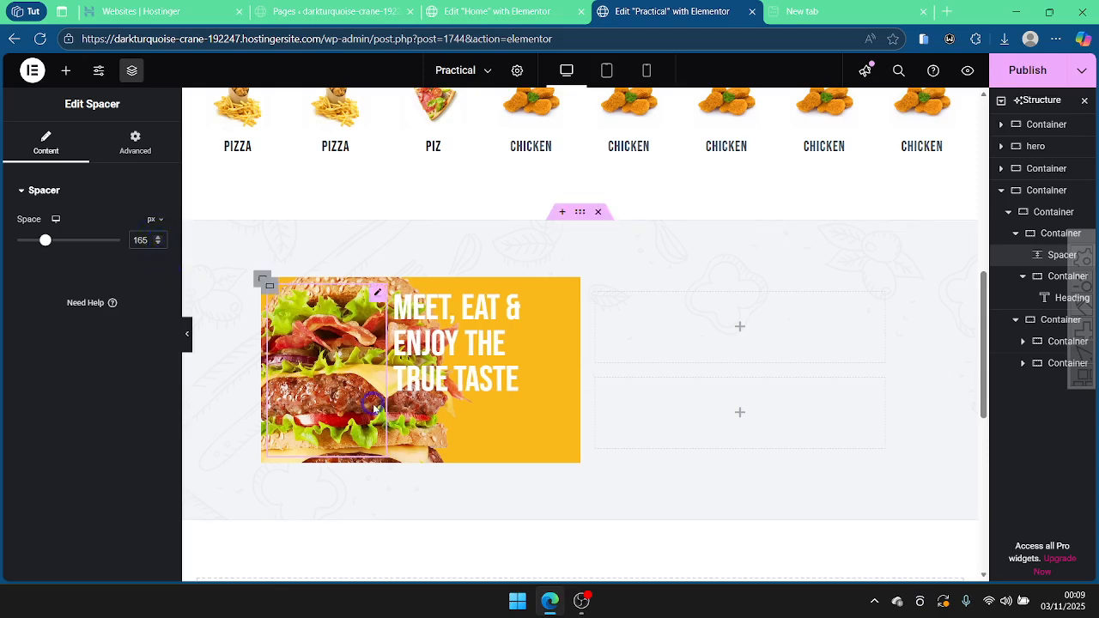
pyautogui.click(486, 7)
pyautogui.rightClick(424, 356)
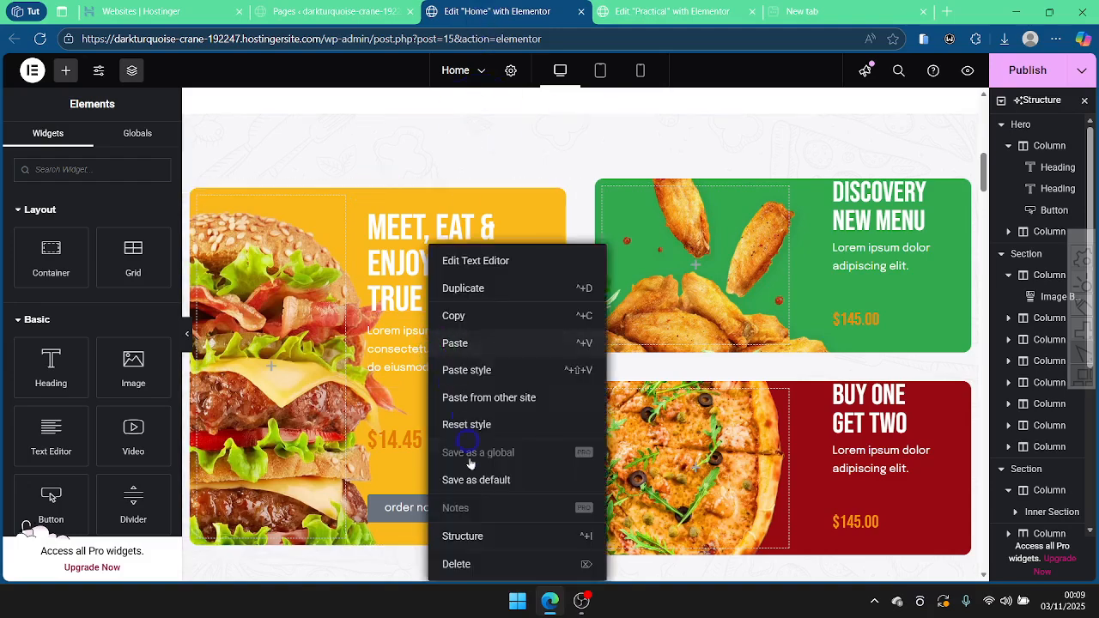
pyautogui.click(459, 564)
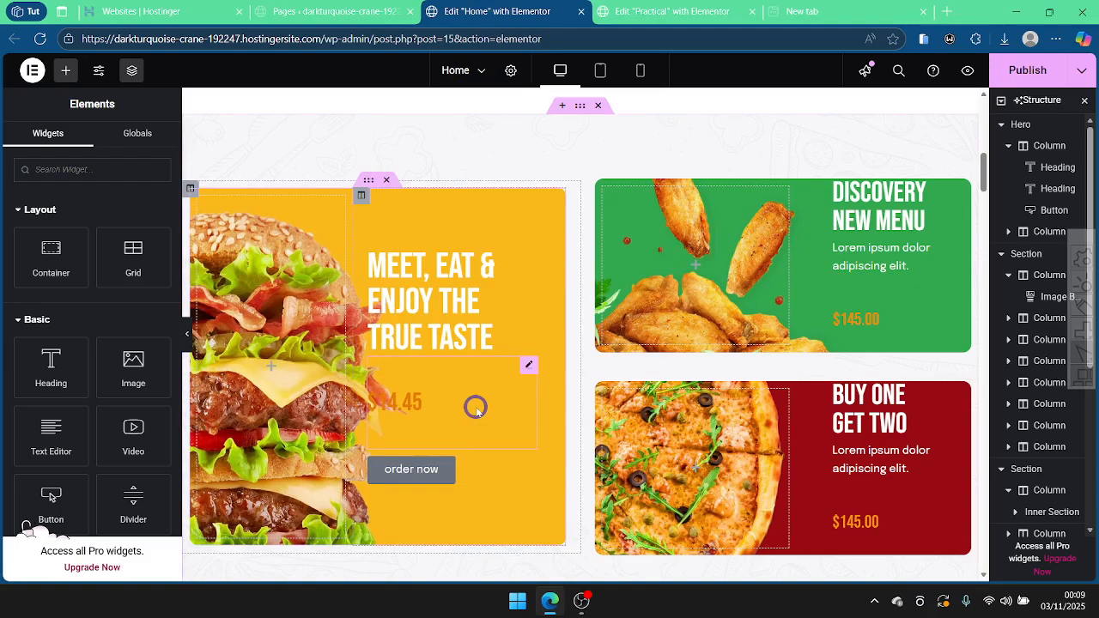
pyautogui.hotkey('ctrl', 'z')
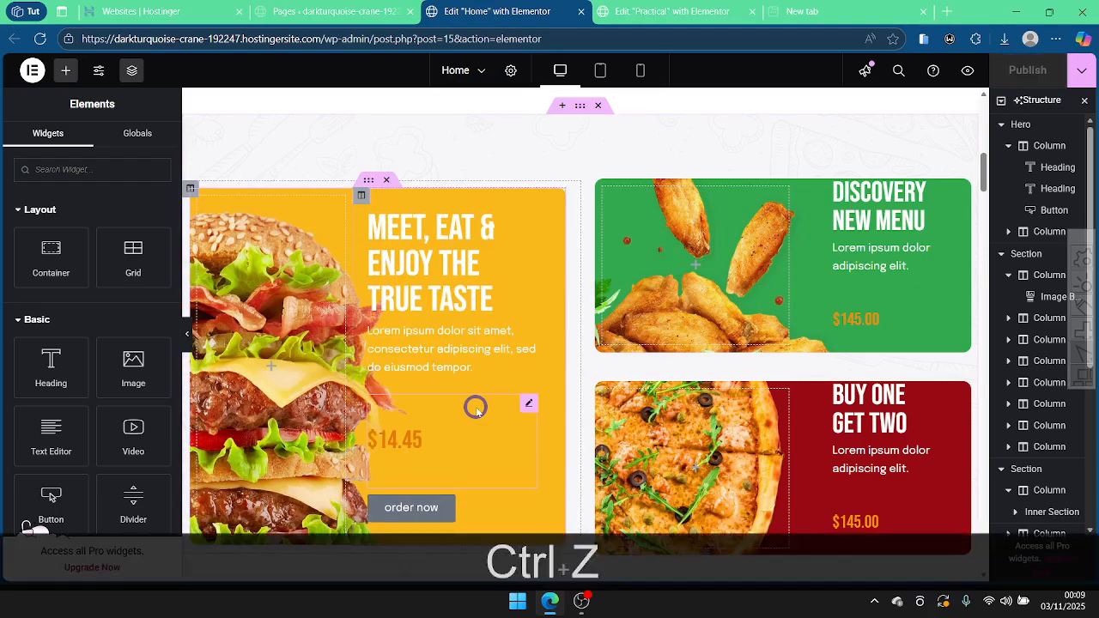
# Step: Copy the Lorem ipsum text from the Home page's burger card and paste it below the heading on the Practical page
pyautogui.rightClick(448, 335)
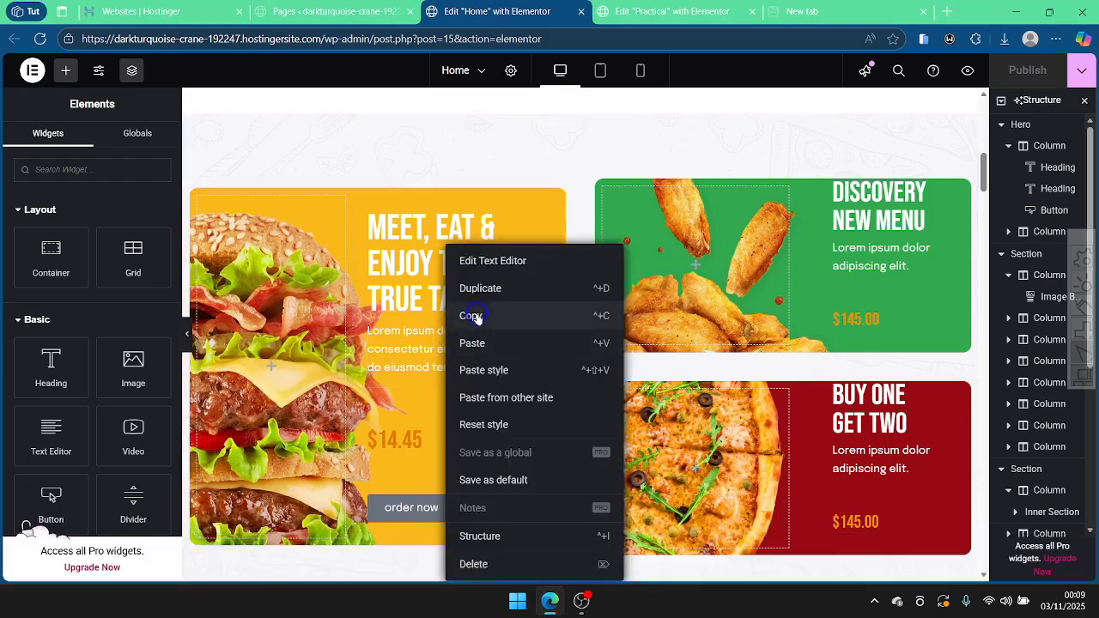
pyautogui.click(472, 315)
pyautogui.click(661, 11)
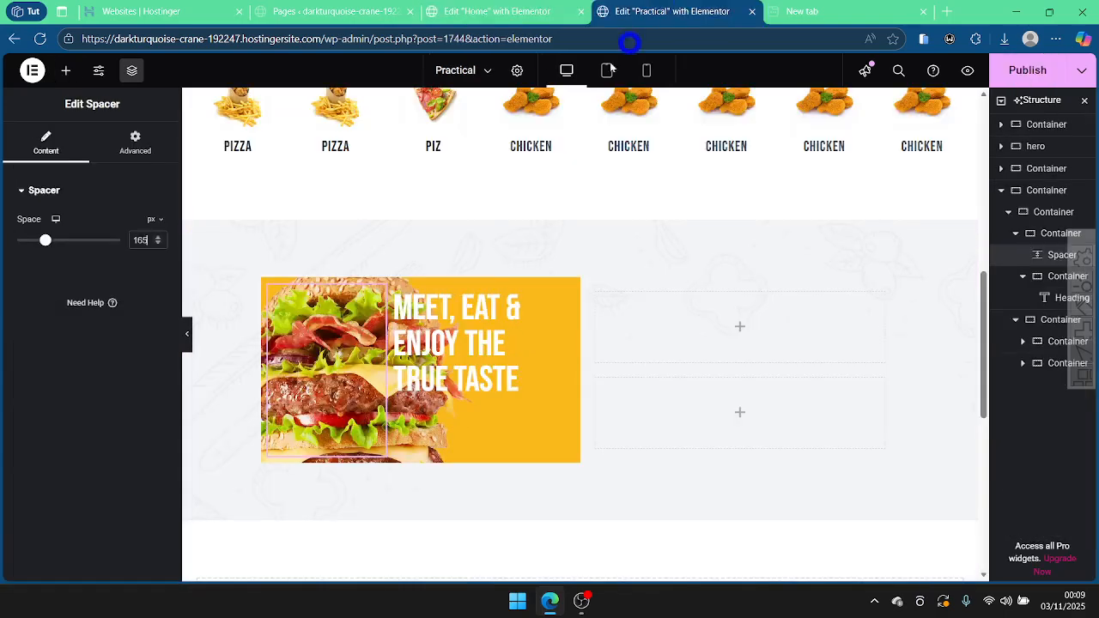
pyautogui.rightClick(450, 412)
pyautogui.click(482, 317)
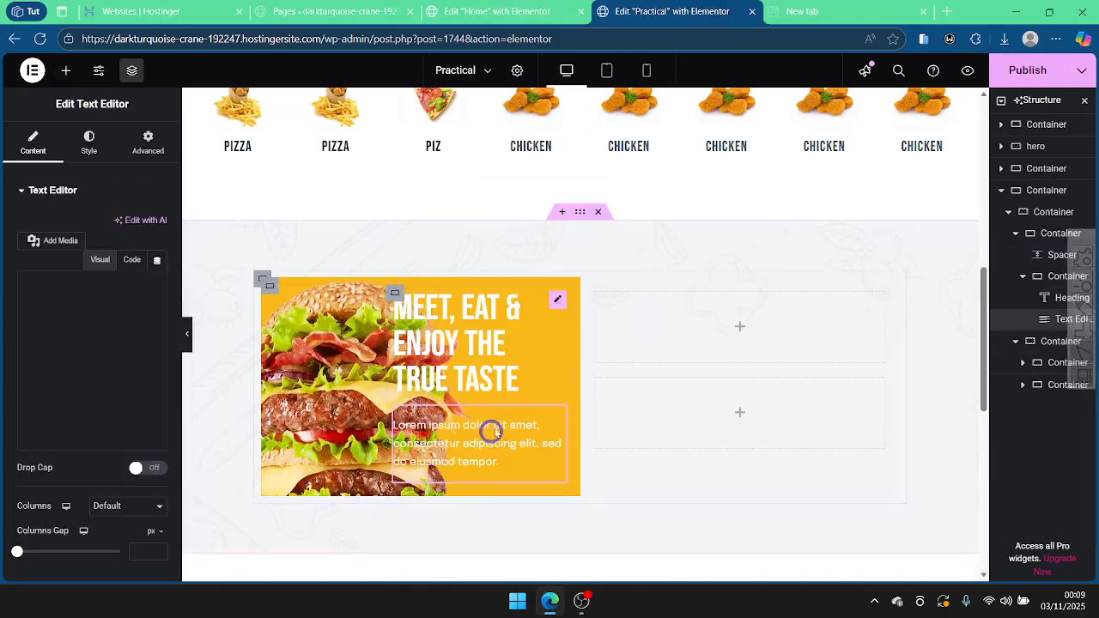
# Step: Copy the $14.45 price text from the Home page's burger card and paste it below the description on the Practical page
pyautogui.click(444, 5)
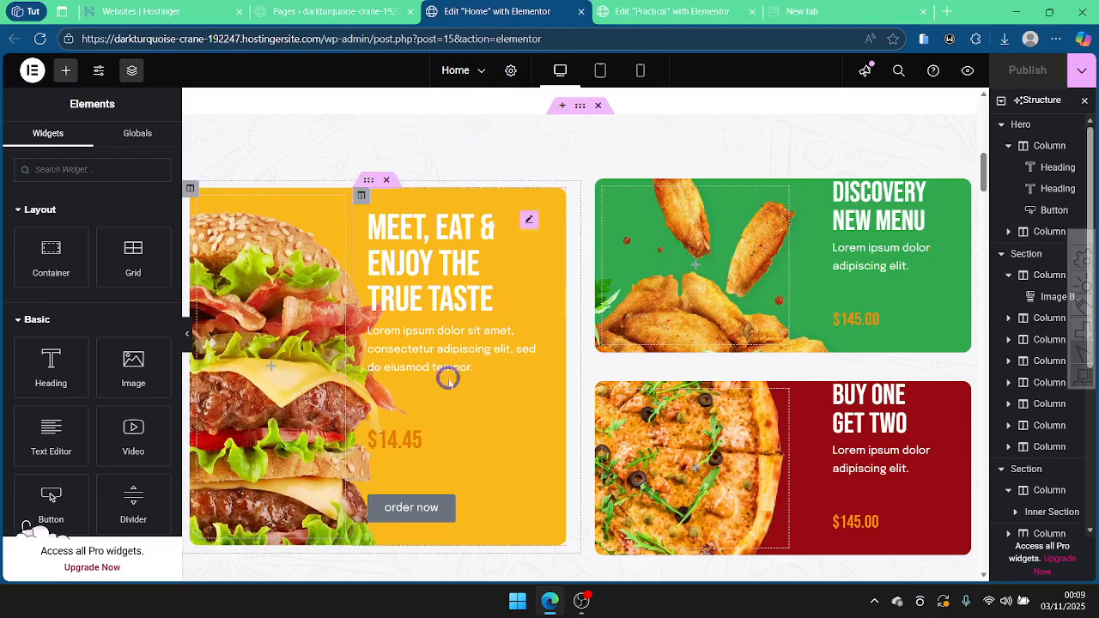
pyautogui.rightClick(408, 439)
pyautogui.click(458, 318)
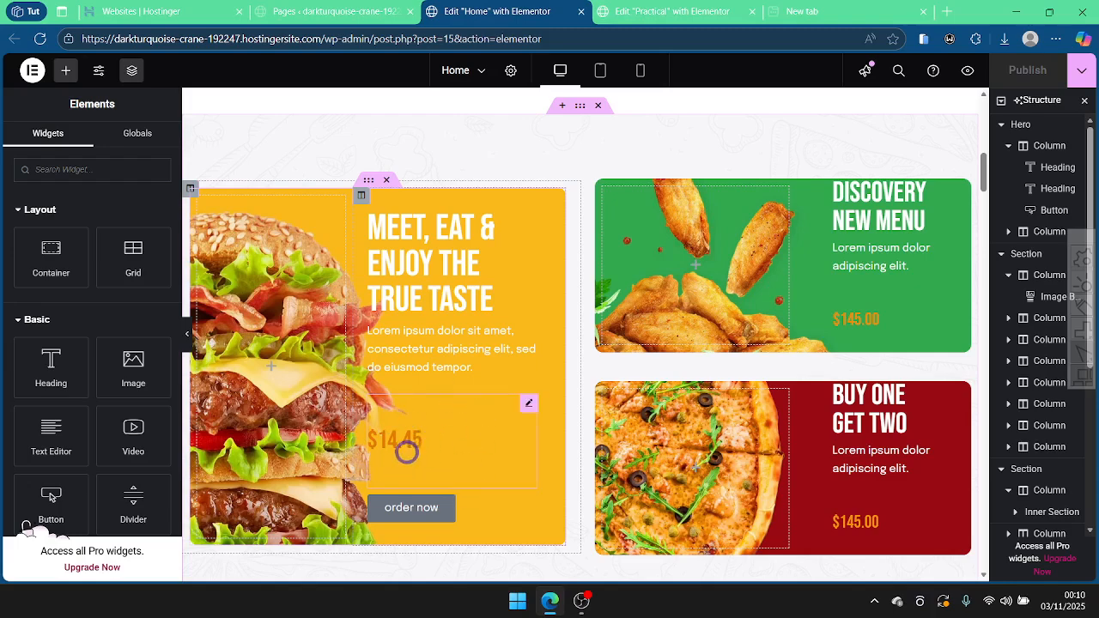
pyautogui.hotkey('ctrl', 'Tab')
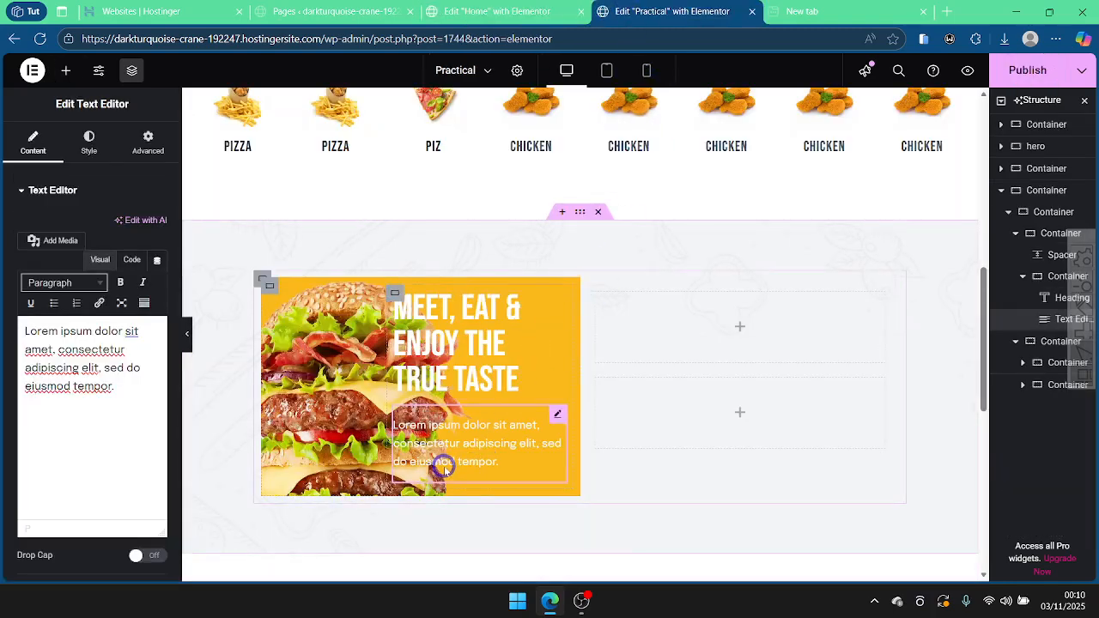
pyautogui.rightClick(444, 468)
pyautogui.click(481, 343)
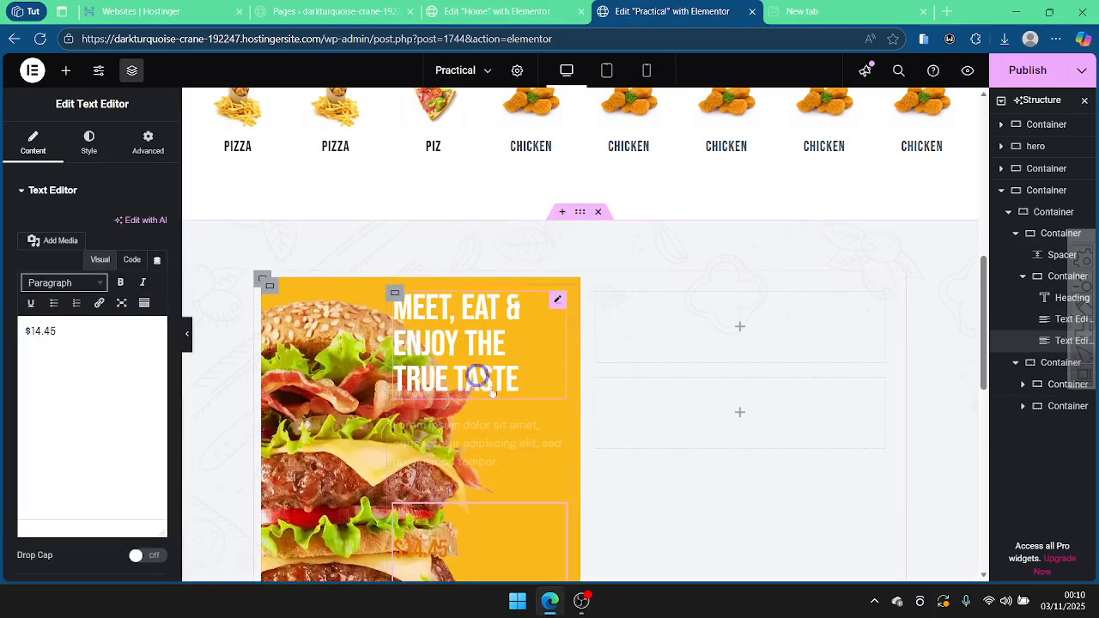
pyautogui.scroll(-2, 483, 386)
# Step: Copy the Home page's "order now" button, paste it below the Practical page's burger price, and return to the Home page
pyautogui.hotkey('ctrl', 'shift', 'Tab')
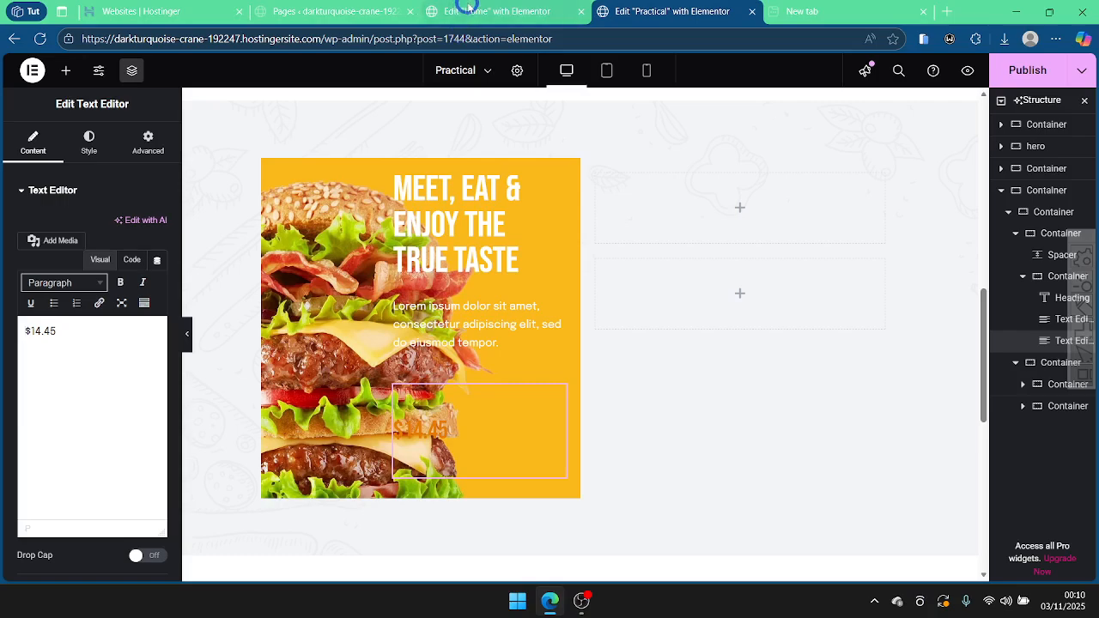
pyautogui.rightClick(398, 508)
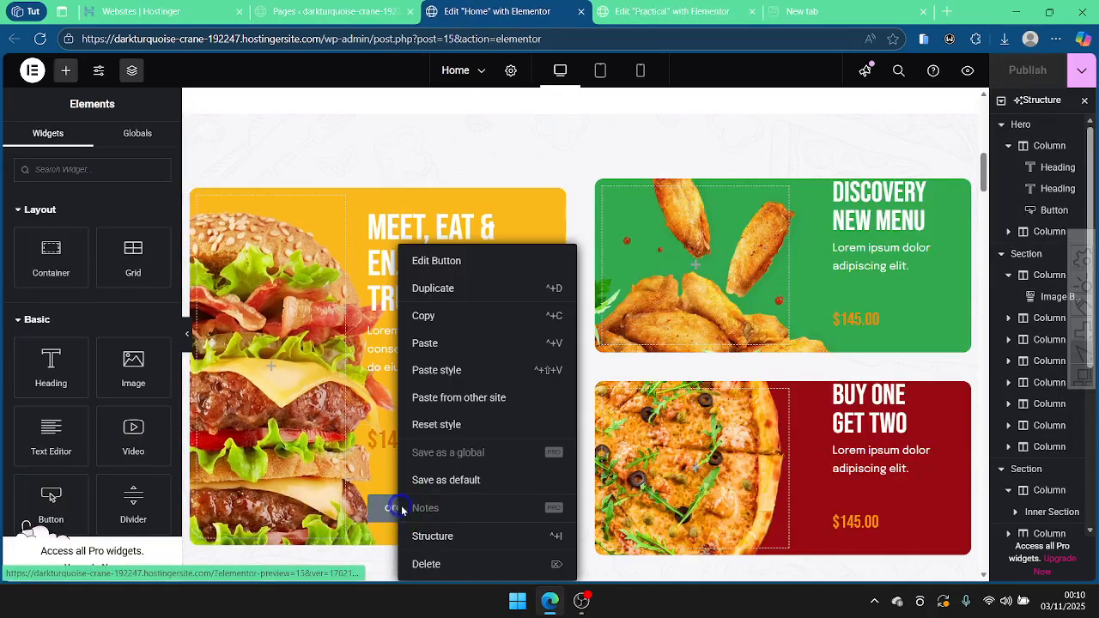
pyautogui.click(442, 318)
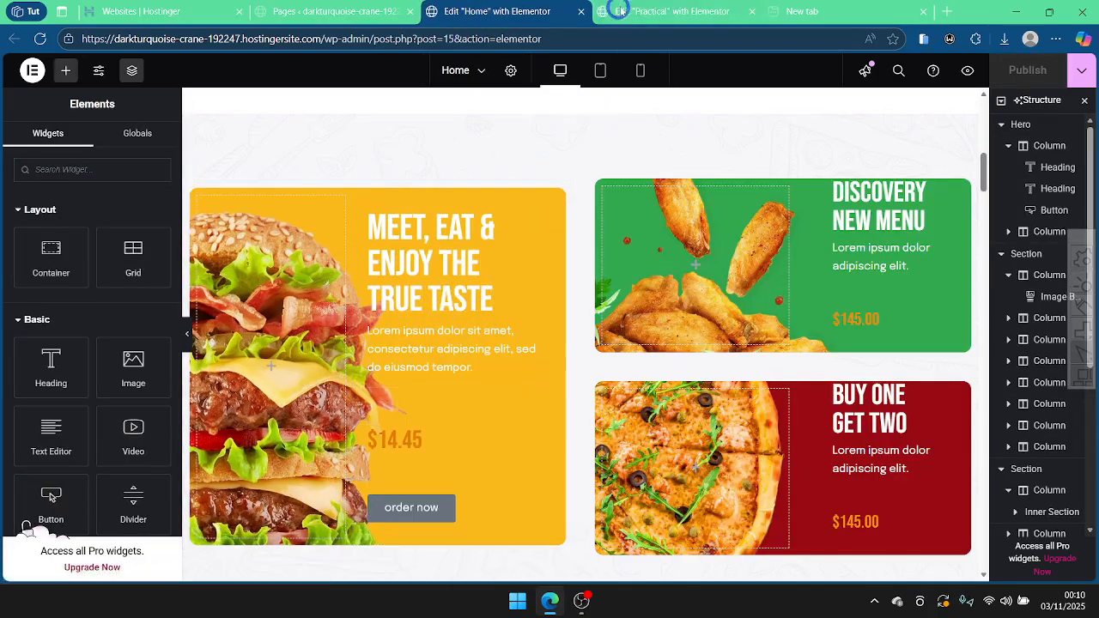
pyautogui.hotkey('ctrl', 'Tab')
pyautogui.rightClick(430, 479)
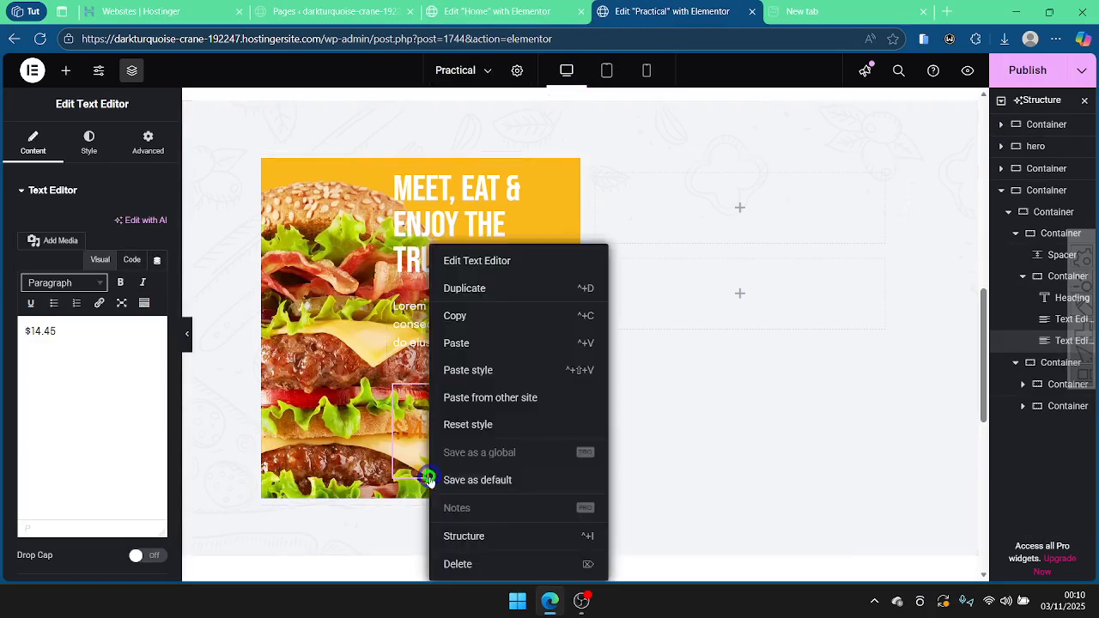
pyautogui.click(480, 343)
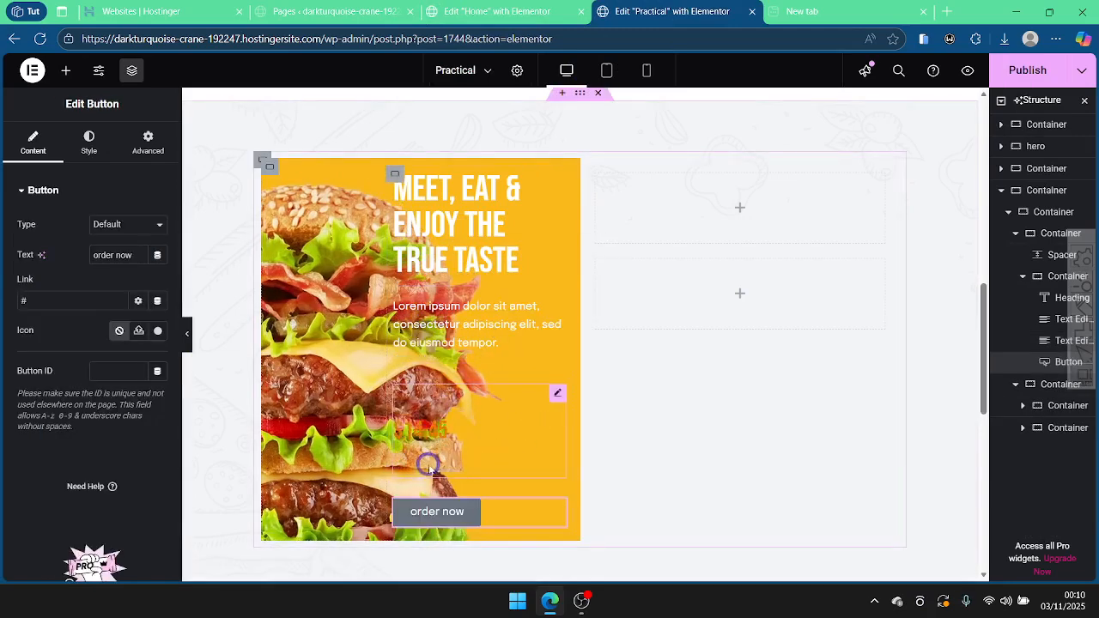
pyautogui.click(492, 11)
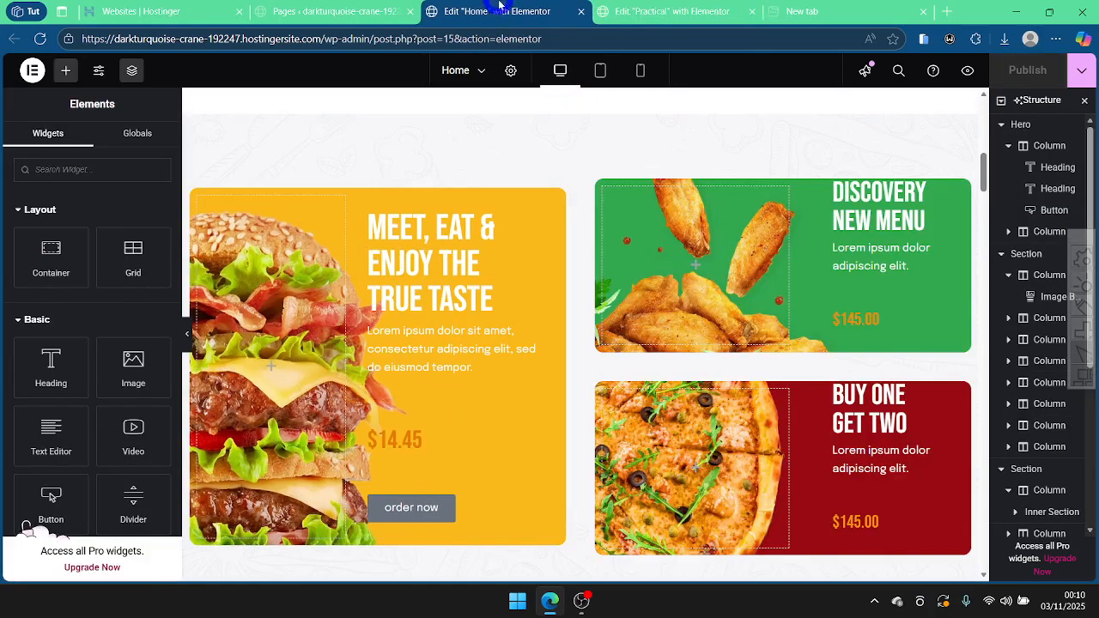
# Step: Set the Practical page's burger card spacer to 230 px and compare the card with the Home page's version
pyautogui.click(617, 7)
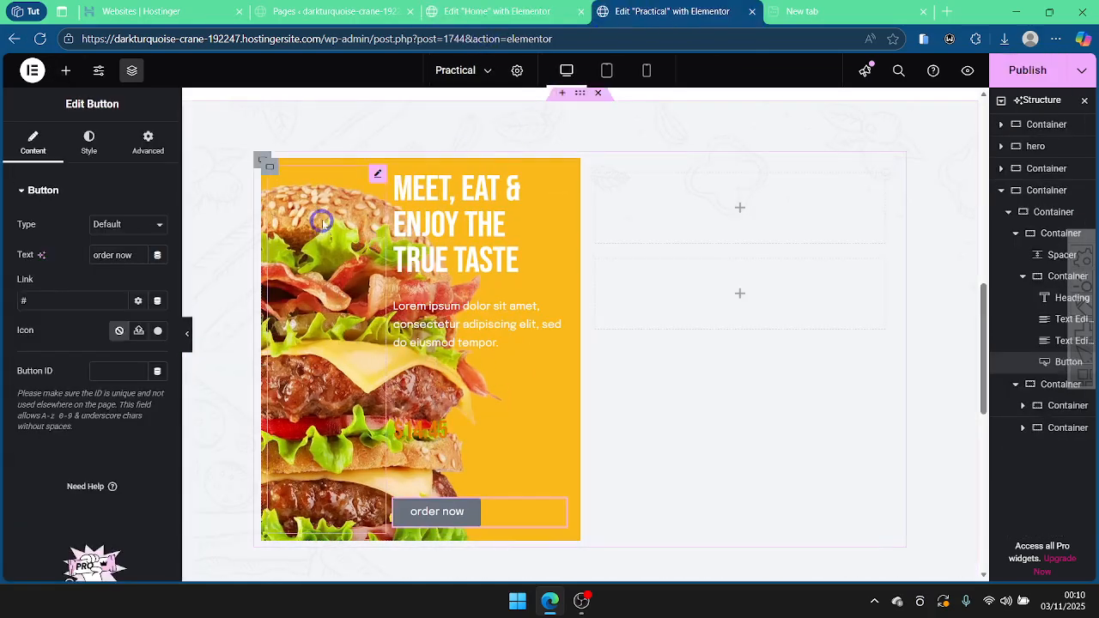
pyautogui.click(375, 183)
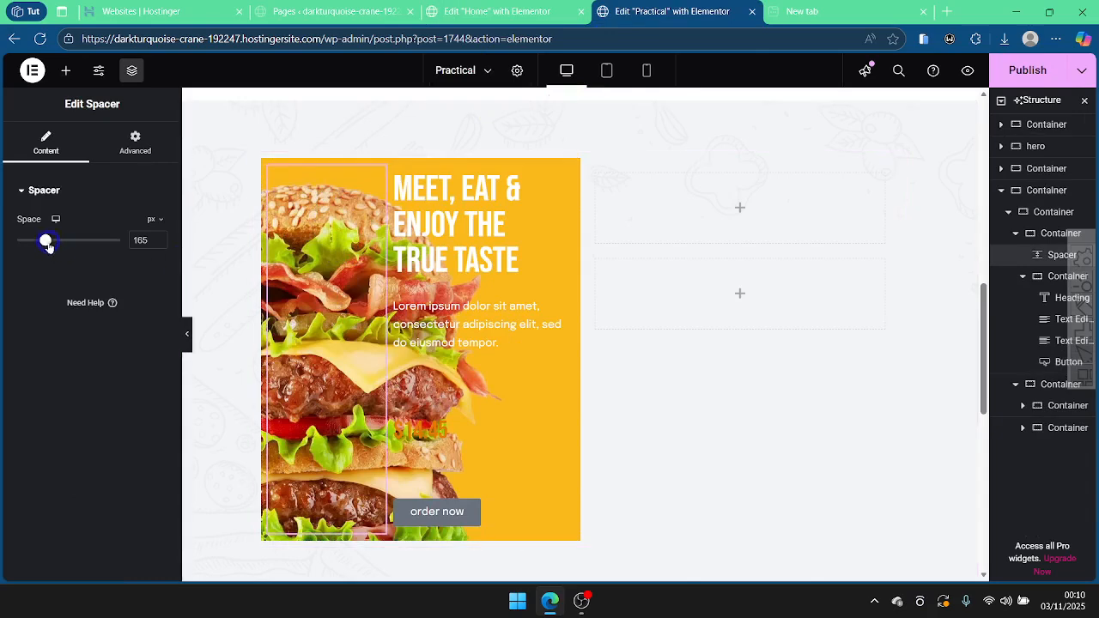
pyautogui.moveTo(48, 243); pyautogui.dragTo(58, 244)
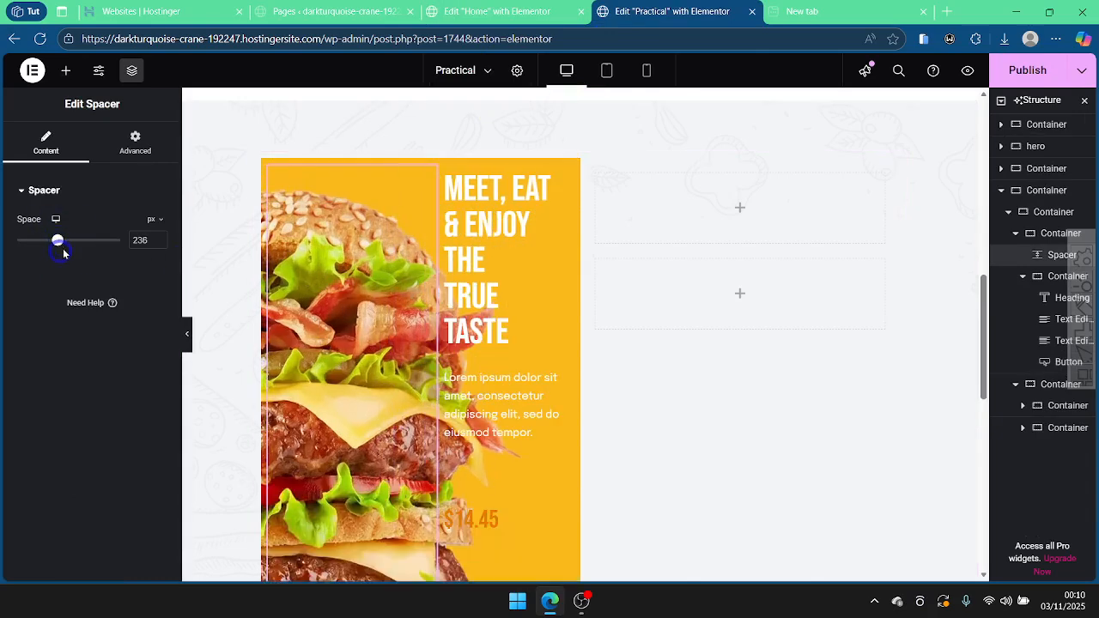
pyautogui.click(158, 244)
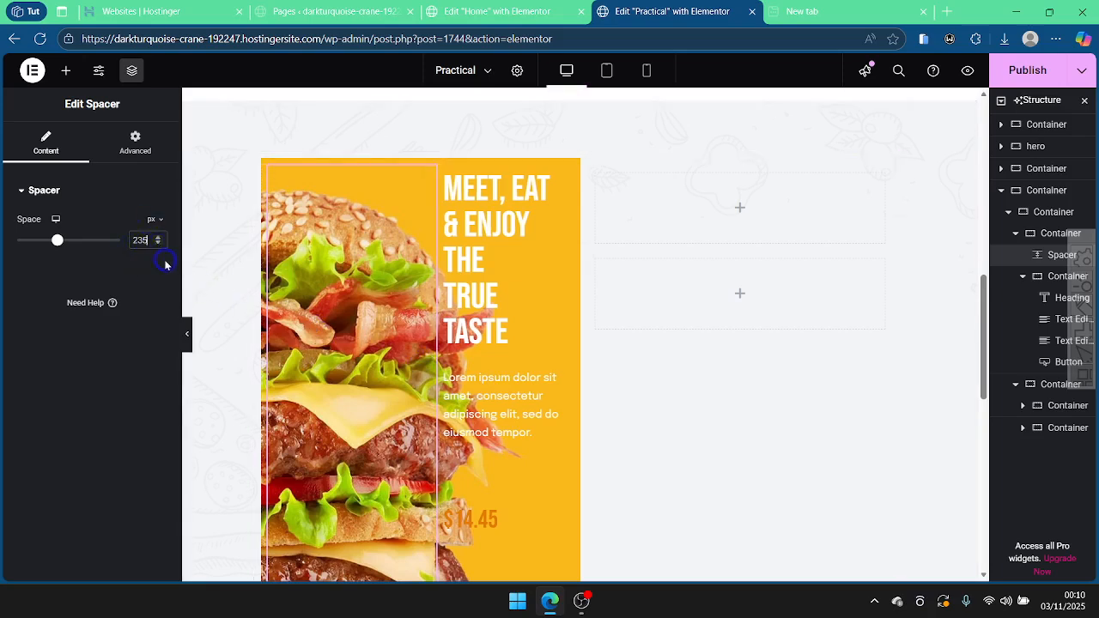
pyautogui.click(158, 244)
pyautogui.click(158, 245)
pyautogui.click(158, 245)
pyautogui.scroll(-2, 240, 275)
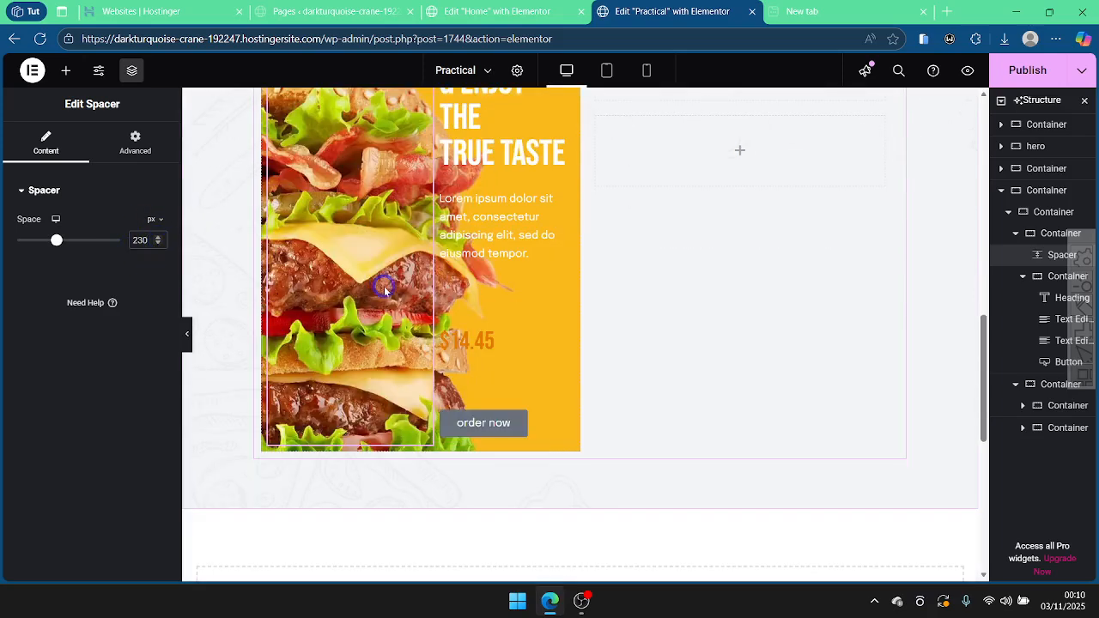
pyautogui.click(500, 11)
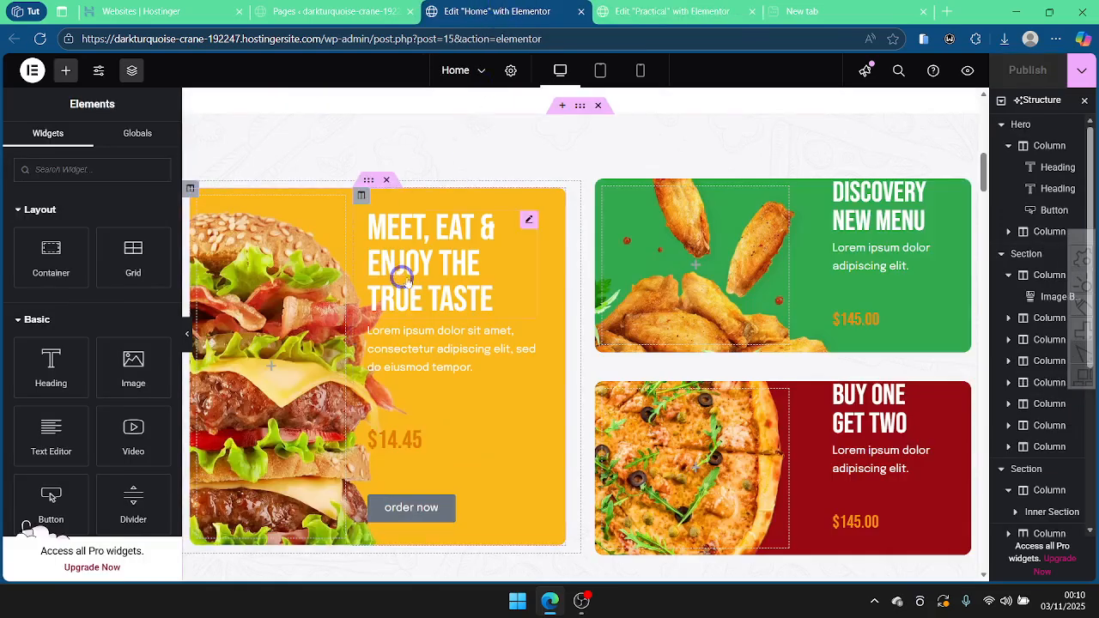
pyautogui.click(612, 8)
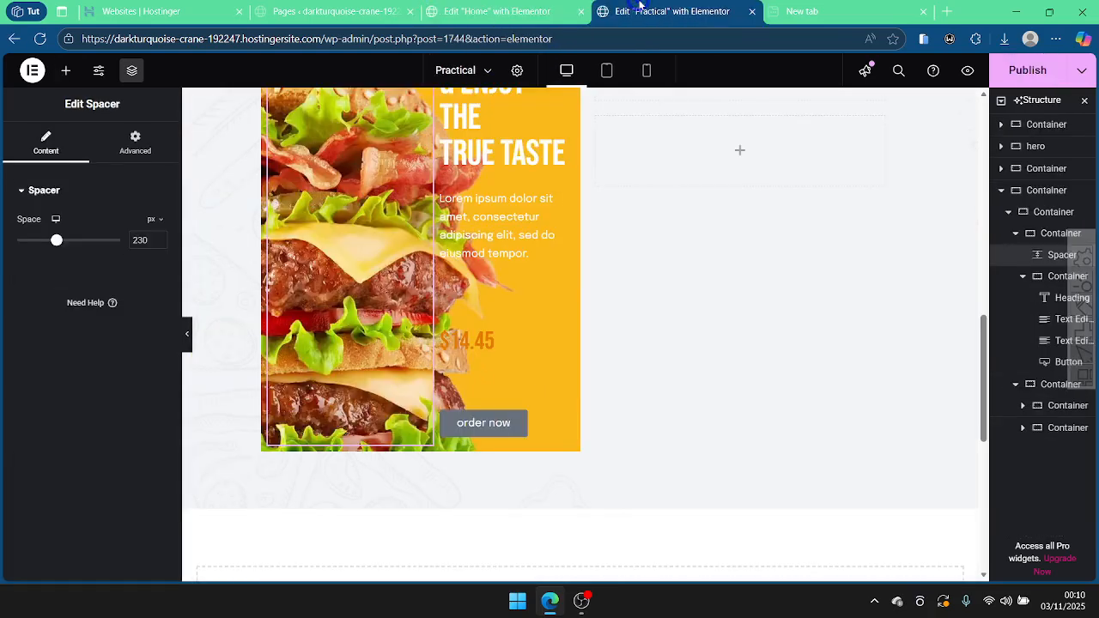
# Step: Reduce the burger card spacer's space to 226 px
pyautogui.scroll(3, 480, 271)
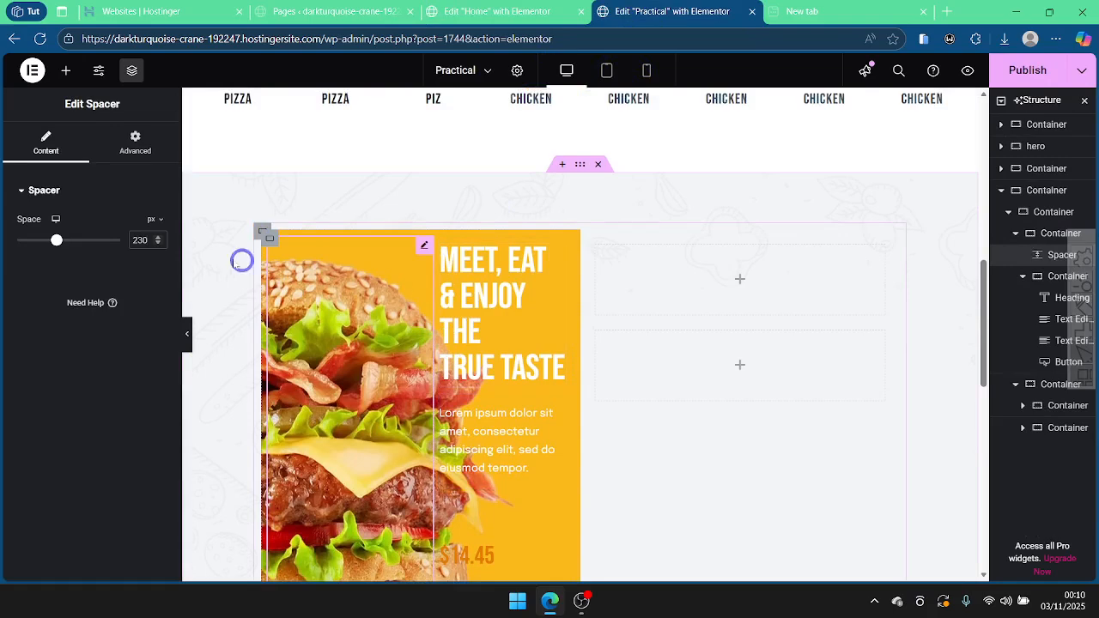
pyautogui.click(158, 246)
pyautogui.click(158, 246)
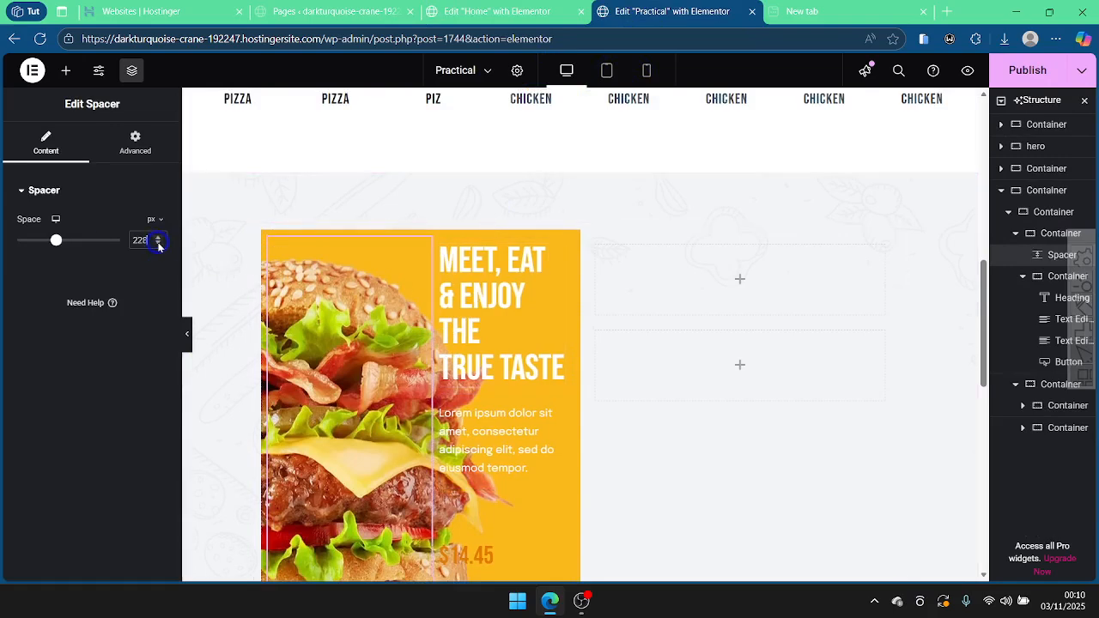
pyautogui.click(158, 246)
pyautogui.click(158, 247)
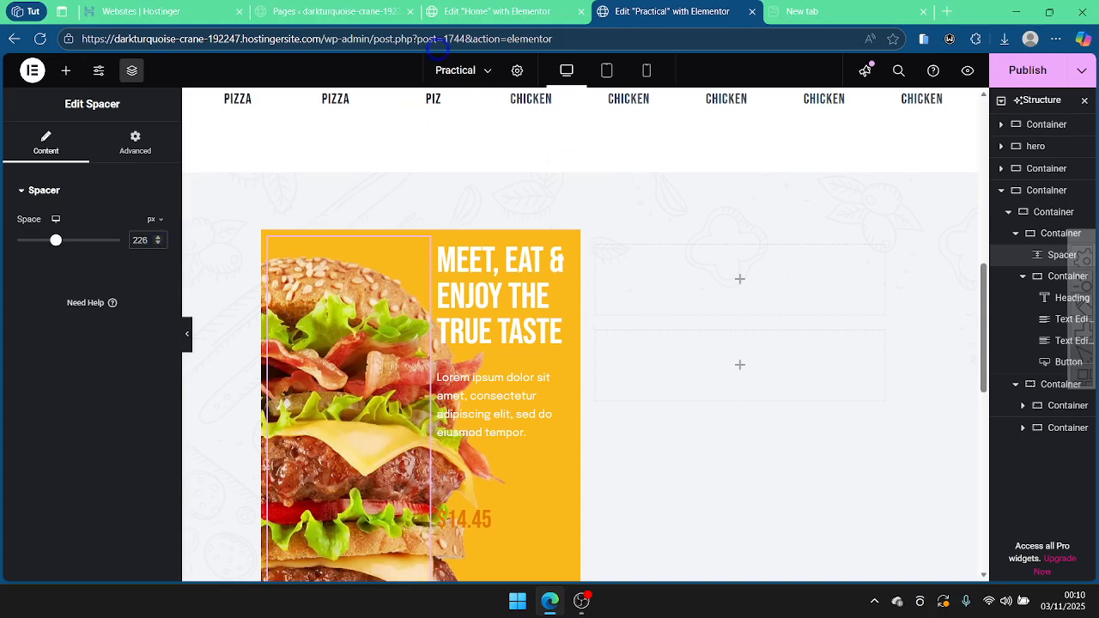
# Step: Compare the burger card's text wrapping and image placement between the Practical and Home pages, including in full-width preview
pyautogui.click(530, 7)
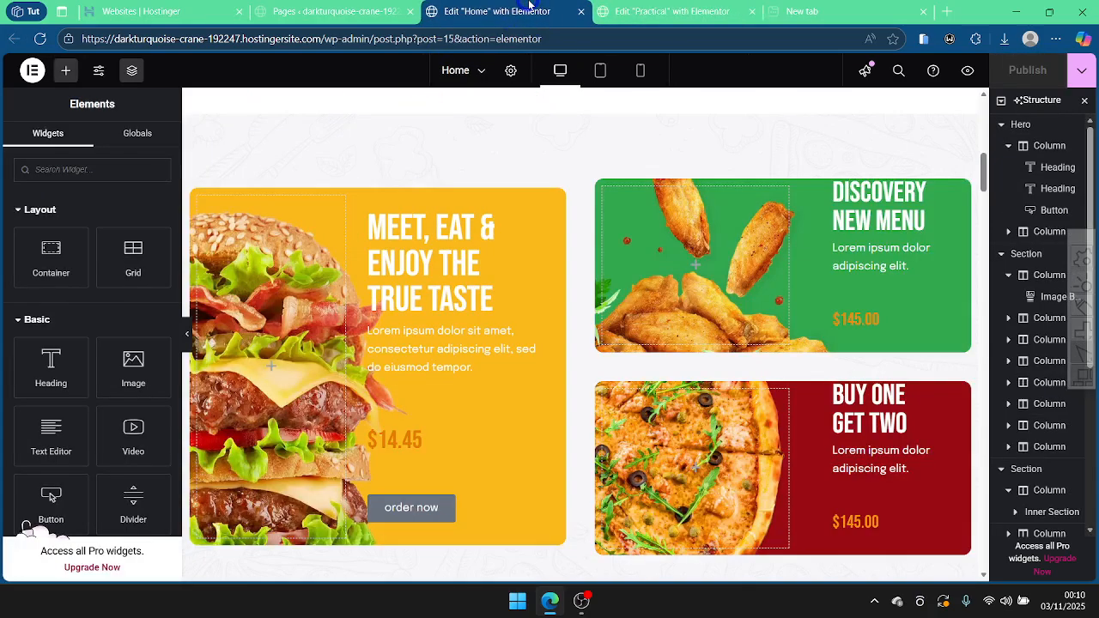
pyautogui.click(640, 7)
pyautogui.scroll(-3, 429, 263)
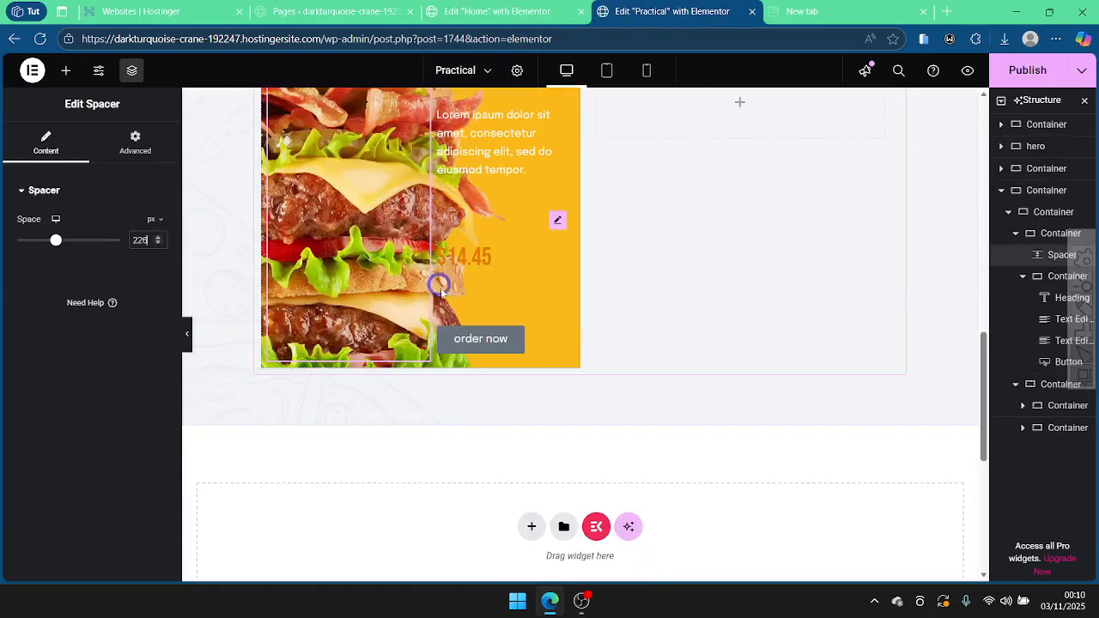
pyautogui.scroll(5, 484, 332)
pyautogui.scroll(-6, 479, 329)
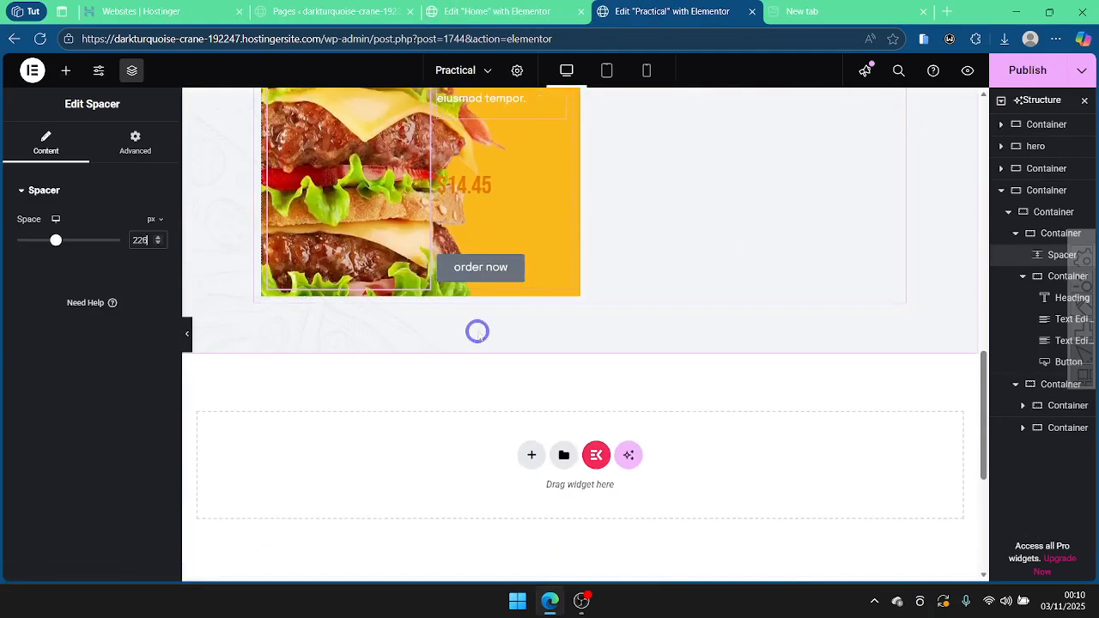
pyautogui.scroll(3, 478, 325)
pyautogui.click(498, 11)
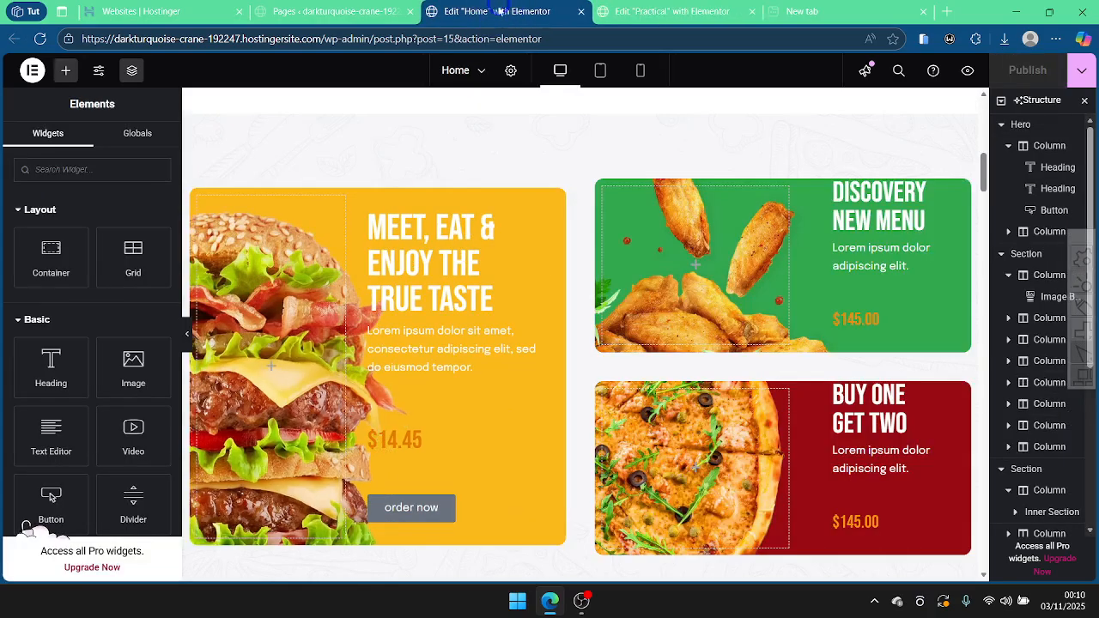
pyautogui.click(632, 6)
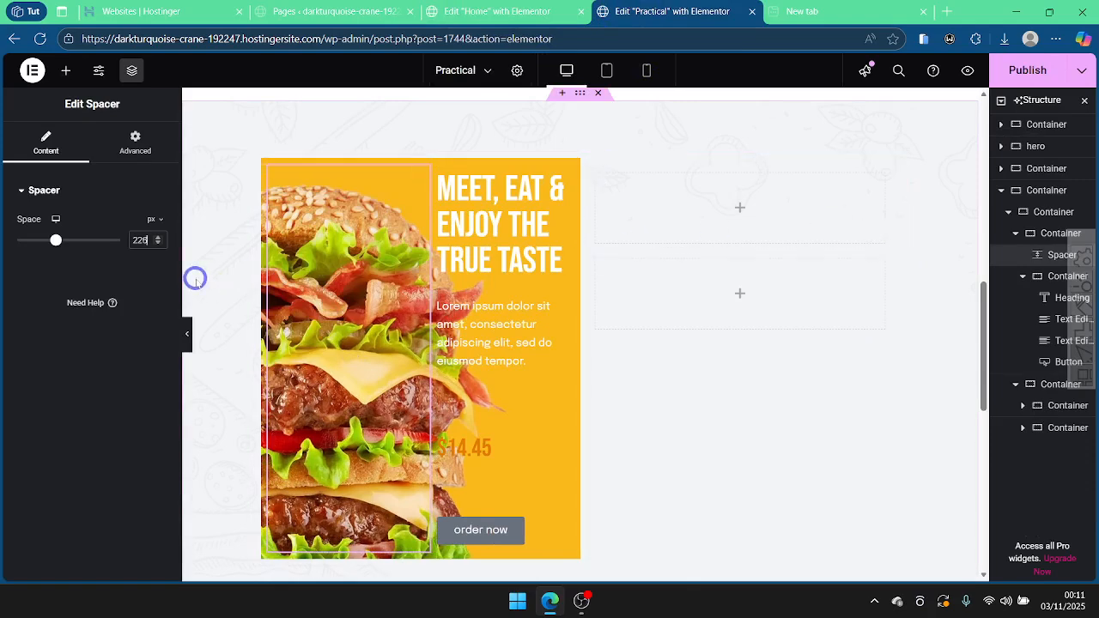
pyautogui.click(187, 336)
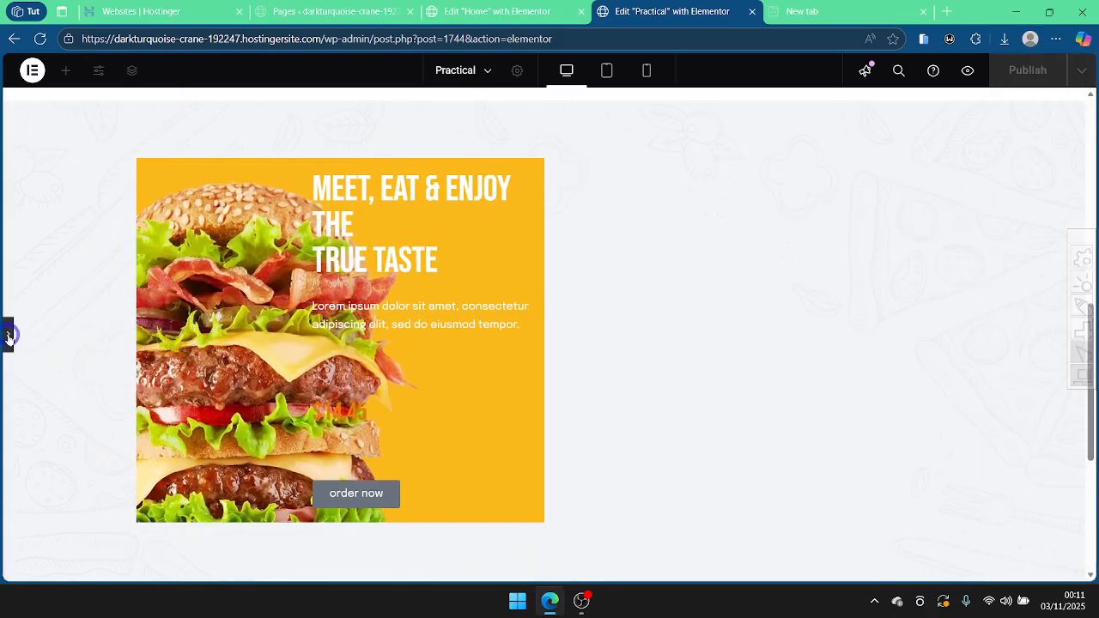
pyautogui.click(488, 9)
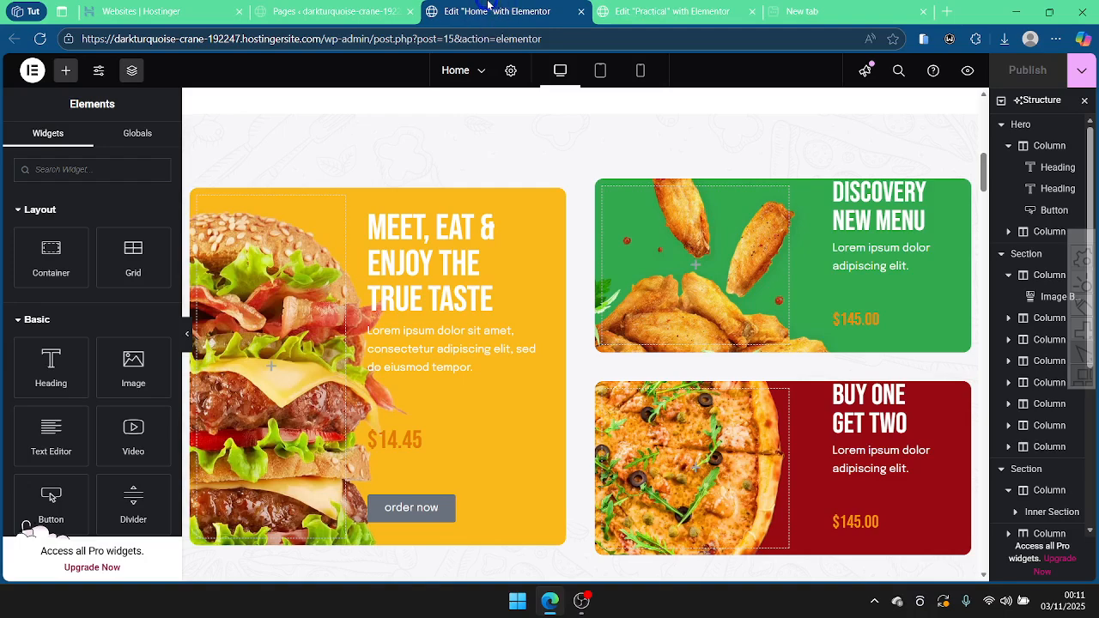
pyautogui.click(187, 337)
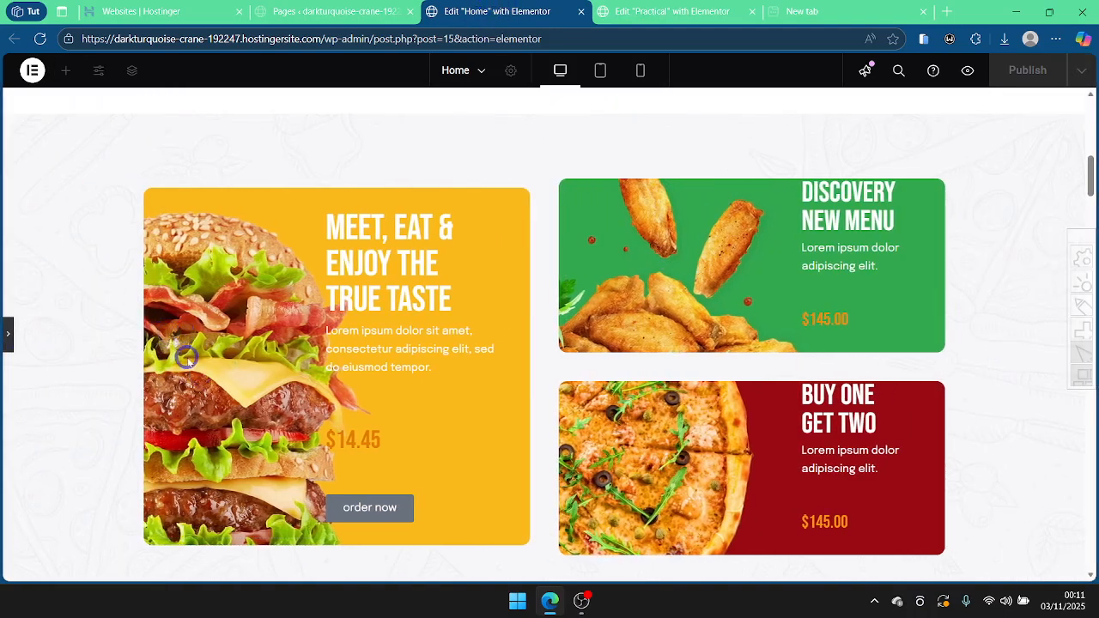
pyautogui.click(652, 5)
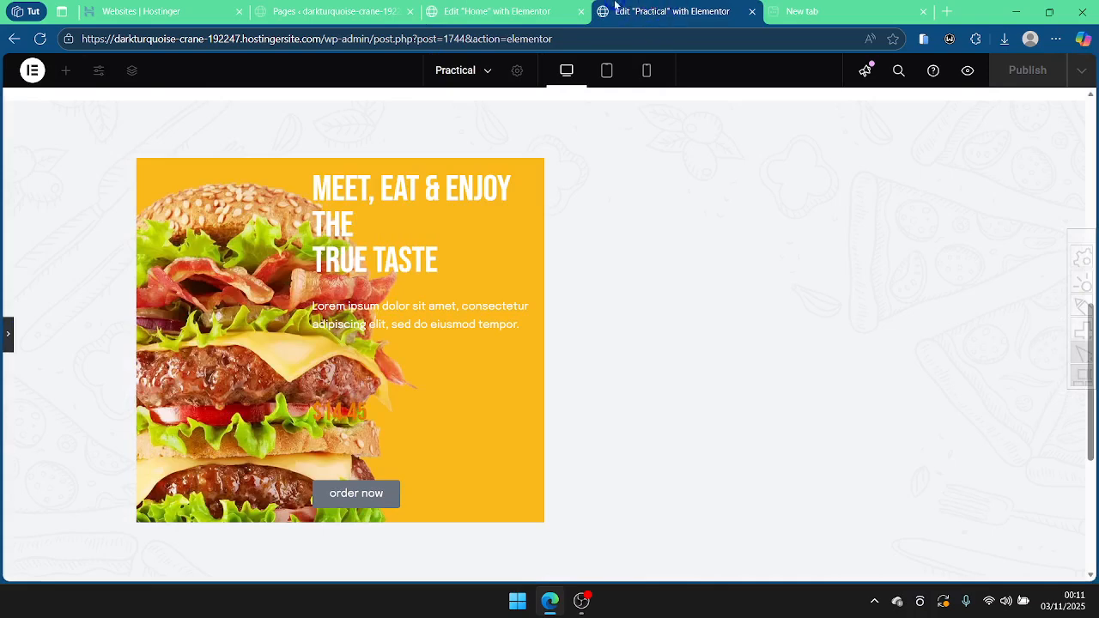
pyautogui.moveTo(526, 5)
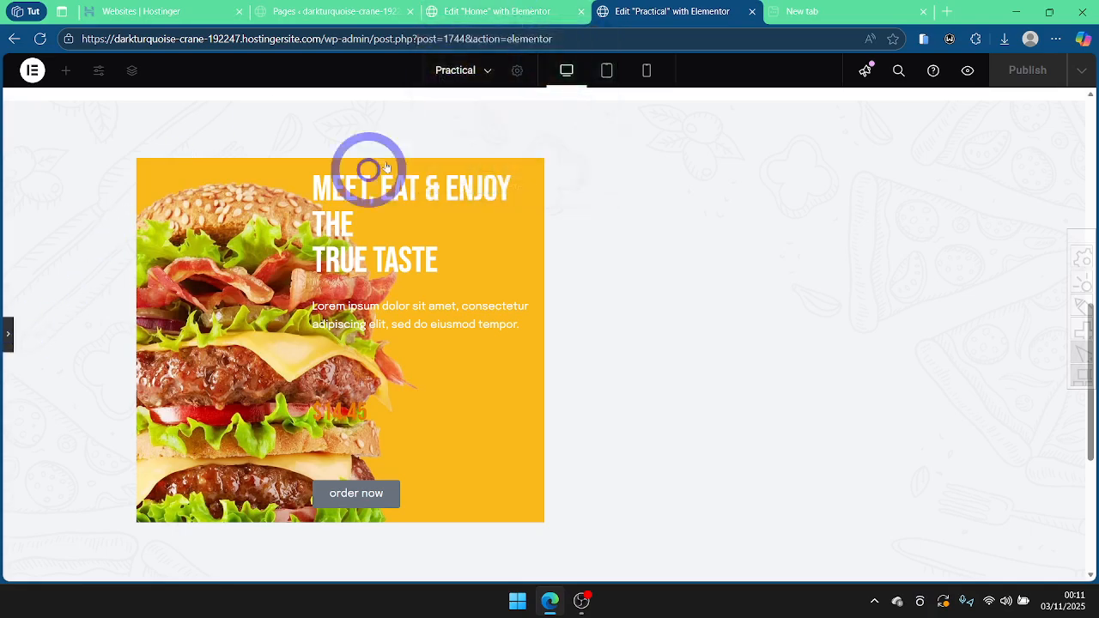
pyautogui.click(498, 11)
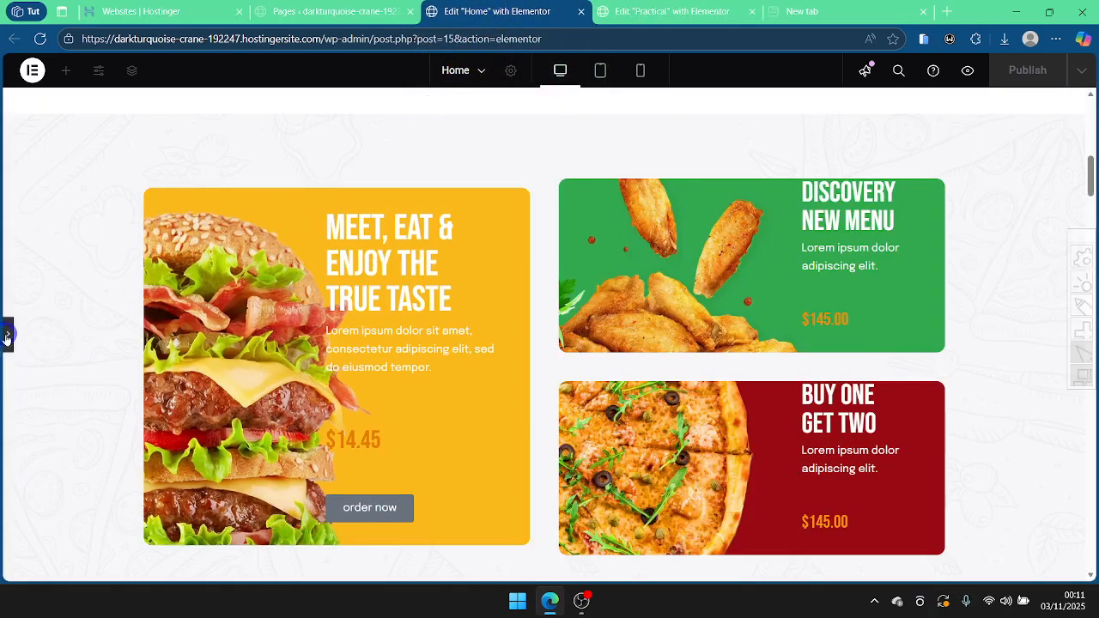
# Step: Try Center Left for the Practical page's burger card background image position, and set it to Center Right
pyautogui.click(659, 9)
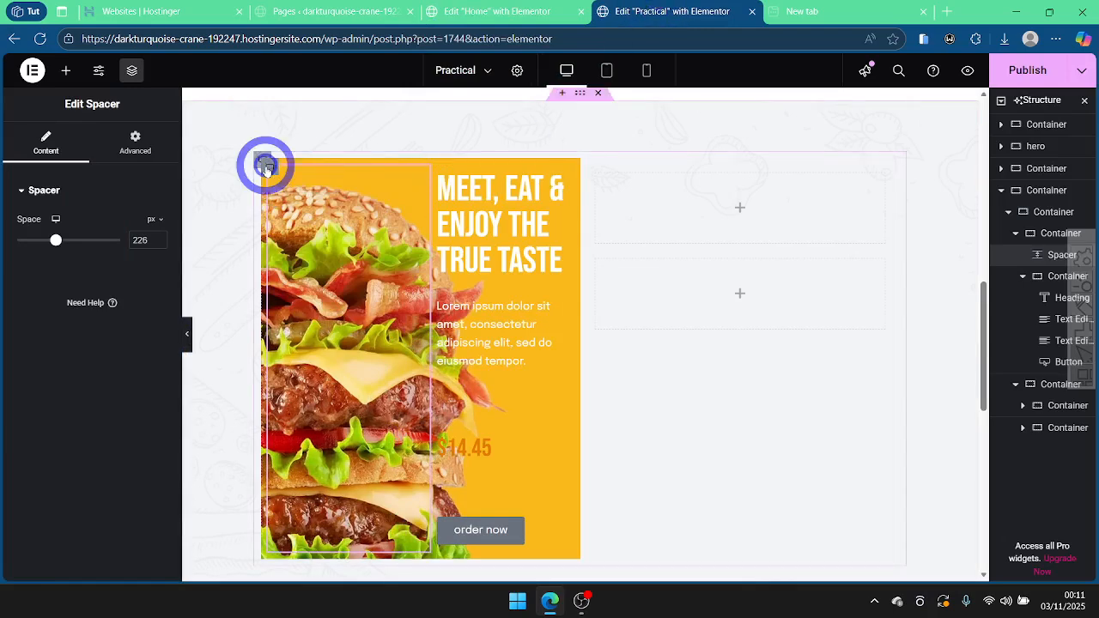
pyautogui.click(267, 166)
pyautogui.click(87, 146)
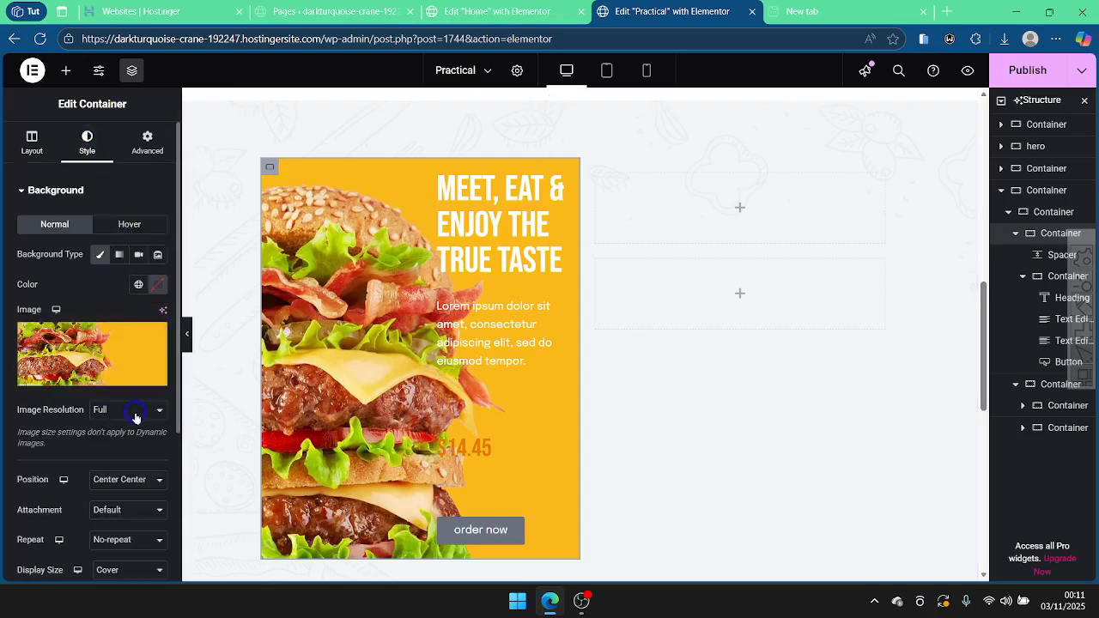
pyautogui.click(122, 482)
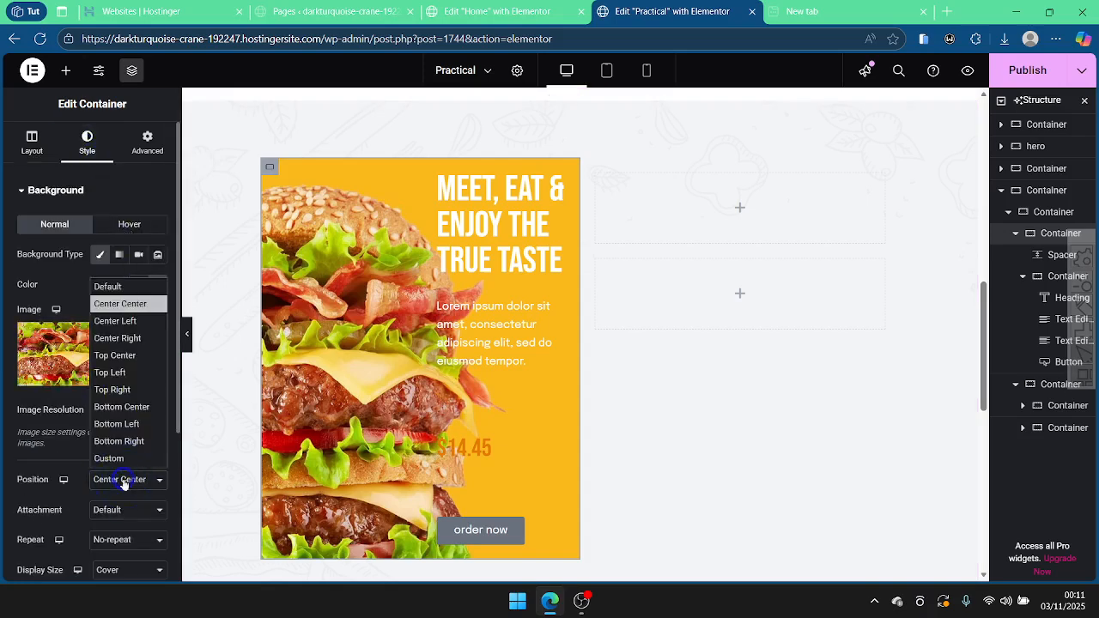
pyautogui.click(129, 324)
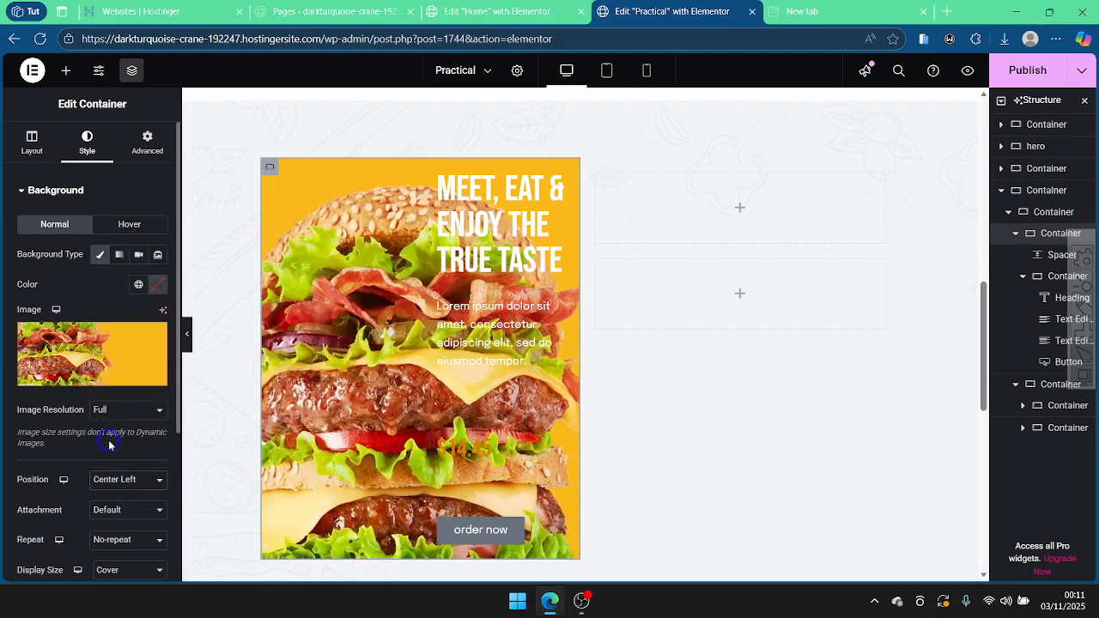
pyautogui.click(116, 480)
pyautogui.click(120, 338)
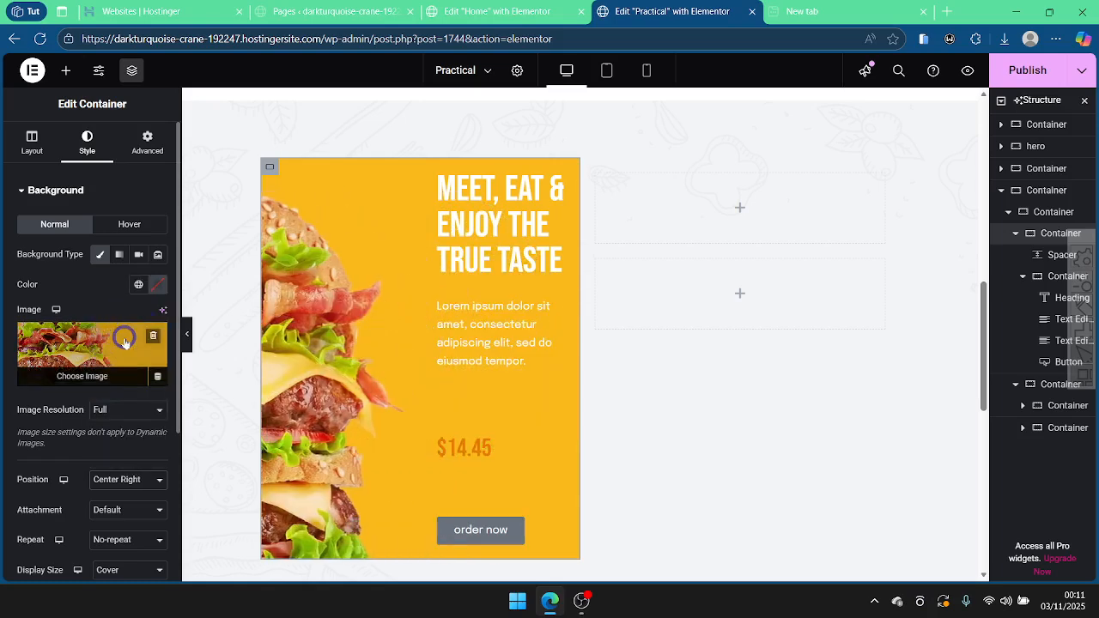
# Step: Preview the Practical page's burger card at full width and check its image and text alignment against the Home page
pyautogui.click(188, 331)
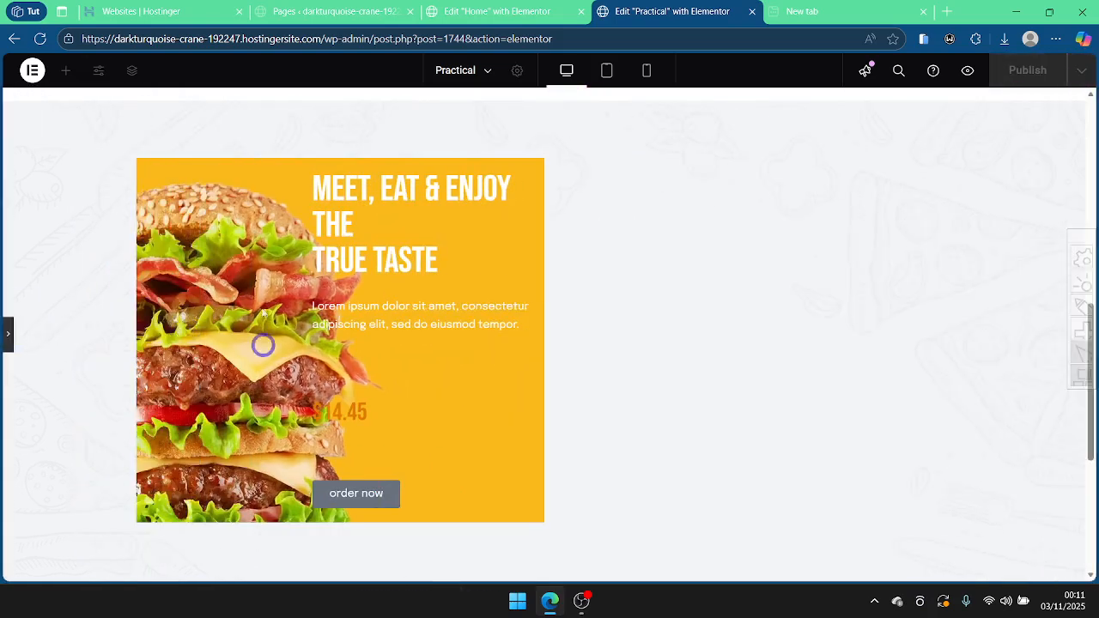
pyautogui.click(498, 11)
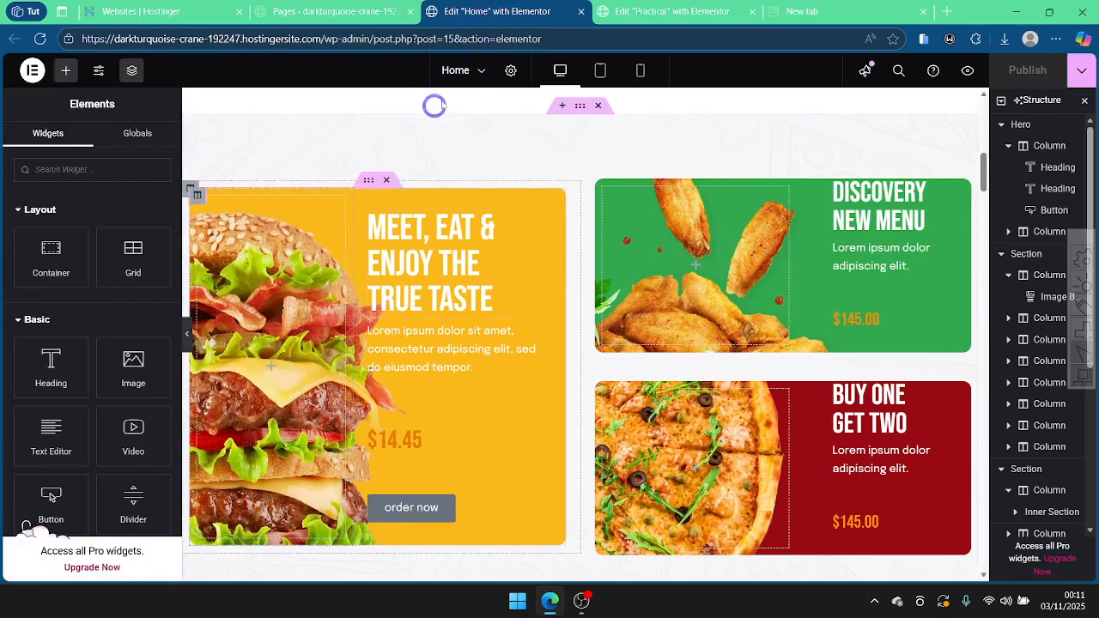
pyautogui.click(631, 8)
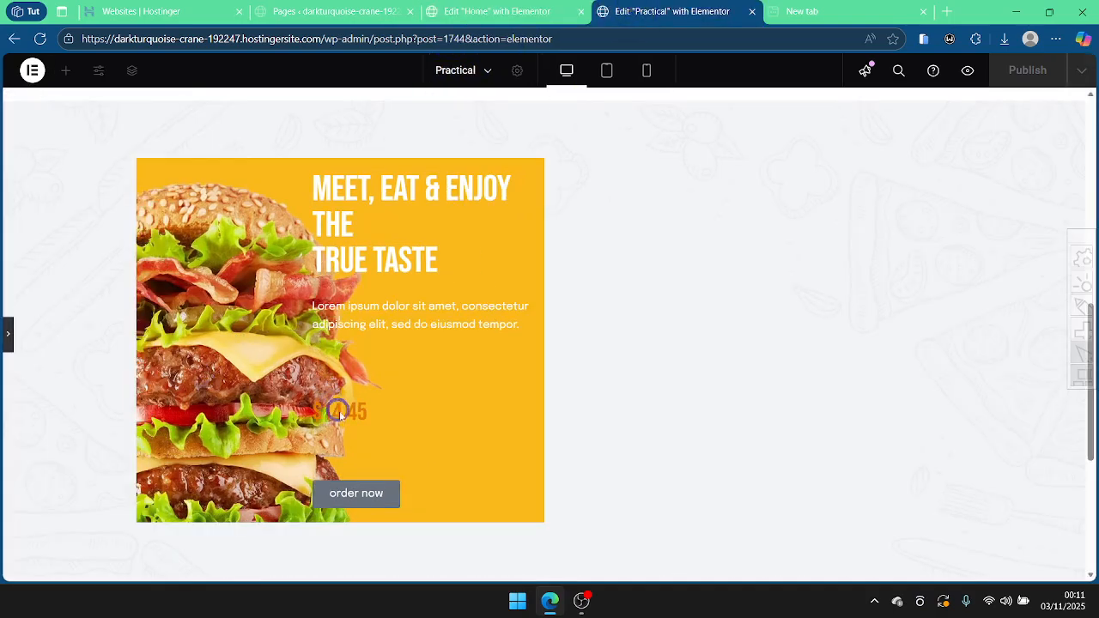
pyautogui.click(498, 11)
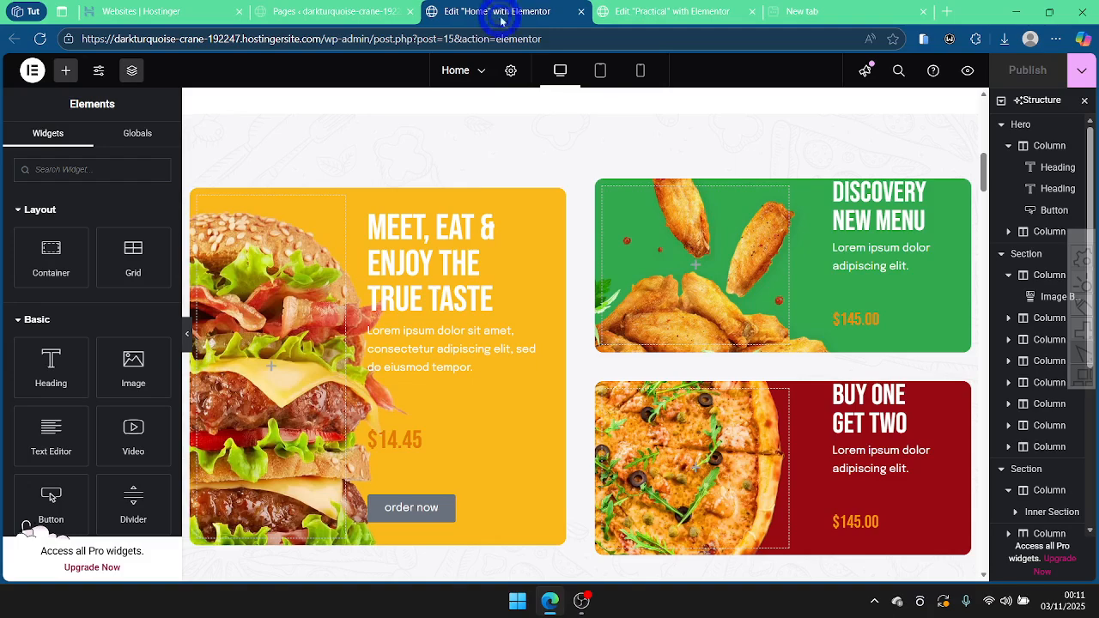
pyautogui.click(187, 339)
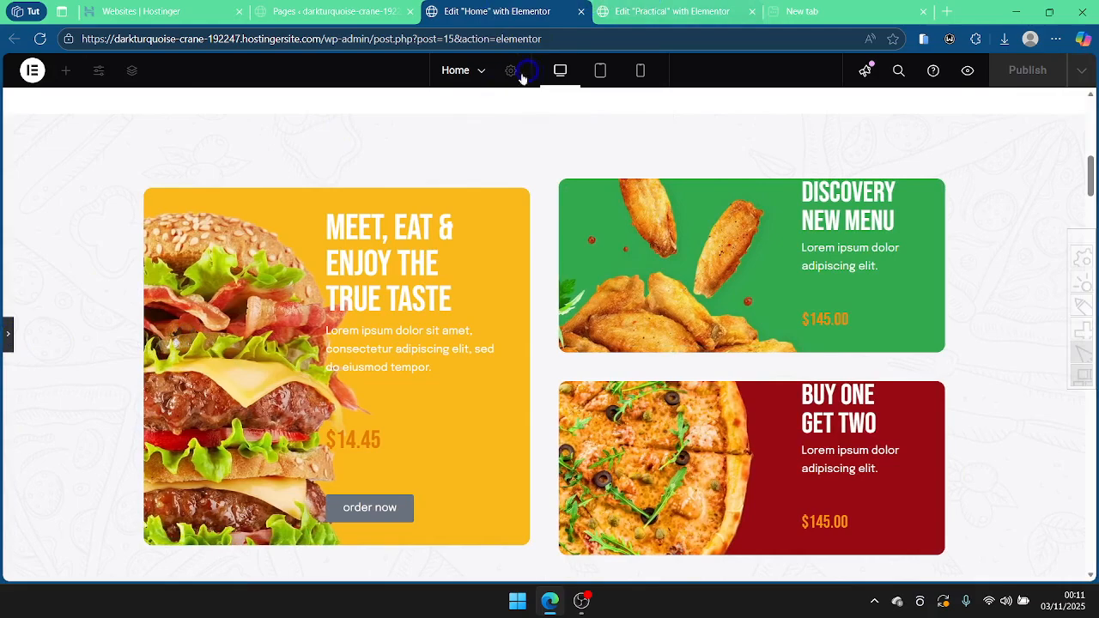
pyautogui.click(7, 333)
pyautogui.click(653, 6)
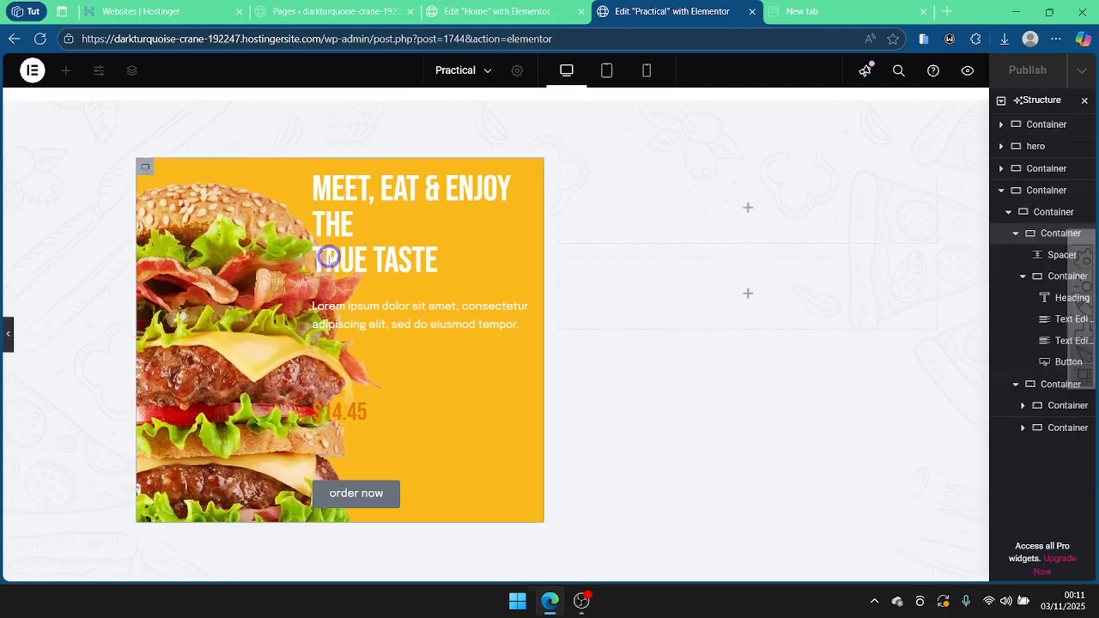
pyautogui.click(203, 212)
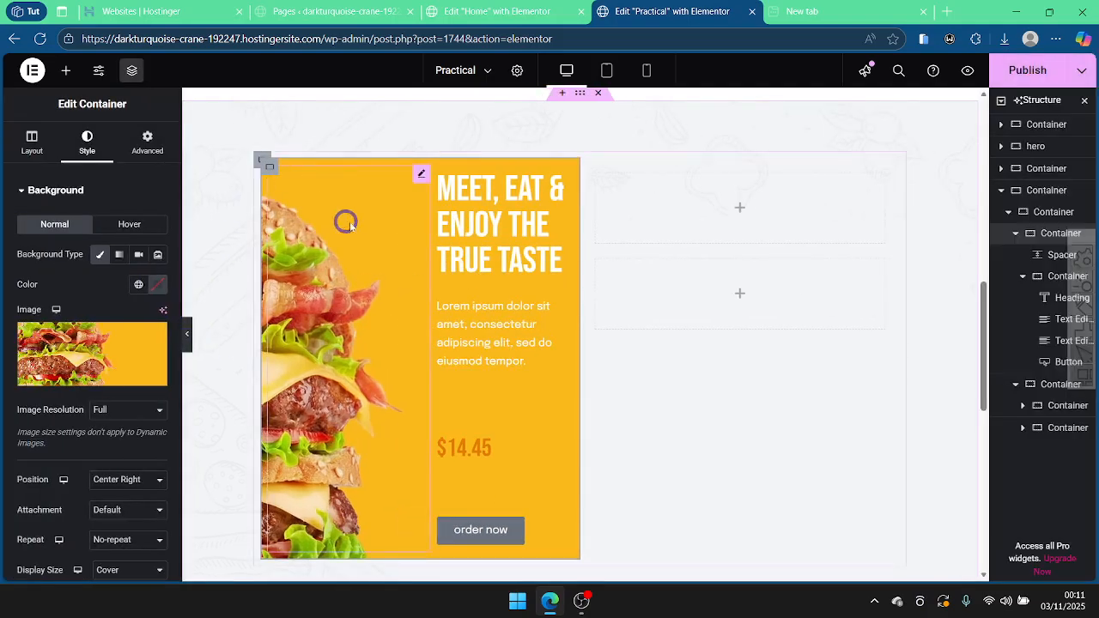
# Step: Set the burger card spacer's space to 235 px and compare the full-width card with the Home page's version
pyautogui.click(421, 173)
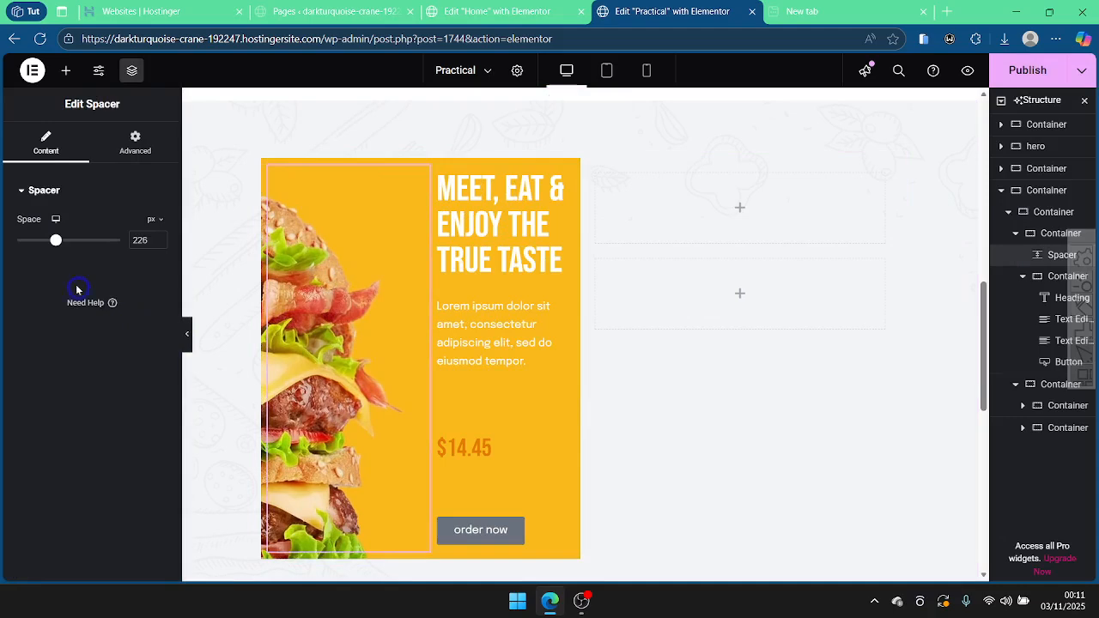
pyautogui.click(158, 241)
pyautogui.click(159, 241)
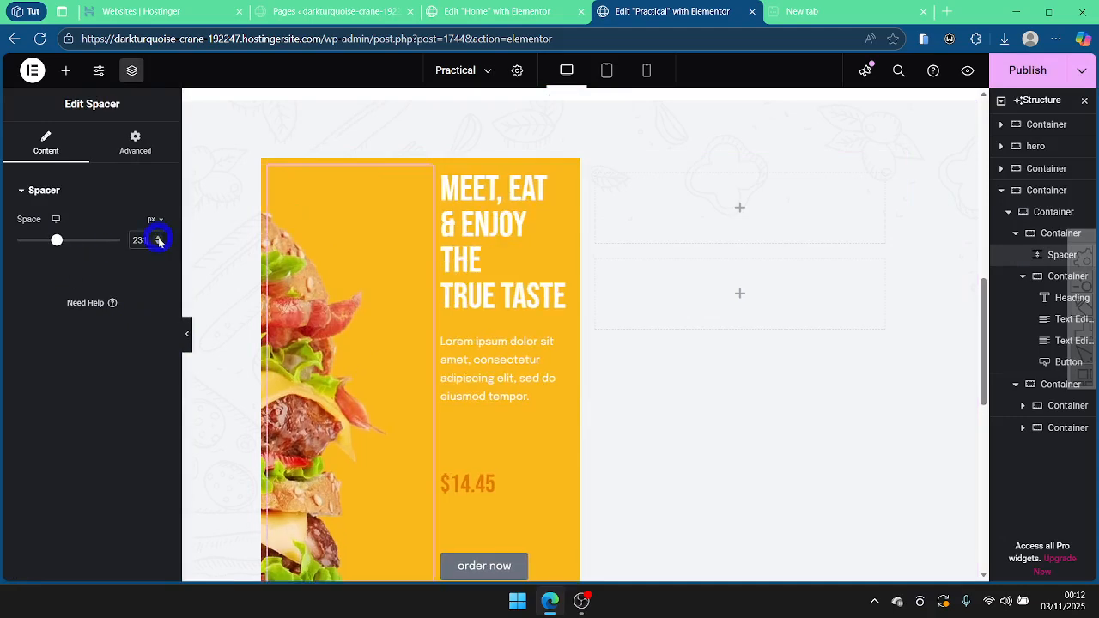
pyautogui.click(159, 241)
pyautogui.click(159, 241)
pyautogui.click(159, 241)
pyautogui.click(159, 241)
pyautogui.click(187, 333)
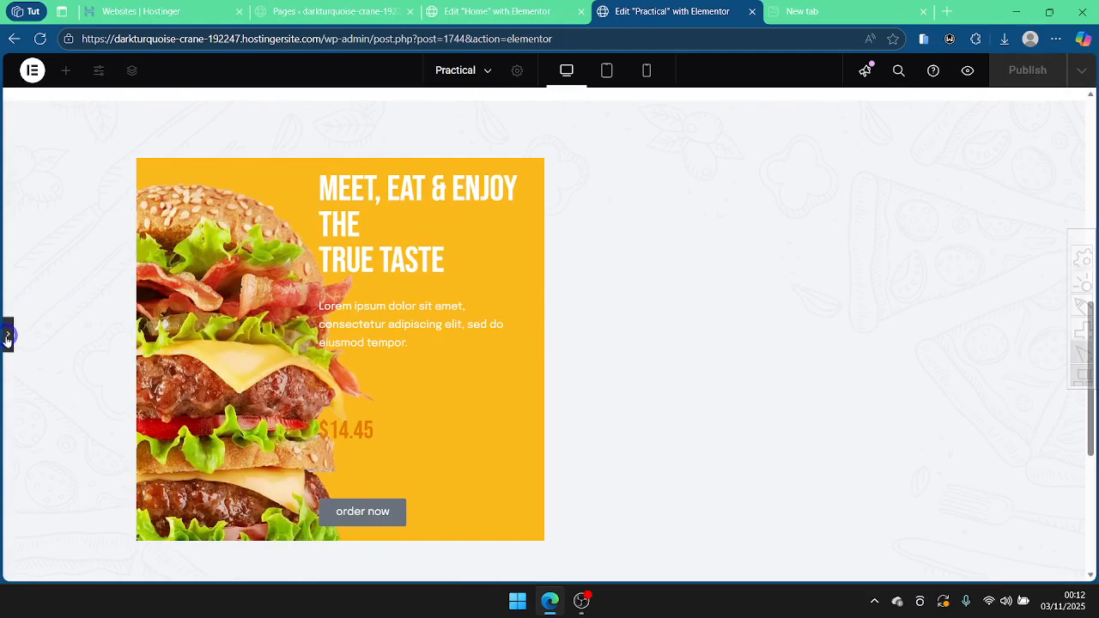
pyautogui.click(7, 338)
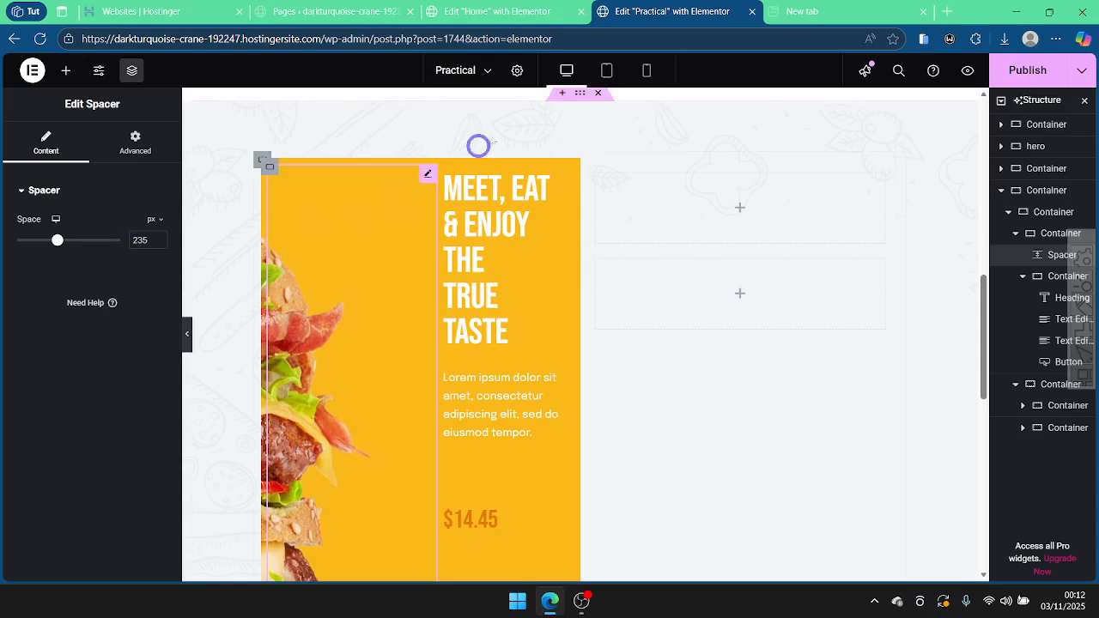
pyautogui.click(512, 10)
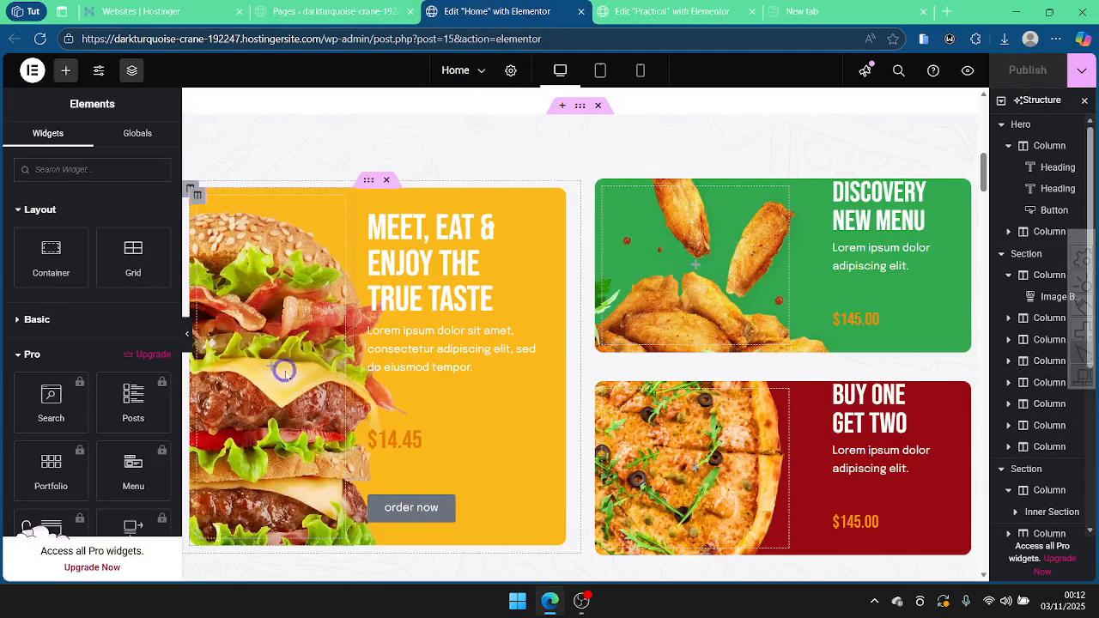
pyautogui.click(188, 335)
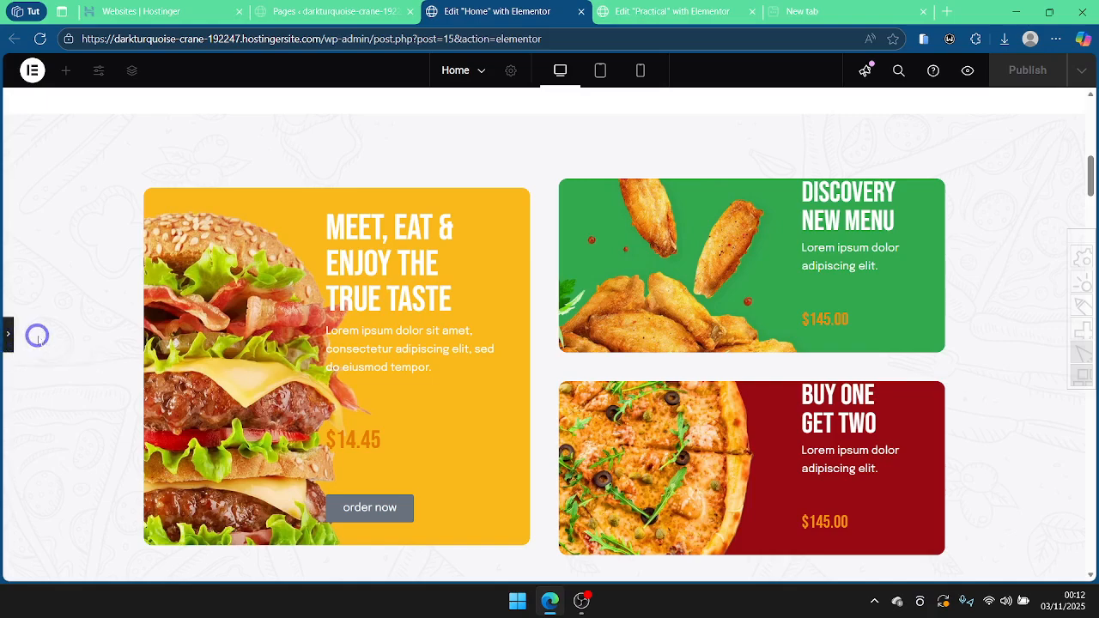
pyautogui.click(649, 7)
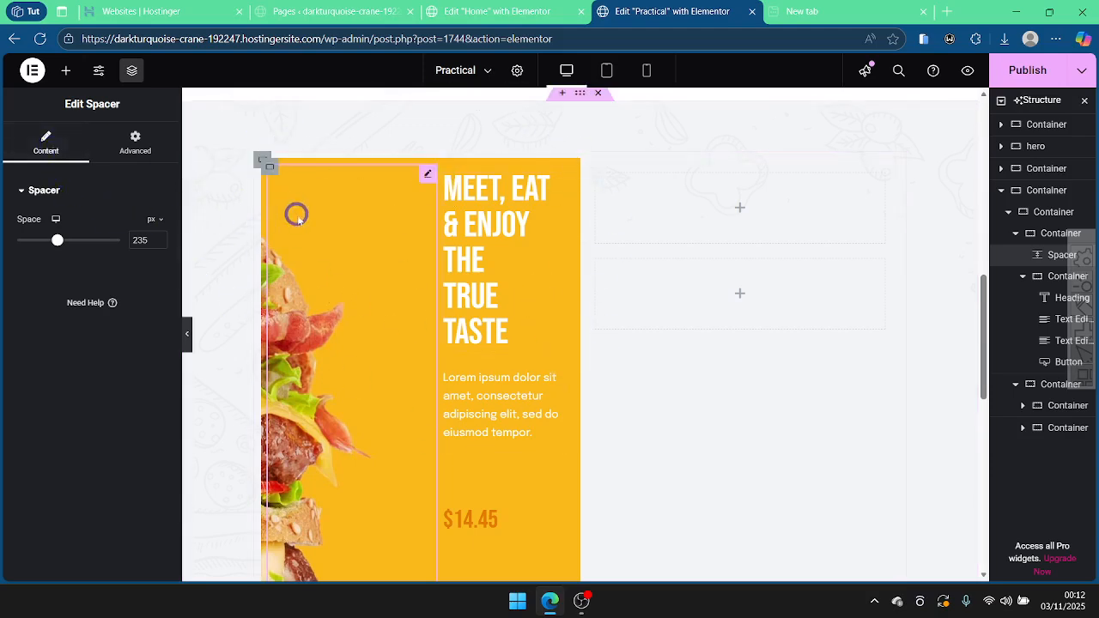
# Step: Set the border radius of the yellow burger card container to 15 px on all four corners
pyautogui.click(260, 159)
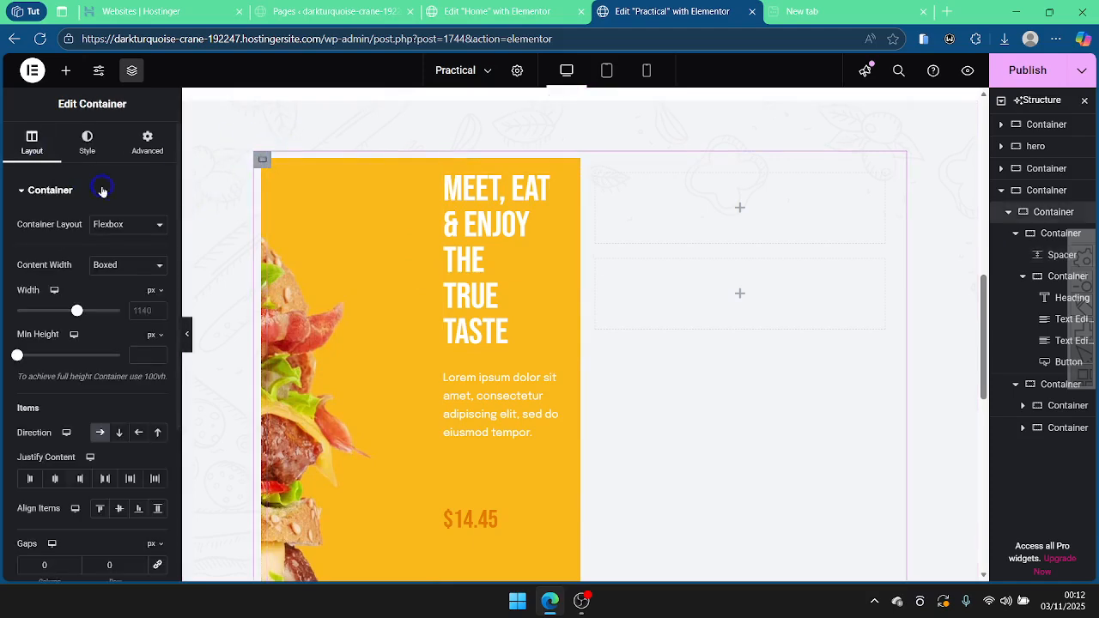
pyautogui.click(85, 147)
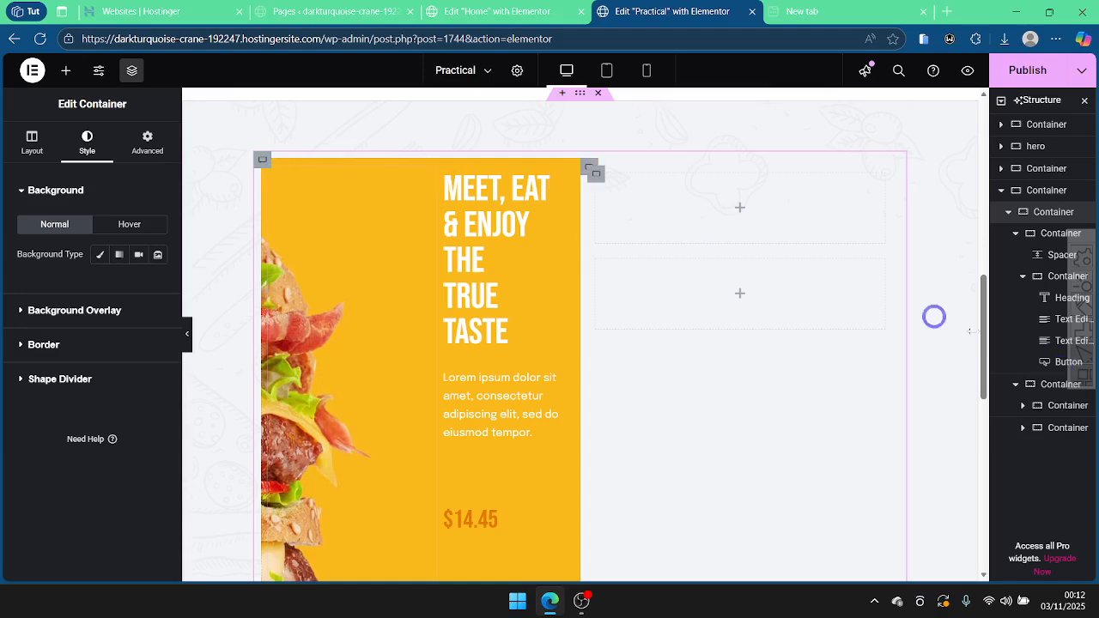
pyautogui.click(1034, 235)
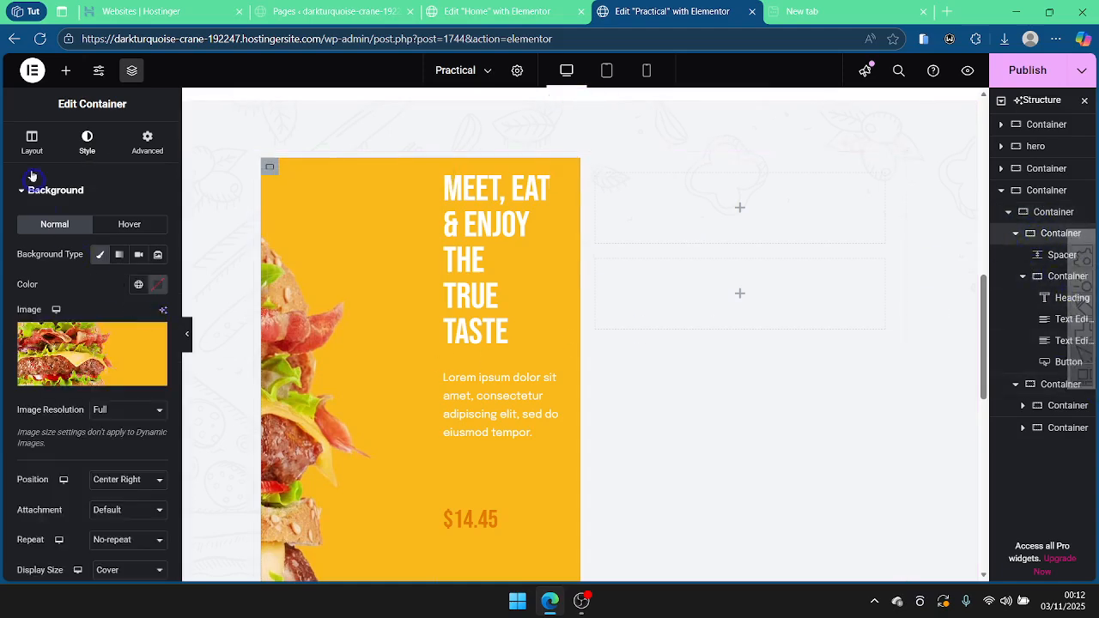
pyautogui.click(56, 191)
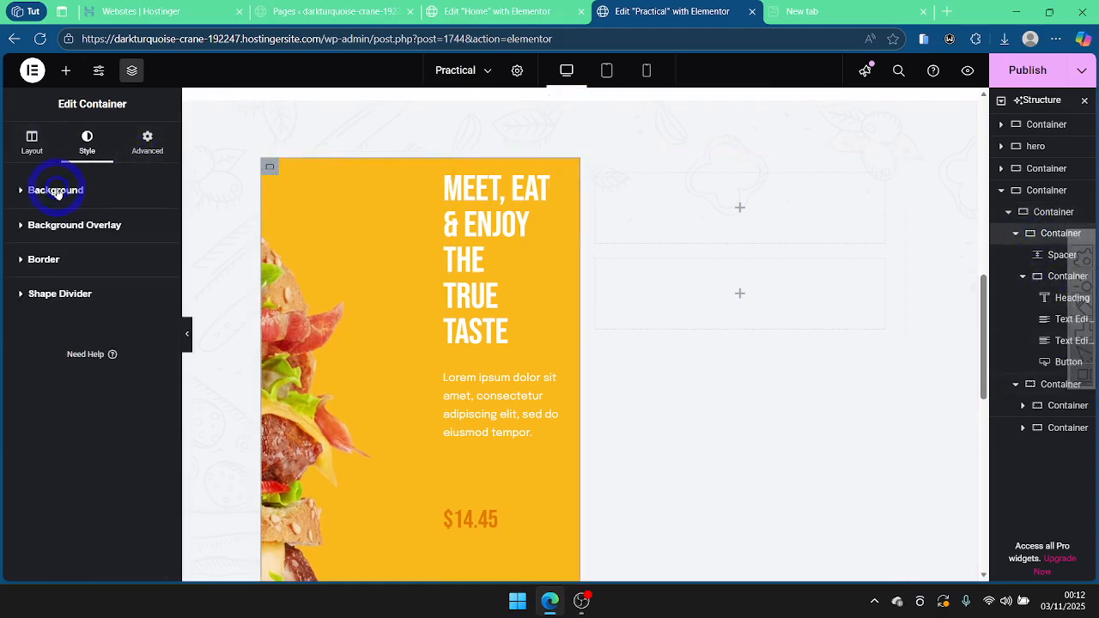
pyautogui.click(42, 258)
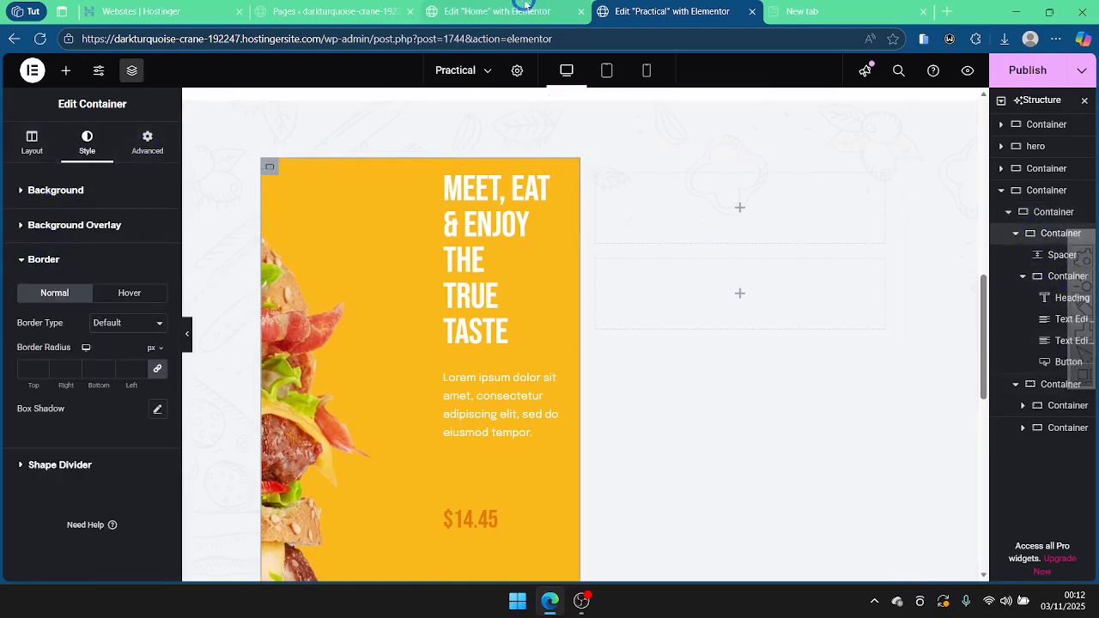
pyautogui.click(496, 12)
pyautogui.click(629, 7)
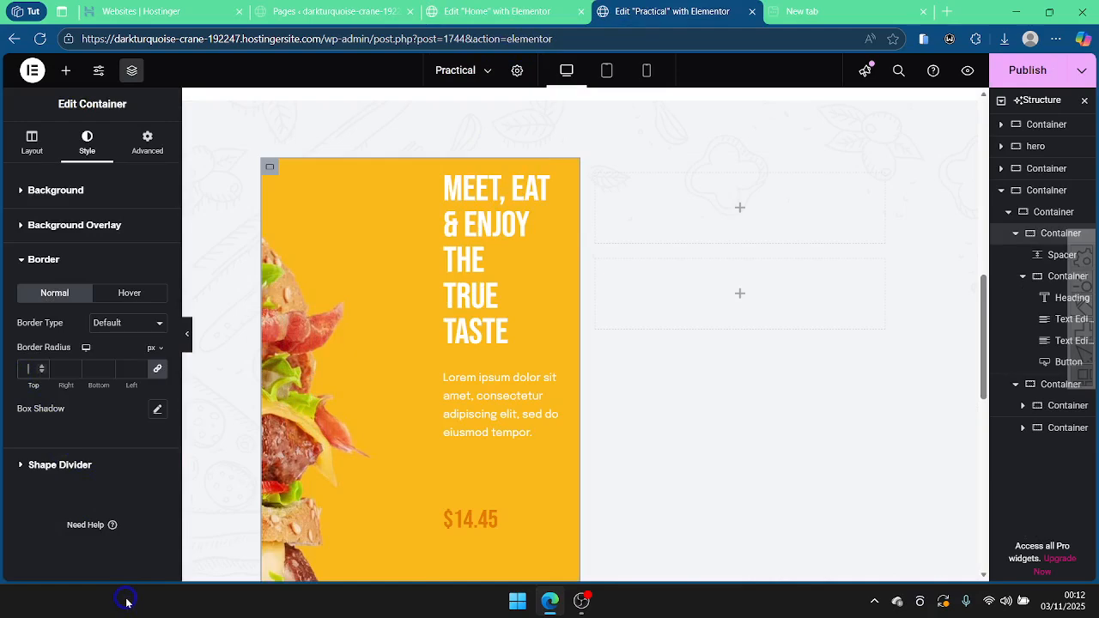
pyautogui.write('10')
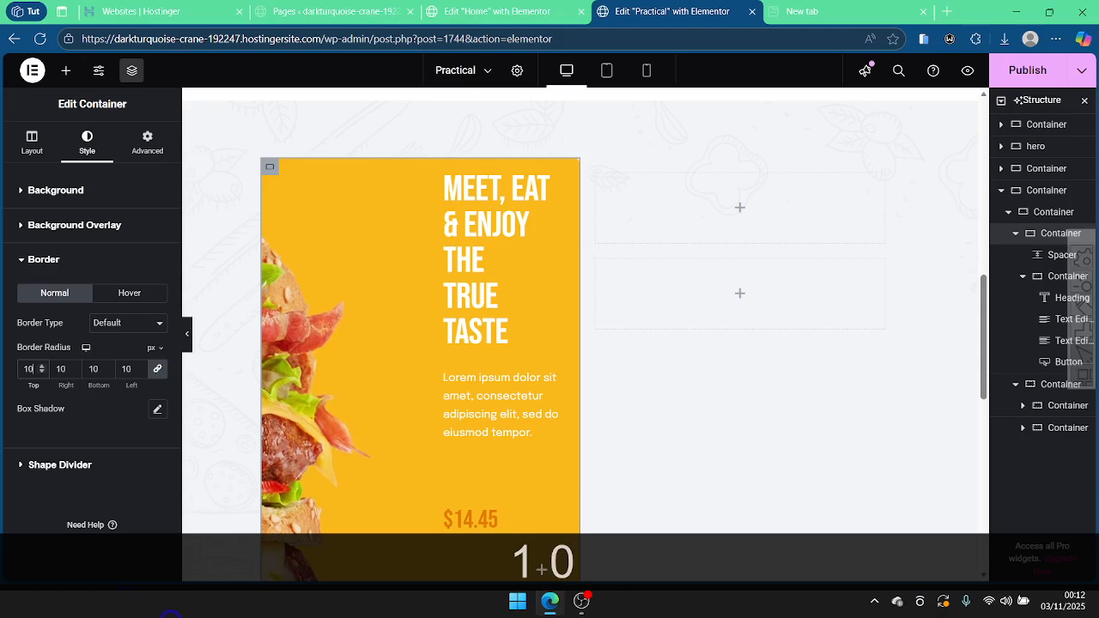
pyautogui.scroll(-3, 449, 463)
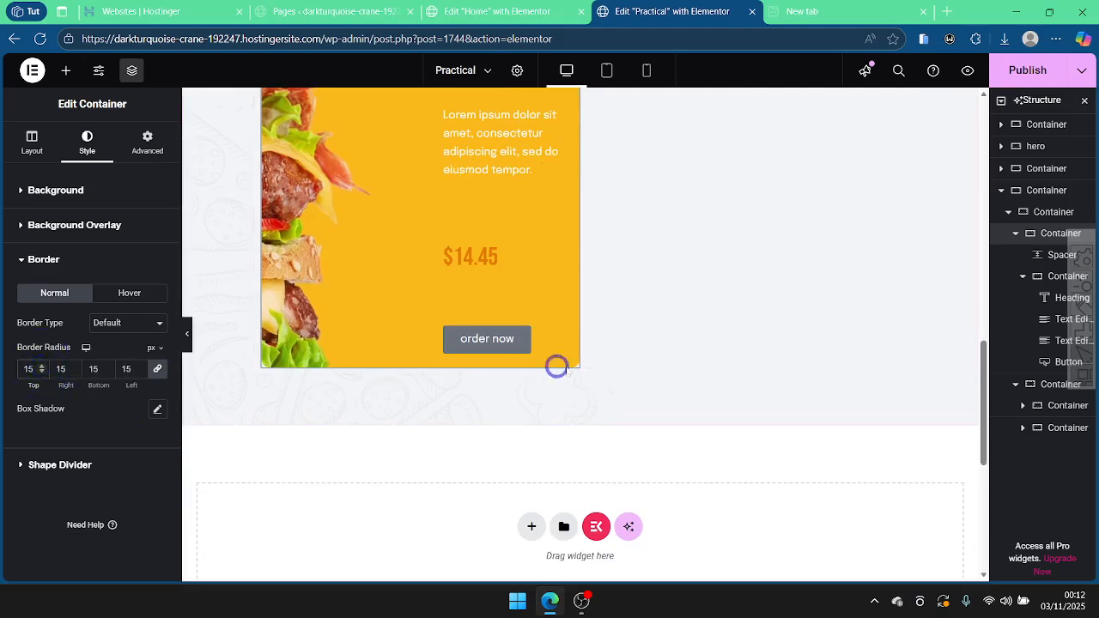
pyautogui.scroll(2, 693, 361)
pyautogui.scroll(2, 673, 328)
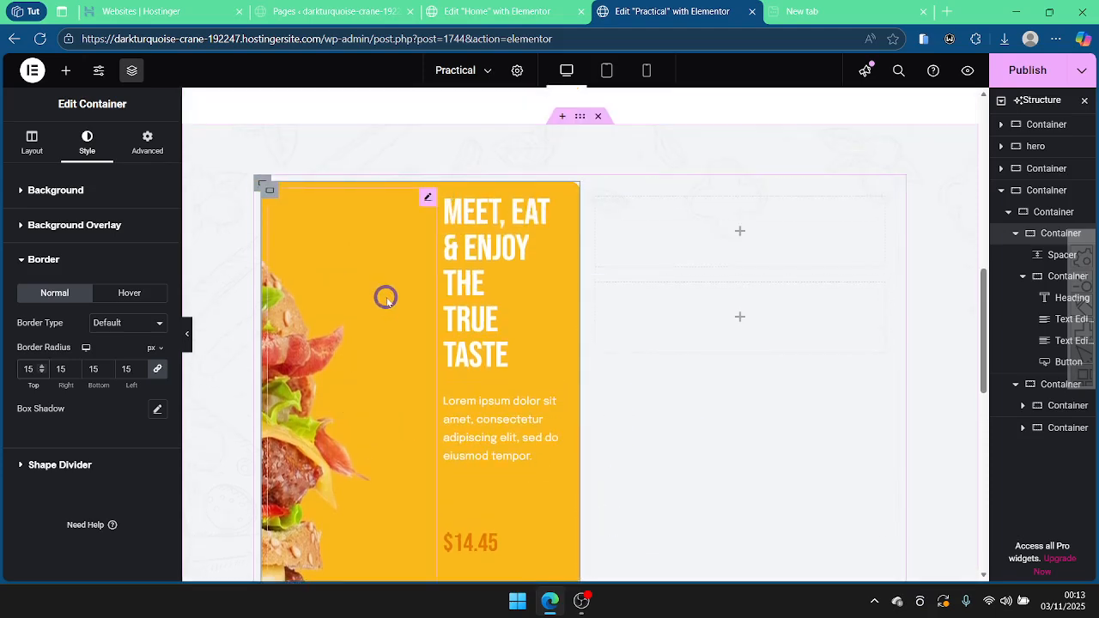
# Step: Preview the burger card at full page width and compare it with the matching card on the Home page
pyautogui.click(188, 336)
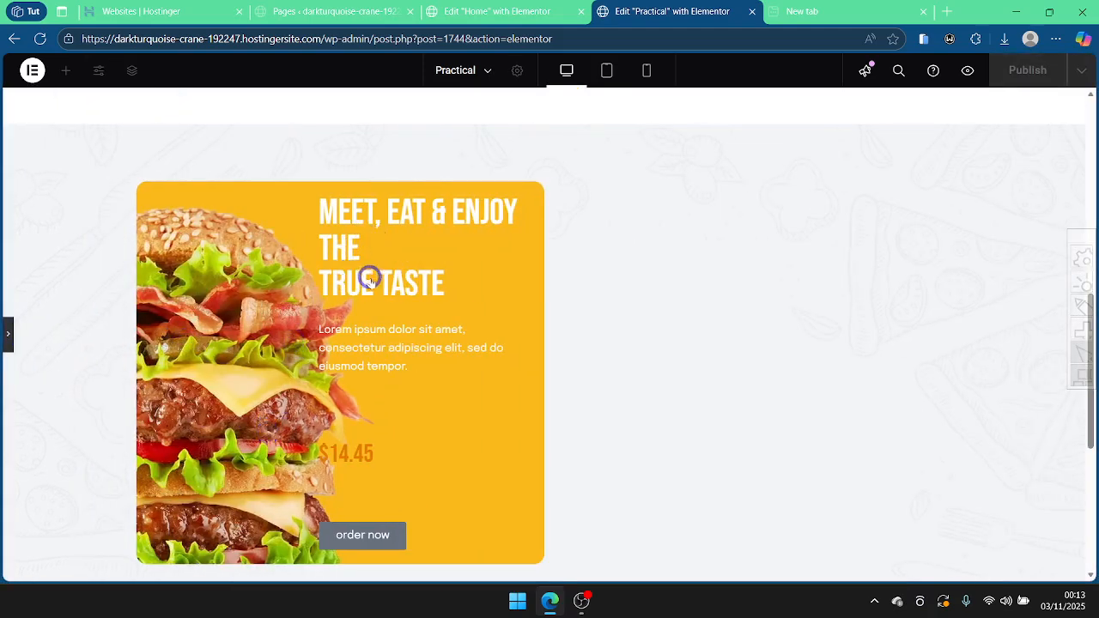
pyautogui.click(466, 12)
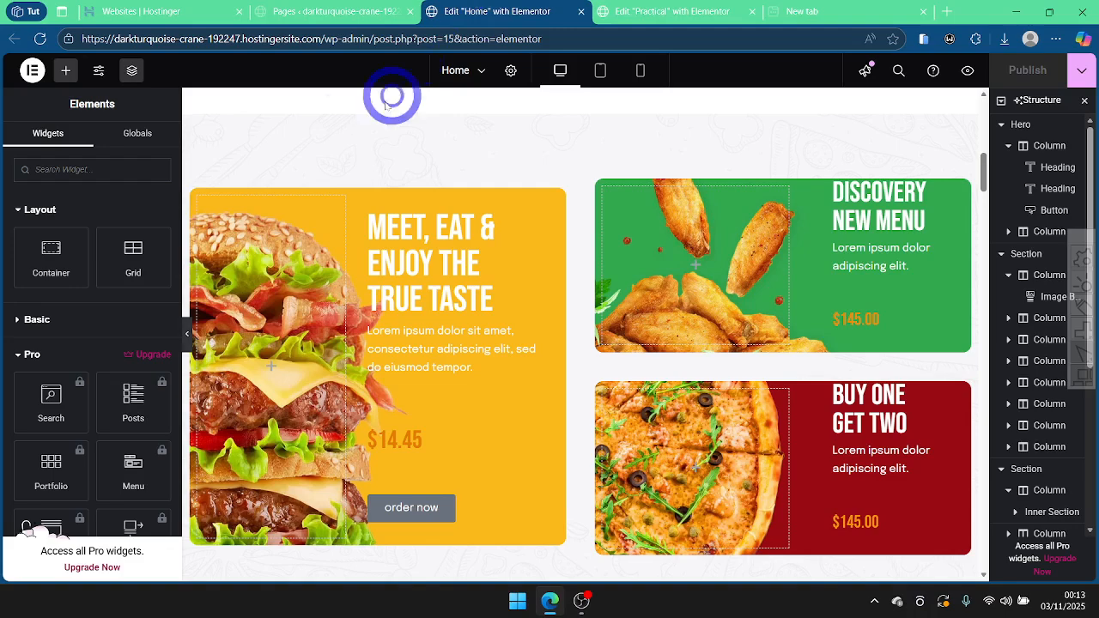
pyautogui.click(188, 332)
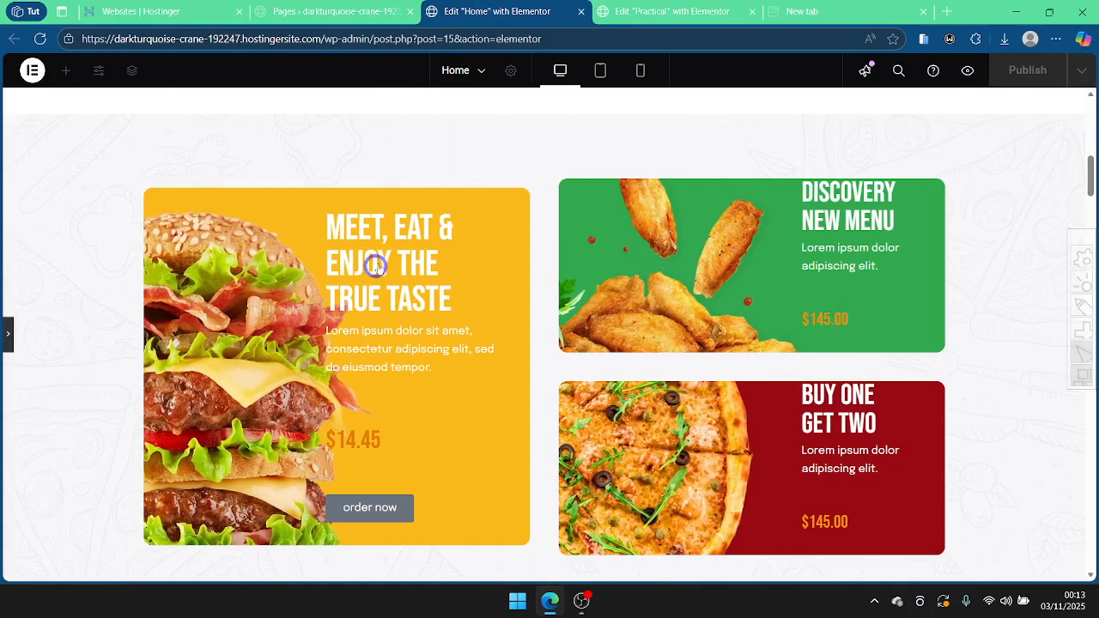
pyautogui.click(624, 7)
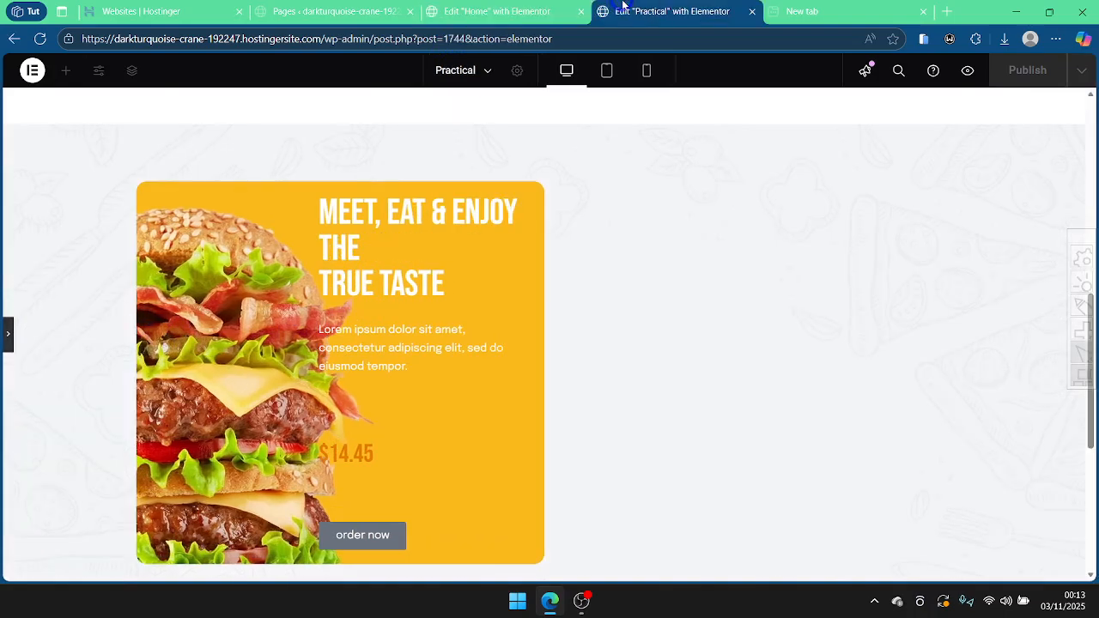
pyautogui.click(490, 7)
pyautogui.click(631, 7)
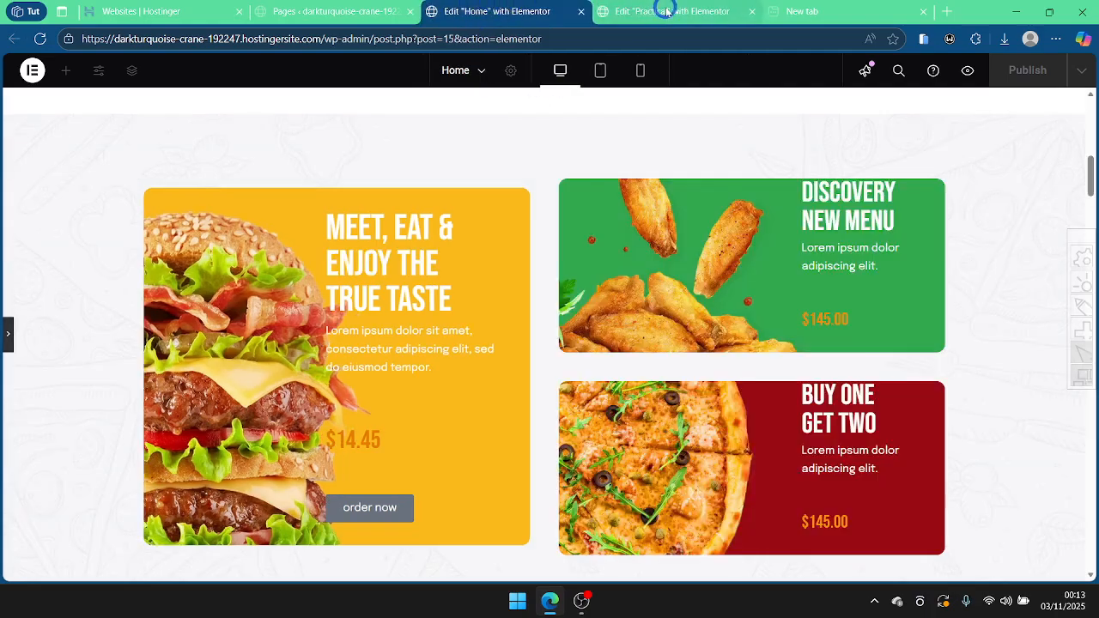
# Step: Set the spacer beside the burger card's text to 250 px and preview the layout at full width
pyautogui.click(8, 335)
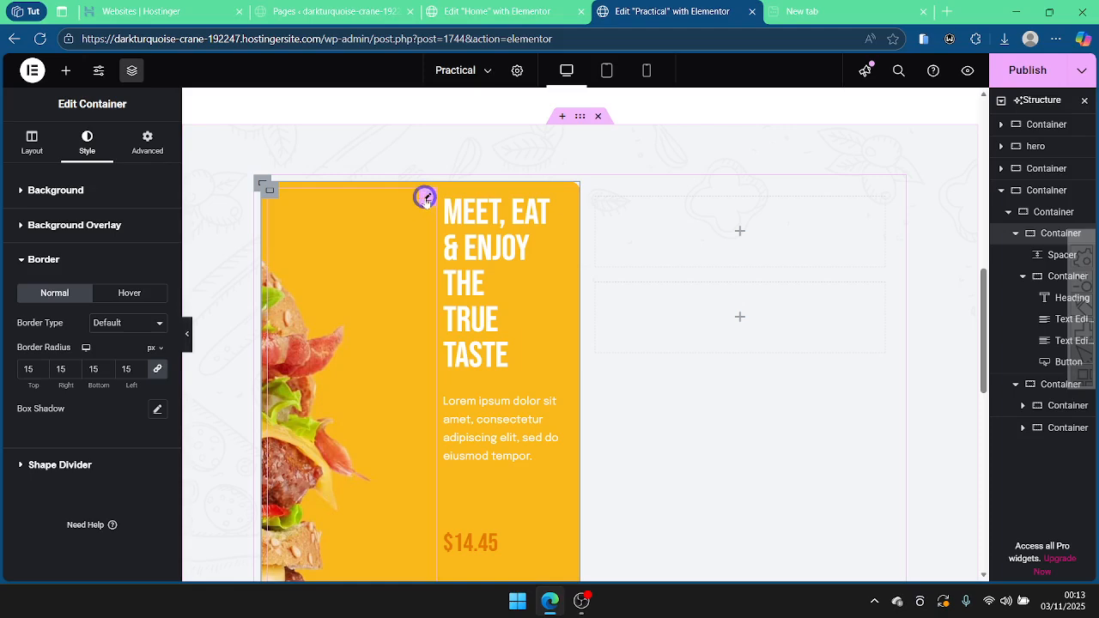
pyautogui.click(427, 201)
pyautogui.moveTo(51, 242); pyautogui.dragTo(52, 244)
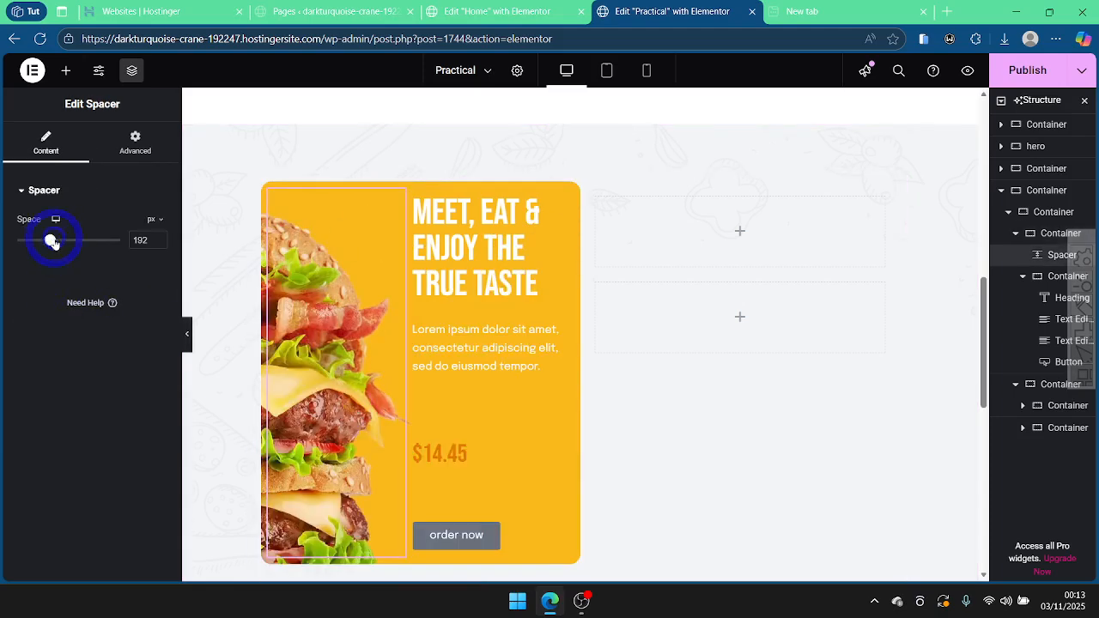
pyautogui.moveTo(51, 242); pyautogui.dragTo(57, 240)
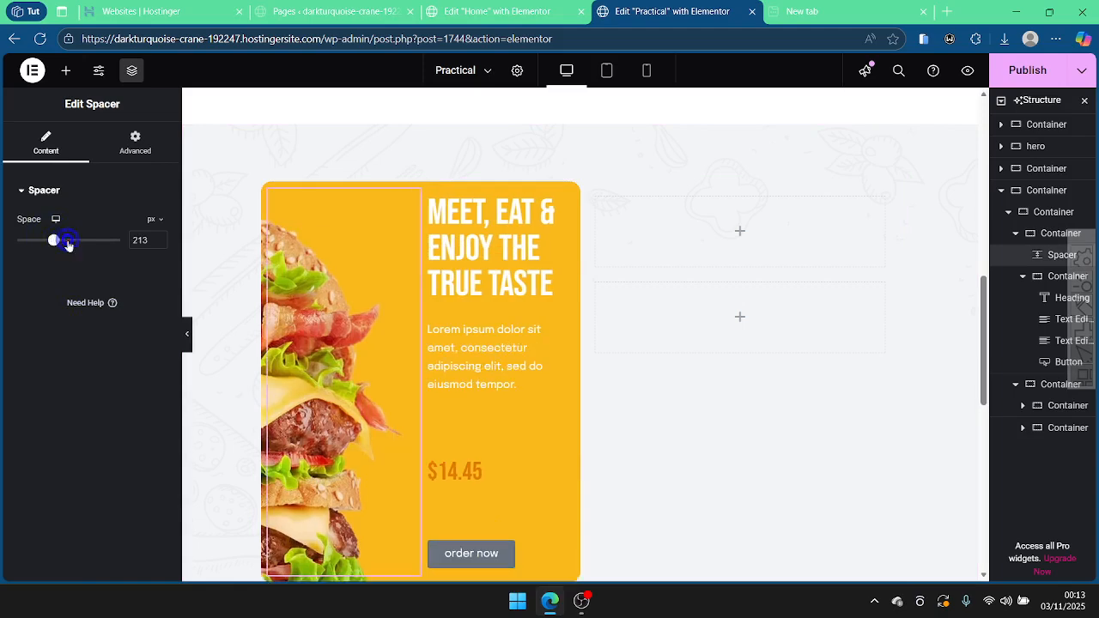
pyautogui.click(157, 239)
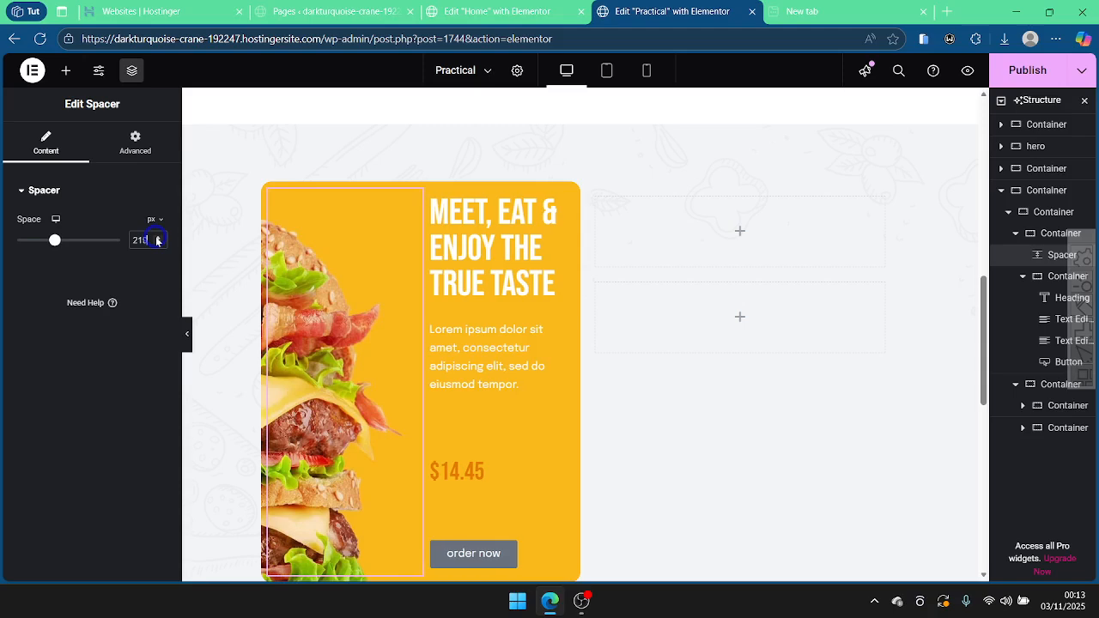
pyautogui.click(157, 239)
pyautogui.click(157, 238)
pyautogui.click(157, 239)
pyautogui.click(158, 240)
pyautogui.click(157, 239)
pyautogui.click(156, 240)
pyautogui.click(155, 239)
pyautogui.click(155, 239)
pyautogui.click(156, 238)
pyautogui.click(154, 239)
pyautogui.click(156, 239)
pyautogui.click(156, 238)
pyautogui.click(187, 333)
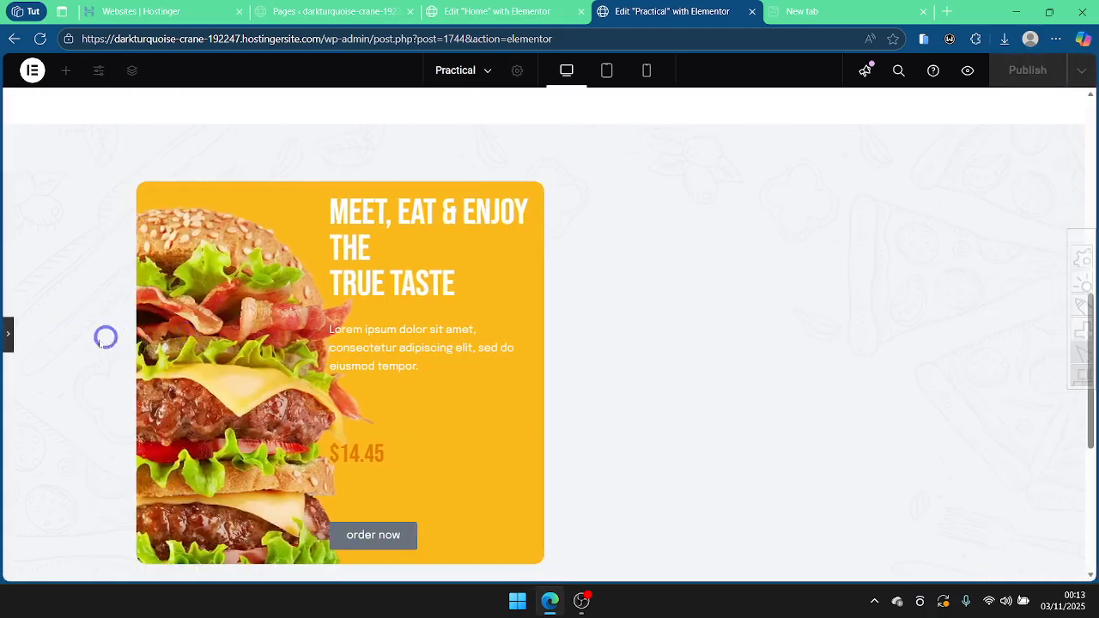
# Step: Widen the burger card's spacer to about 342 px and compare the full-width result with the Home page card
pyautogui.click(9, 343)
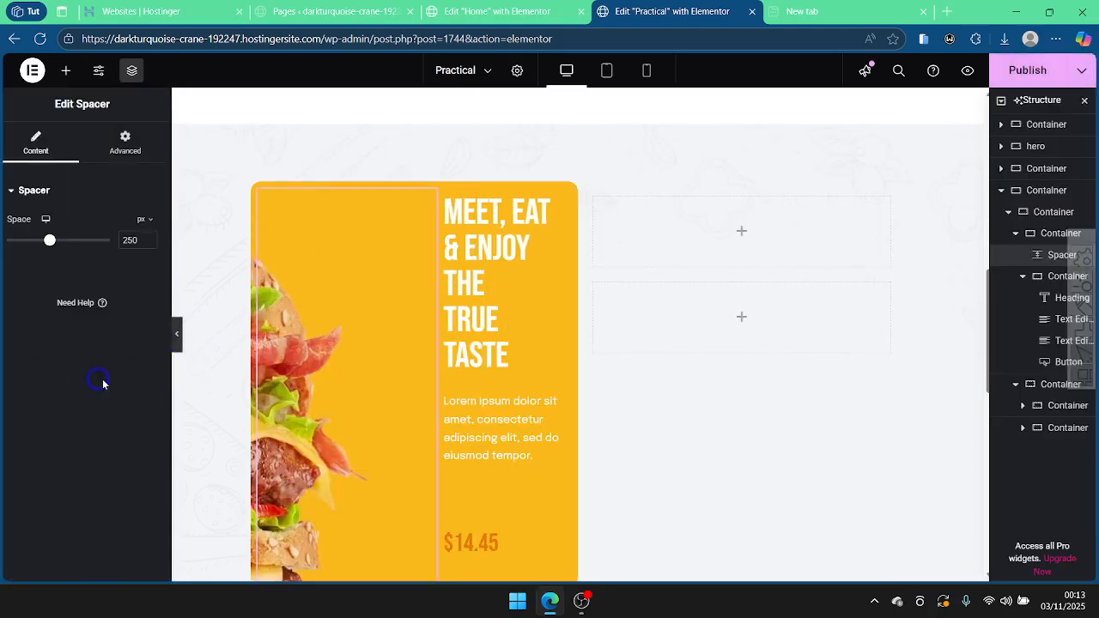
pyautogui.moveTo(58, 240); pyautogui.dragTo(74, 243)
pyautogui.click(187, 333)
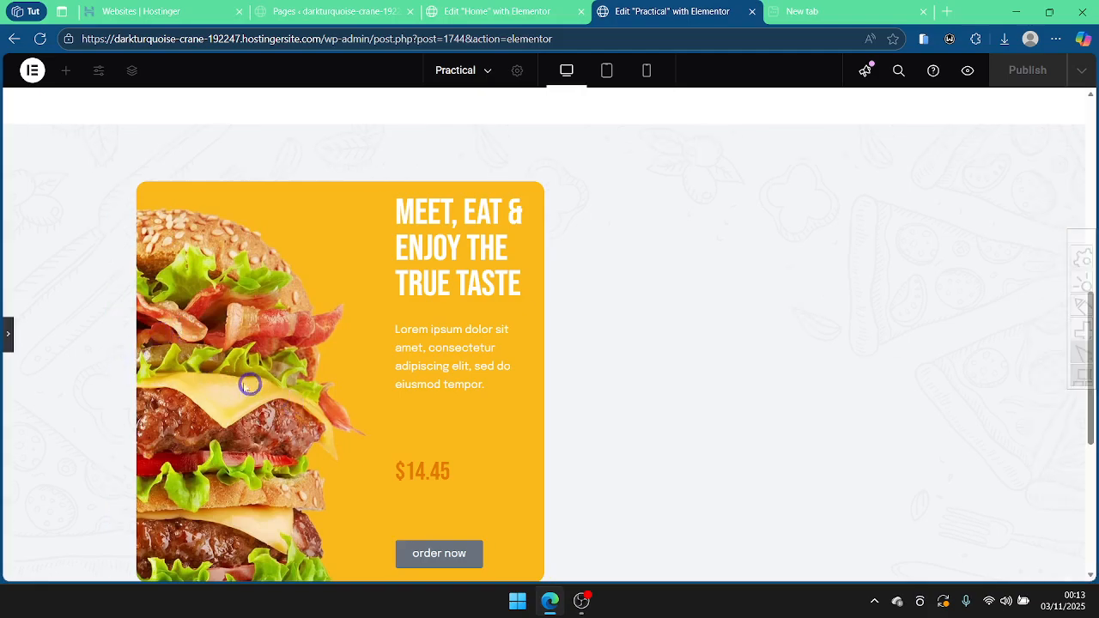
pyautogui.click(518, 8)
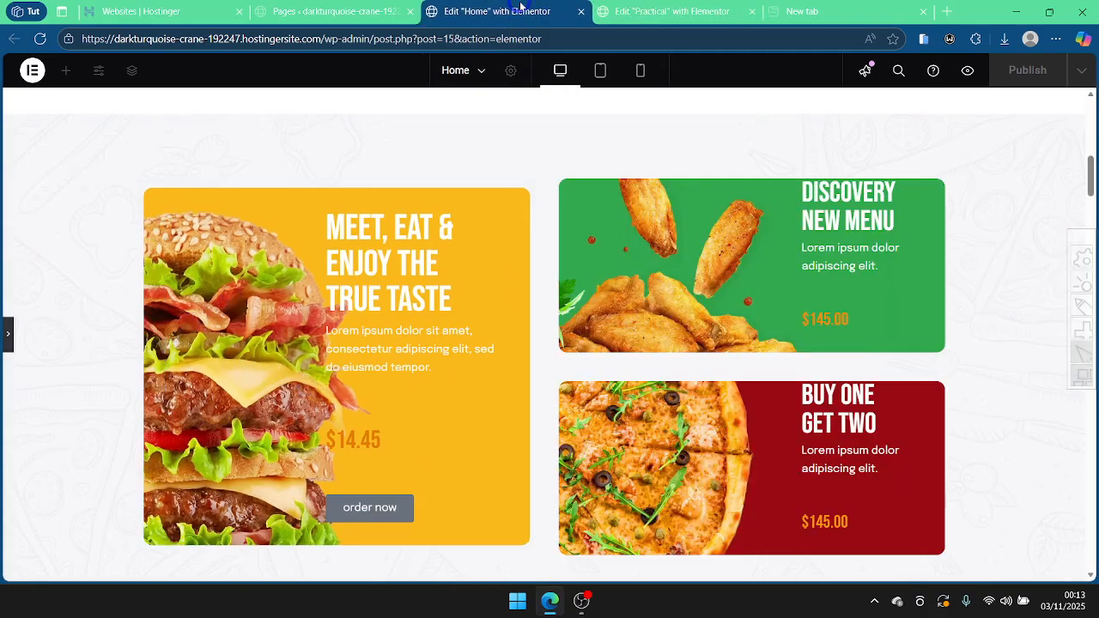
pyautogui.click(608, 12)
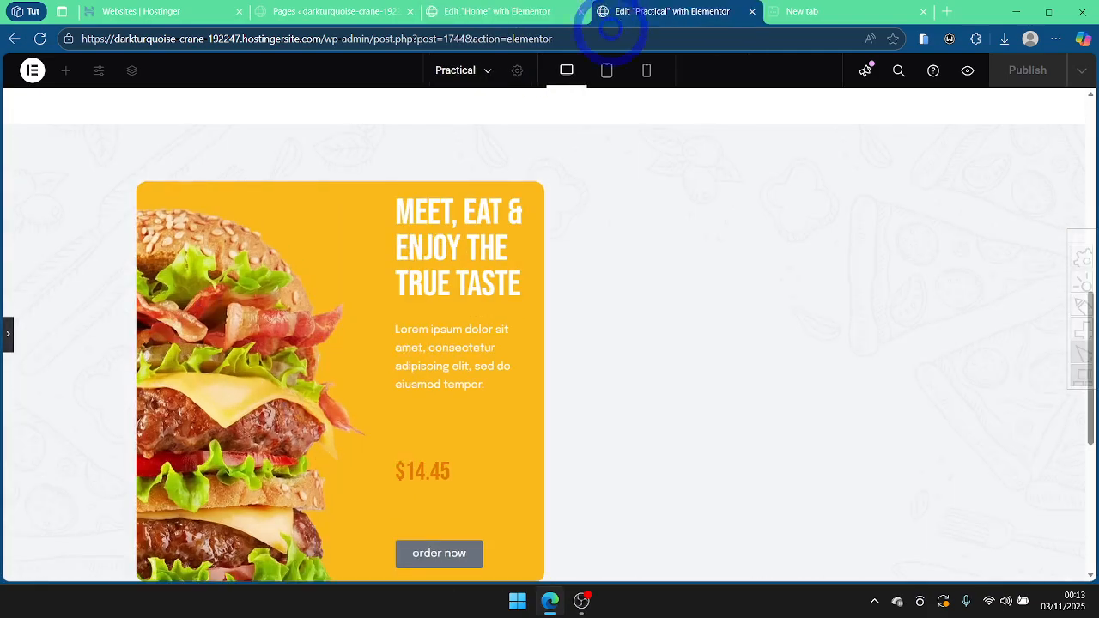
# Step: Set the burger card's spacer to 300 px and check the full-width layout against the Home page design
pyautogui.click(10, 333)
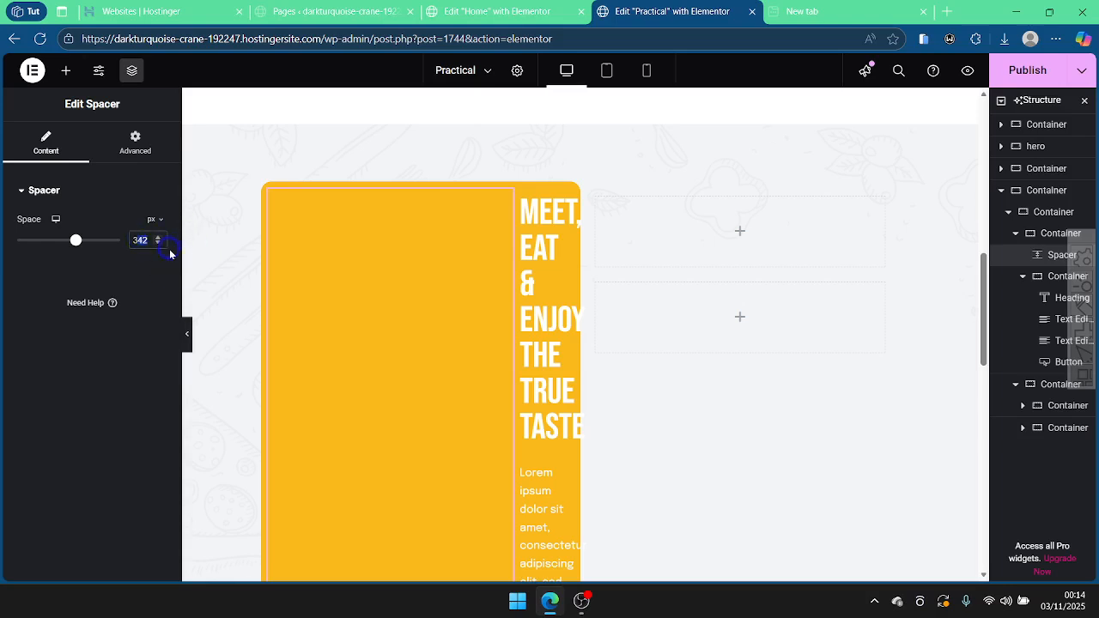
pyautogui.write('300')
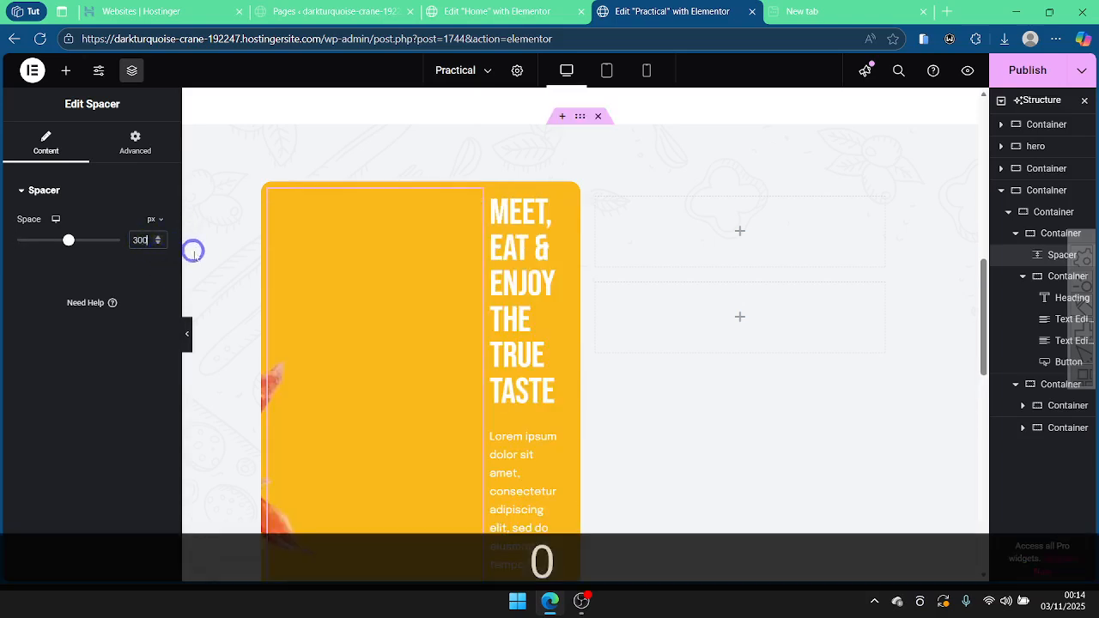
pyautogui.click(186, 338)
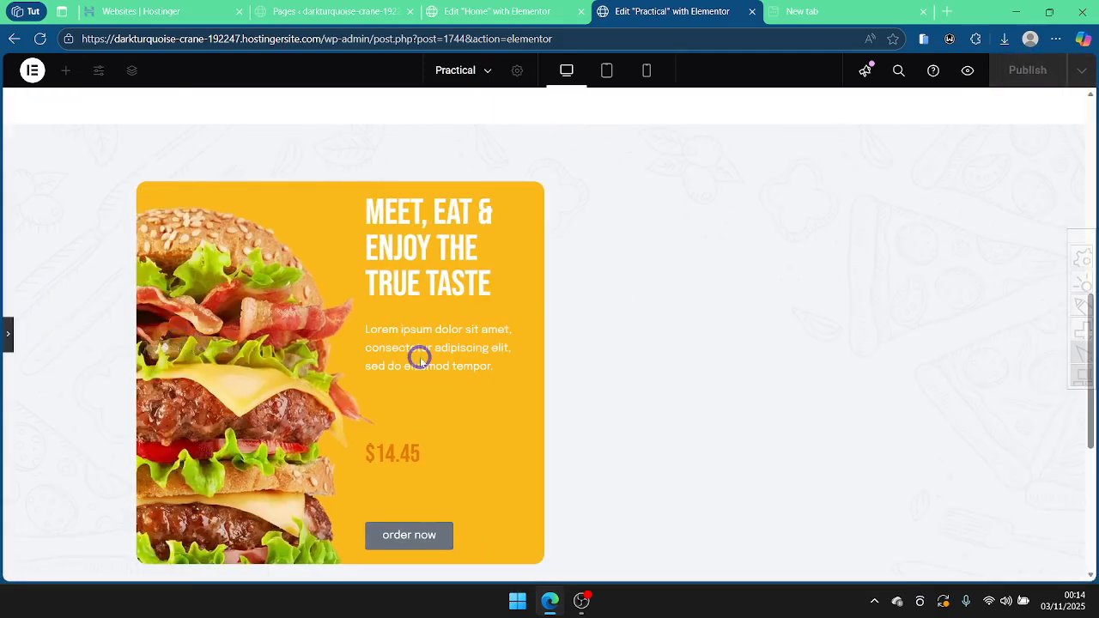
pyautogui.scroll(-2, 494, 301)
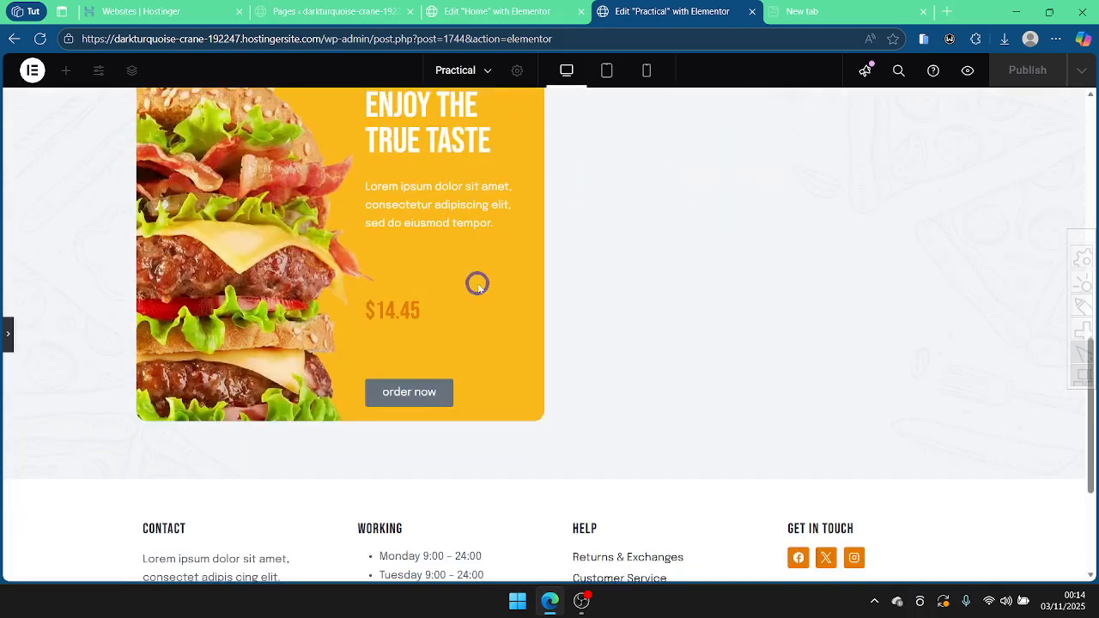
pyautogui.scroll(2, 477, 283)
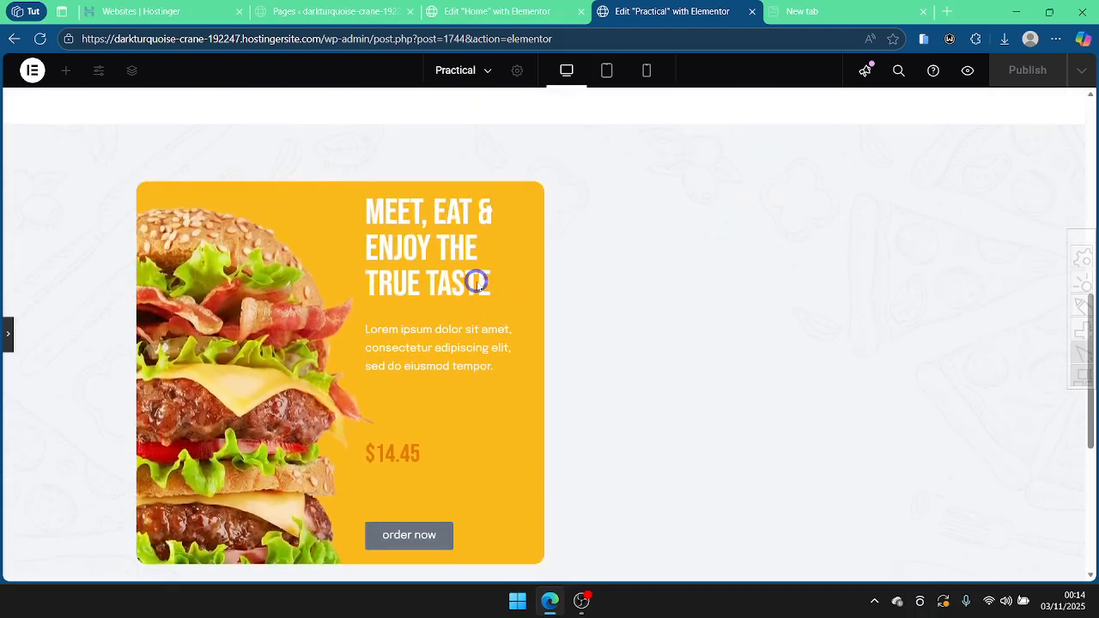
pyautogui.click(8, 326)
pyautogui.click(486, 17)
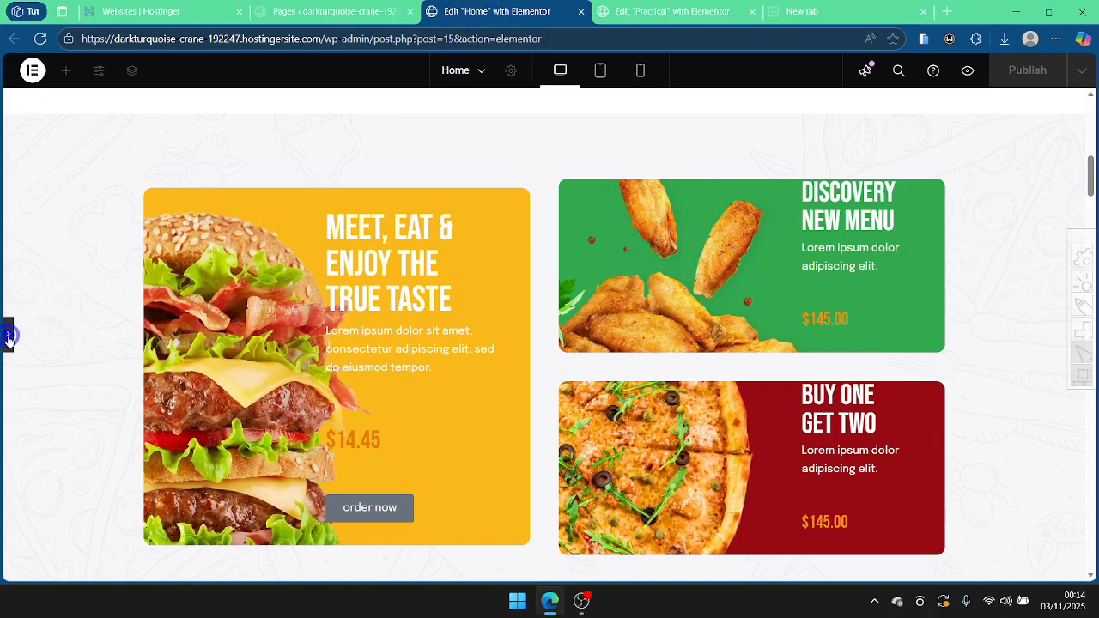
pyautogui.click(670, 9)
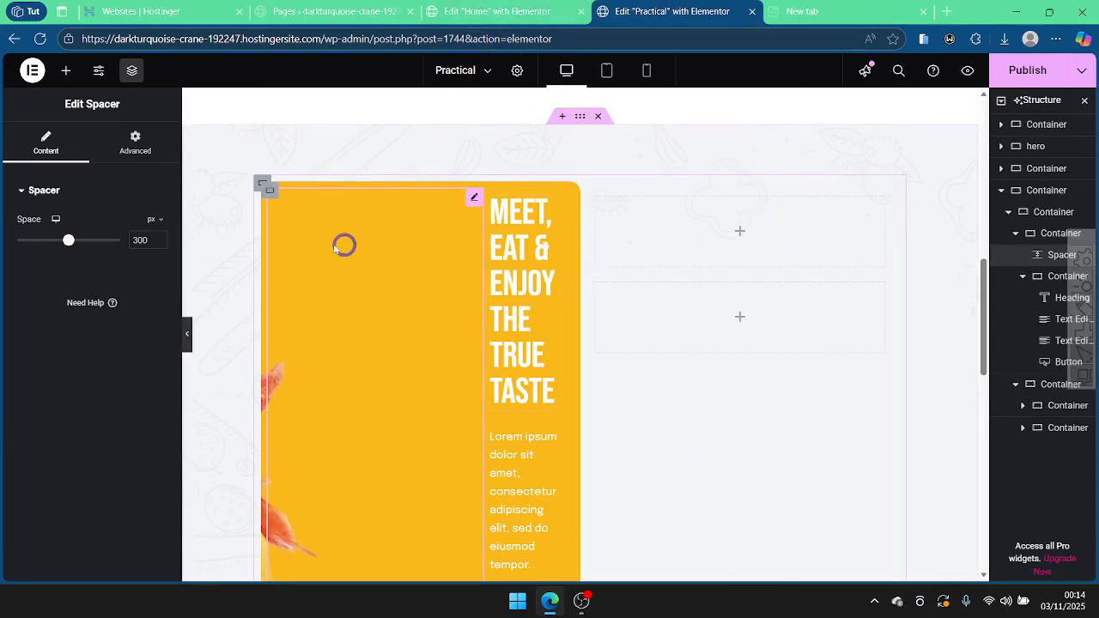
# Step: Copy the burger card container and paste it into the upper empty container beside it
pyautogui.click(267, 190)
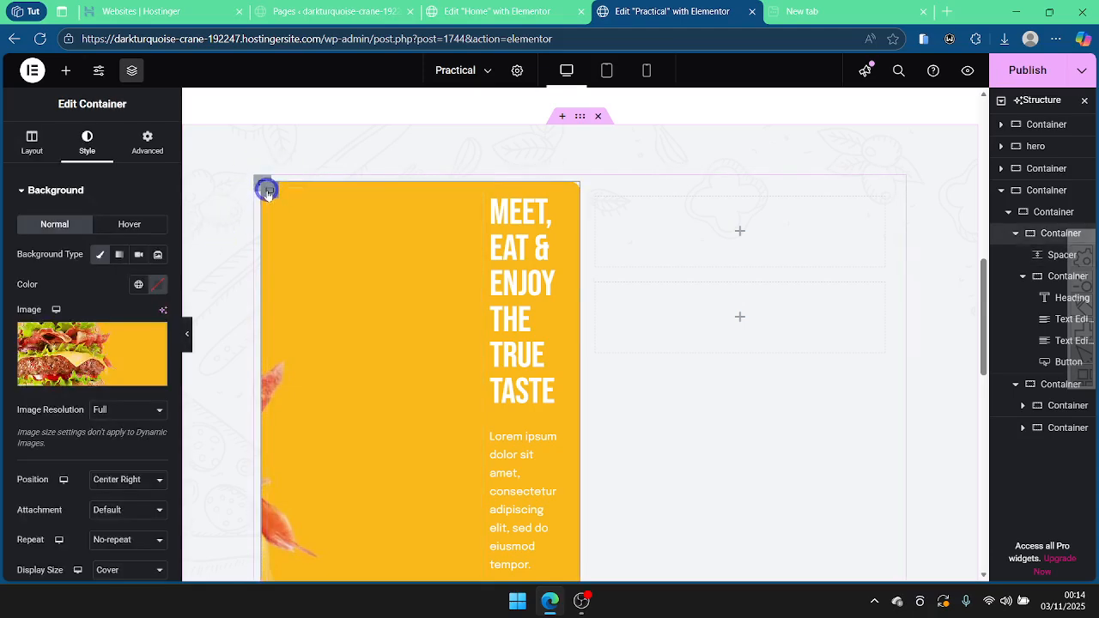
pyautogui.rightClick(267, 193)
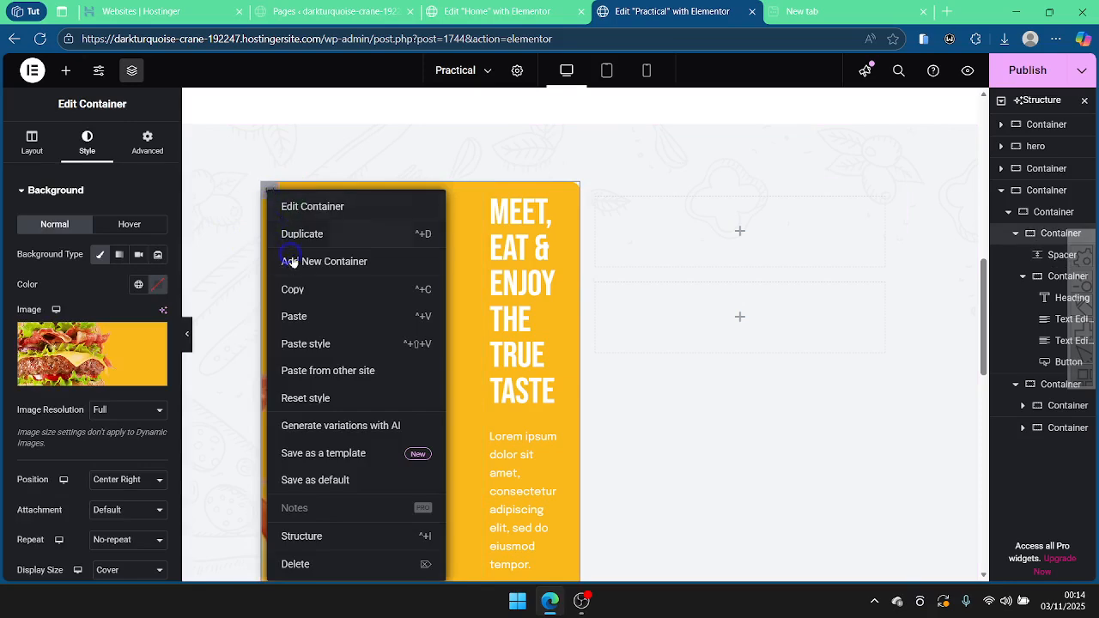
pyautogui.click(292, 290)
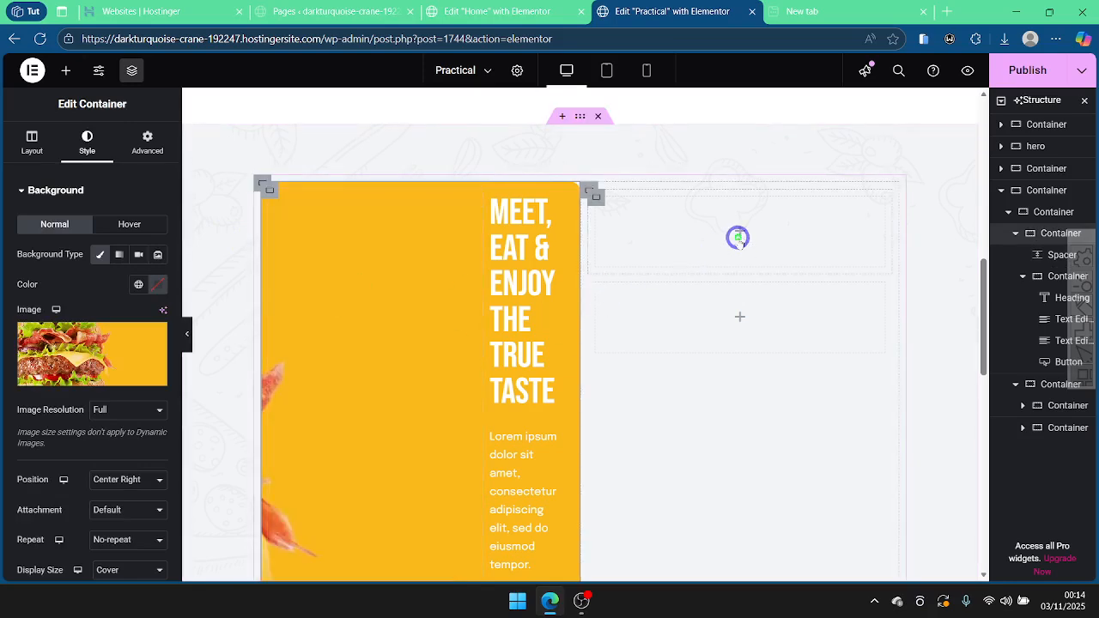
pyautogui.rightClick(735, 239)
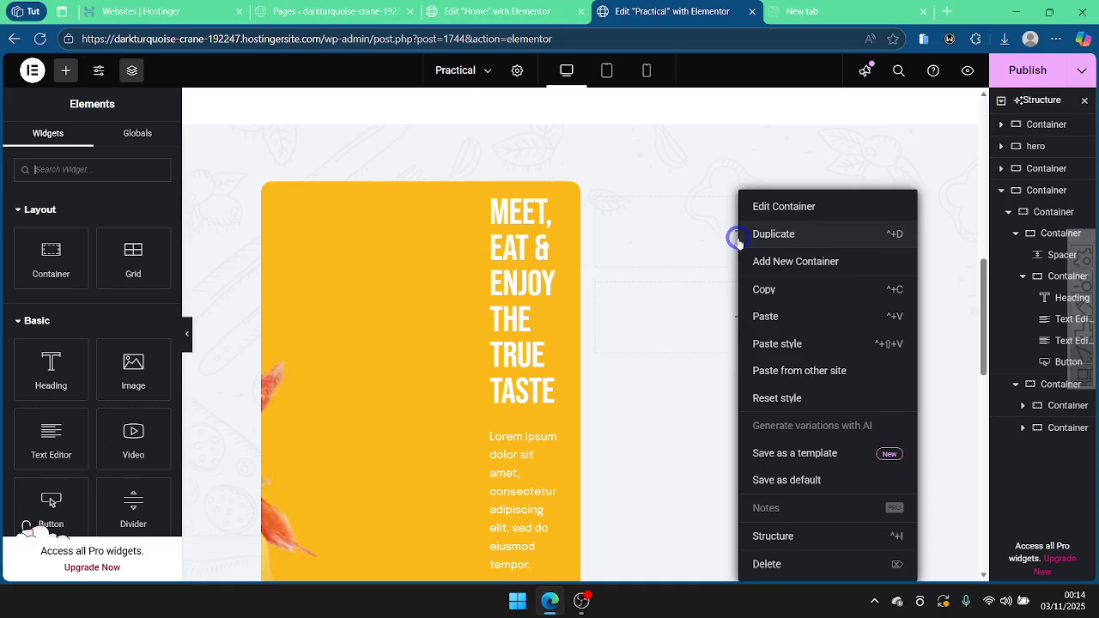
pyautogui.click(766, 316)
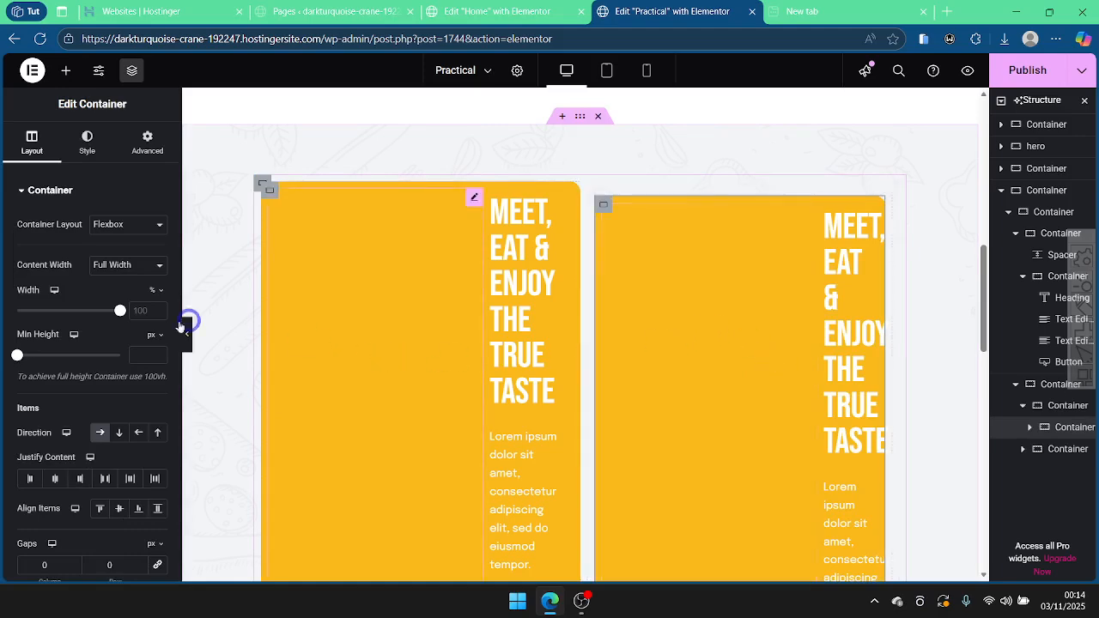
# Step: Replace the pasted card's background image with the green chicken wings picture 2.jpg, matching the Home page design
pyautogui.click(87, 143)
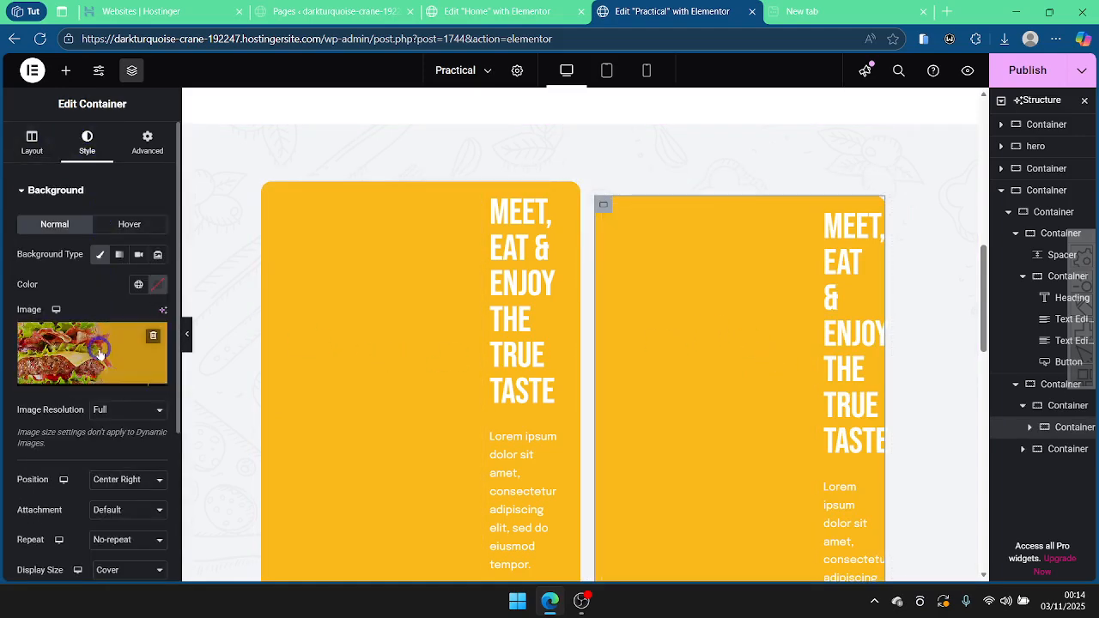
pyautogui.click(93, 348)
pyautogui.click(490, 11)
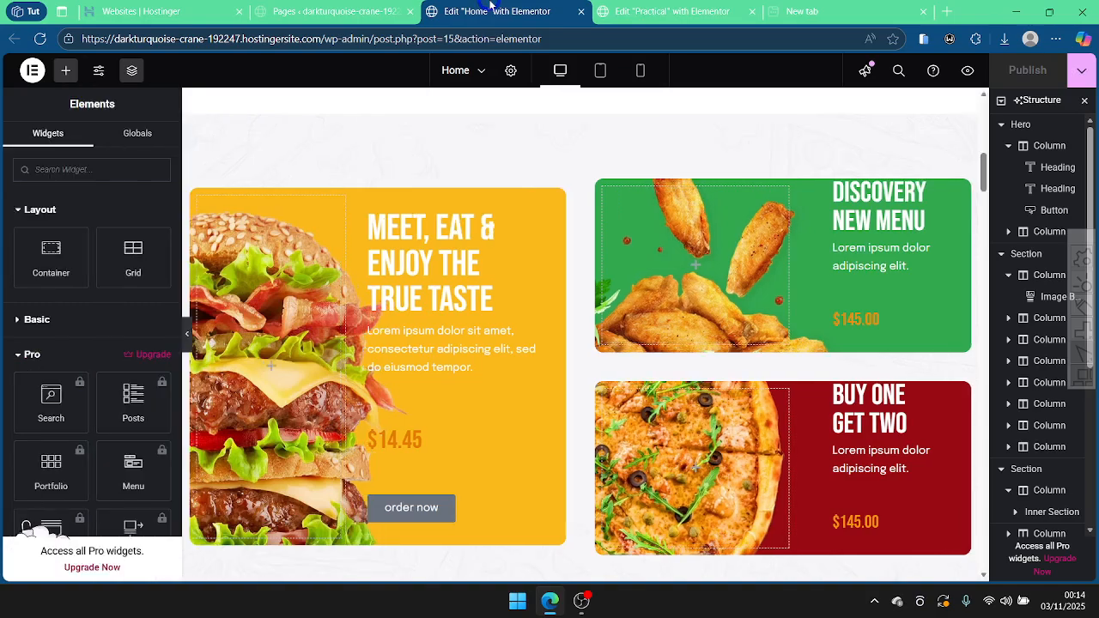
pyautogui.click(625, 12)
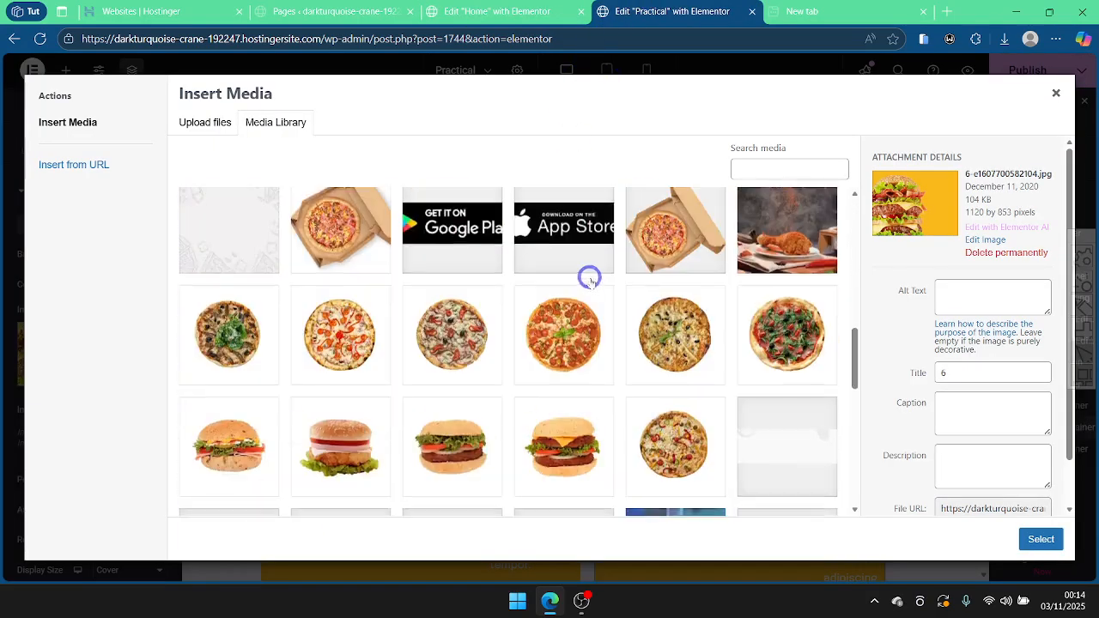
pyautogui.click(801, 240)
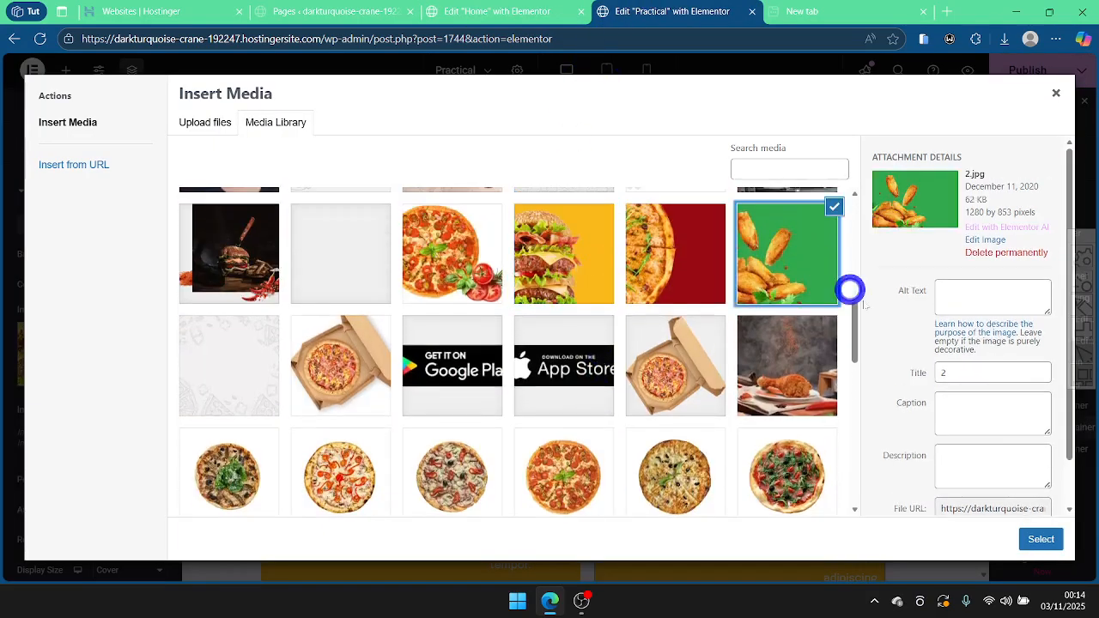
pyautogui.click(1041, 540)
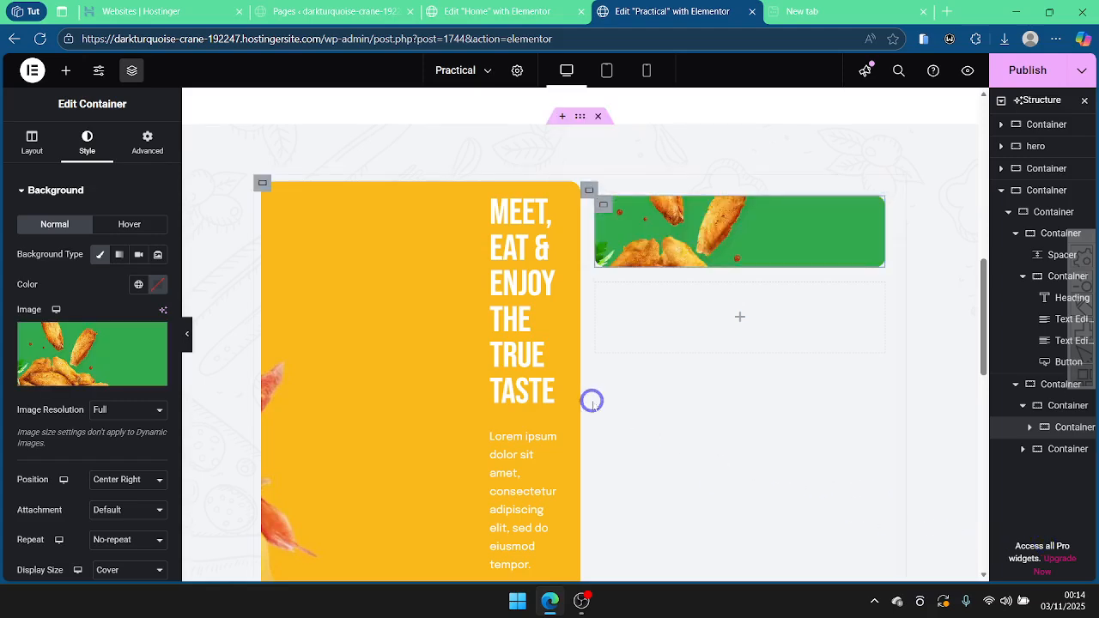
# Step: Copy the "Discovery New Menu" heading from the Home page and return to the Practical page
pyautogui.click(501, 5)
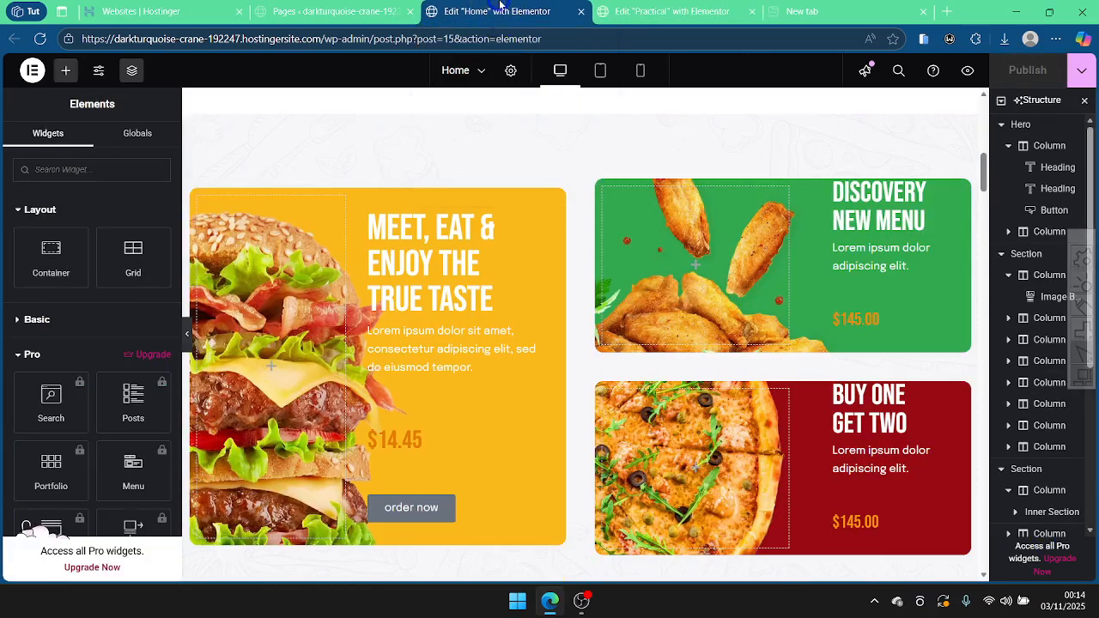
pyautogui.rightClick(876, 221)
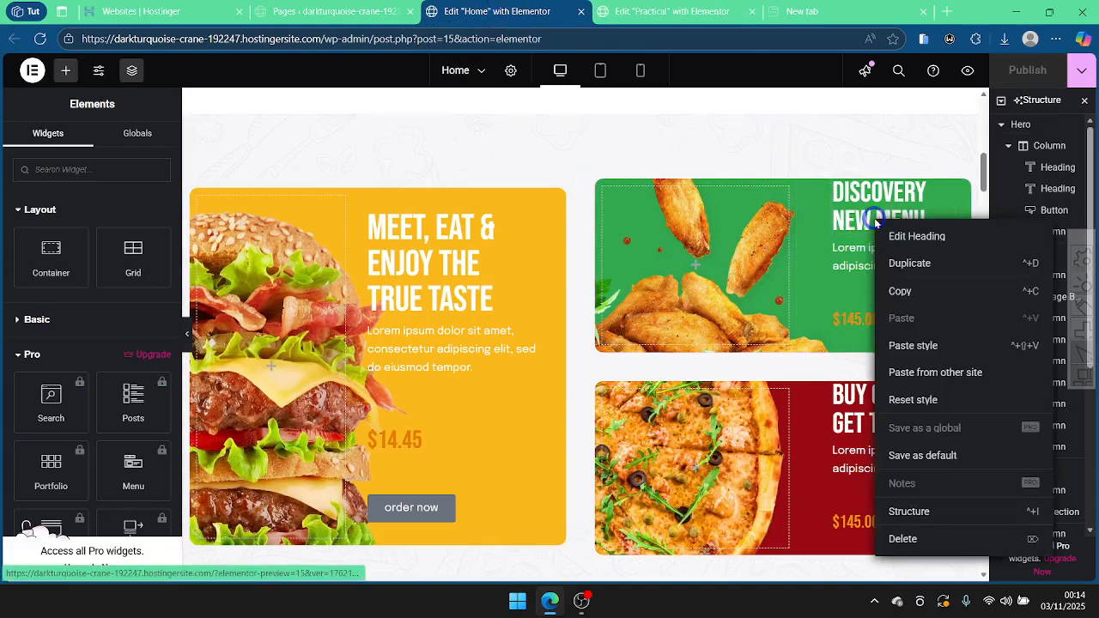
pyautogui.click(906, 299)
pyautogui.hotkey('ctrl', 'Tab')
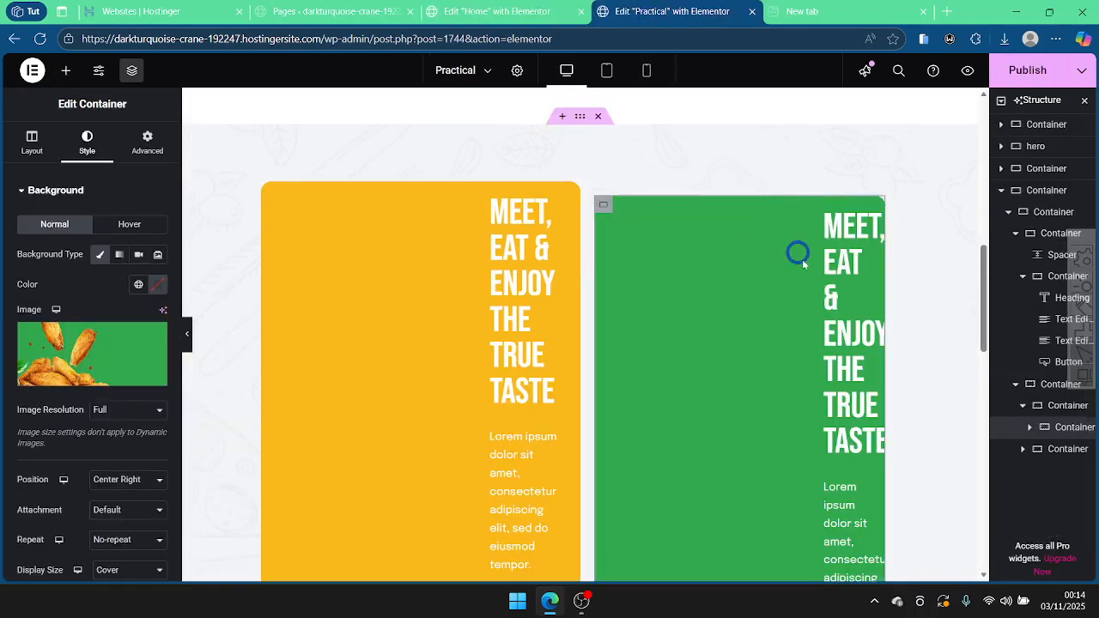
# Step: Delete the heading, description and price carried over from the burger card in the green card
pyautogui.rightClick(850, 322)
pyautogui.click(875, 563)
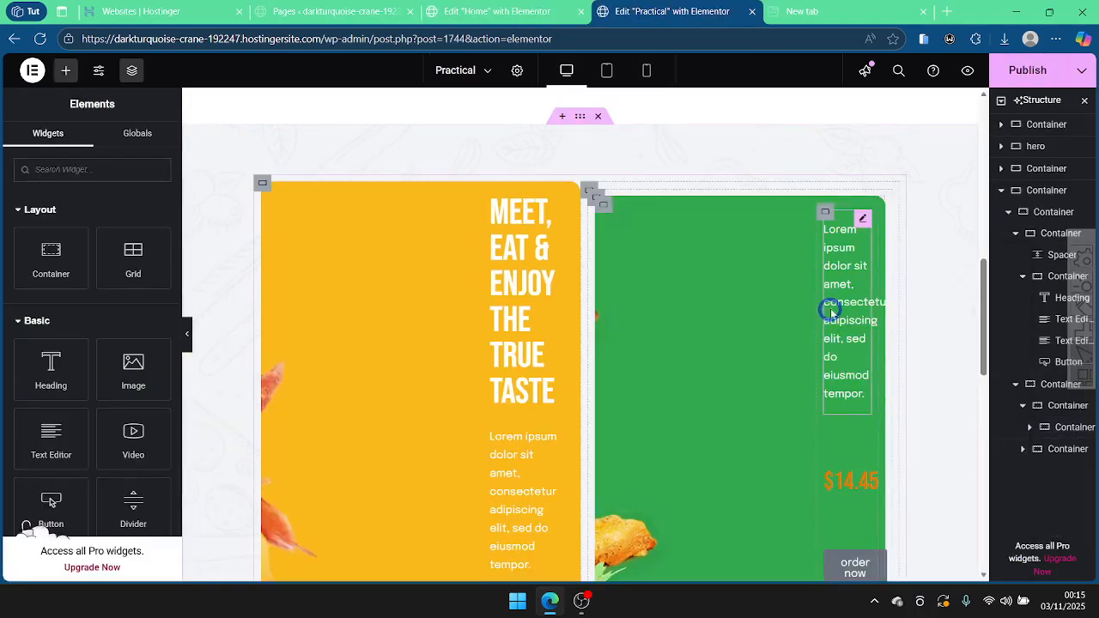
pyautogui.rightClick(833, 309)
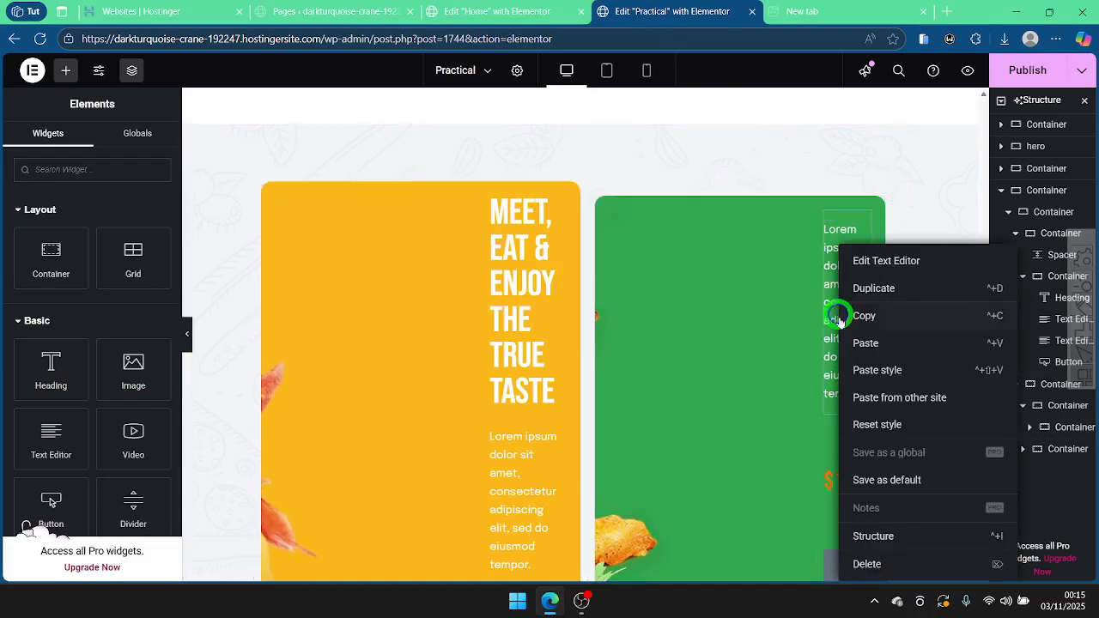
pyautogui.click(859, 564)
pyautogui.rightClick(850, 253)
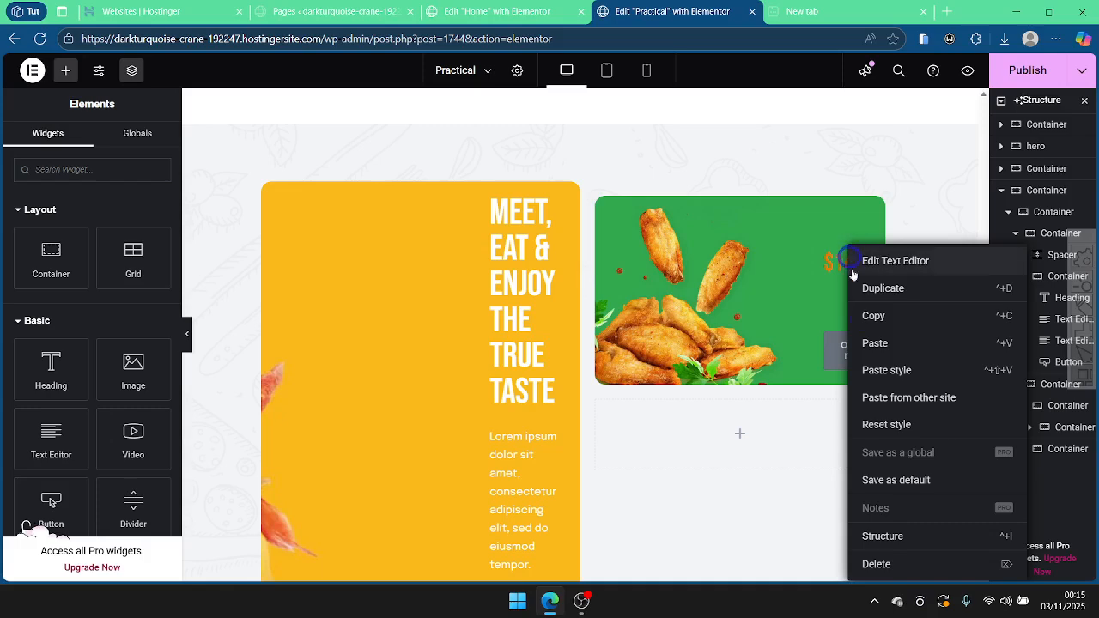
pyautogui.click(877, 564)
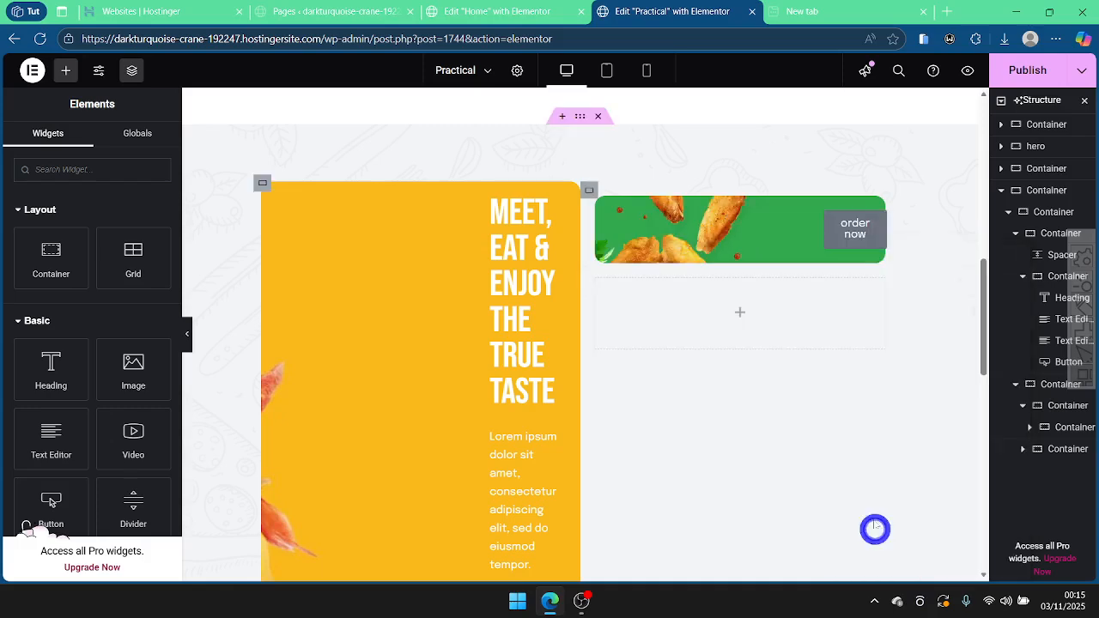
# Step: Paste the "Discovery New Menu" heading into the green card and delete its "order now" button
pyautogui.rightClick(842, 230)
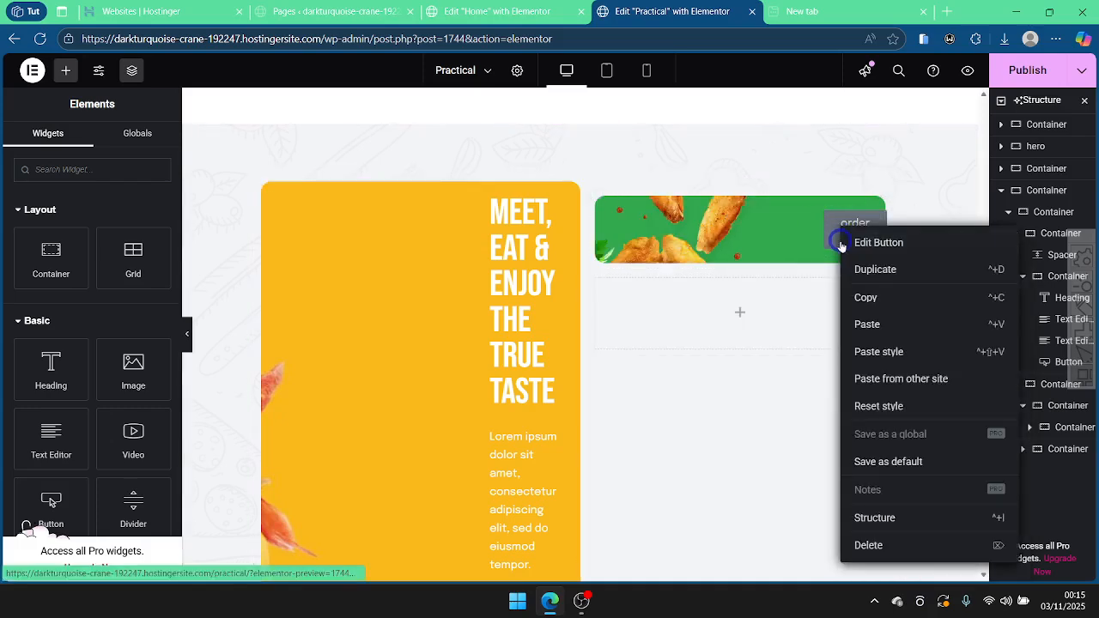
pyautogui.click(862, 325)
pyautogui.rightClick(848, 235)
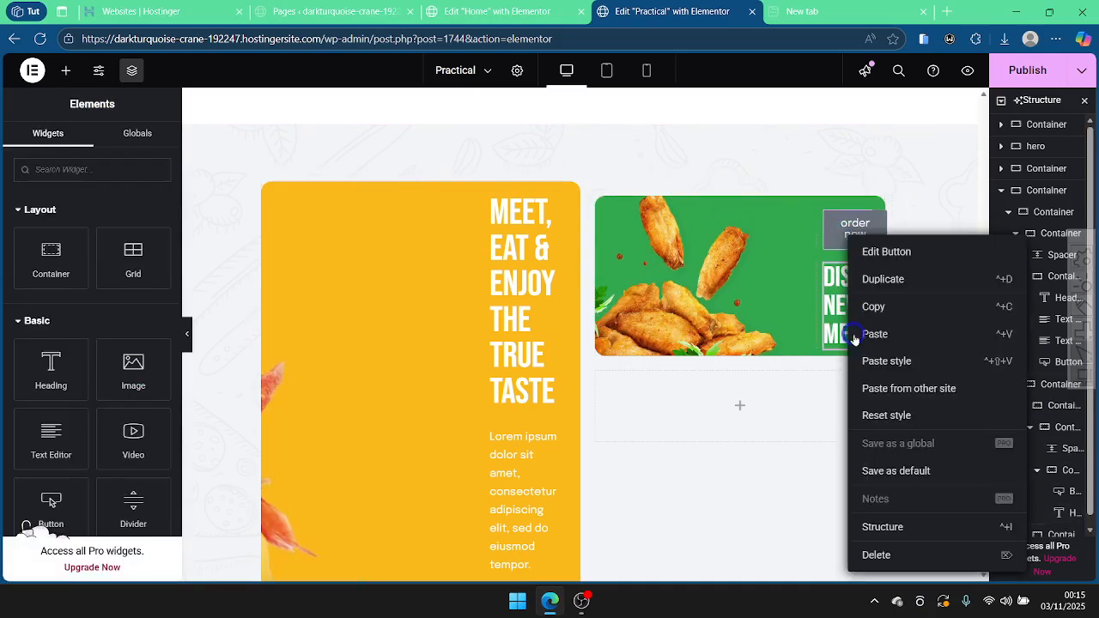
pyautogui.click(876, 555)
# Step: Copy the green card's description text from the Home page and paste it below the "Discovery New Menu" heading on the Practical page
pyautogui.click(494, 9)
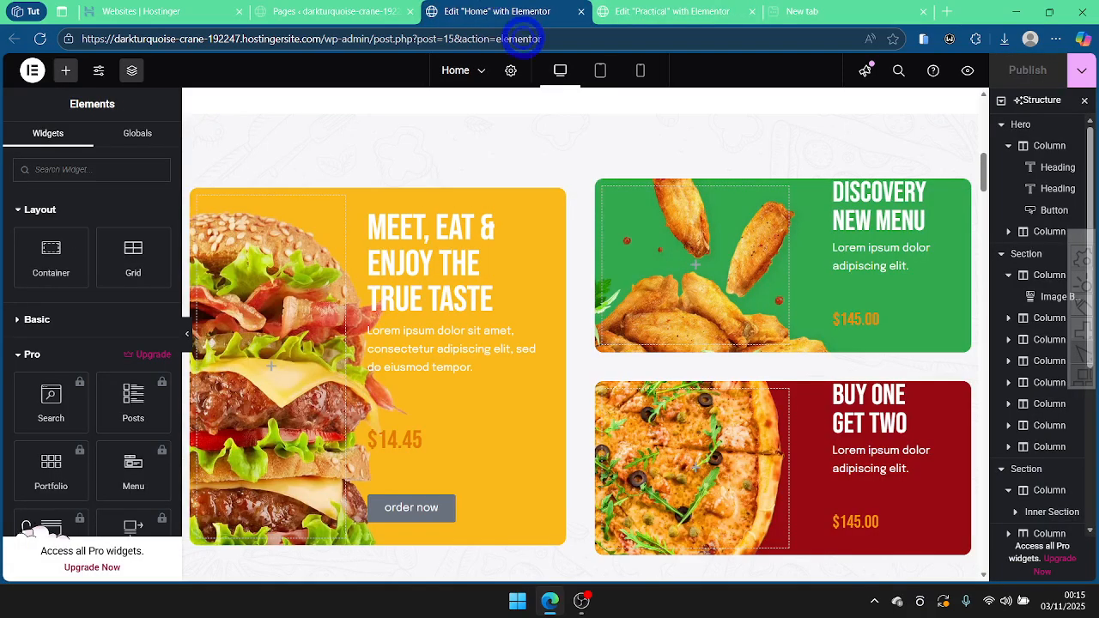
pyautogui.rightClick(867, 249)
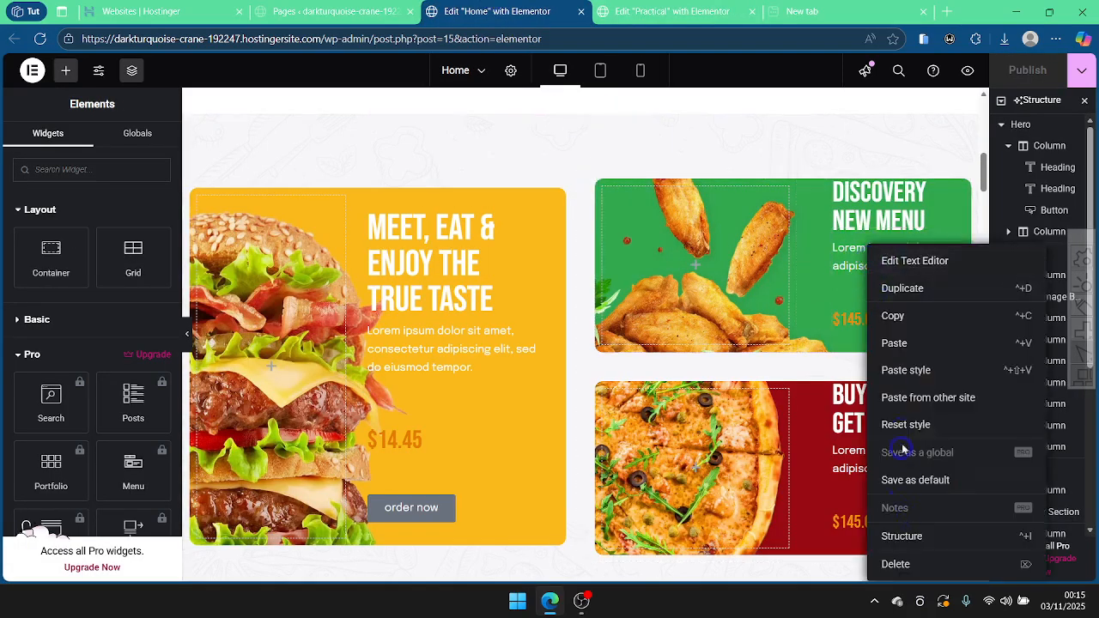
pyautogui.click(893, 316)
pyautogui.click(674, 11)
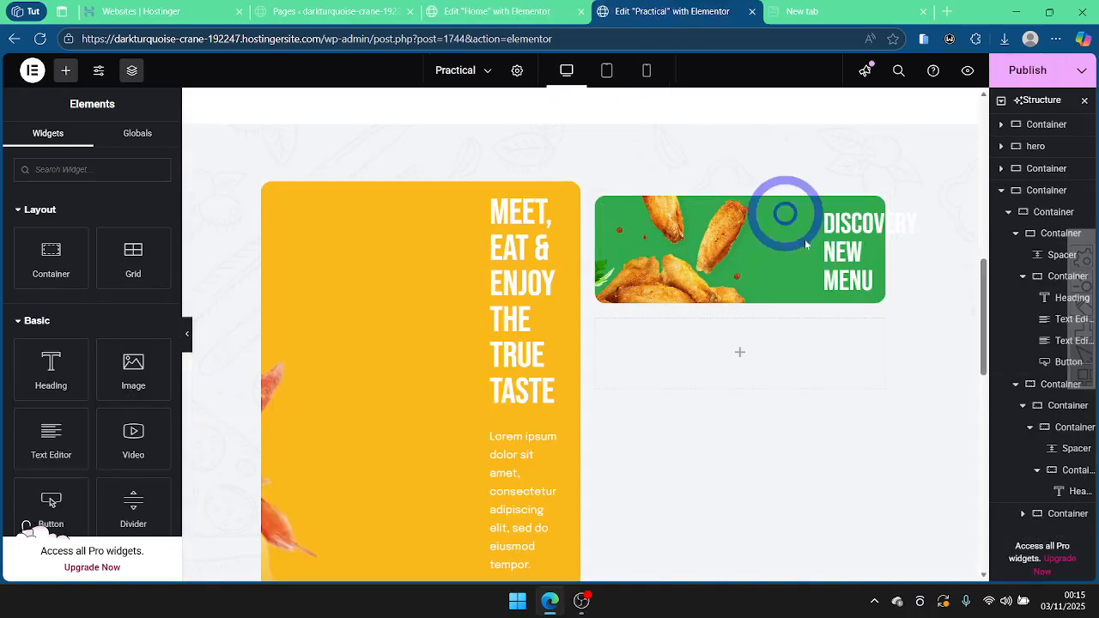
pyautogui.rightClick(850, 284)
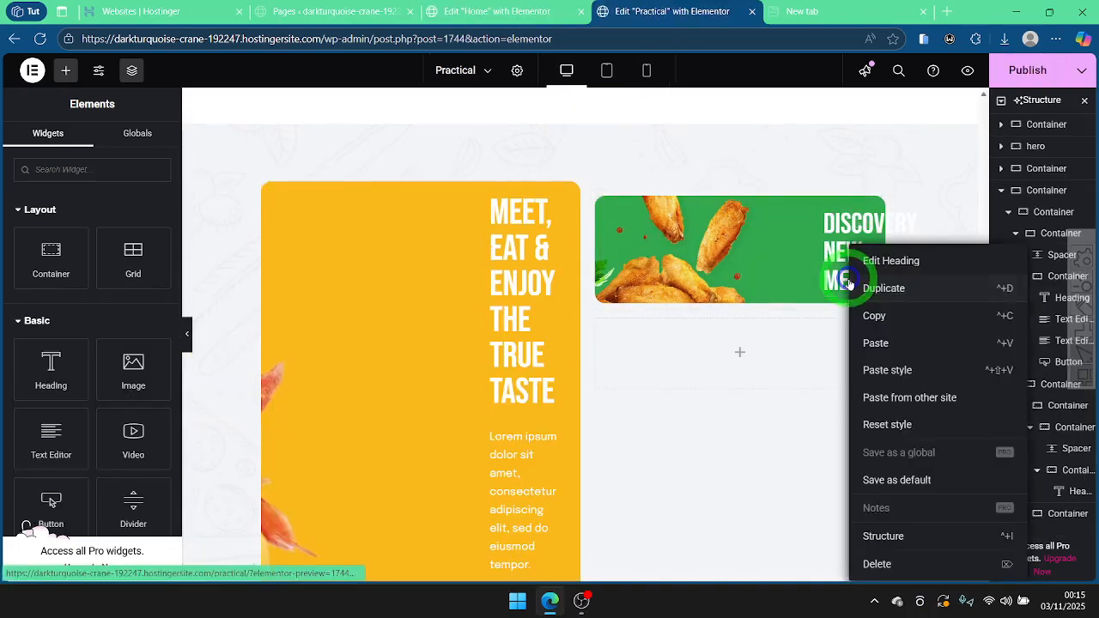
pyautogui.click(871, 343)
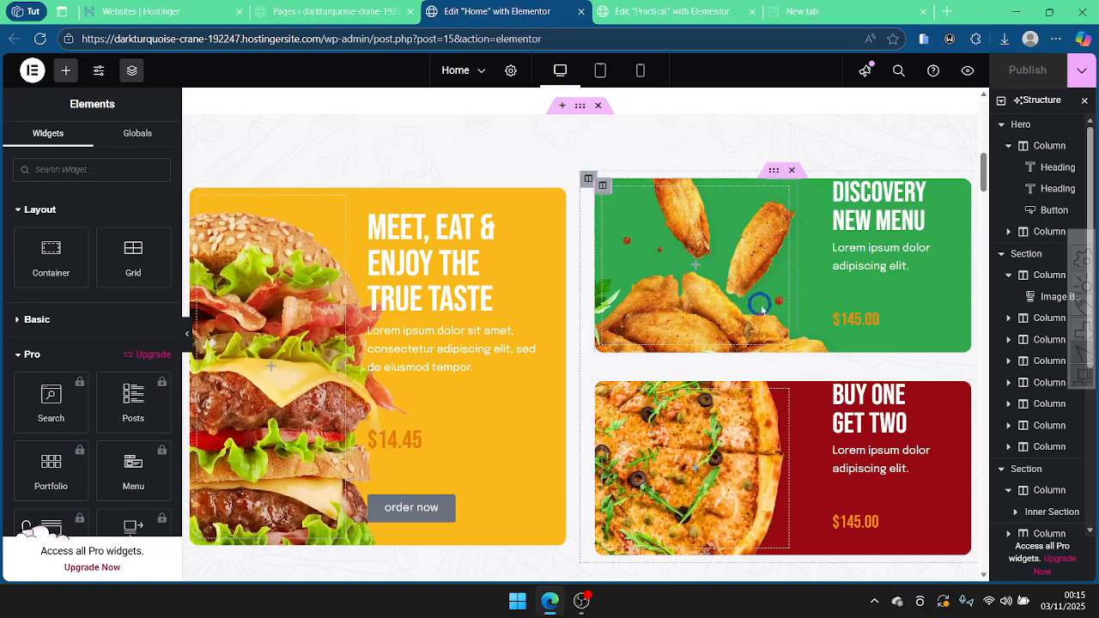
# Step: Copy the green card's $145.00 price text from the Home page and paste it below the description on the Practical page
pyautogui.click(524, 12)
pyautogui.rightClick(841, 319)
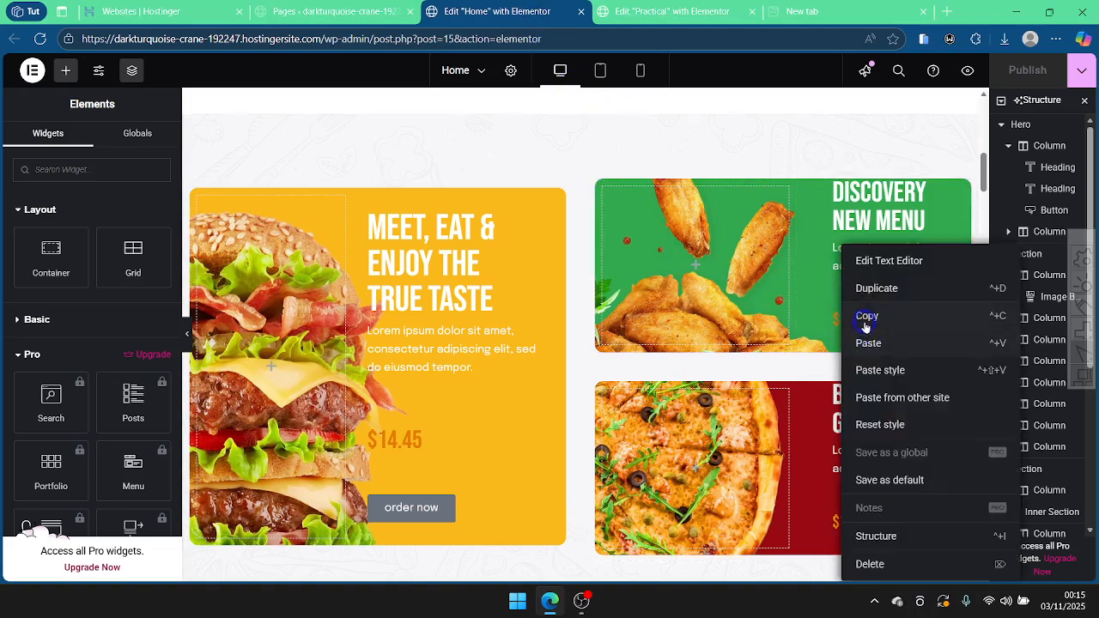
pyautogui.click(865, 318)
pyautogui.click(668, 11)
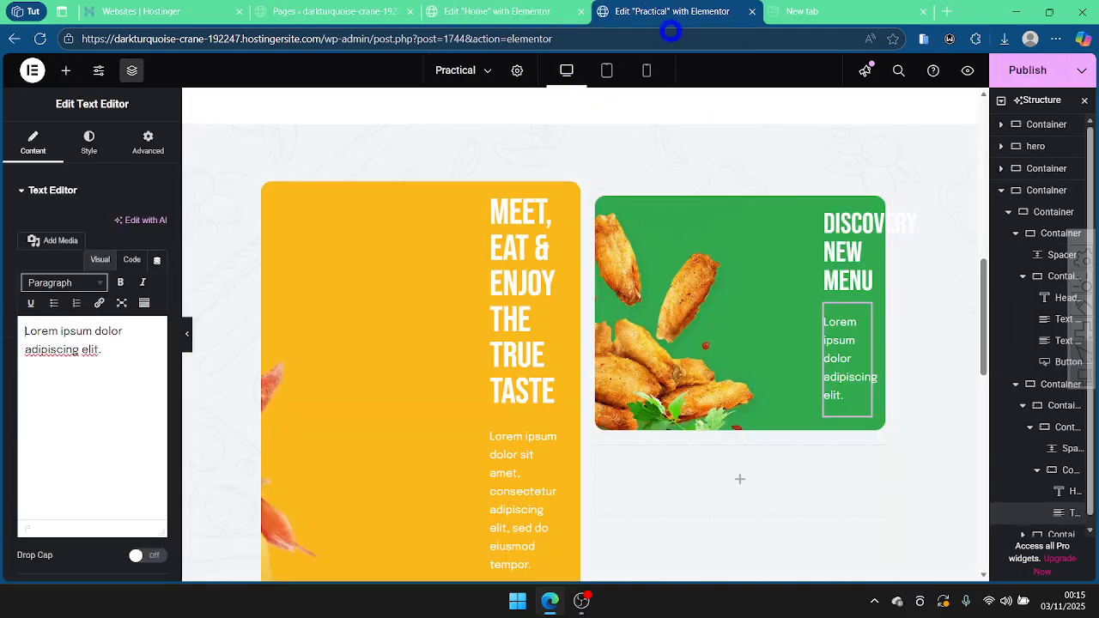
pyautogui.rightClick(837, 366)
pyautogui.click(869, 342)
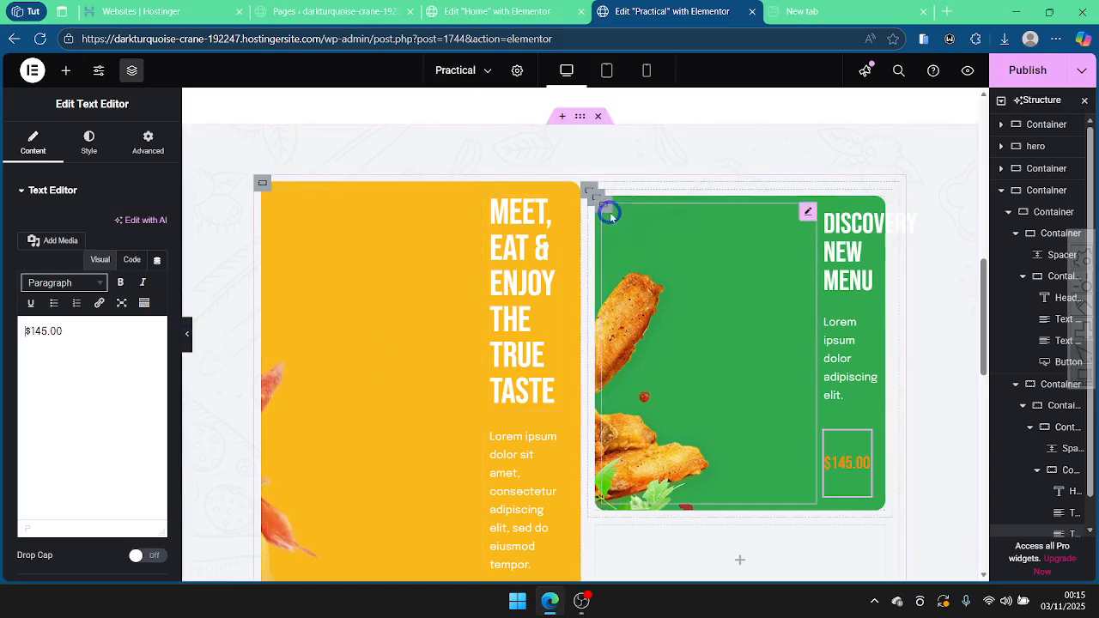
# Step: Preview the green card at full width and compare its layout with the Home page card
pyautogui.click(595, 198)
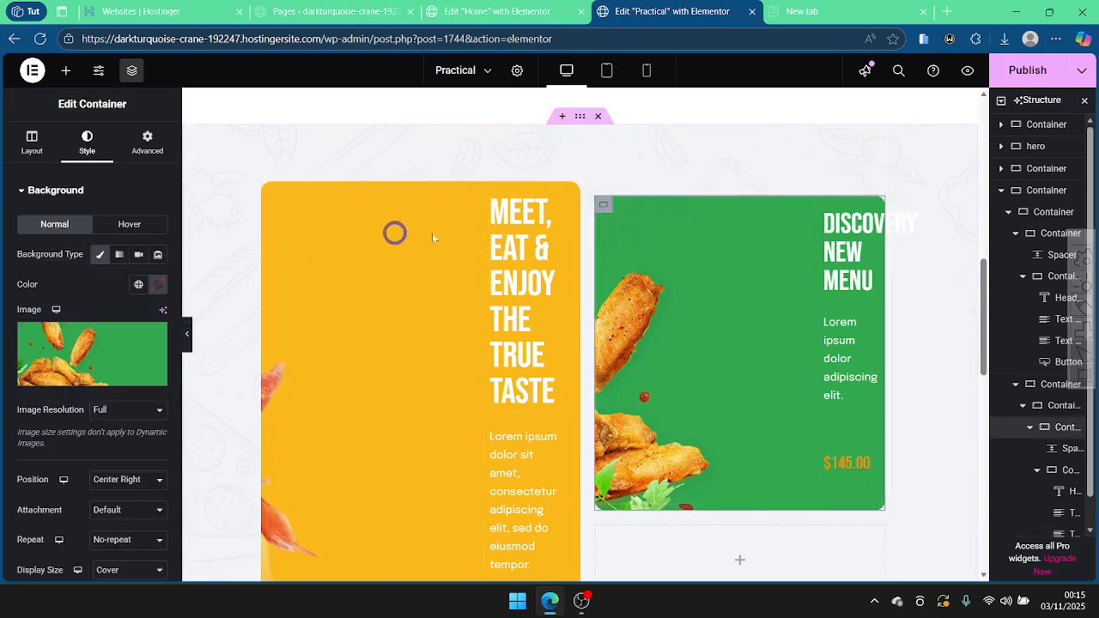
pyautogui.click(186, 336)
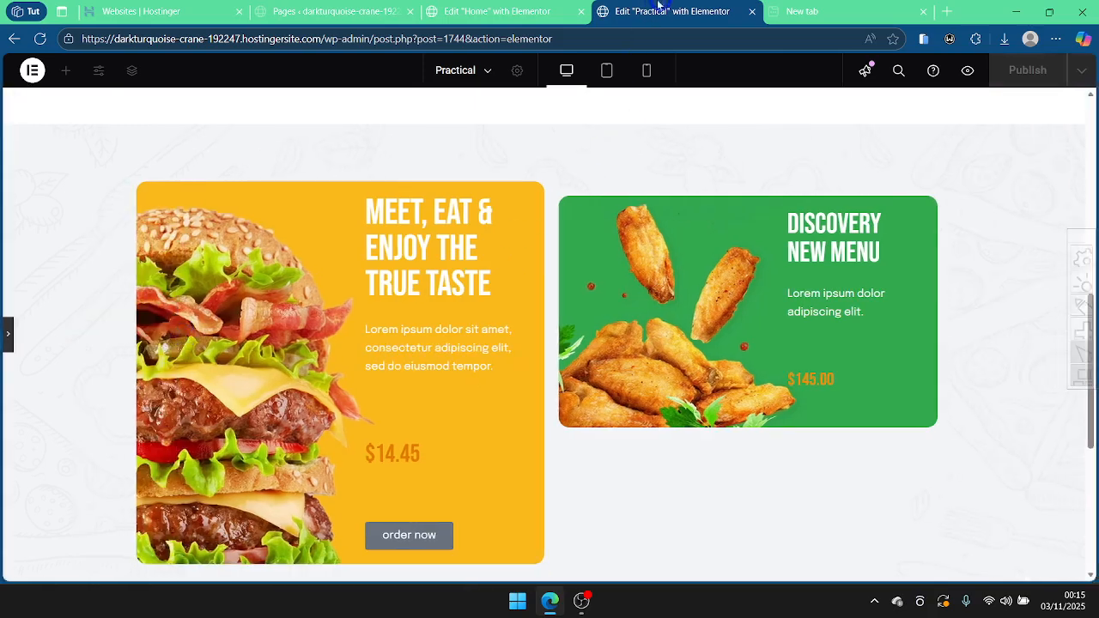
pyautogui.click(515, 9)
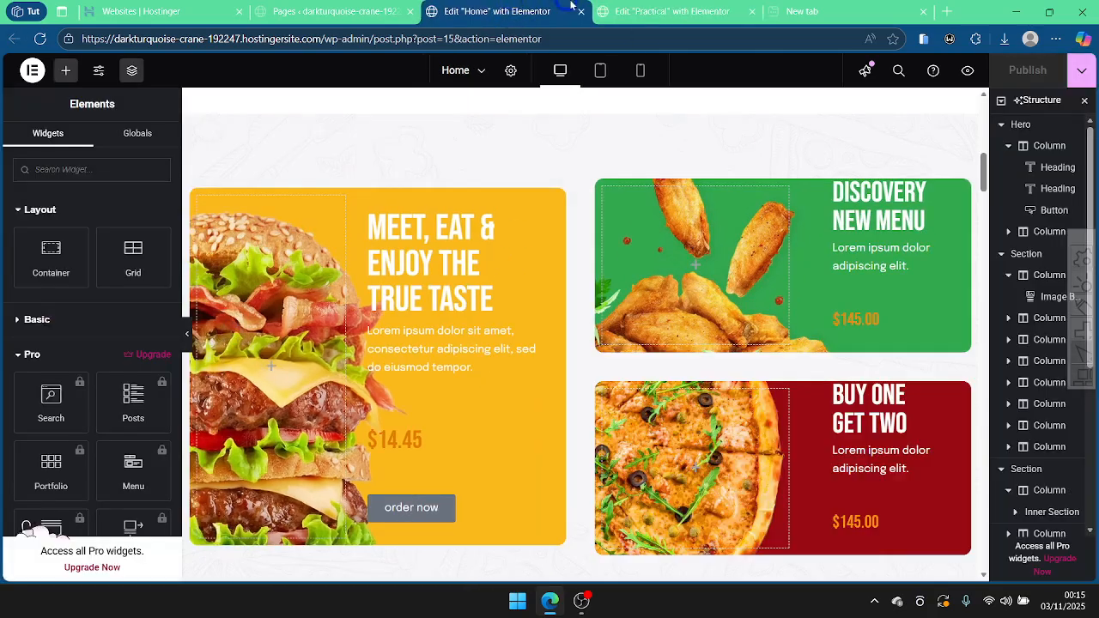
pyautogui.click(649, 9)
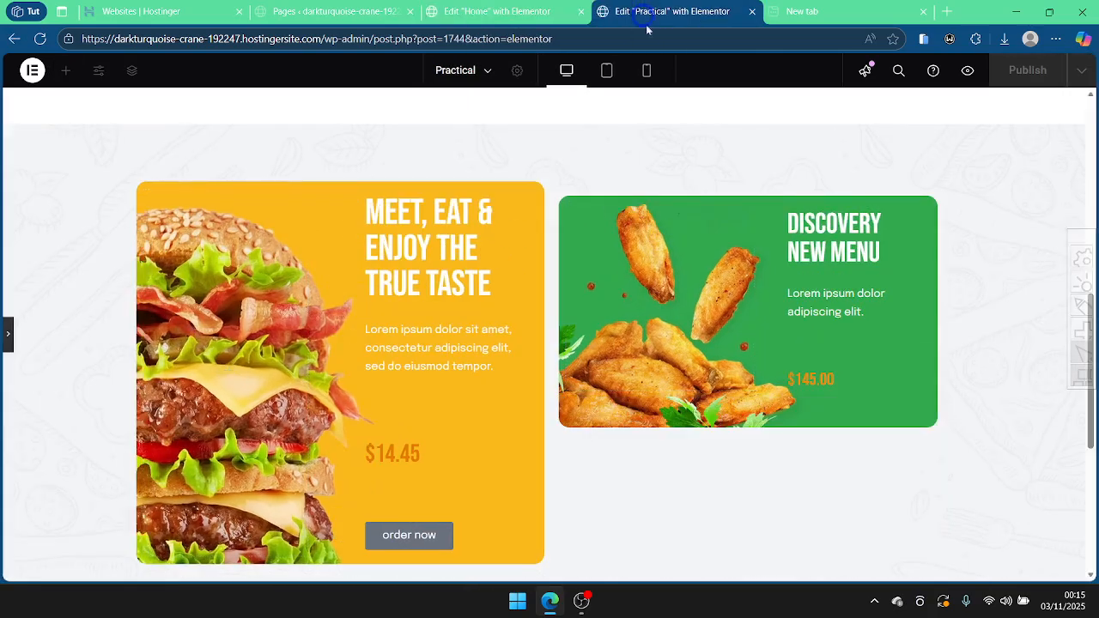
pyautogui.click(503, 5)
pyautogui.click(605, 7)
# Step: Set the green card's spacer to 320 px and compare the full-width result with the full-width Home page card
pyautogui.click(9, 336)
pyautogui.click(625, 245)
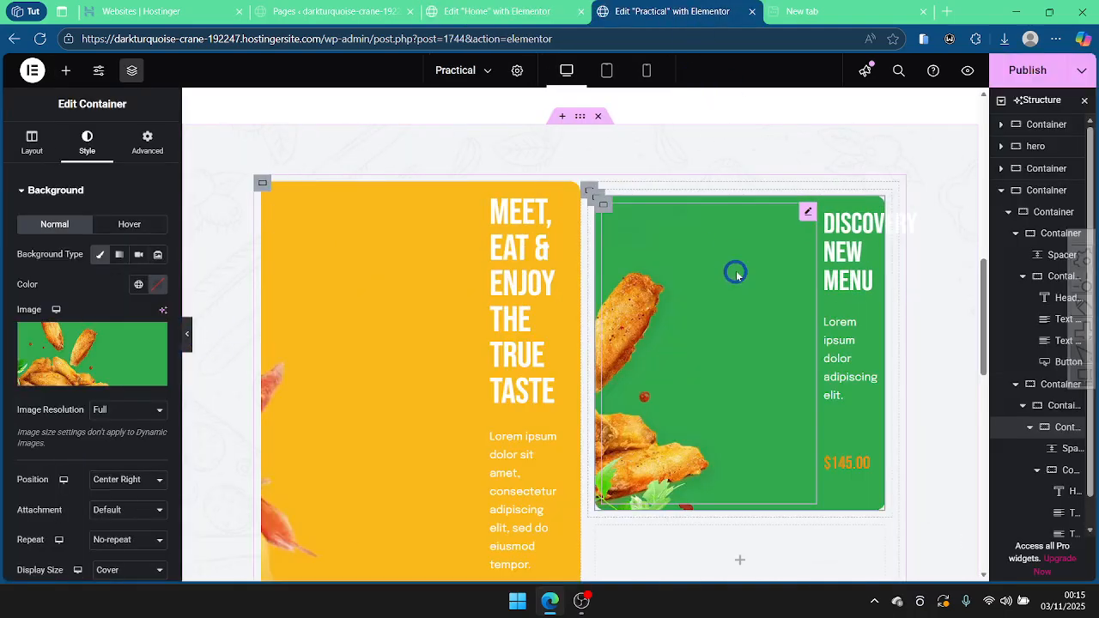
pyautogui.click(804, 216)
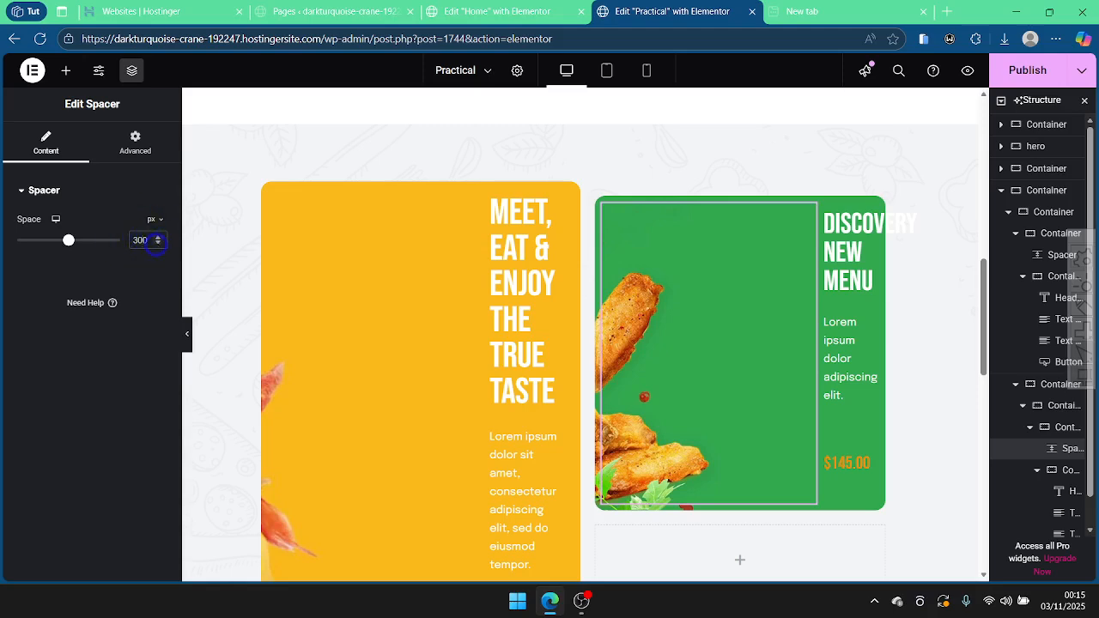
pyautogui.press('BackSpace')
pyautogui.write('2')
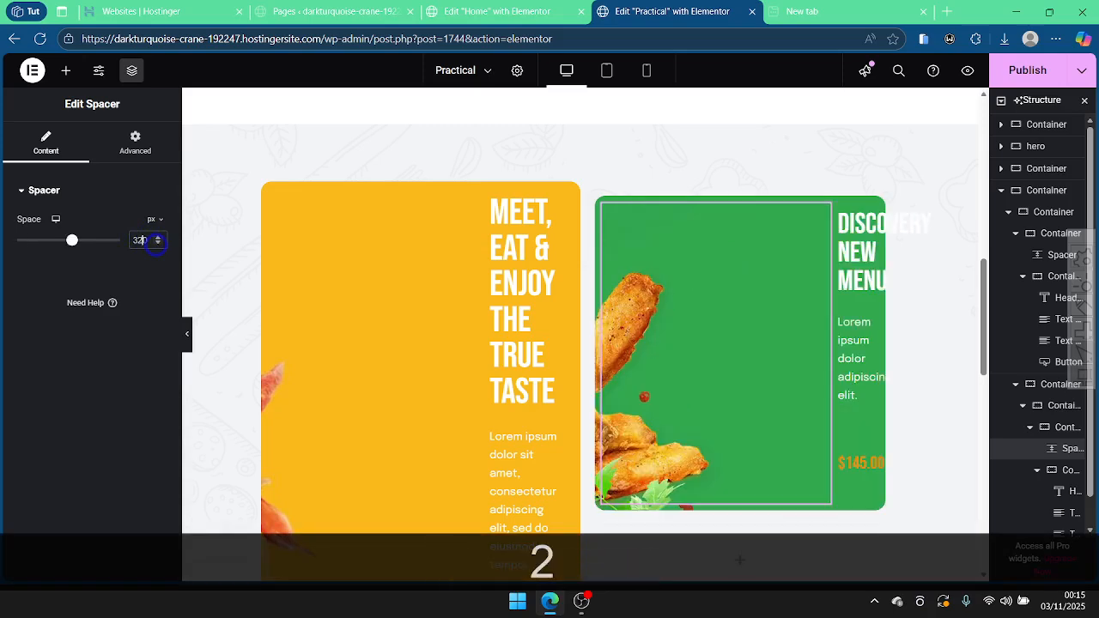
pyautogui.click(186, 334)
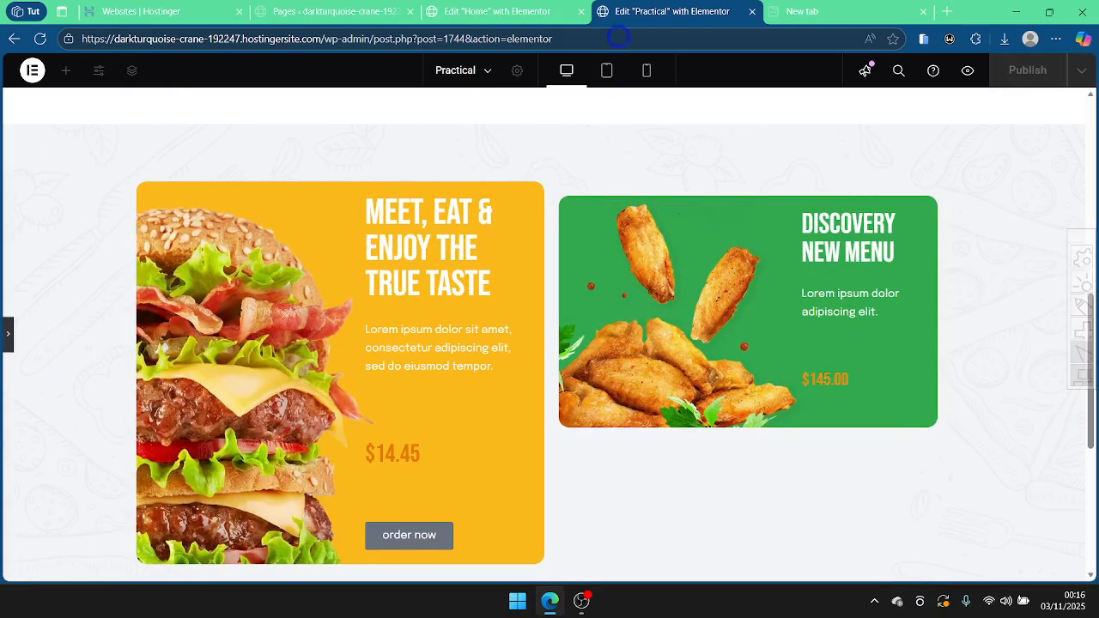
pyautogui.click(528, 7)
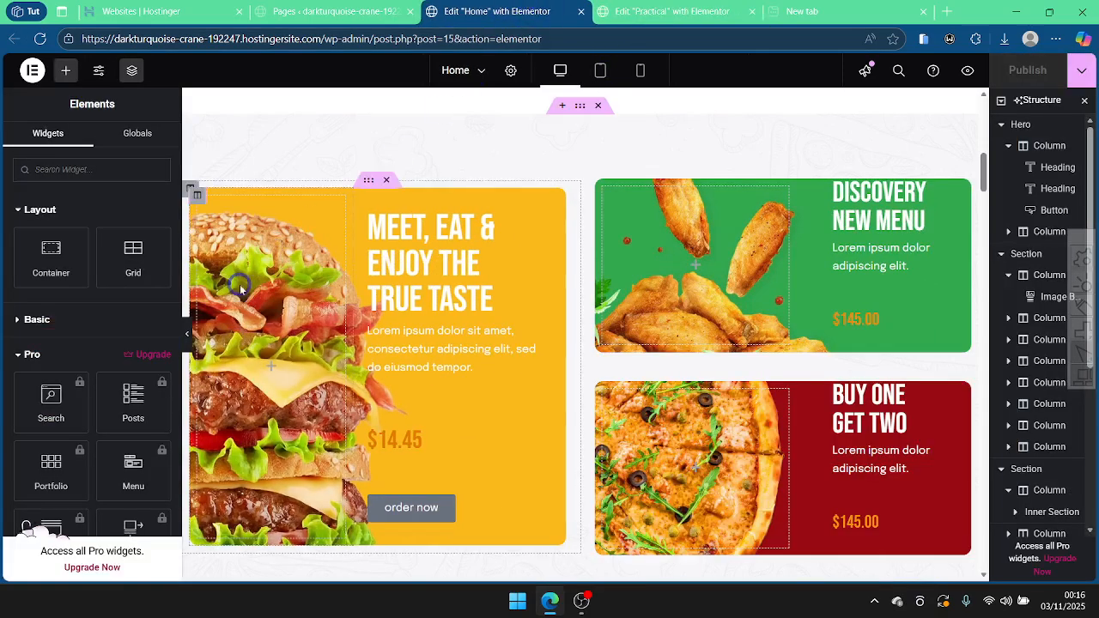
pyautogui.click(187, 337)
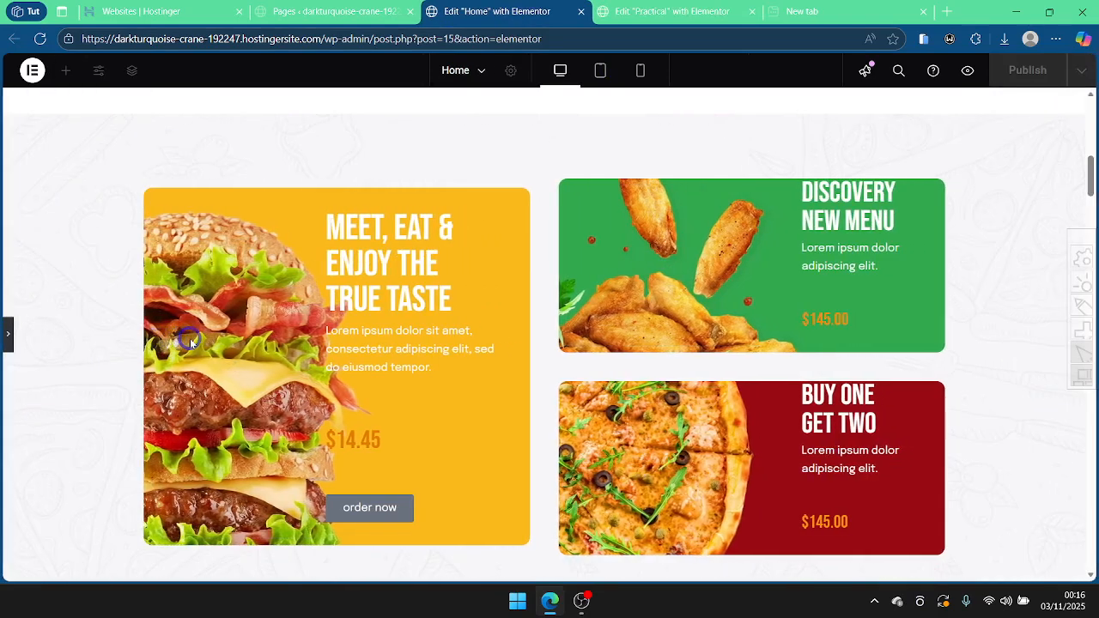
pyautogui.click(655, 8)
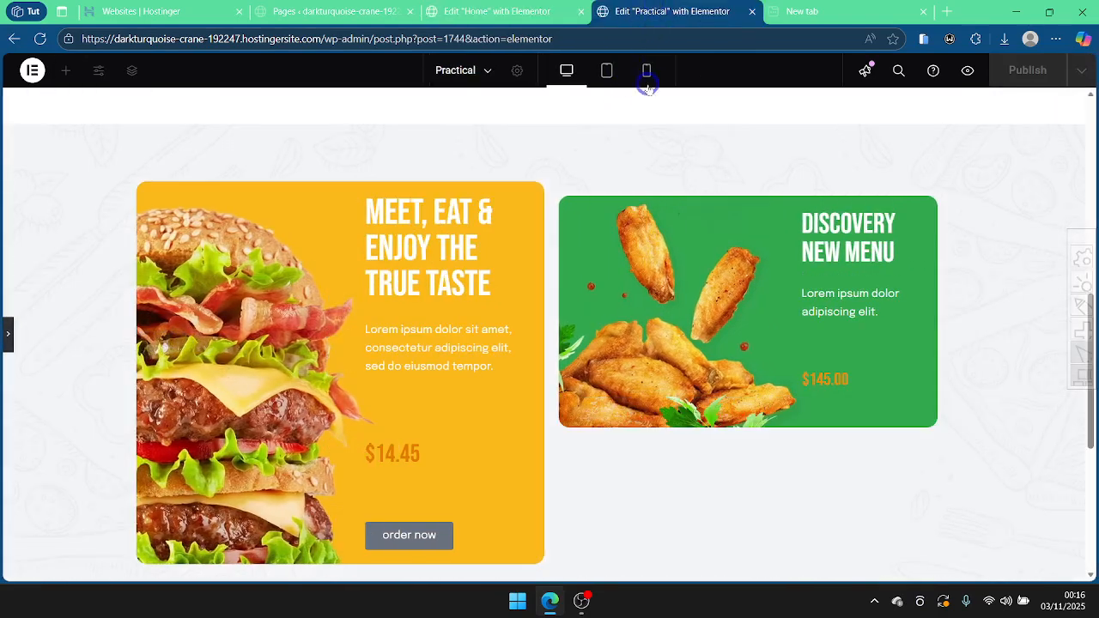
# Step: Compare the green card's full-width layout on the Practical page with the Home page's green card
pyautogui.click(7, 338)
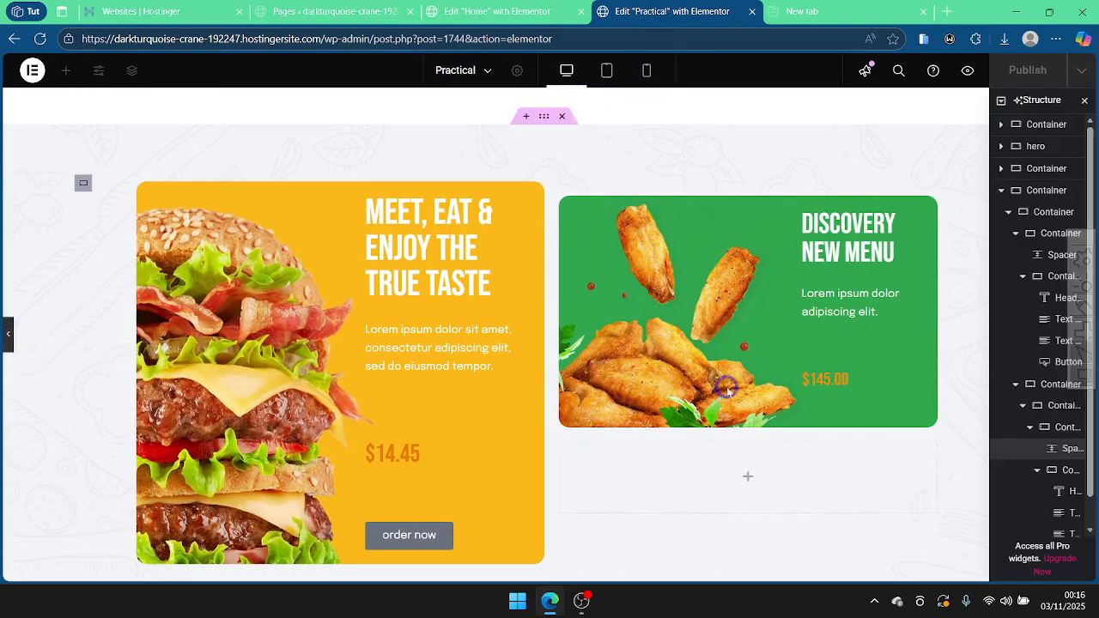
pyautogui.click(819, 374)
pyautogui.click(510, 7)
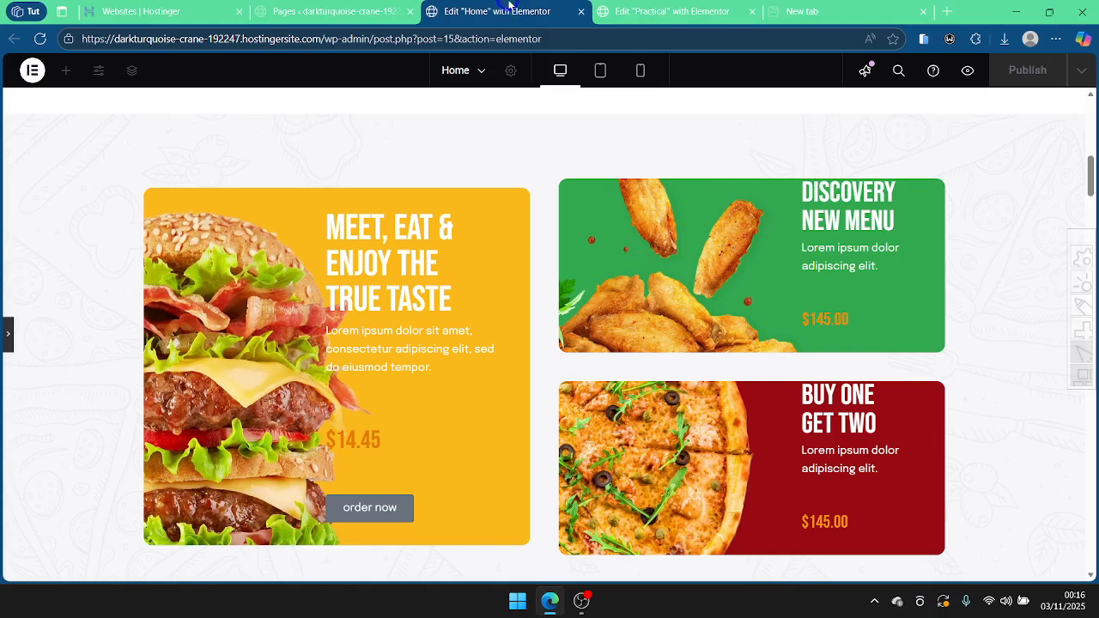
pyautogui.click(624, 7)
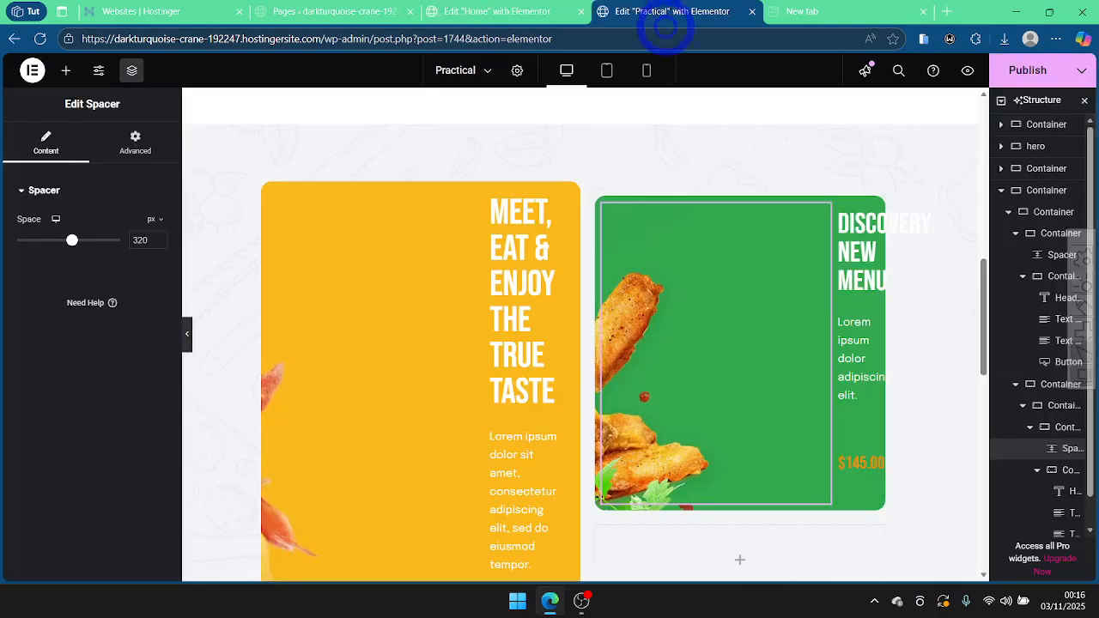
pyautogui.click(186, 341)
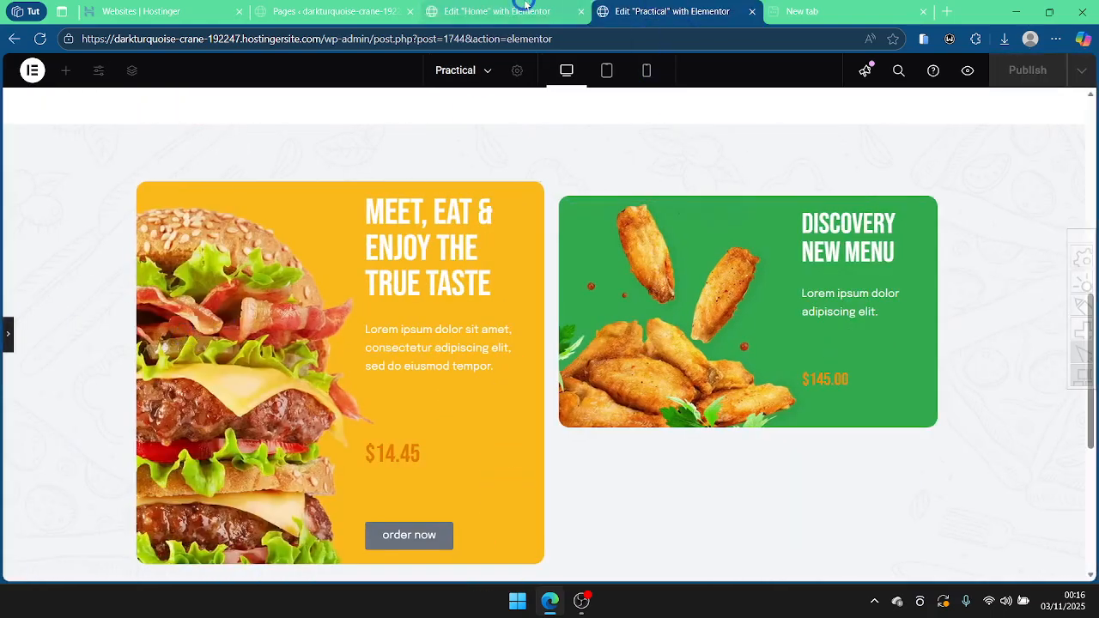
pyautogui.click(526, 6)
pyautogui.click(639, 11)
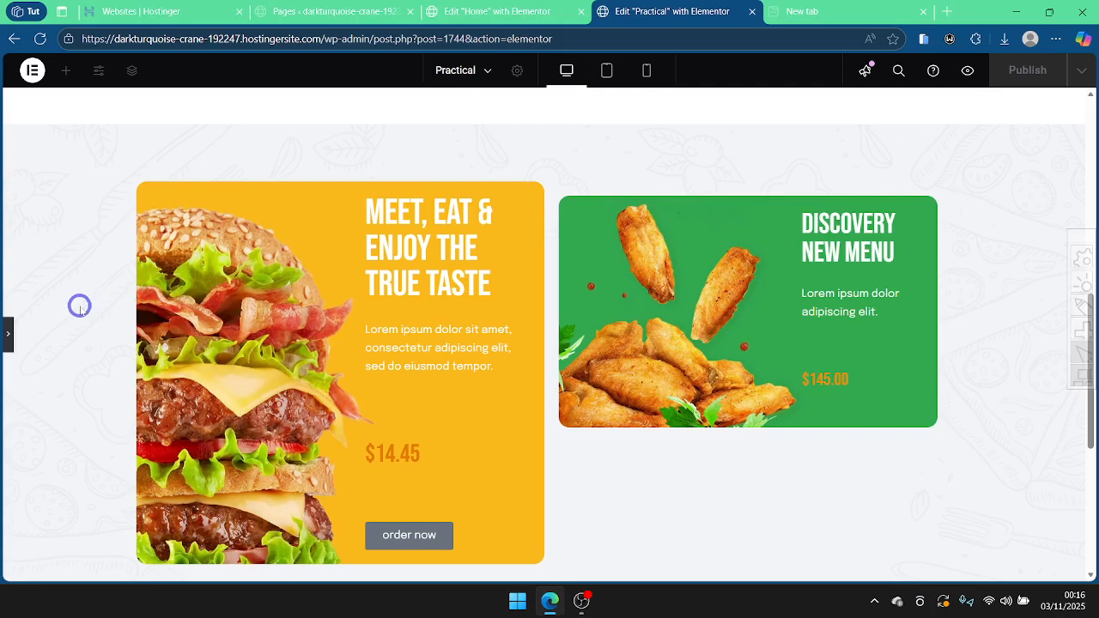
# Step: Copy the green "Discovery New Menu" card container and paste it into the empty container below it
pyautogui.click(7, 335)
pyautogui.click(619, 412)
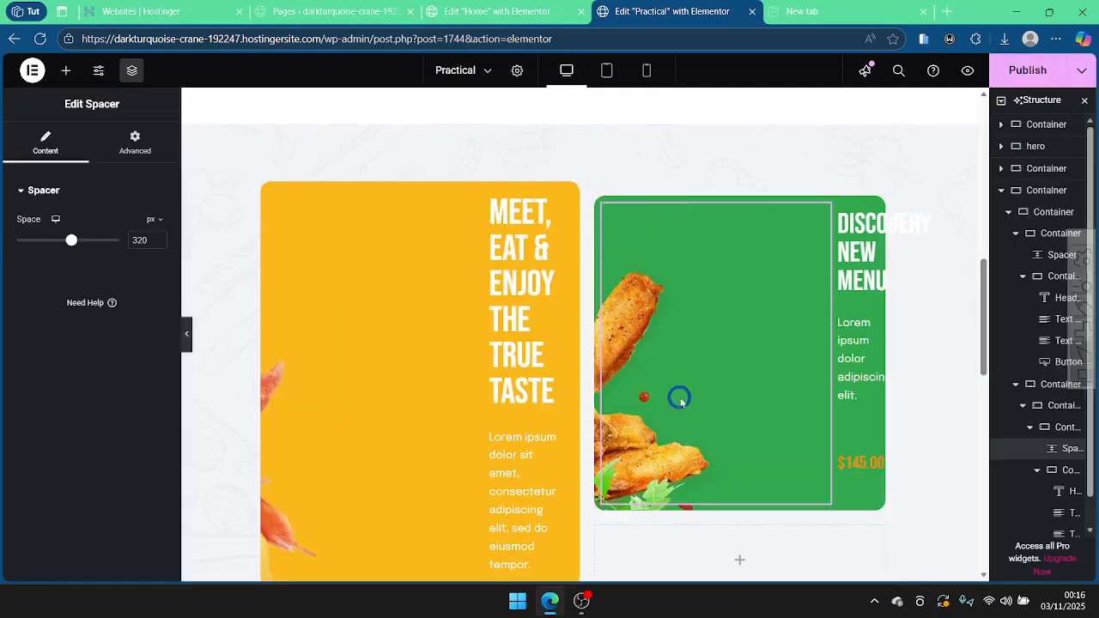
pyautogui.rightClick(604, 207)
pyautogui.click(618, 207)
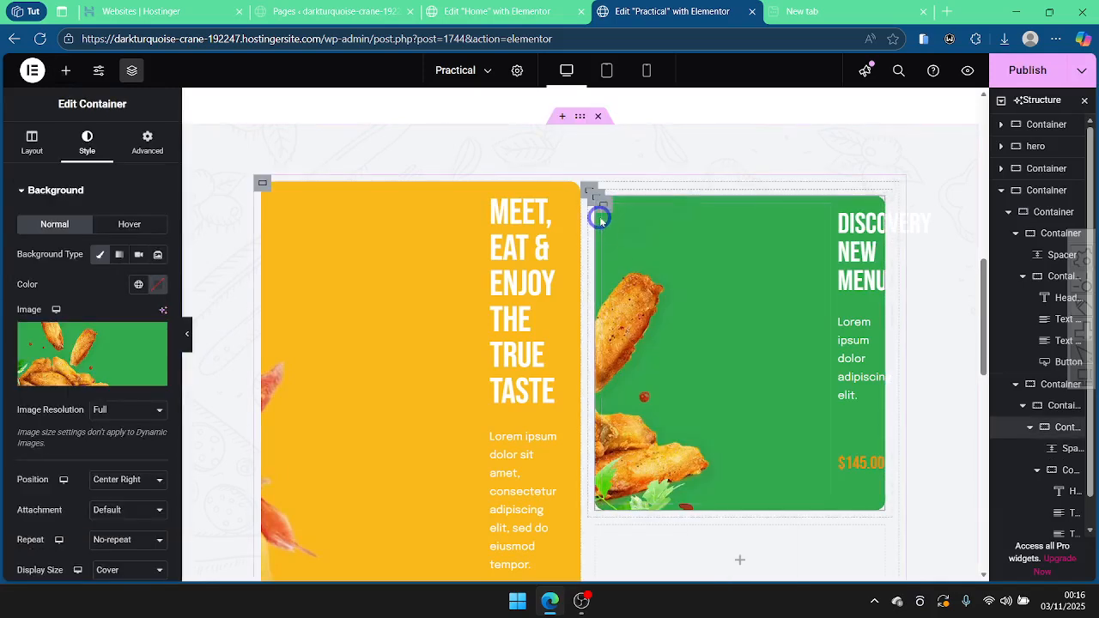
pyautogui.rightClick(599, 208)
pyautogui.click(628, 289)
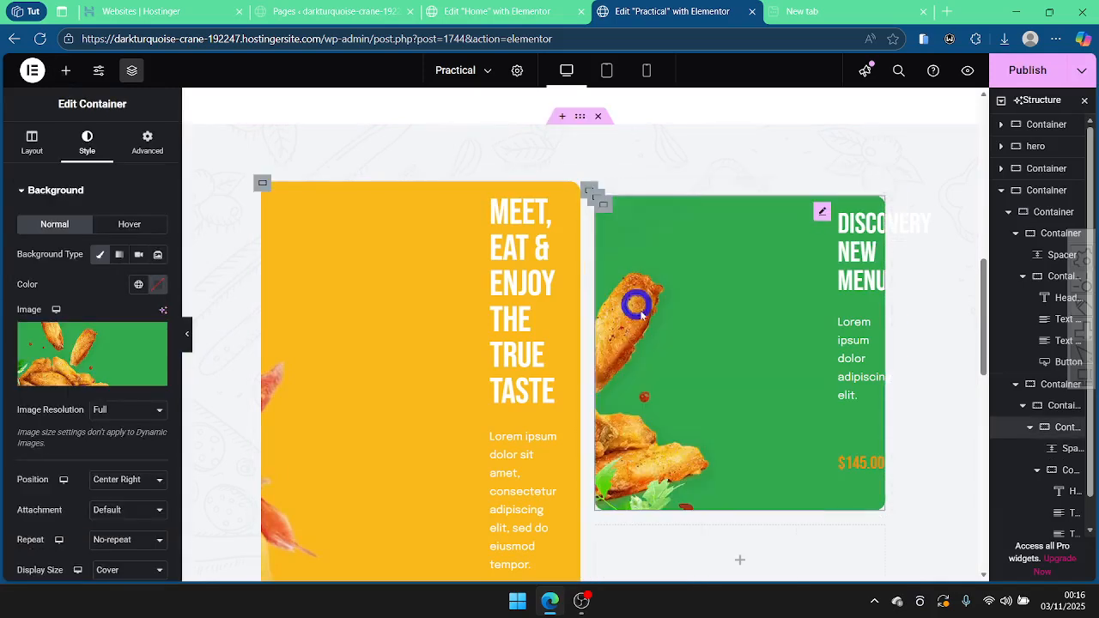
pyautogui.scroll(-3, 728, 322)
pyautogui.rightClick(740, 265)
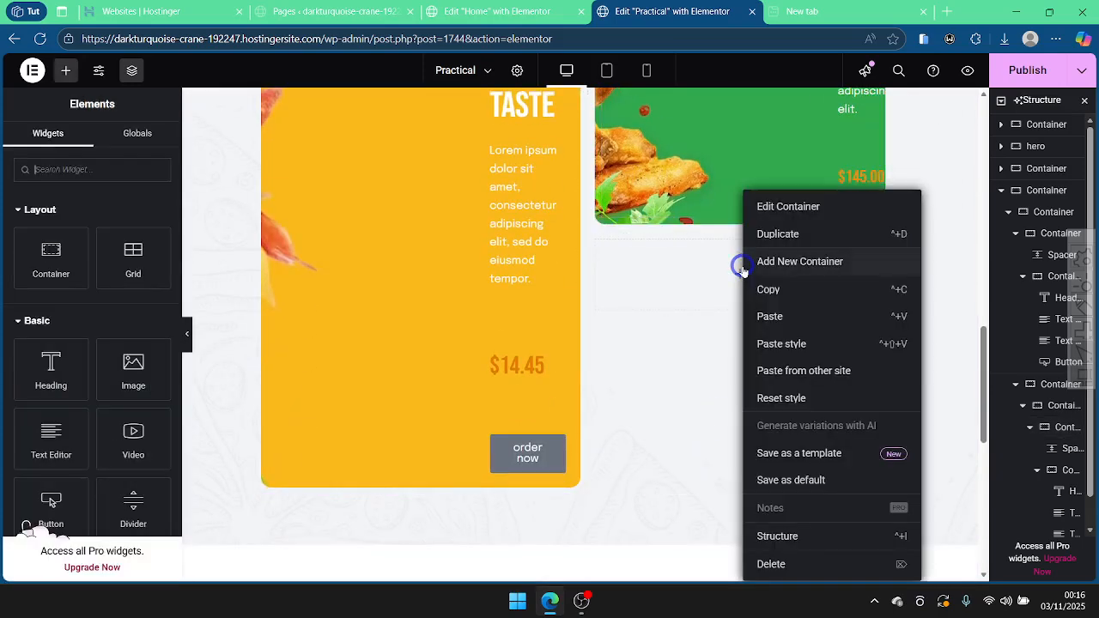
pyautogui.click(770, 317)
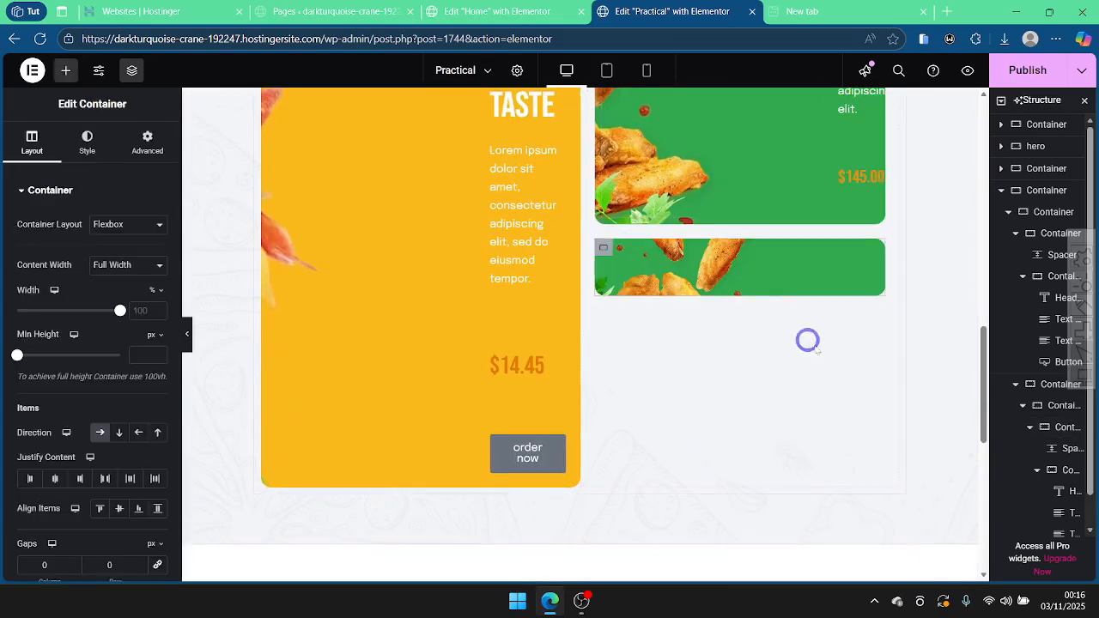
# Step: Replace the pasted card's background image with the red pizza image 4.jpg from the media library
pyautogui.click(91, 139)
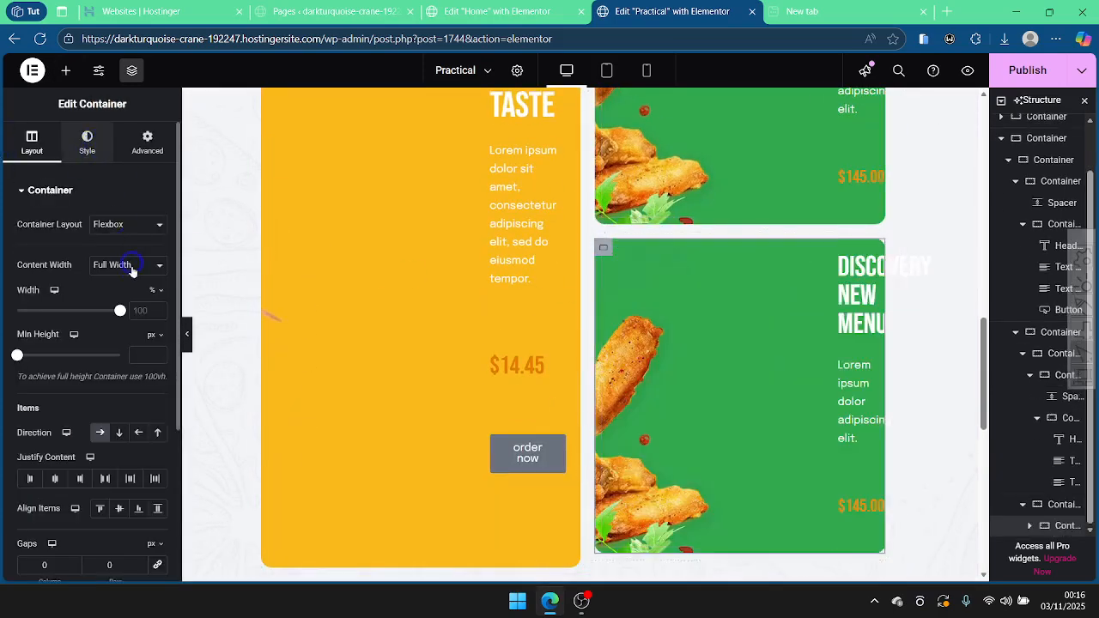
pyautogui.click(99, 347)
pyautogui.click(460, 8)
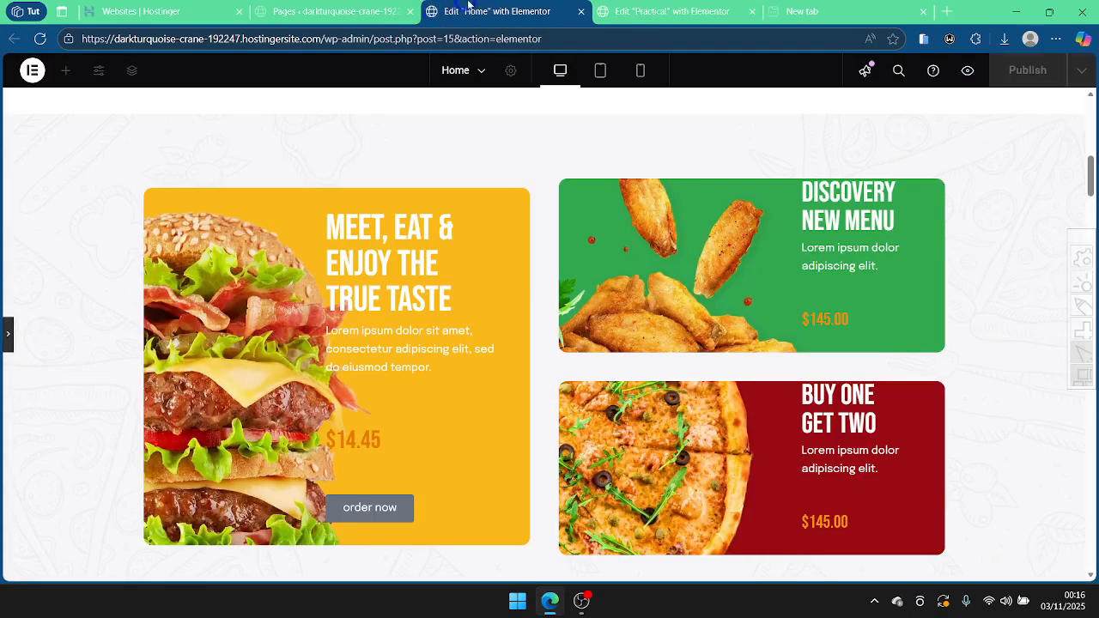
pyautogui.click(672, 11)
pyautogui.scroll(-5, 584, 360)
pyautogui.click(646, 365)
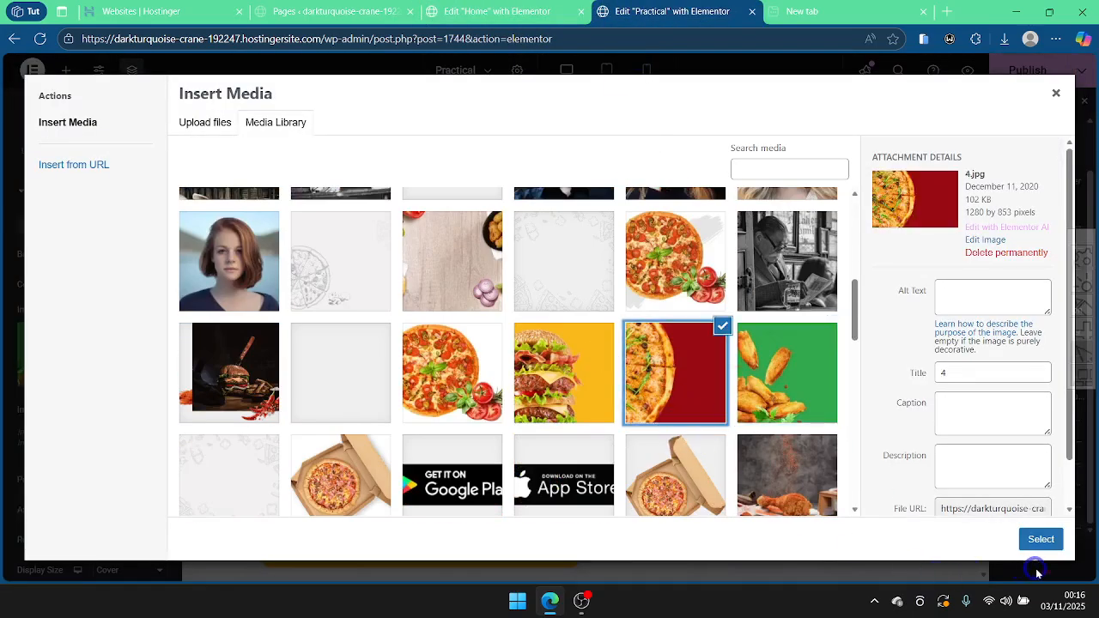
pyautogui.click(1041, 540)
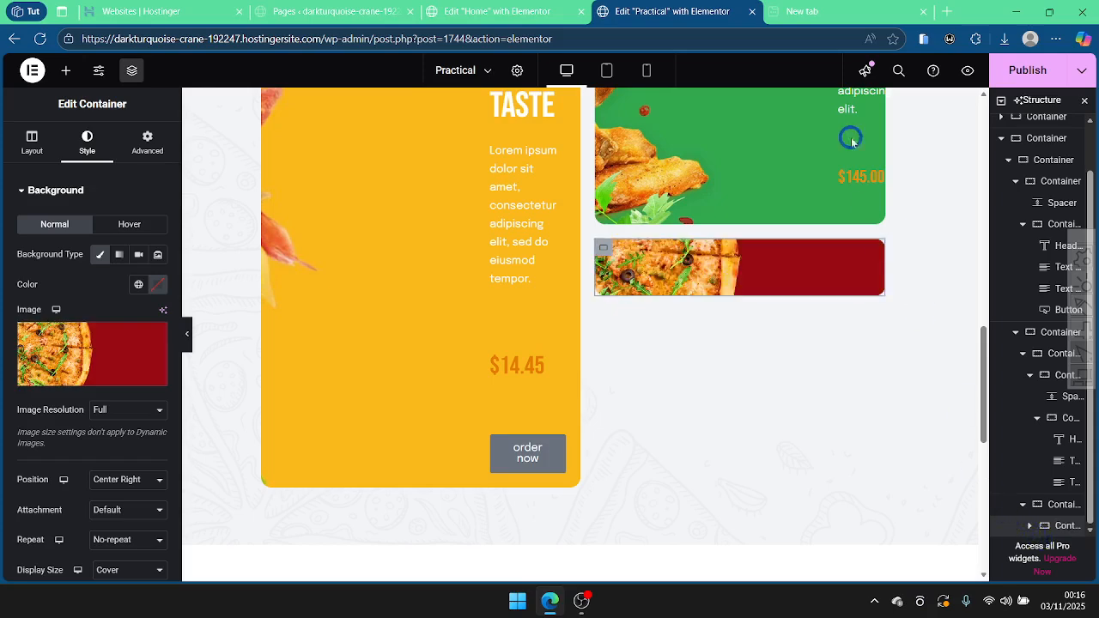
# Step: Check the Home page's red "Buy One Get Two" card against the pizza card on the Practical page
pyautogui.click(502, 11)
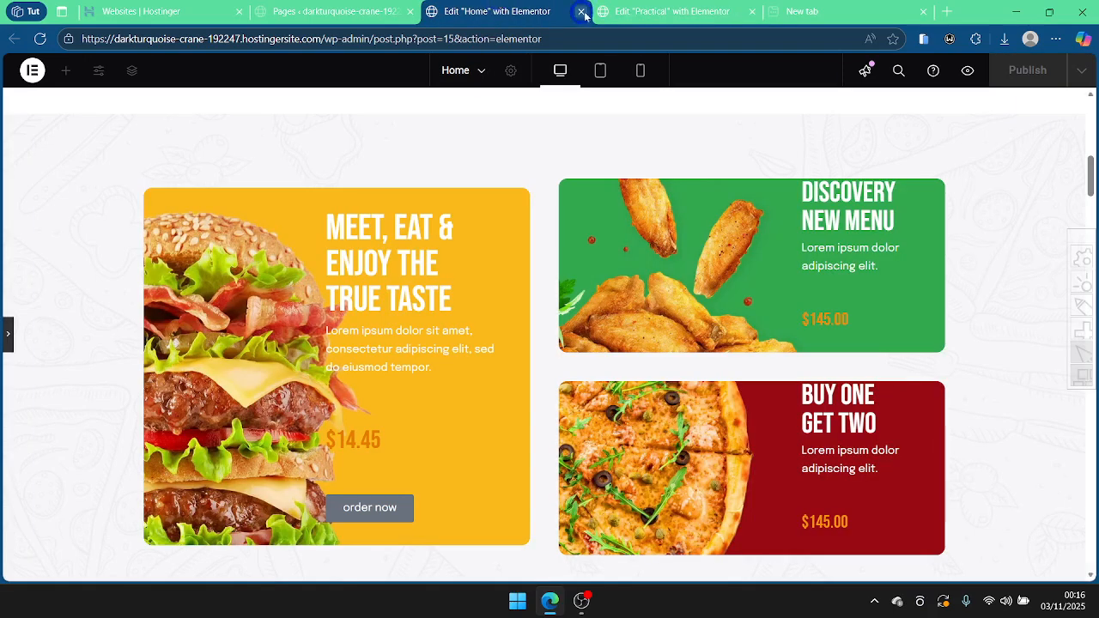
pyautogui.click(633, 7)
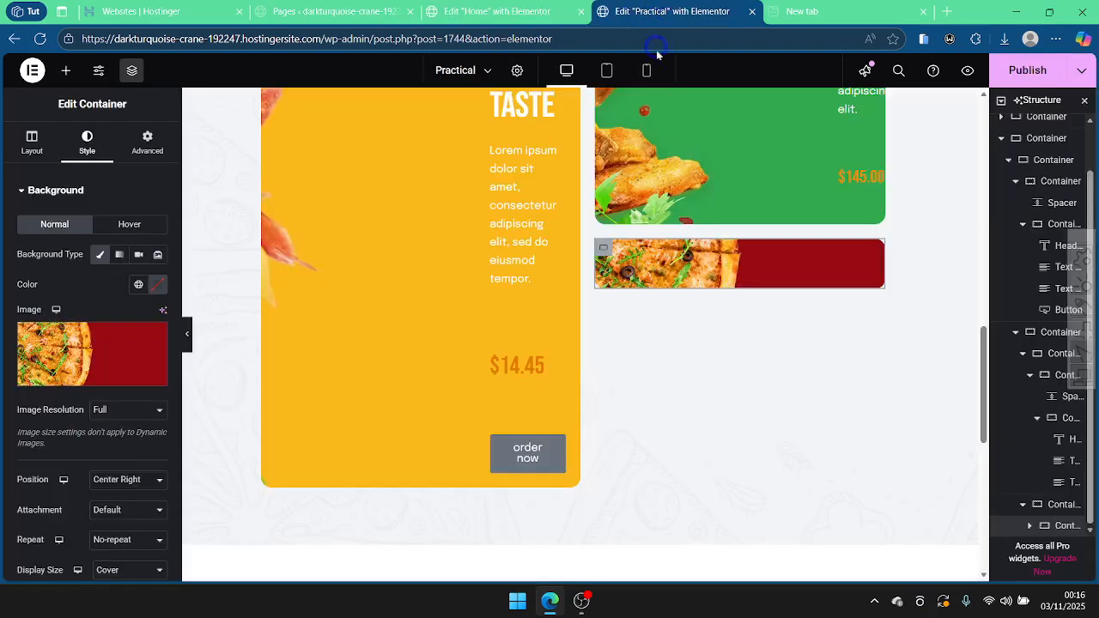
pyautogui.click(559, 4)
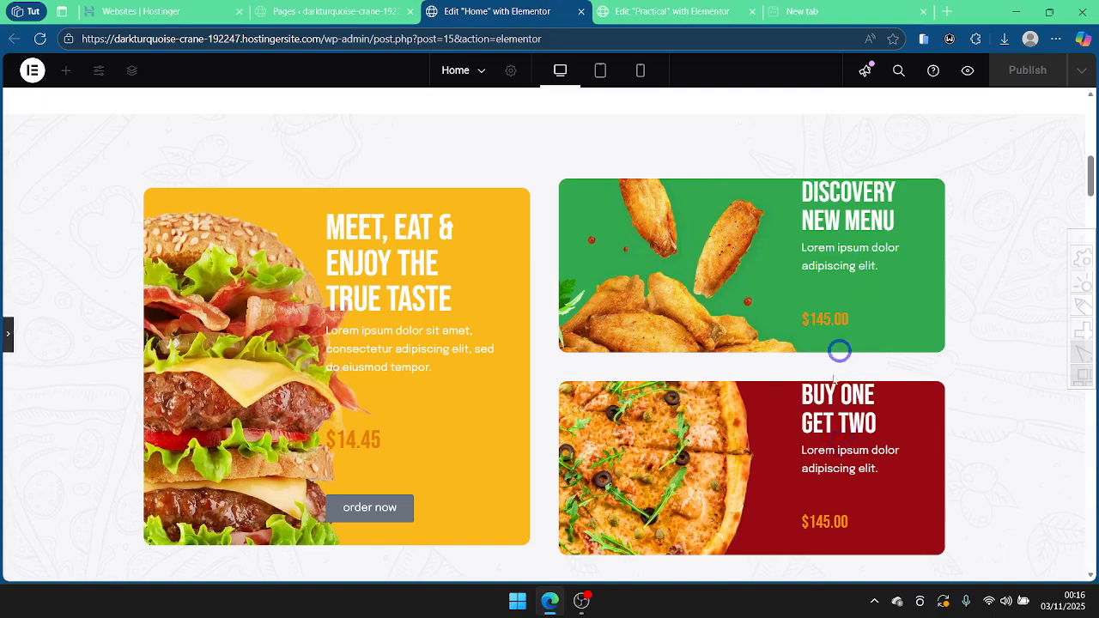
pyautogui.click(623, 9)
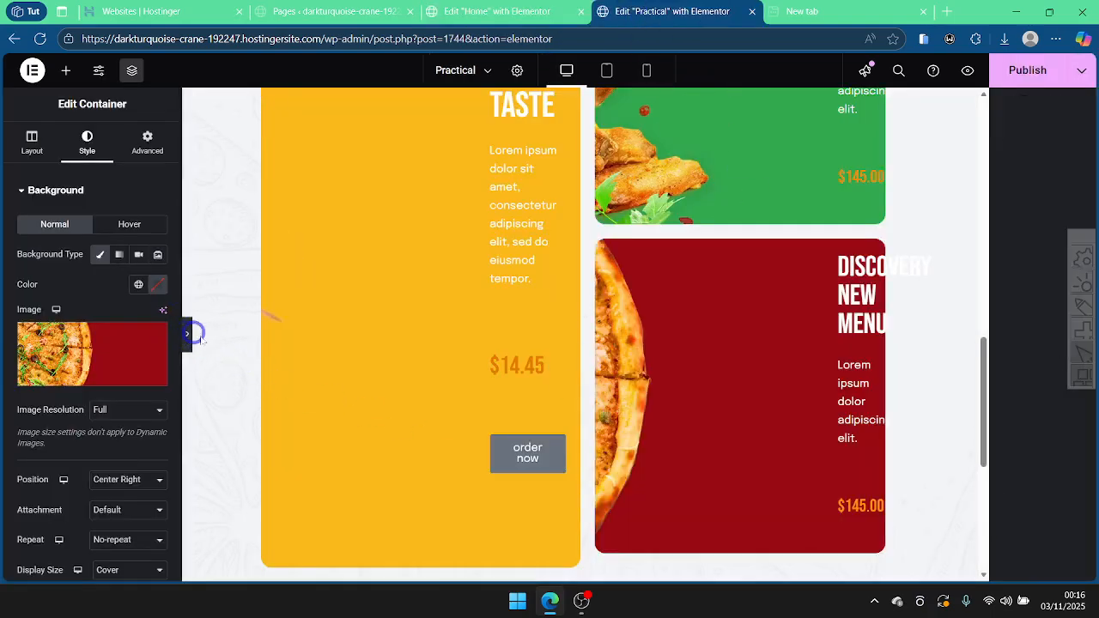
# Step: Preview all three food cards at full width and compare their sizes and spacing with the Home page section
pyautogui.click(187, 338)
pyautogui.scroll(1, 716, 443)
pyautogui.scroll(3, 716, 443)
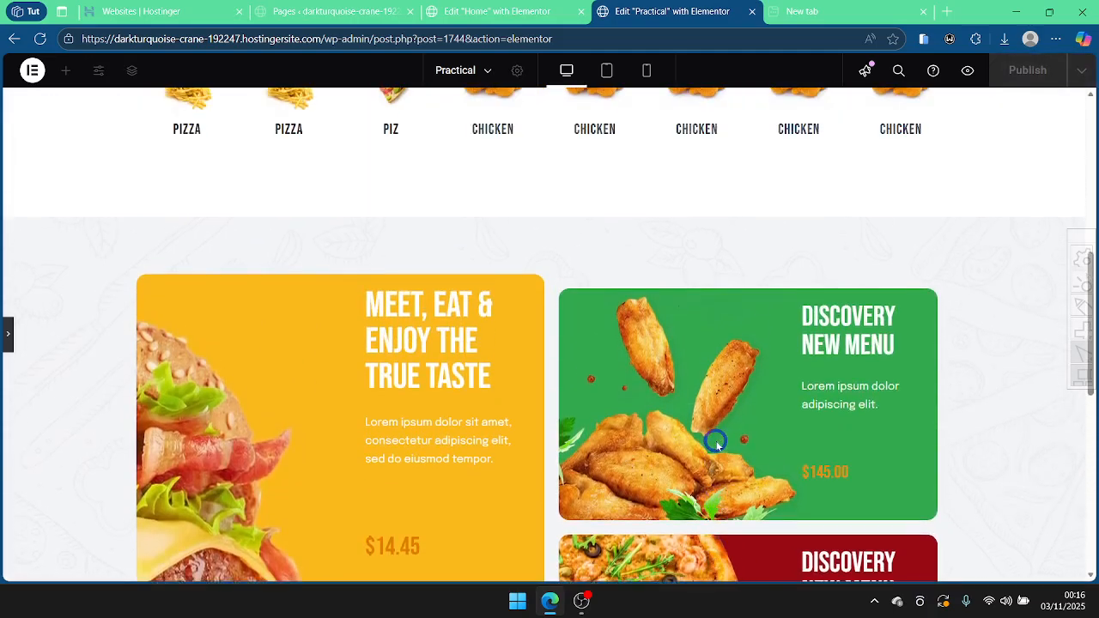
pyautogui.scroll(-2, 716, 443)
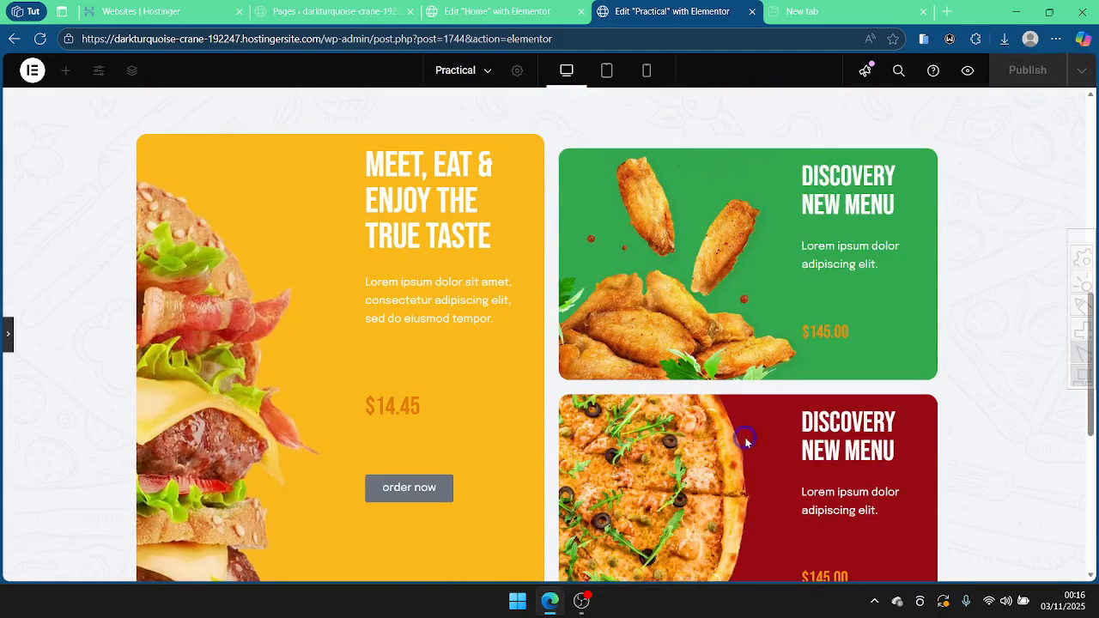
pyautogui.scroll(-3, 746, 442)
pyautogui.scroll(2, 746, 443)
pyautogui.scroll(2, 746, 442)
pyautogui.scroll(-2, 739, 437)
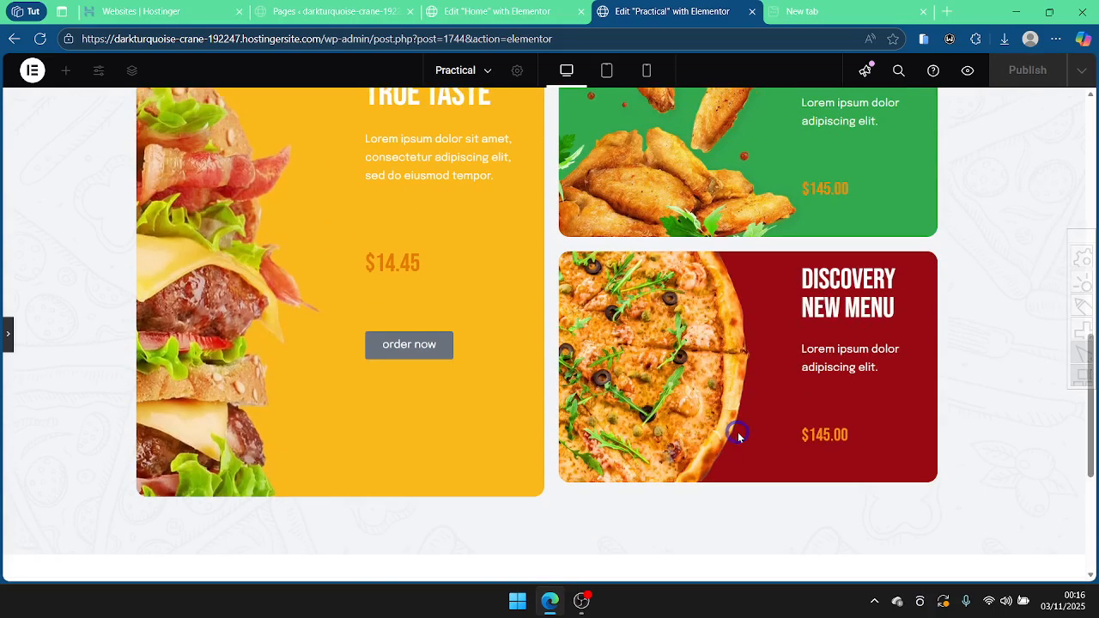
pyautogui.scroll(2, 739, 429)
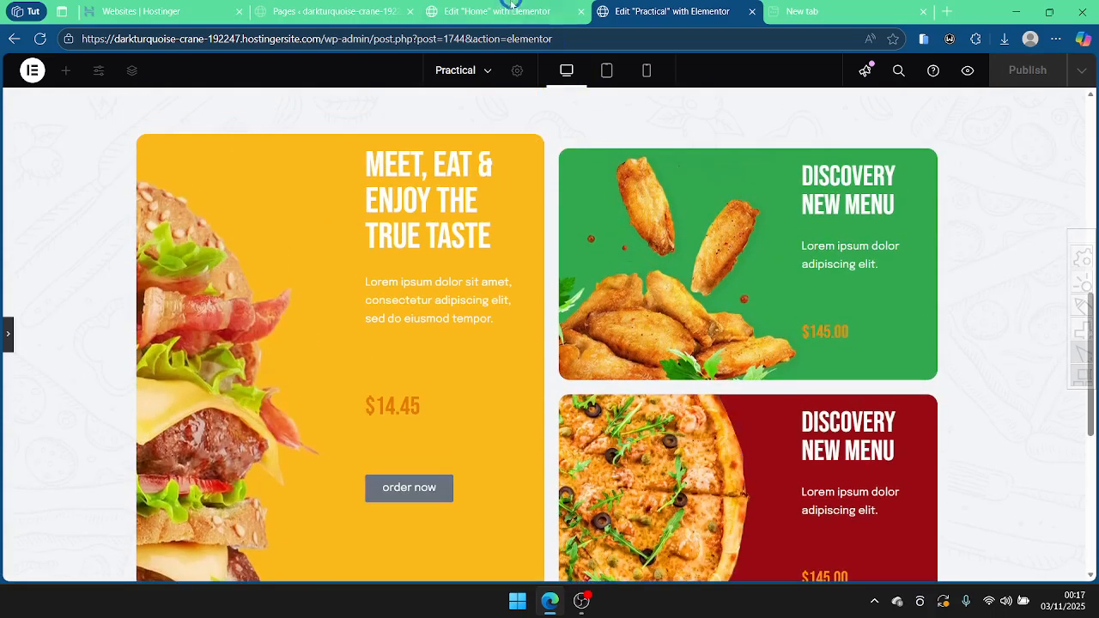
pyautogui.click(520, 10)
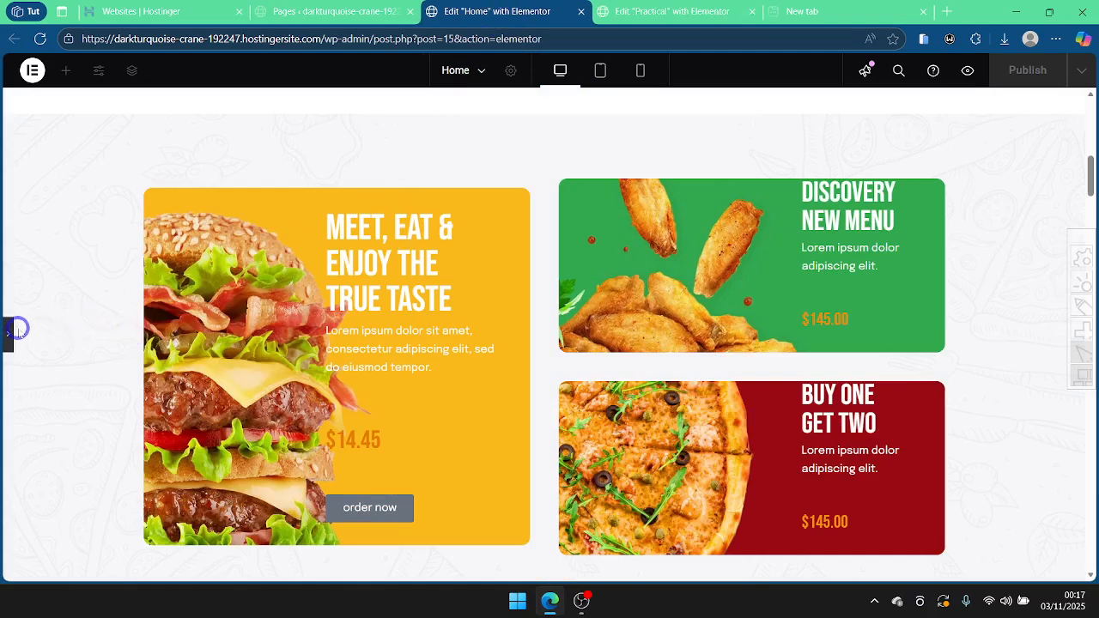
pyautogui.scroll(-2, 297, 305)
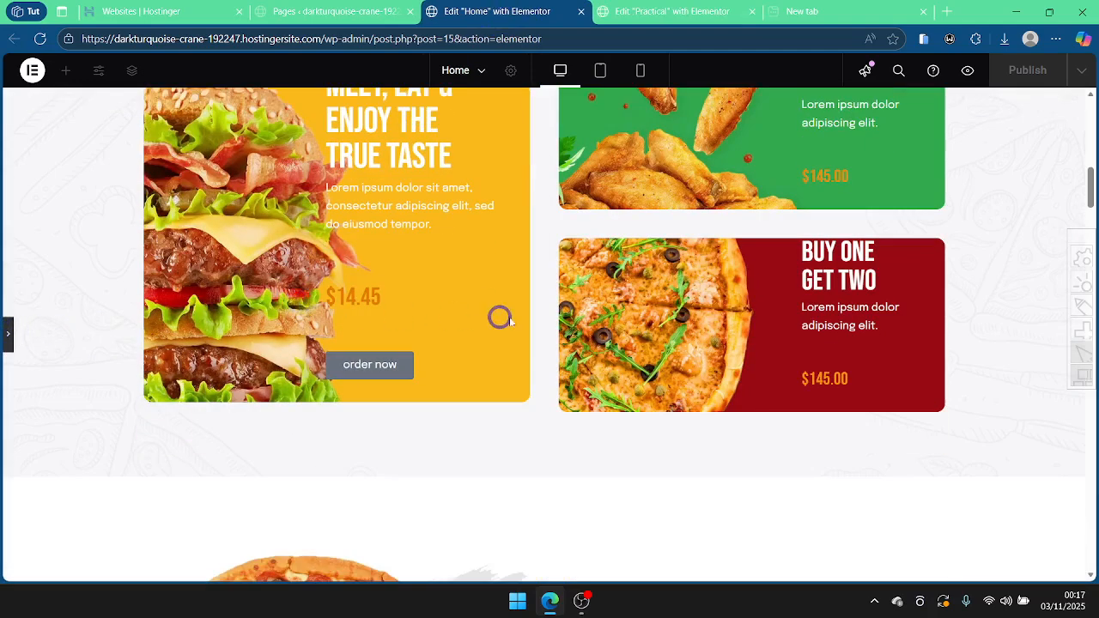
pyautogui.scroll(2, 515, 365)
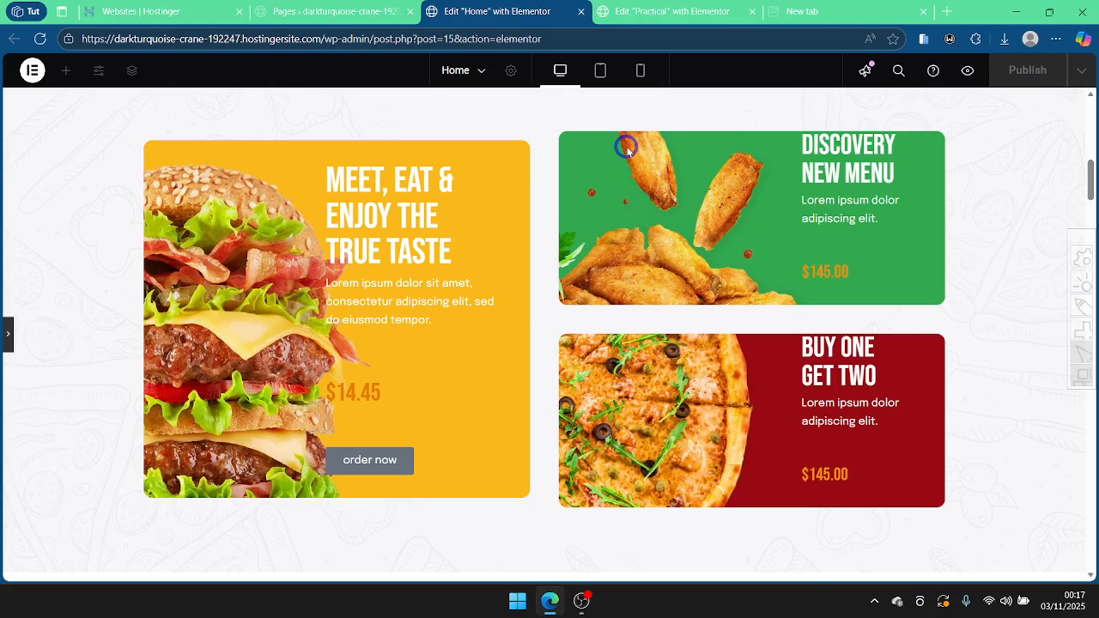
pyautogui.click(632, 11)
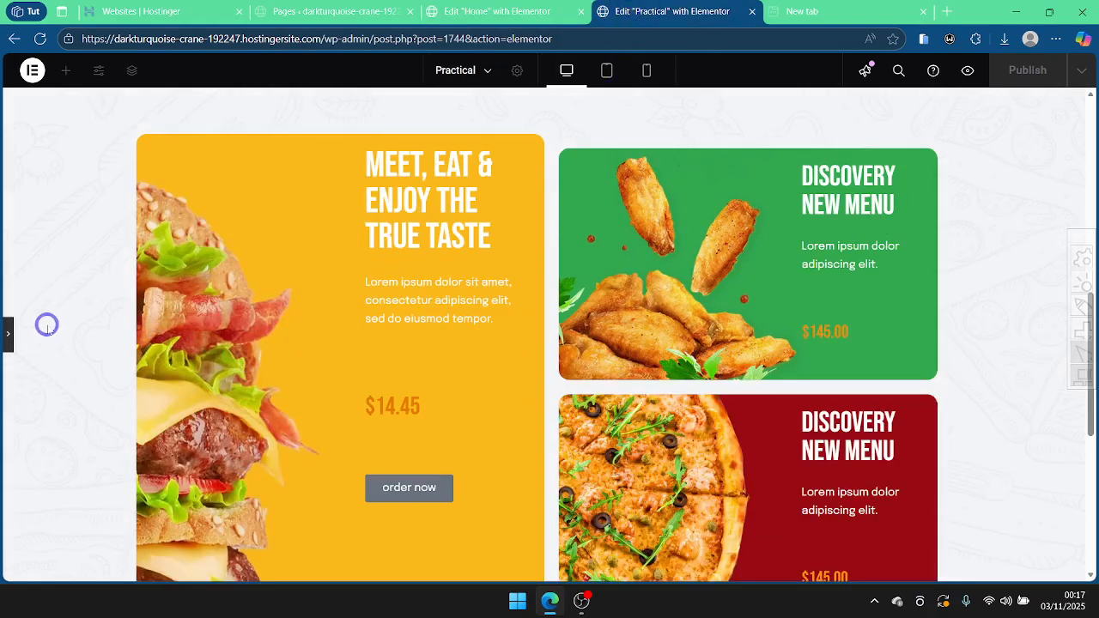
# Step: Examine the burger card's image cropping and height beside the two smaller cards, and compare it with the Home page burger card
pyautogui.click(8, 334)
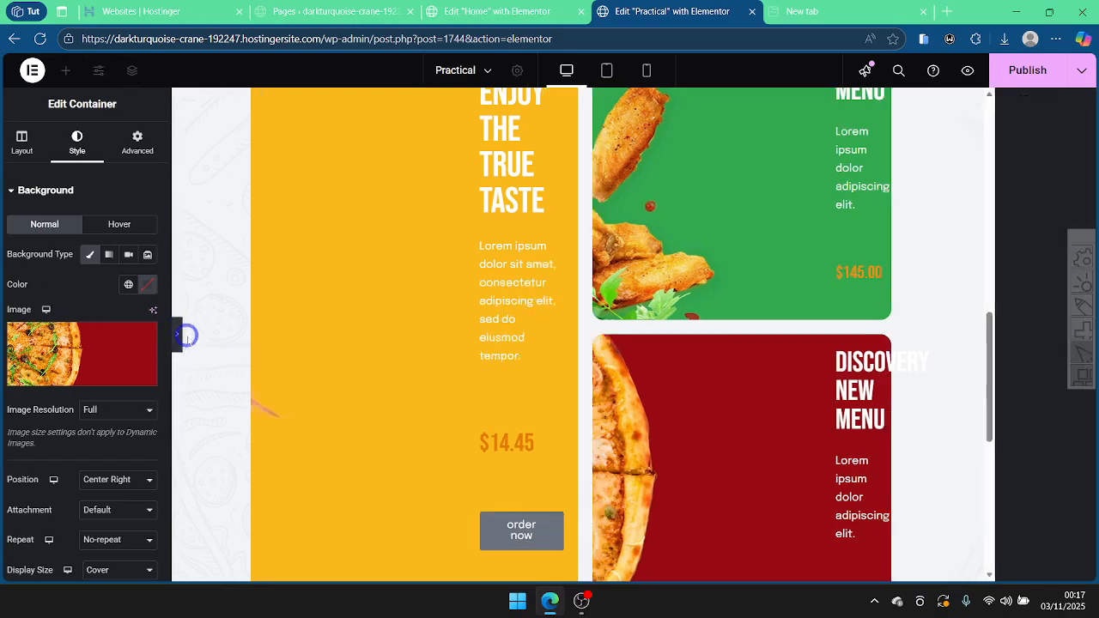
pyautogui.click(187, 339)
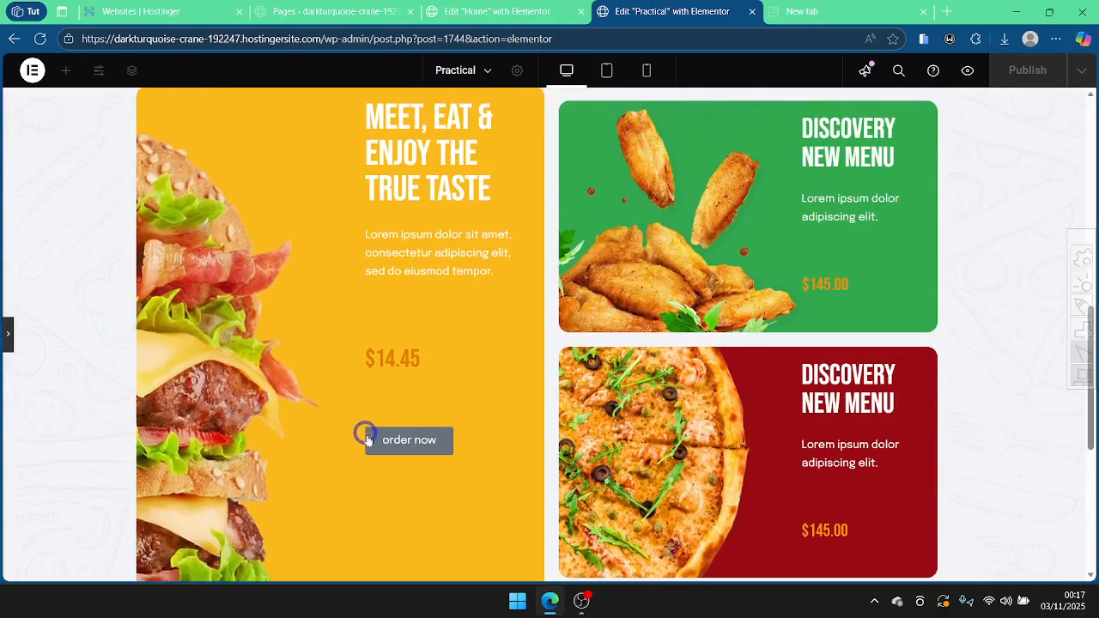
pyautogui.scroll(3, 467, 387)
pyautogui.scroll(-3, 465, 391)
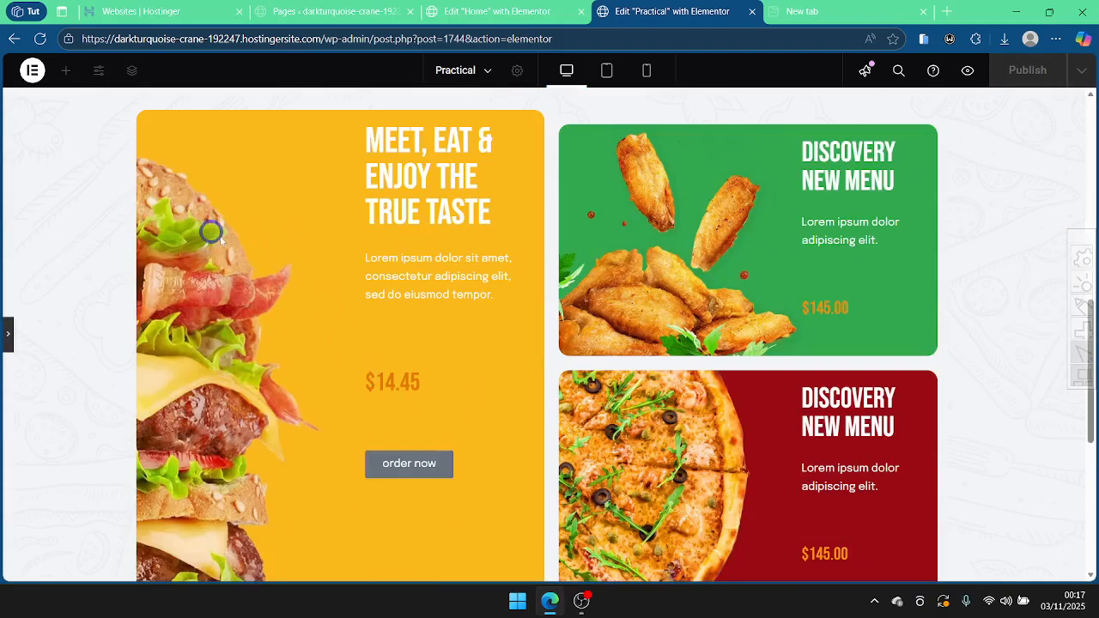
pyautogui.scroll(-2, 438, 438)
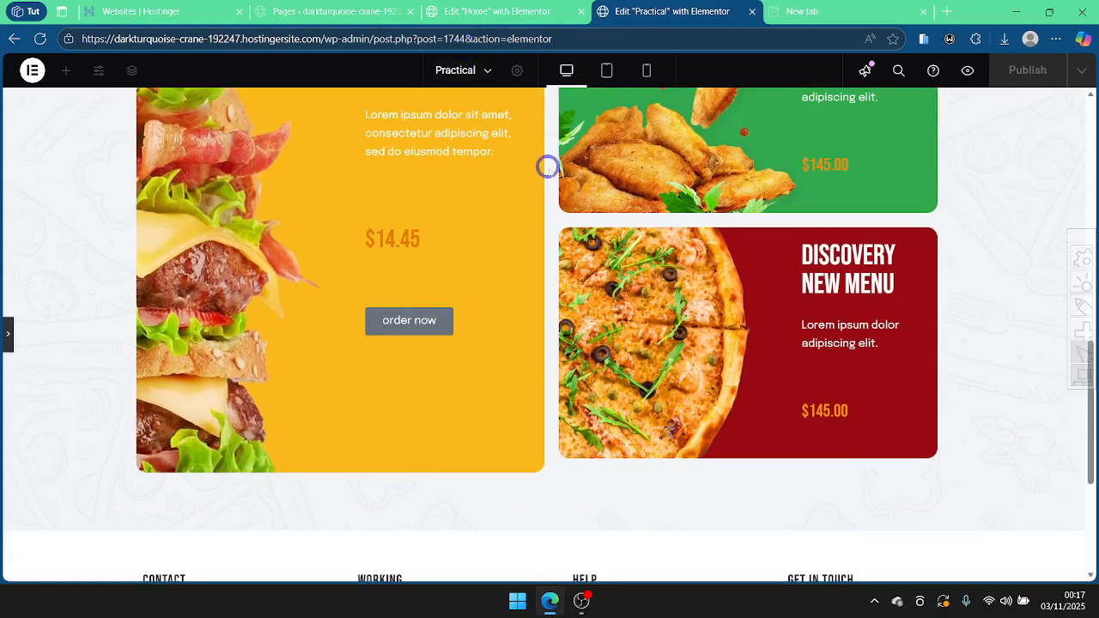
pyautogui.scroll(1, 499, 204)
pyautogui.scroll(-2, 499, 238)
pyautogui.scroll(6, 499, 238)
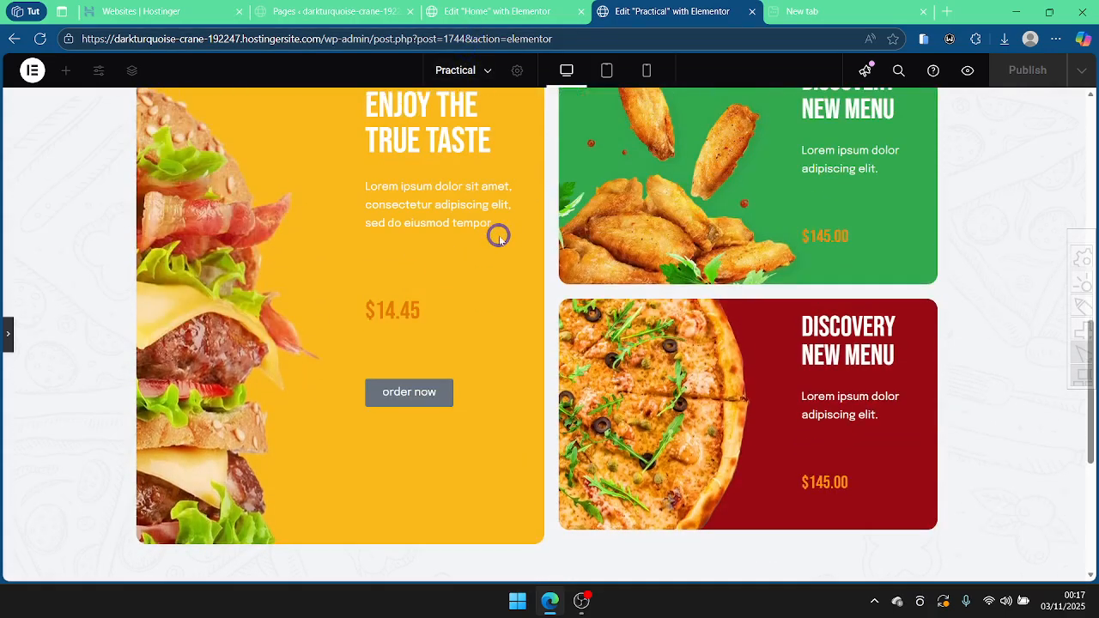
pyautogui.scroll(-5, 499, 238)
pyautogui.scroll(2, 499, 237)
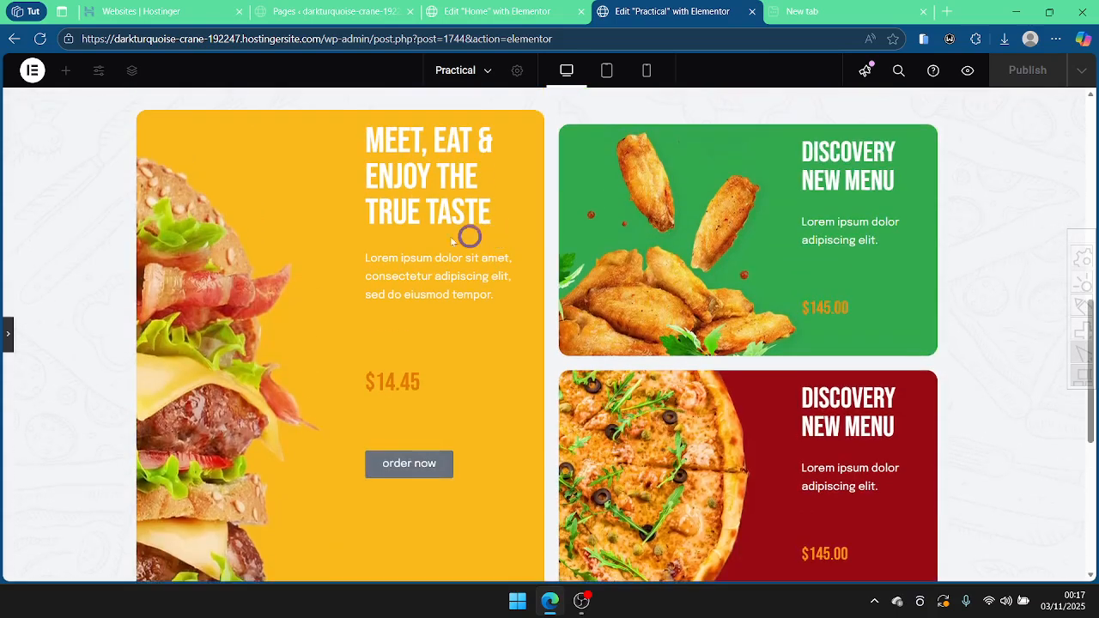
pyautogui.click(513, 11)
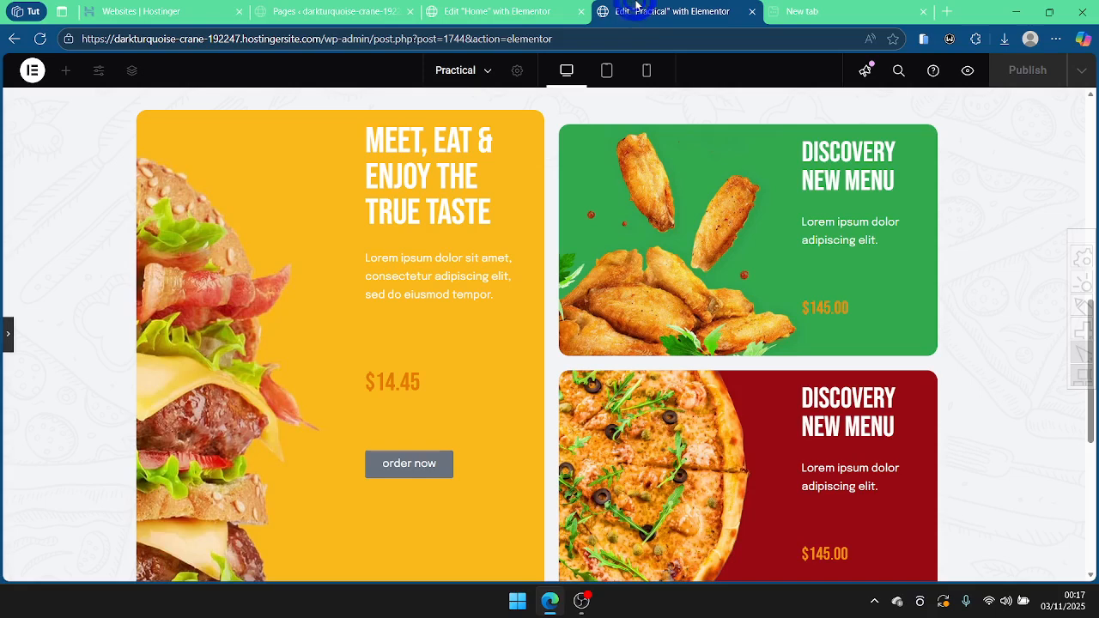
pyautogui.click(632, 10)
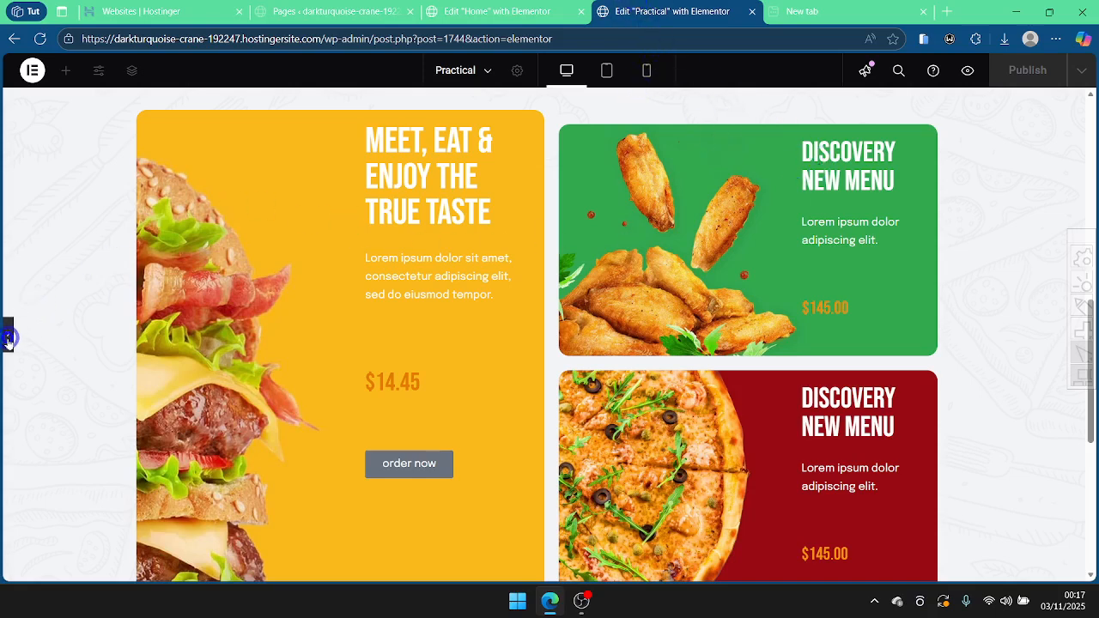
pyautogui.click(289, 277)
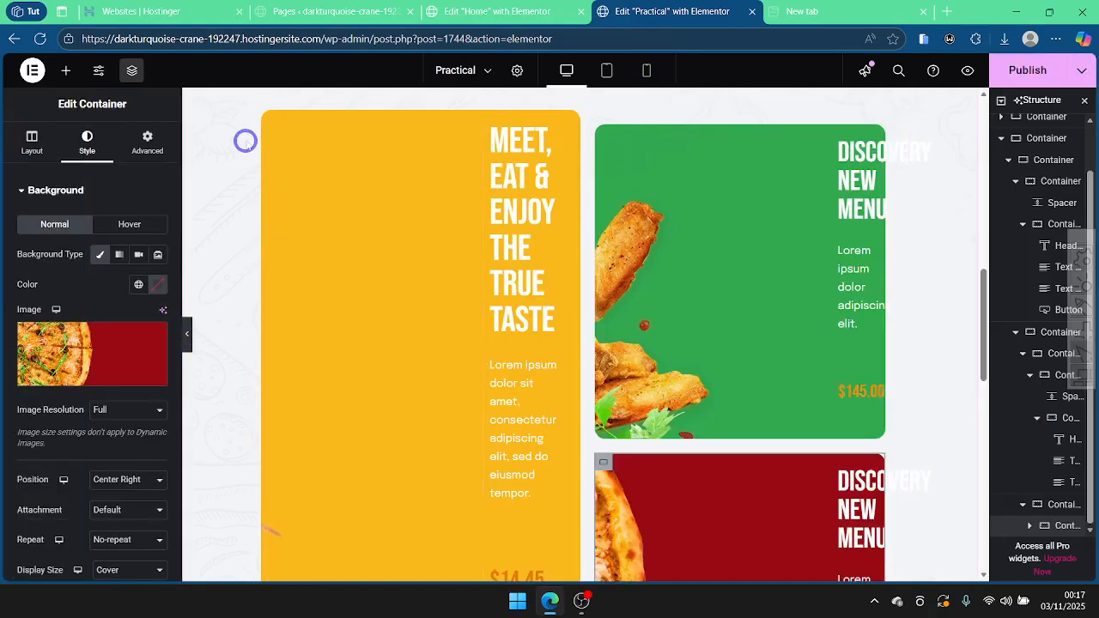
# Step: Set the right and left padding of the food card section's outer container to 0 px
pyautogui.scroll(5, 629, 408)
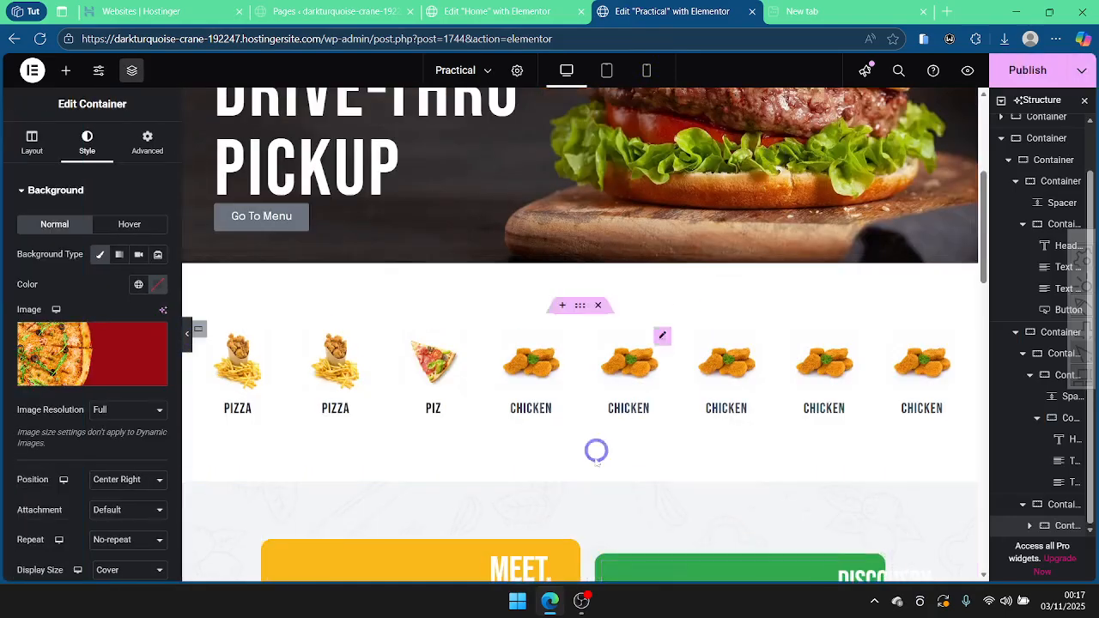
pyautogui.scroll(-2, 623, 408)
pyautogui.click(581, 331)
pyautogui.click(146, 150)
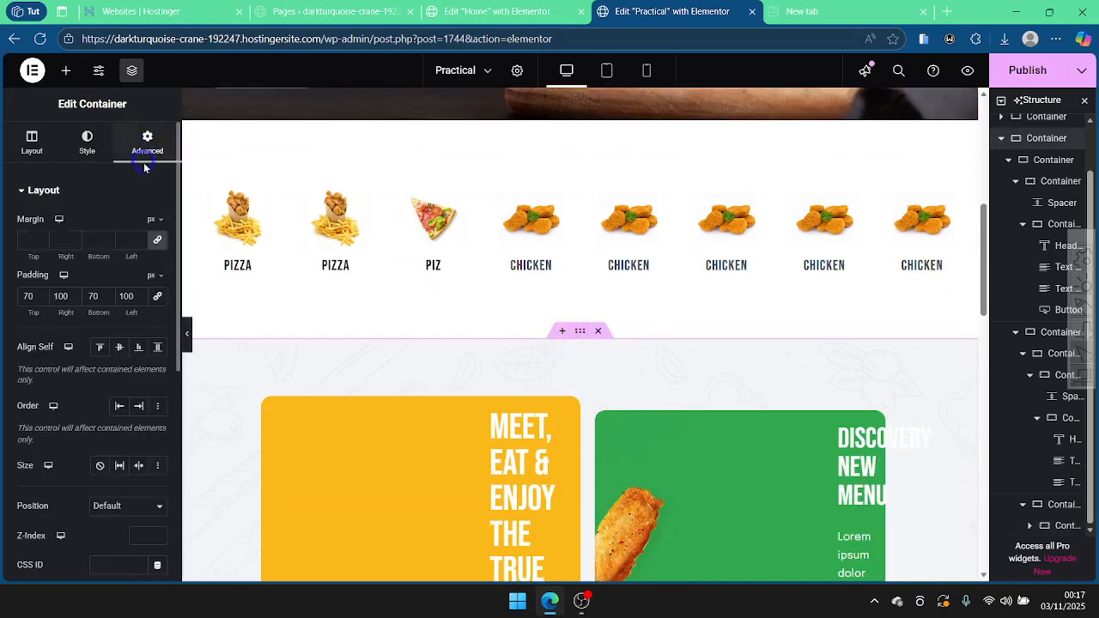
pyautogui.doubleClick(57, 295)
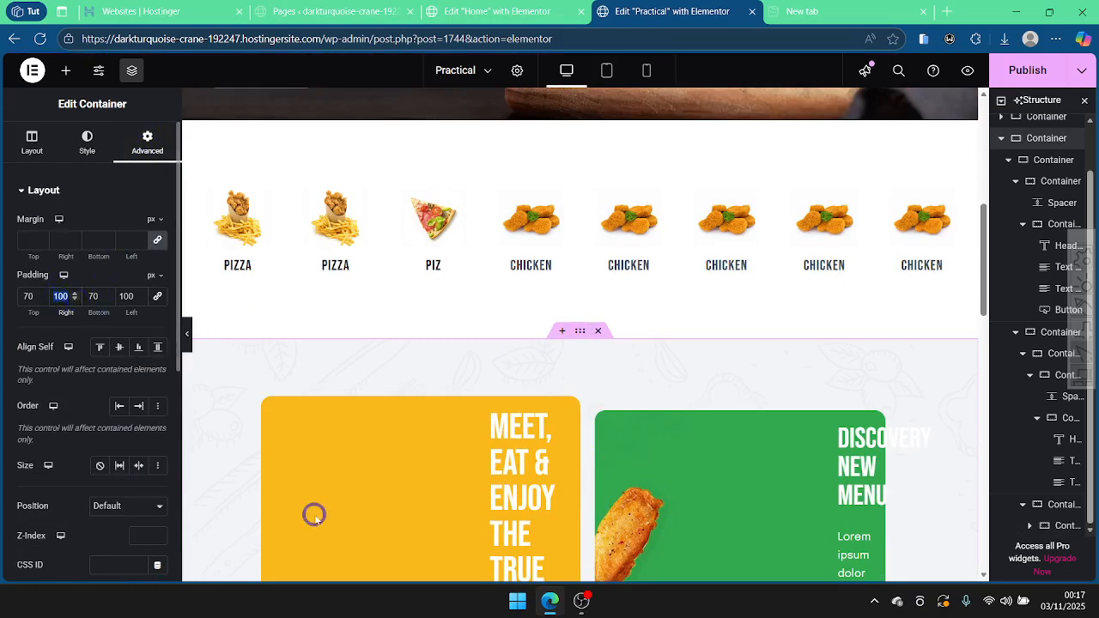
pyautogui.click(45, 158)
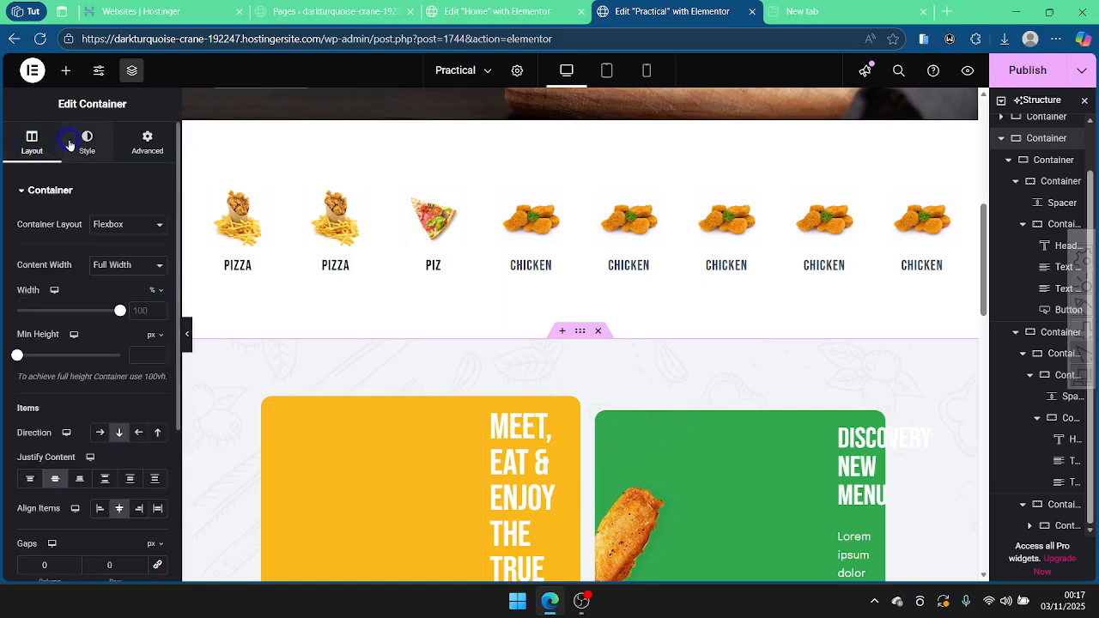
pyautogui.click(148, 144)
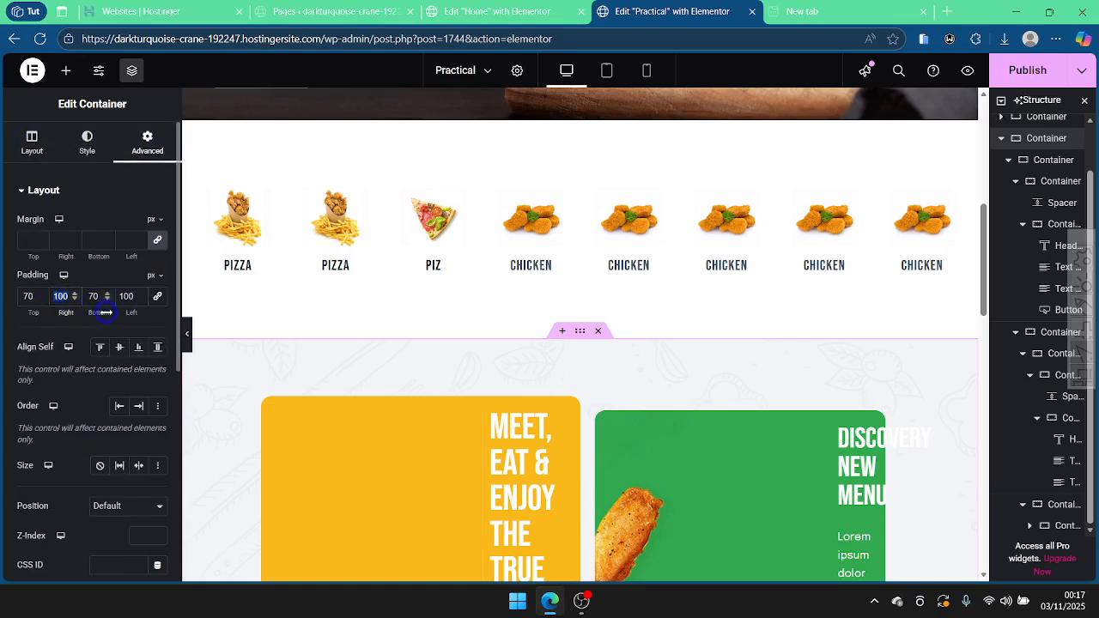
pyautogui.press('BackSpace')
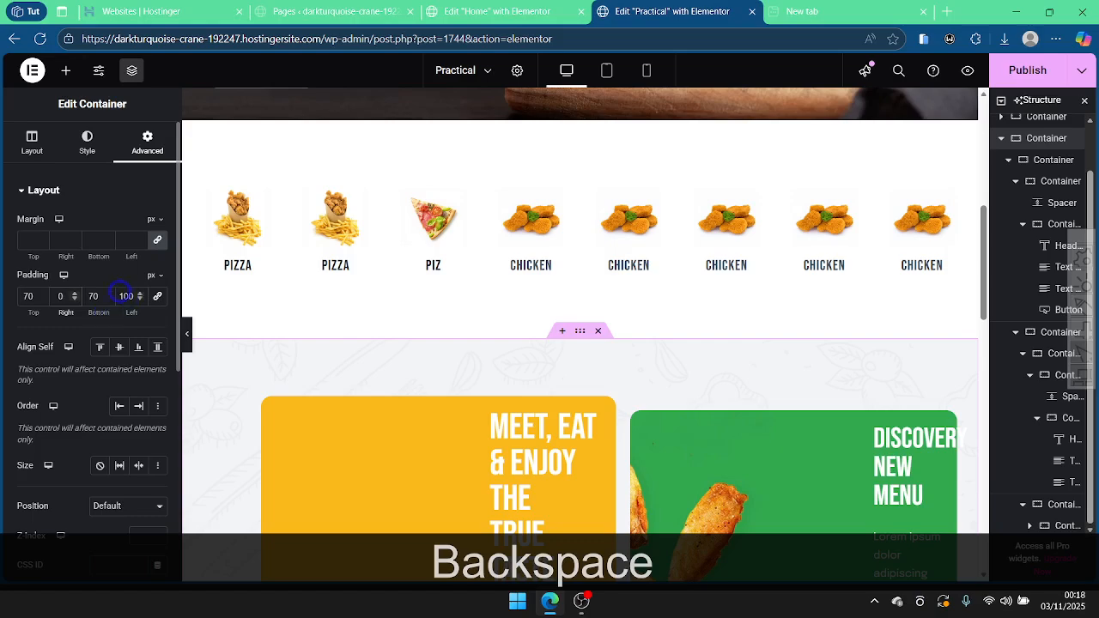
pyautogui.press('BackSpace')
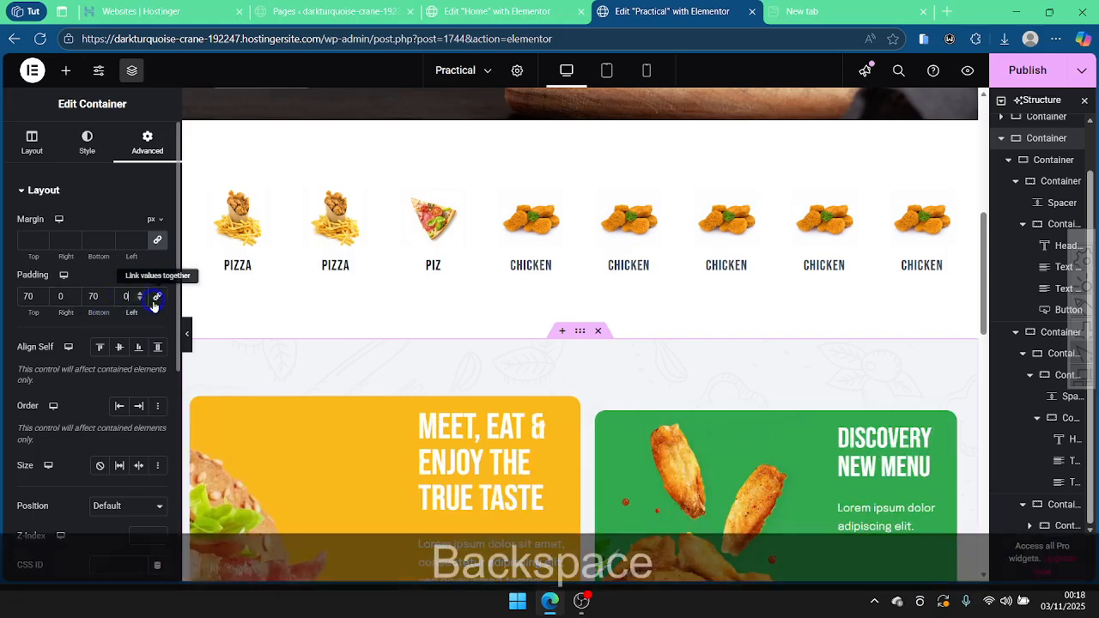
# Step: Preview the food card section at full width and publish the Practical page
pyautogui.click(187, 333)
pyautogui.scroll(-5, 610, 277)
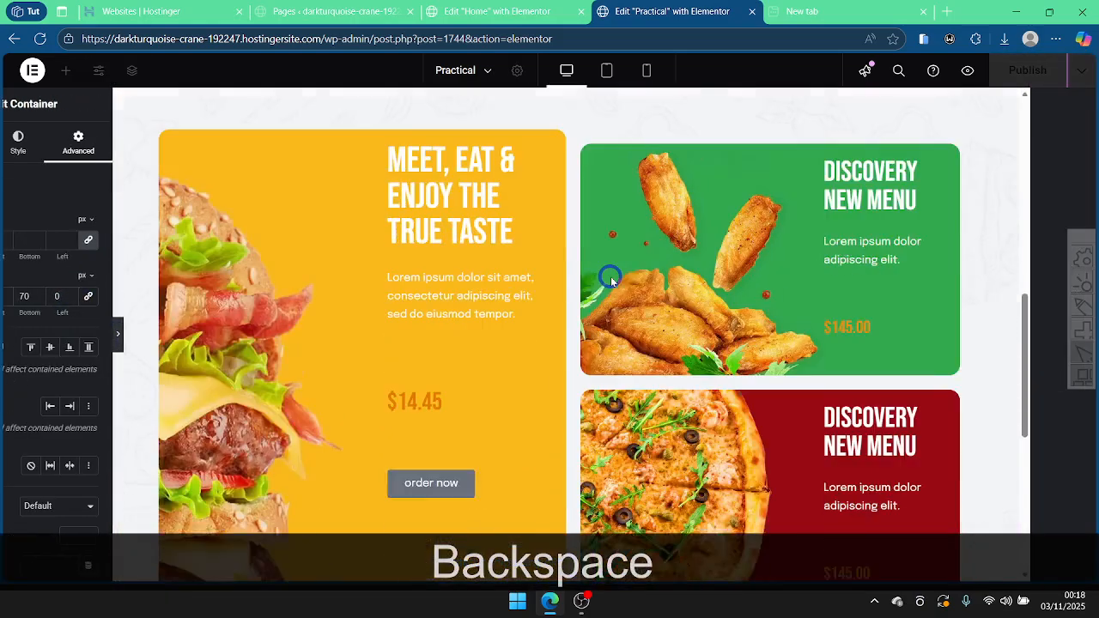
pyautogui.scroll(4, 610, 277)
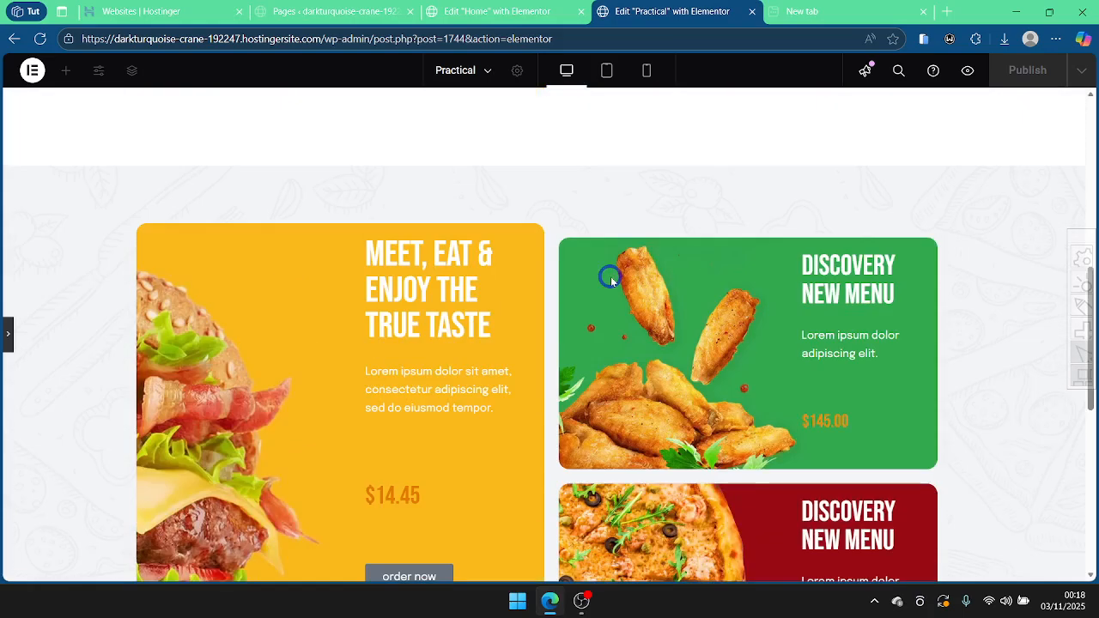
pyautogui.scroll(-2, 608, 275)
pyautogui.scroll(1, 614, 283)
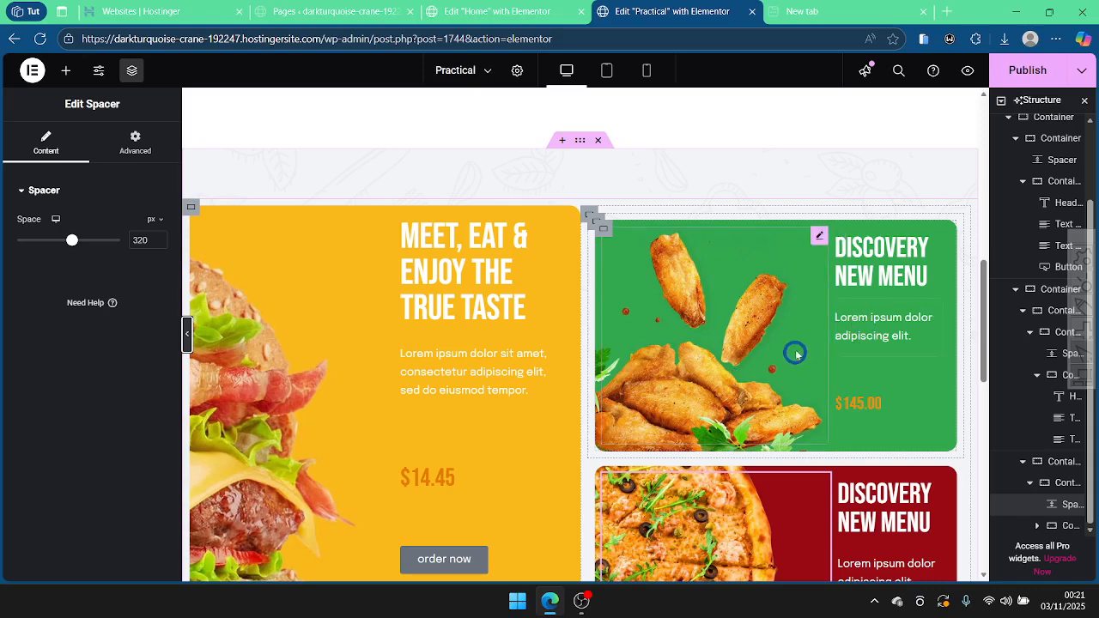
pyautogui.click(1005, 70)
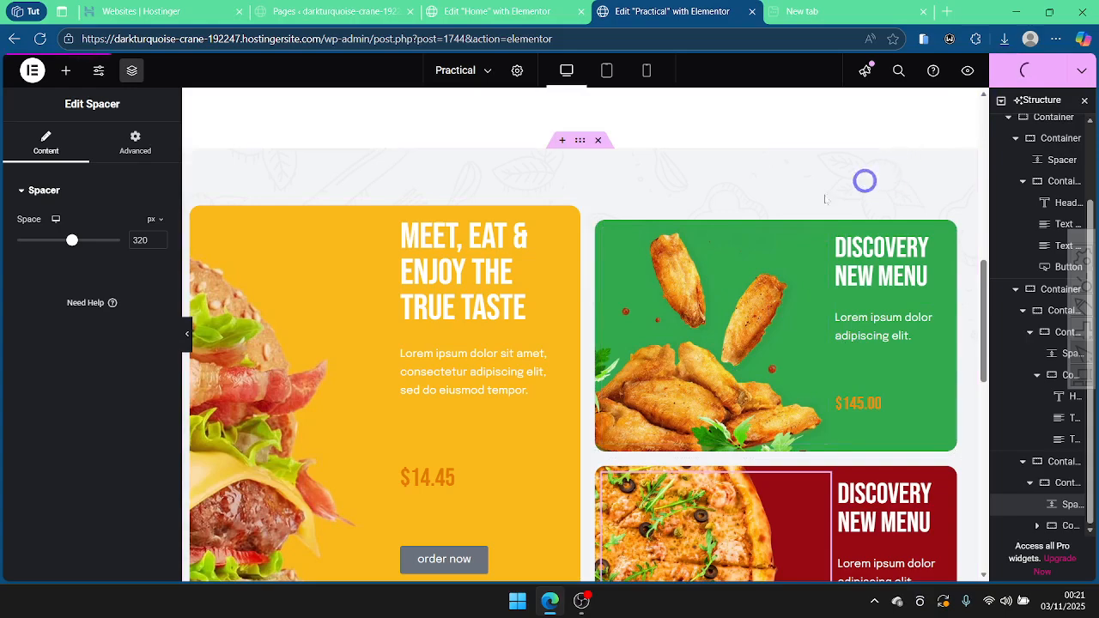
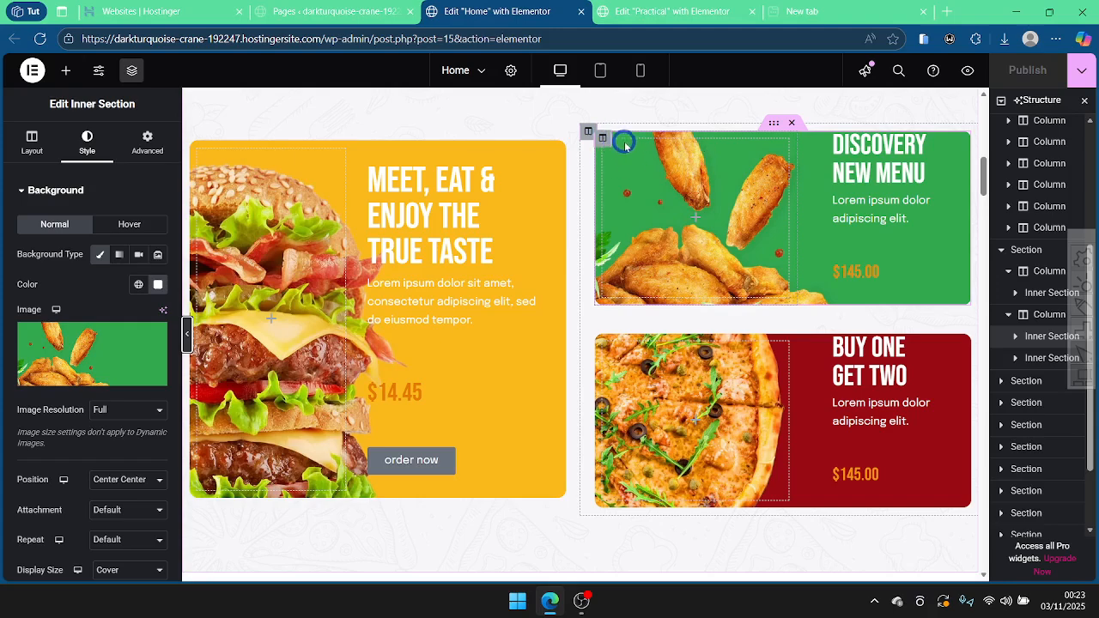
# Step: Compare the spacing of the Practical page's three food cards with the Home page section
pyautogui.click(660, 17)
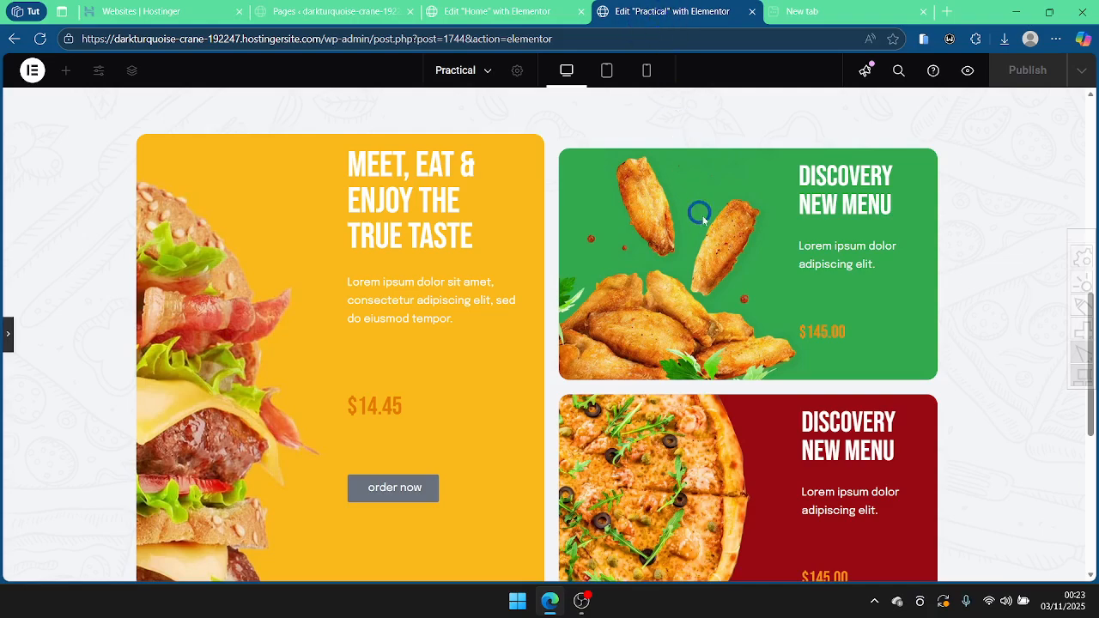
pyautogui.click(468, 13)
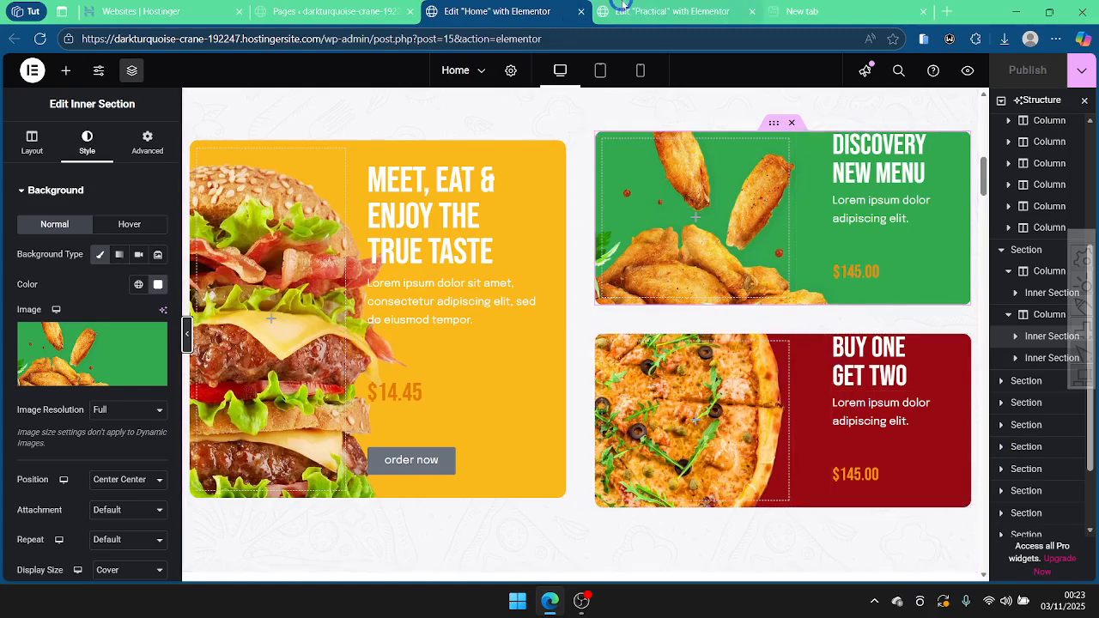
pyautogui.click(624, 7)
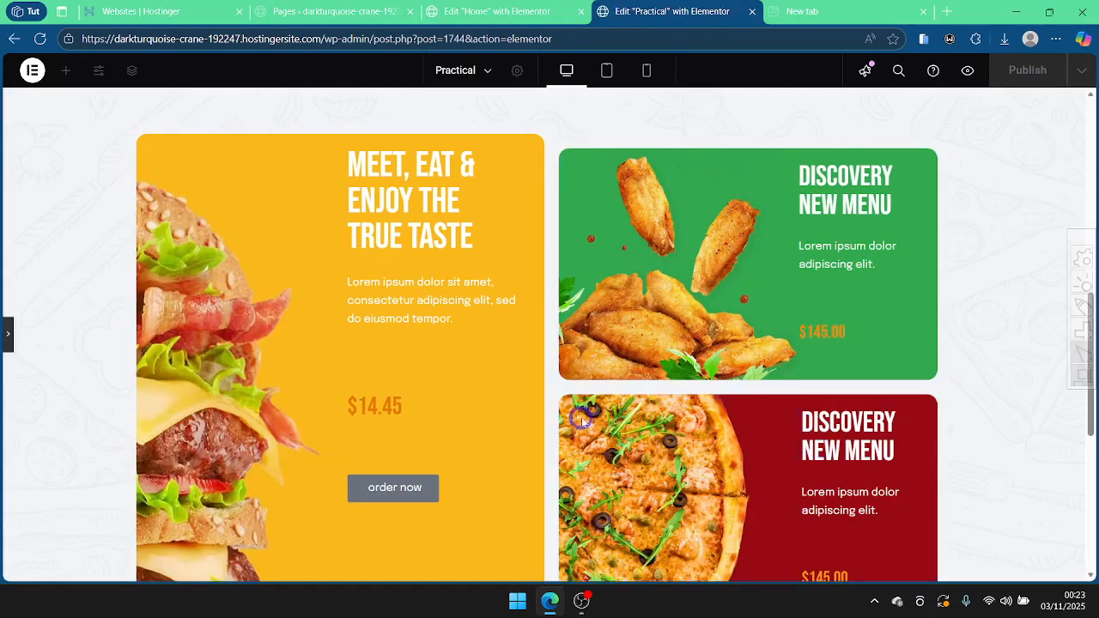
# Step: Set the padding of the red pizza card's inner container to 0 px on all sides
pyautogui.click(6, 333)
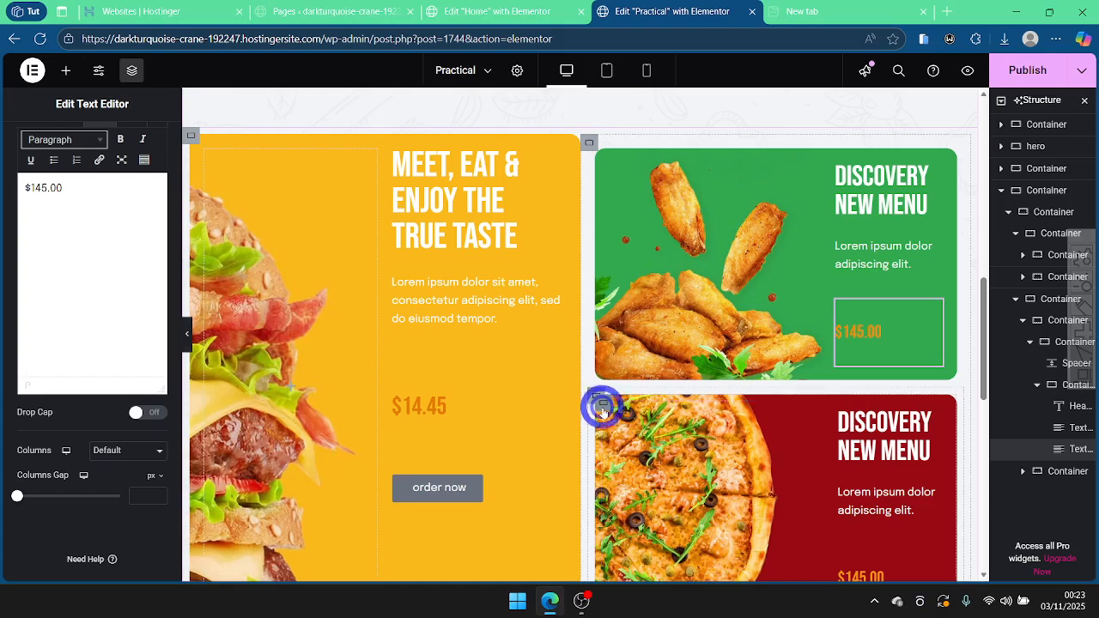
pyautogui.click(603, 405)
pyautogui.scroll(-2, 130, 293)
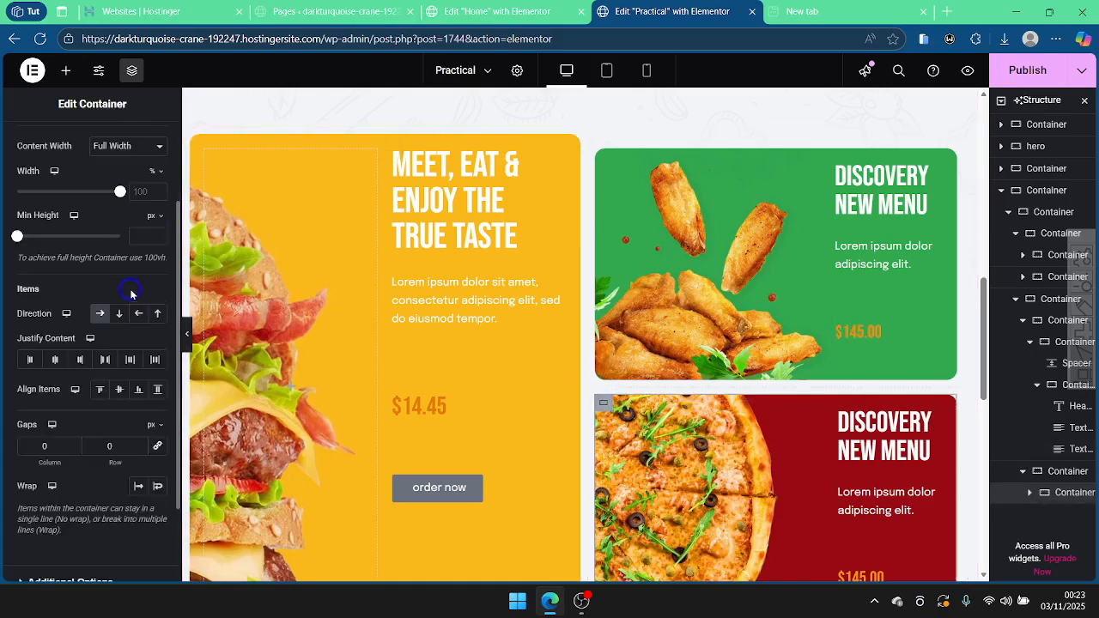
pyautogui.scroll(4, 86, 241)
pyautogui.click(147, 141)
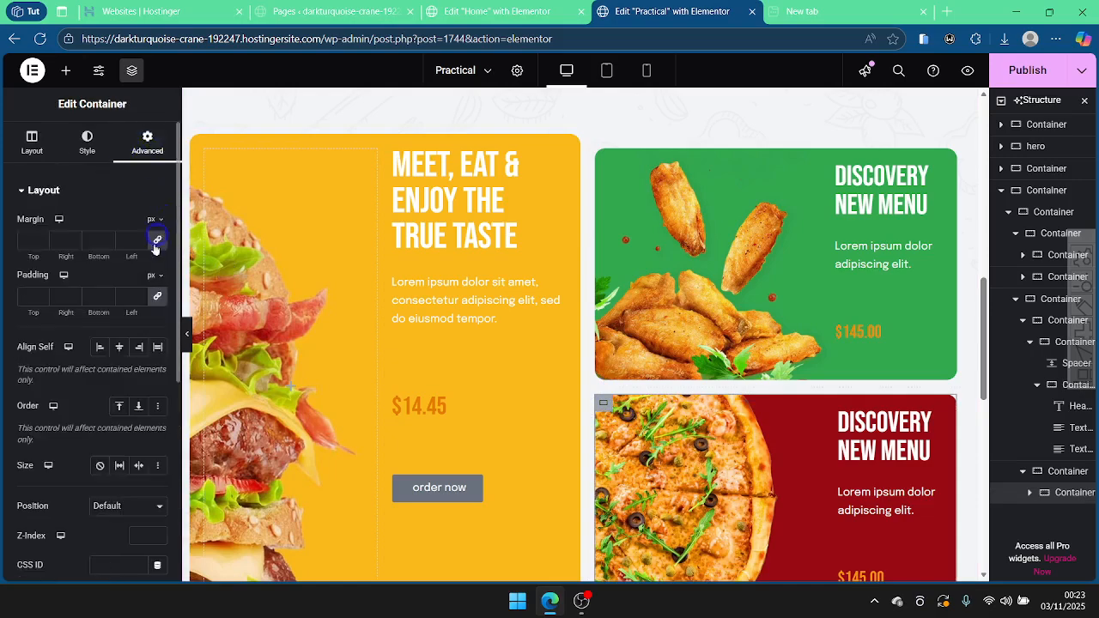
pyautogui.click(156, 293)
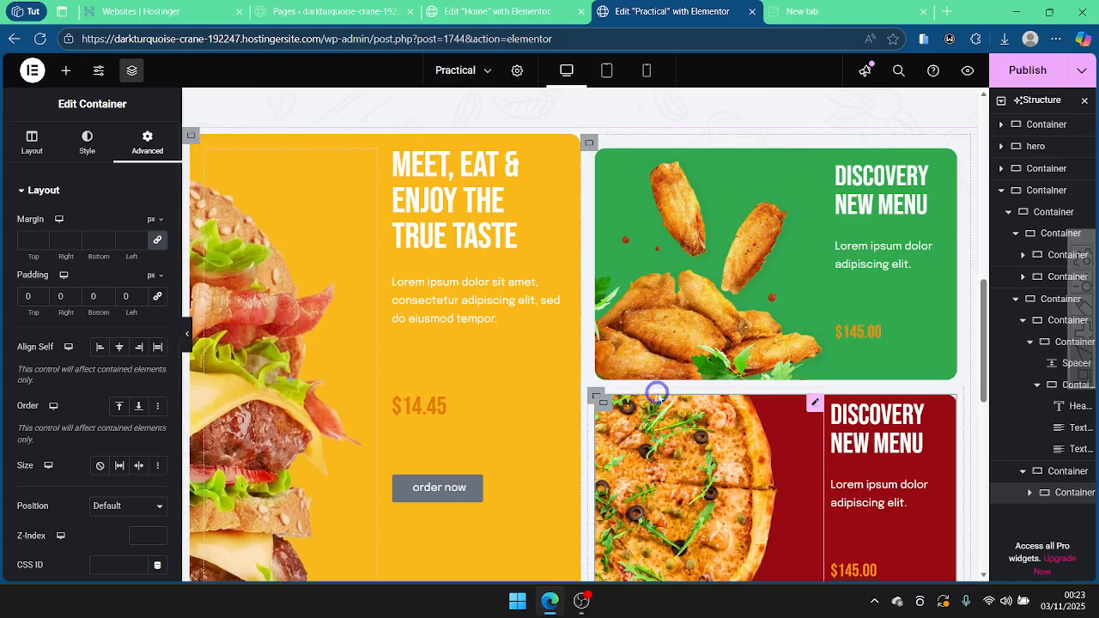
# Step: Set the padding of the green "Discovery New Menu" card's inner container to 0 px on all sides
pyautogui.click(605, 159)
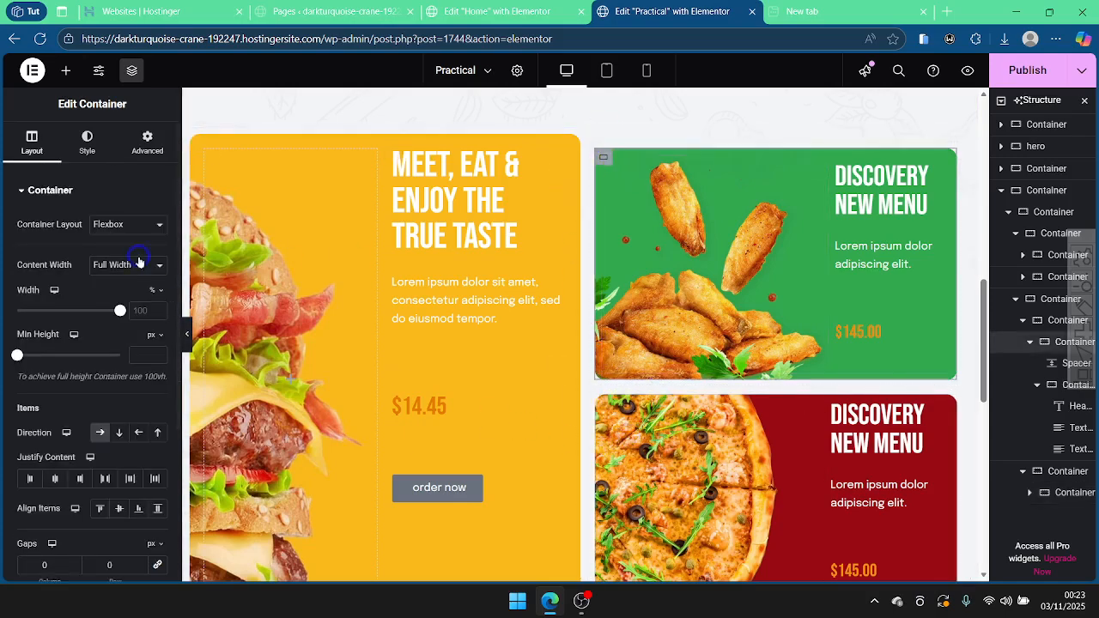
pyautogui.click(147, 141)
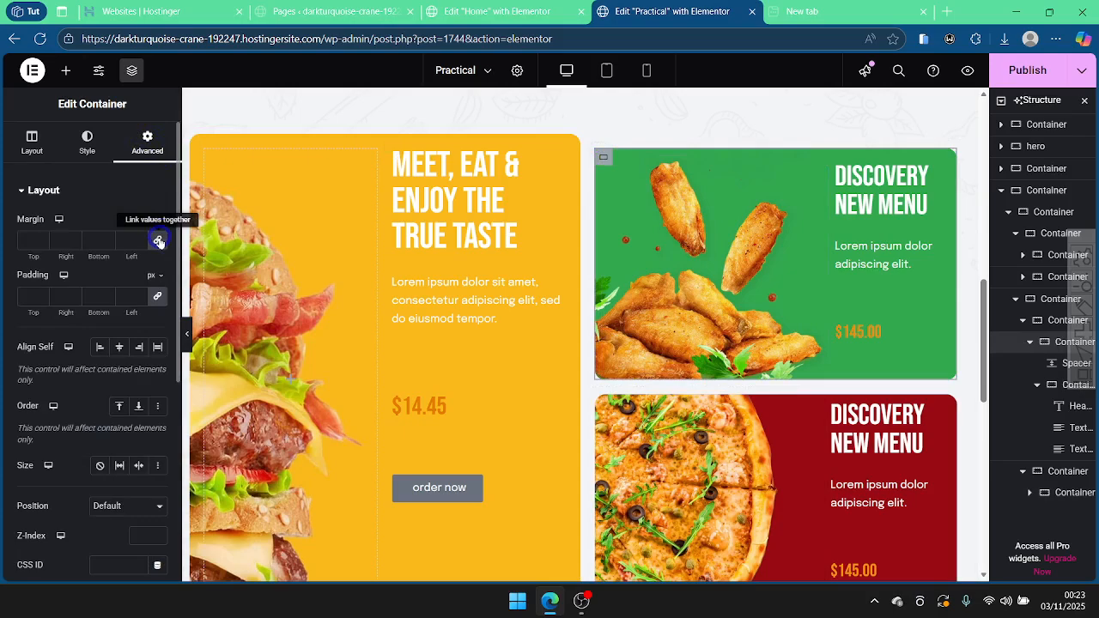
pyautogui.click(157, 296)
pyautogui.scroll(-1, 493, 308)
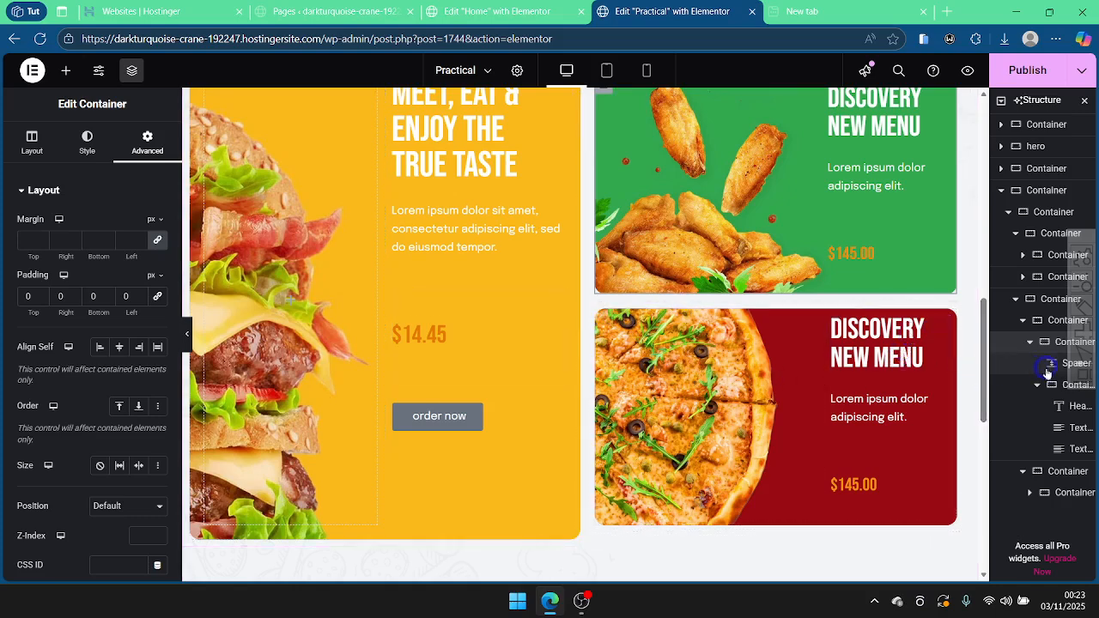
# Step: Set the padding of the container wrapping the green card to 0 px on all sides
pyautogui.click(1056, 324)
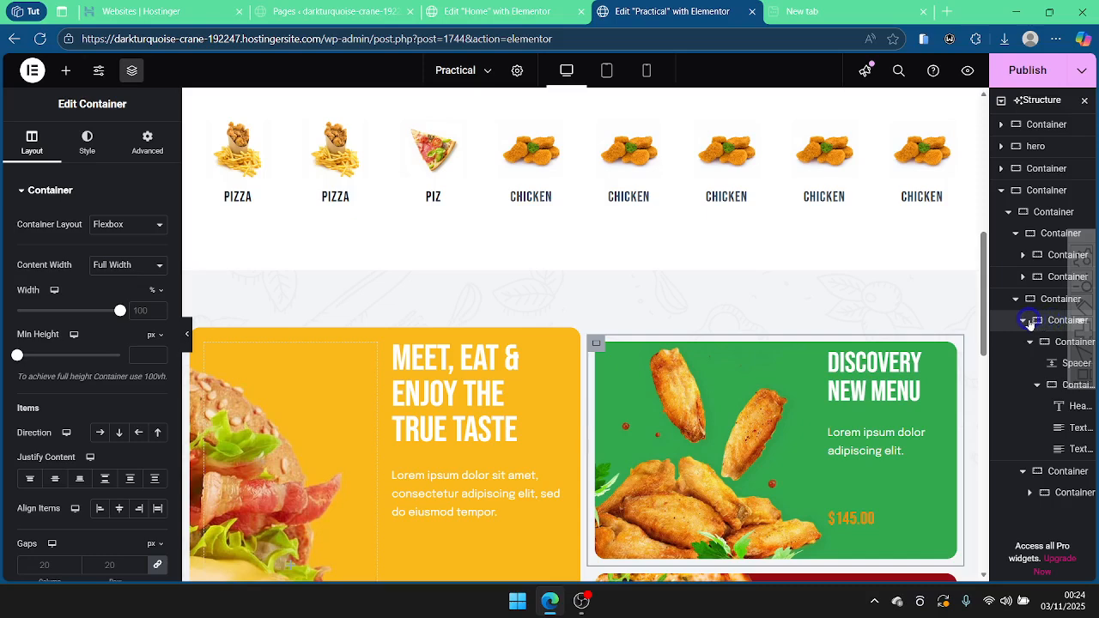
pyautogui.click(1022, 320)
pyautogui.click(1023, 320)
pyautogui.click(1023, 320)
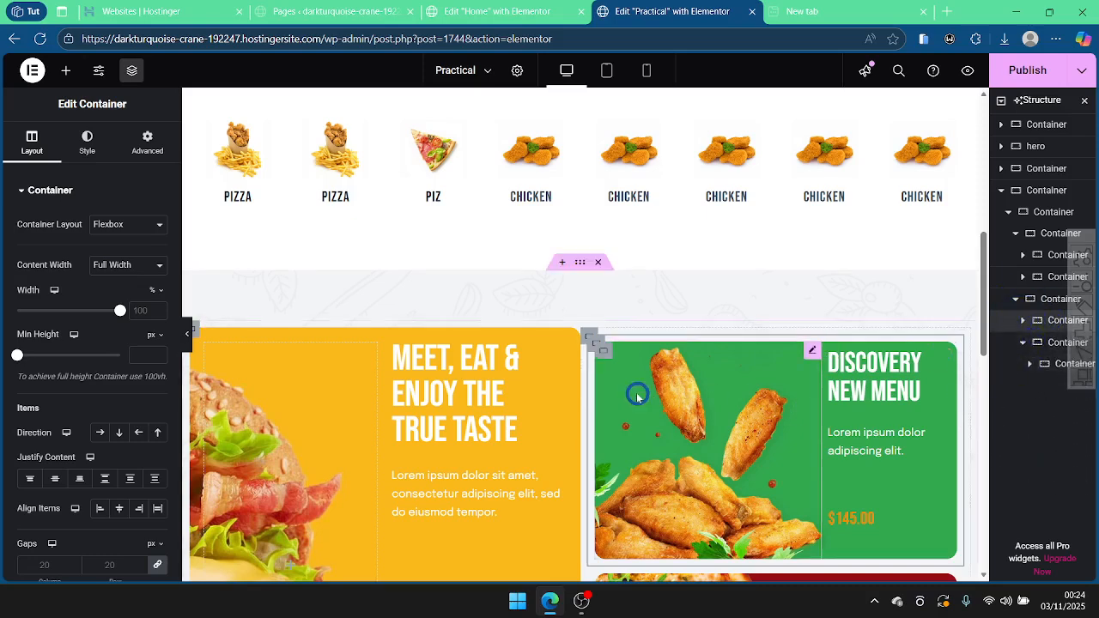
pyautogui.click(595, 351)
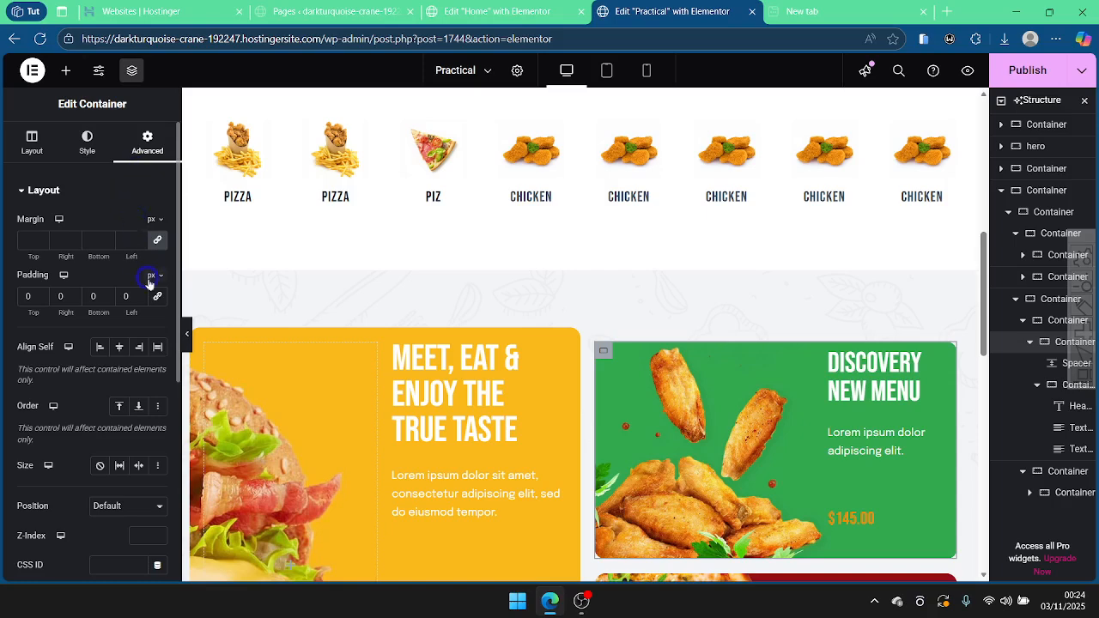
pyautogui.click(1051, 323)
pyautogui.click(142, 167)
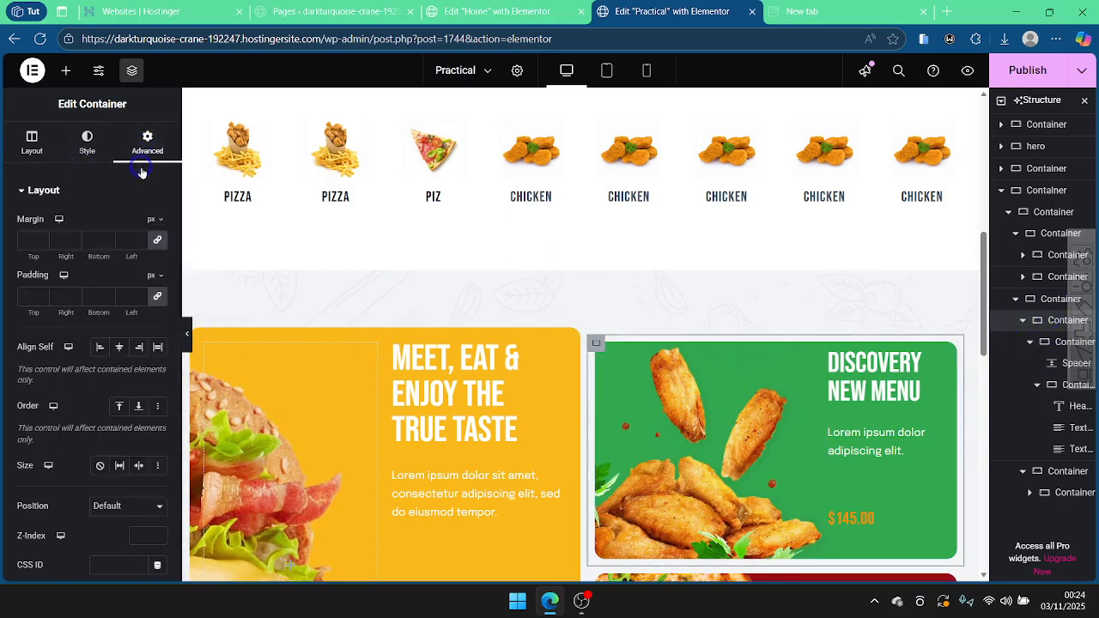
pyautogui.click(157, 296)
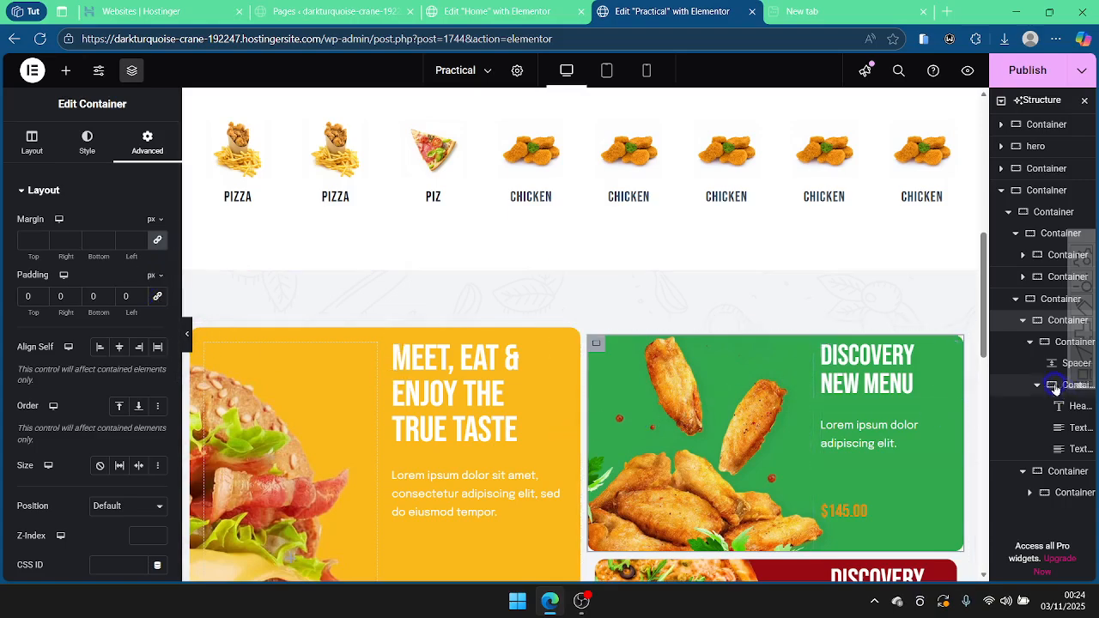
# Step: Set the padding of the container wrapping the red pizza card to 0 px on all sides
pyautogui.scroll(-2, 785, 380)
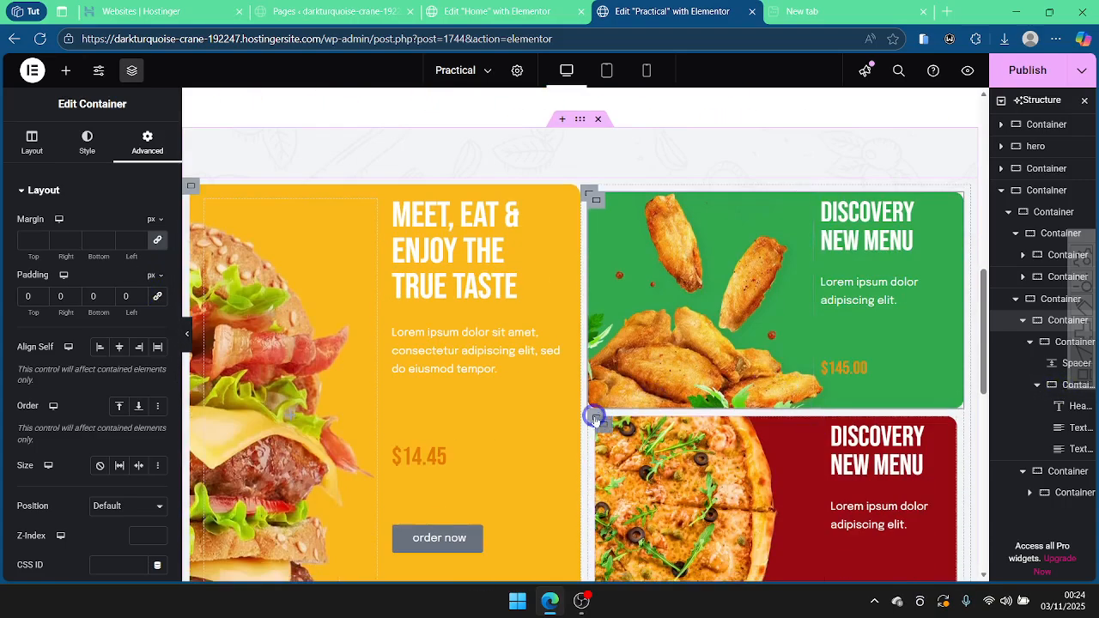
pyautogui.click(595, 419)
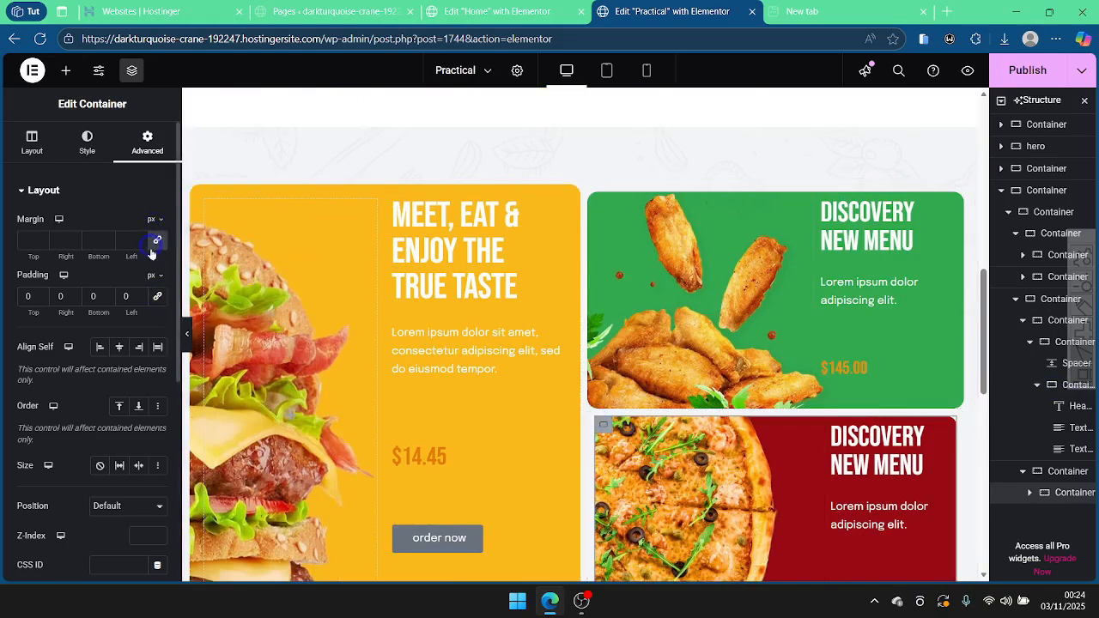
pyautogui.click(594, 415)
pyautogui.click(147, 142)
pyautogui.click(158, 298)
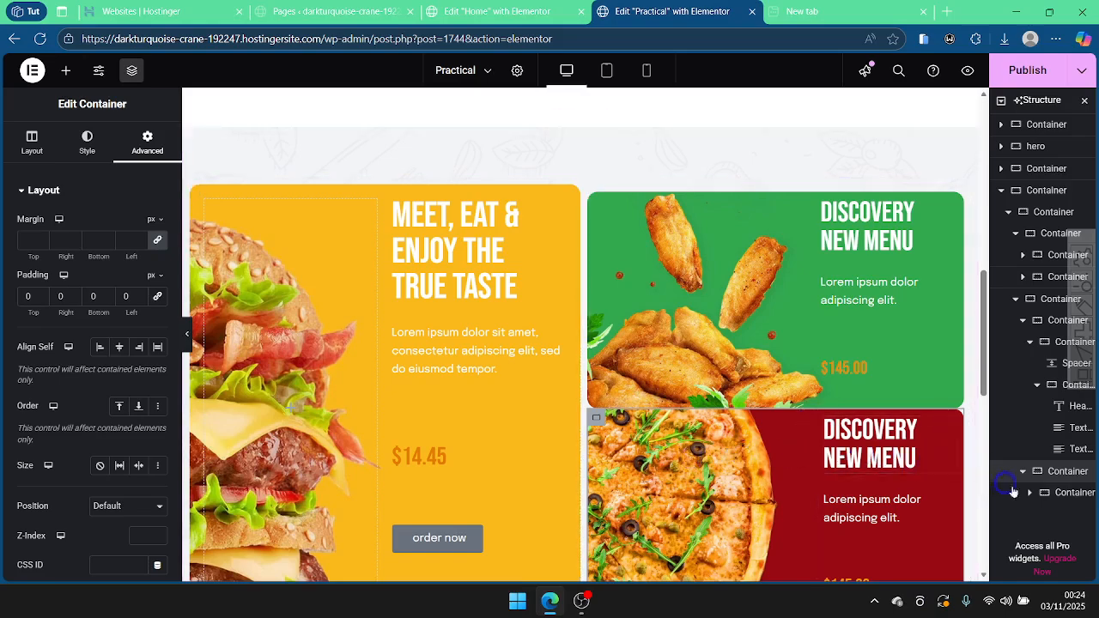
# Step: Set the column and row gaps of the container holding the green and red cards to 20 px
pyautogui.click(1062, 492)
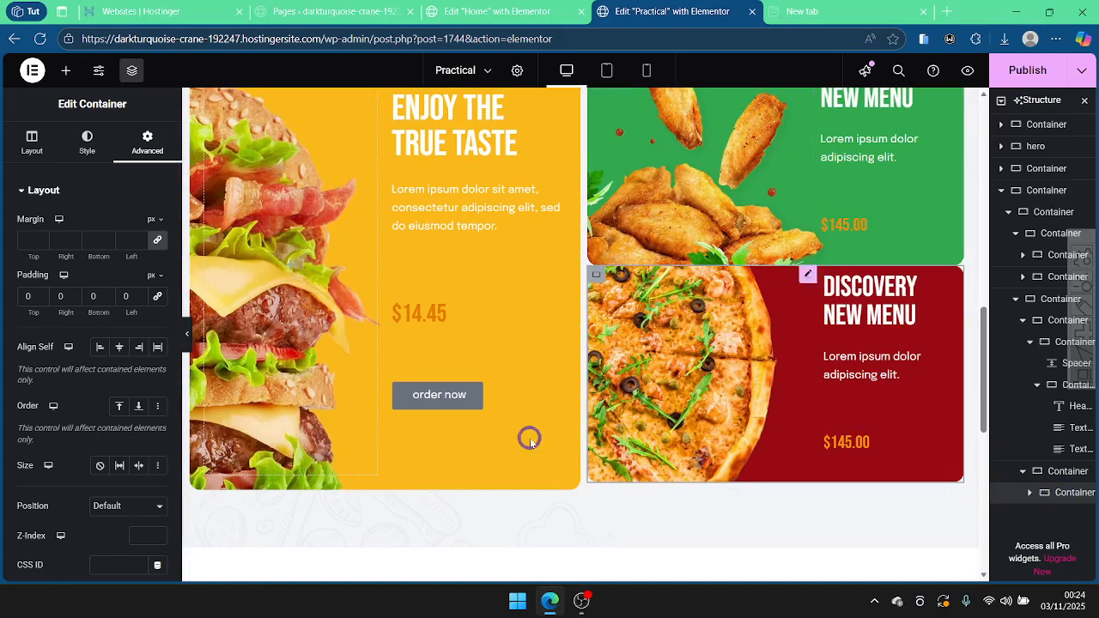
pyautogui.click(1059, 473)
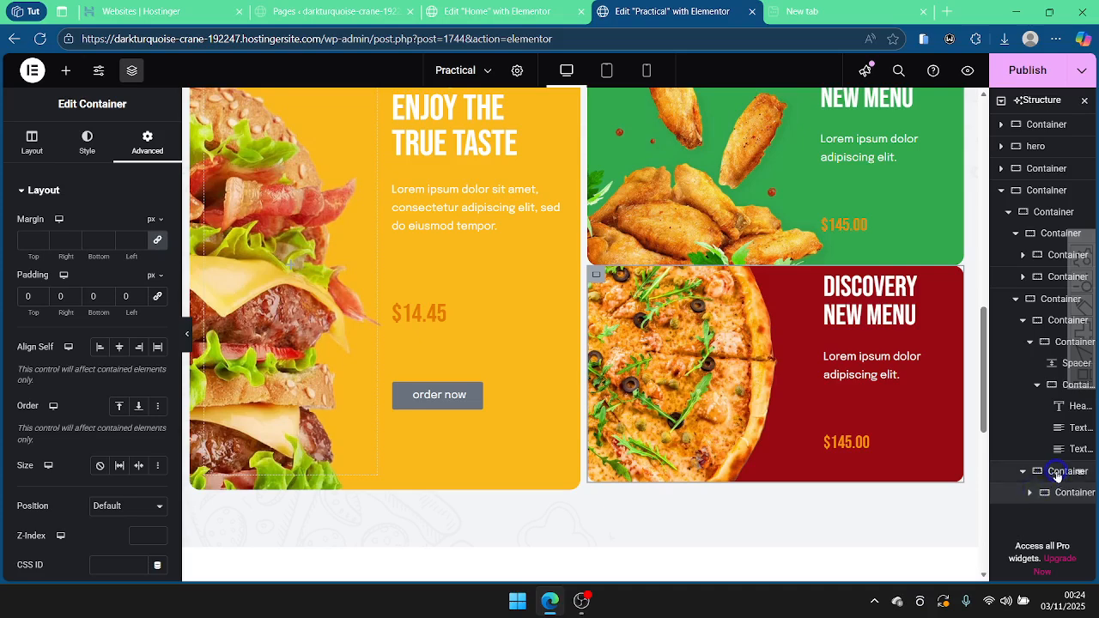
pyautogui.click(1050, 393)
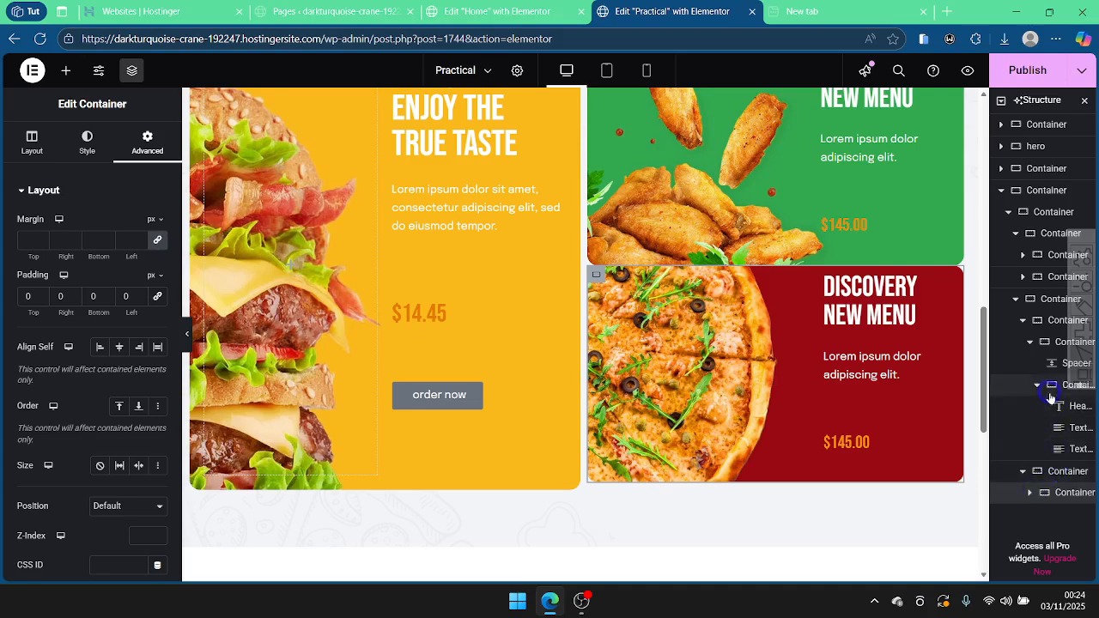
pyautogui.click(1029, 341)
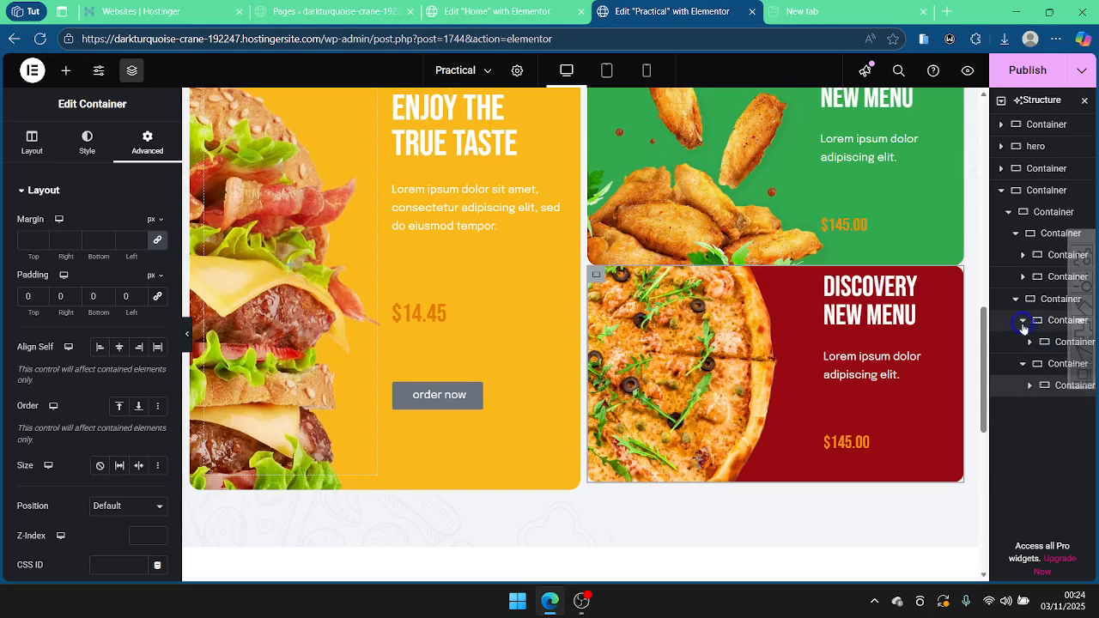
pyautogui.click(1022, 322)
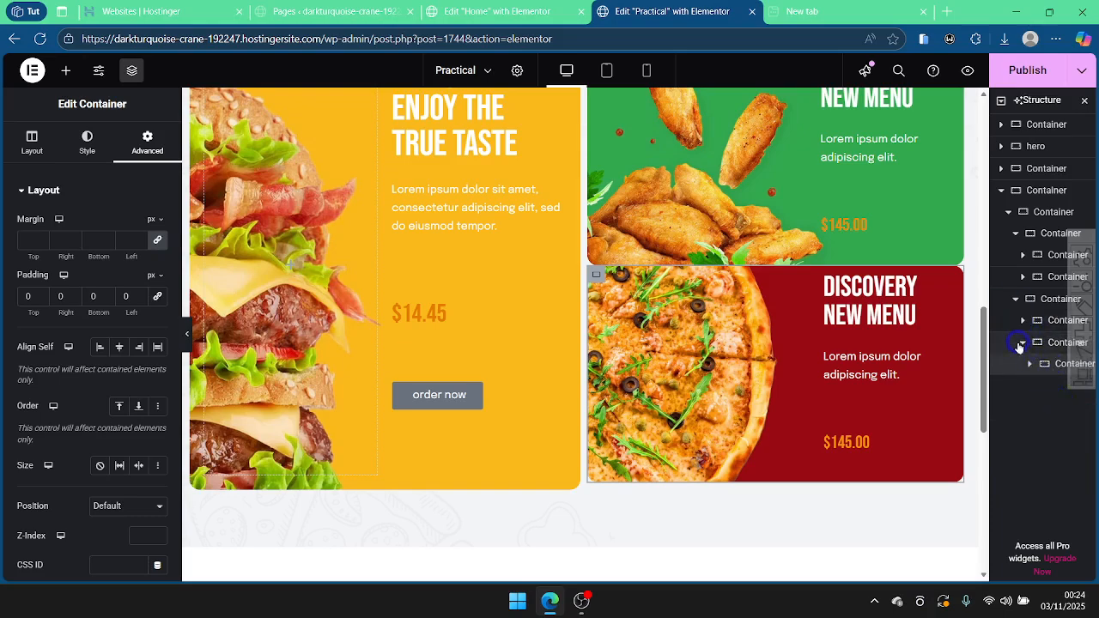
pyautogui.click(1020, 343)
pyautogui.click(1042, 302)
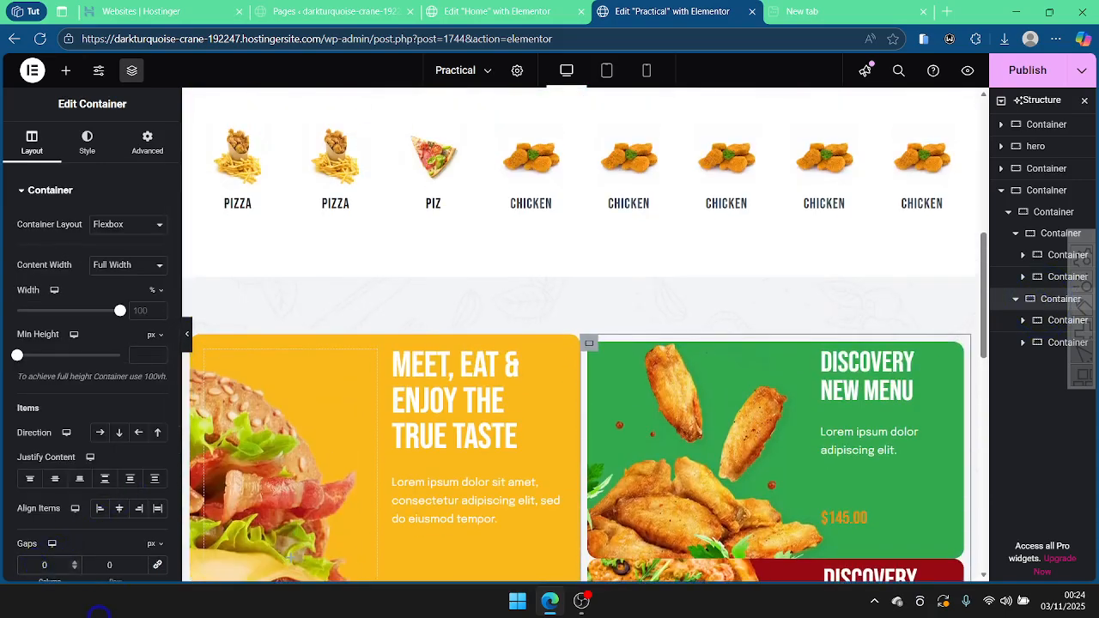
pyautogui.write('2')
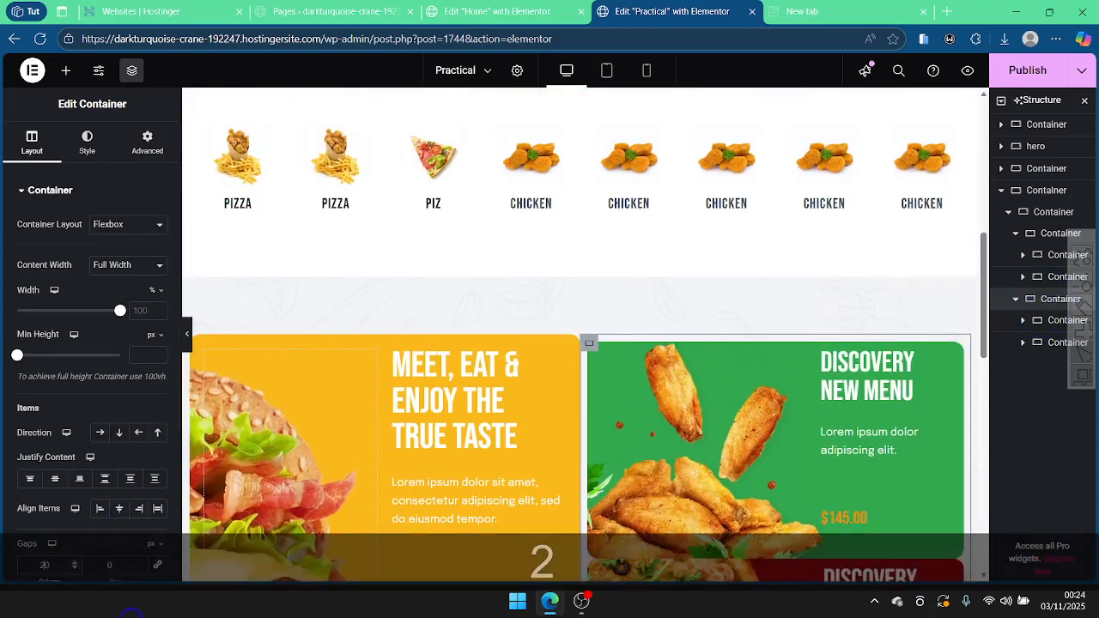
pyautogui.scroll(-3, 709, 438)
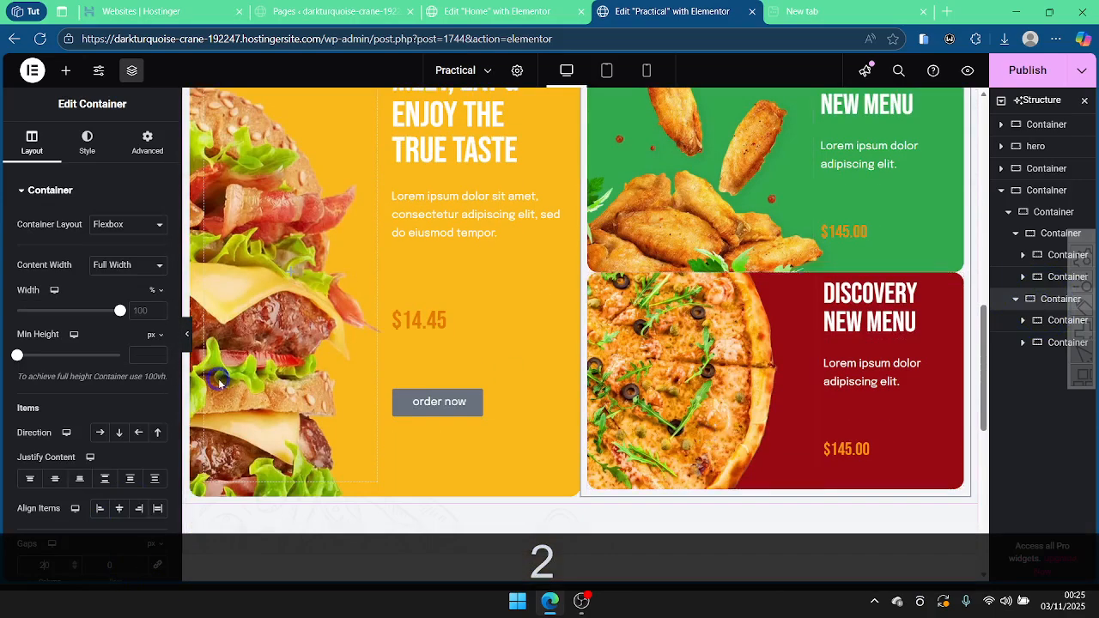
pyautogui.write('2')
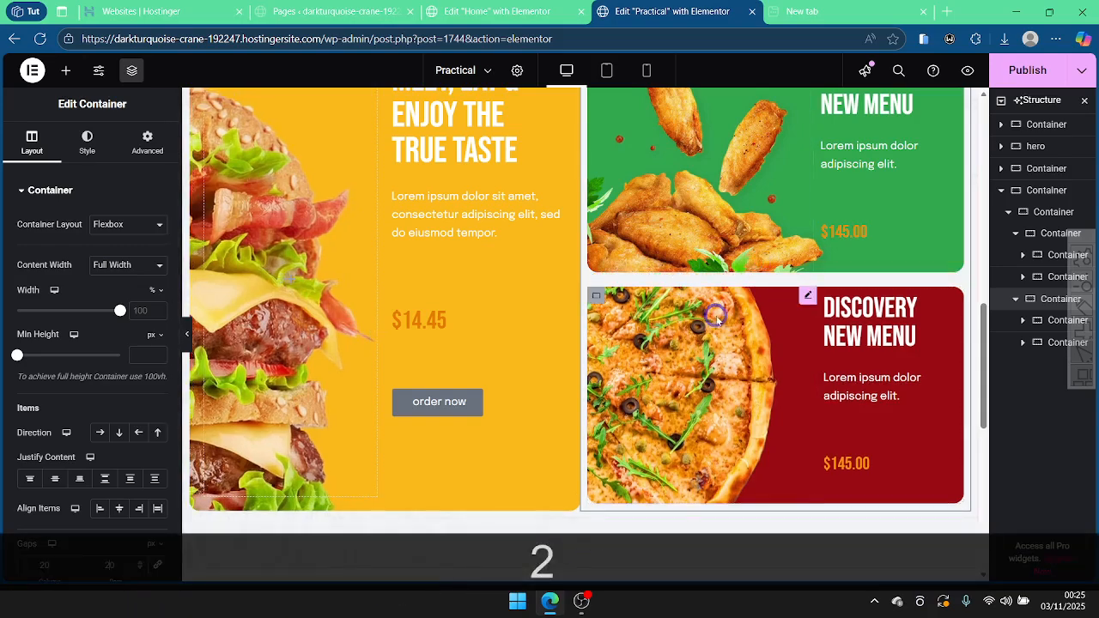
# Step: Compare the card spacing with the Home page and set the row gap between the green and red cards to 25 px
pyautogui.click(501, 7)
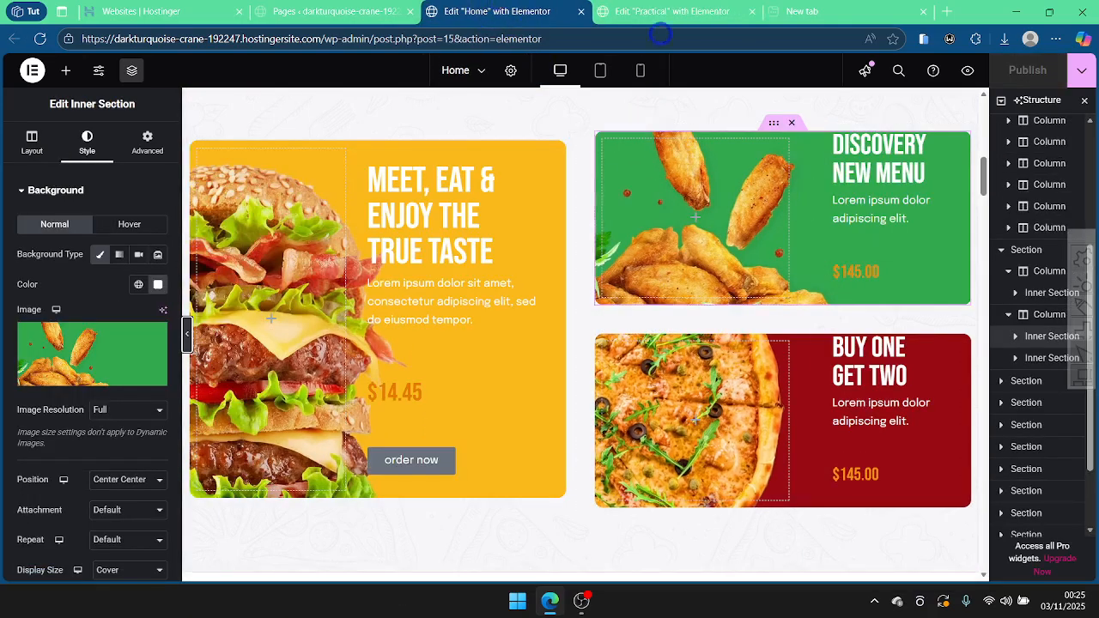
pyautogui.click(650, 7)
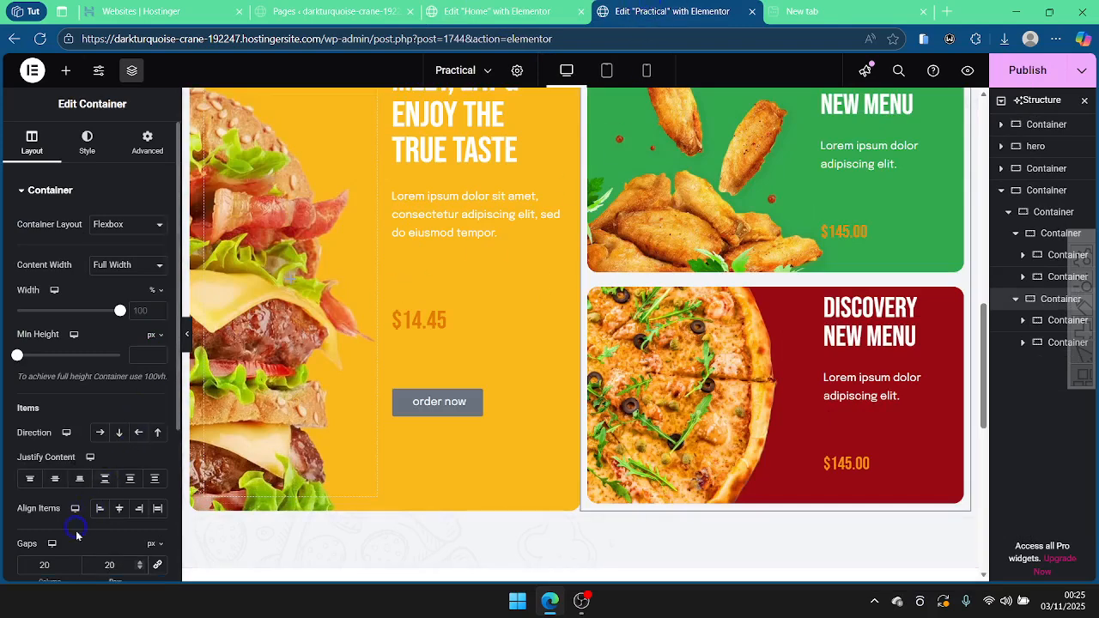
pyautogui.click(140, 561)
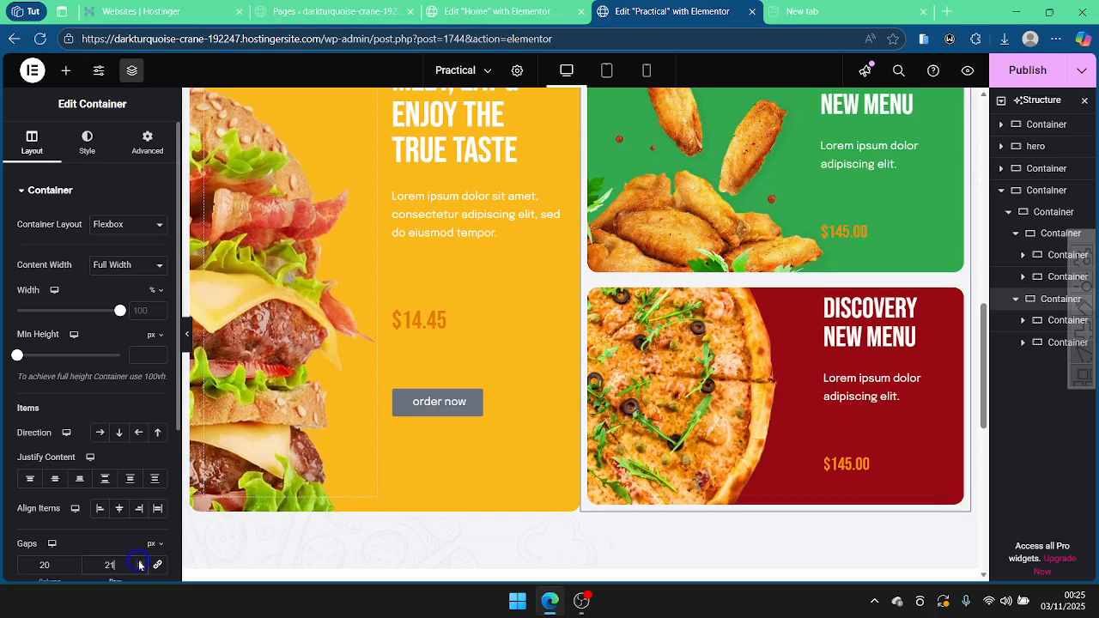
pyautogui.click(140, 561)
pyautogui.click(140, 561)
pyautogui.click(140, 561)
pyautogui.click(139, 562)
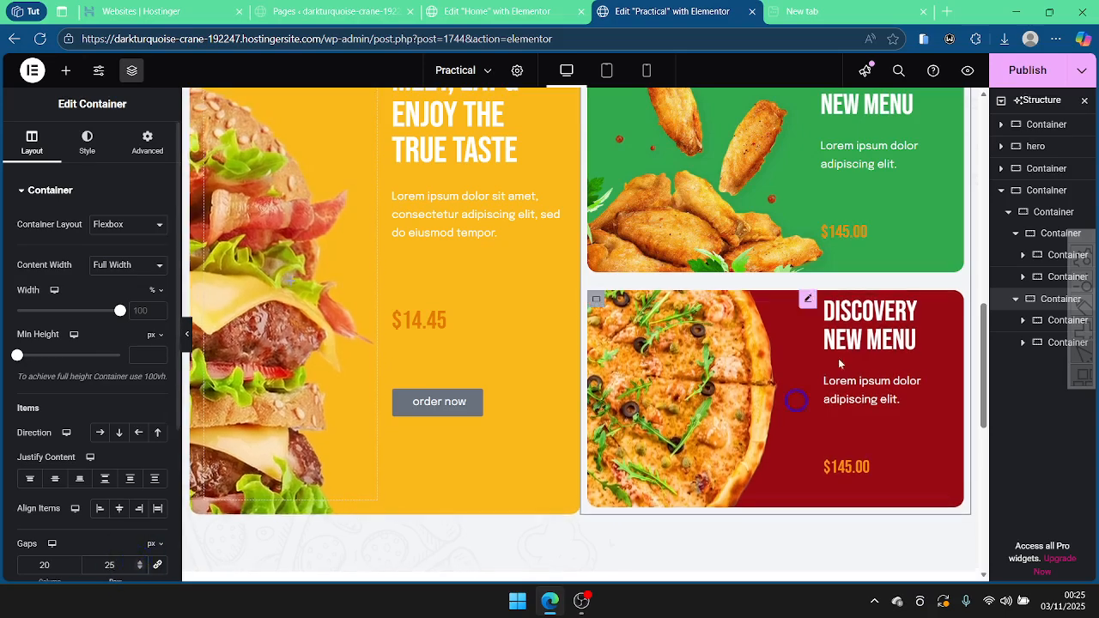
pyautogui.click(497, 7)
pyautogui.click(639, 7)
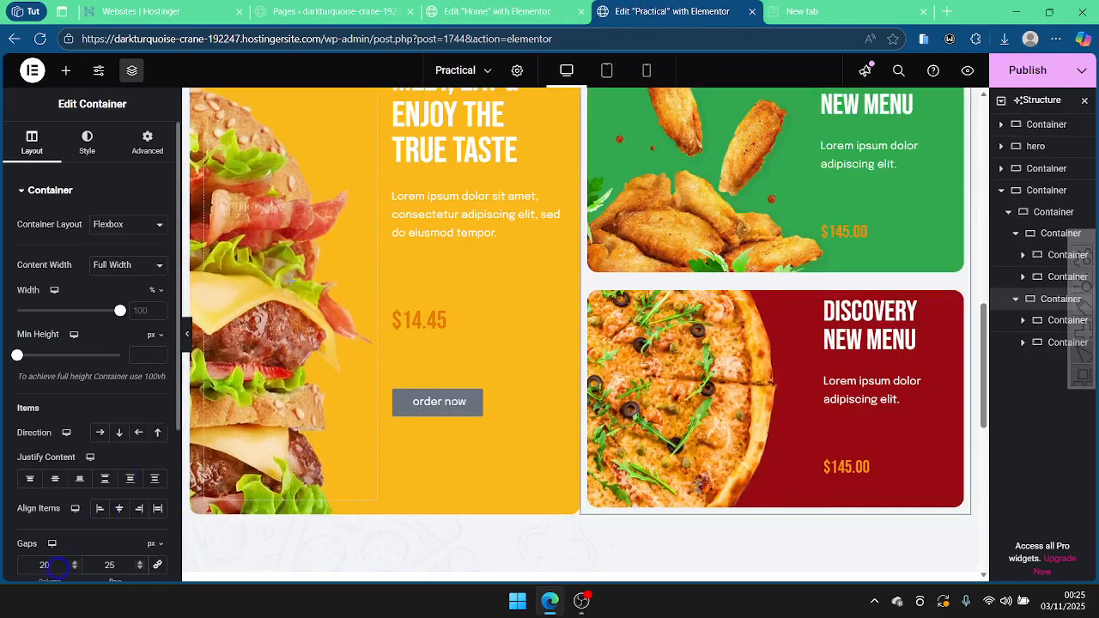
# Step: Set the column gap of the boxed container holding the burger card and the two smaller cards to 20 px
pyautogui.click(1017, 236)
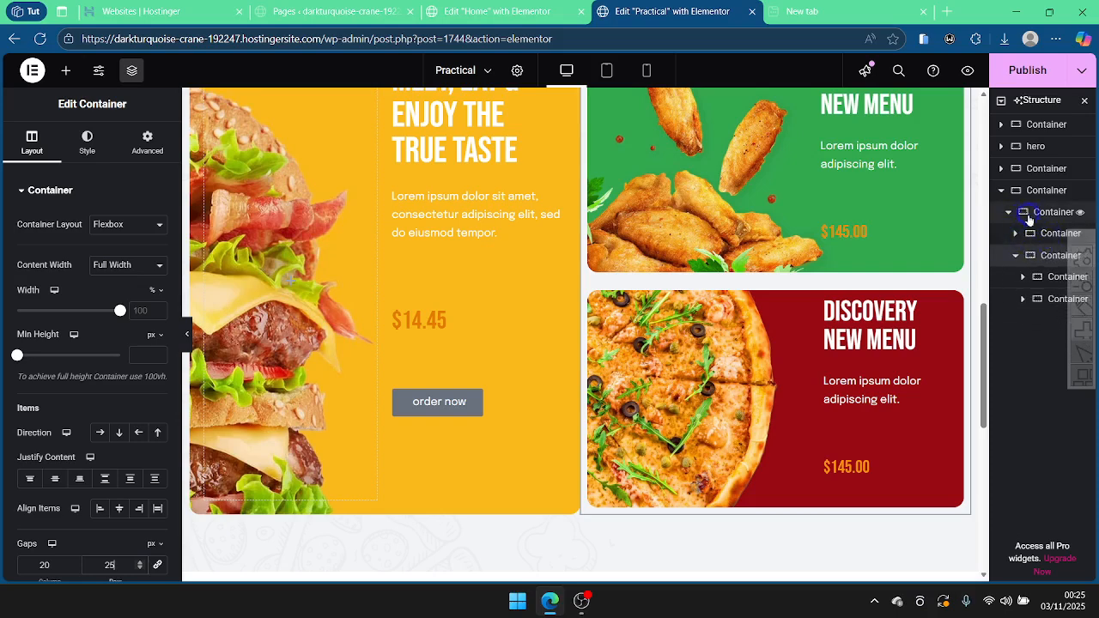
pyautogui.click(1037, 215)
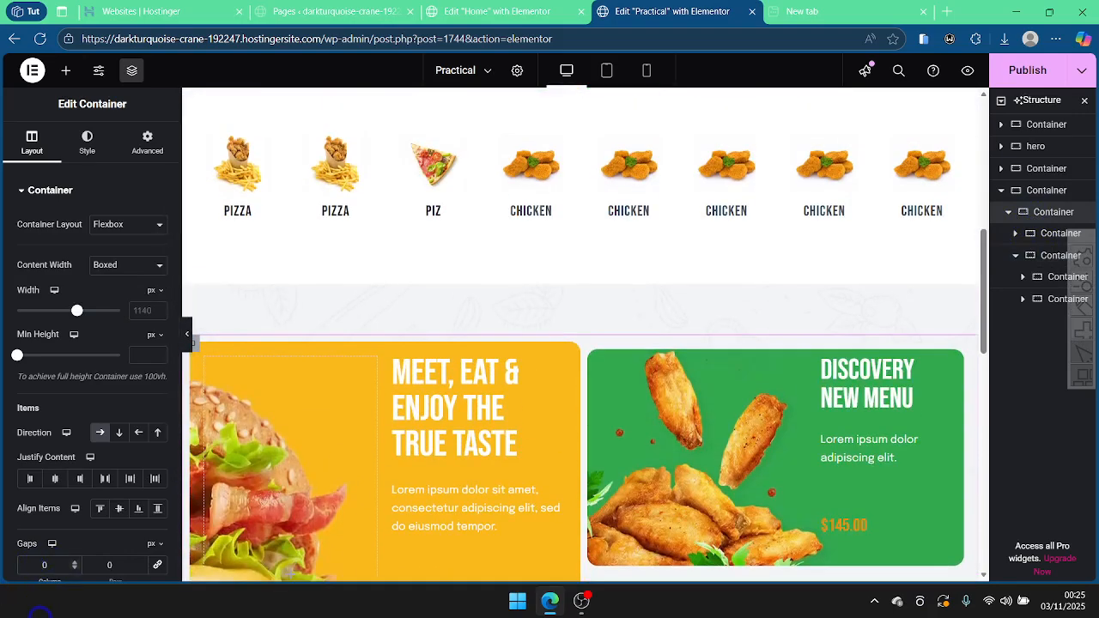
pyautogui.scroll(-5, 404, 506)
pyautogui.write('2')
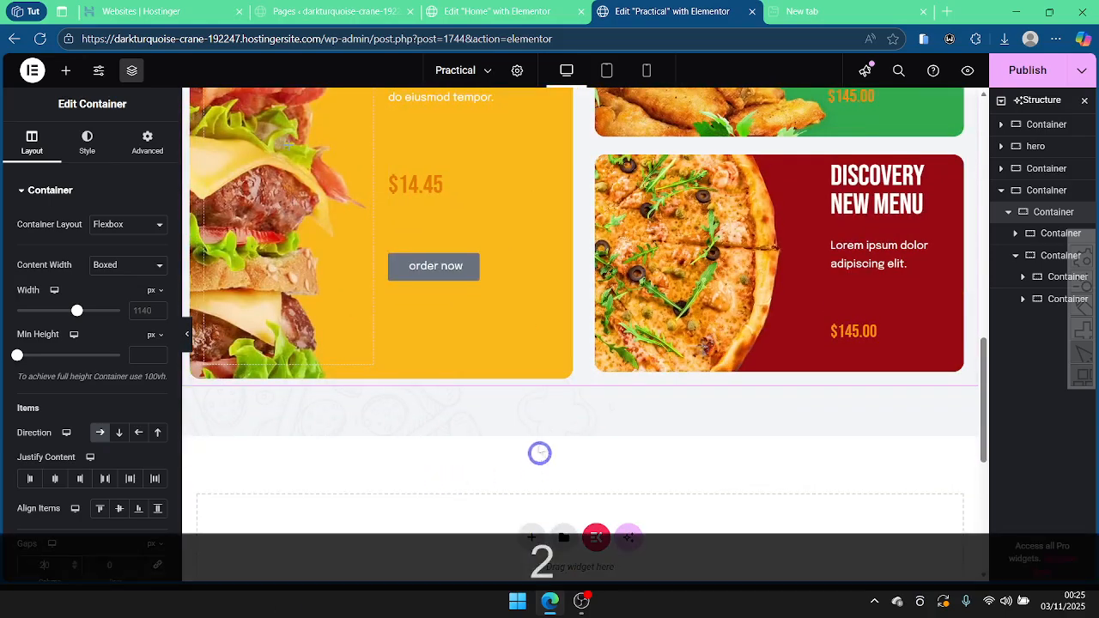
pyautogui.scroll(2, 588, 305)
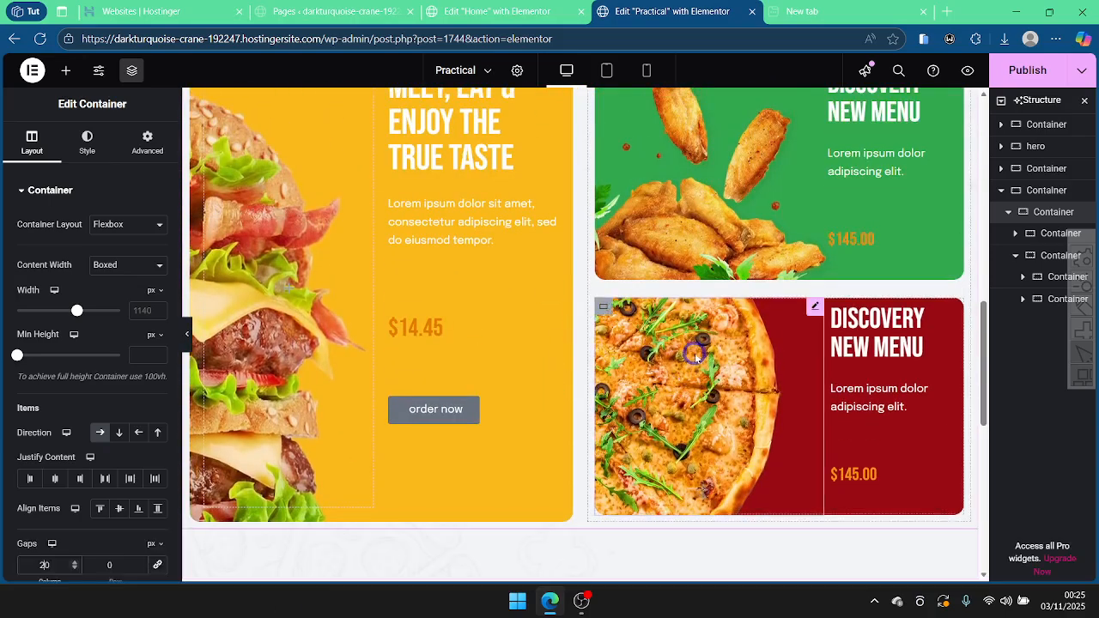
pyautogui.scroll(2, 674, 395)
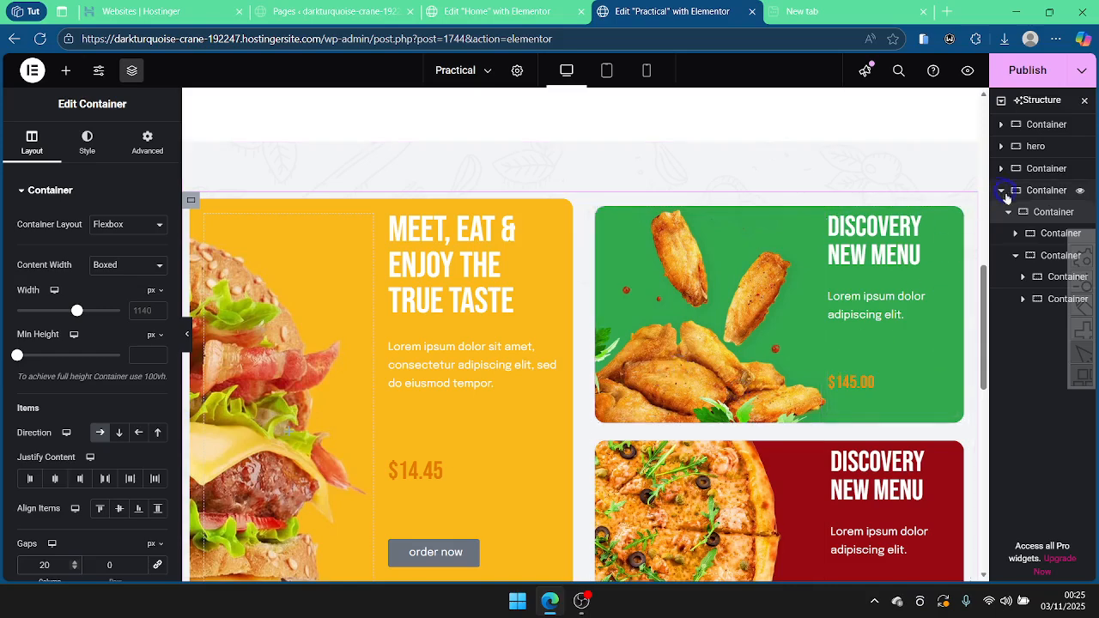
# Step: Set the boxed container's padding to 0 px on all sides and check the padding of the outer section container
pyautogui.click(146, 142)
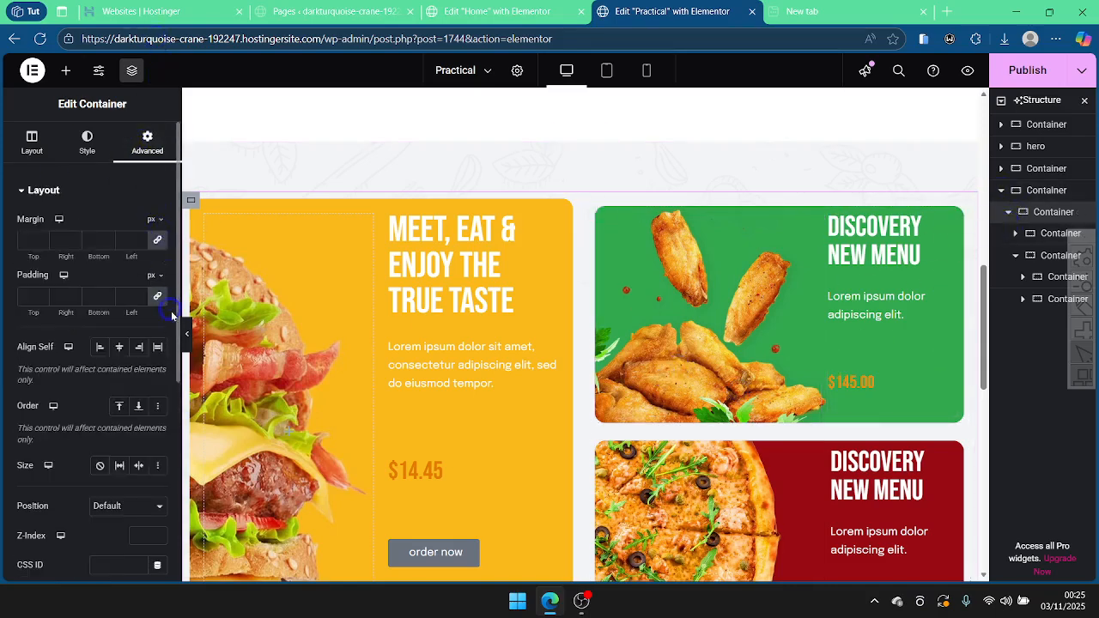
pyautogui.click(157, 298)
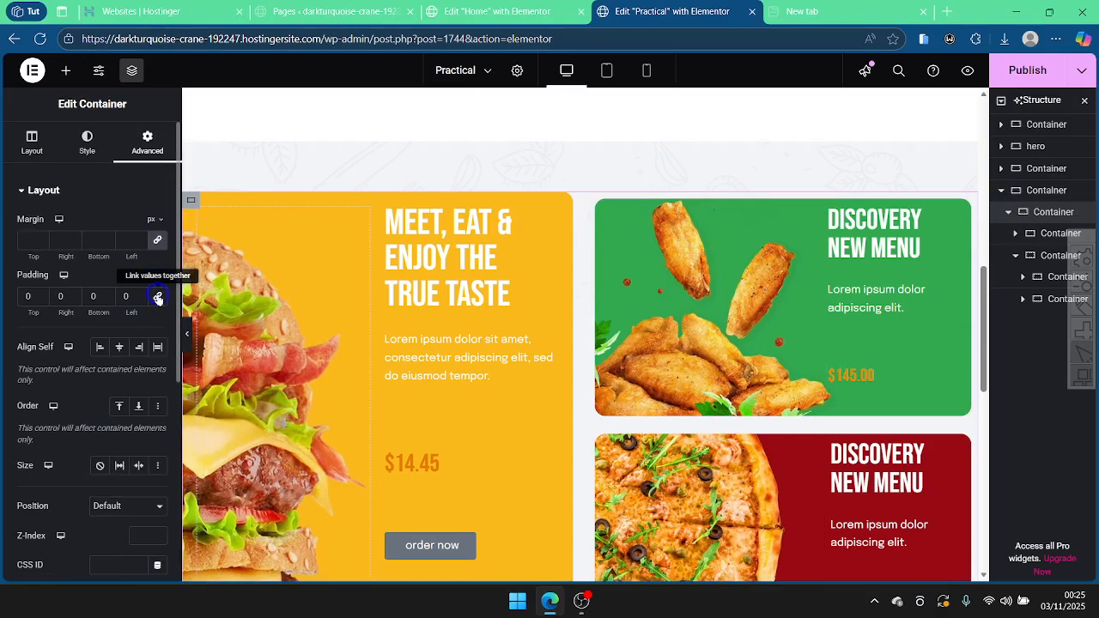
pyautogui.click(1045, 190)
pyautogui.click(147, 141)
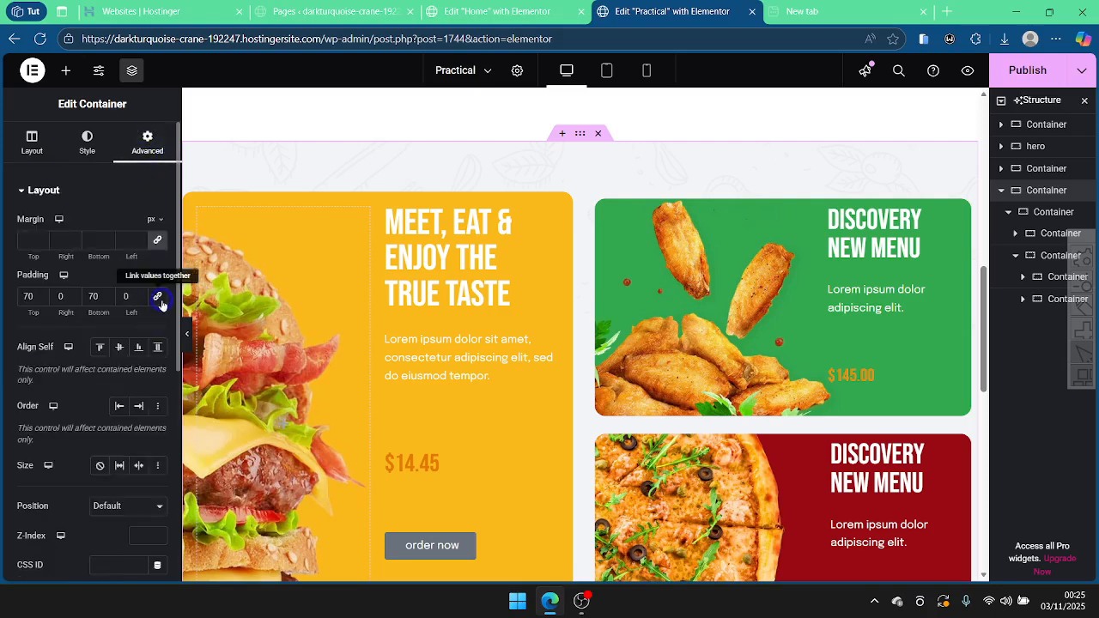
# Step: Set the padding of the yellow burger card's container to 0 px on all sides
pyautogui.click(1061, 233)
pyautogui.click(144, 154)
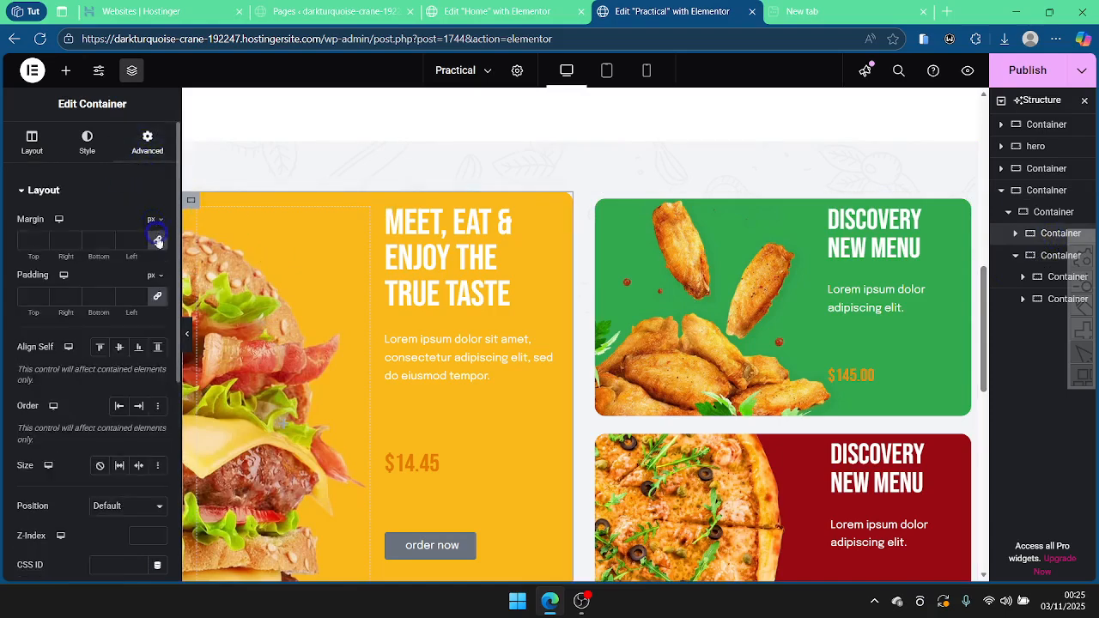
pyautogui.click(156, 300)
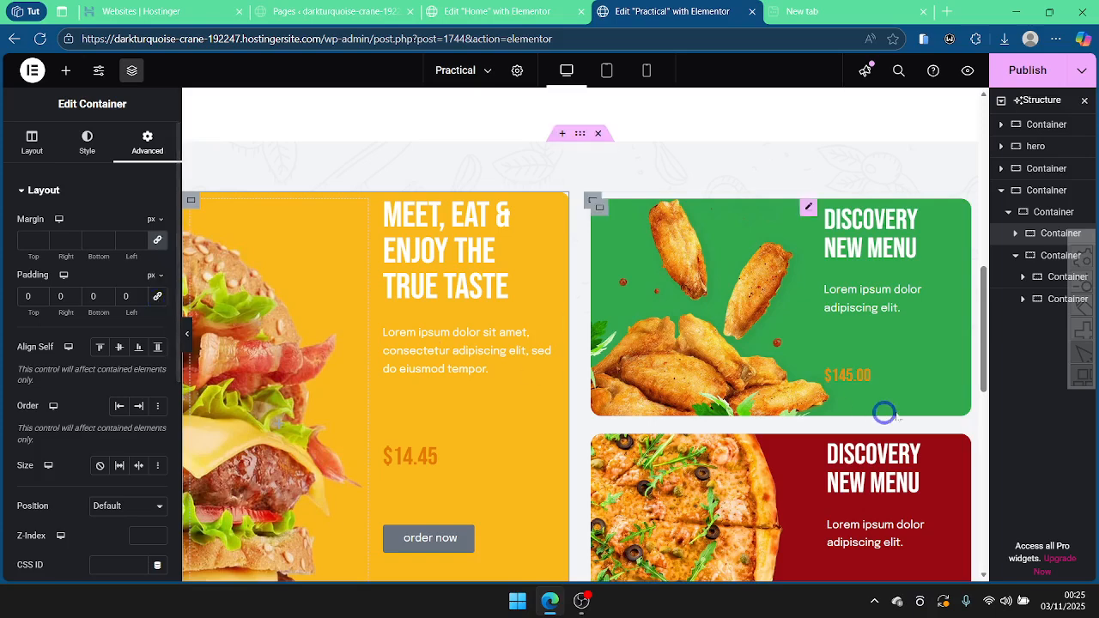
# Step: Set the padding of the container stacking the green and red cards to 0 px on all sides and review the section
pyautogui.click(1046, 257)
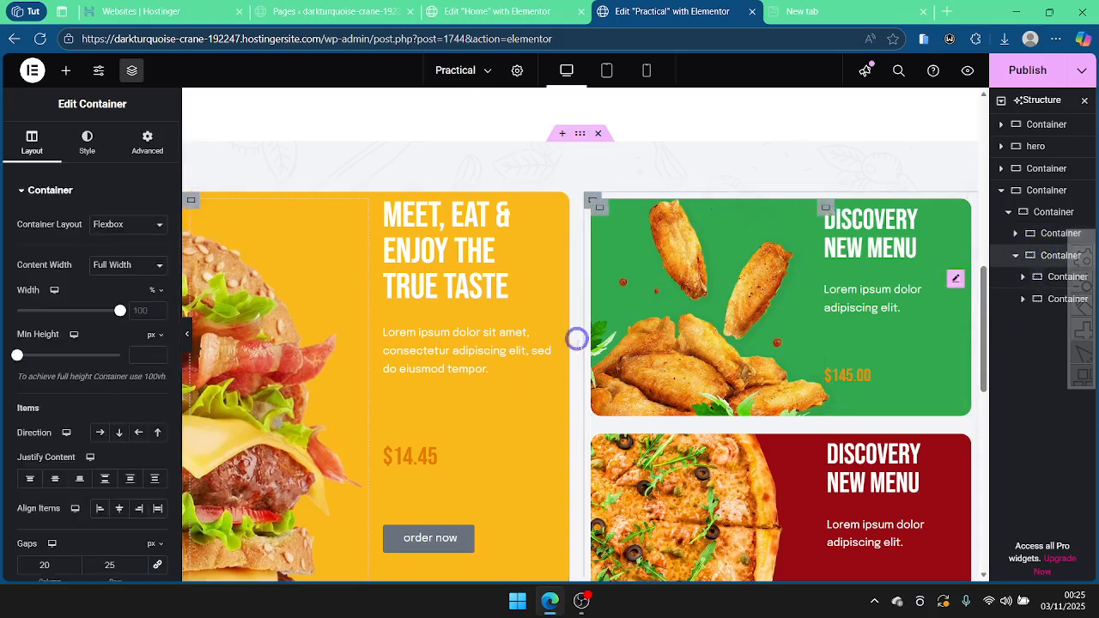
pyautogui.click(142, 143)
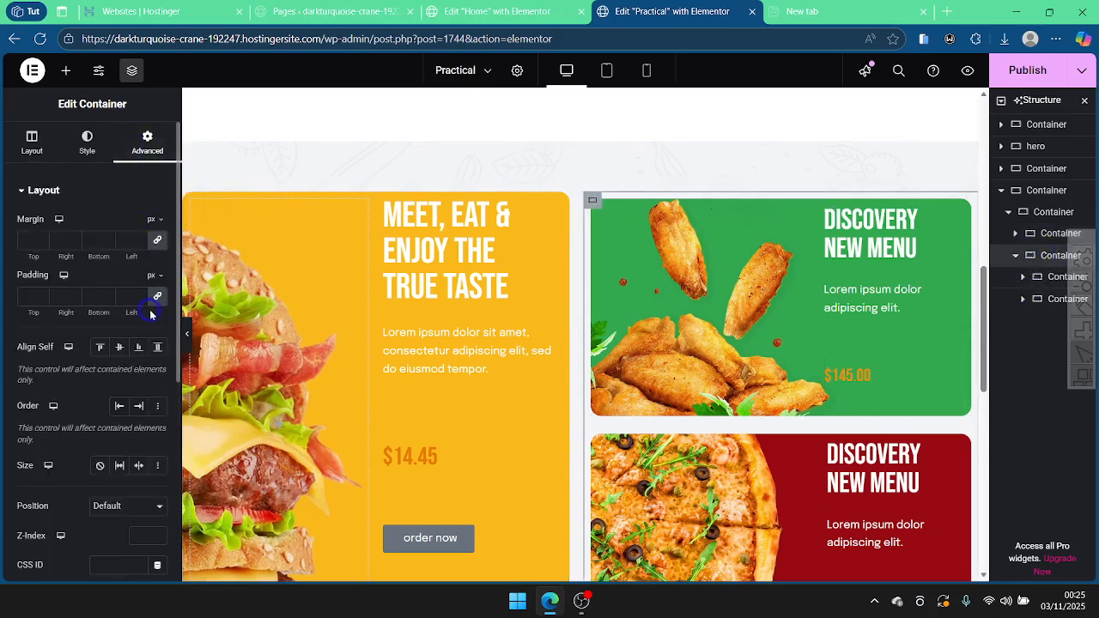
pyautogui.click(157, 296)
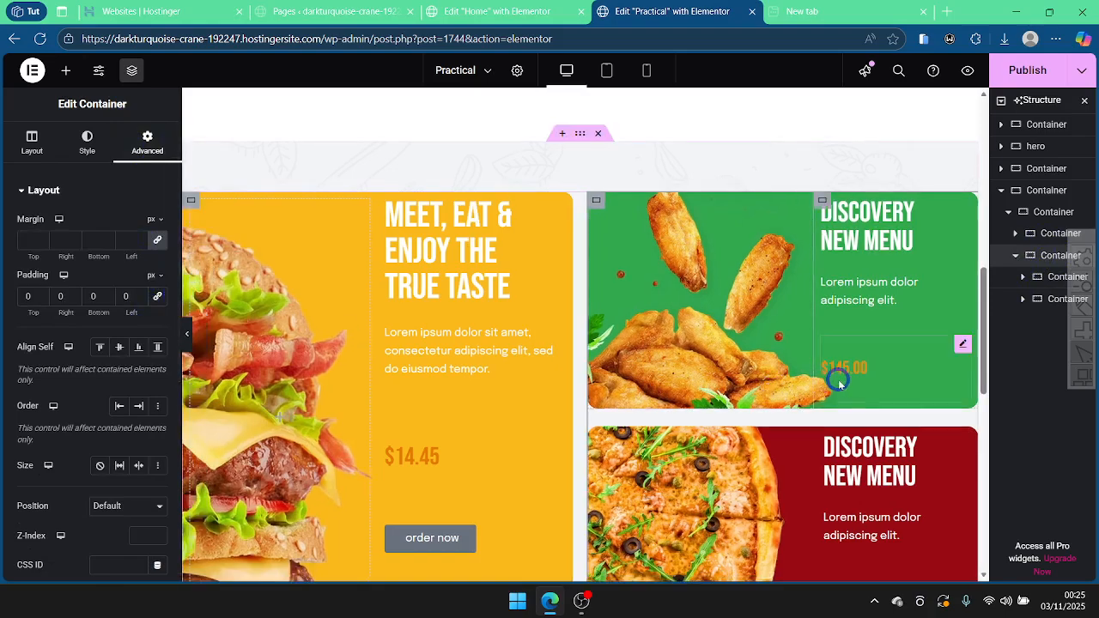
pyautogui.scroll(-3, 657, 405)
pyautogui.scroll(5, 783, 384)
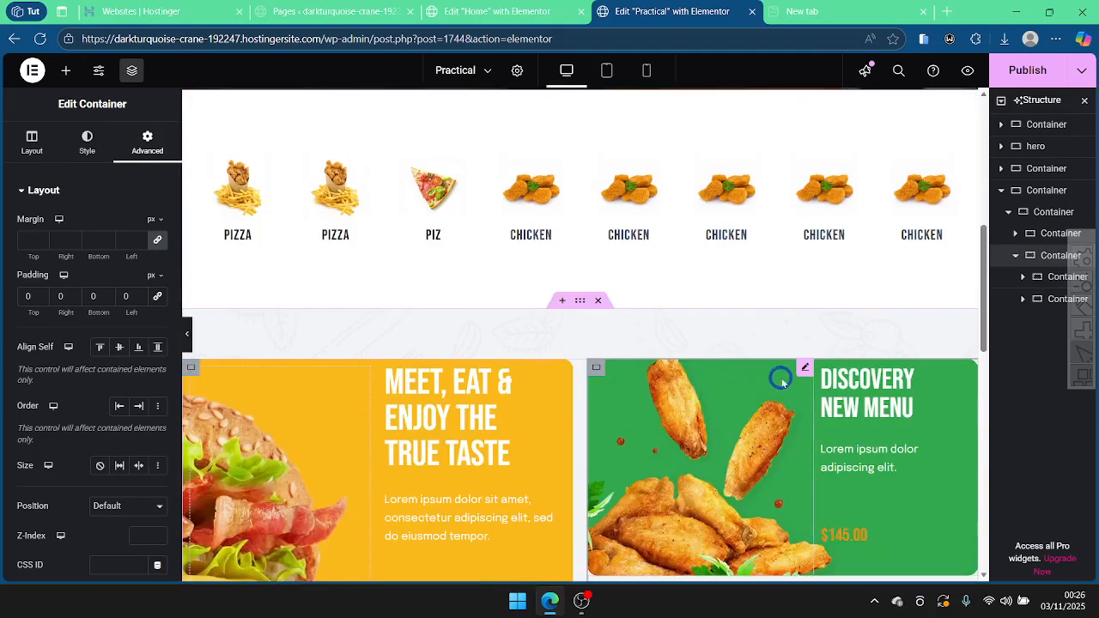
pyautogui.scroll(-3, 782, 384)
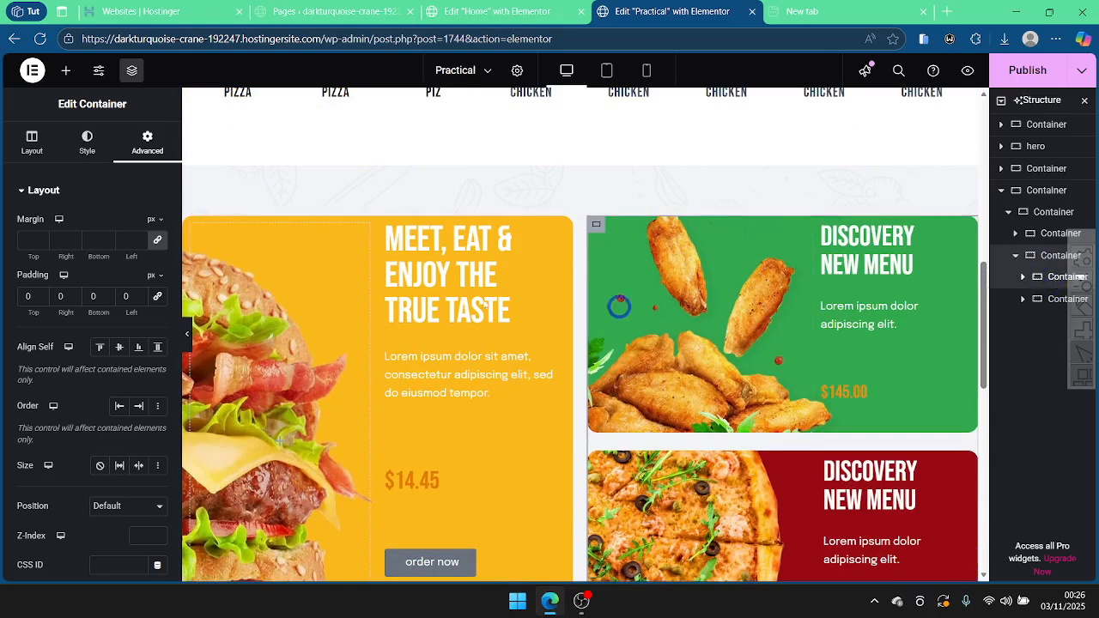
# Step: Set the padding of the green card's text container, which holds its heading and two text blocks, to 0 px on all sides
pyautogui.click(1040, 299)
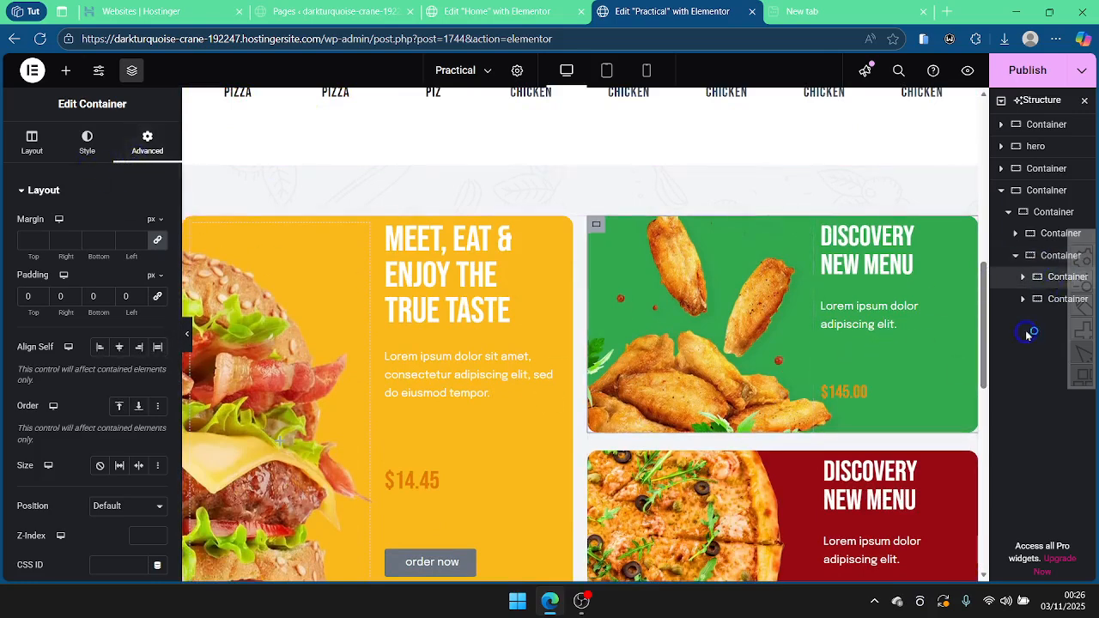
pyautogui.click(1024, 276)
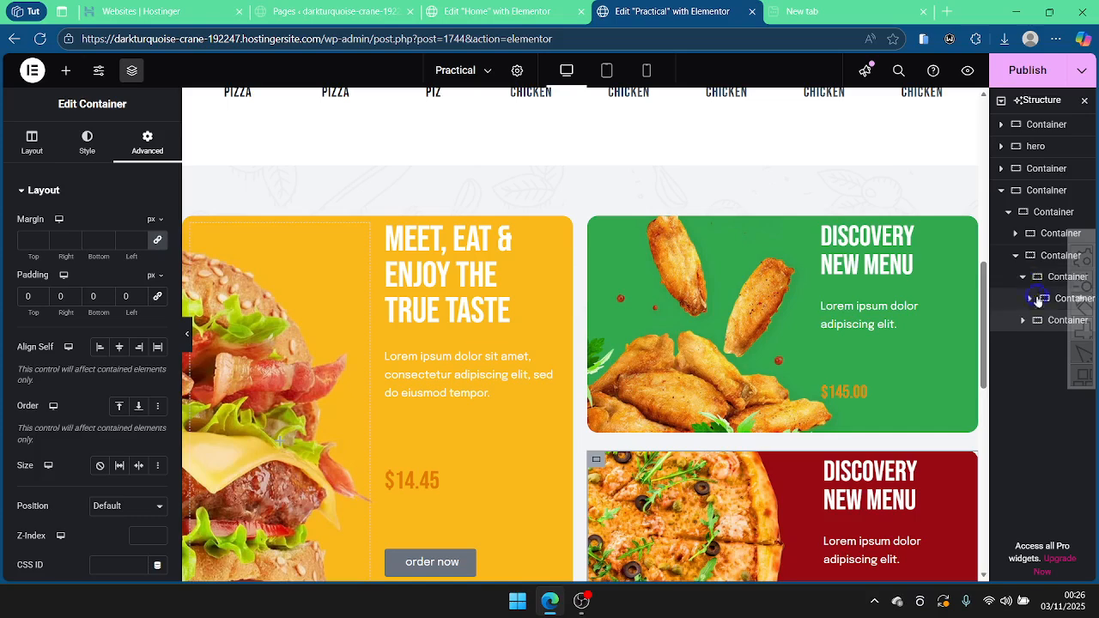
pyautogui.click(931, 326)
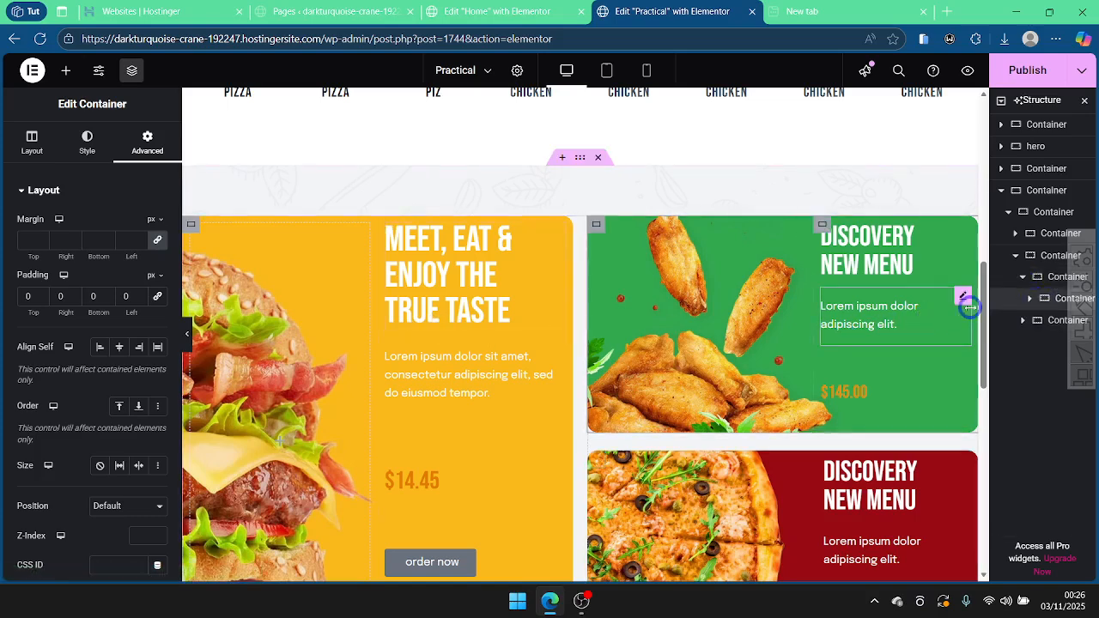
pyautogui.click(1024, 301)
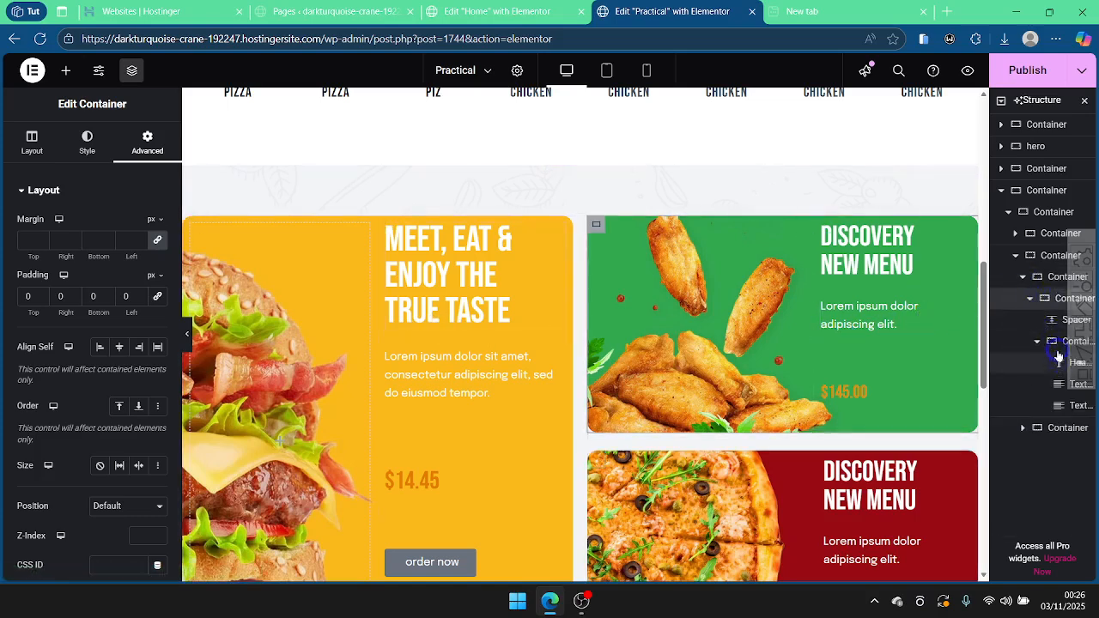
pyautogui.click(1065, 342)
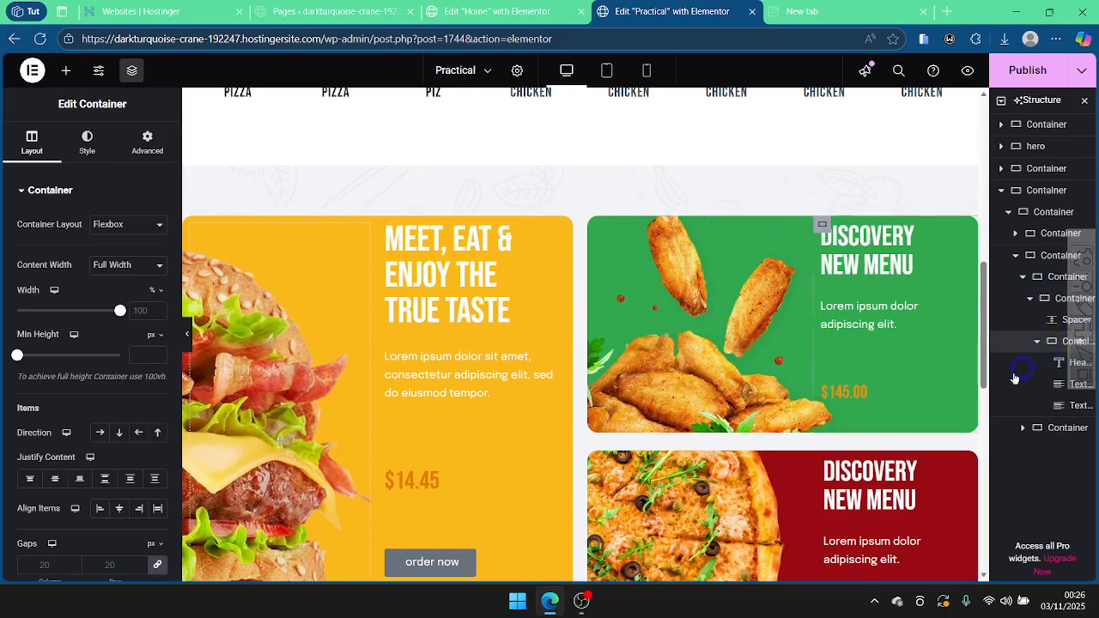
pyautogui.click(138, 152)
pyautogui.click(157, 299)
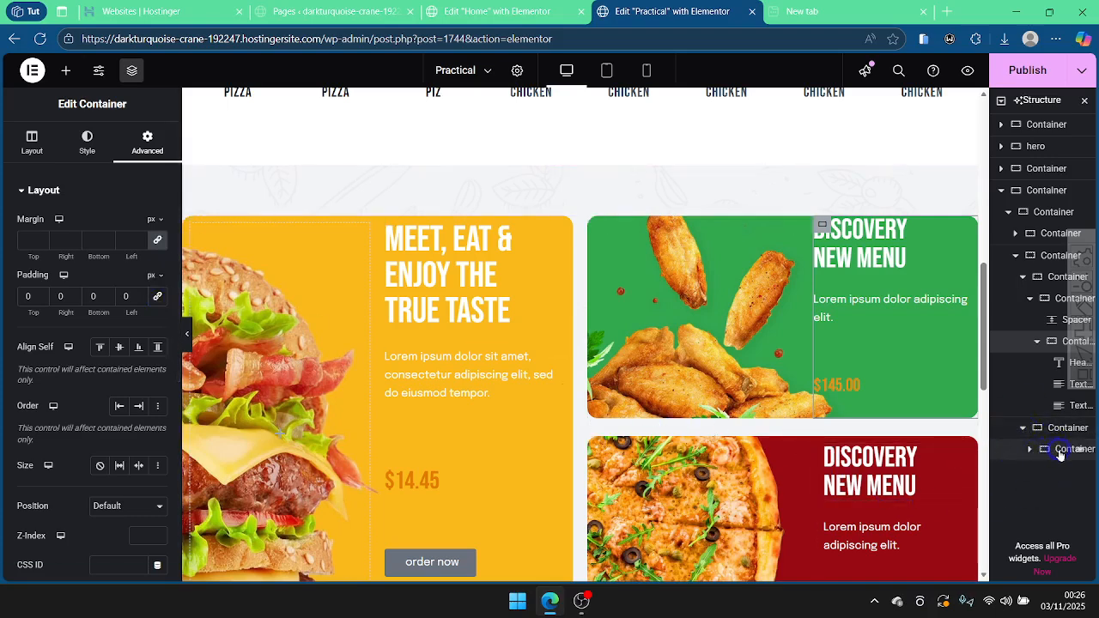
# Step: Set the padding of the red pizza card's text container to 0 px on all sides and review the section
pyautogui.click(1060, 451)
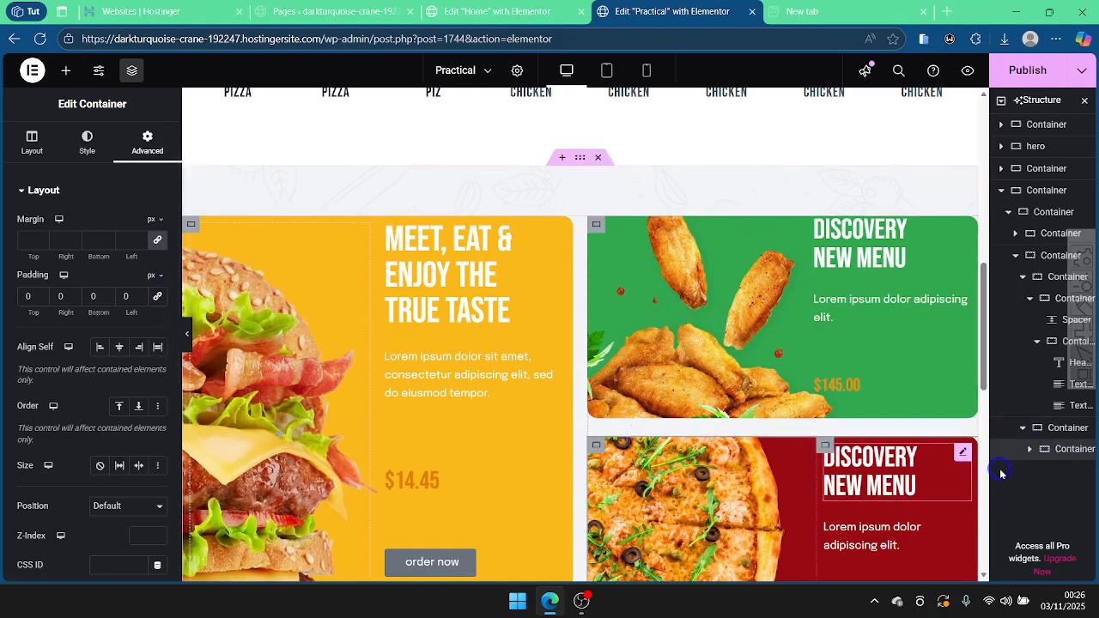
pyautogui.click(1029, 450)
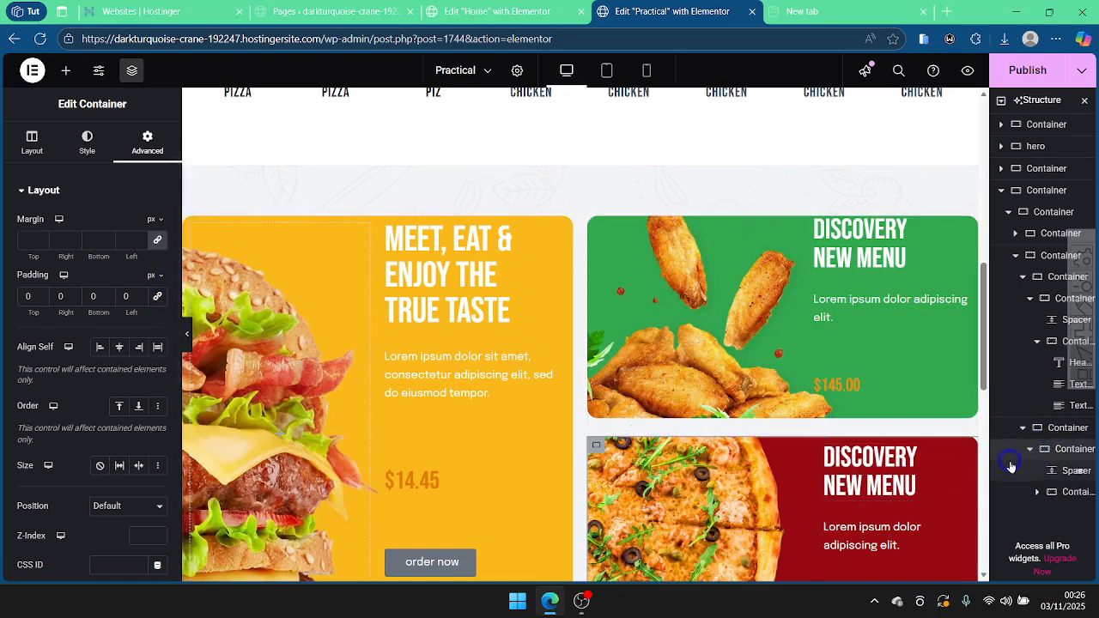
pyautogui.click(1062, 494)
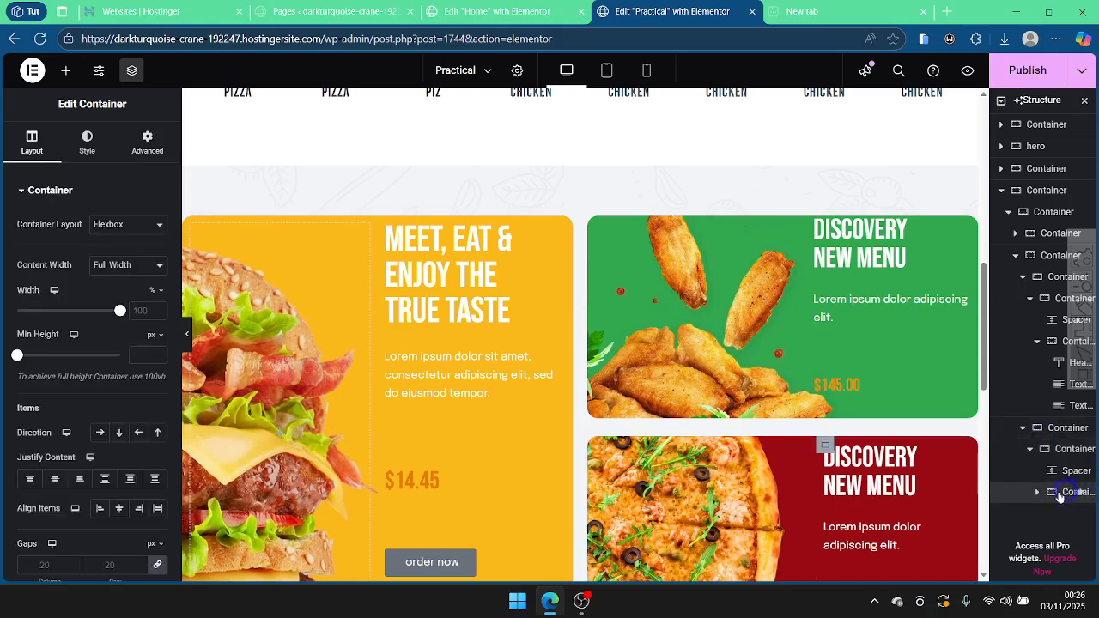
pyautogui.click(147, 142)
pyautogui.click(156, 299)
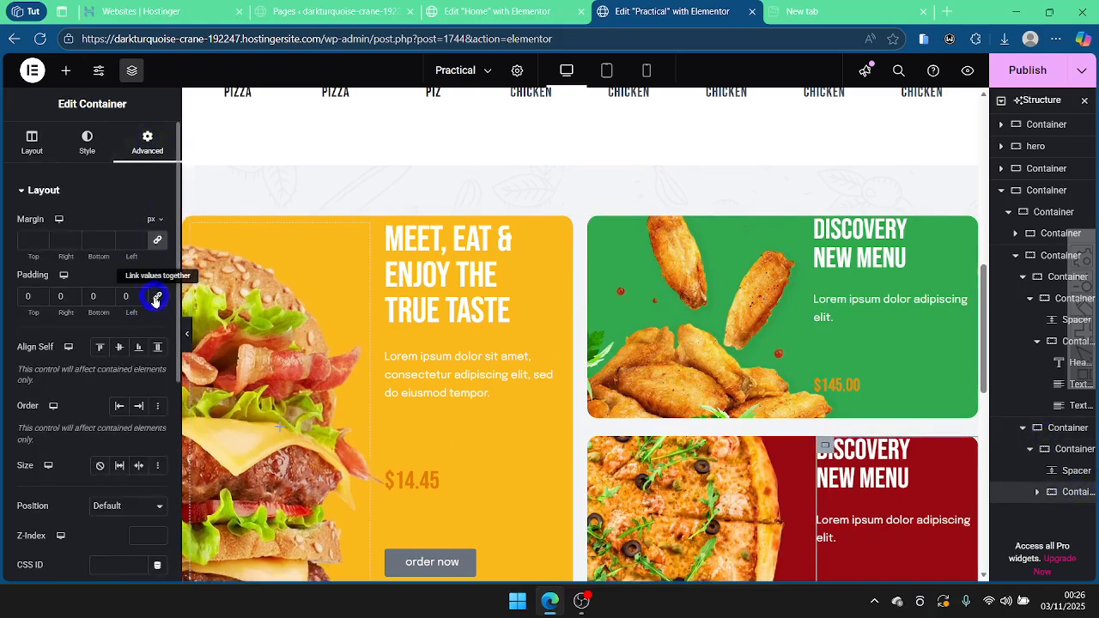
pyautogui.scroll(-5, 739, 378)
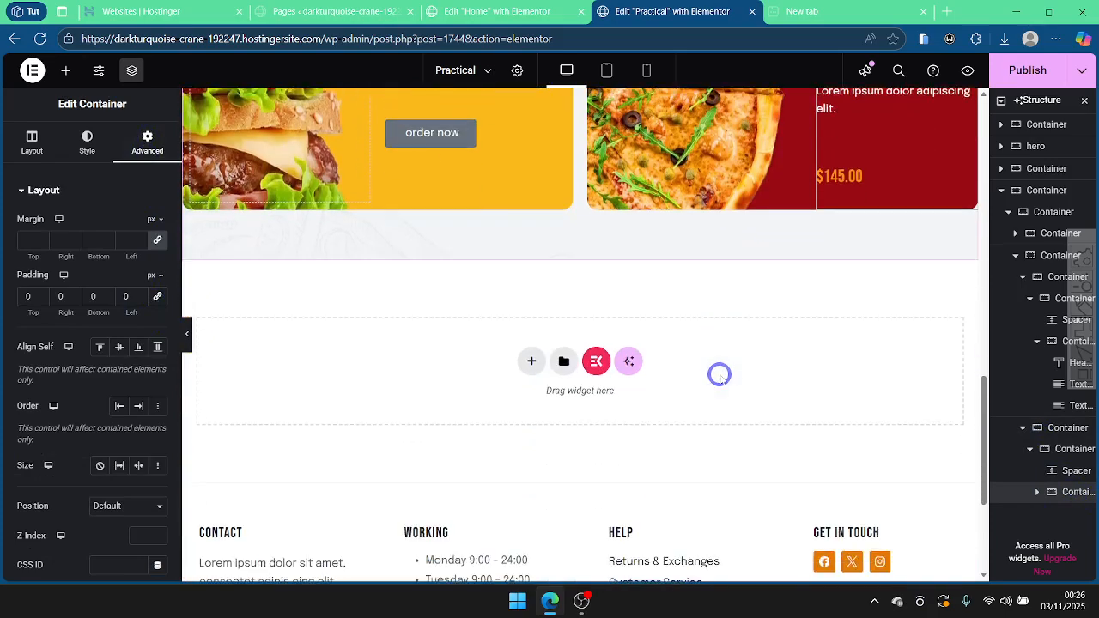
pyautogui.scroll(2, 719, 375)
# Step: Compare the Practical page's food card section with the Home page's version, including a preview with the editing panels hidden
pyautogui.click(506, 8)
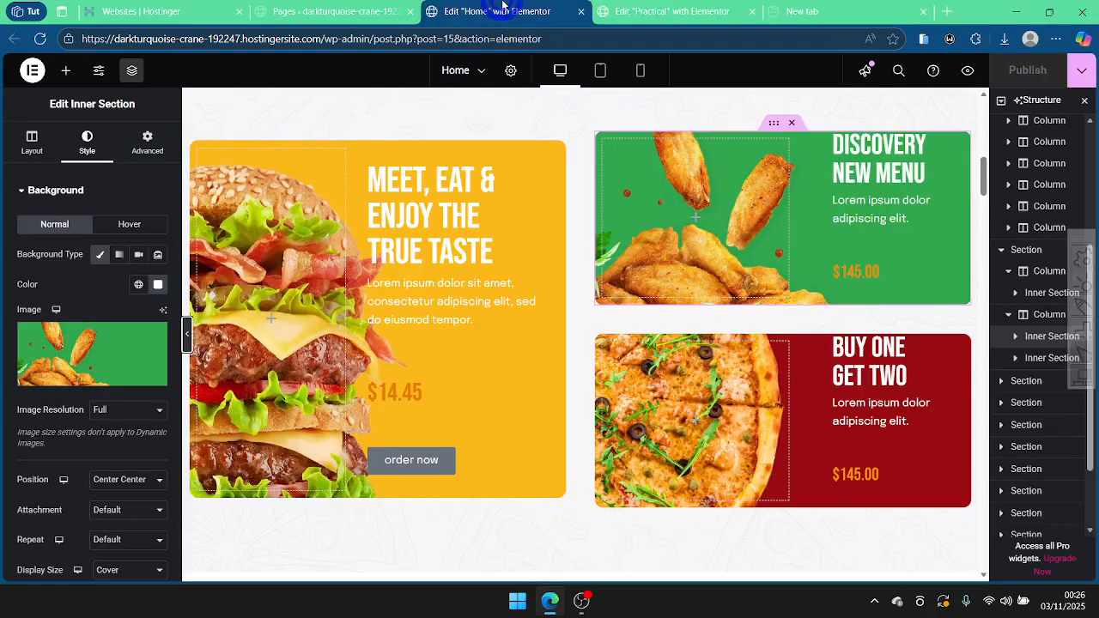
pyautogui.click(674, 7)
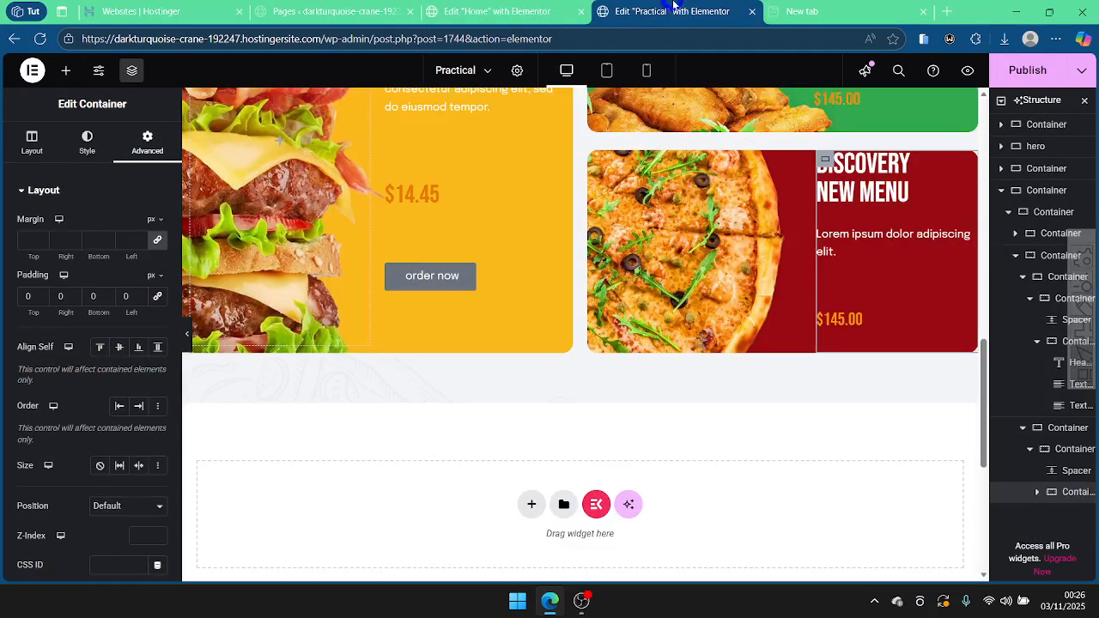
pyautogui.scroll(3, 658, 249)
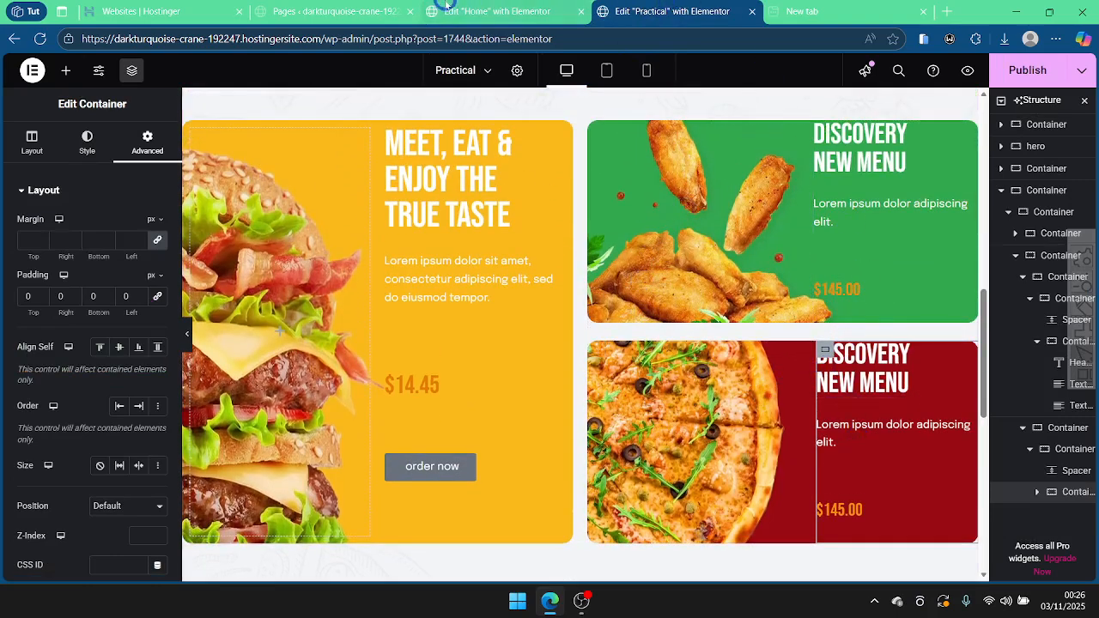
pyautogui.click(444, 7)
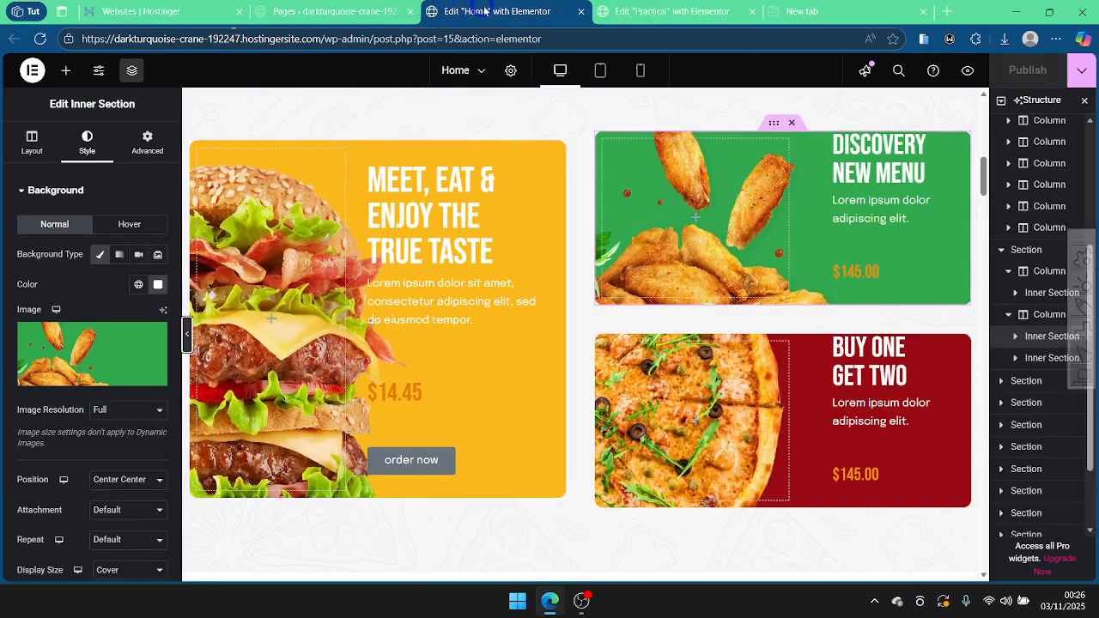
pyautogui.click(650, 5)
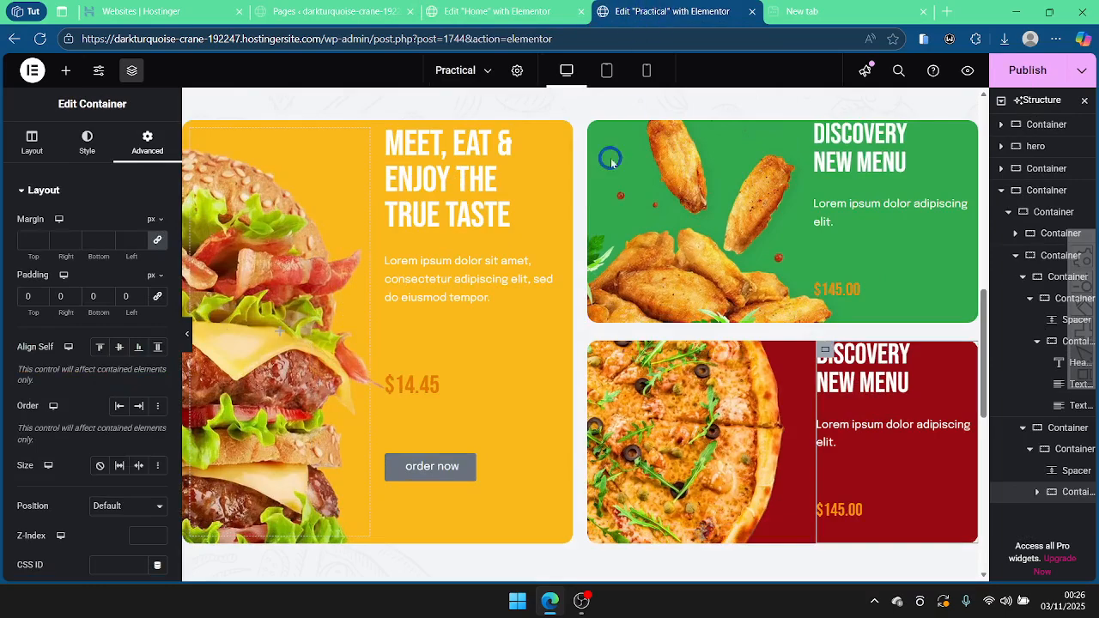
pyautogui.click(187, 334)
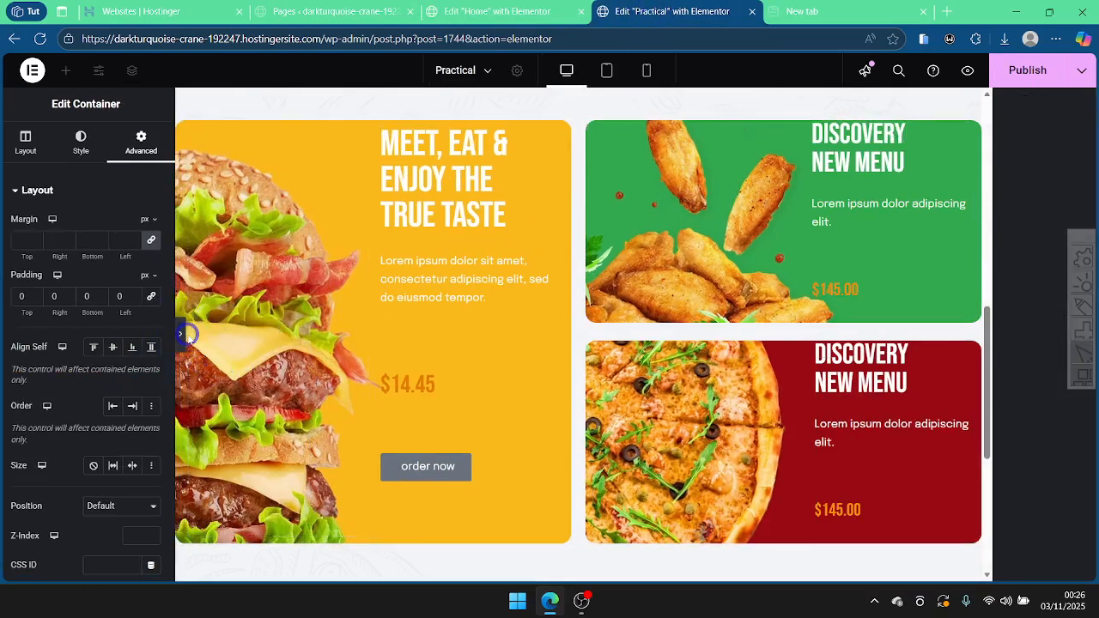
pyautogui.click(431, 468)
pyautogui.click(483, 11)
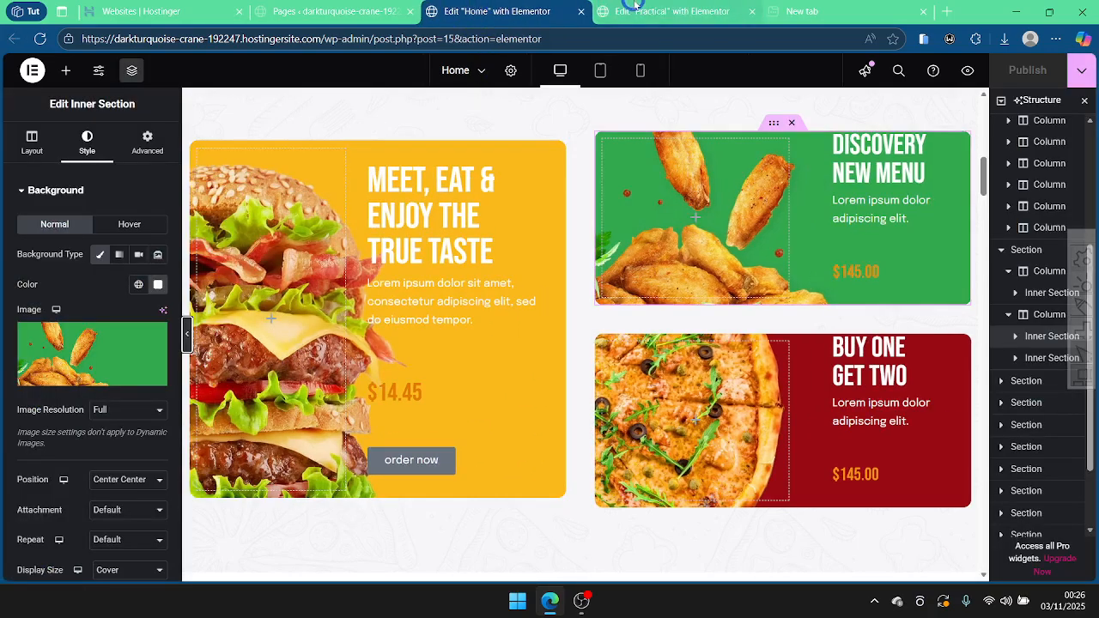
pyautogui.click(635, 9)
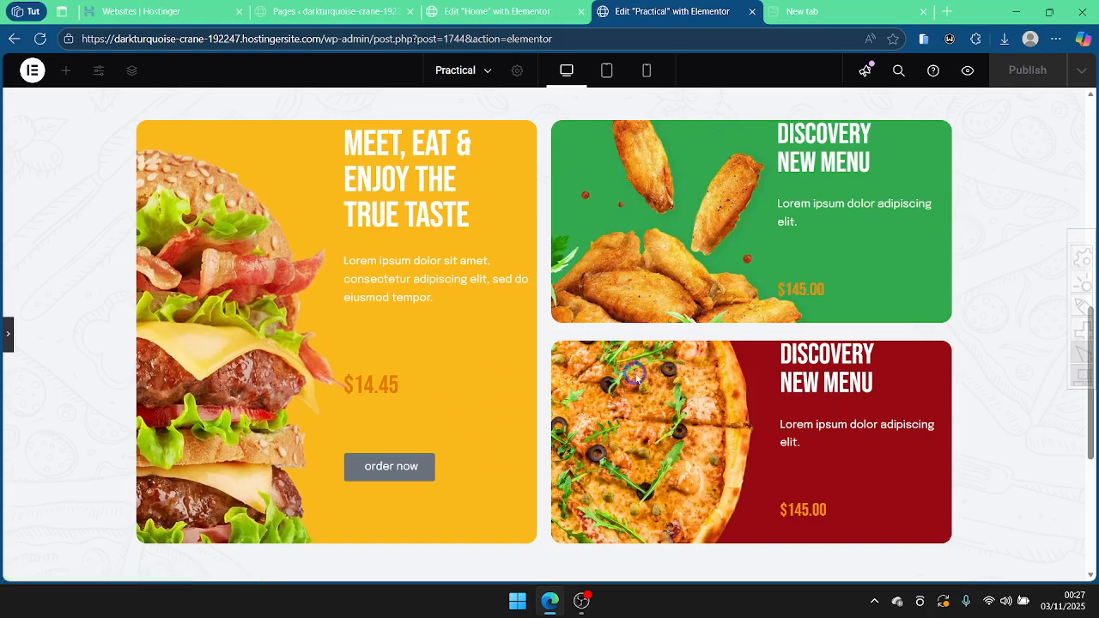
pyautogui.scroll(7, 449, 382)
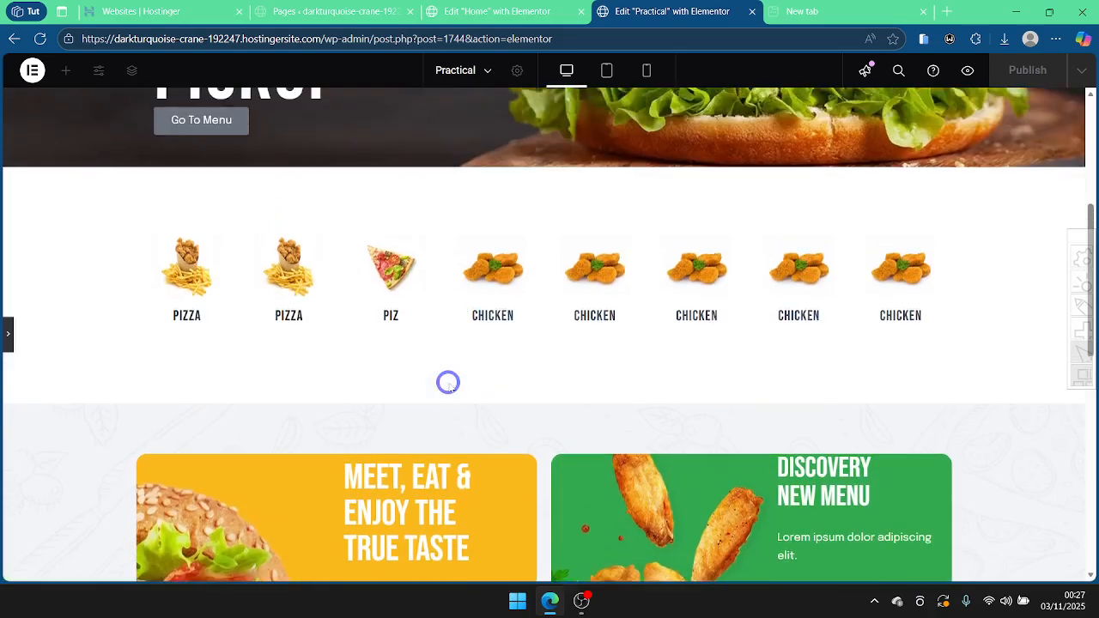
pyautogui.scroll(-2, 502, 182)
# Step: Check the Home page's About Our Food section and add a two-column flexbox container beneath the Practical page's food cards
pyautogui.hotkey('ctrl', 'shift', 'Tab')
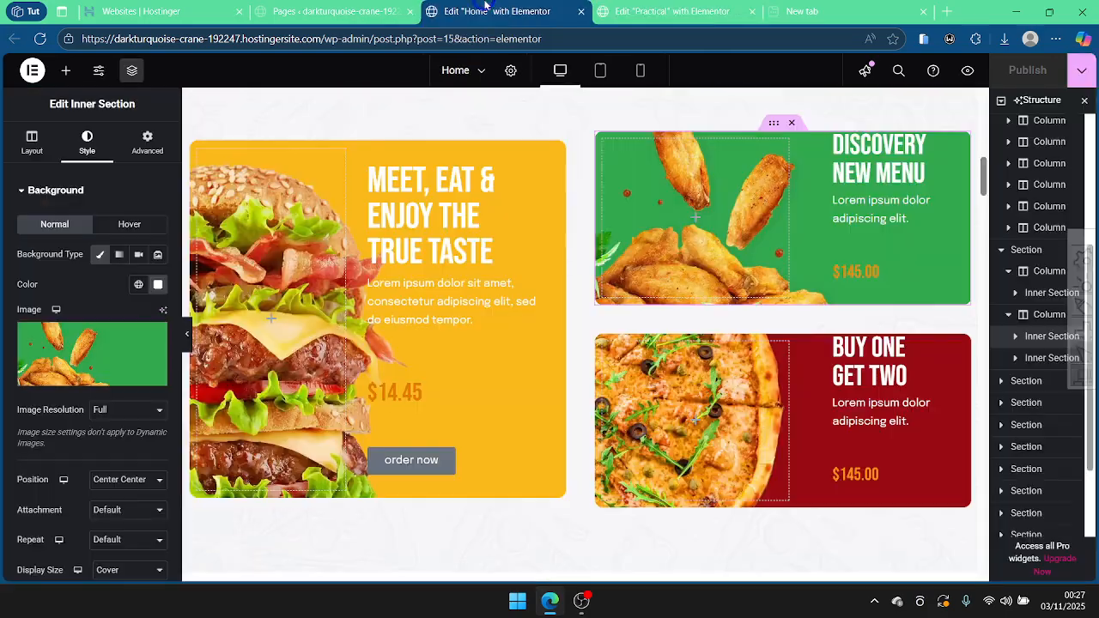
pyautogui.scroll(-5, 520, 263)
pyautogui.scroll(-2, 518, 307)
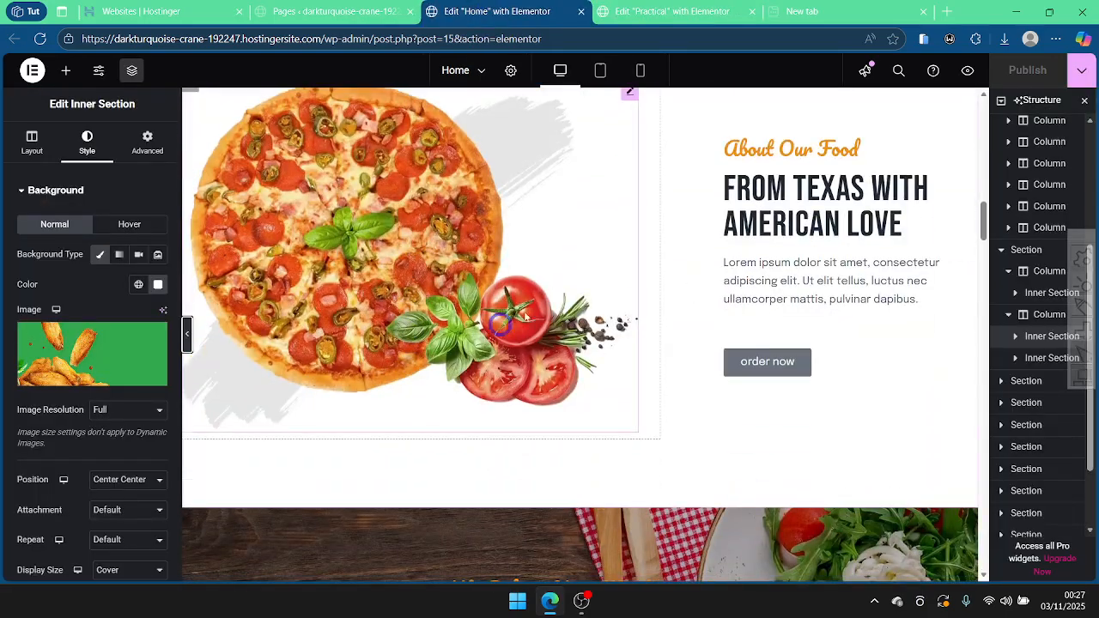
pyautogui.click(365, 247)
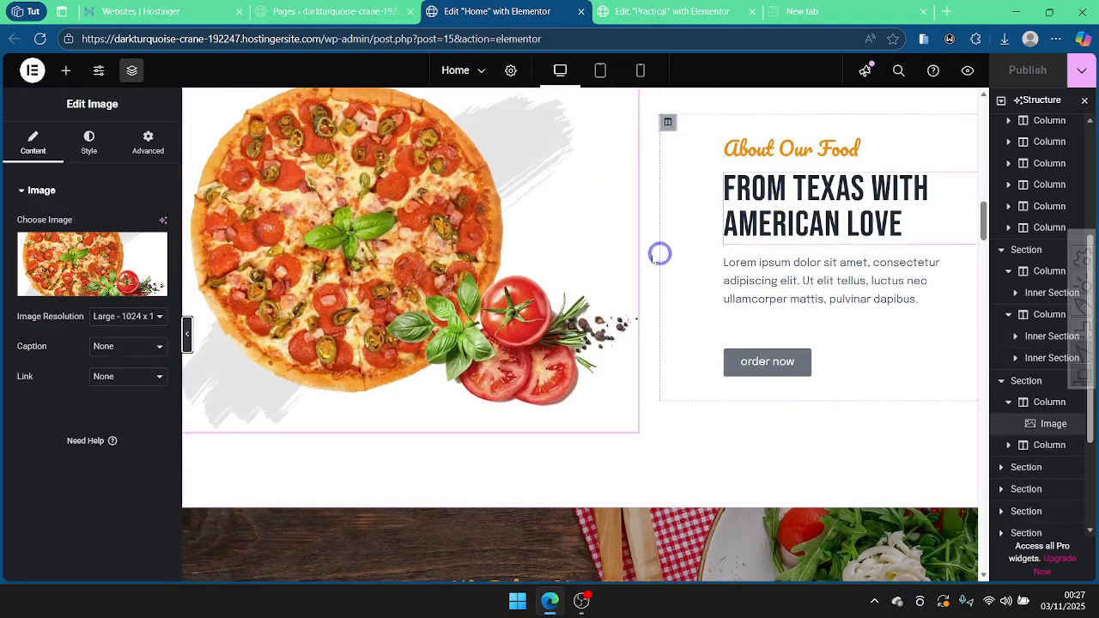
pyautogui.click(633, 12)
pyautogui.scroll(-6, 646, 335)
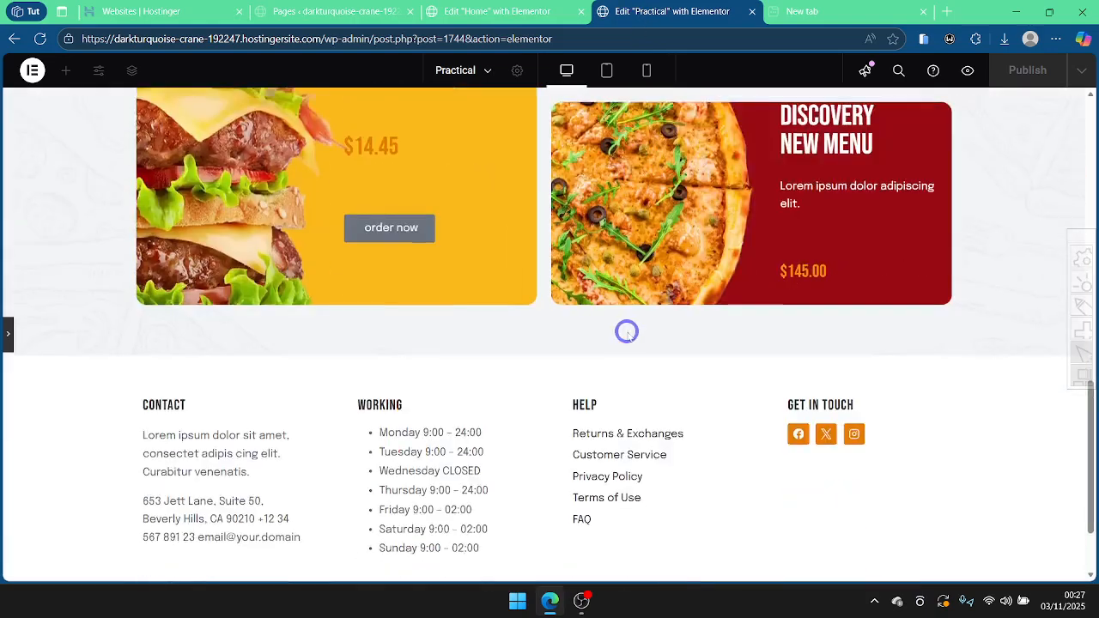
pyautogui.scroll(-2, 627, 331)
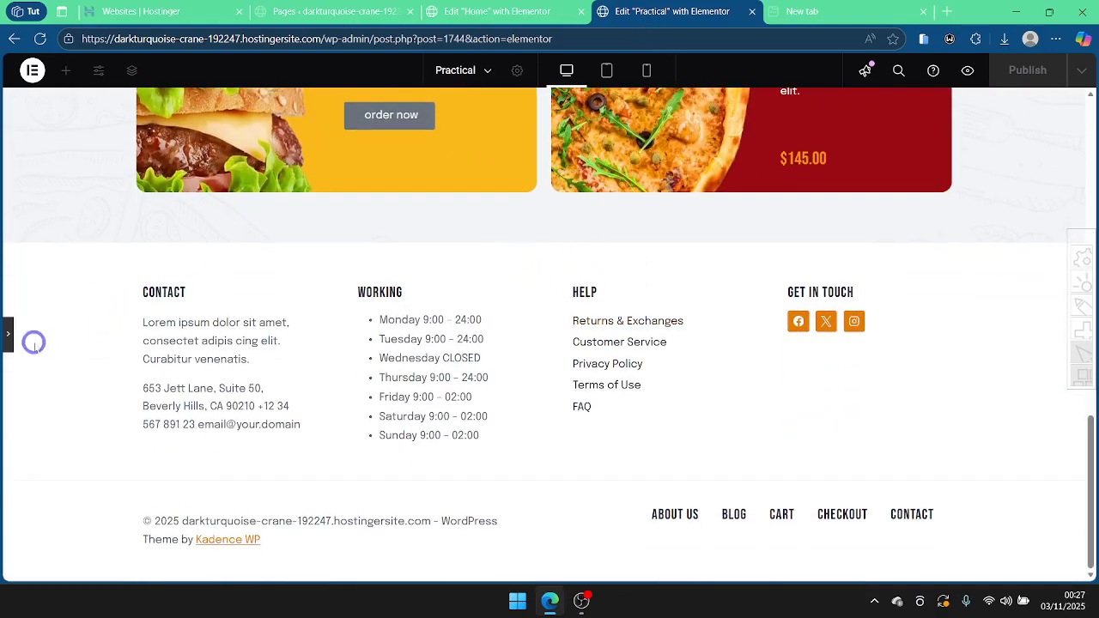
pyautogui.click(7, 342)
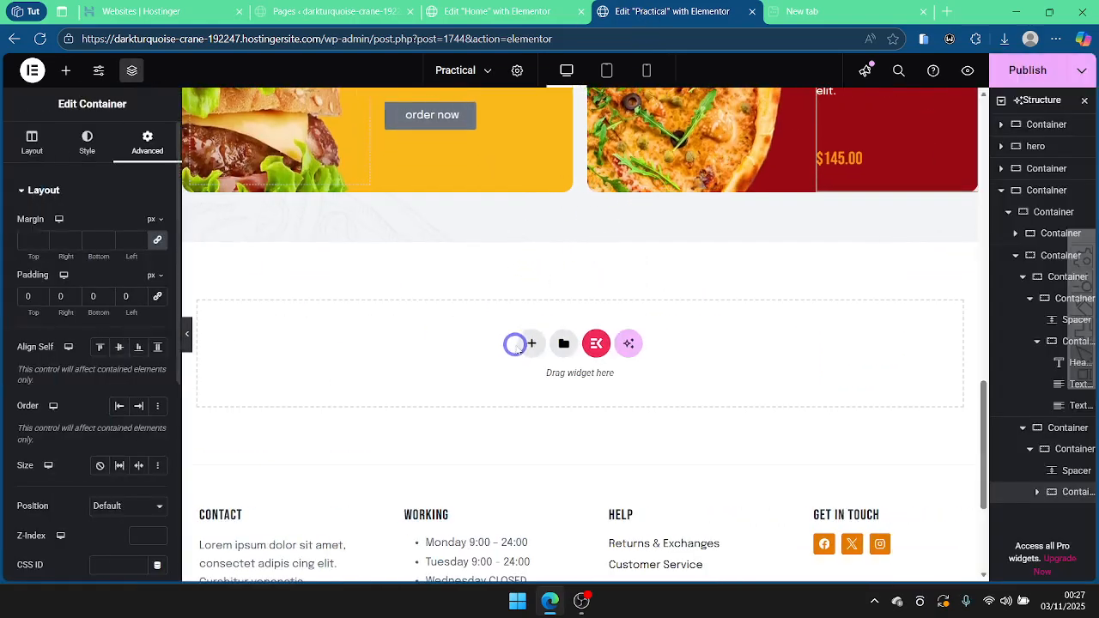
pyautogui.click(544, 343)
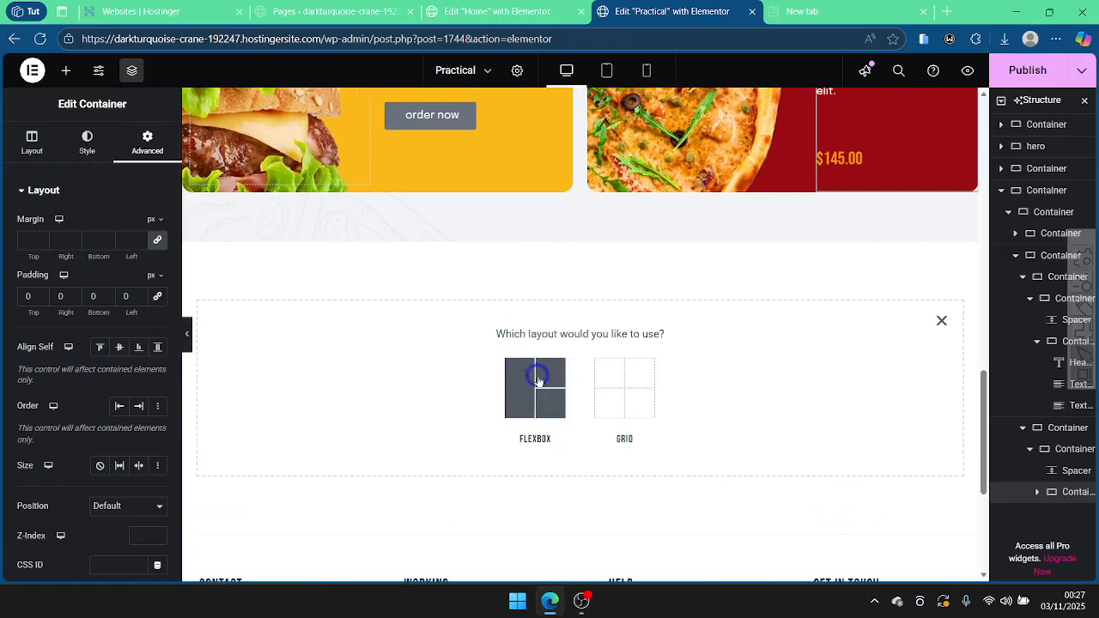
pyautogui.click(533, 393)
pyautogui.click(540, 378)
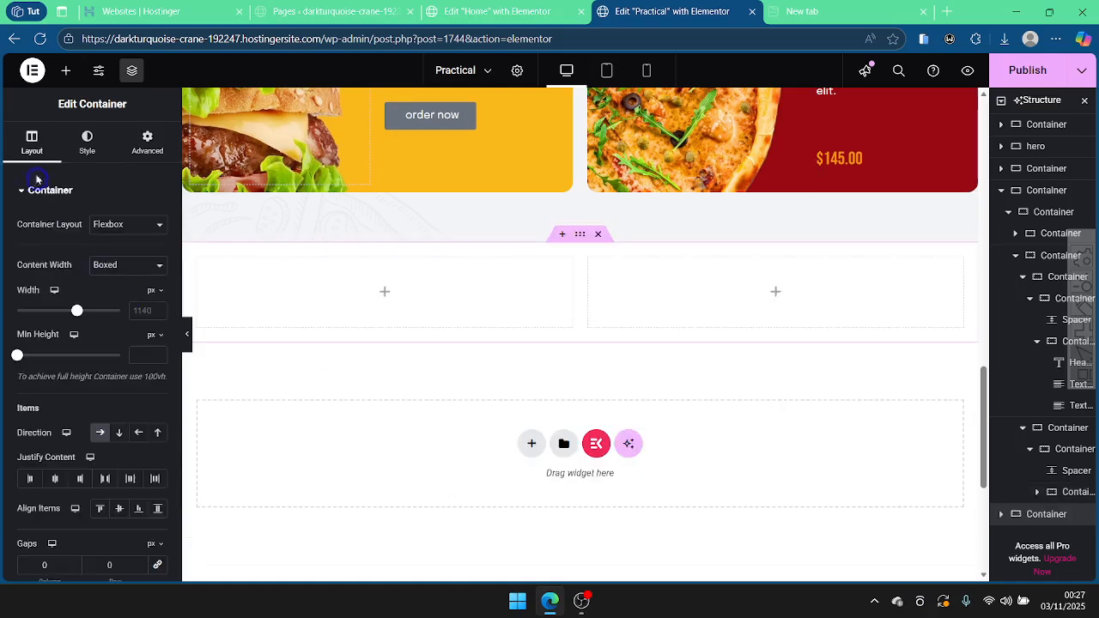
# Step: Add an Image widget to the new container's first column, and a Heading with a Text Editor below it to the second
pyautogui.click(65, 71)
pyautogui.moveTo(131, 362); pyautogui.dragTo(383, 302)
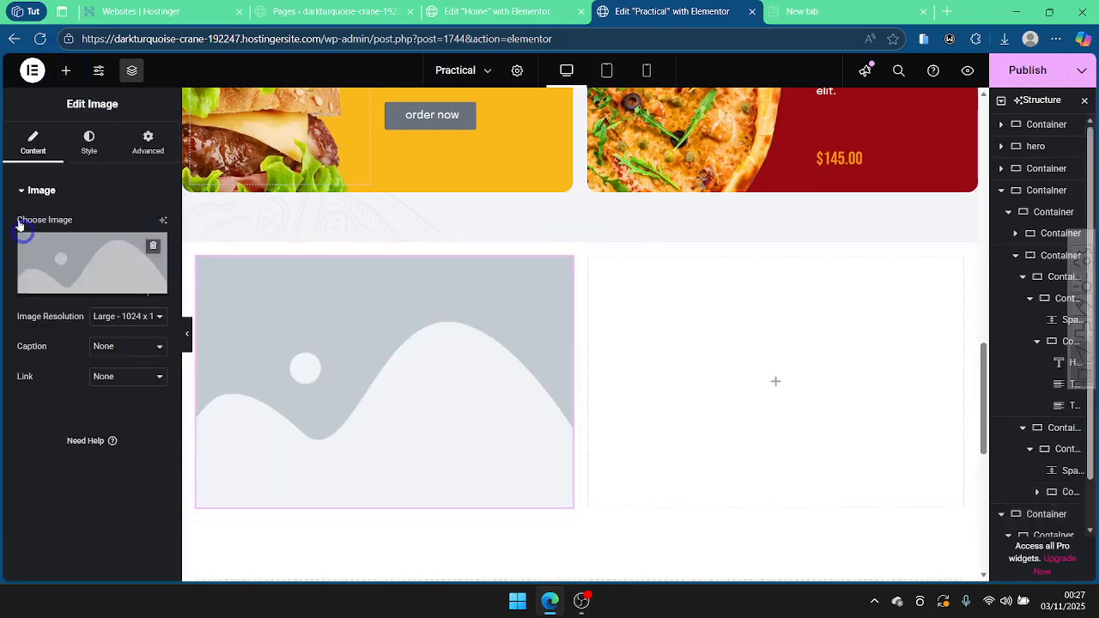
pyautogui.click(63, 72)
pyautogui.moveTo(51, 362); pyautogui.dragTo(730, 382)
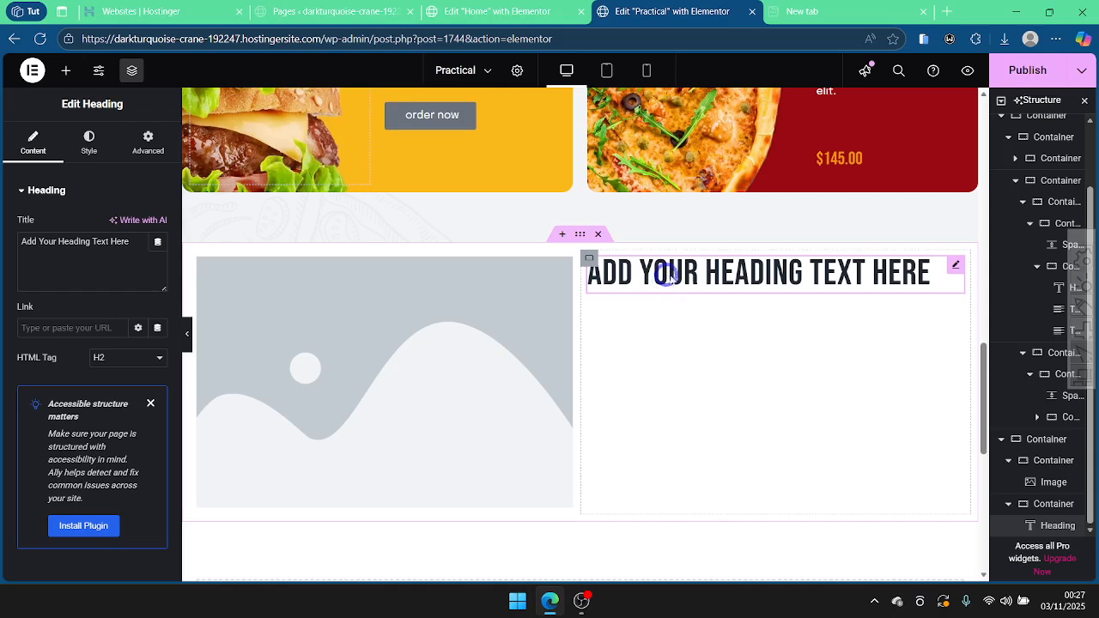
pyautogui.click(67, 72)
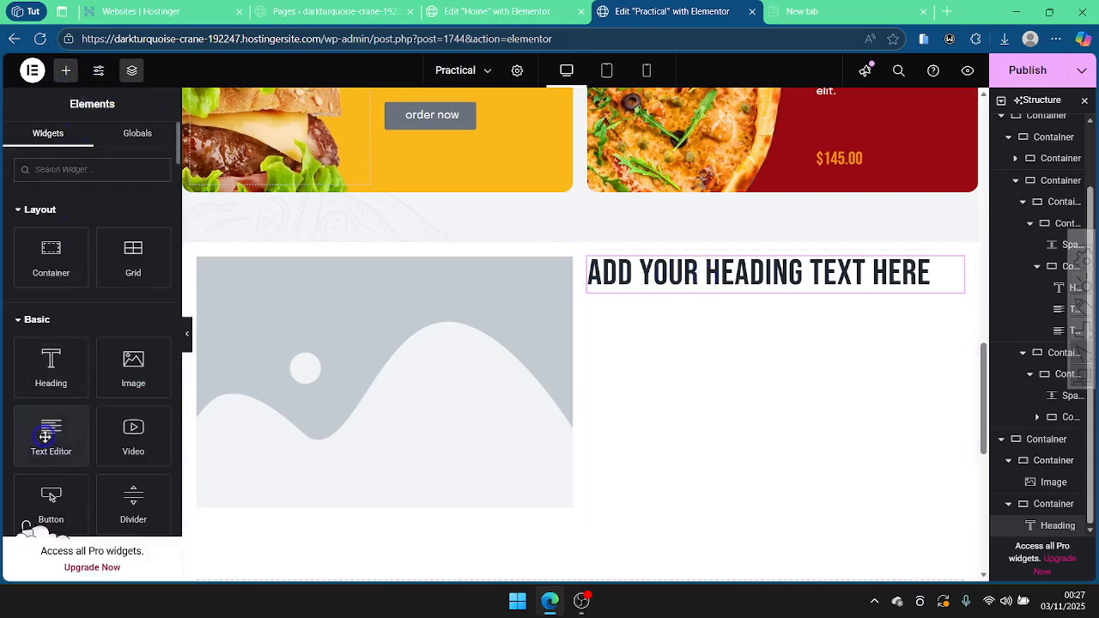
pyautogui.moveTo(46, 436); pyautogui.dragTo(761, 302)
# Step: Fill the image placeholder with the media library's pizza picture that has tomatoes and a grey brush stroke
pyautogui.click(296, 363)
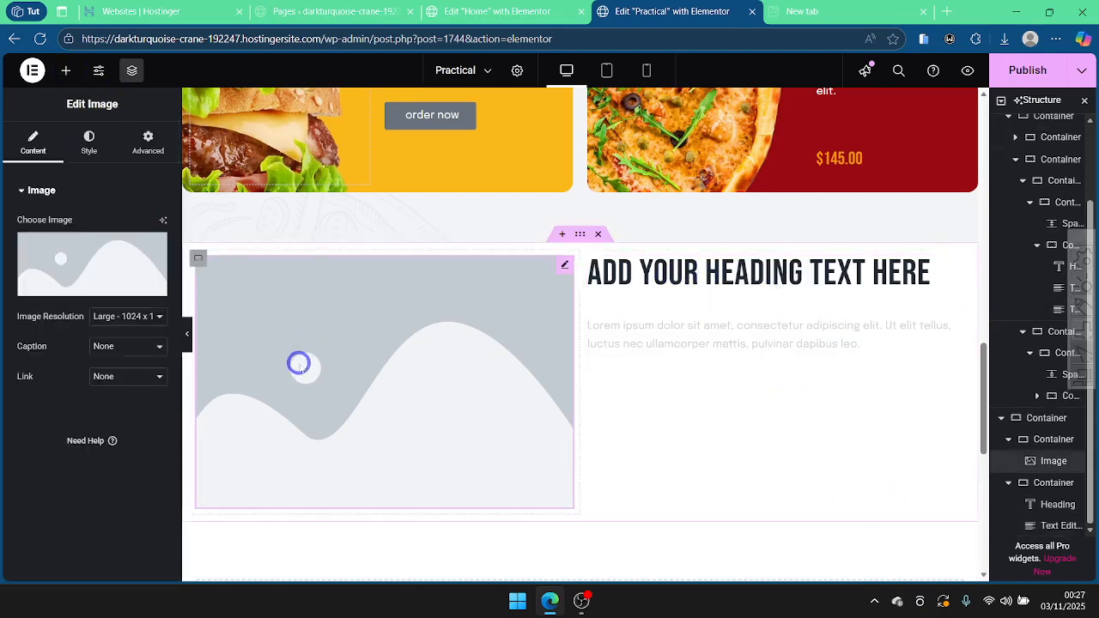
pyautogui.click(54, 255)
pyautogui.scroll(-3, 619, 328)
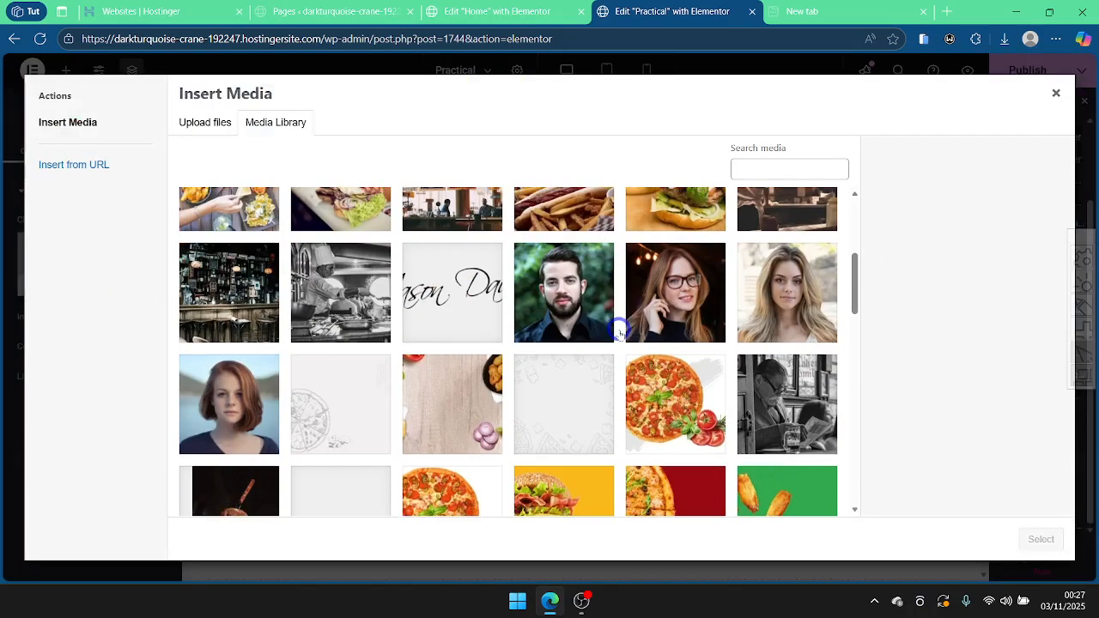
pyautogui.click(677, 415)
pyautogui.click(1040, 539)
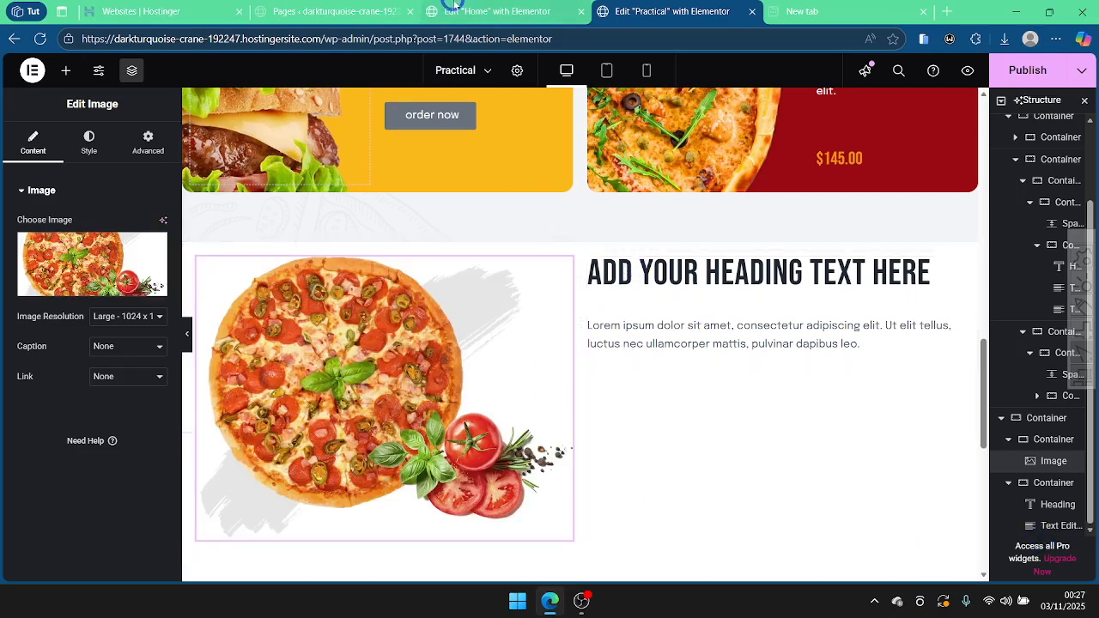
# Step: Check the Home page's matching section and add a Button widget below the text in the second column
pyautogui.click(468, 12)
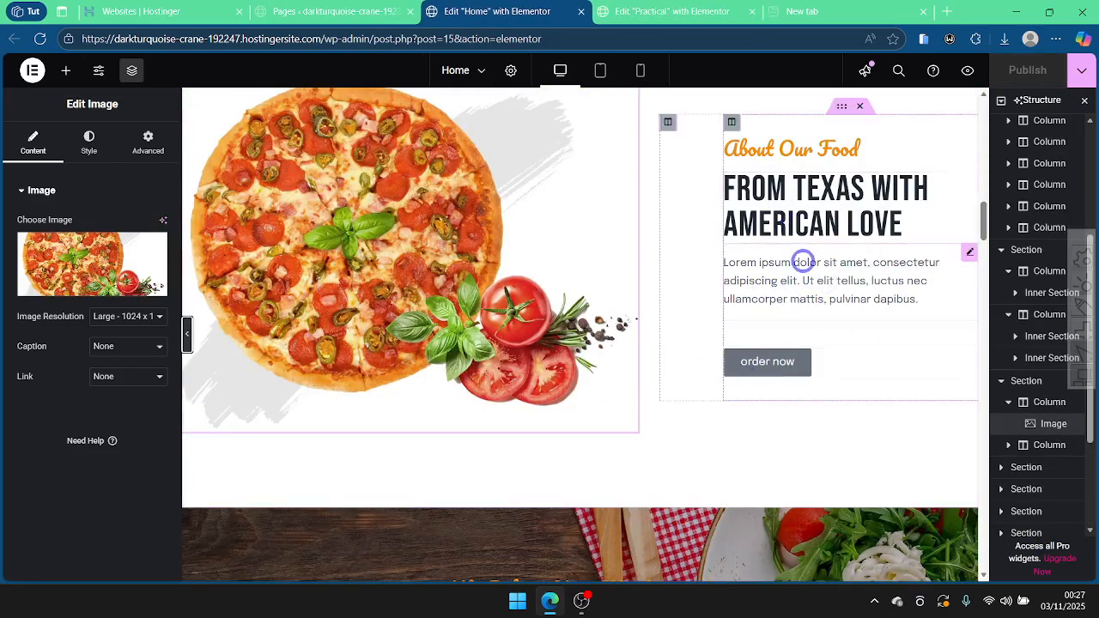
pyautogui.click(599, 12)
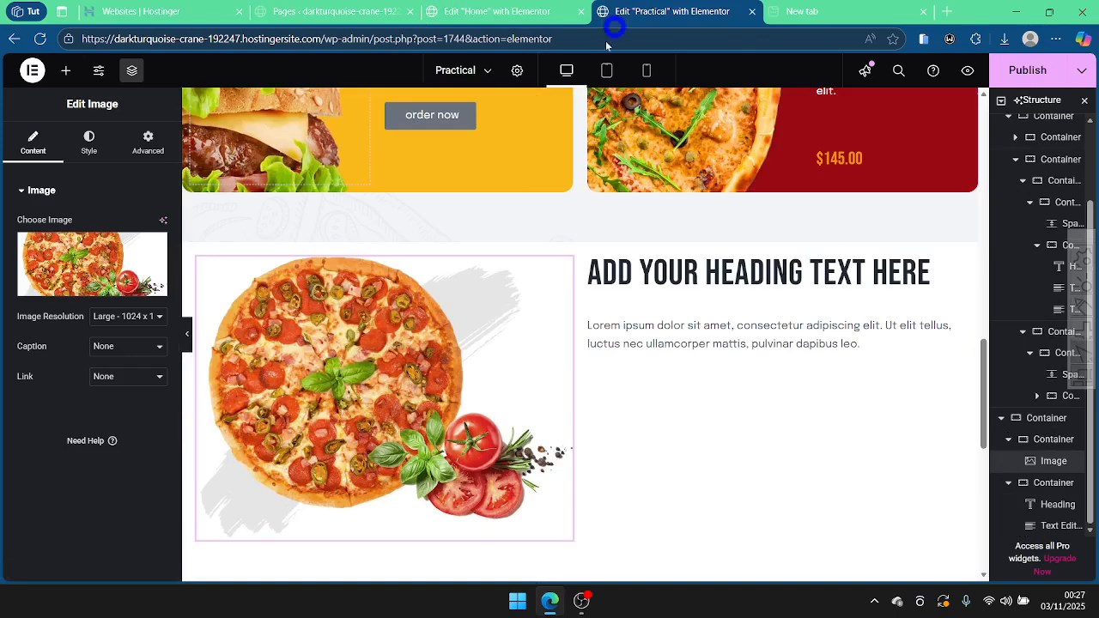
pyautogui.click(65, 71)
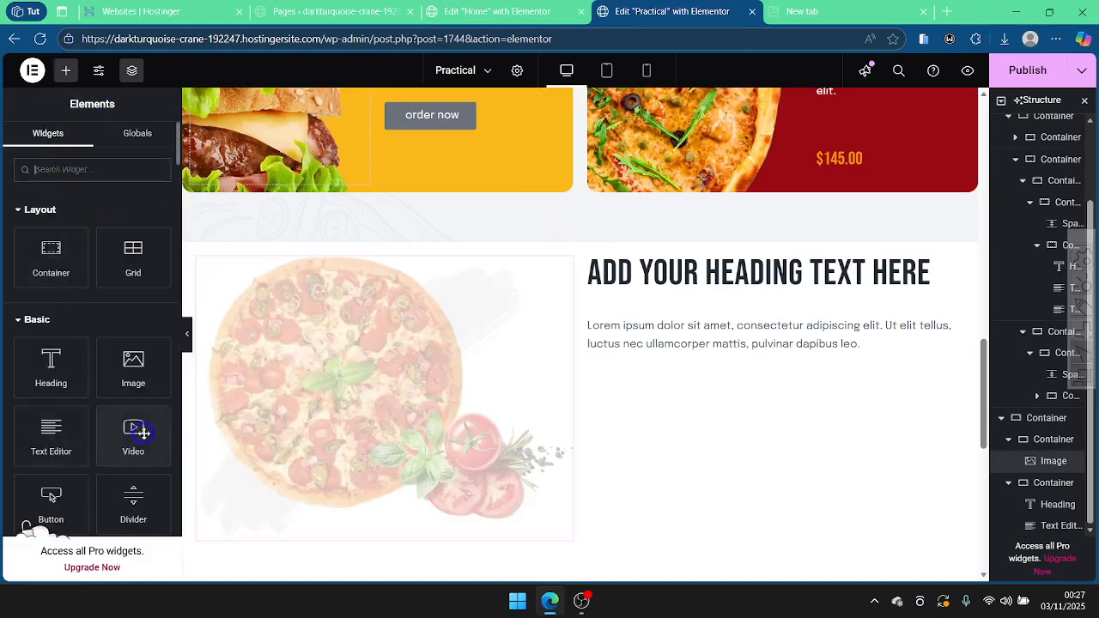
pyautogui.scroll(-4, 138, 434)
pyautogui.scroll(2, 40, 234)
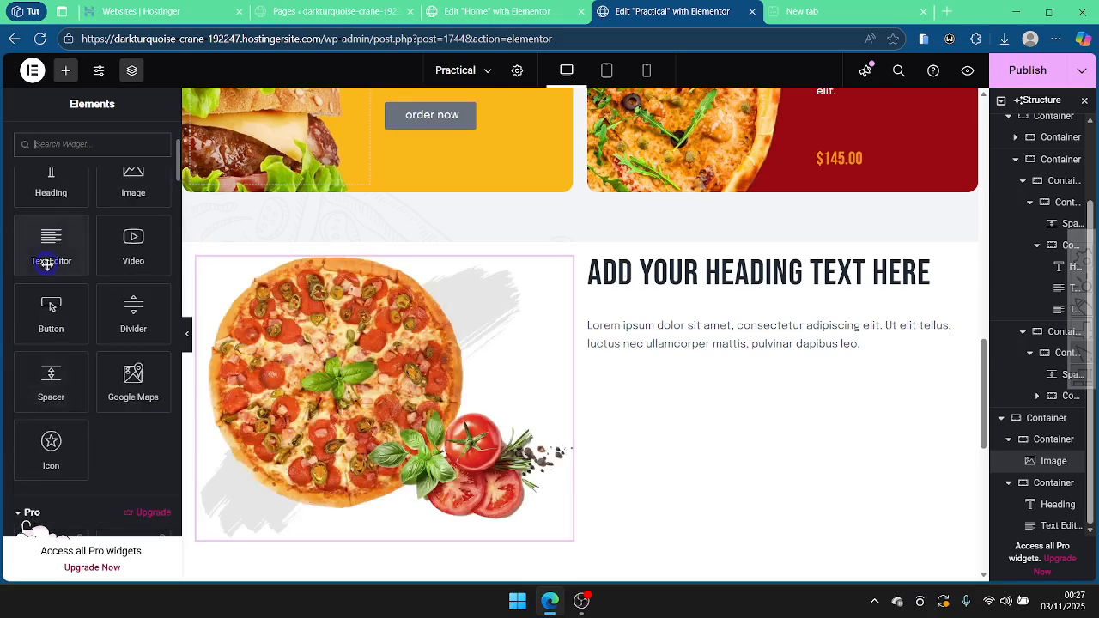
pyautogui.moveTo(49, 307); pyautogui.dragTo(640, 344)
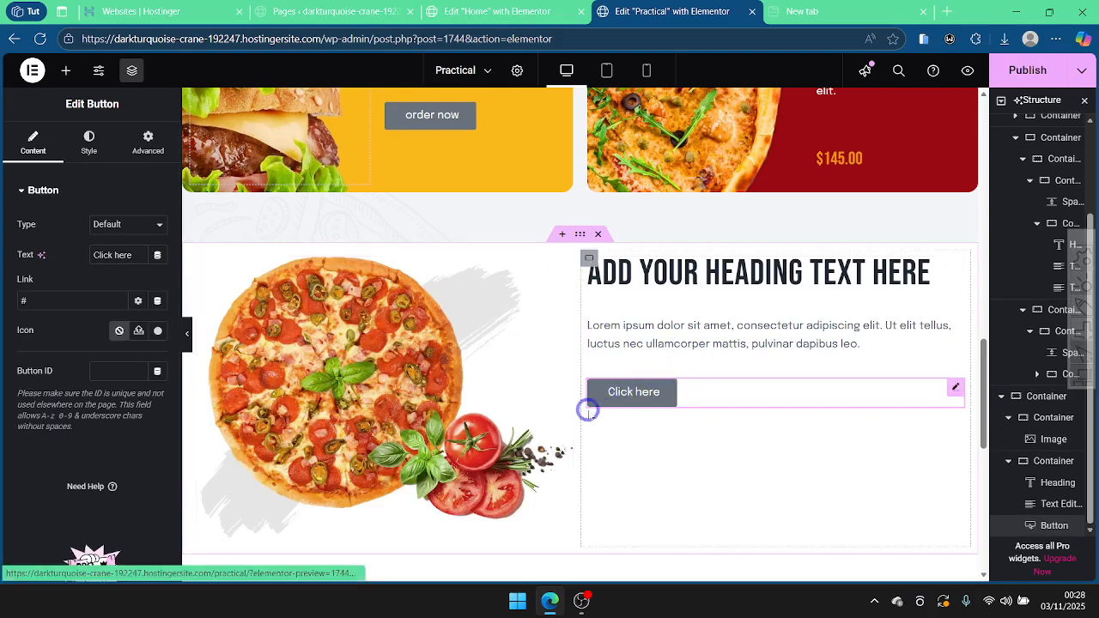
# Step: Switch the Practical page to the Tablet Portrait view to check its responsive layout
pyautogui.scroll(5, 524, 343)
pyautogui.scroll(10, 555, 258)
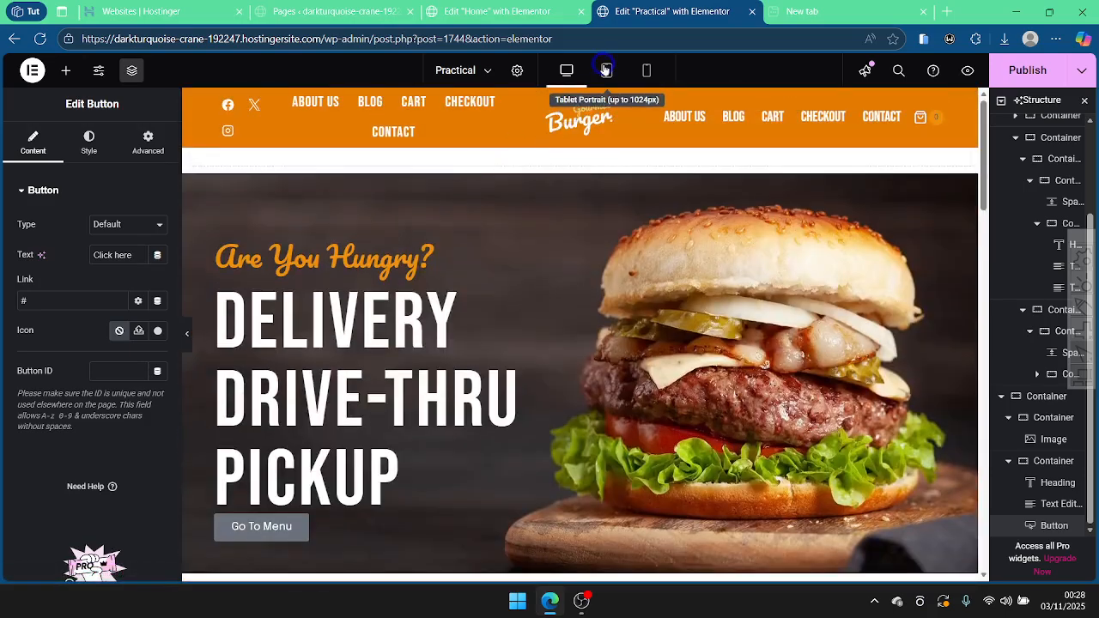
pyautogui.click(605, 69)
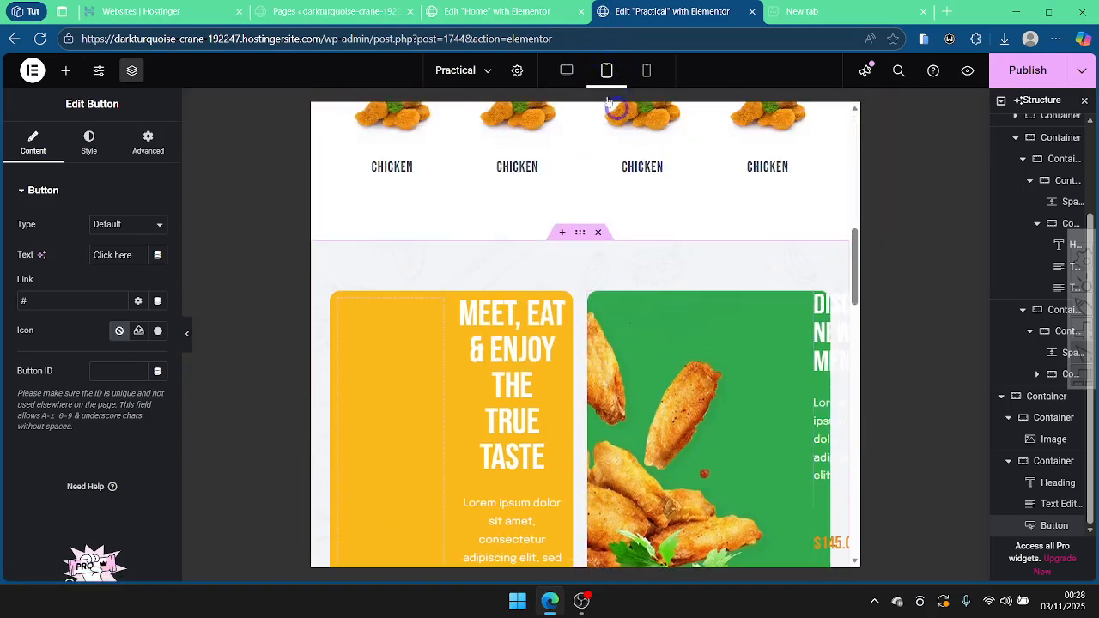
# Step: Examine the Home page's sections in the Tablet Portrait and Mobile Portrait views as a responsive reference
pyautogui.click(507, 9)
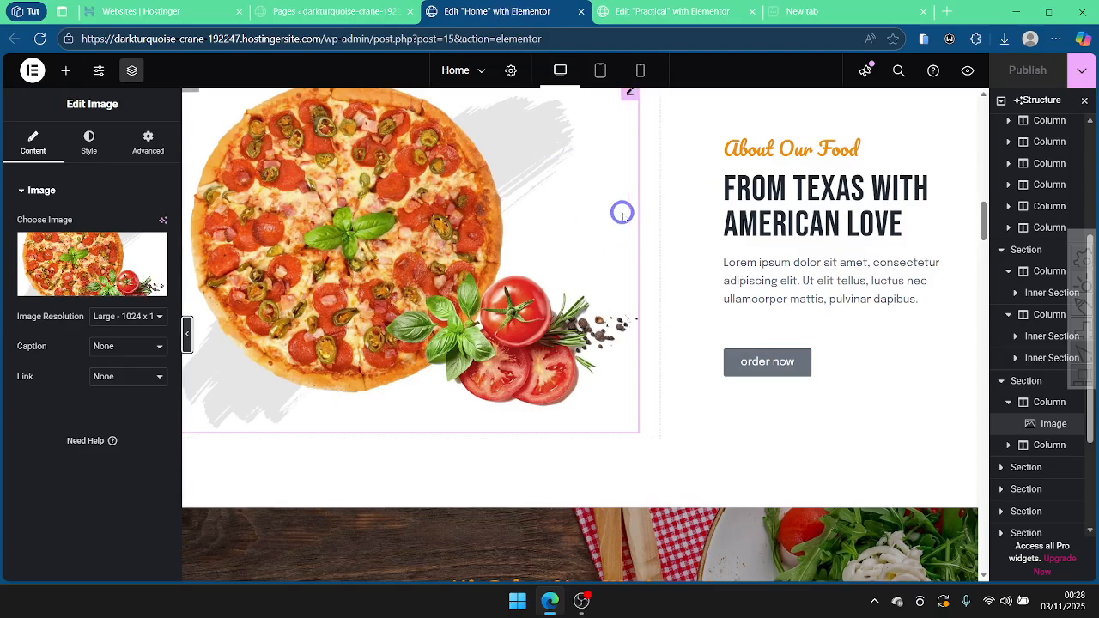
pyautogui.scroll(-4, 620, 212)
pyautogui.scroll(1, 612, 203)
pyautogui.click(600, 70)
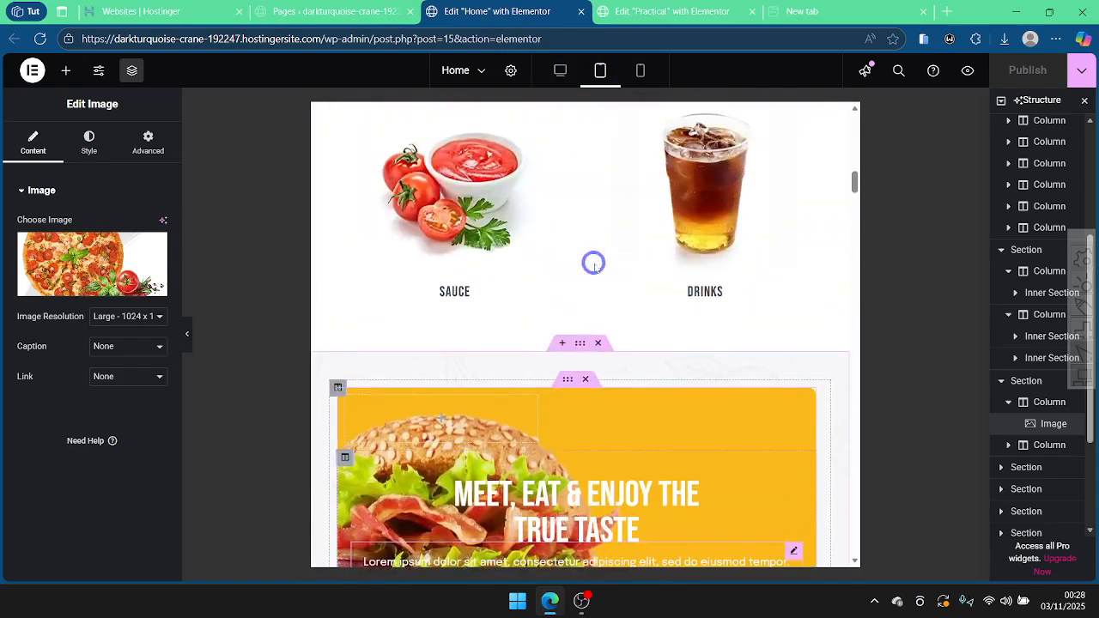
pyautogui.click(642, 70)
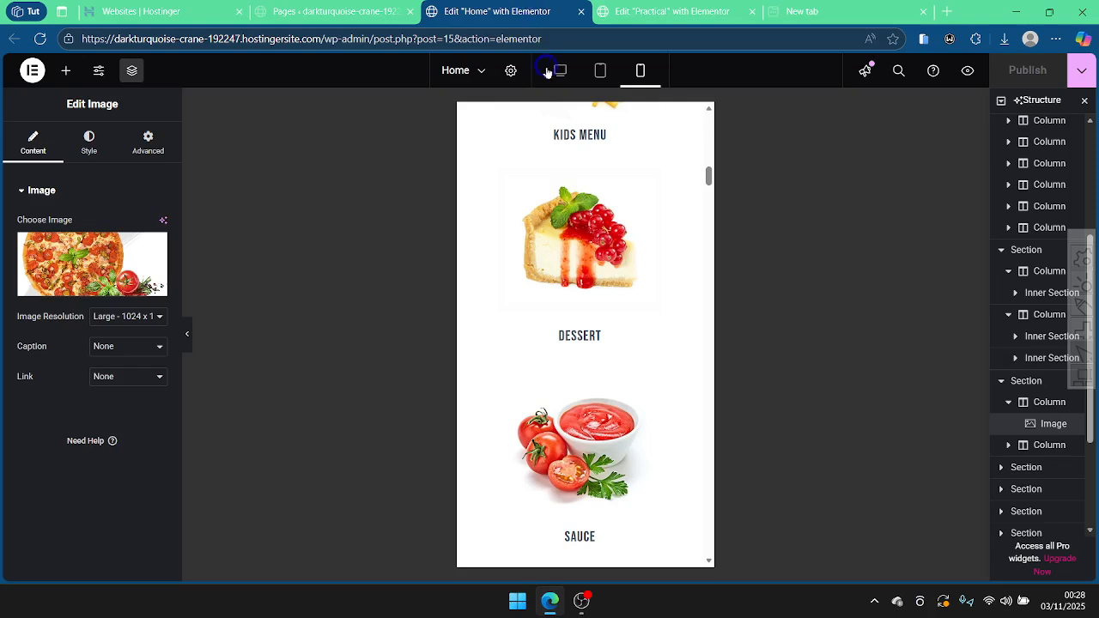
# Step: Return to the Practical page and set the yellow burger card container's width to 100% in the tablet view
pyautogui.click(660, 7)
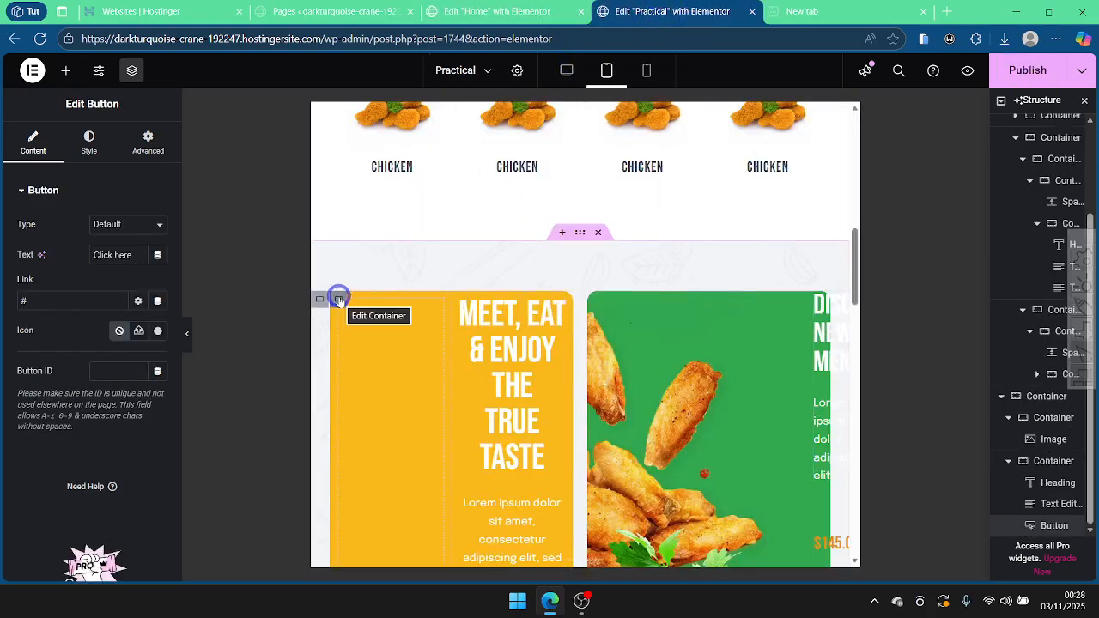
pyautogui.scroll(-3, 709, 351)
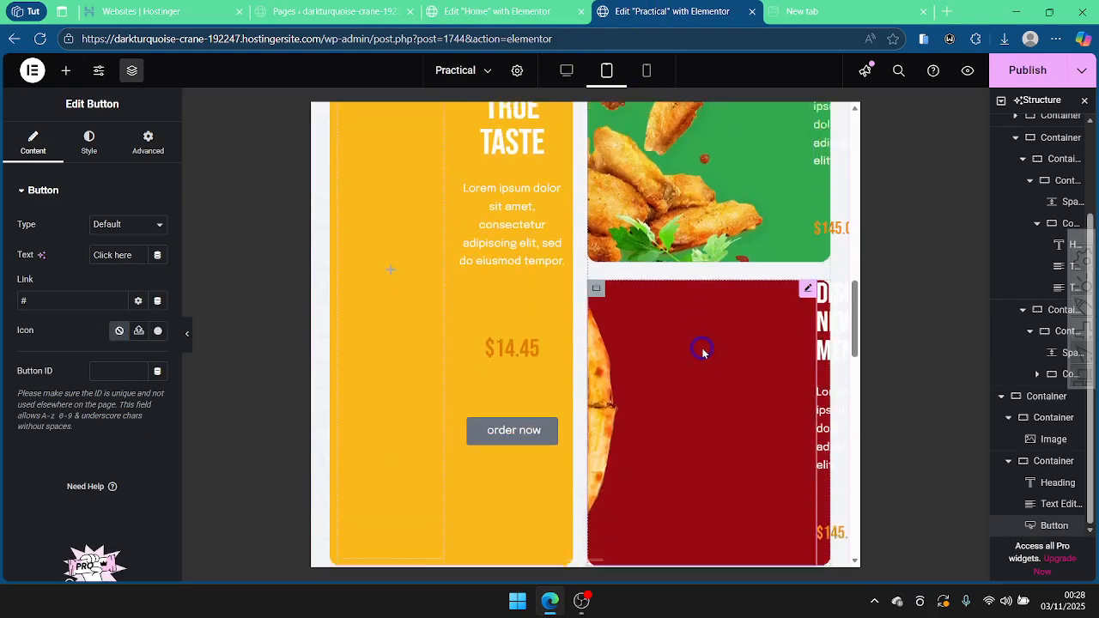
pyautogui.scroll(2, 702, 351)
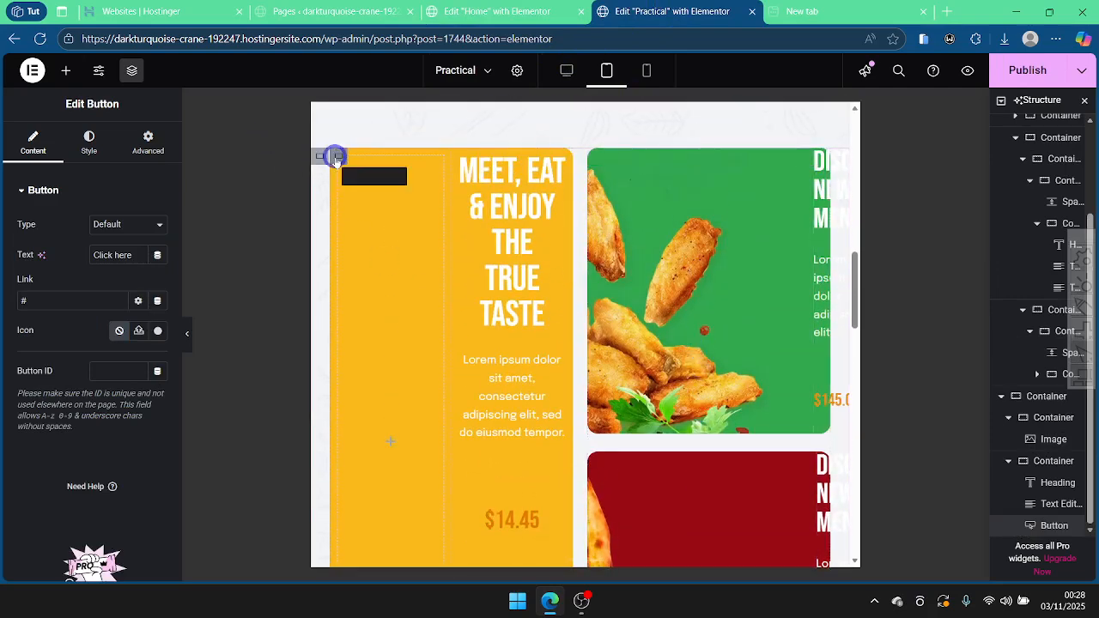
pyautogui.click(361, 168)
pyautogui.click(92, 142)
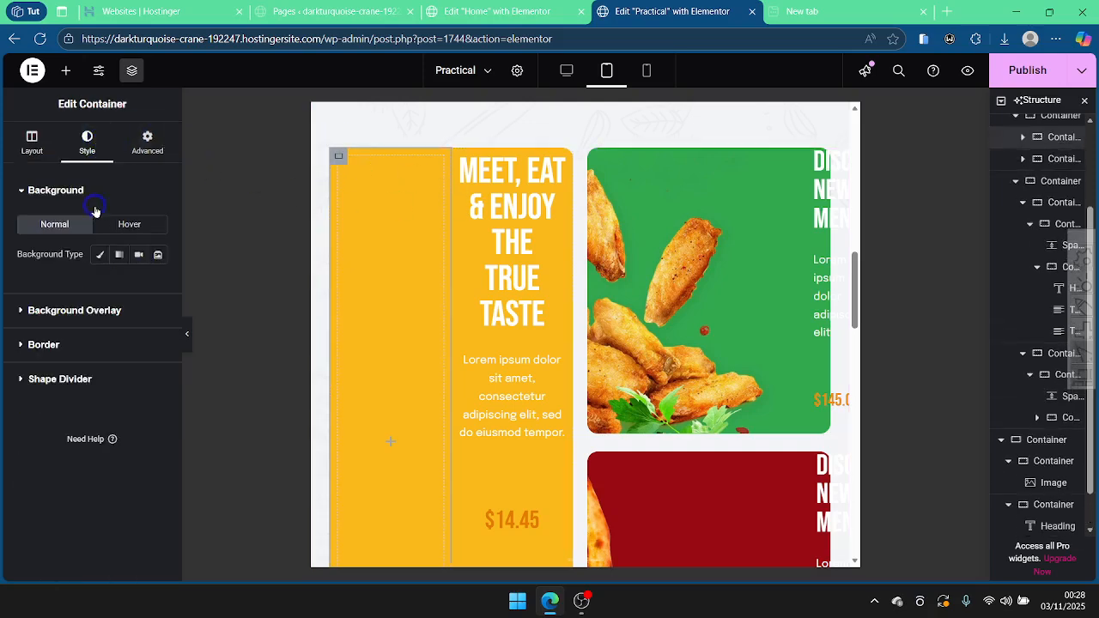
pyautogui.click(1040, 158)
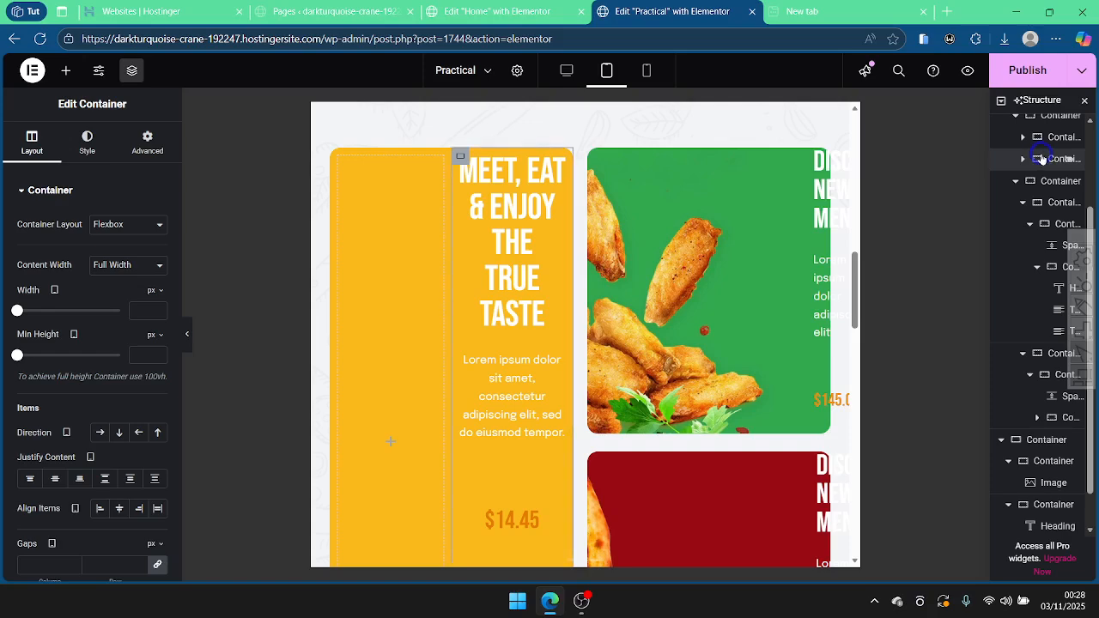
pyautogui.click(1043, 118)
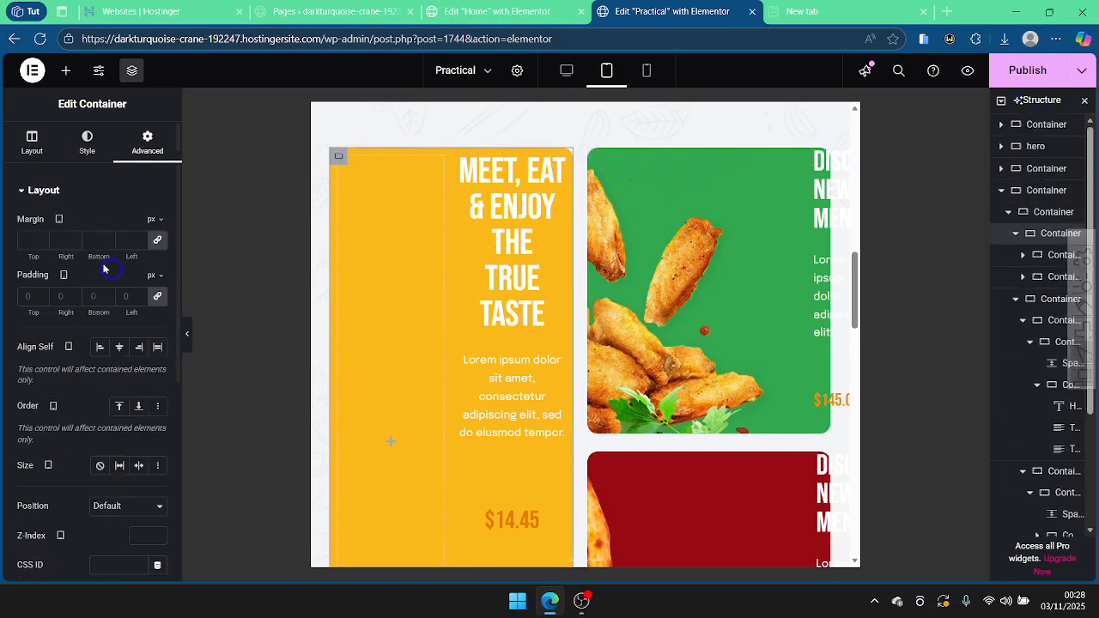
pyautogui.click(82, 135)
pyautogui.click(58, 143)
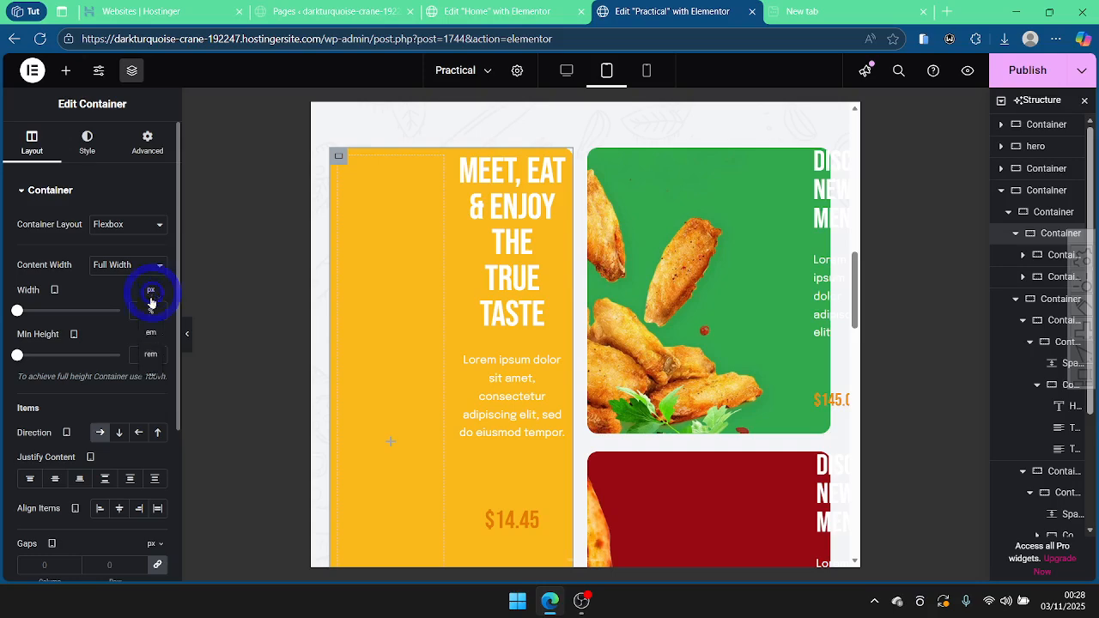
pyautogui.click(150, 314)
pyautogui.click(139, 315)
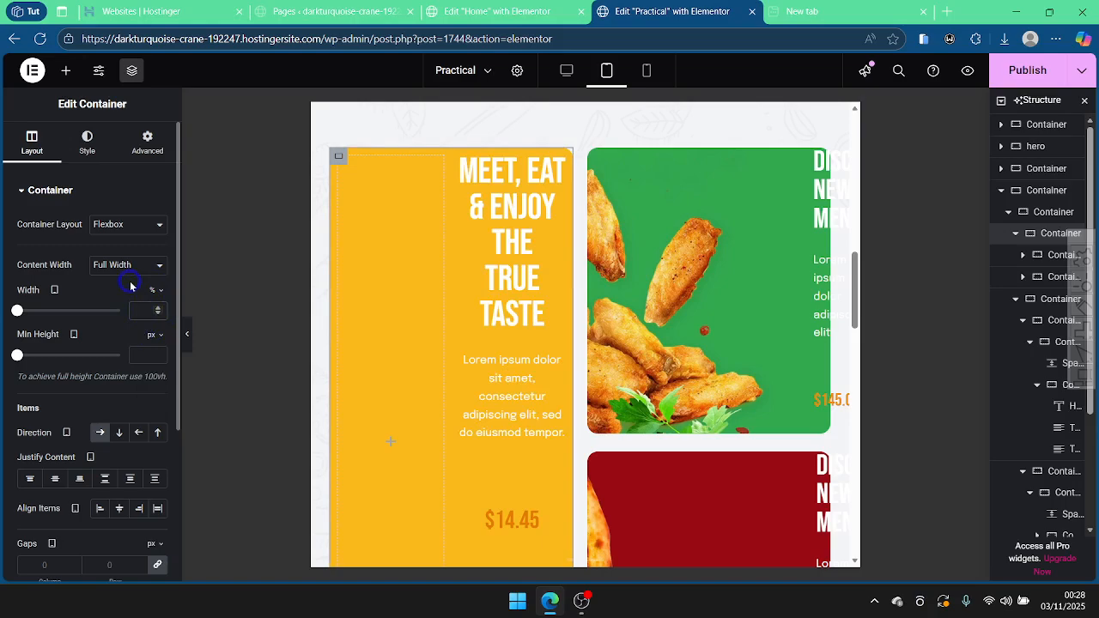
pyautogui.write('100')
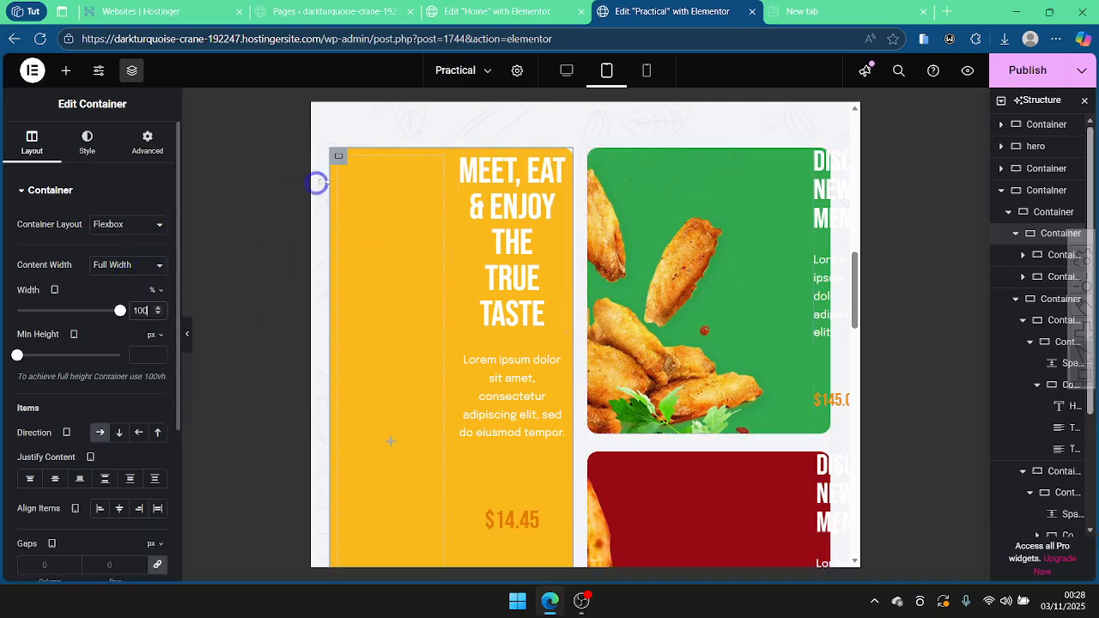
# Step: Stack the food cards by setting their parent container's direction to vertical column in the tablet view
pyautogui.click(1041, 215)
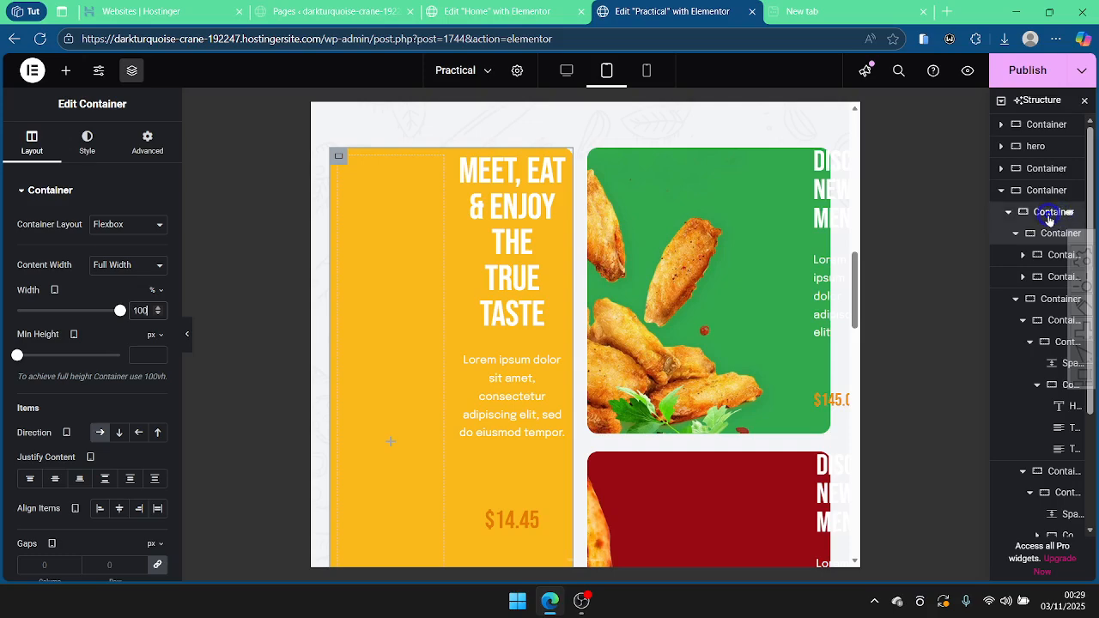
pyautogui.click(1048, 217)
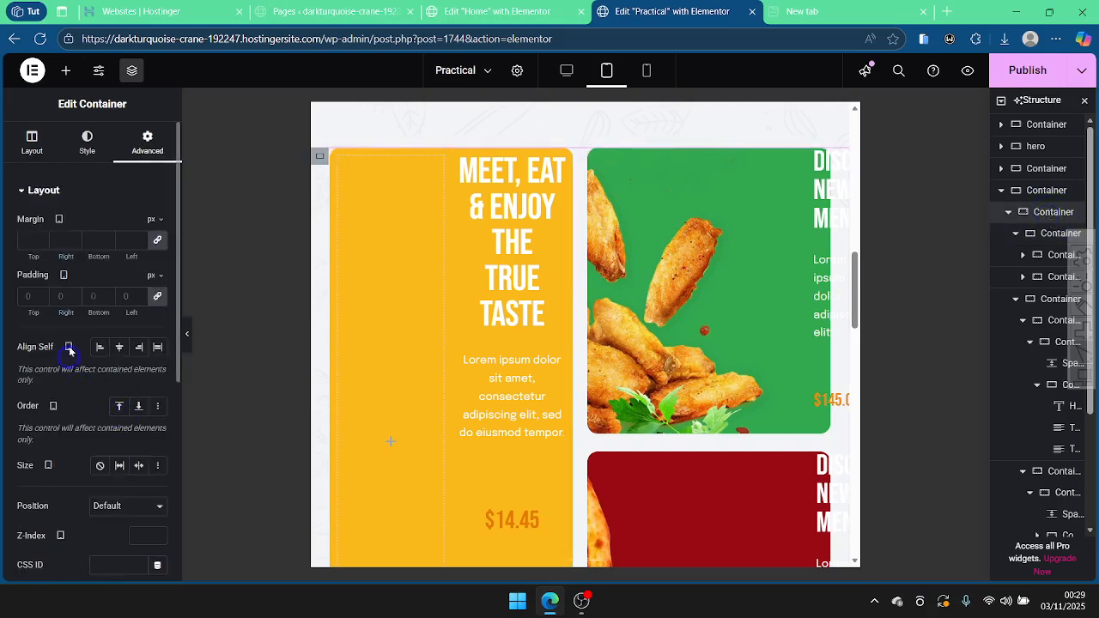
pyautogui.click(17, 157)
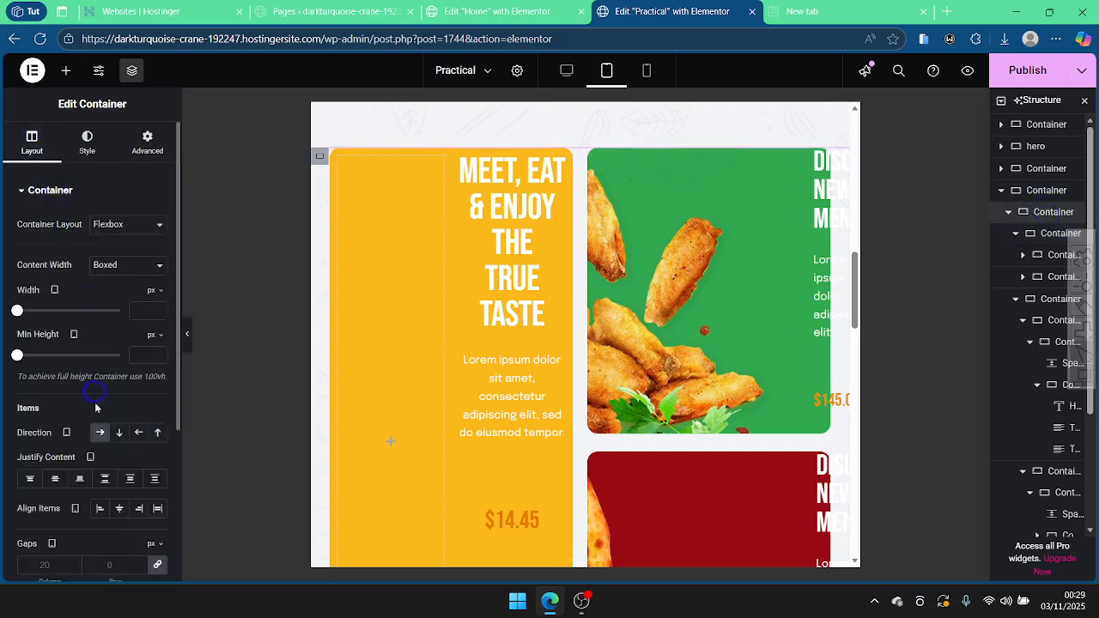
pyautogui.click(108, 431)
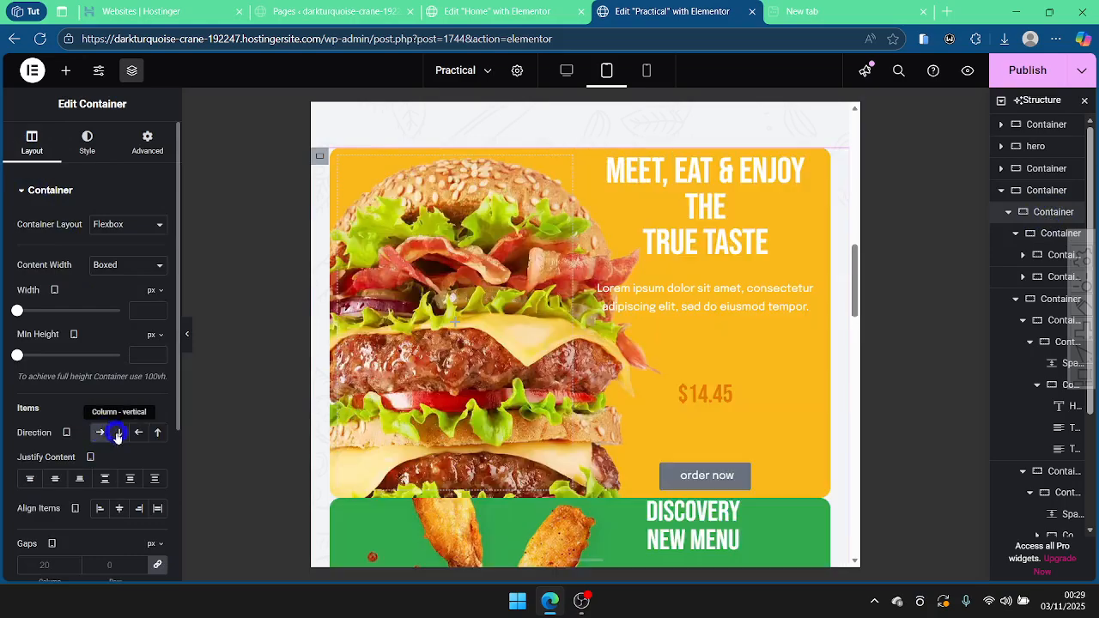
pyautogui.scroll(-5, 550, 389)
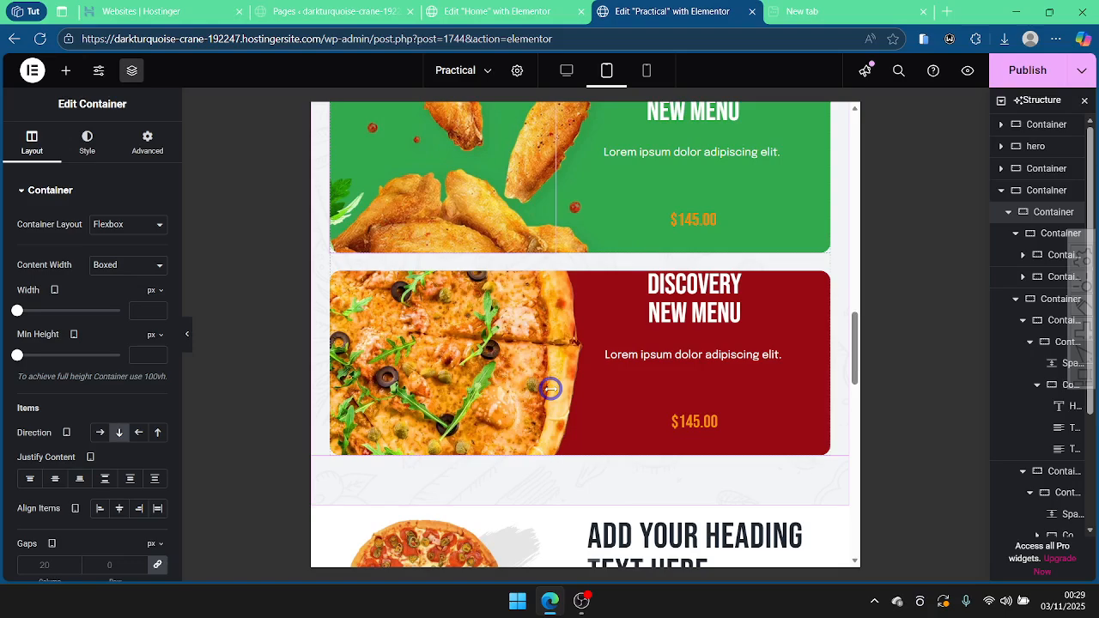
pyautogui.scroll(3, 549, 389)
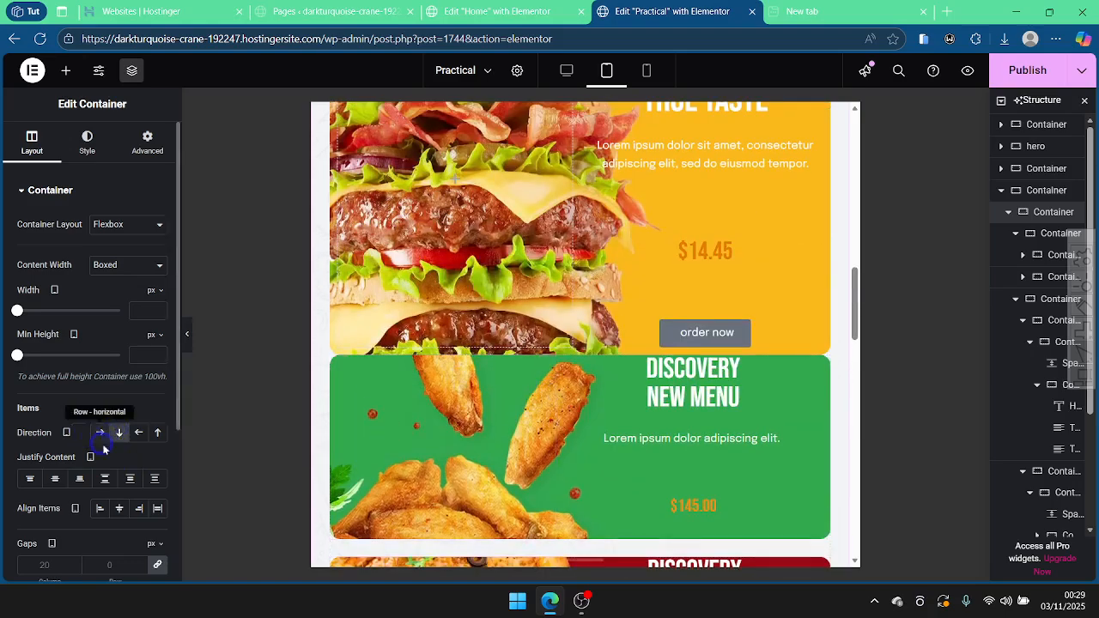
# Step: Set the food cards' parent container column and row gaps to 20 px in the tablet view
pyautogui.scroll(-2, 97, 497)
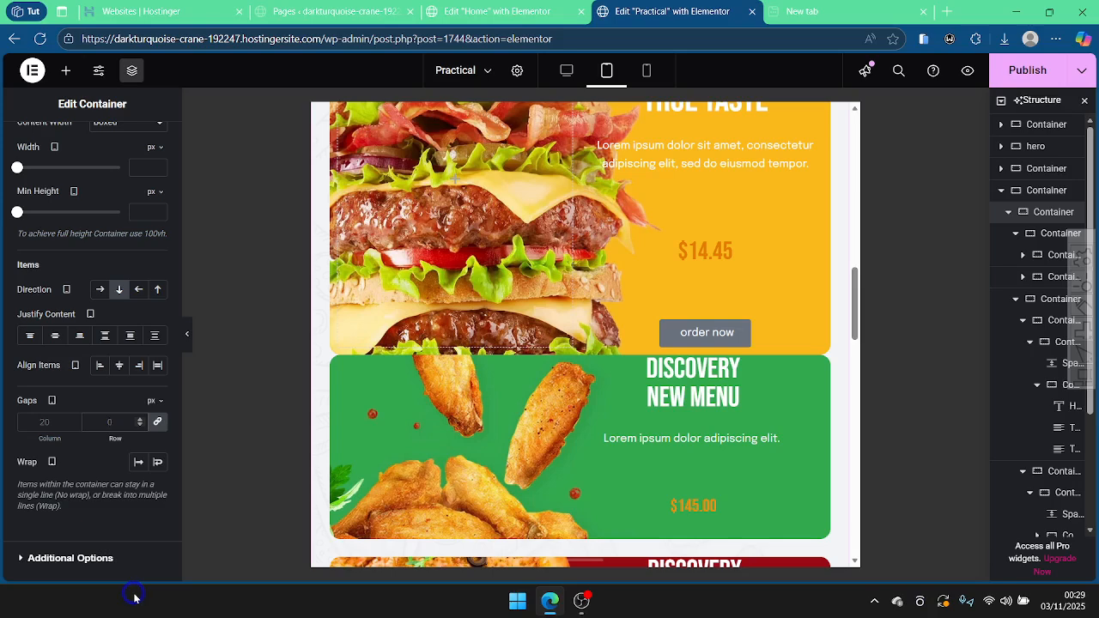
pyautogui.write('20')
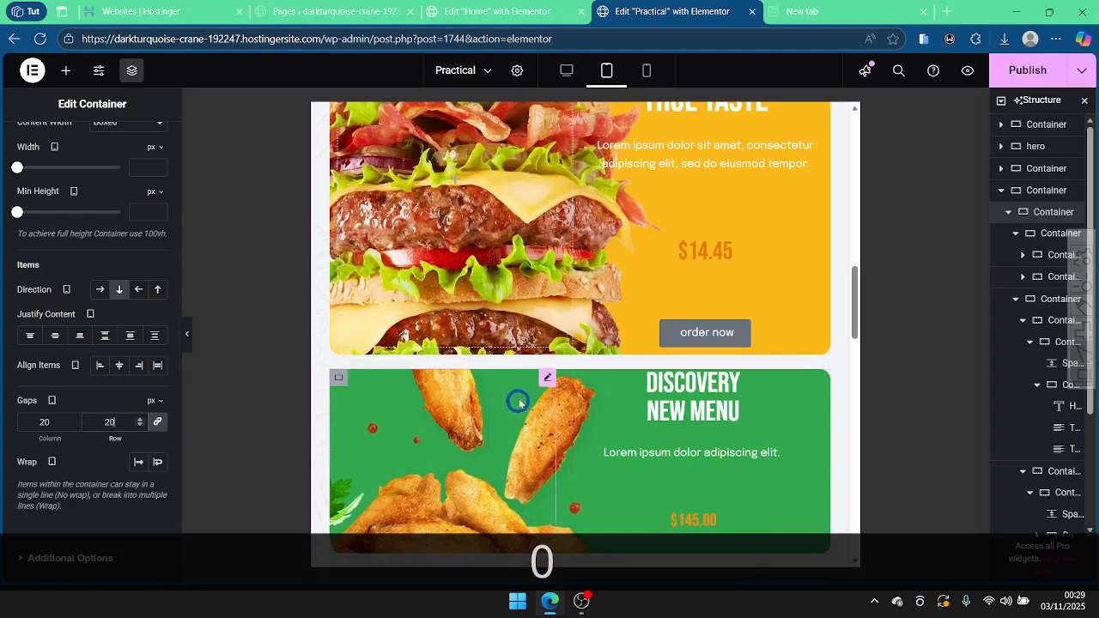
pyautogui.scroll(-3, 510, 422)
pyautogui.scroll(10, 525, 365)
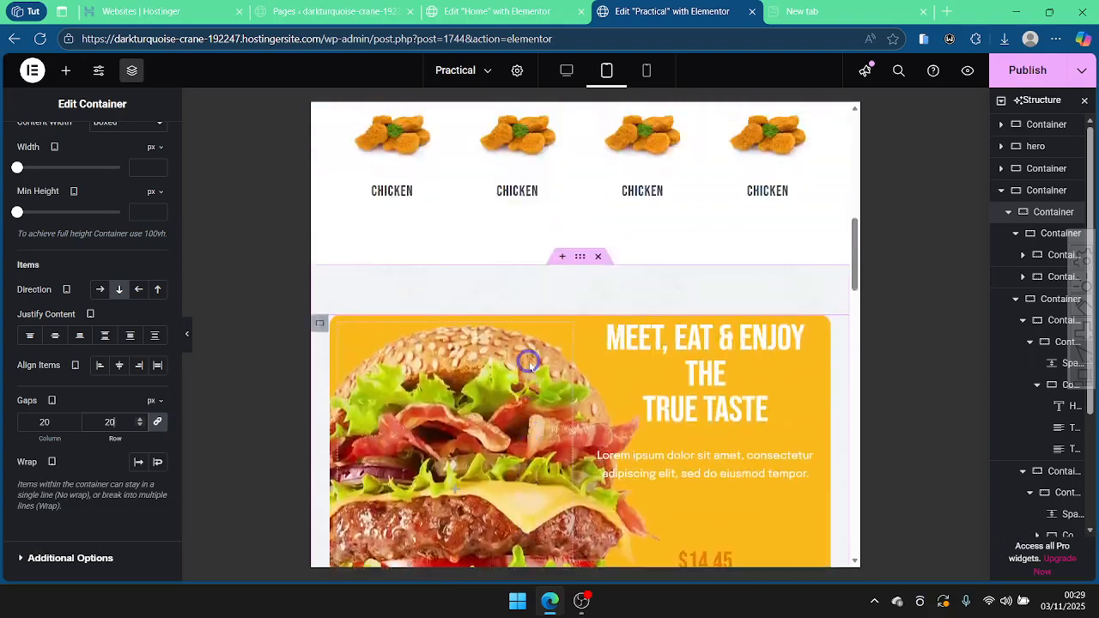
pyautogui.scroll(-4, 524, 369)
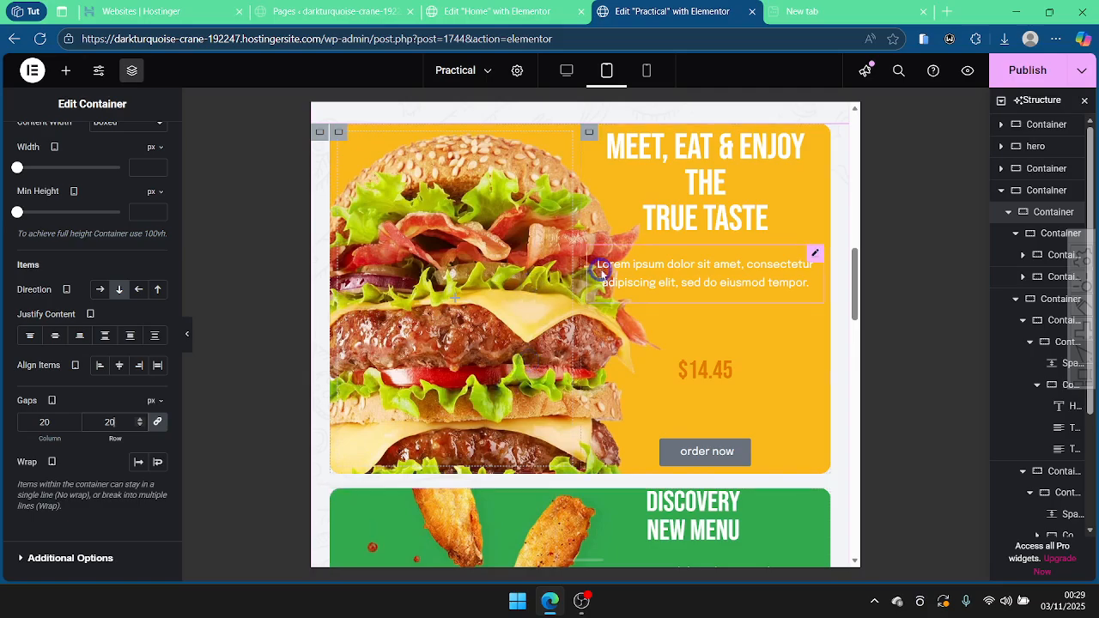
# Step: Review the rest of the Practical page in the tablet view and its sections in the Mobile Portrait view
pyautogui.scroll(-5, 615, 256)
pyautogui.scroll(-20, 615, 256)
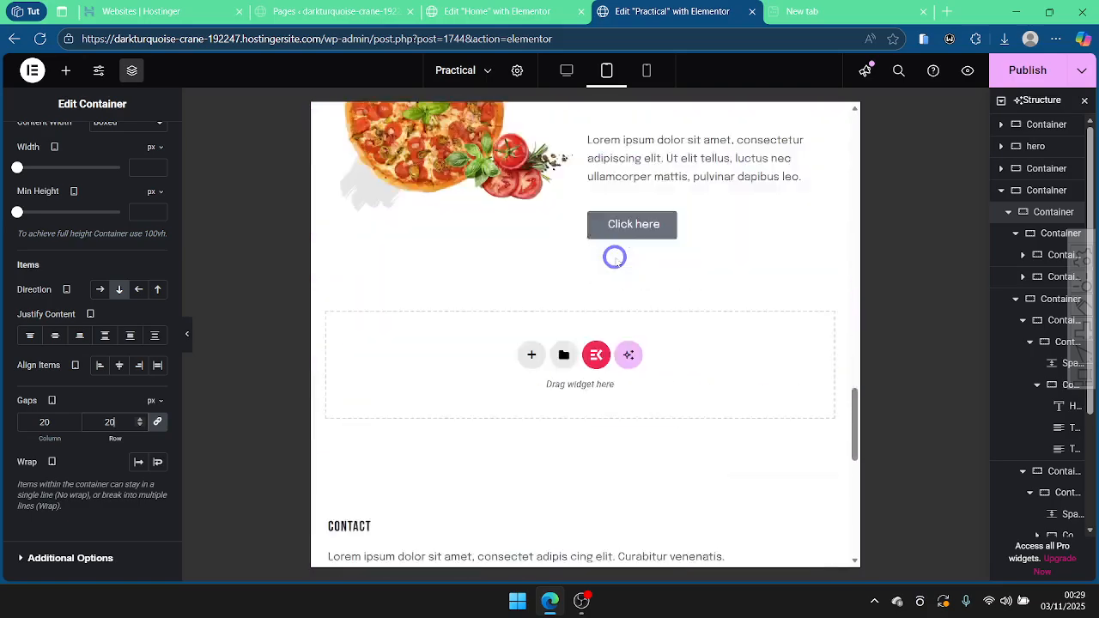
pyautogui.scroll(18, 614, 256)
pyautogui.scroll(10, 615, 256)
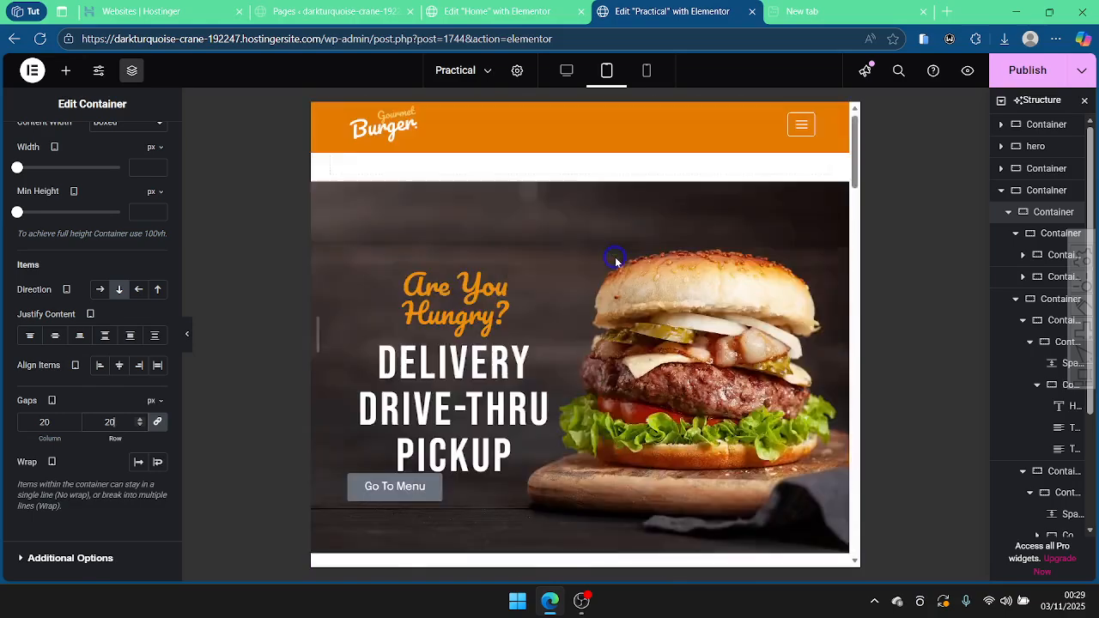
pyautogui.click(646, 75)
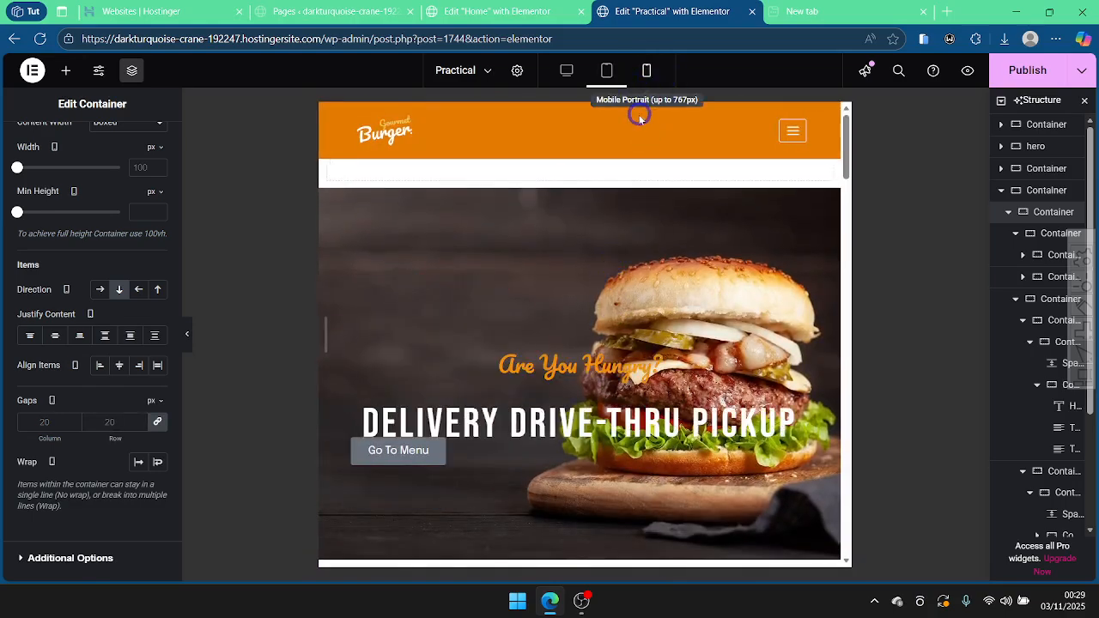
pyautogui.scroll(-5, 635, 262)
pyautogui.scroll(-10, 644, 270)
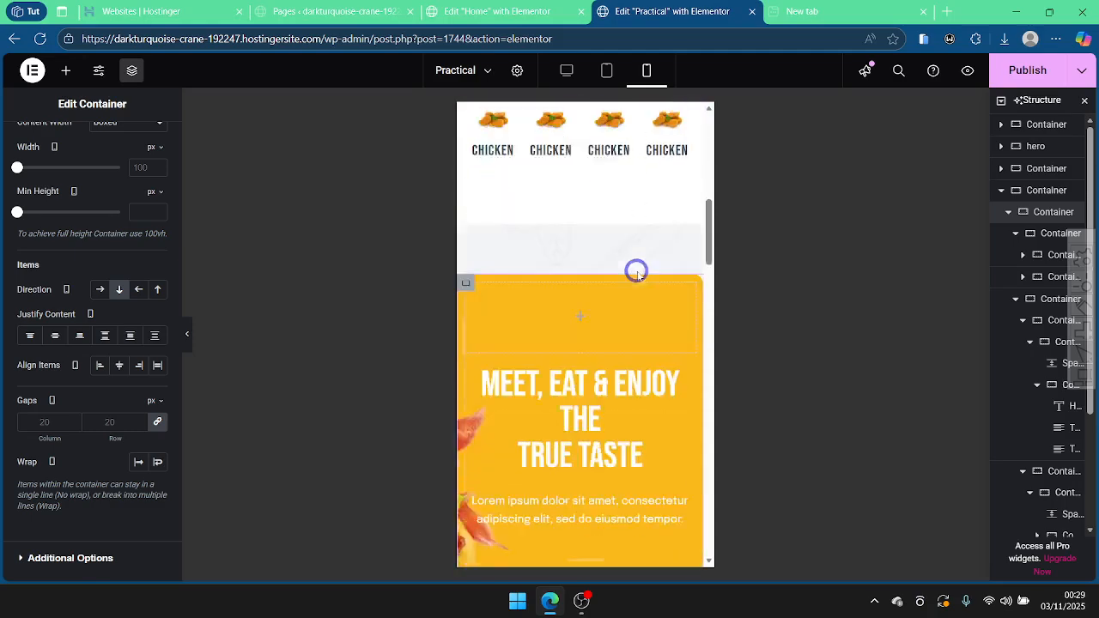
pyautogui.scroll(-6, 624, 233)
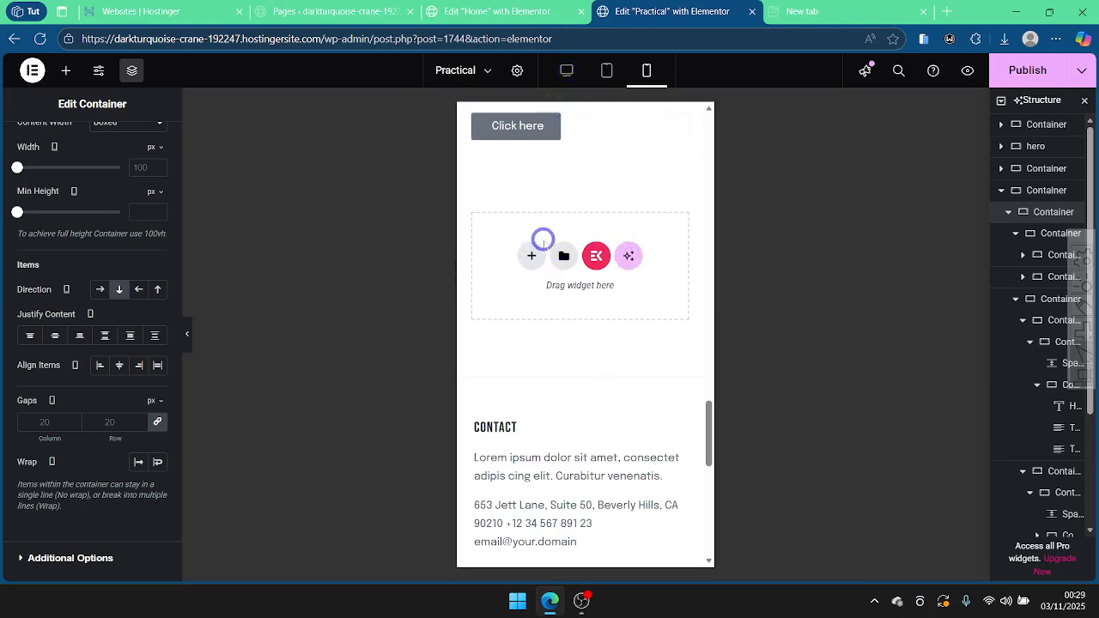
pyautogui.scroll(10, 539, 214)
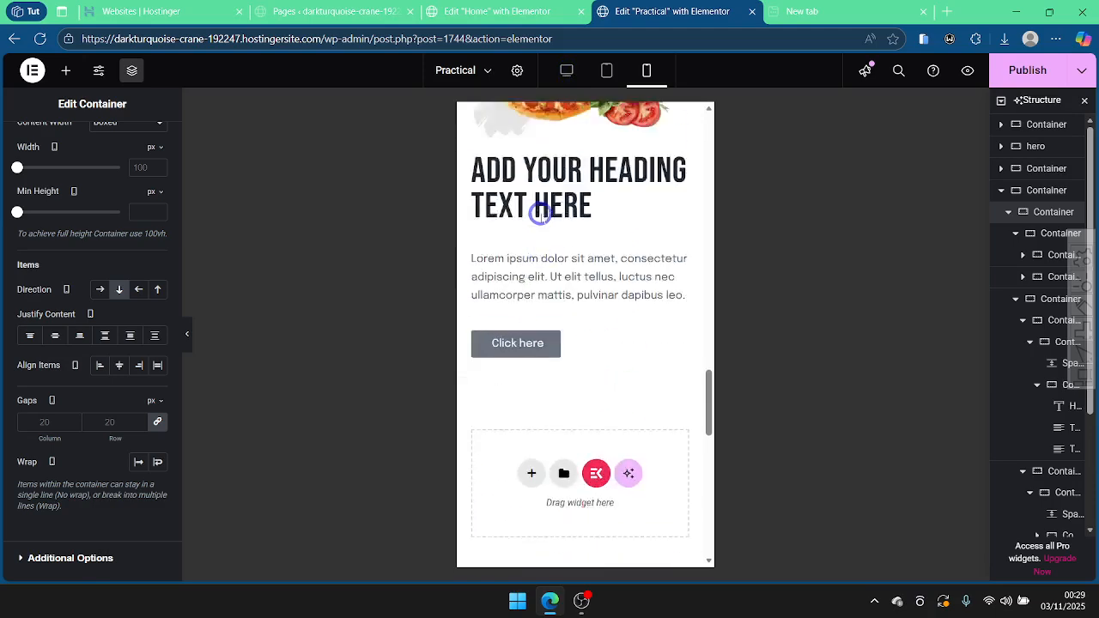
pyautogui.scroll(2, 595, 295)
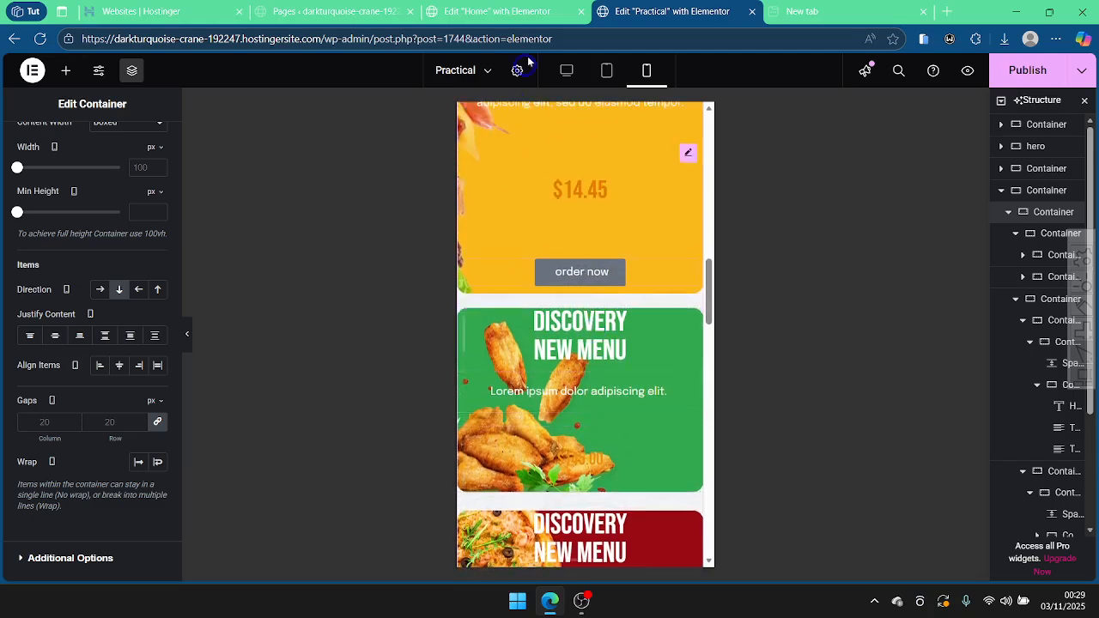
# Step: Examine the Home page's following sections, inspect the Clients Daily counter's settings, and return that page to the desktop view
pyautogui.click(496, 11)
pyautogui.scroll(-5, 600, 413)
pyautogui.scroll(-12, 599, 413)
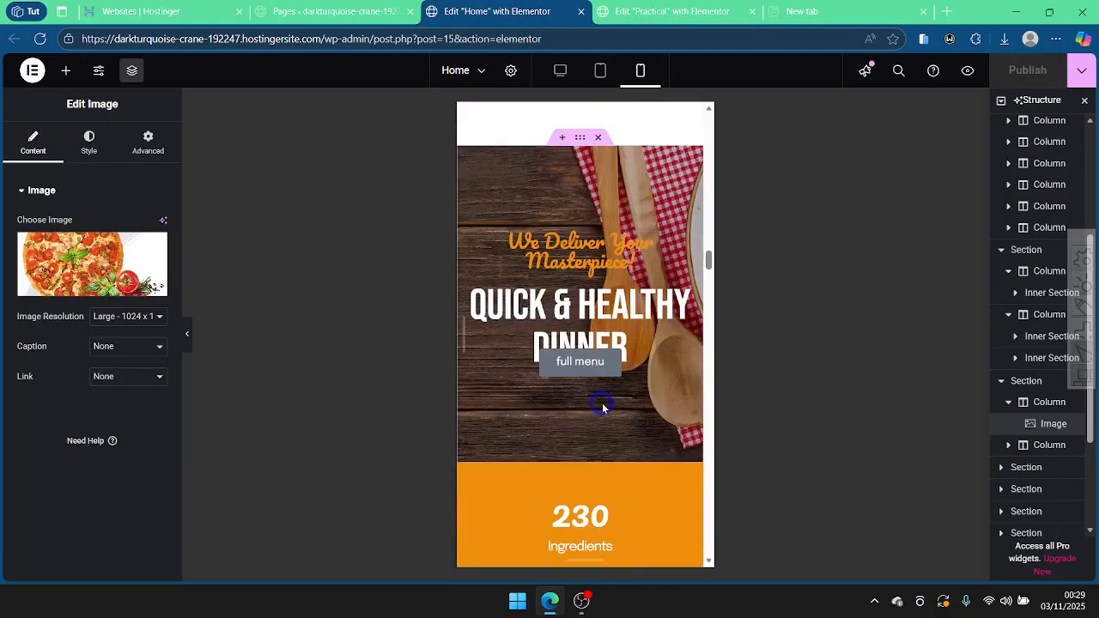
pyautogui.scroll(-3, 601, 403)
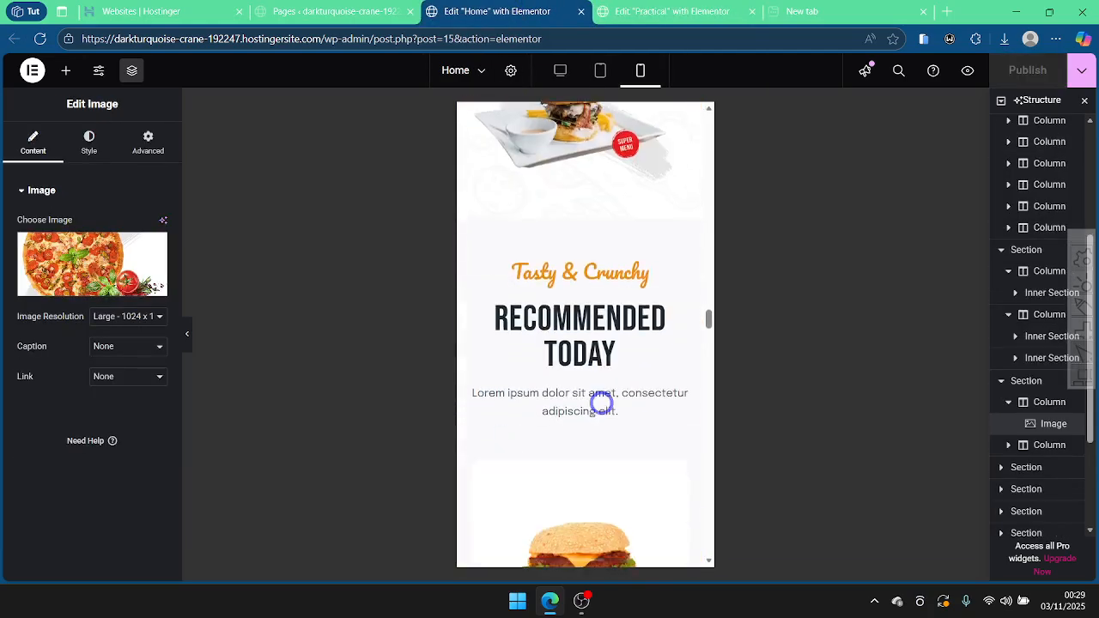
pyautogui.scroll(12, 601, 403)
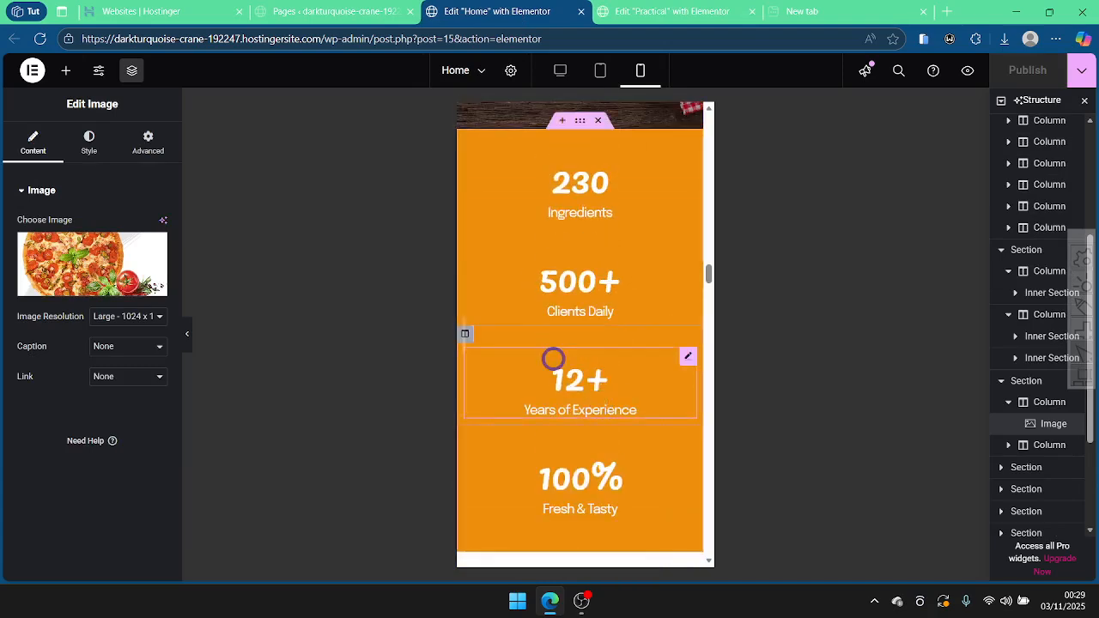
pyautogui.click(553, 303)
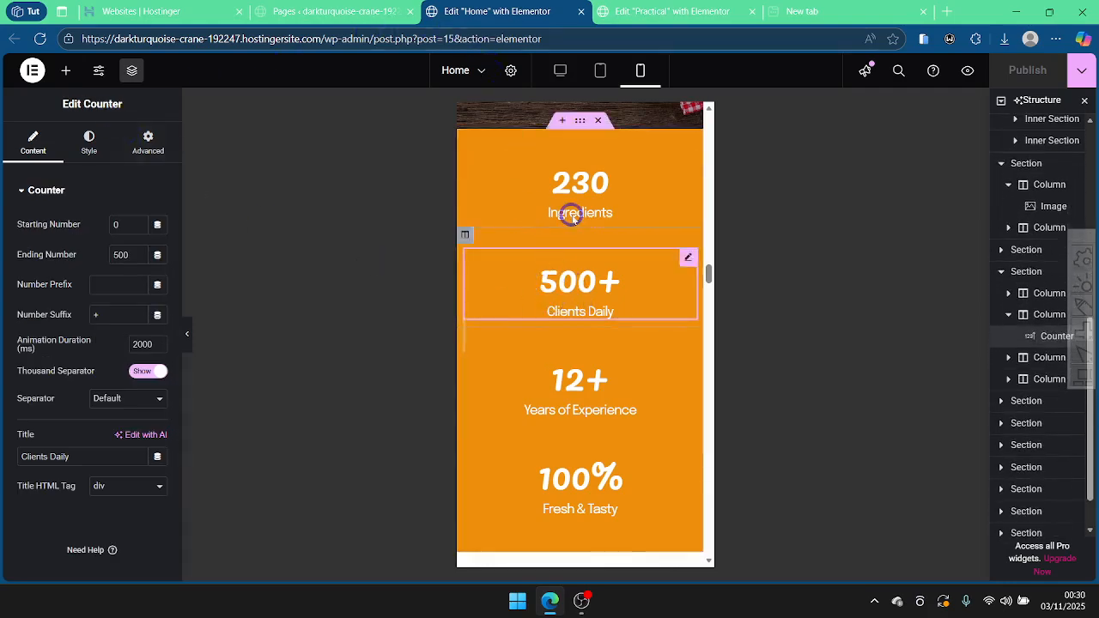
pyautogui.click(561, 72)
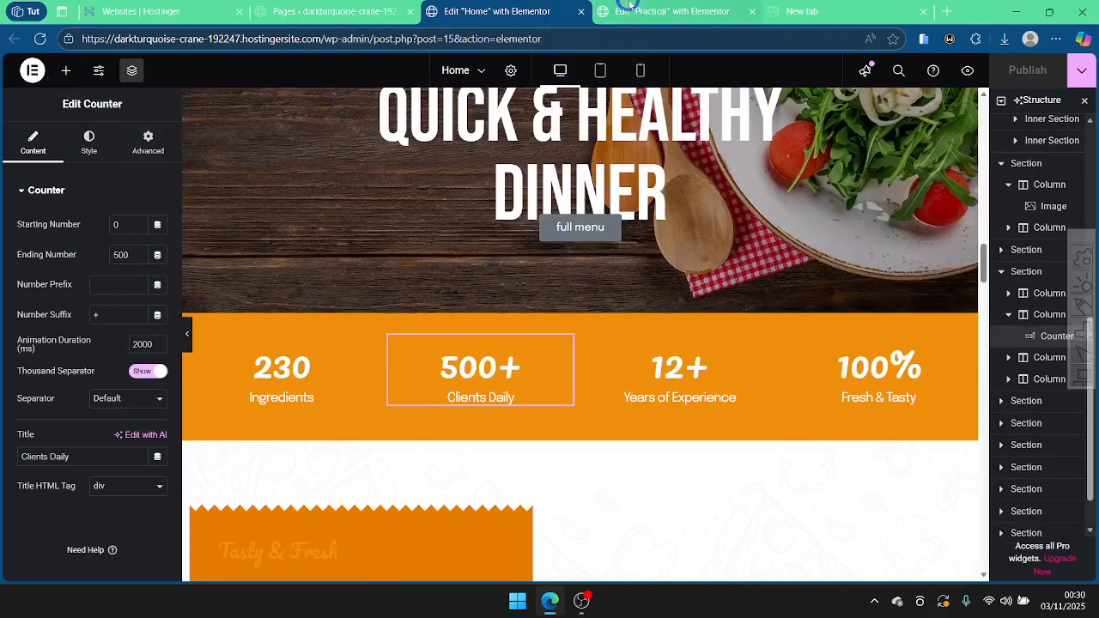
# Step: Switch to the Practical page, search the widgets for "cou", and add a Counter below the price in the green food card
pyautogui.click(661, 11)
pyautogui.click(65, 71)
pyautogui.click(91, 170)
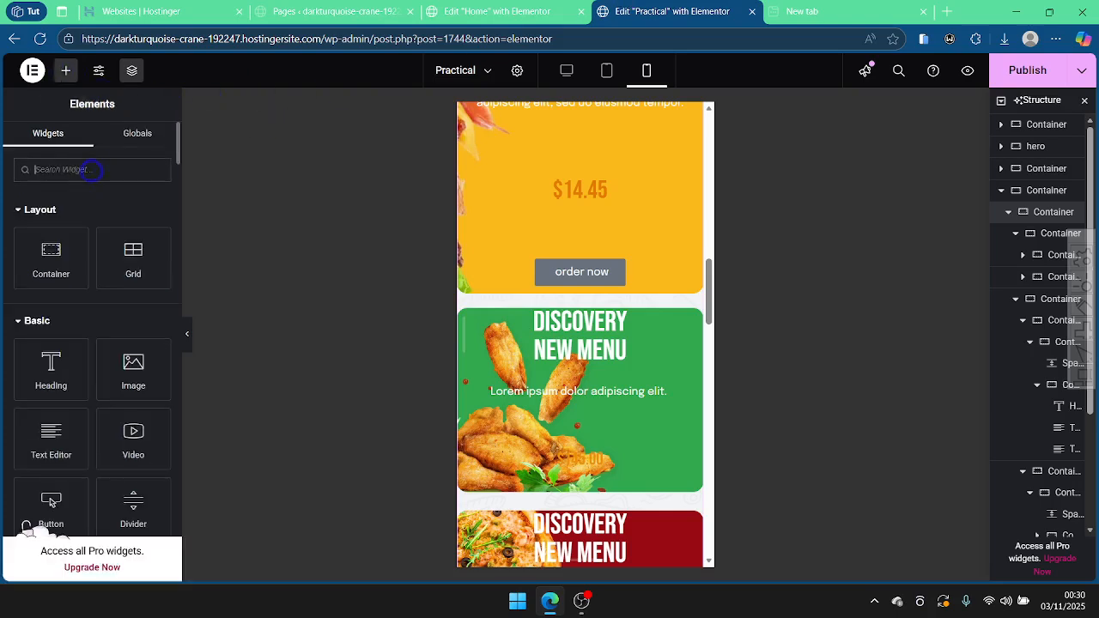
pyautogui.write('cou')
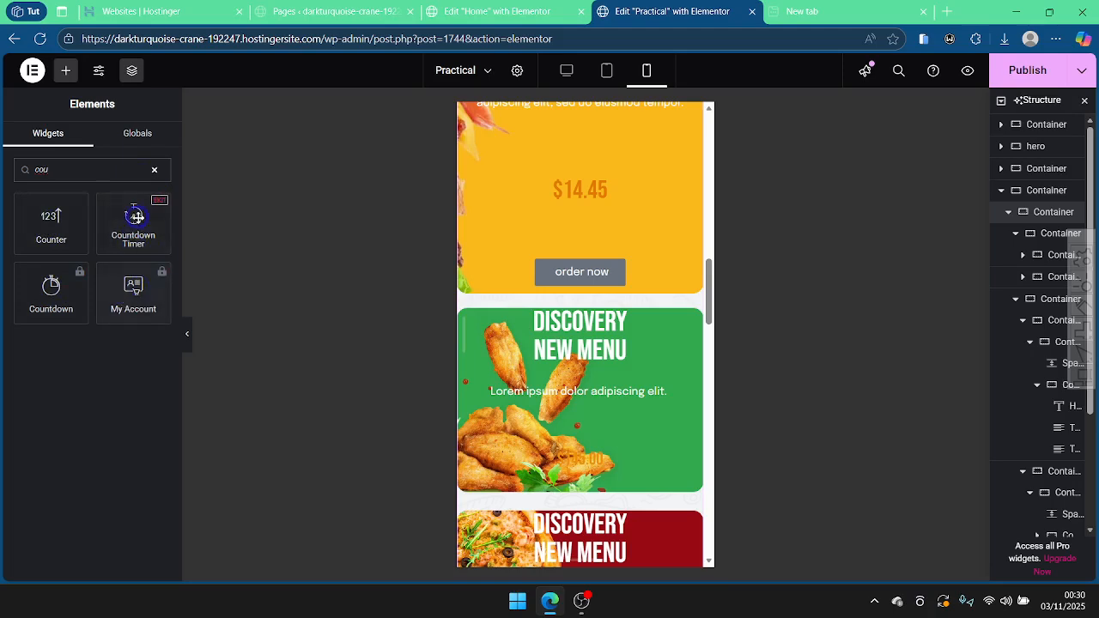
pyautogui.moveTo(51, 221); pyautogui.dragTo(577, 456)
# Step: Move the counter out of the food cards into the pizza section's container, above the pizza image
pyautogui.scroll(-3, 583, 422)
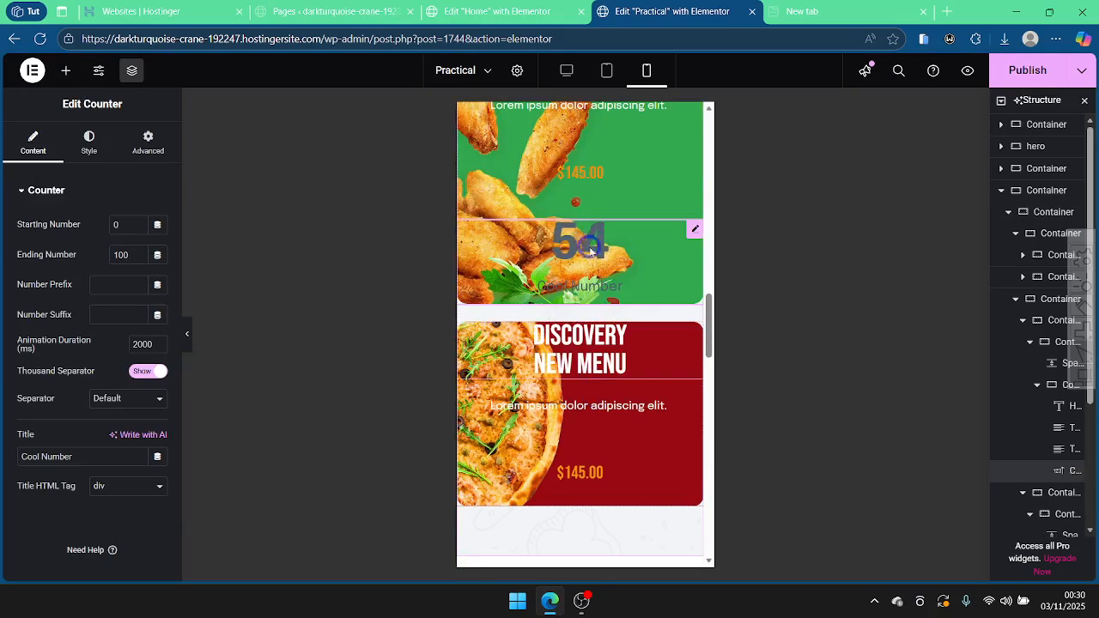
pyautogui.moveTo(580, 244); pyautogui.dragTo(574, 450)
pyautogui.scroll(-2, 576, 426)
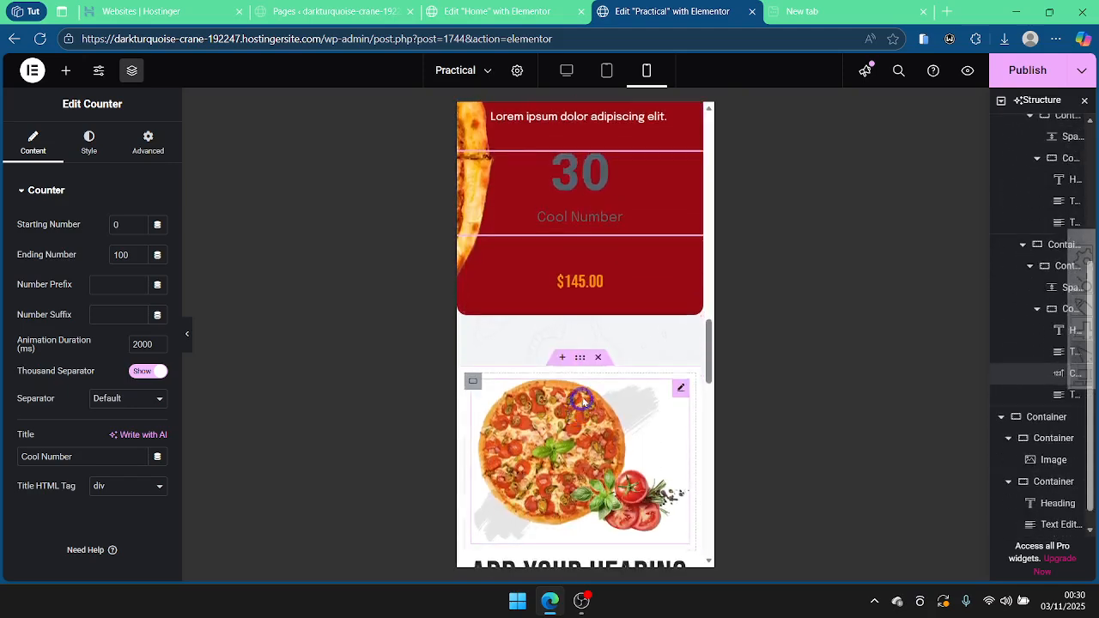
pyautogui.moveTo(569, 176); pyautogui.dragTo(554, 374)
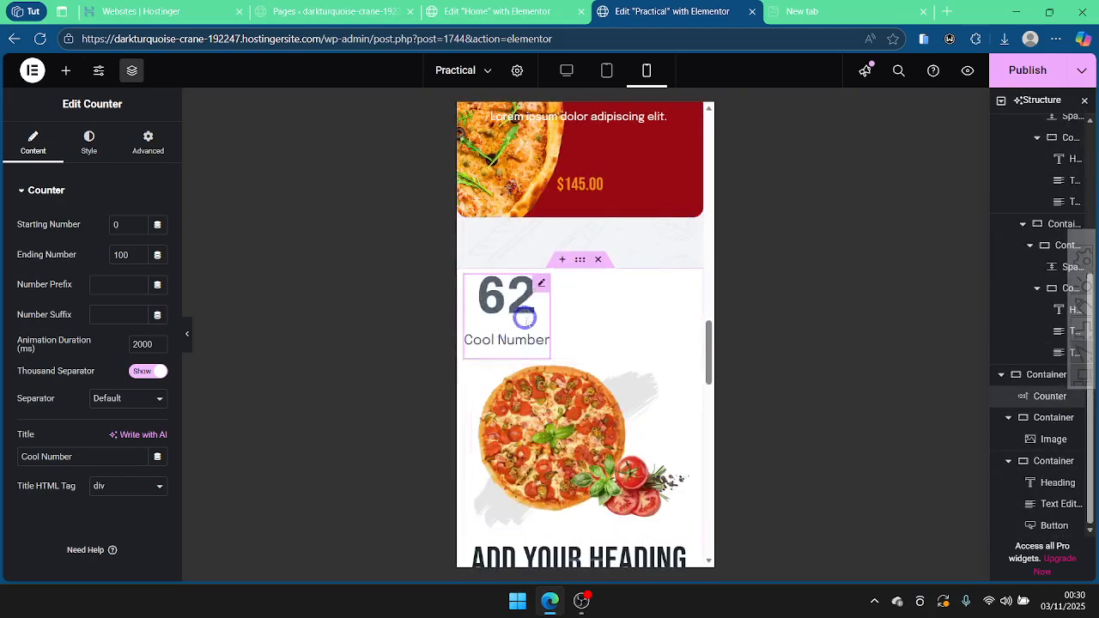
pyautogui.scroll(-3, 522, 311)
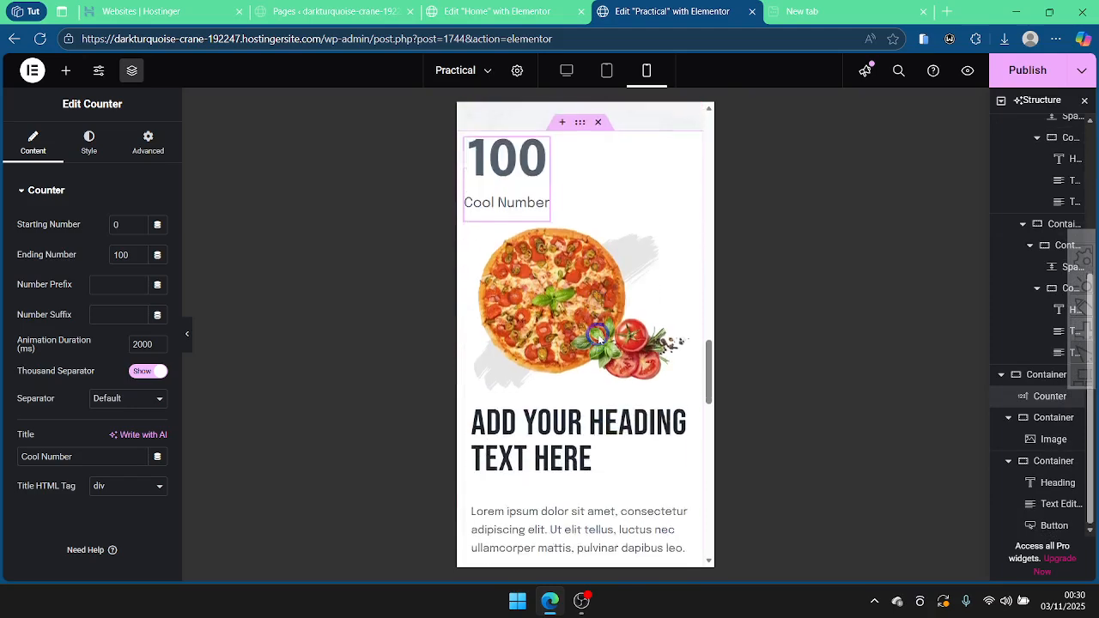
# Step: Insert a three-column grid above the pizza section and move the counter into it
pyautogui.scroll(4, 596, 335)
pyautogui.click(564, 331)
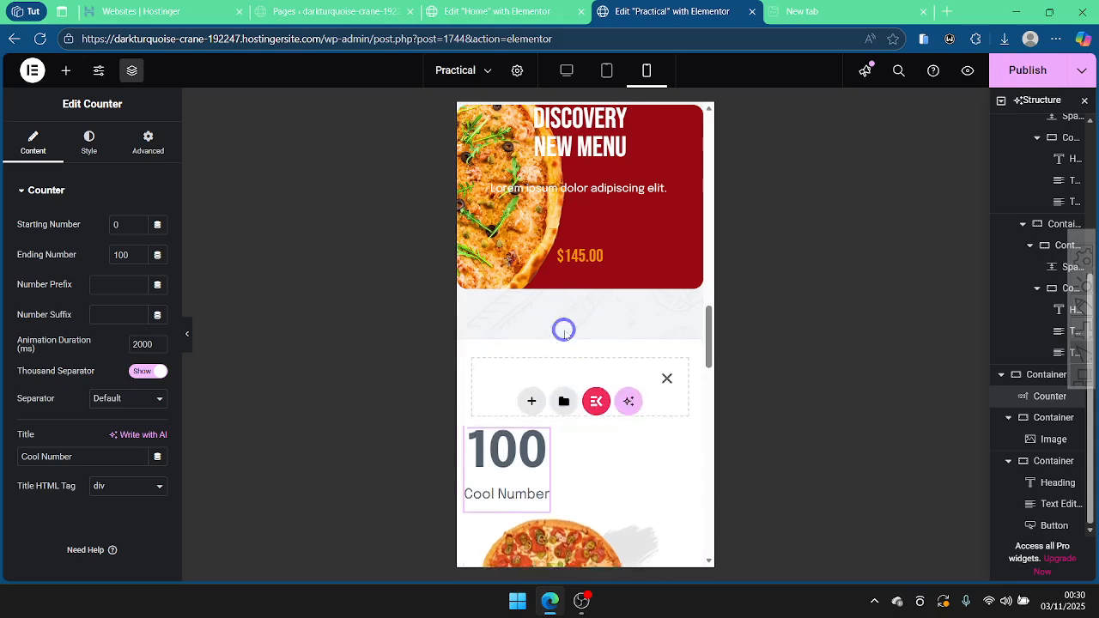
pyautogui.click(532, 404)
pyautogui.click(623, 416)
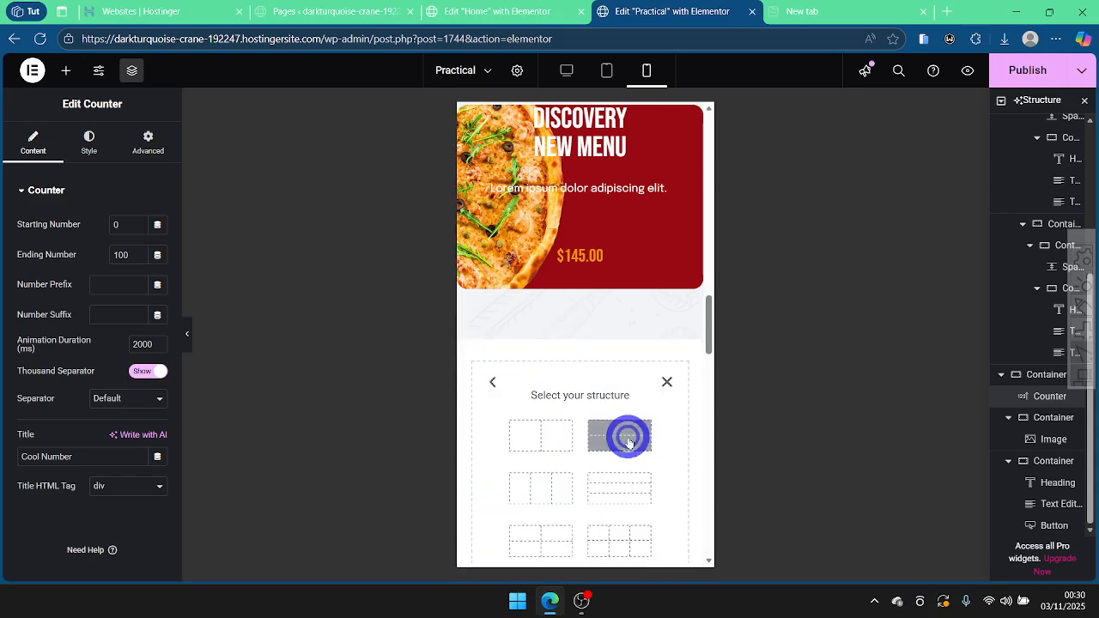
pyautogui.click(549, 500)
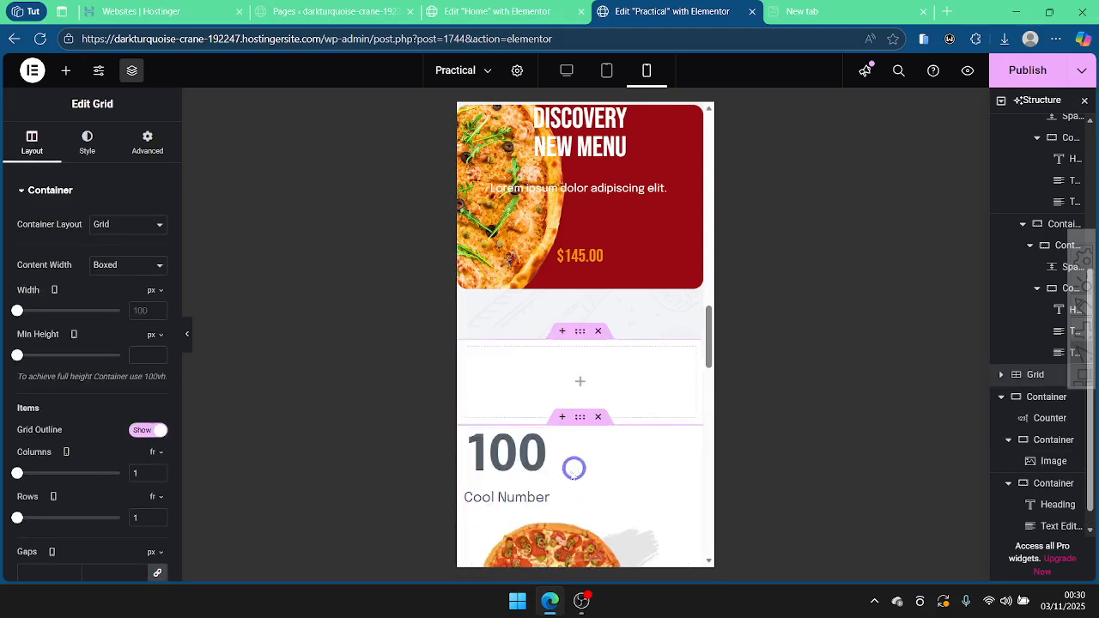
pyautogui.moveTo(518, 487); pyautogui.dragTo(527, 395)
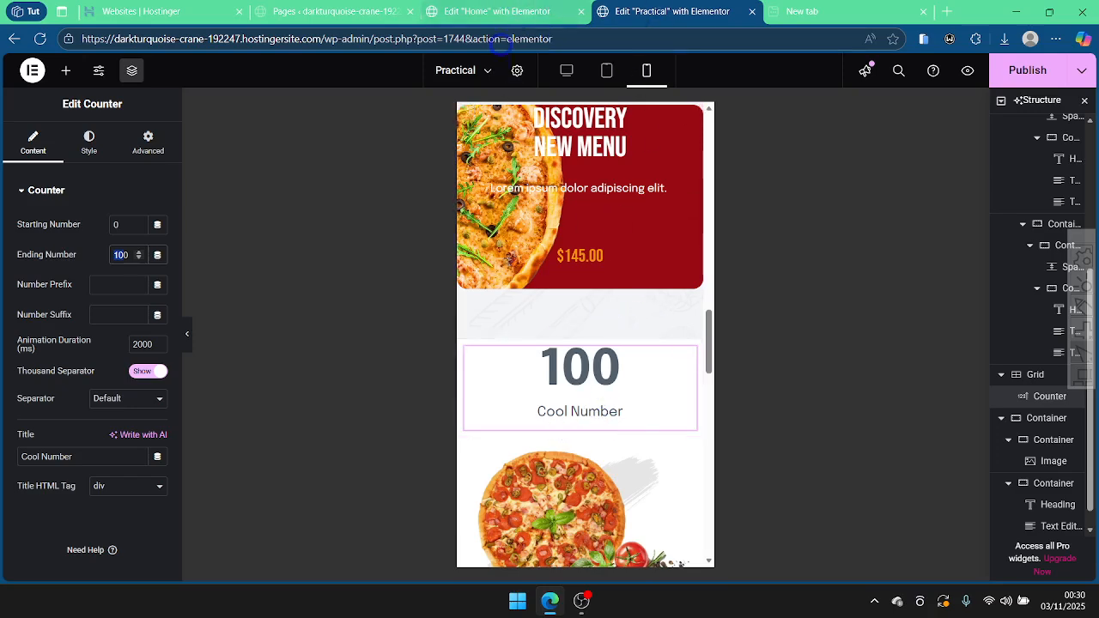
# Step: Look through the widget library and collapse its Basic, Pro, General and Link In Bio categories
pyautogui.scroll(5, 572, 171)
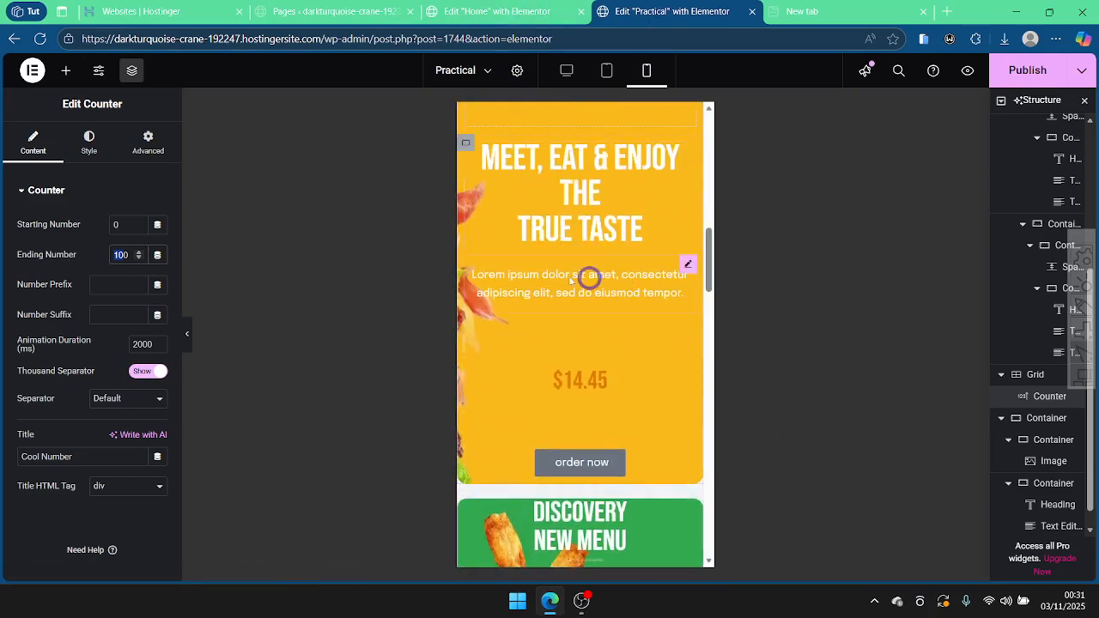
pyautogui.click(66, 70)
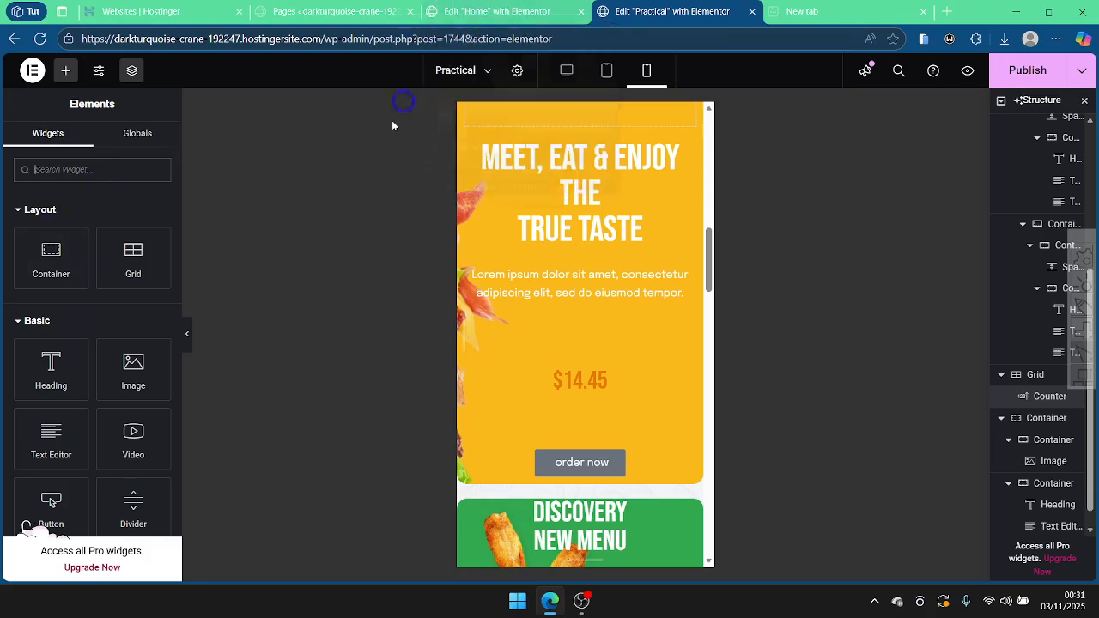
pyautogui.click(37, 321)
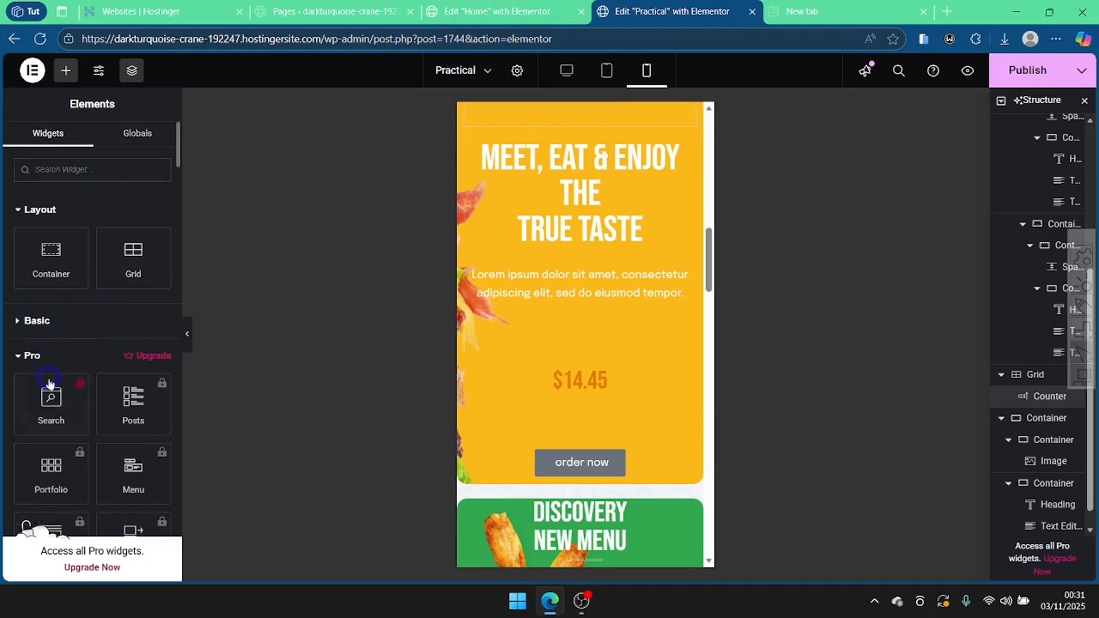
pyautogui.scroll(-2, 82, 337)
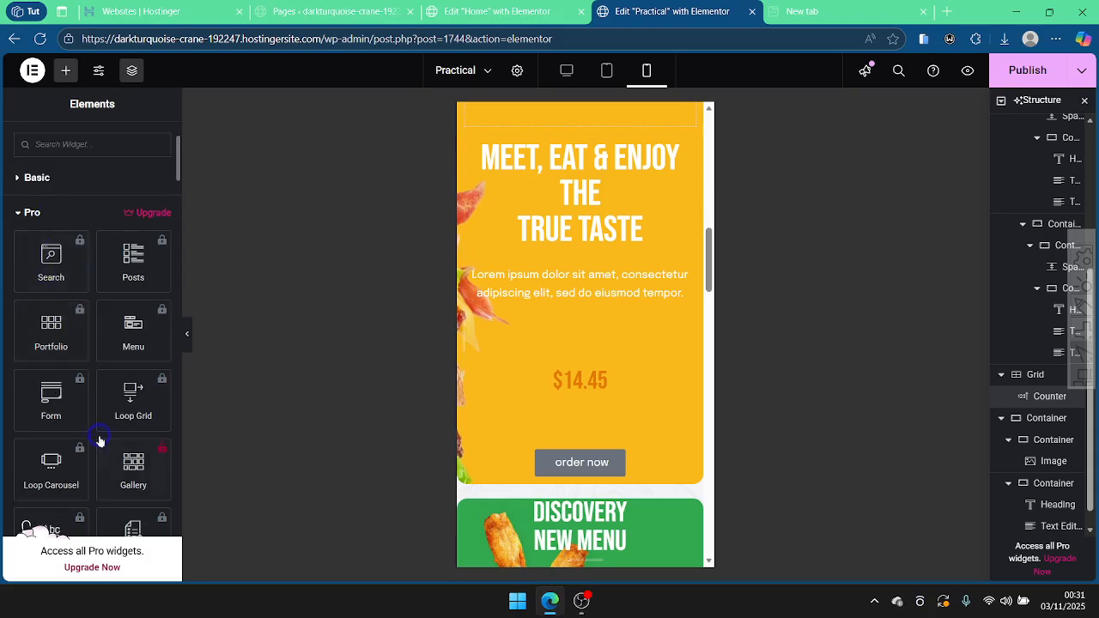
pyautogui.click(39, 177)
pyautogui.scroll(-3, 68, 388)
pyautogui.scroll(4, 68, 369)
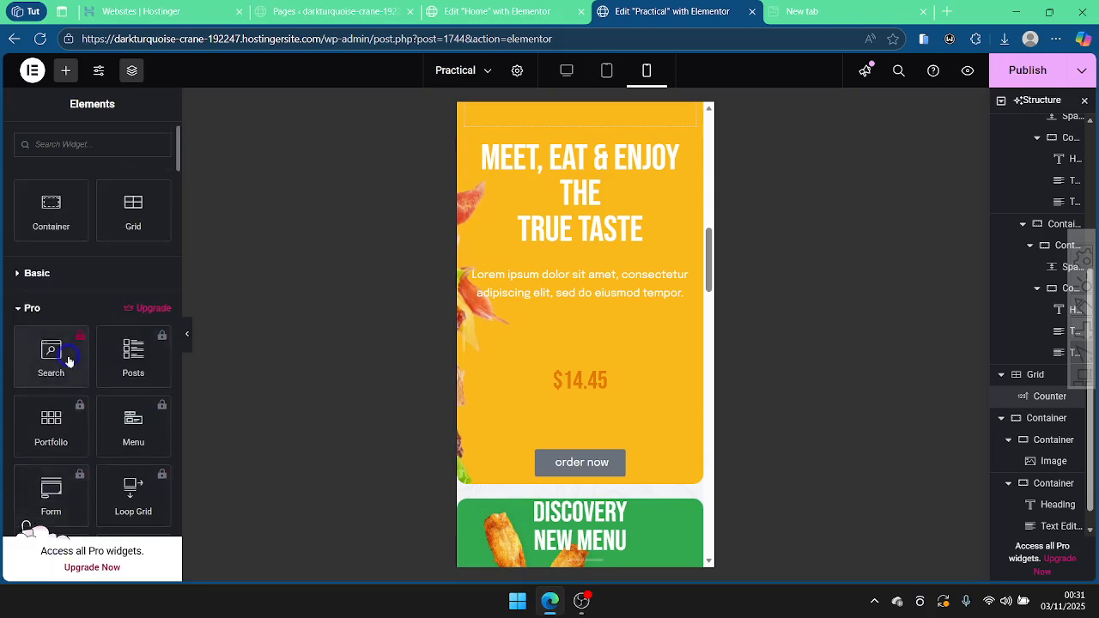
pyautogui.click(28, 310)
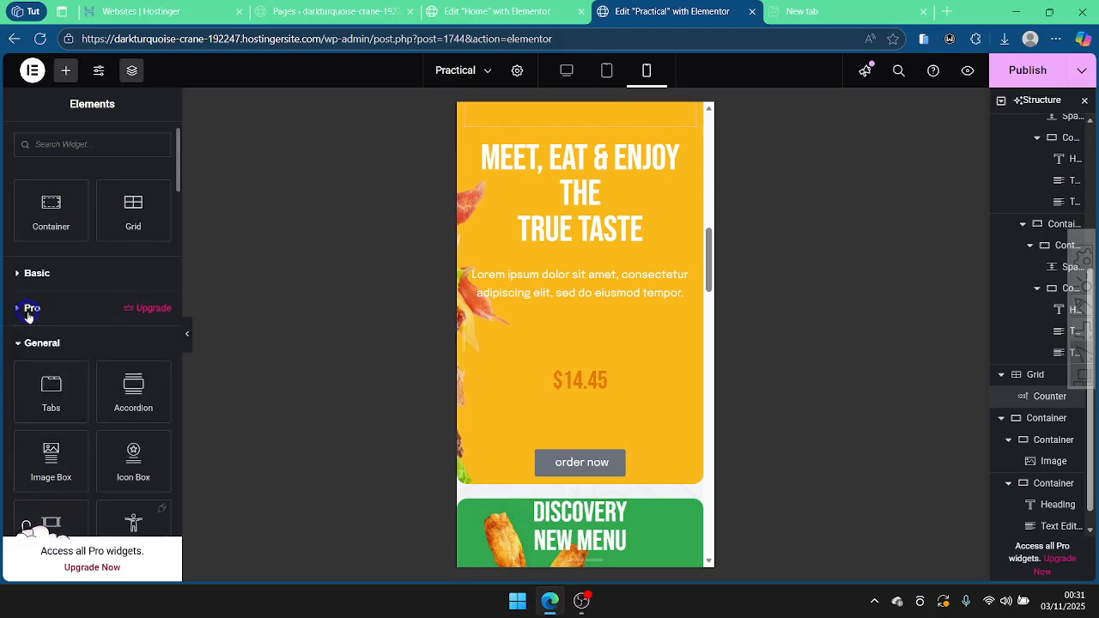
pyautogui.click(37, 344)
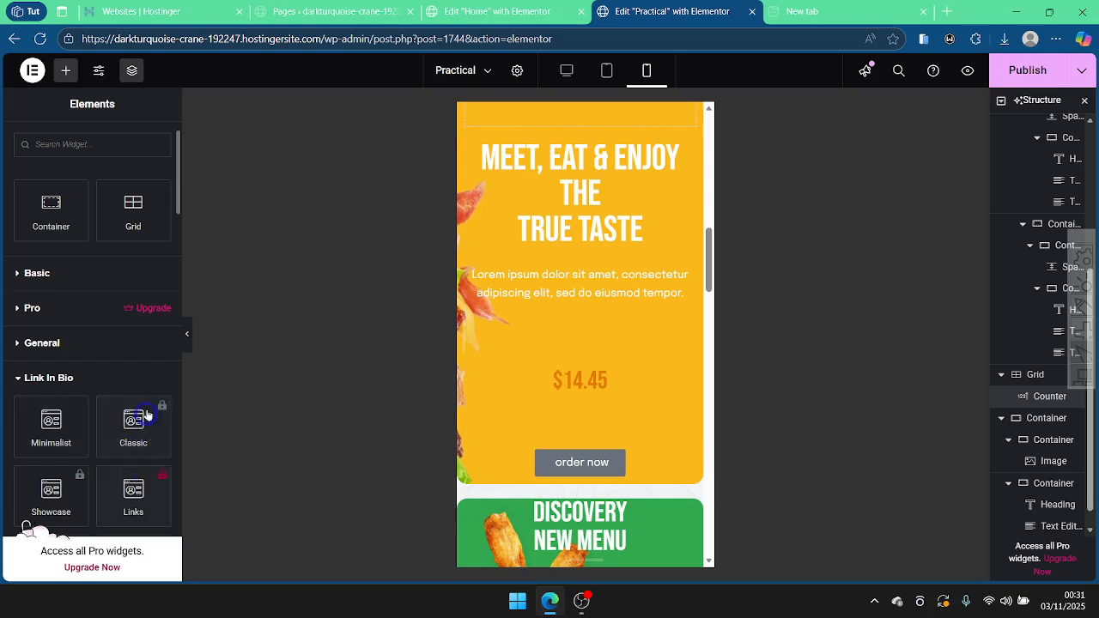
pyautogui.click(43, 380)
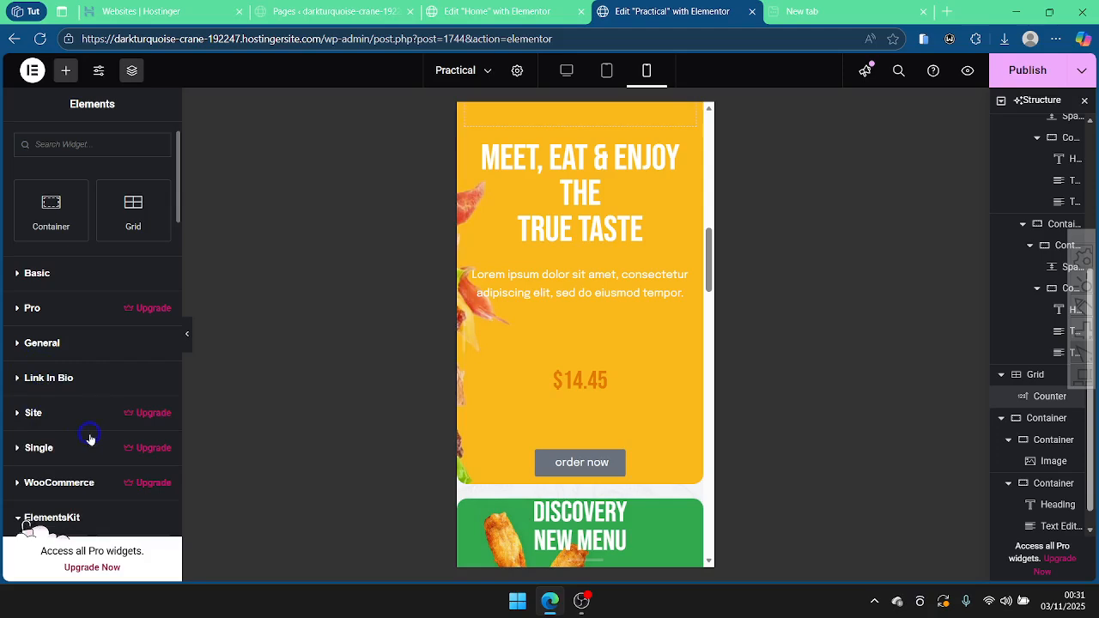
# Step: Examine the ElementsKit and ElementsKit Header Footer widgets, and collapse both categories
pyautogui.scroll(-2, 90, 439)
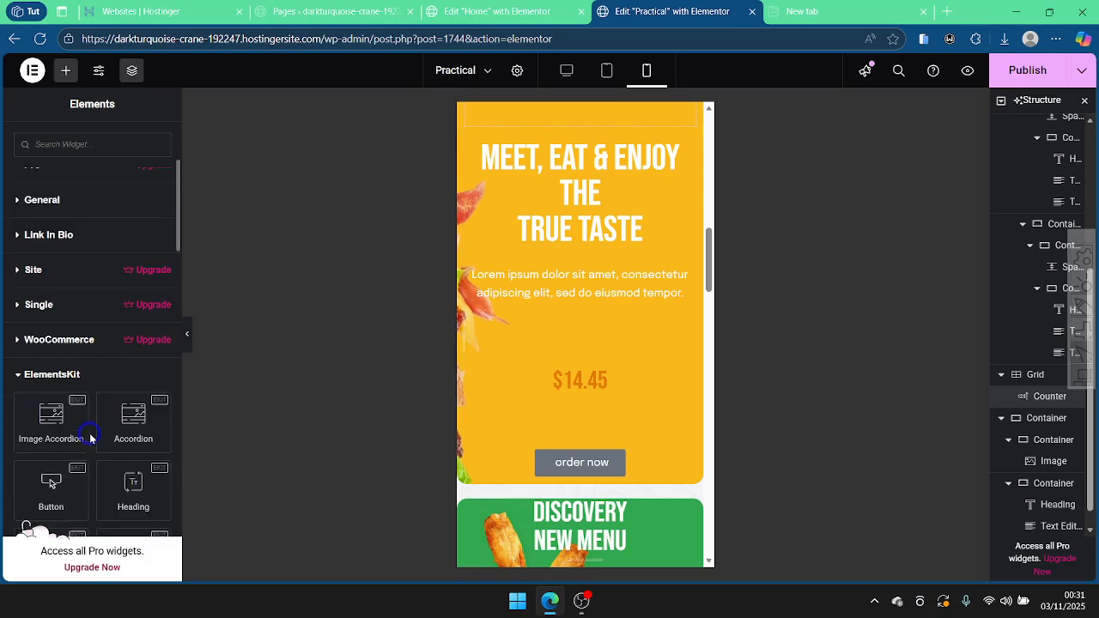
pyautogui.click(61, 375)
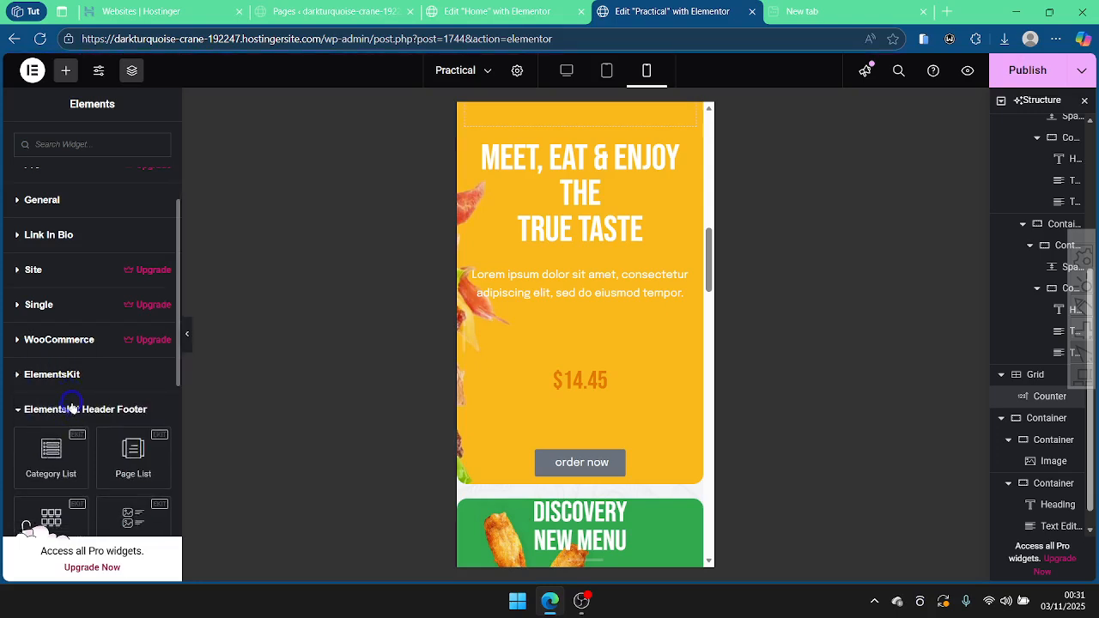
pyautogui.click(60, 380)
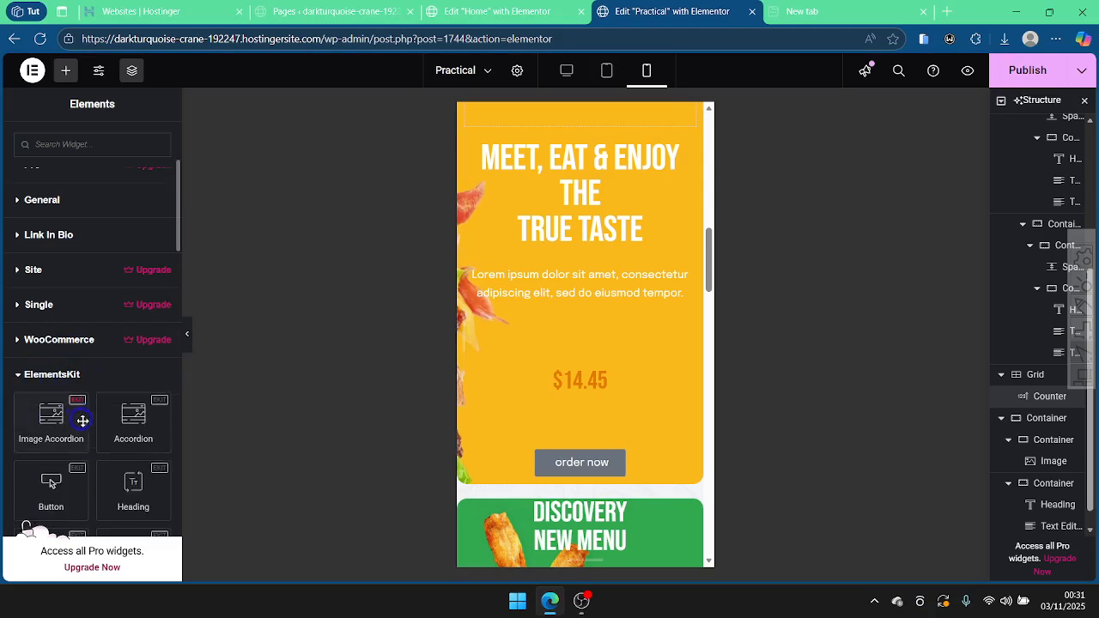
pyautogui.scroll(-4, 78, 399)
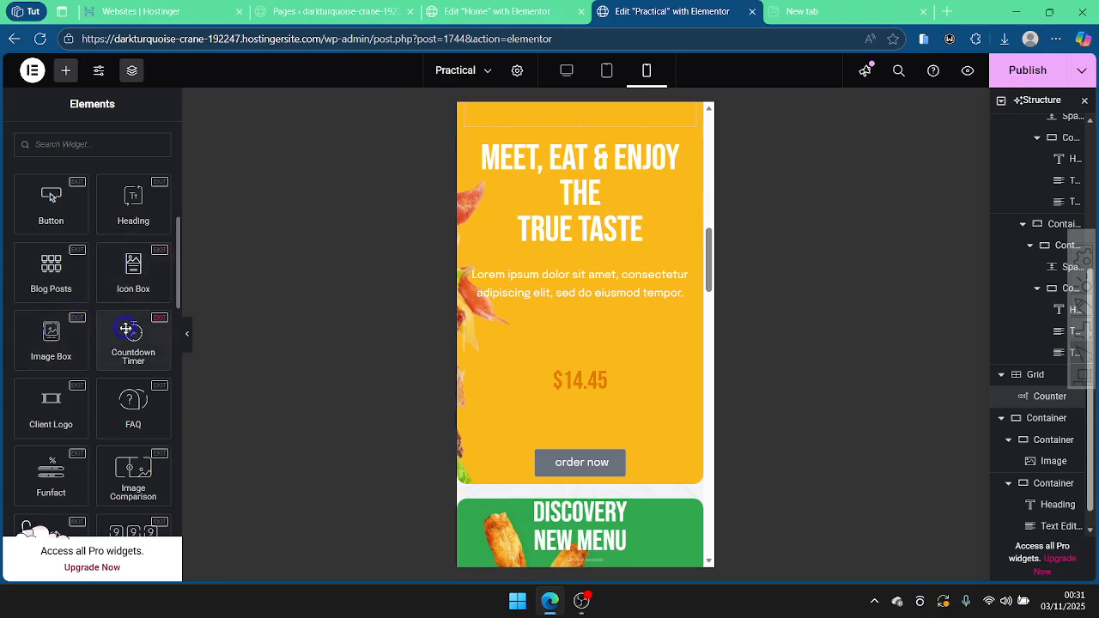
pyautogui.scroll(5, 128, 325)
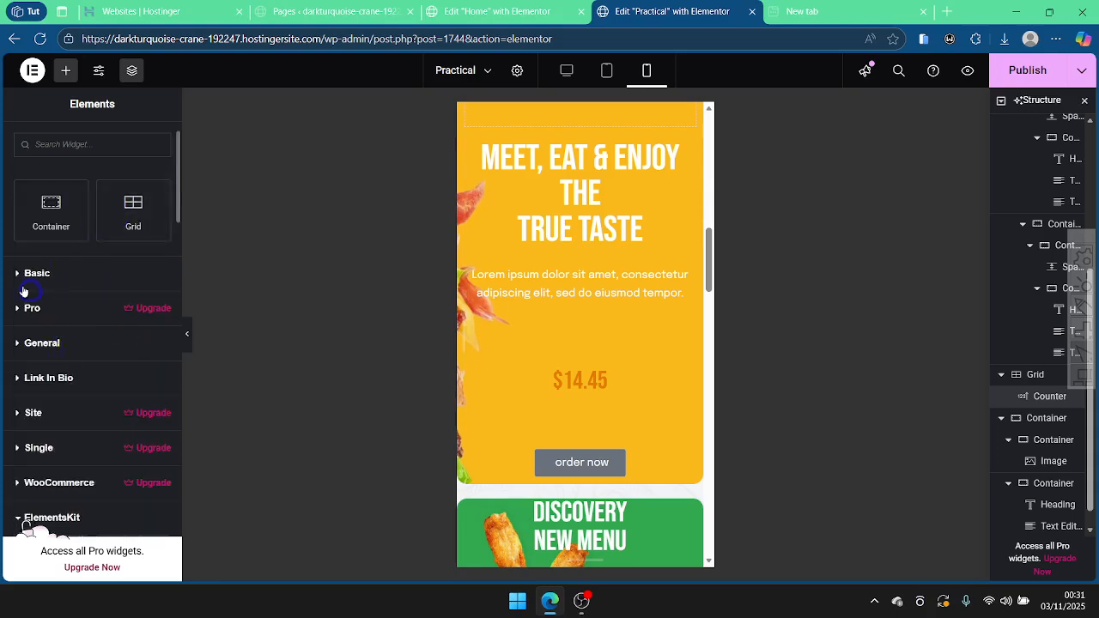
pyautogui.scroll(-4, 82, 351)
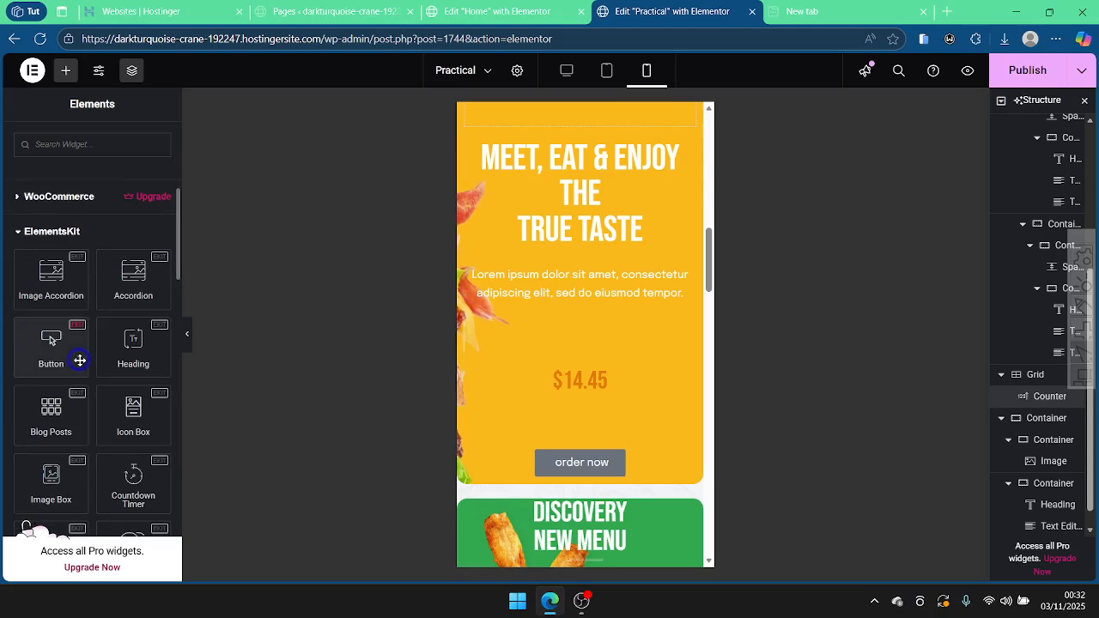
pyautogui.scroll(-7, 85, 361)
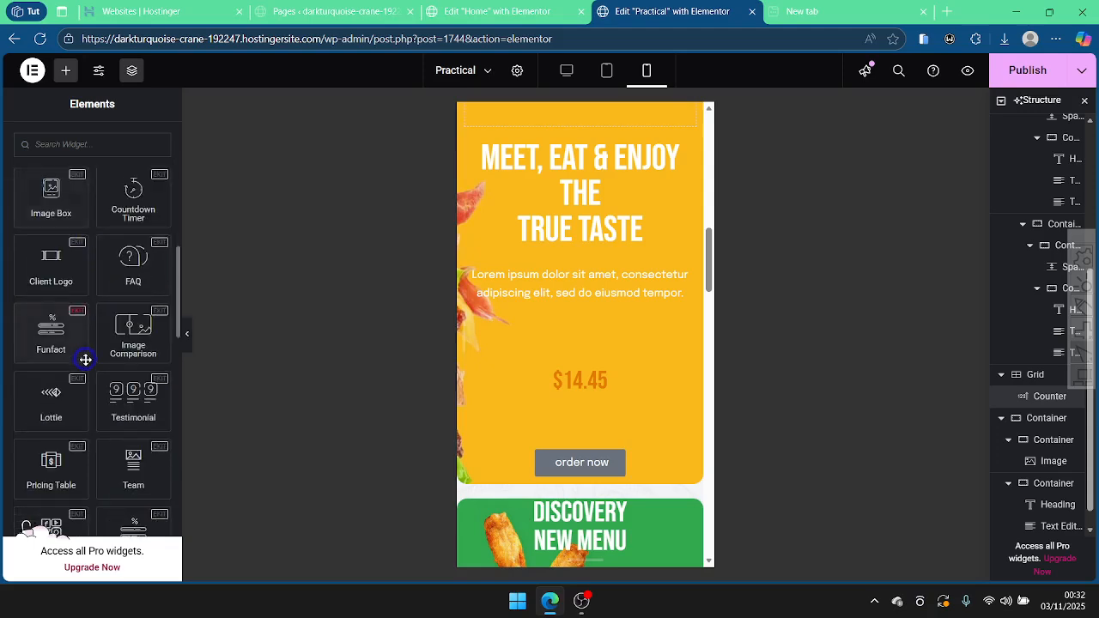
pyautogui.scroll(-10, 85, 361)
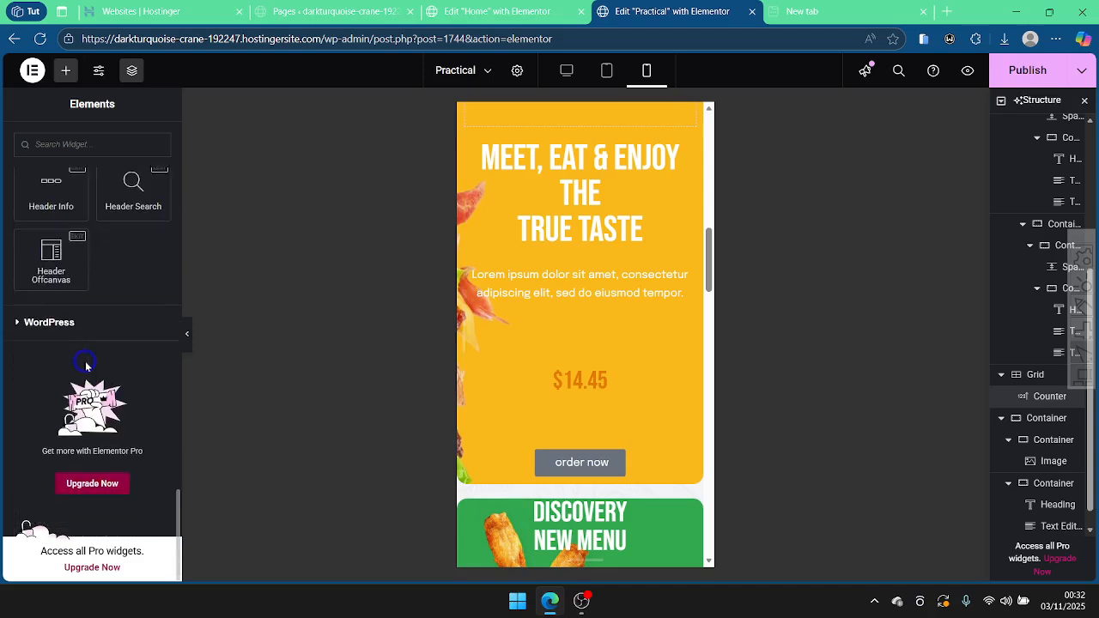
pyautogui.scroll(5, 86, 363)
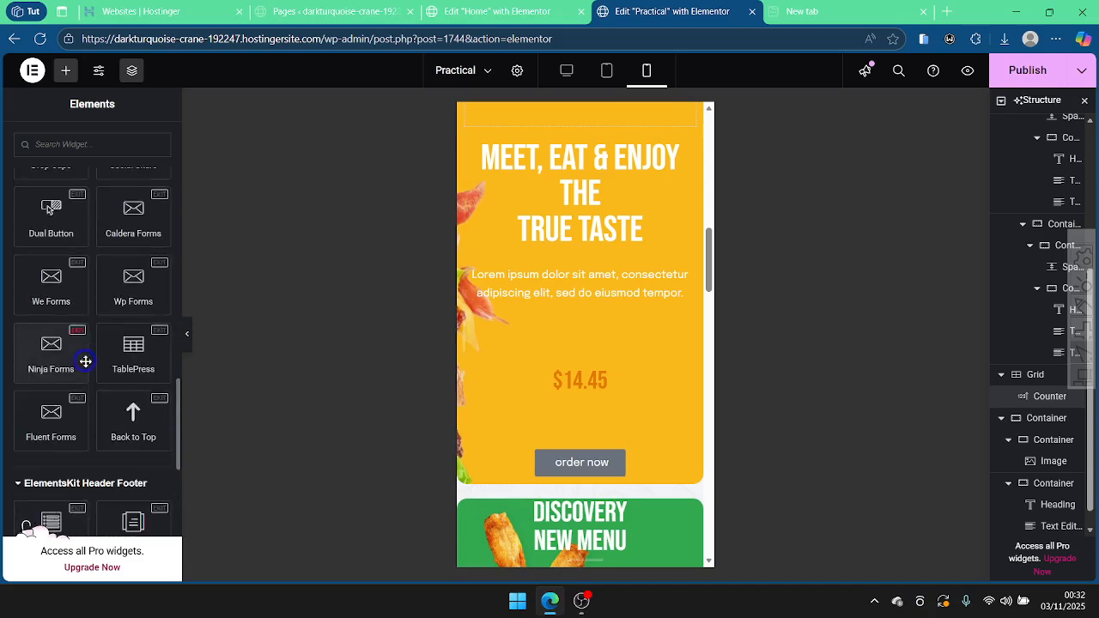
pyautogui.scroll(10, 86, 362)
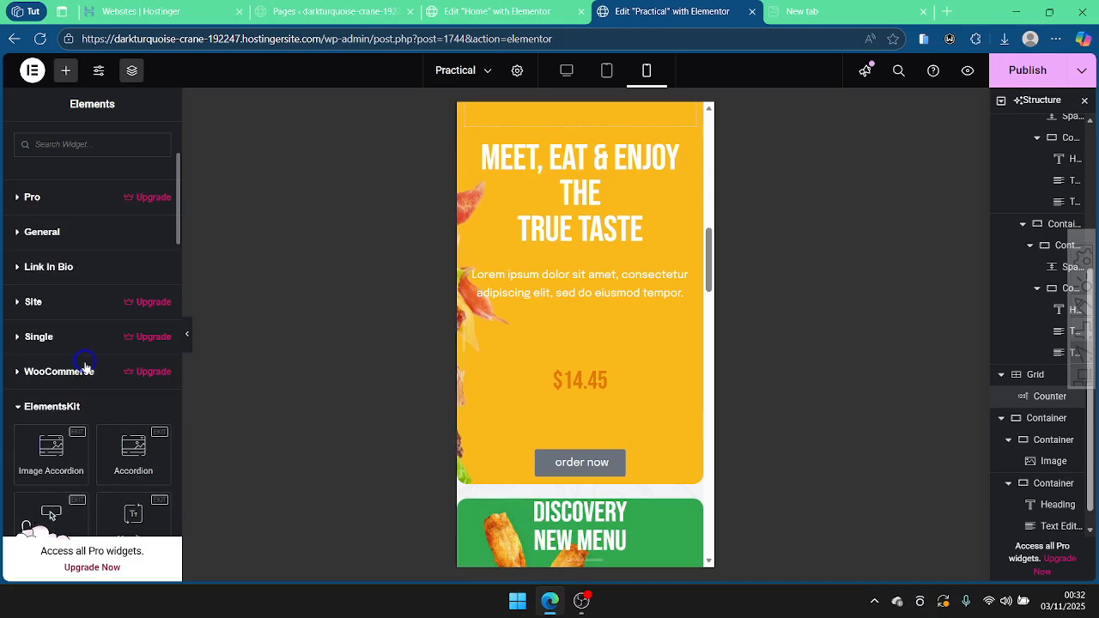
pyautogui.scroll(-2, 83, 371)
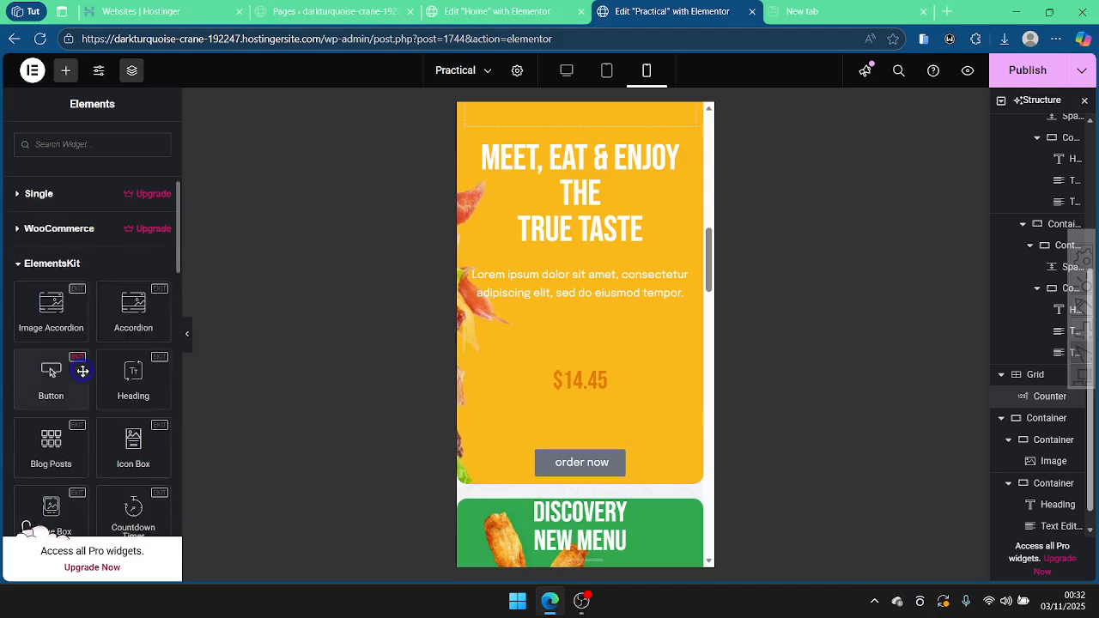
pyautogui.click(70, 265)
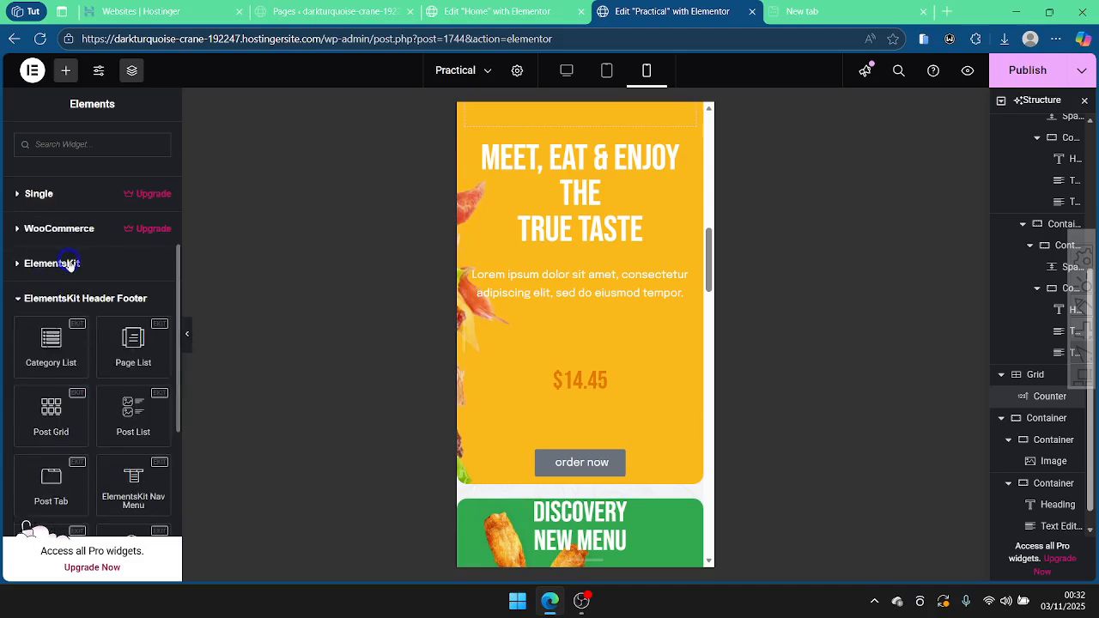
pyautogui.click(64, 299)
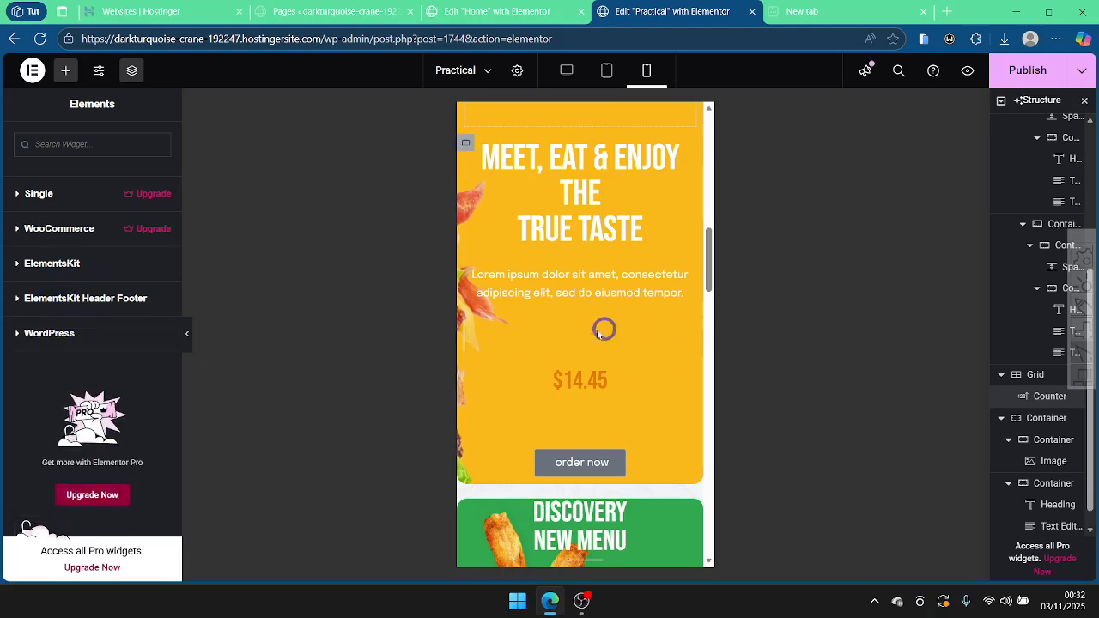
# Step: Review the Practical page's hero, category and first food card sections in the mobile view, and return to the desktop view
pyautogui.scroll(5, 662, 326)
pyautogui.scroll(3, 78, 255)
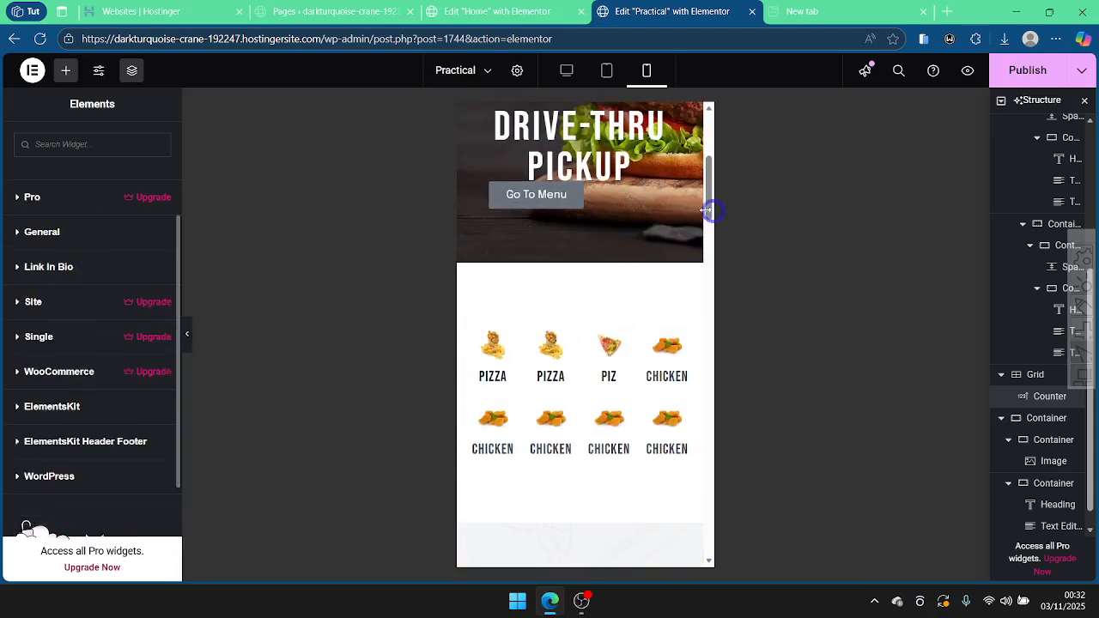
pyautogui.scroll(5, 589, 233)
pyautogui.scroll(-10, 584, 249)
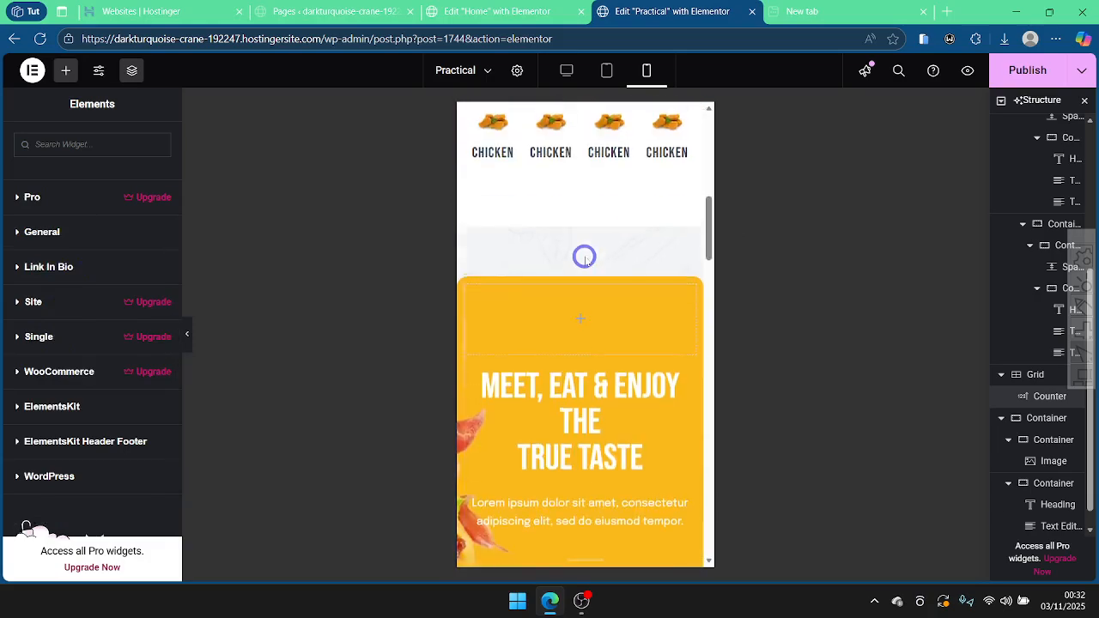
pyautogui.scroll(10, 582, 256)
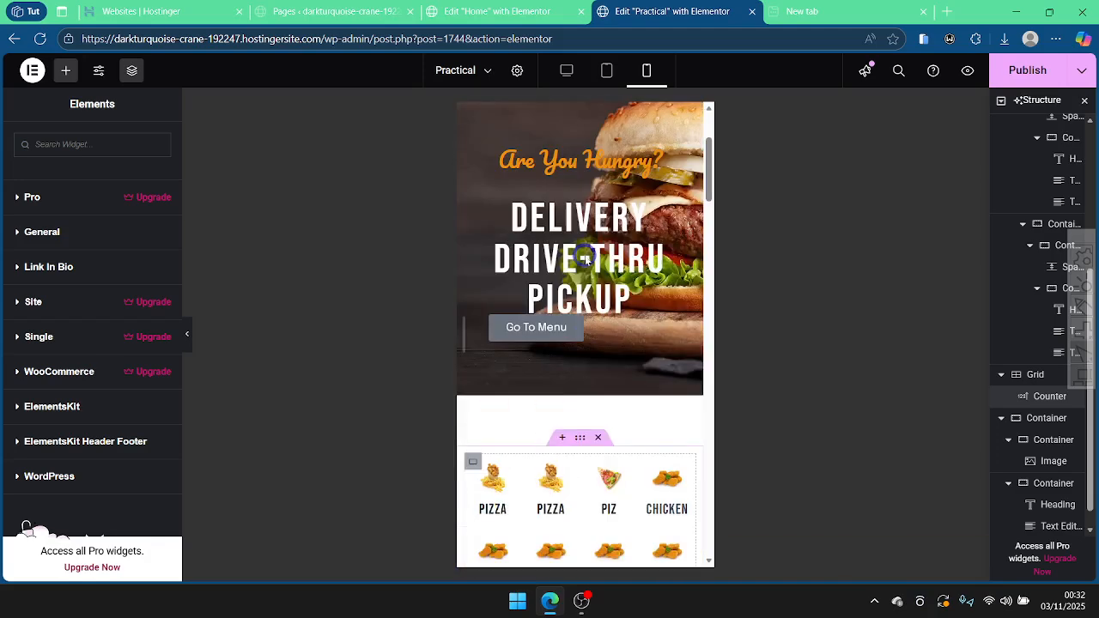
pyautogui.click(566, 77)
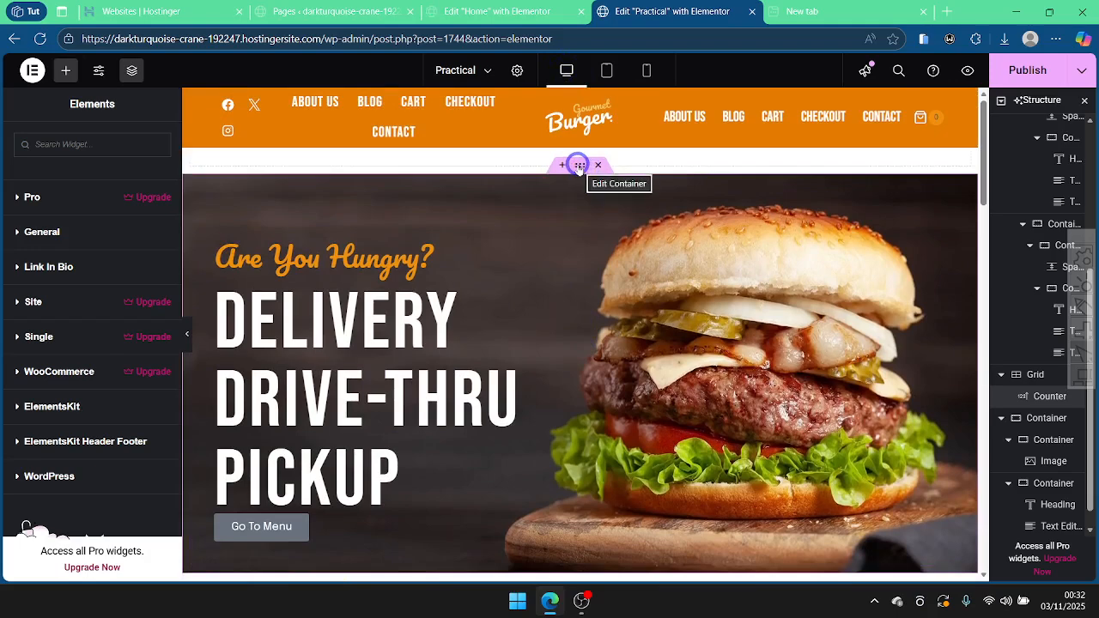
# Step: Set the hero container's entrance animation to Slide In Up
pyautogui.click(579, 165)
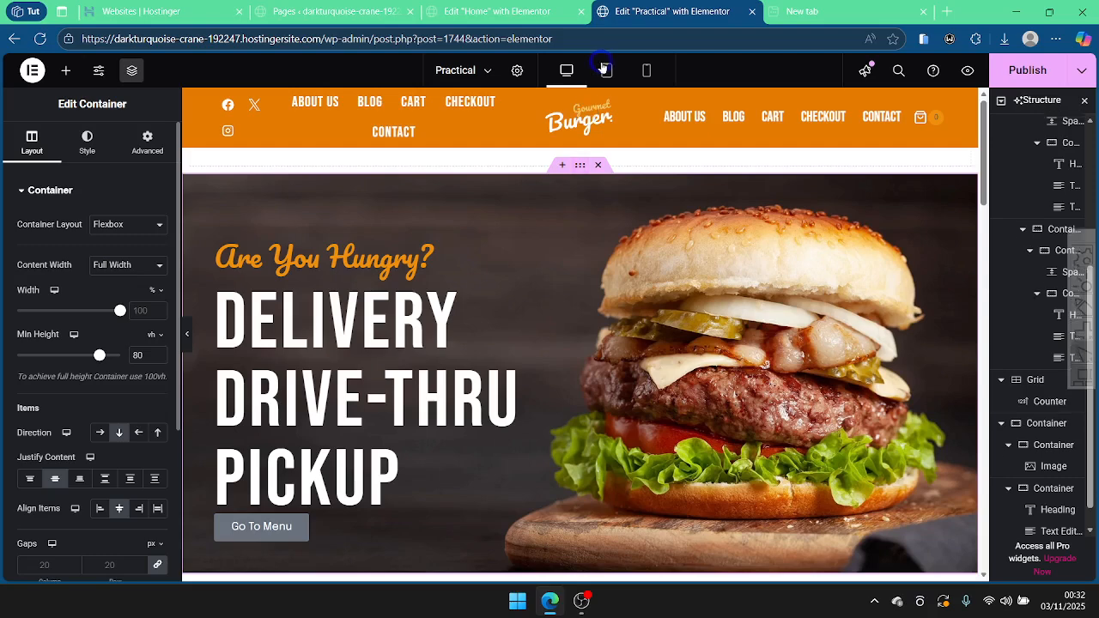
pyautogui.click(146, 142)
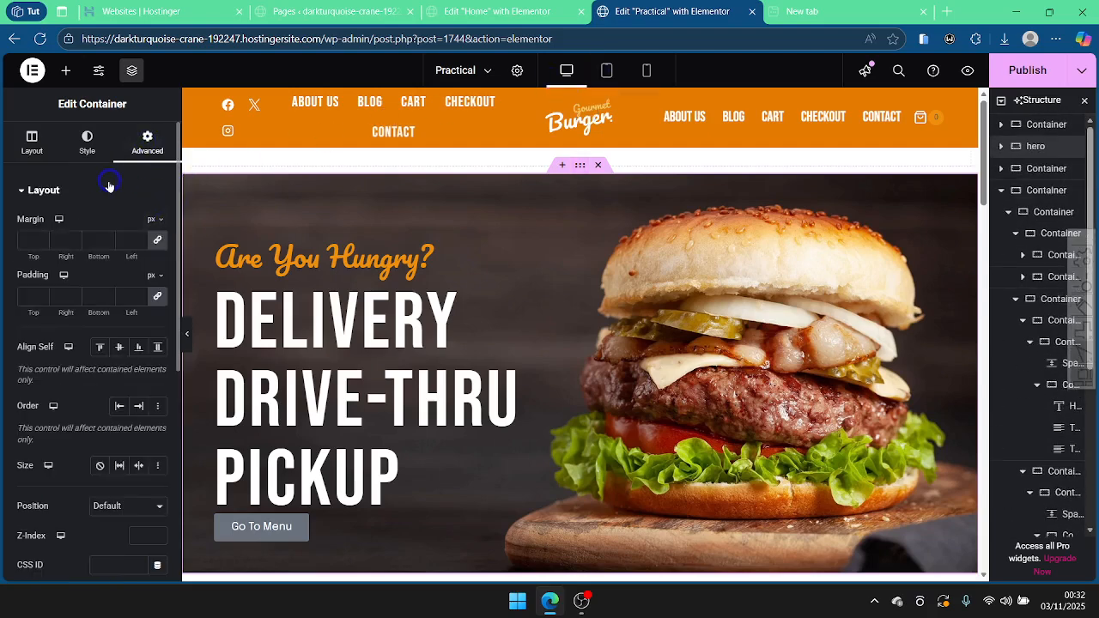
pyautogui.click(27, 187)
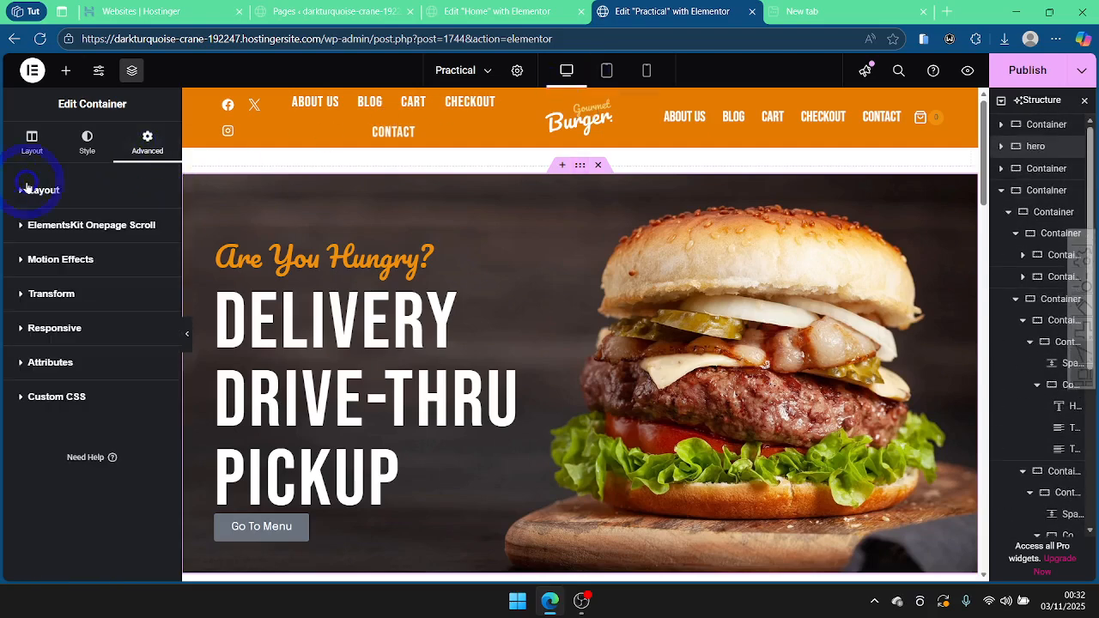
pyautogui.click(55, 255)
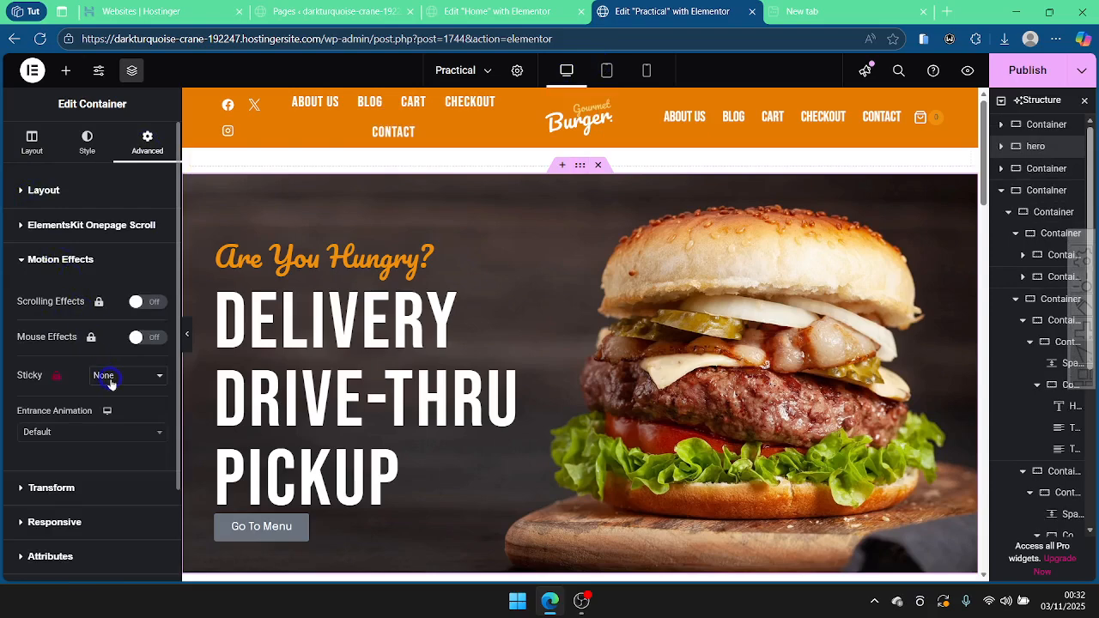
pyautogui.click(82, 429)
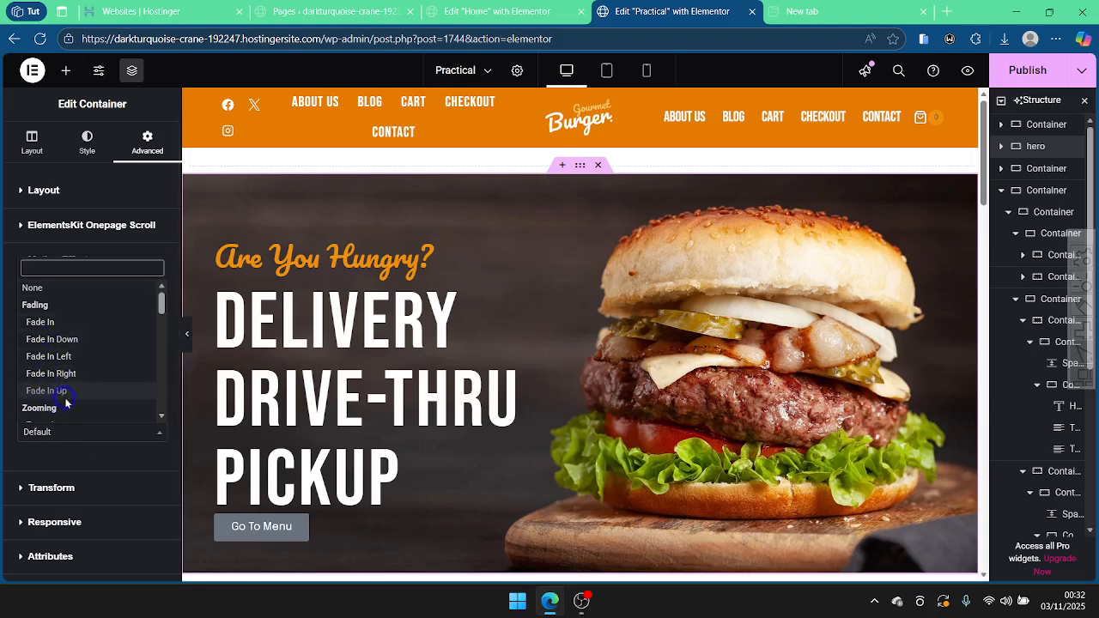
pyautogui.scroll(-3, 69, 326)
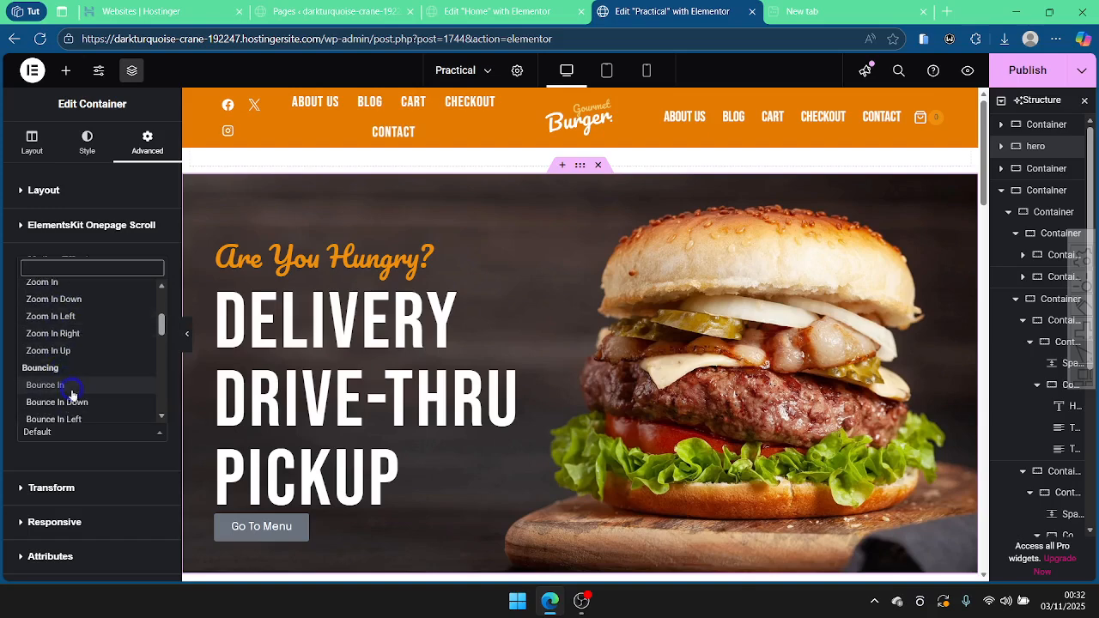
pyautogui.scroll(3, 76, 331)
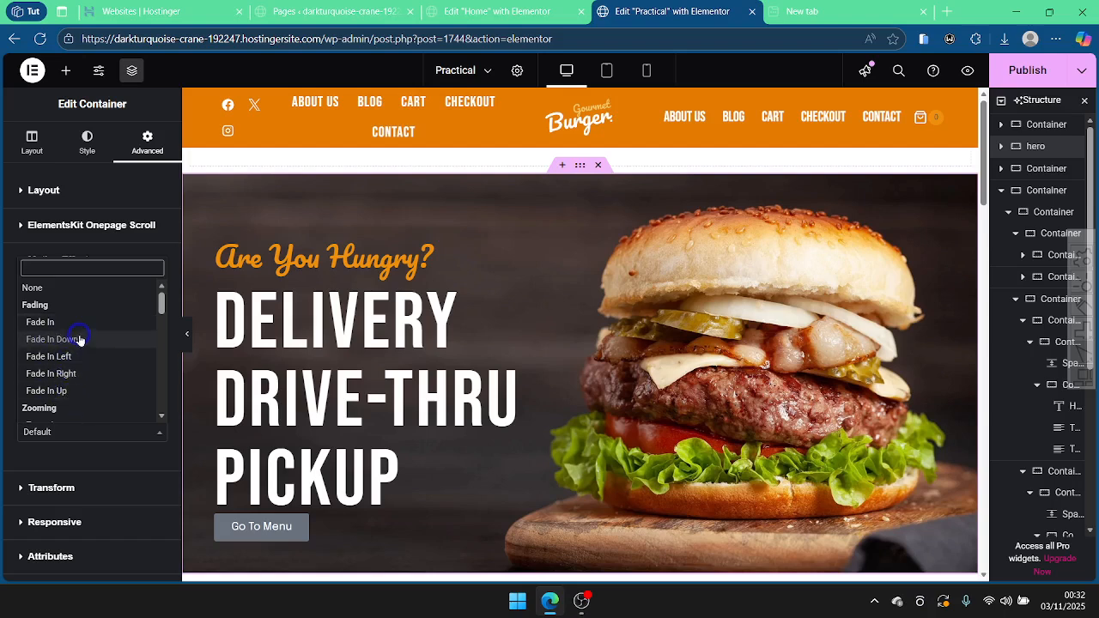
pyautogui.scroll(-3, 78, 352)
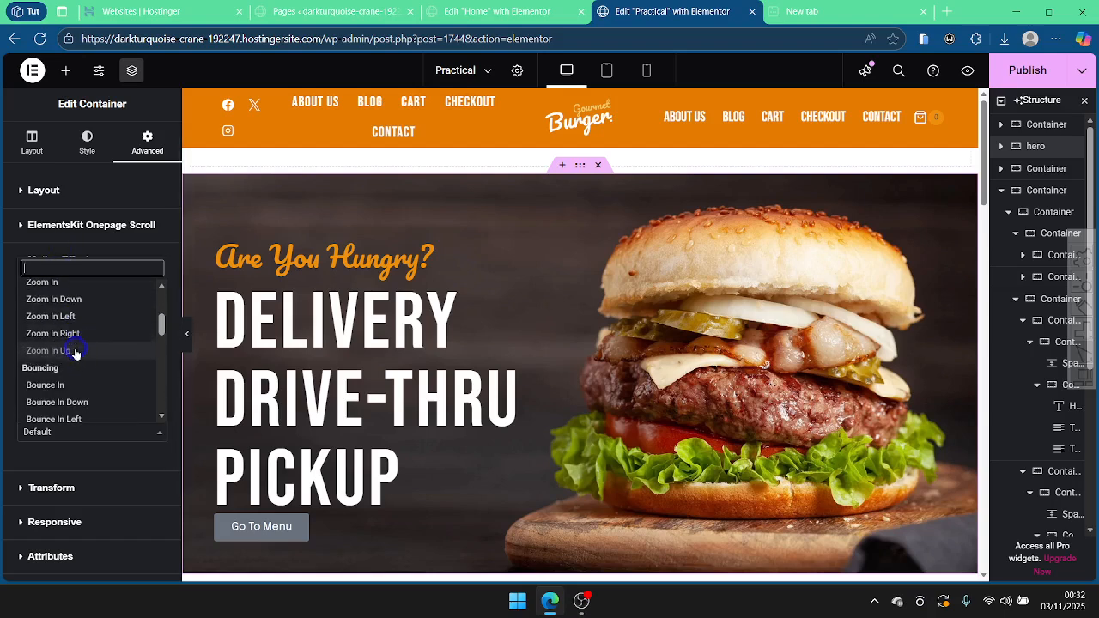
pyautogui.scroll(-2, 75, 348)
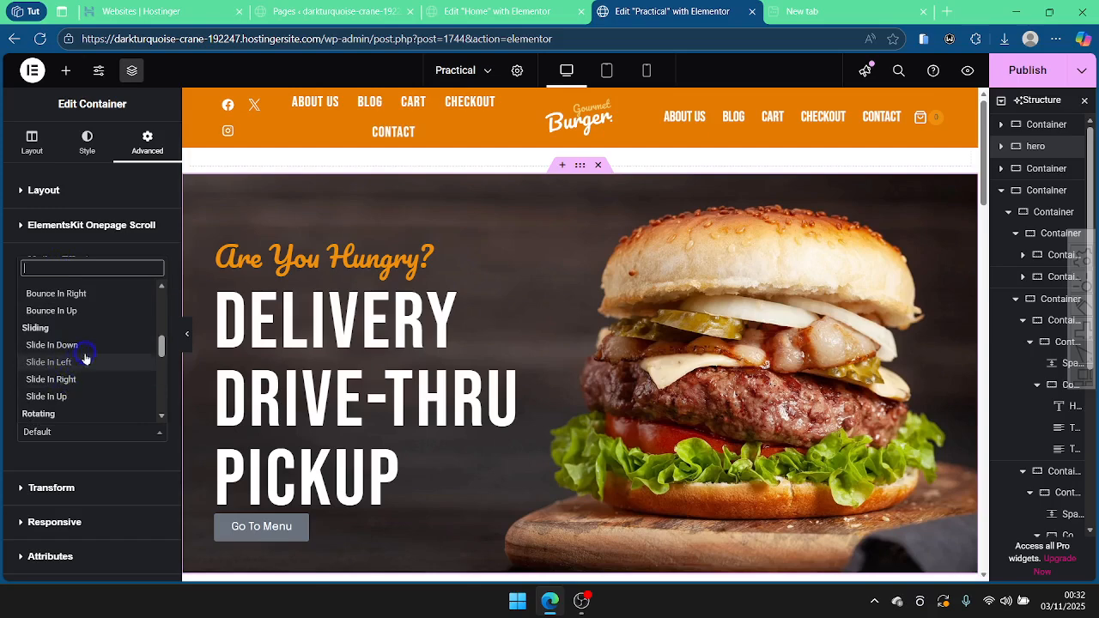
pyautogui.click(60, 397)
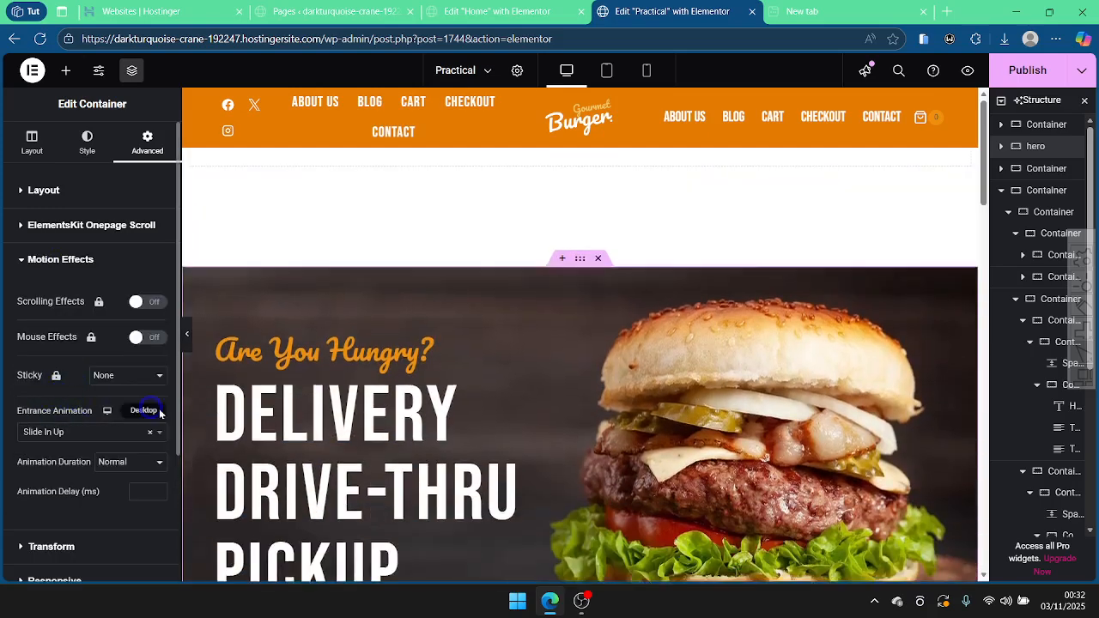
# Step: Set the entrance animation of the food category row's container to Zoom In
pyautogui.scroll(-2, 584, 385)
pyautogui.scroll(-2, 584, 385)
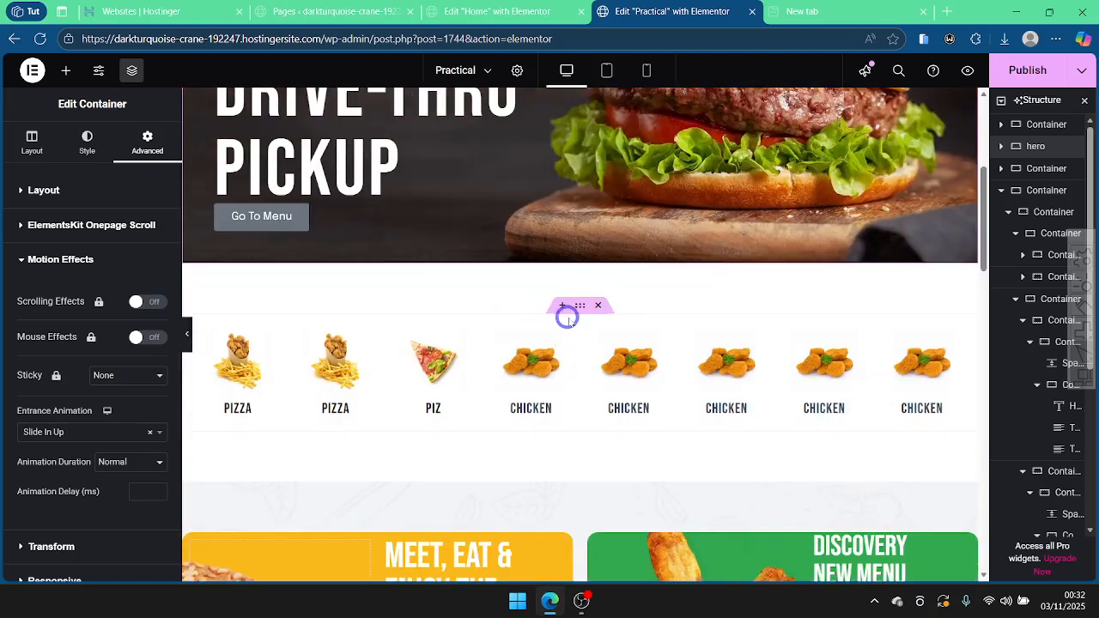
pyautogui.click(54, 187)
pyautogui.click(56, 187)
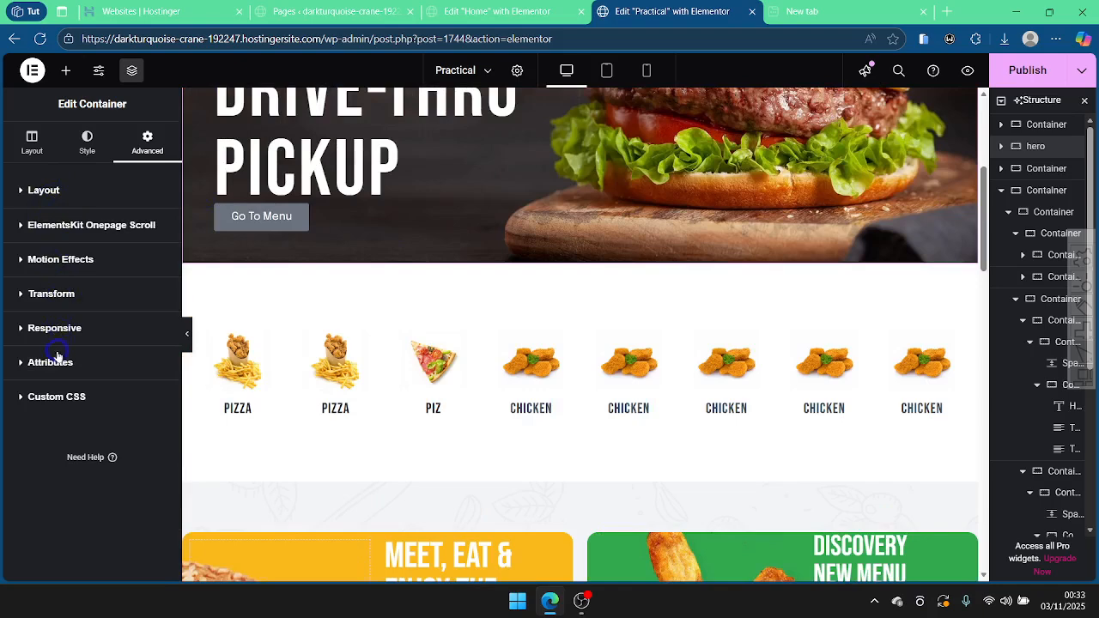
pyautogui.click(72, 262)
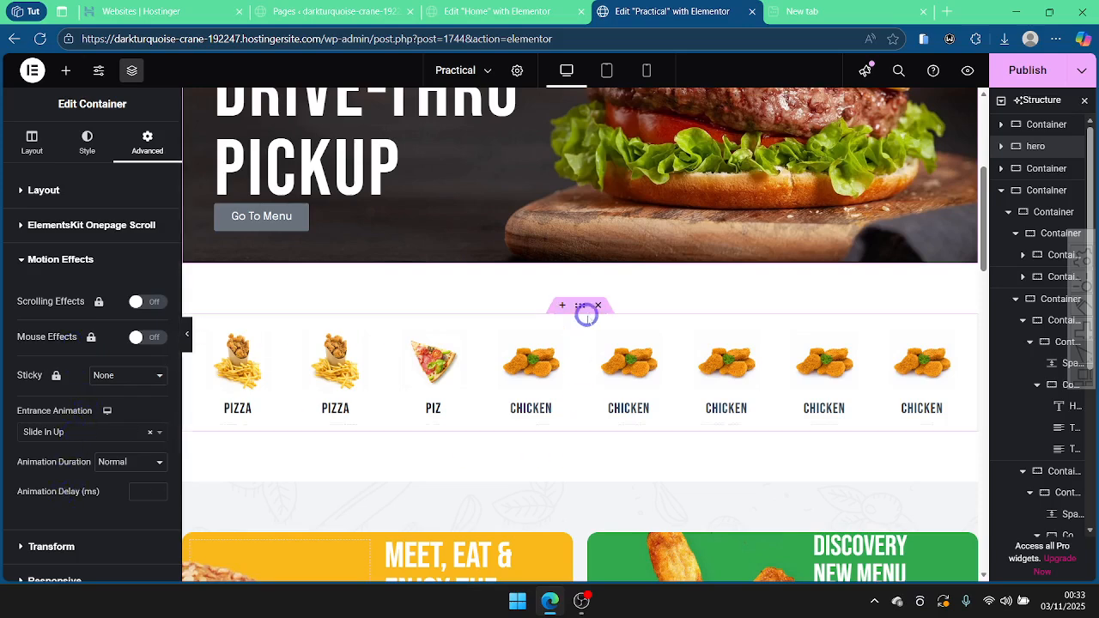
pyautogui.click(580, 307)
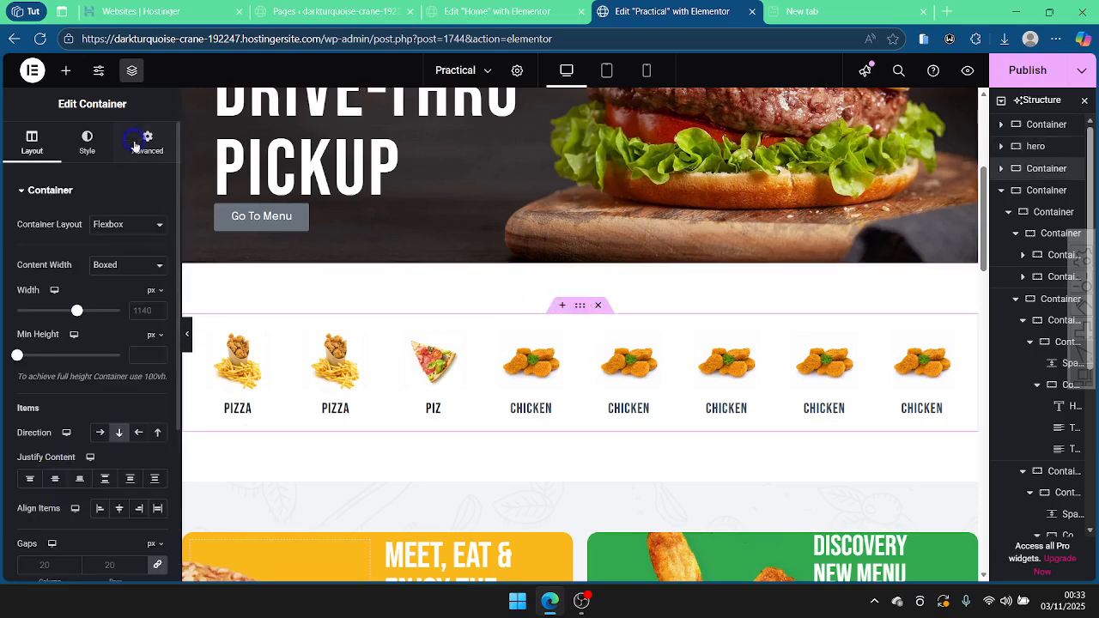
pyautogui.click(138, 142)
pyautogui.click(35, 185)
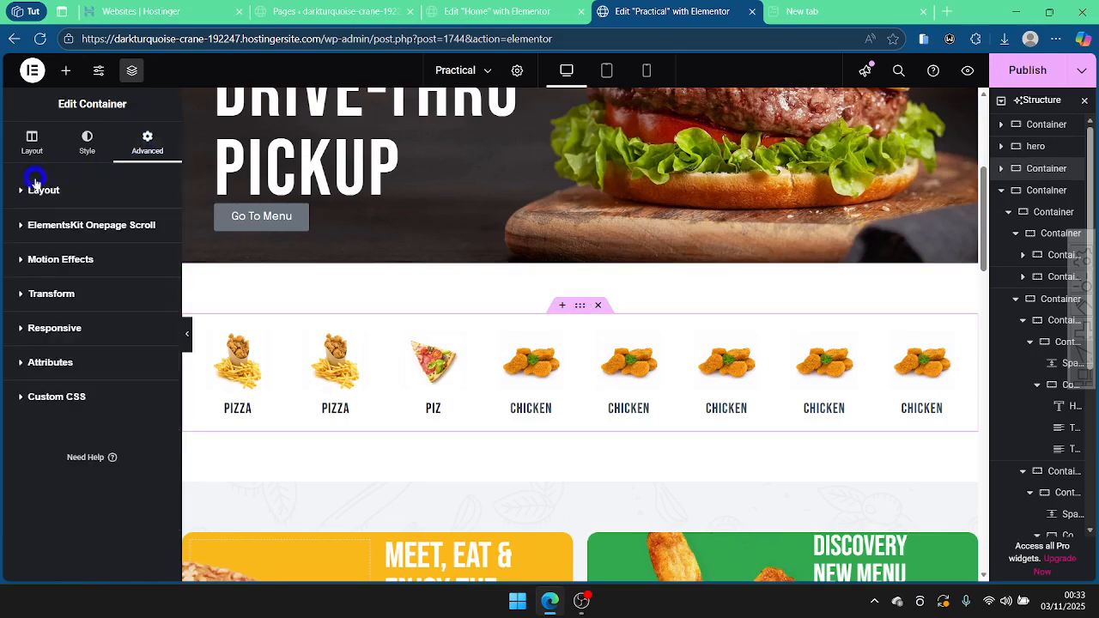
pyautogui.click(47, 292)
pyautogui.click(54, 263)
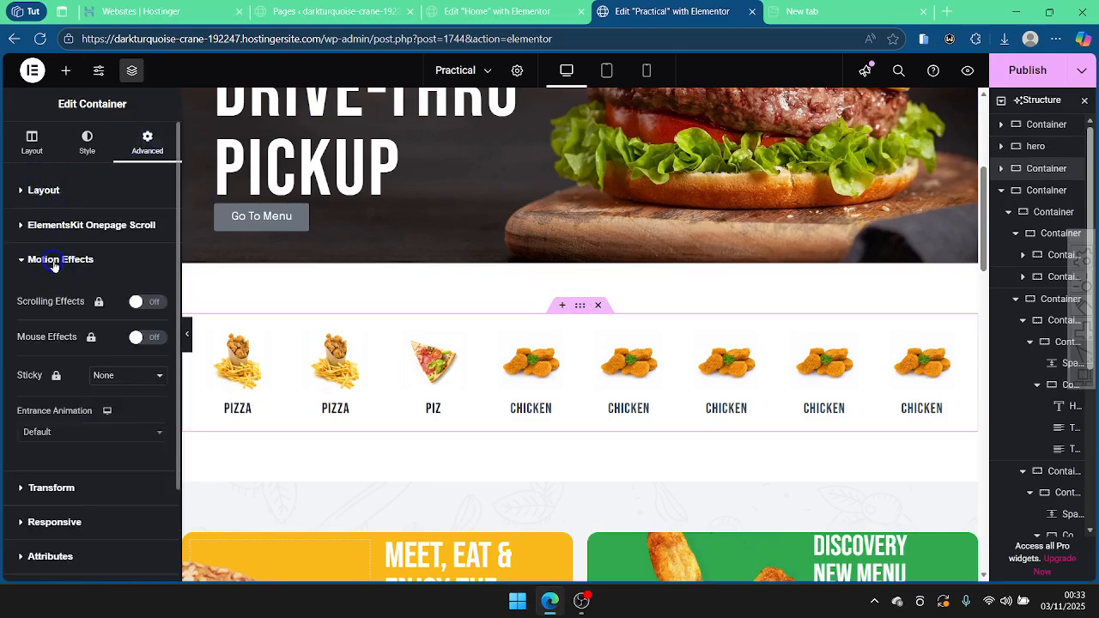
pyautogui.click(56, 433)
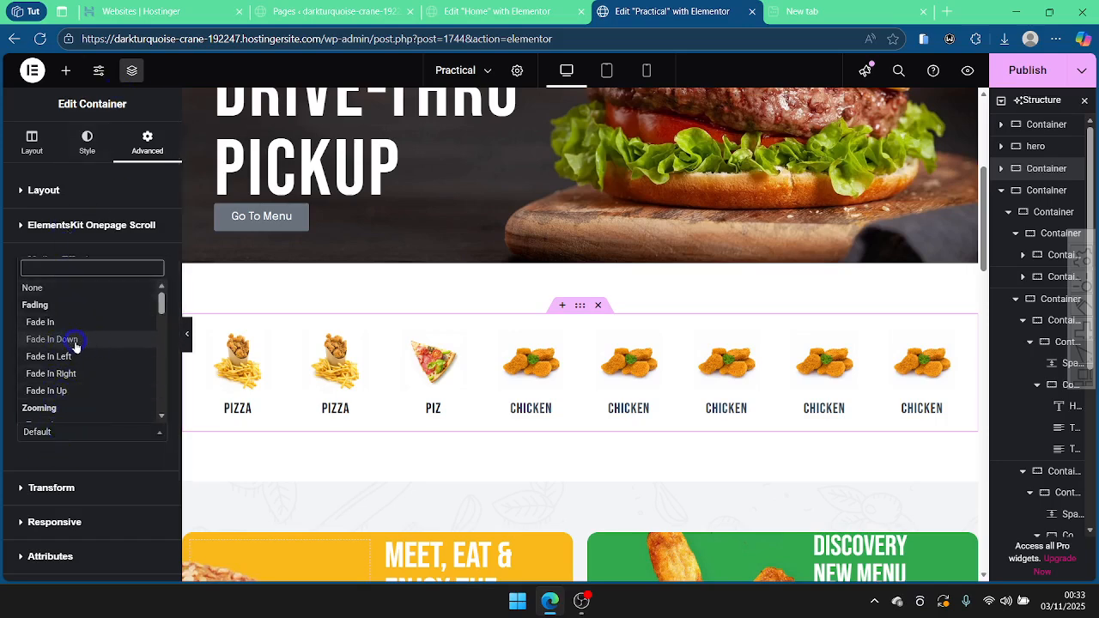
pyautogui.scroll(-2, 76, 346)
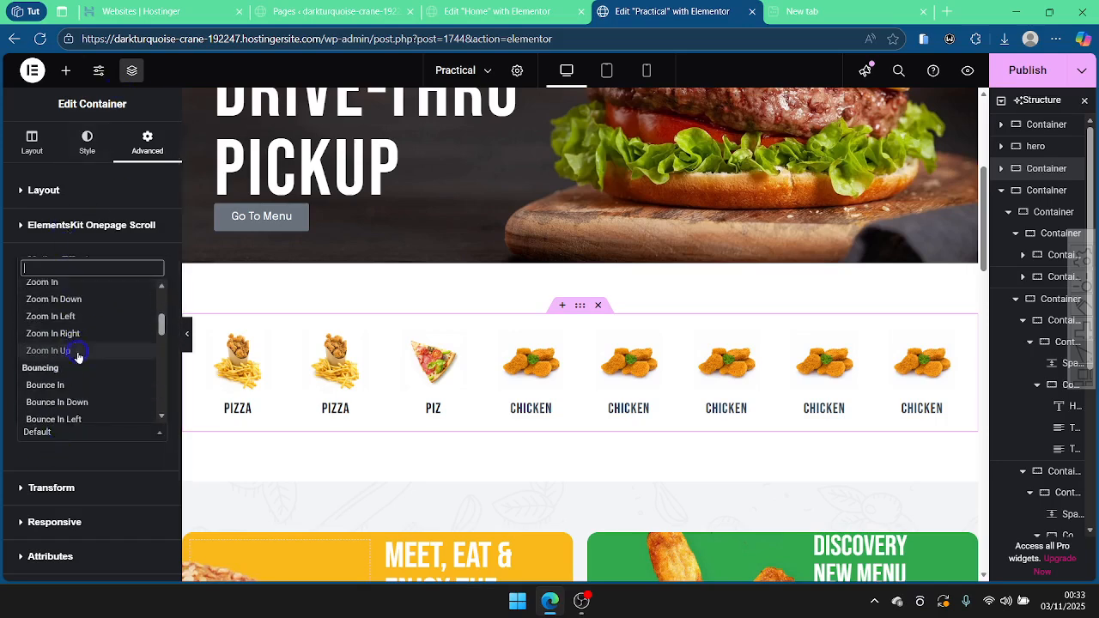
pyautogui.click(60, 287)
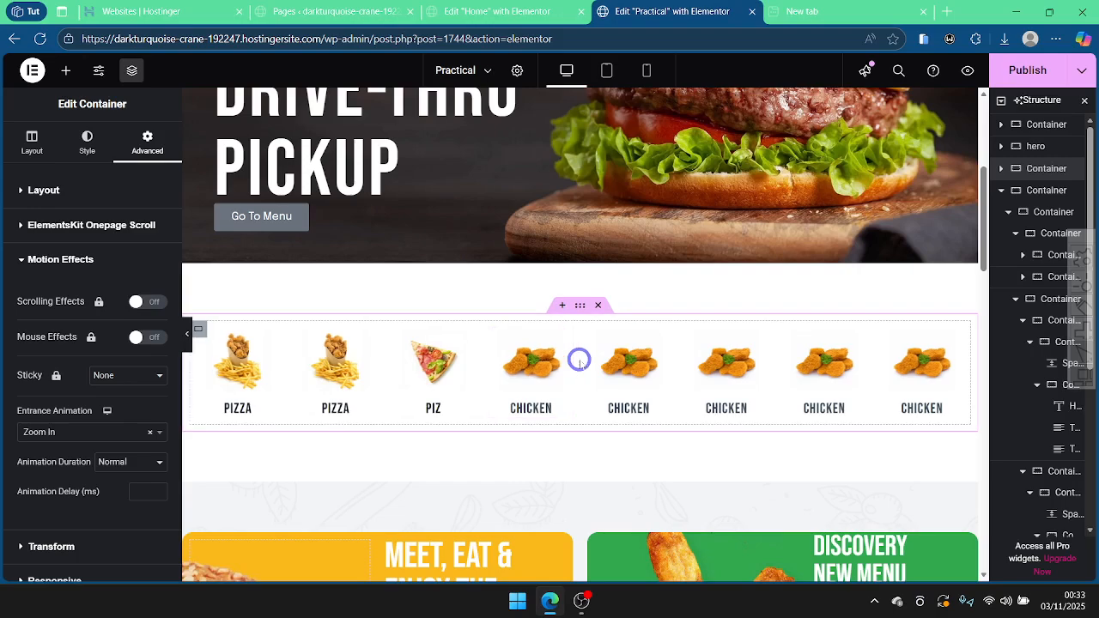
# Step: Publish the Practical page
pyautogui.scroll(2, 583, 309)
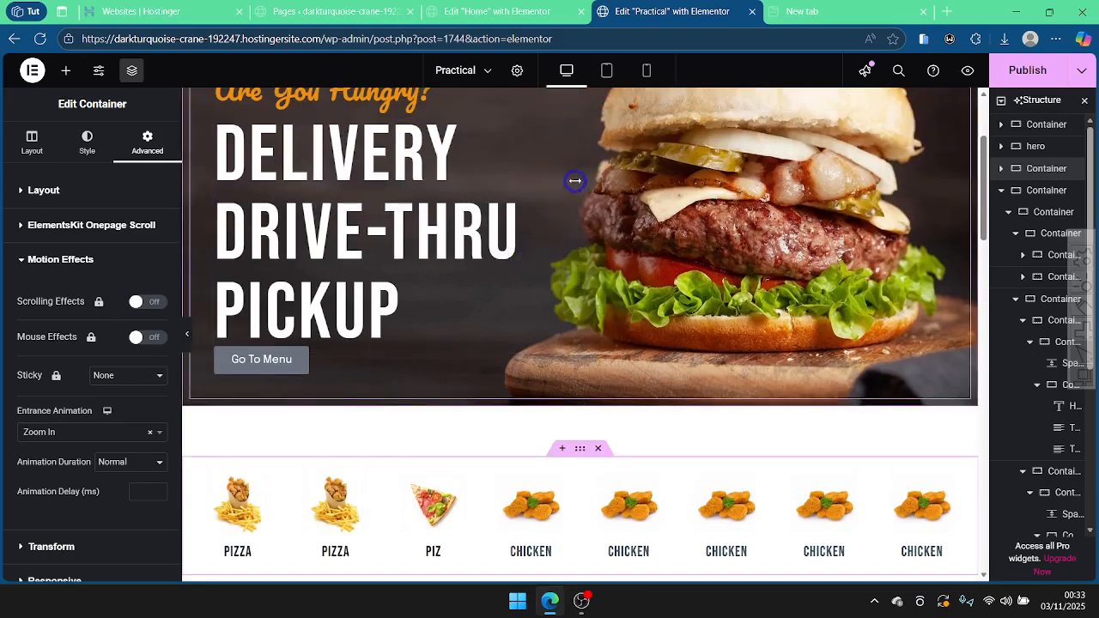
pyautogui.scroll(3, 592, 180)
pyautogui.click(1010, 77)
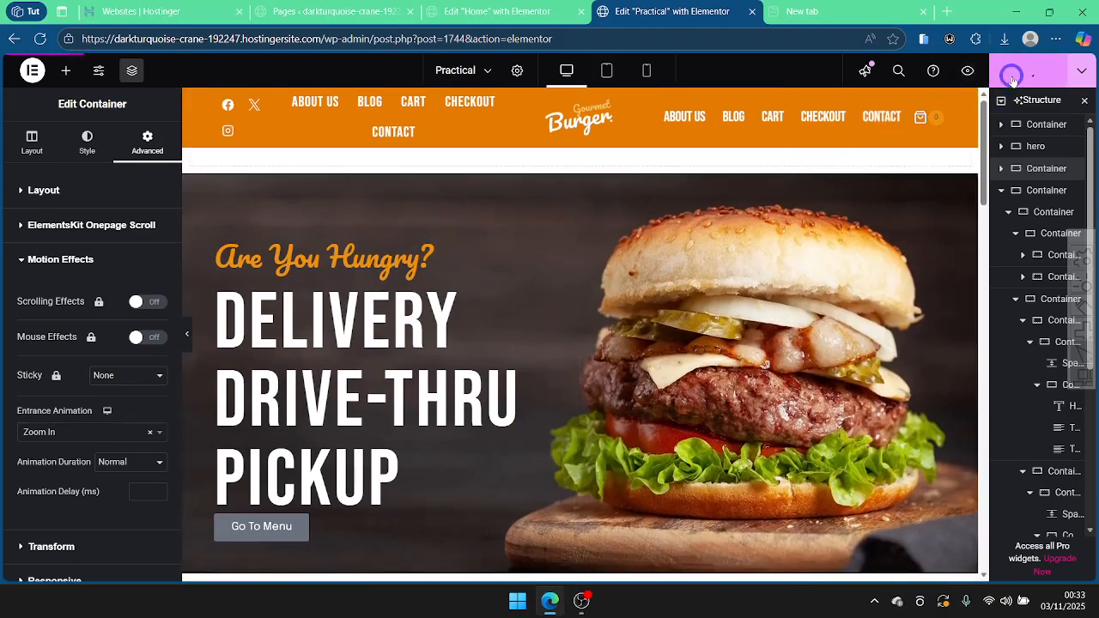
# Step: Preview the Practical page, review its animated sections down to the counter and pizza section, and close the preview
pyautogui.click(967, 70)
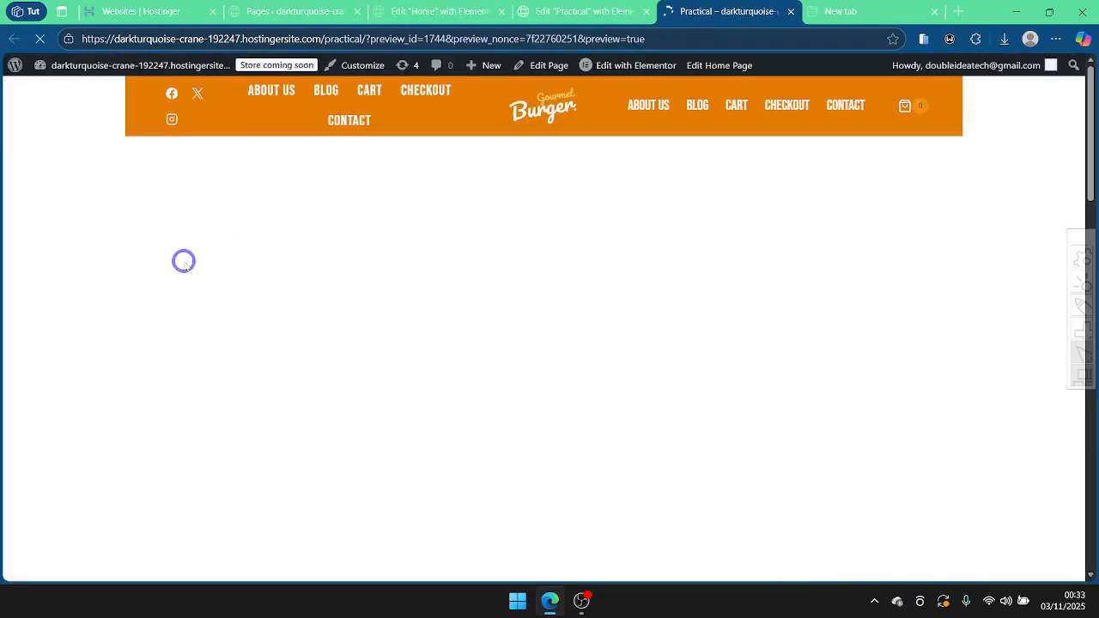
pyautogui.scroll(-5, 521, 209)
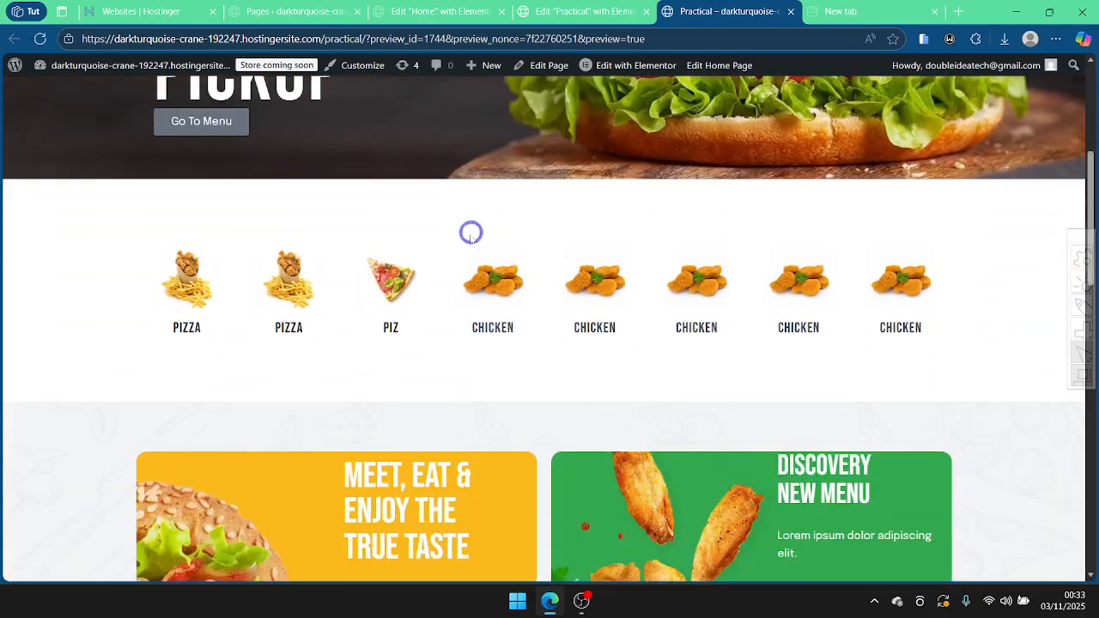
pyautogui.scroll(-3, 436, 261)
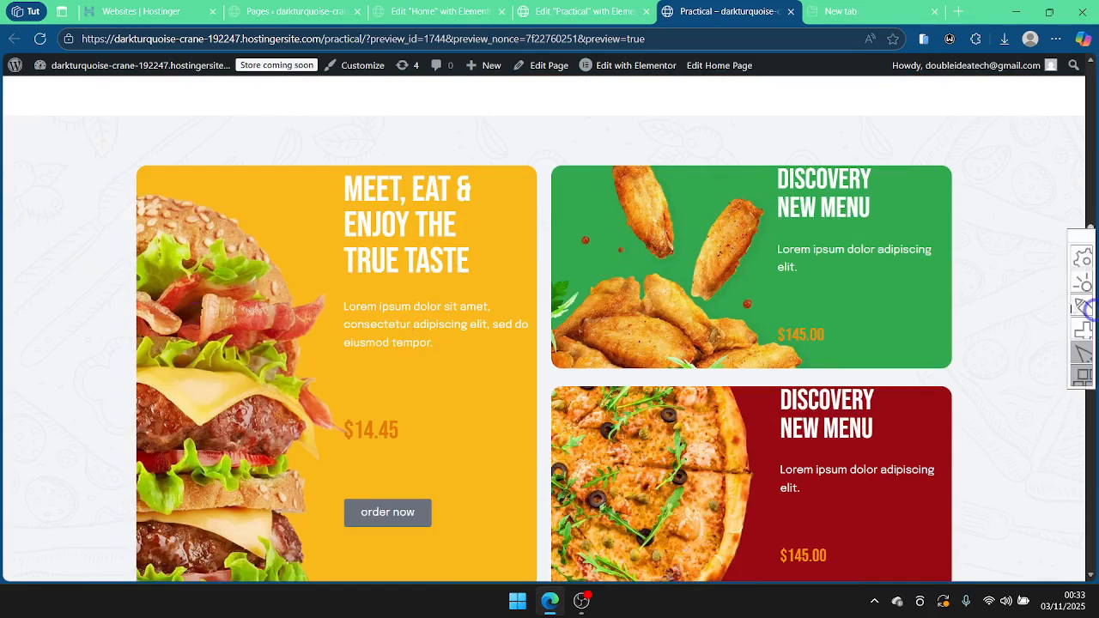
pyautogui.scroll(-3, 384, 368)
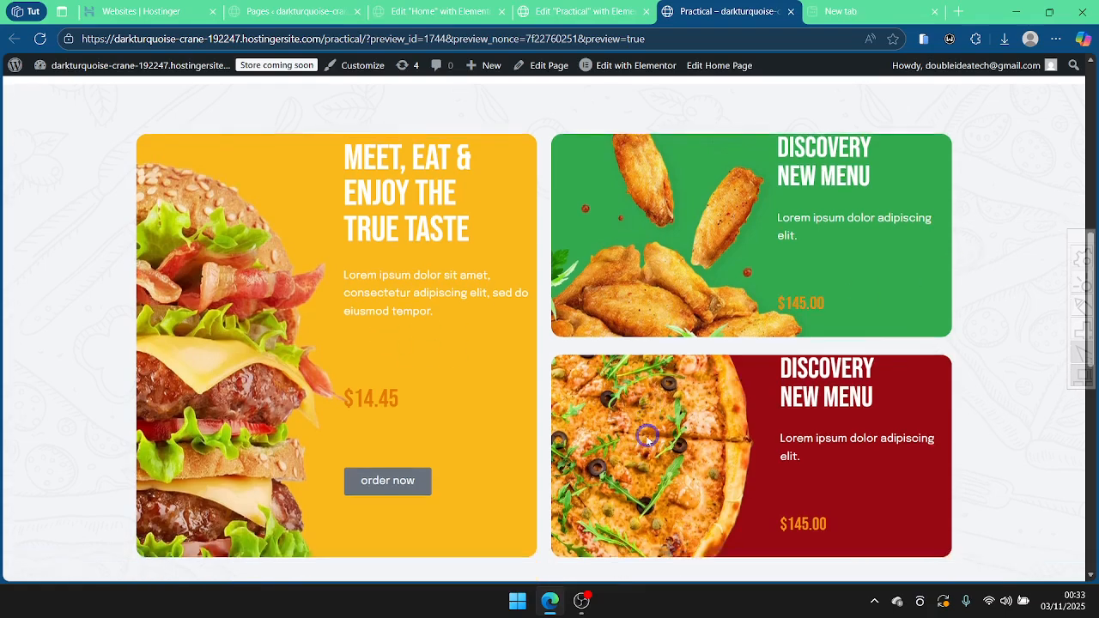
pyautogui.moveTo(553, 583)
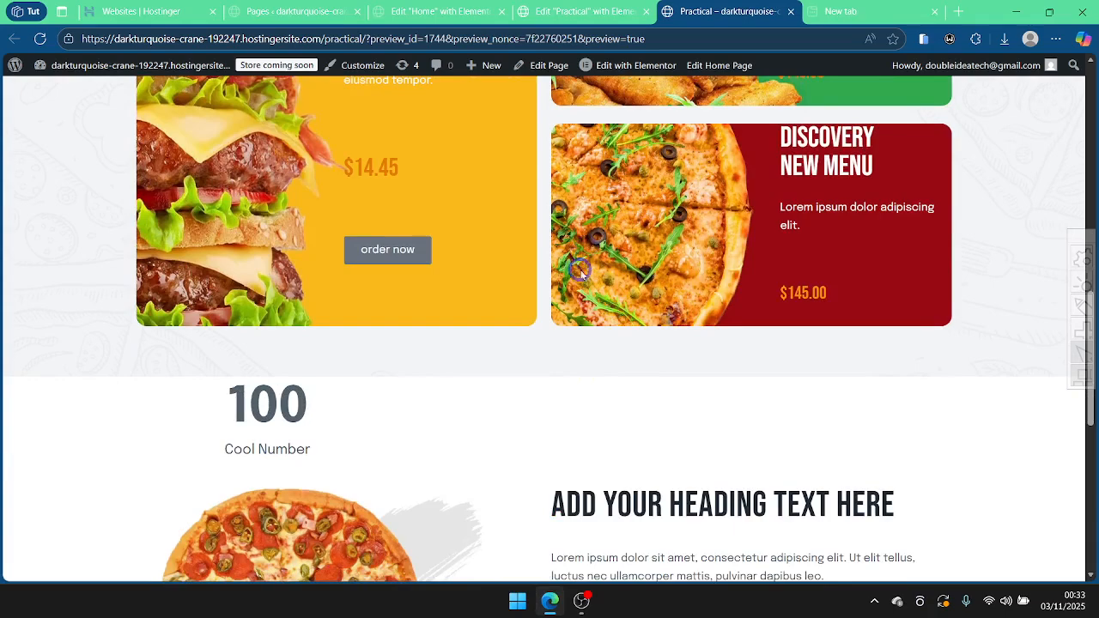
pyautogui.click(793, 11)
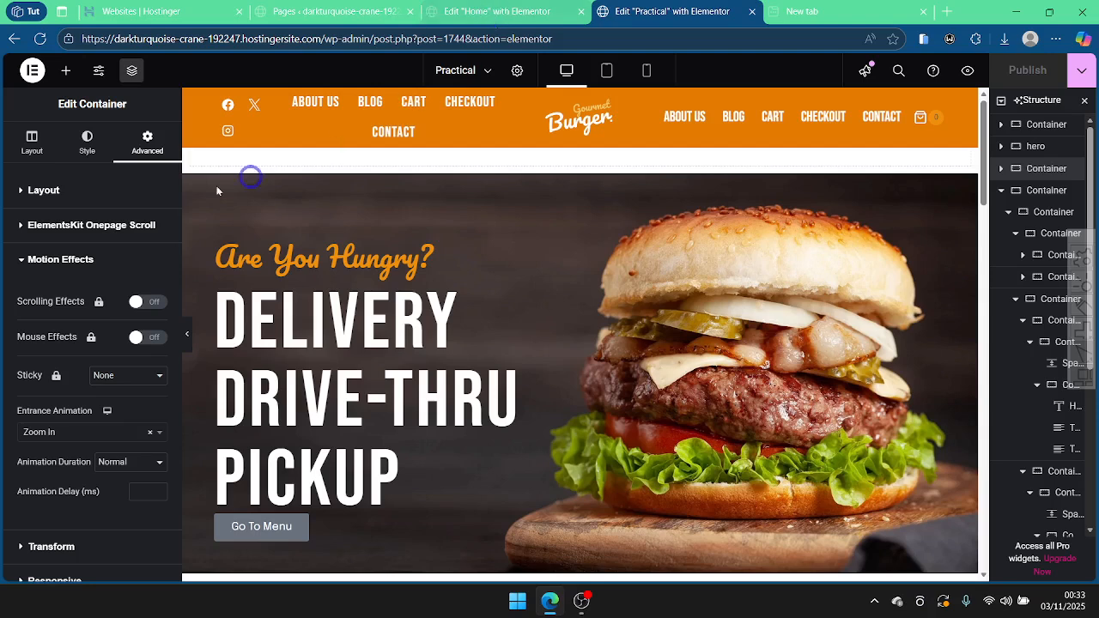
# Step: Look through the widget library's categories and switch to the Home page editor to view its counter section
pyautogui.click(65, 70)
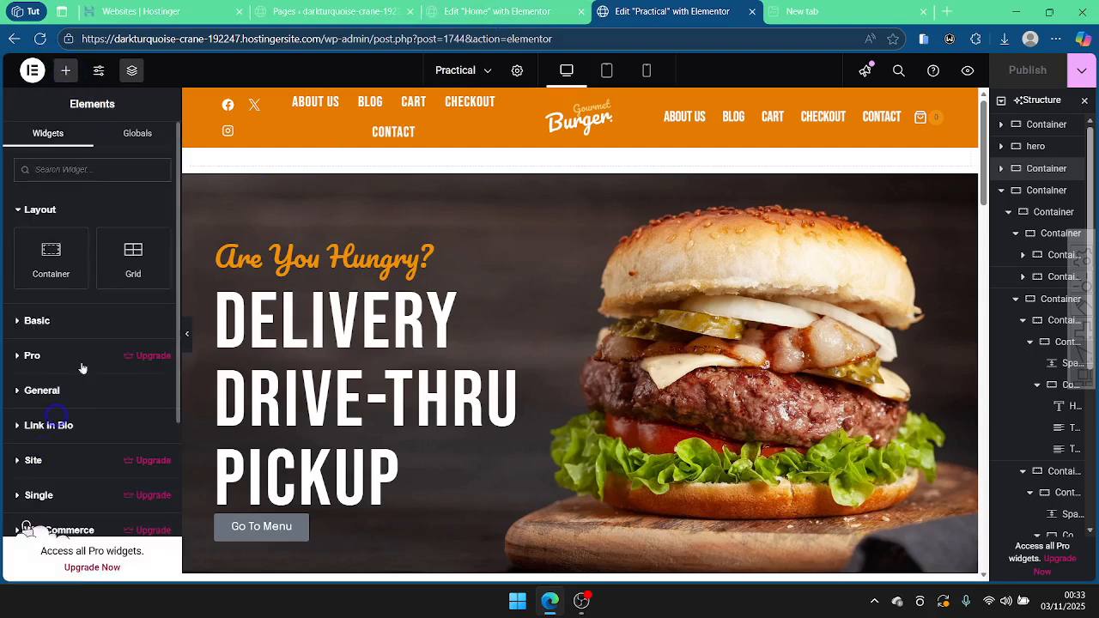
pyautogui.scroll(-4, 50, 436)
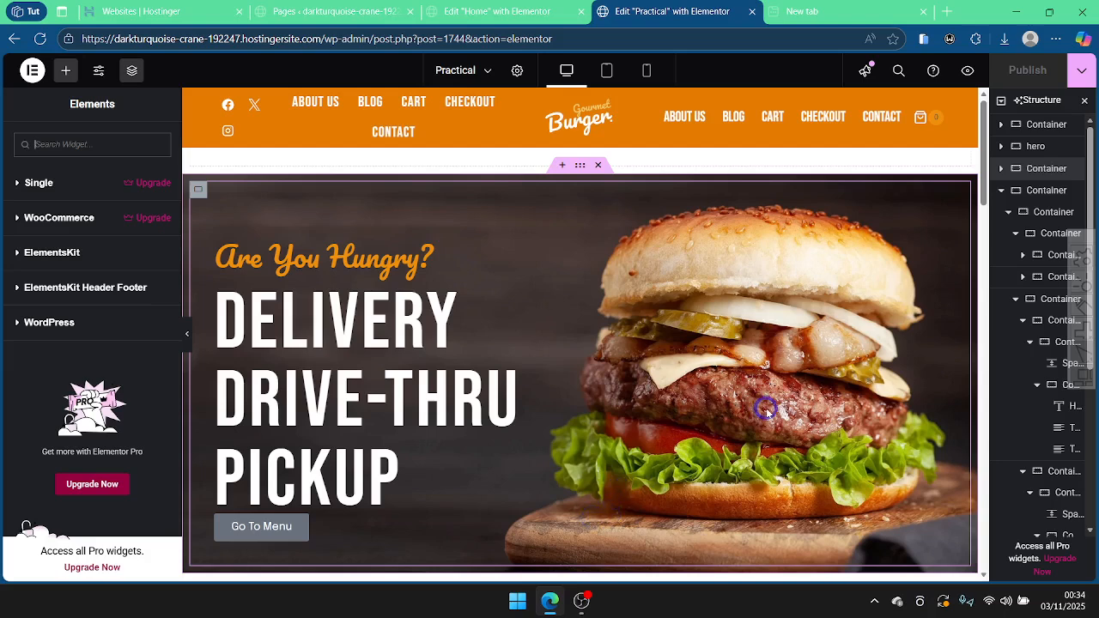
pyautogui.click(486, 11)
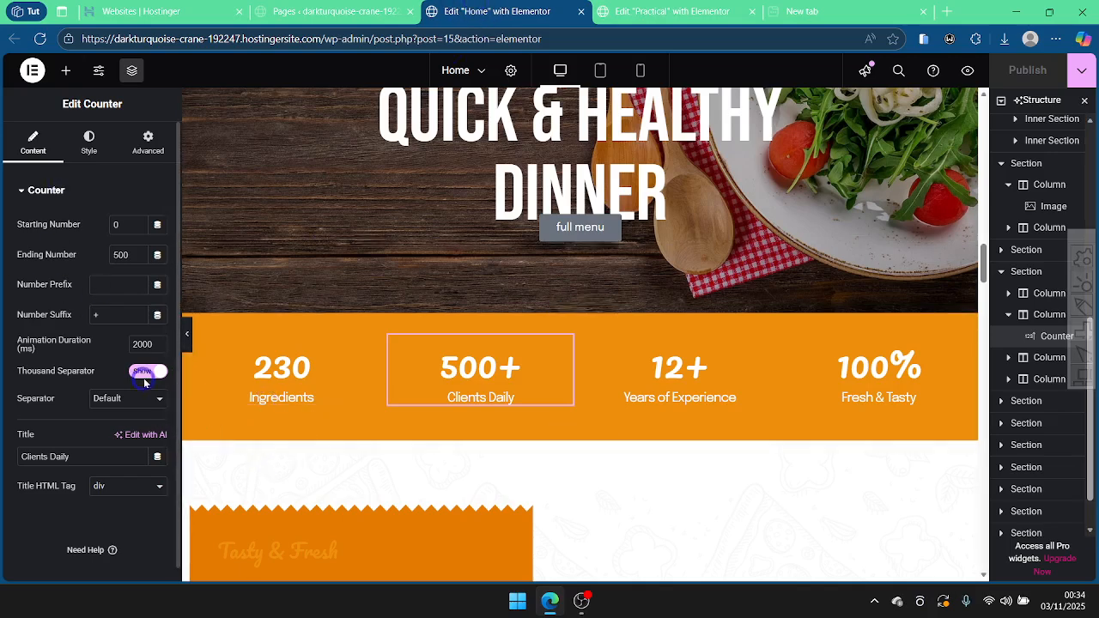
# Step: Look through the site's Pages list for the other pages built with Elementor
pyautogui.click(283, 7)
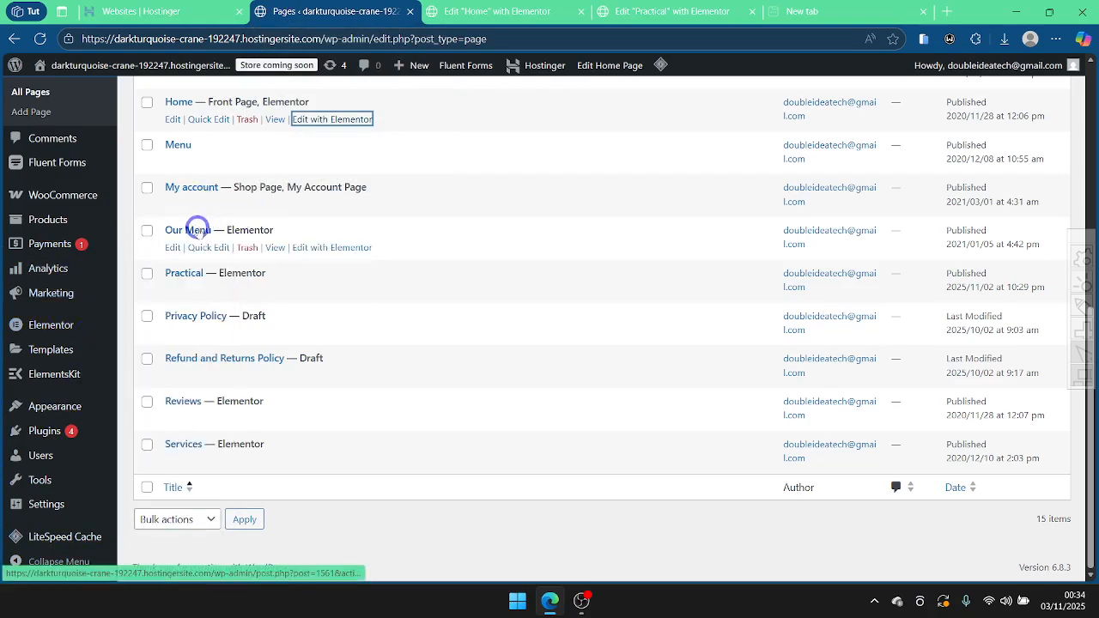
pyautogui.scroll(2, 197, 226)
pyautogui.scroll(2, 197, 225)
pyautogui.scroll(-2, 196, 222)
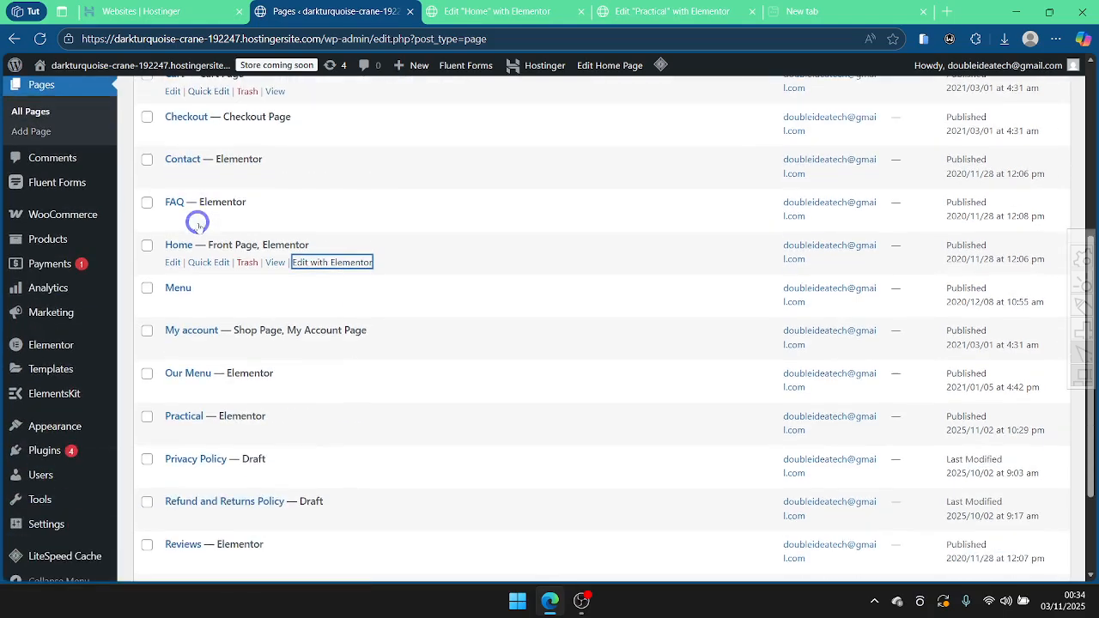
pyautogui.scroll(-2, 197, 221)
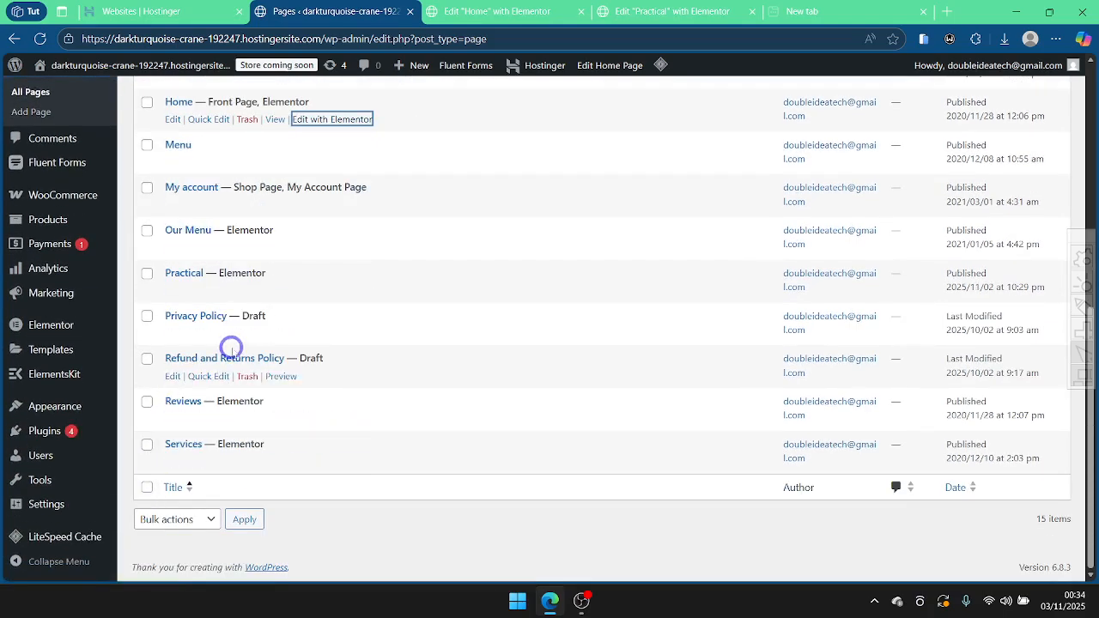
pyautogui.scroll(4, 196, 185)
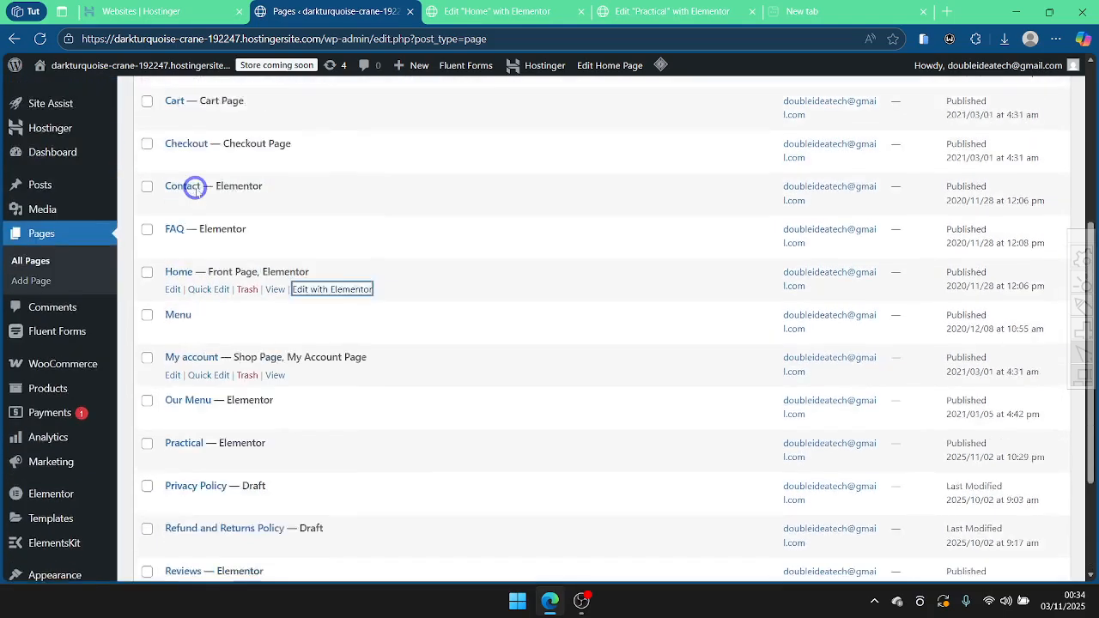
pyautogui.scroll(-3, 196, 186)
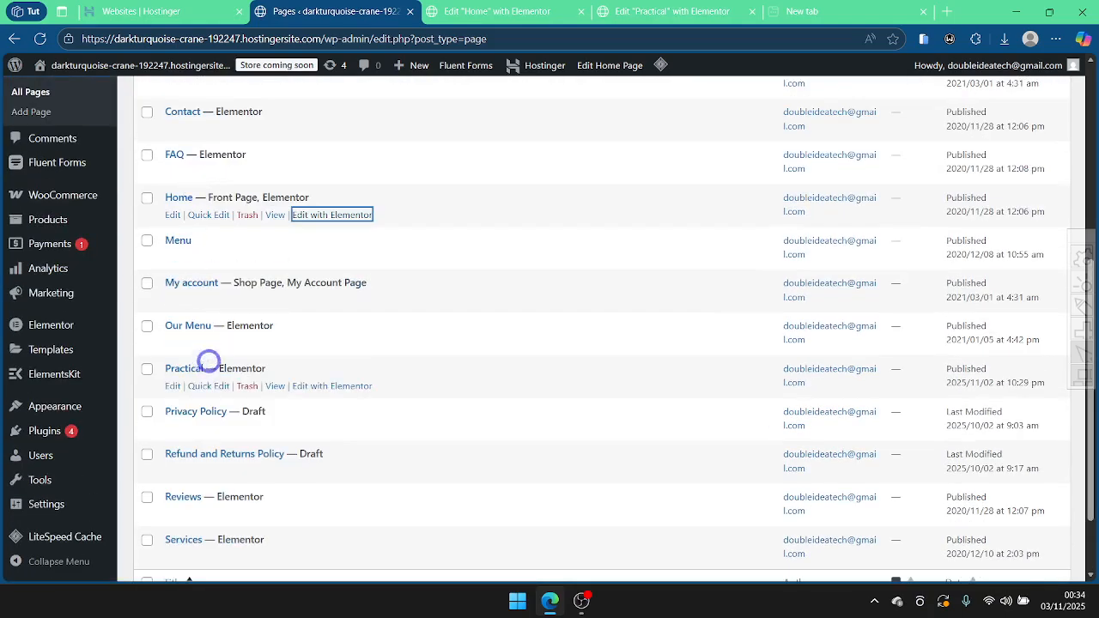
# Step: View the Our Menu page in a new tab and try the Neapolitan Pizza card's order now link
pyautogui.rightClick(275, 343)
pyautogui.click(345, 83)
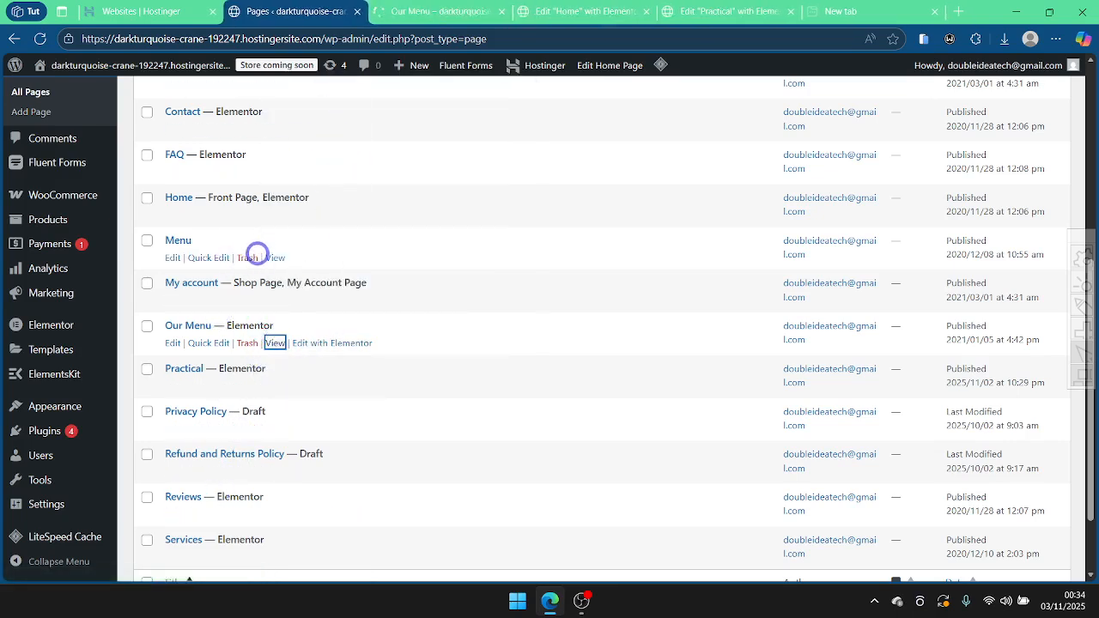
pyautogui.click(390, 13)
pyautogui.scroll(-2, 257, 367)
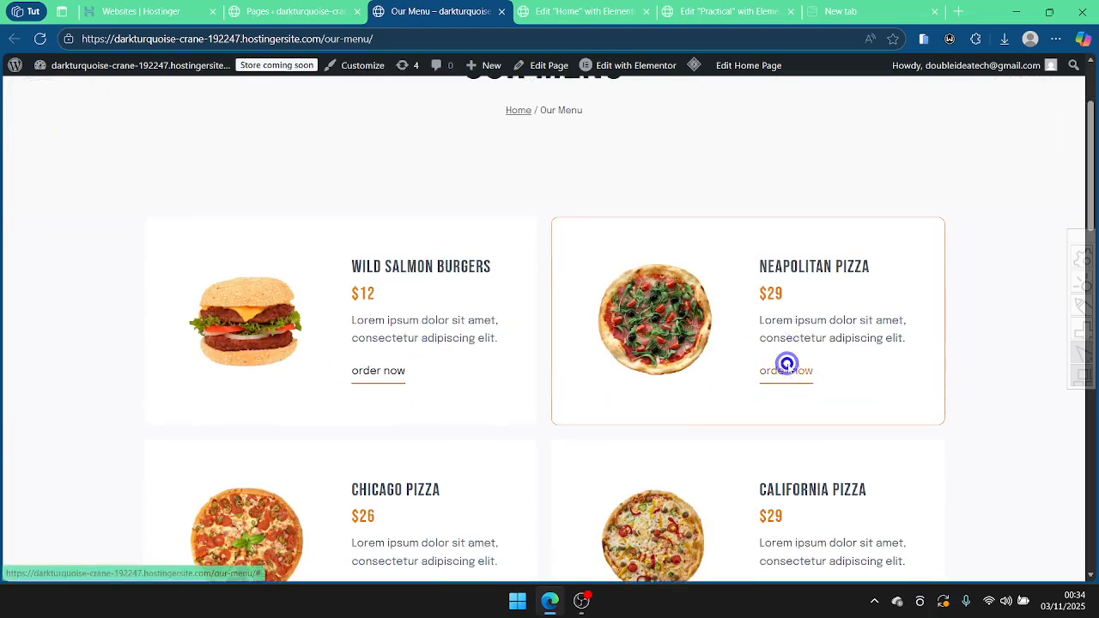
pyautogui.click(786, 367)
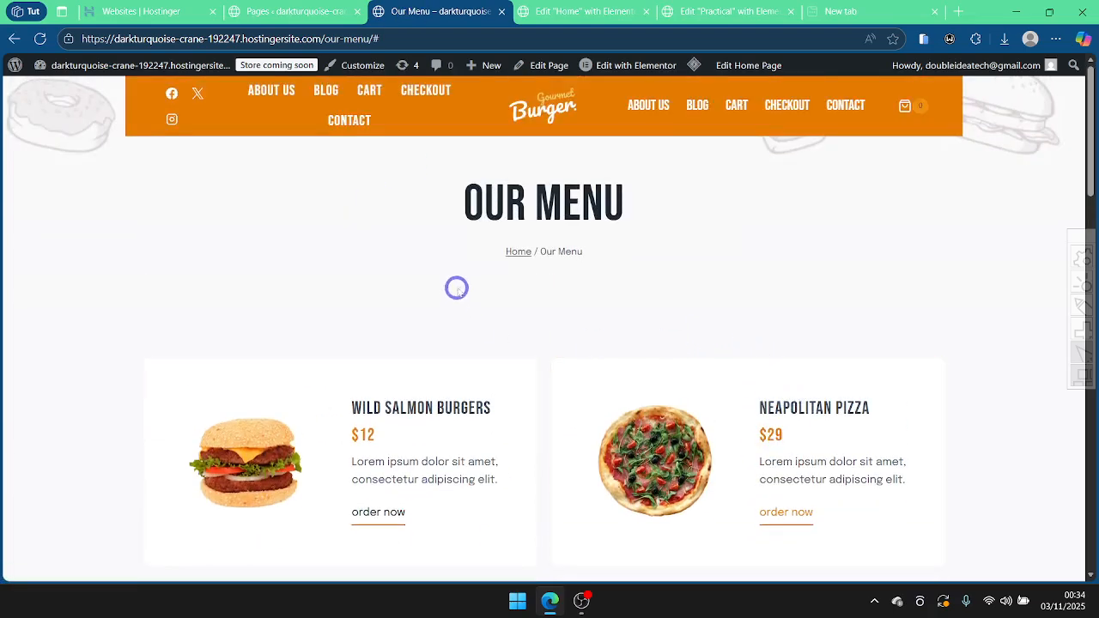